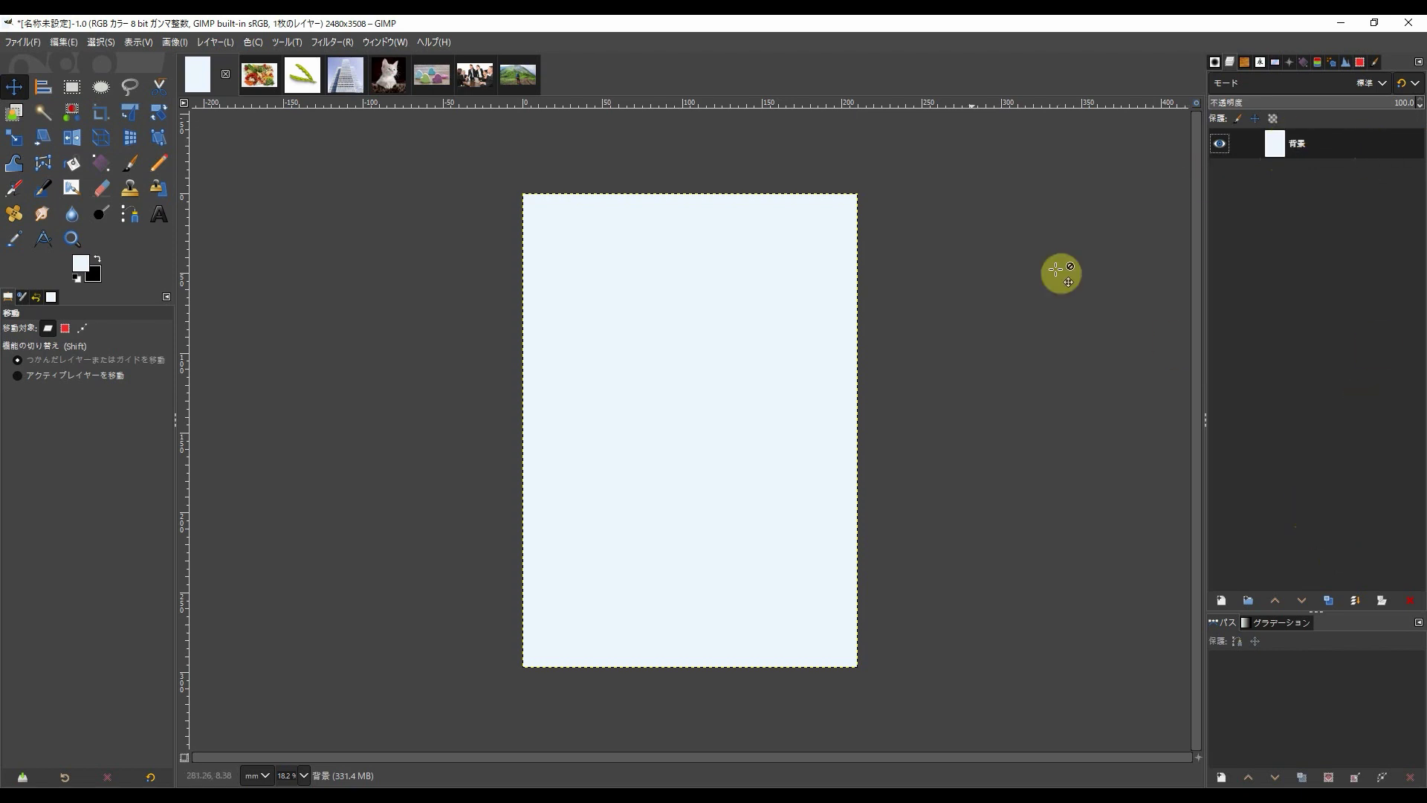
- Show the dockable Layers dialog
click(385, 41)
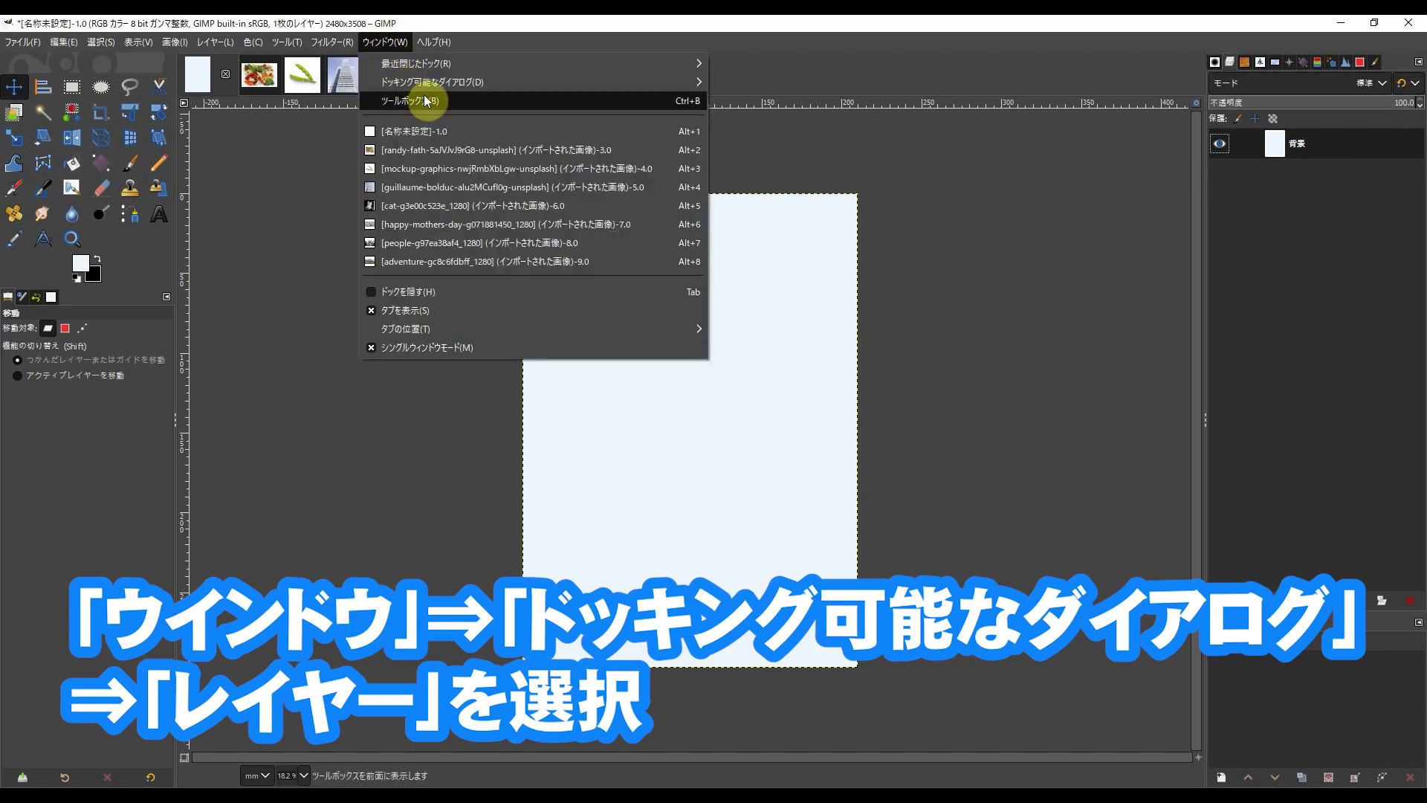
mouse_move(476, 83)
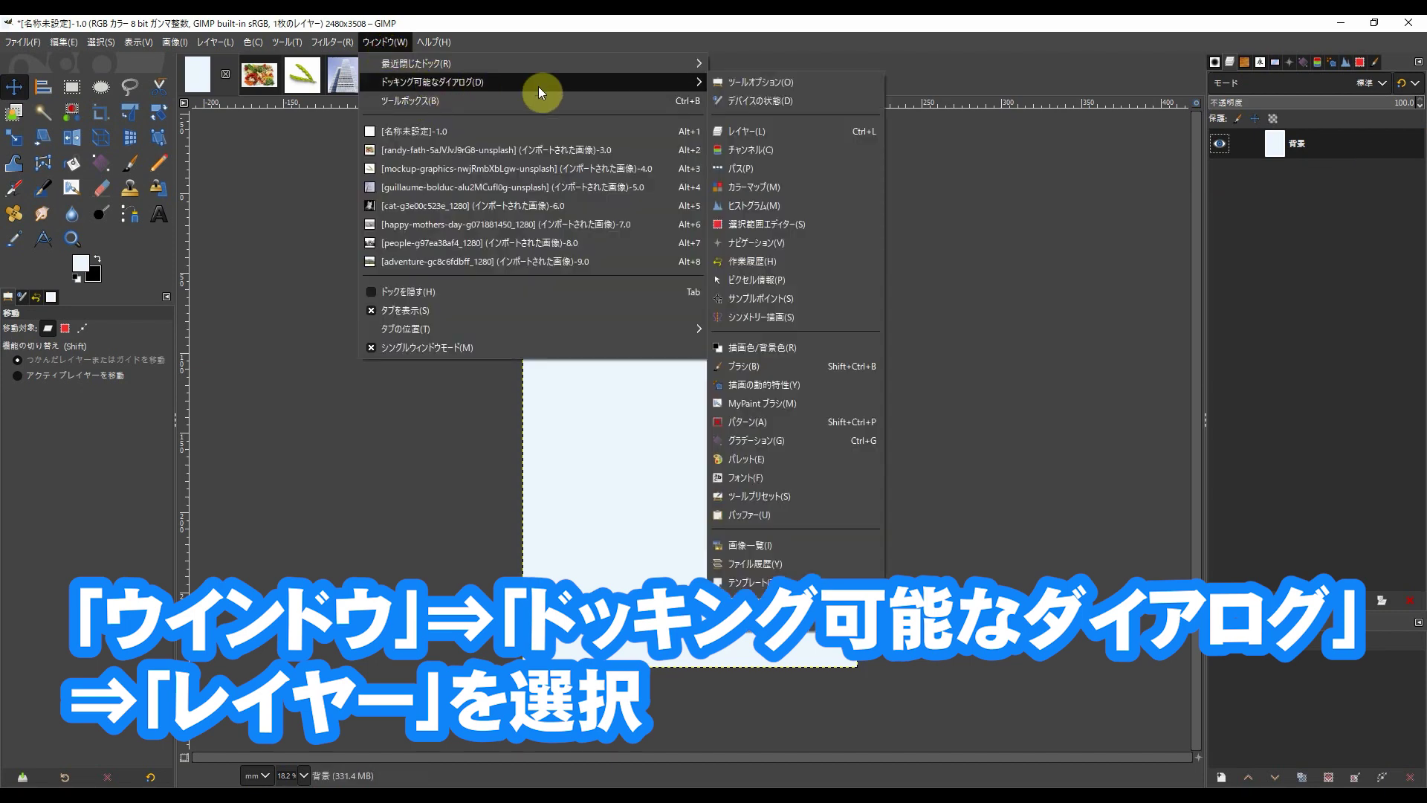
click(770, 134)
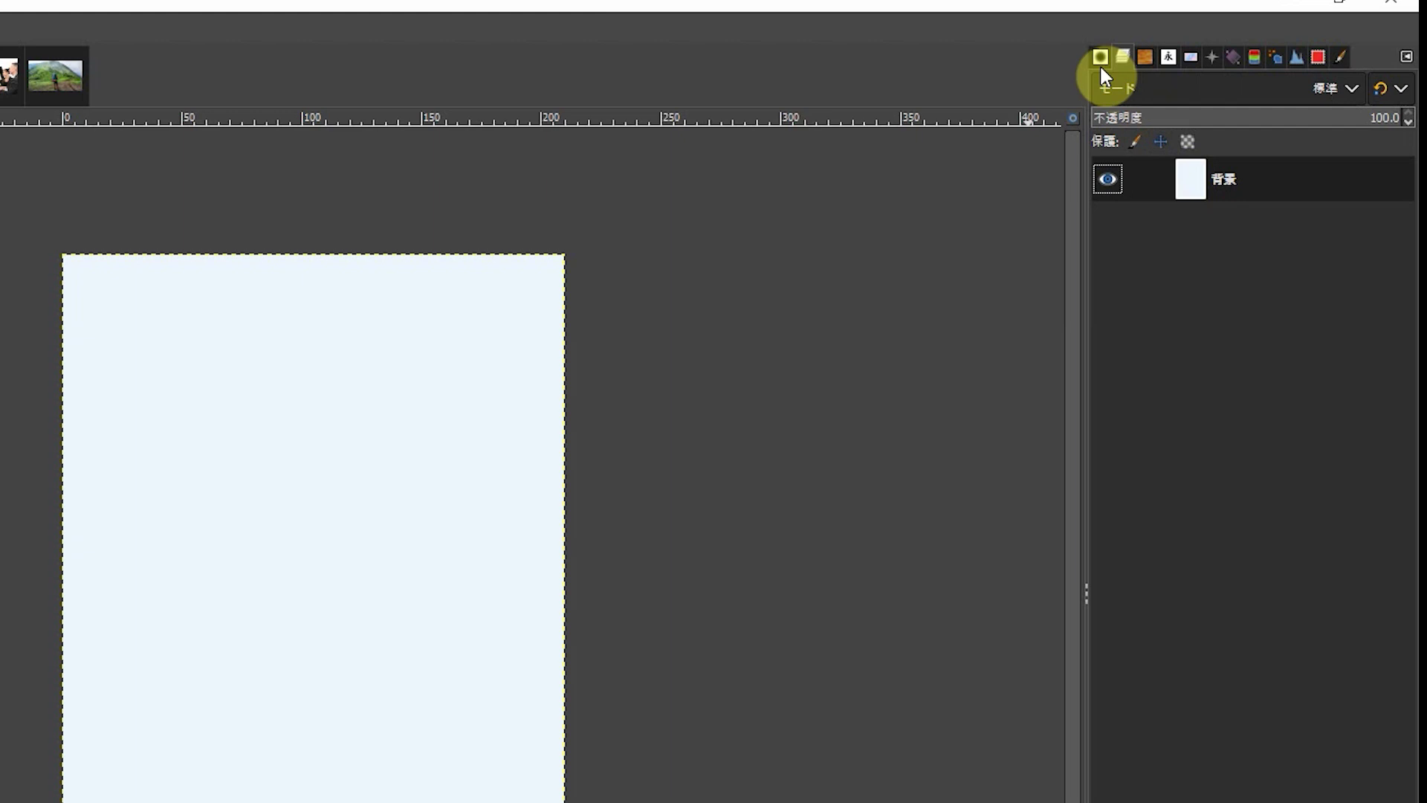
- Look through the neighbouring docked dialogs such as patterns, brushes and histogram, and return to the layer list
click(1121, 55)
click(1147, 55)
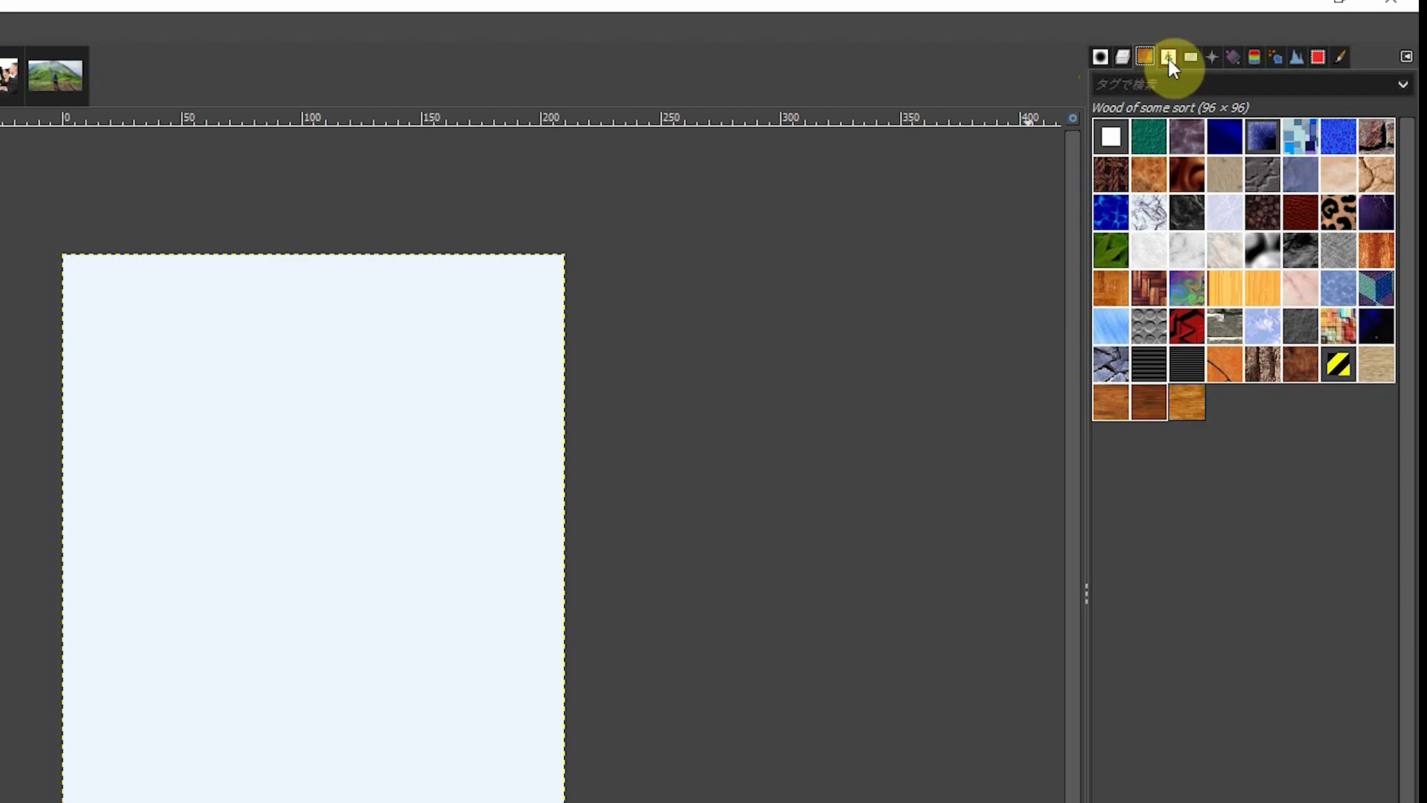
click(1168, 58)
click(1100, 58)
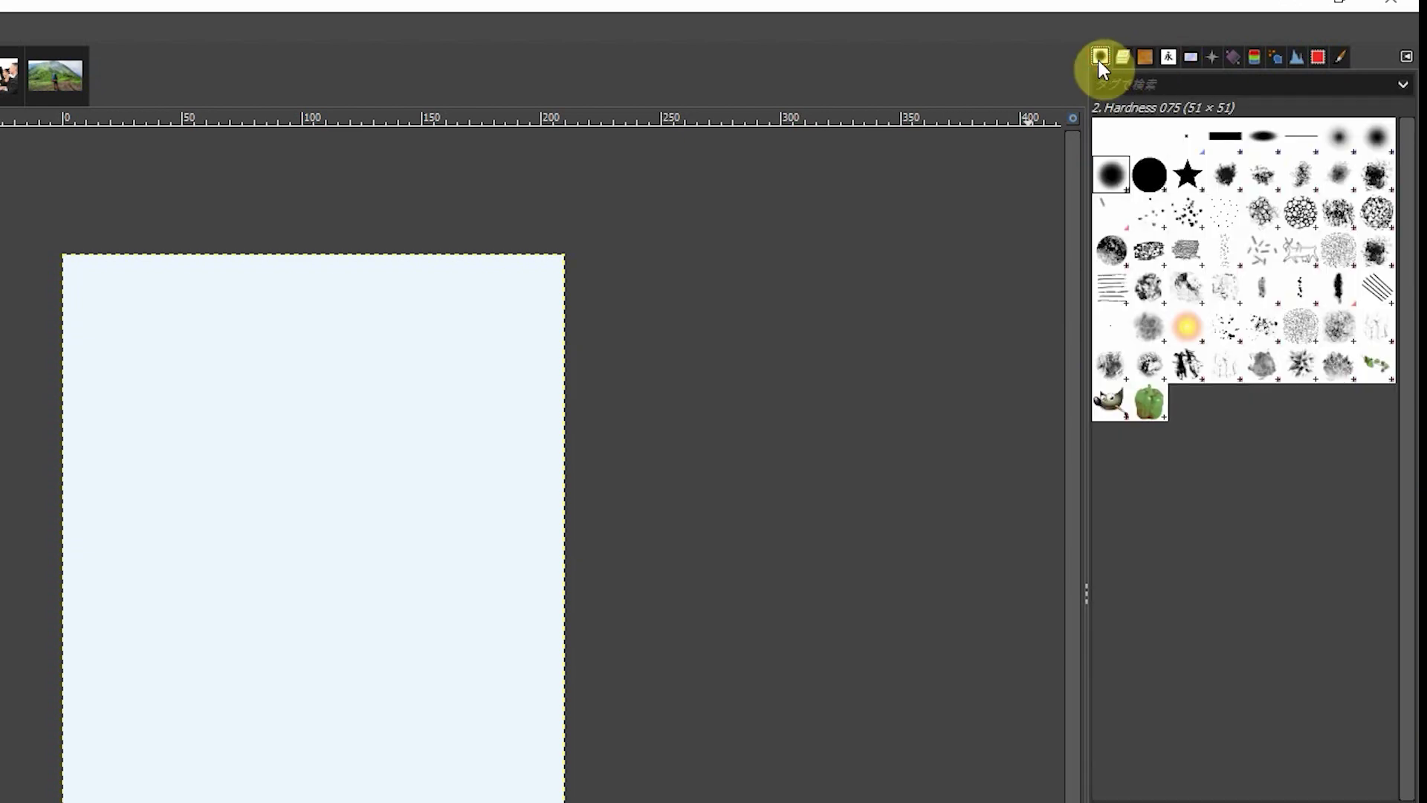
click(1191, 58)
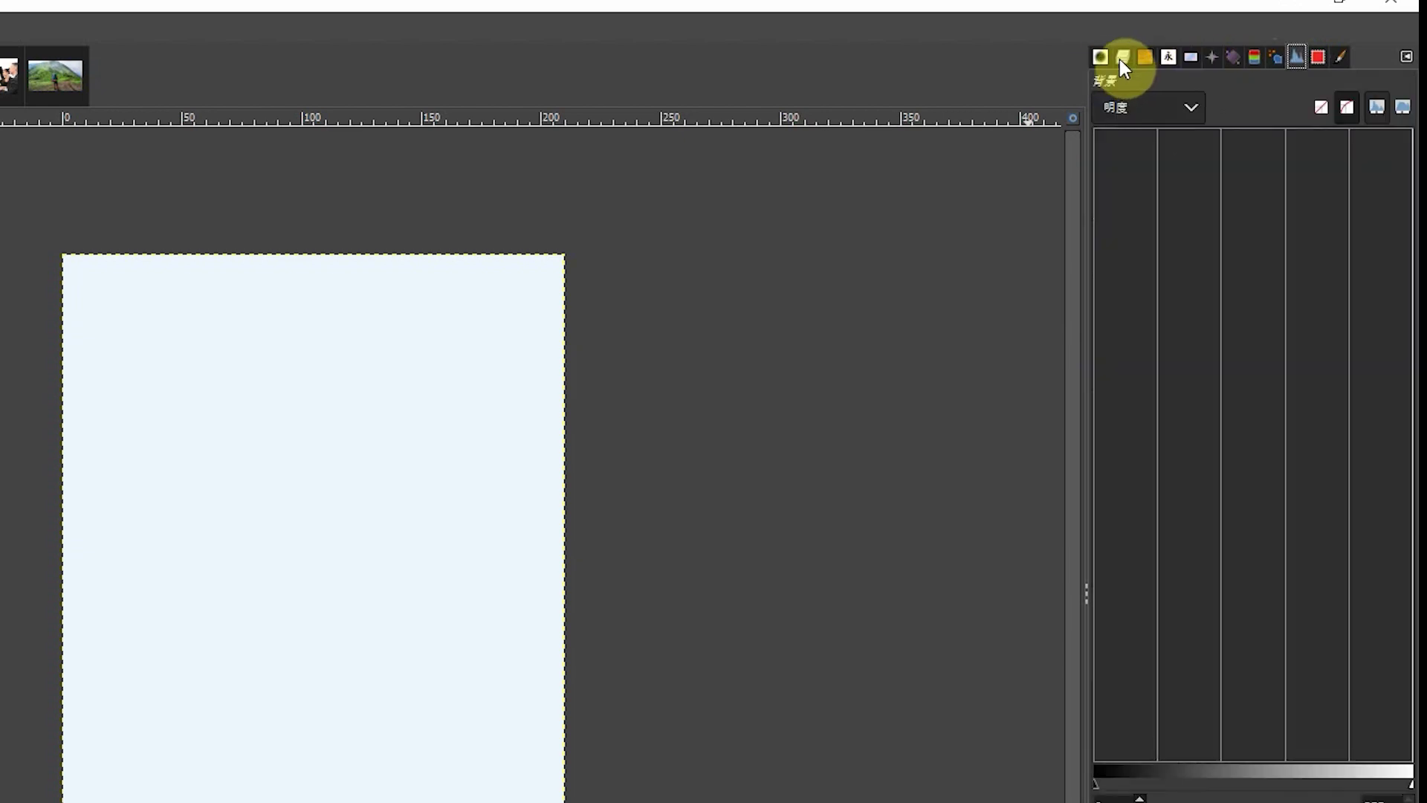
click(1124, 57)
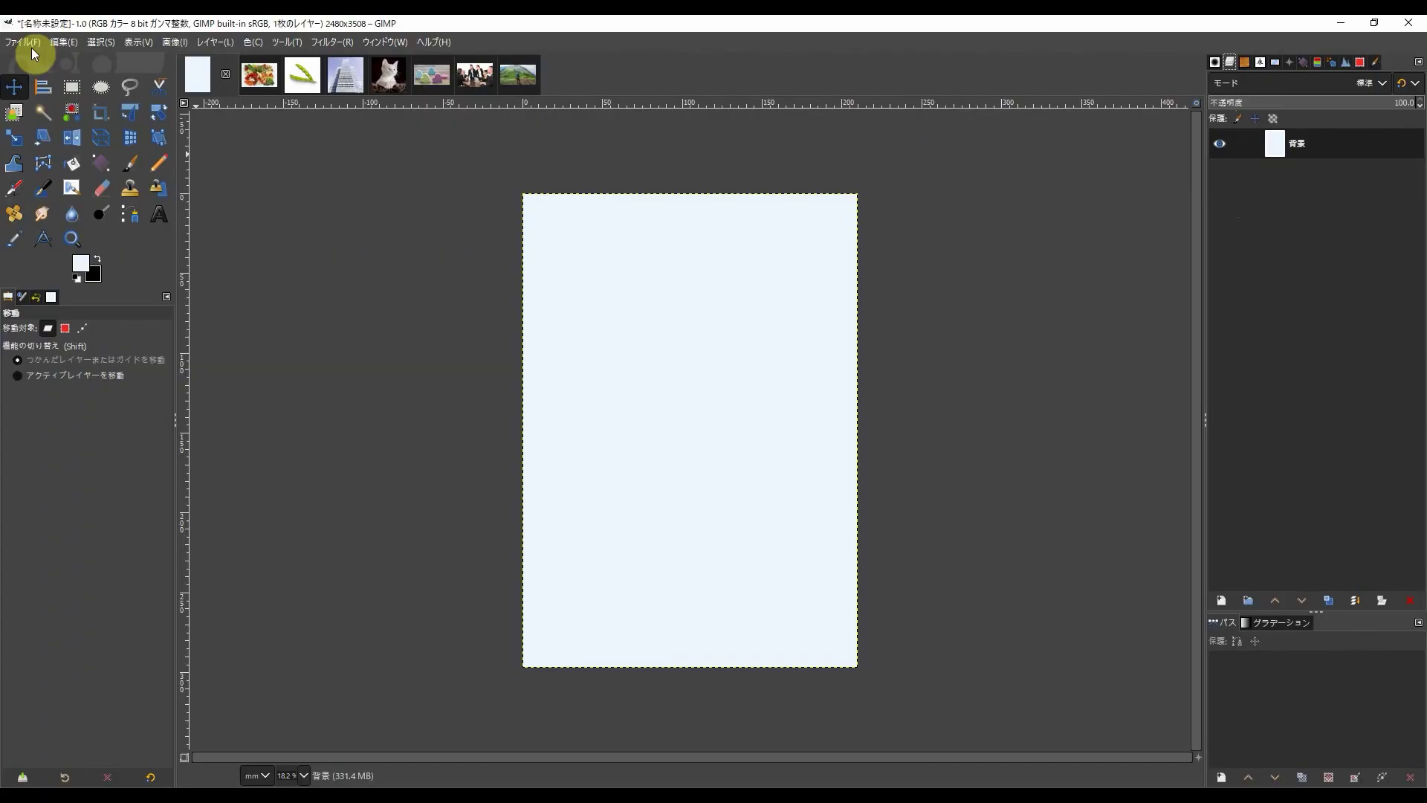
- Examine the paper-size templates offered for a new image, and close the dialog without creating one
click(31, 44)
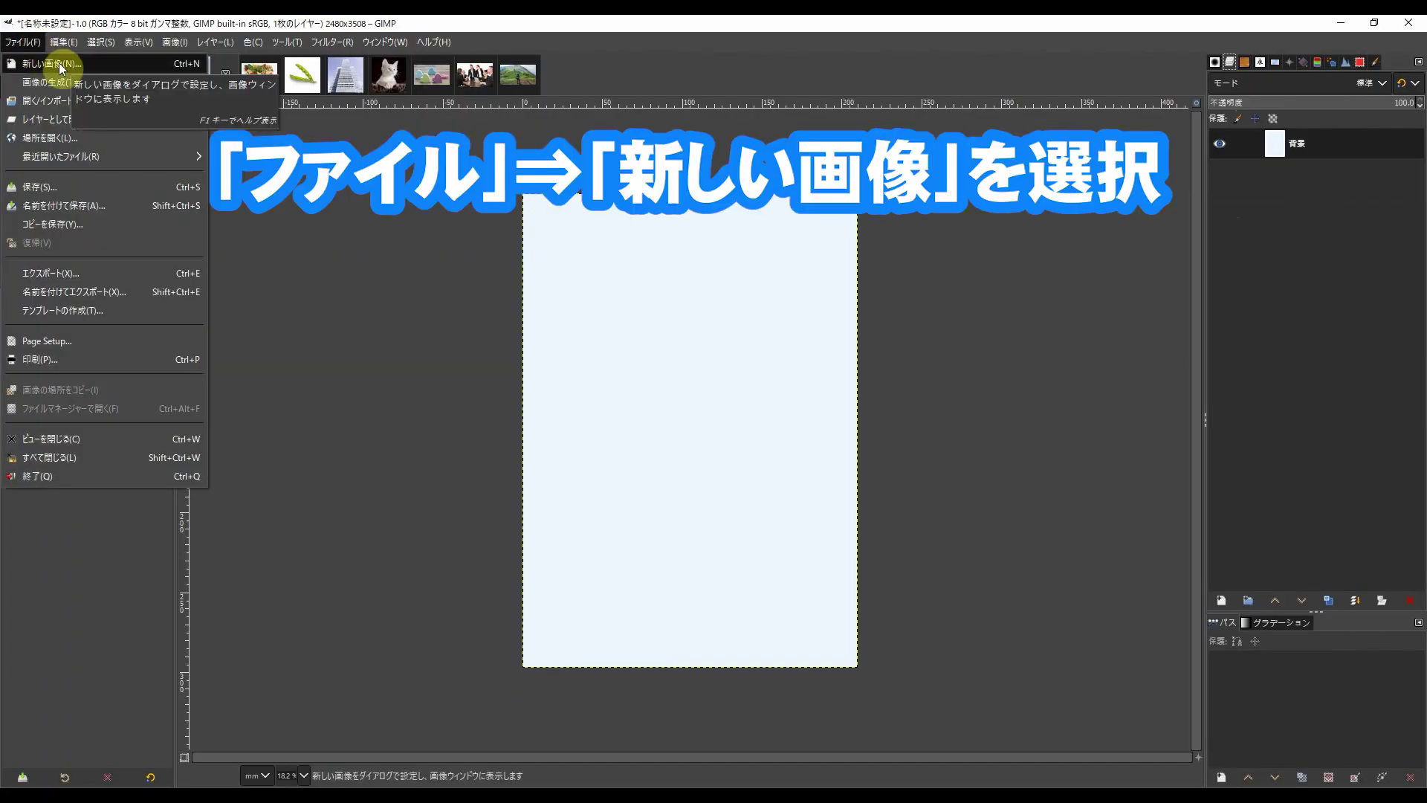
click(57, 63)
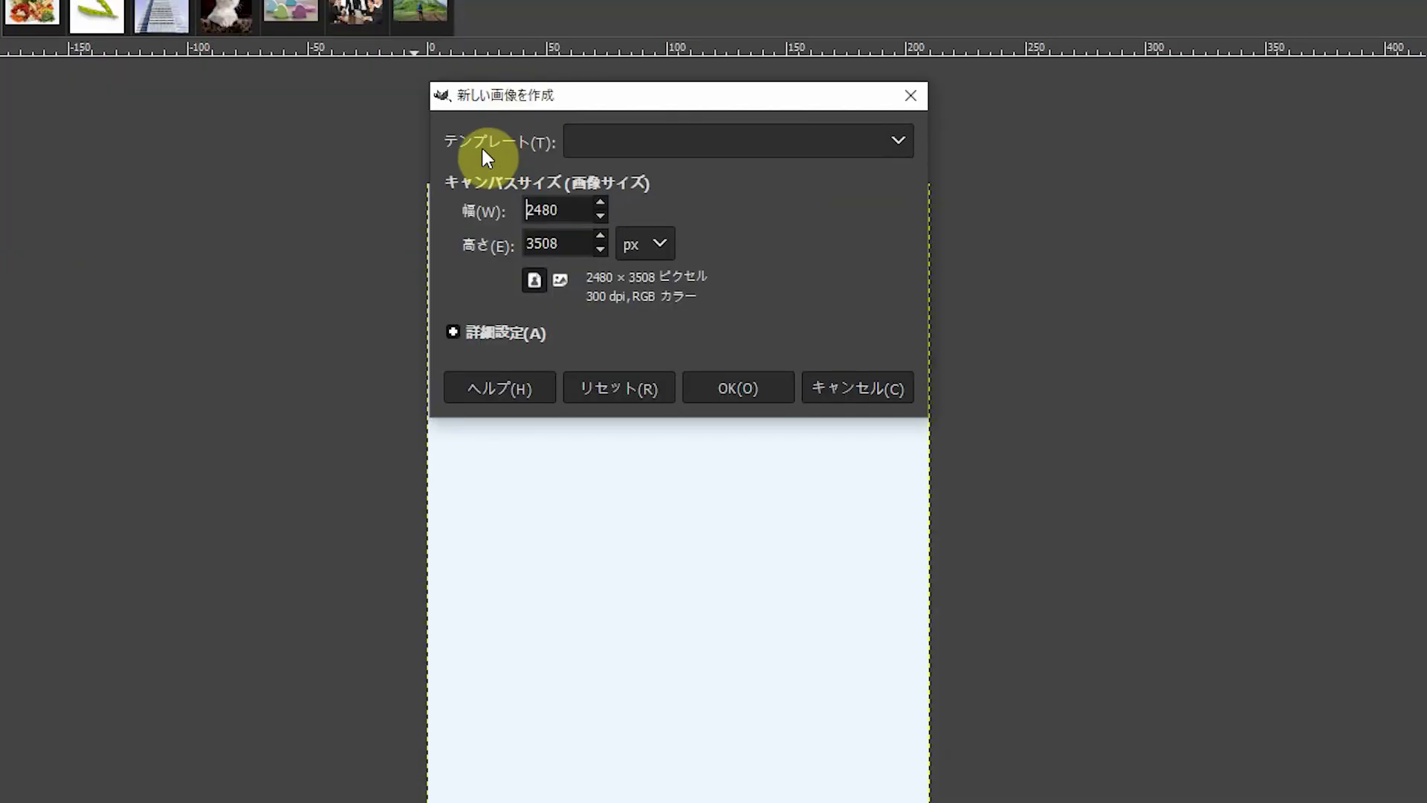
click(908, 139)
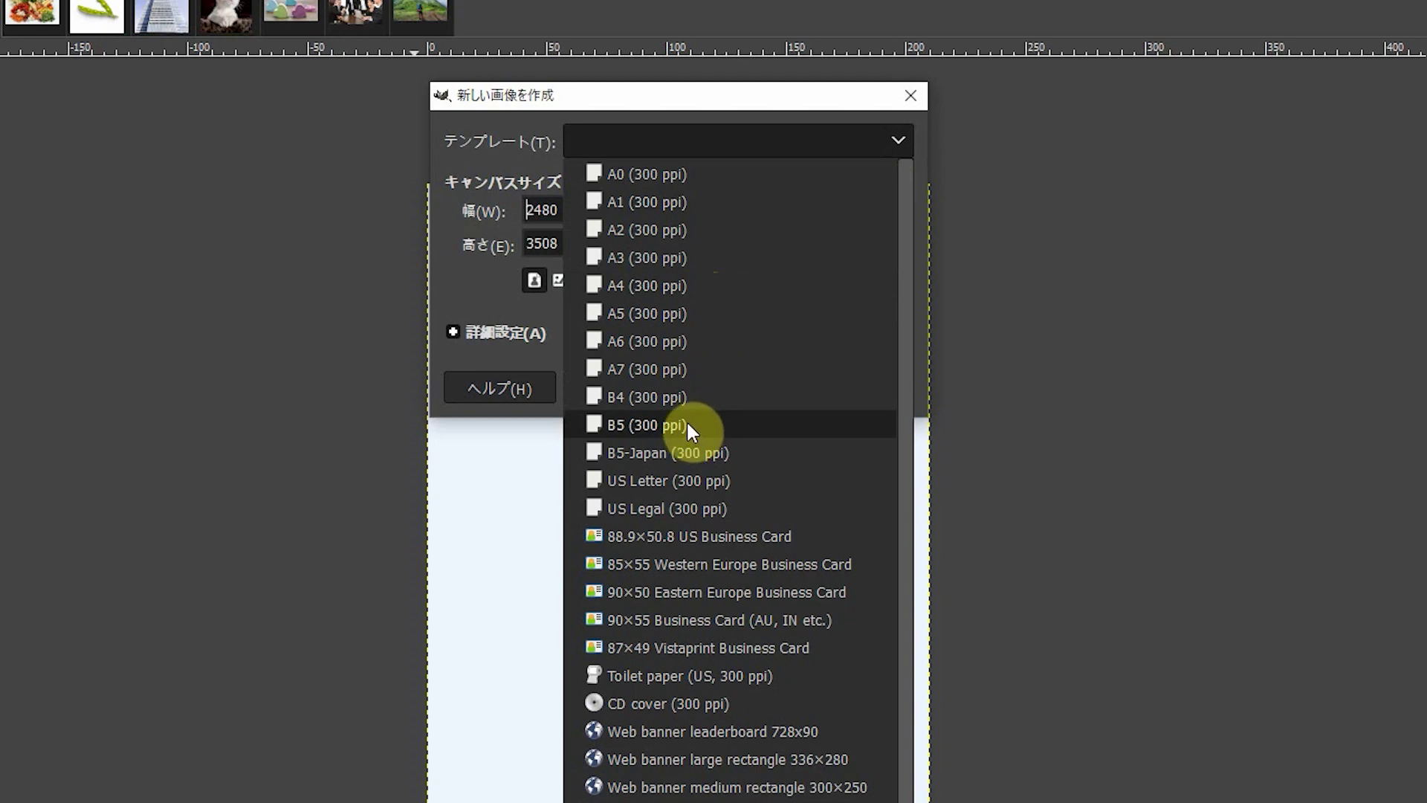
click(453, 295)
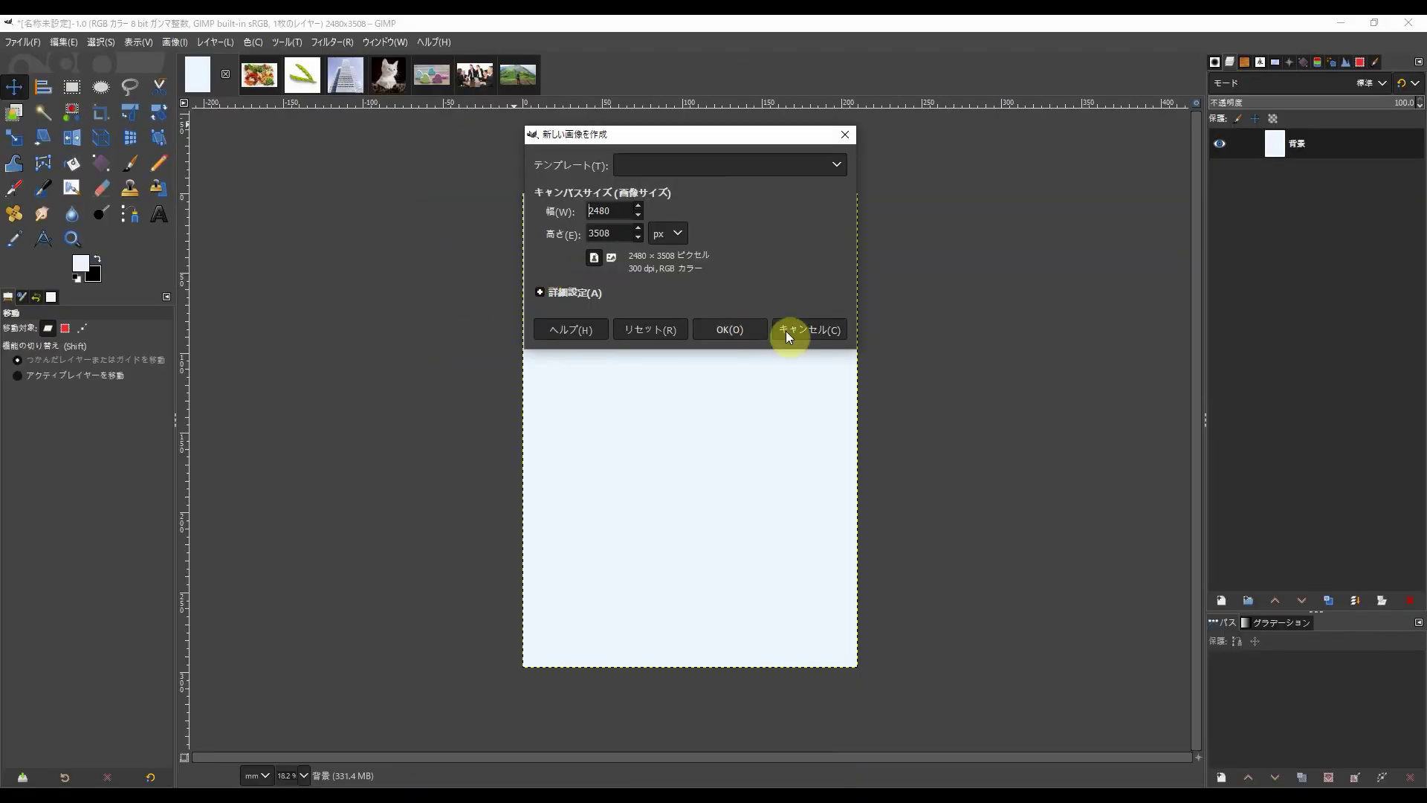
click(811, 339)
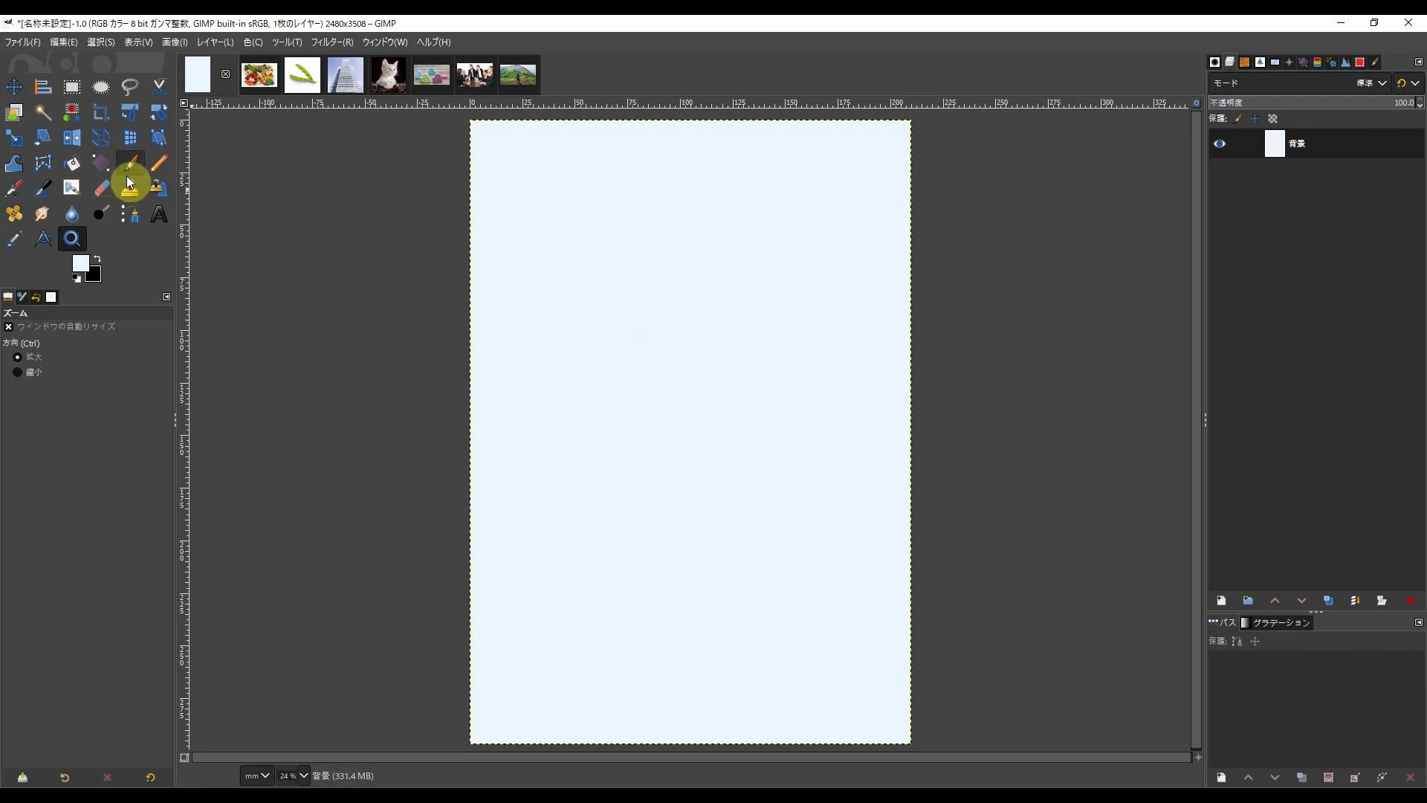
- Open the 2.7 MB vegetable photo from the recently used files as a new layer on the blank page
click(17, 87)
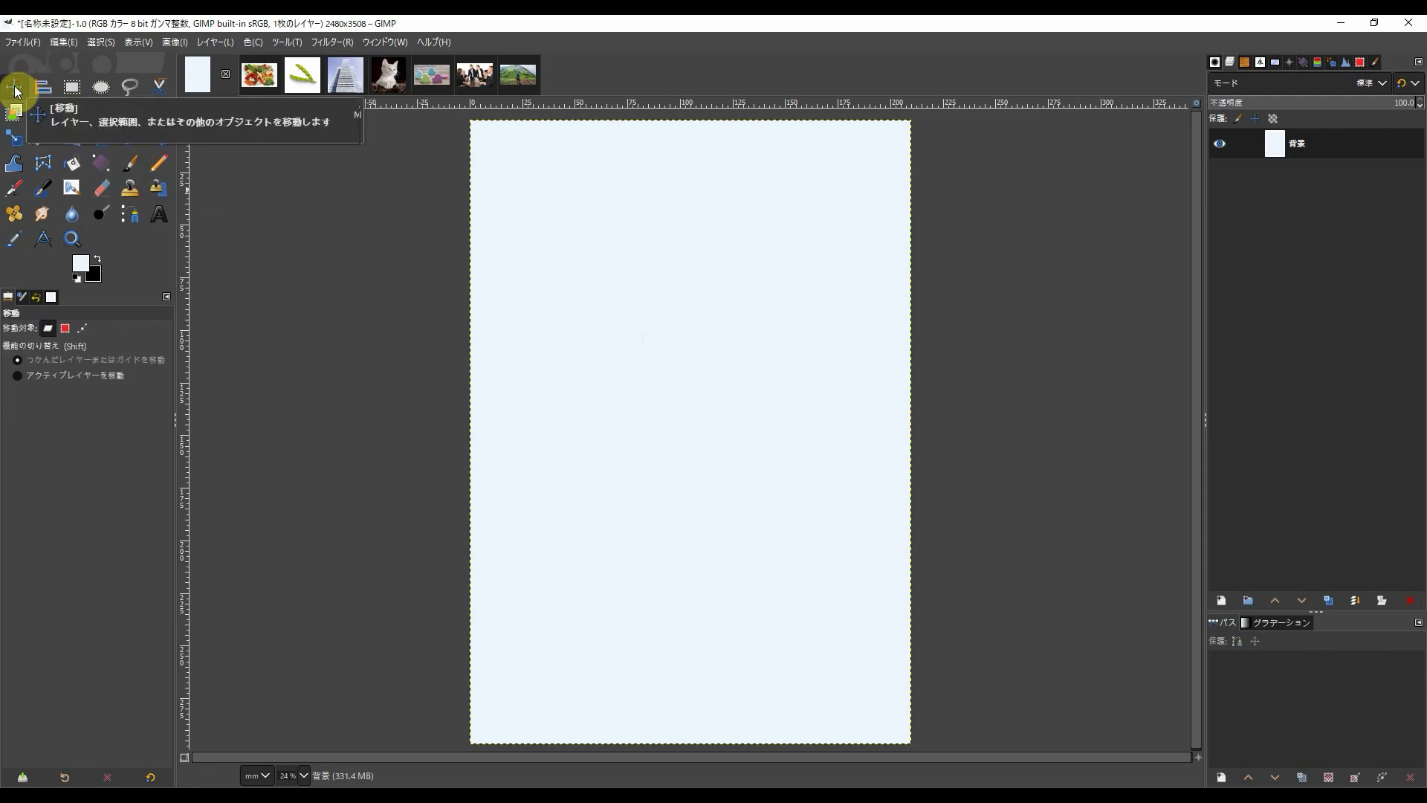
click(20, 45)
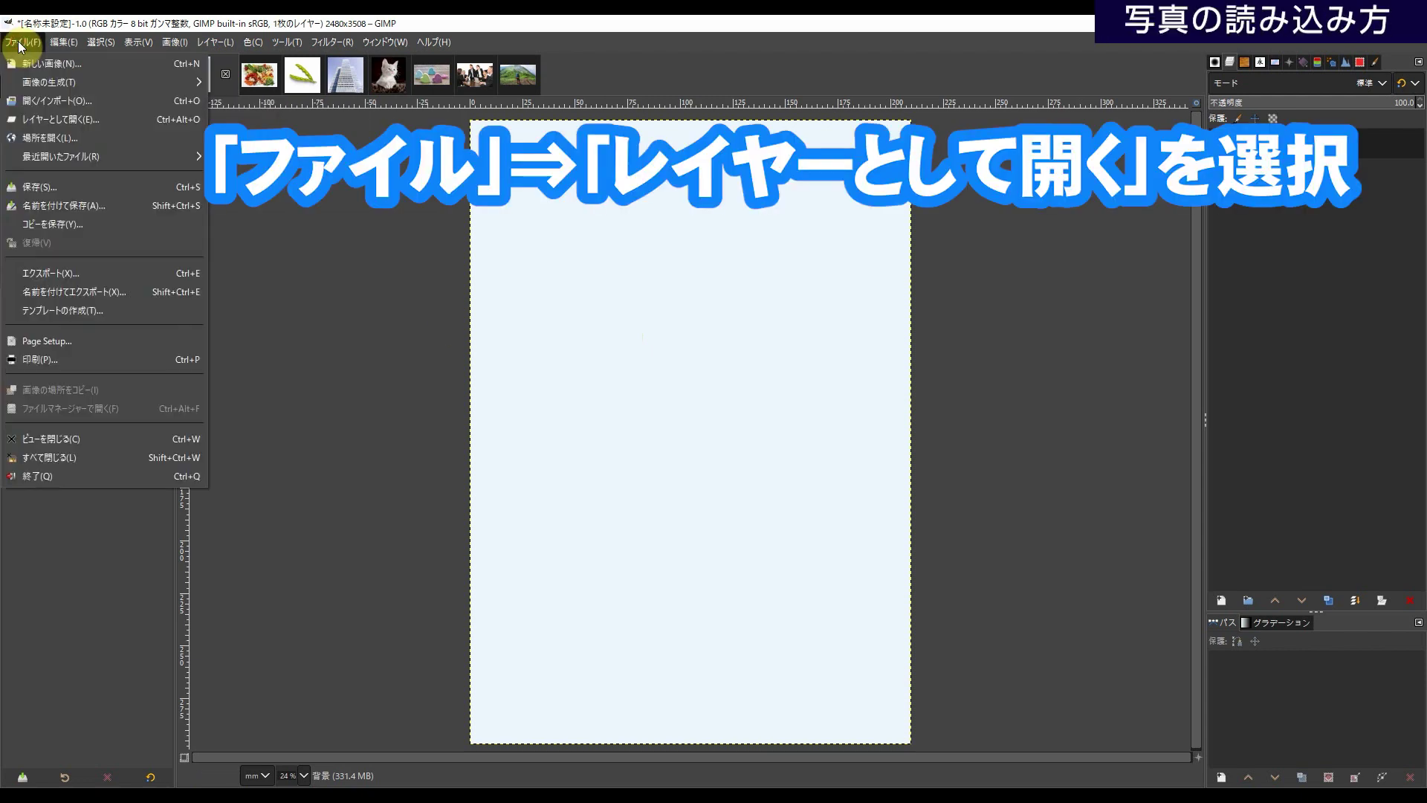
click(104, 124)
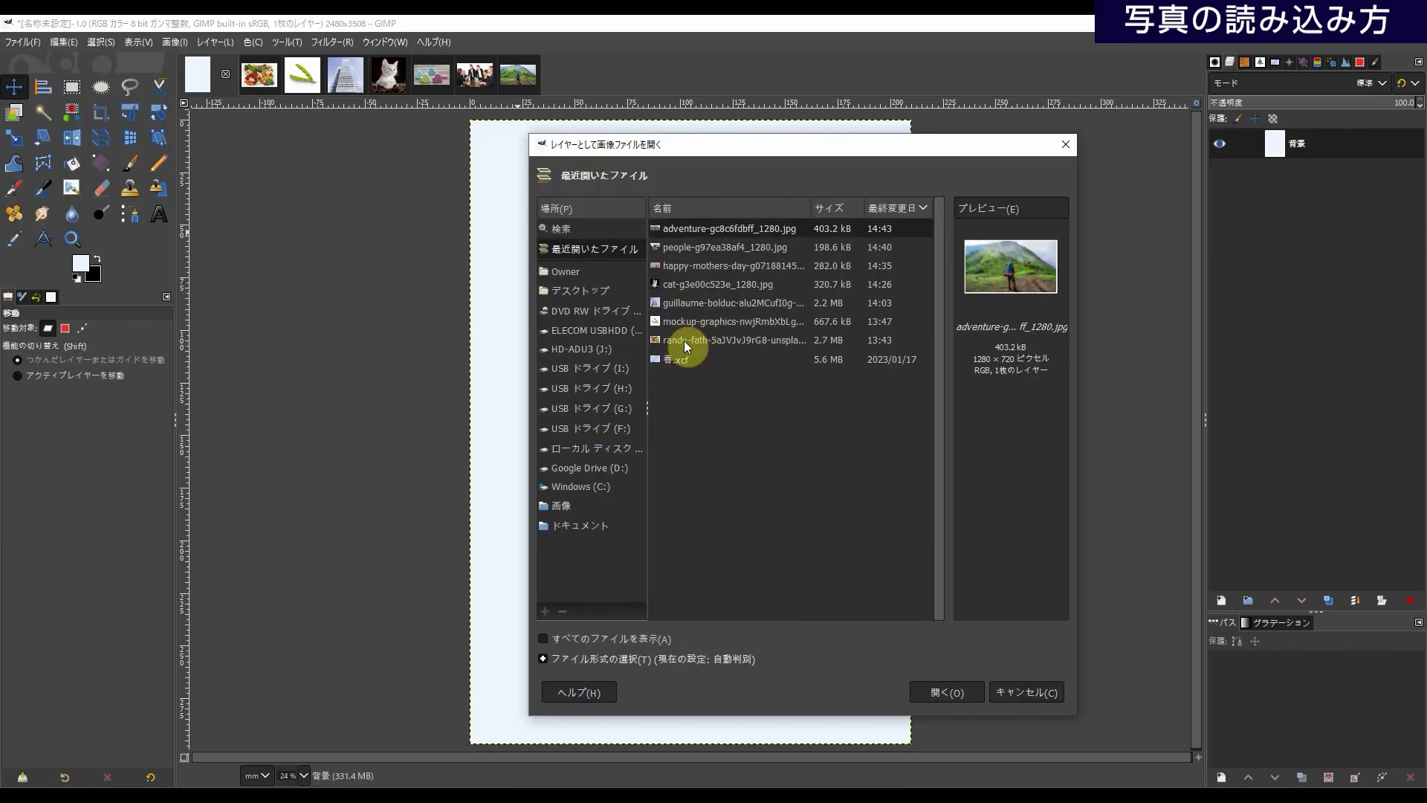
click(673, 340)
click(948, 692)
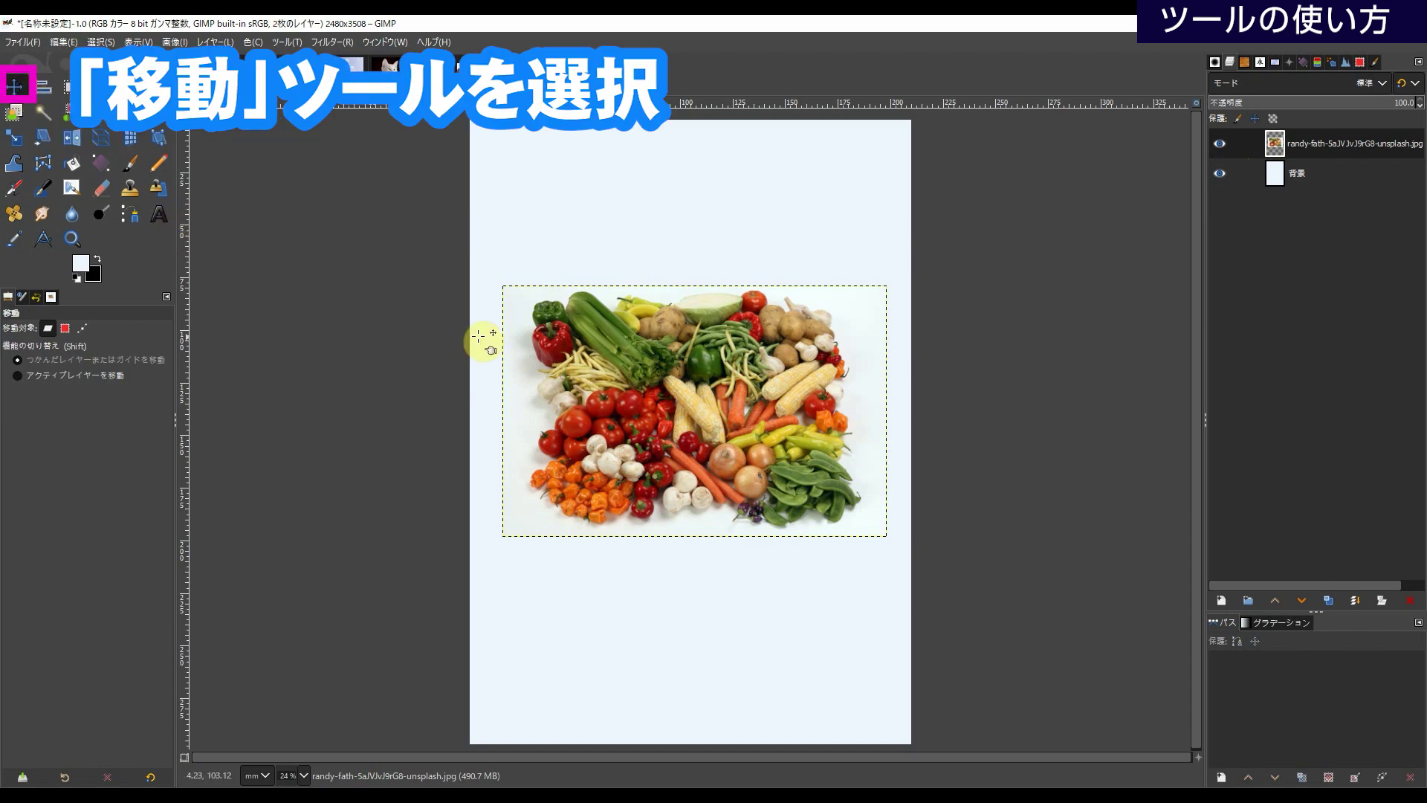
- Reposition the vegetable photo on the page with the Move tool, ending in the upper half slightly left of centre
drag(609, 379, 611, 350)
drag(542, 379, 635, 413)
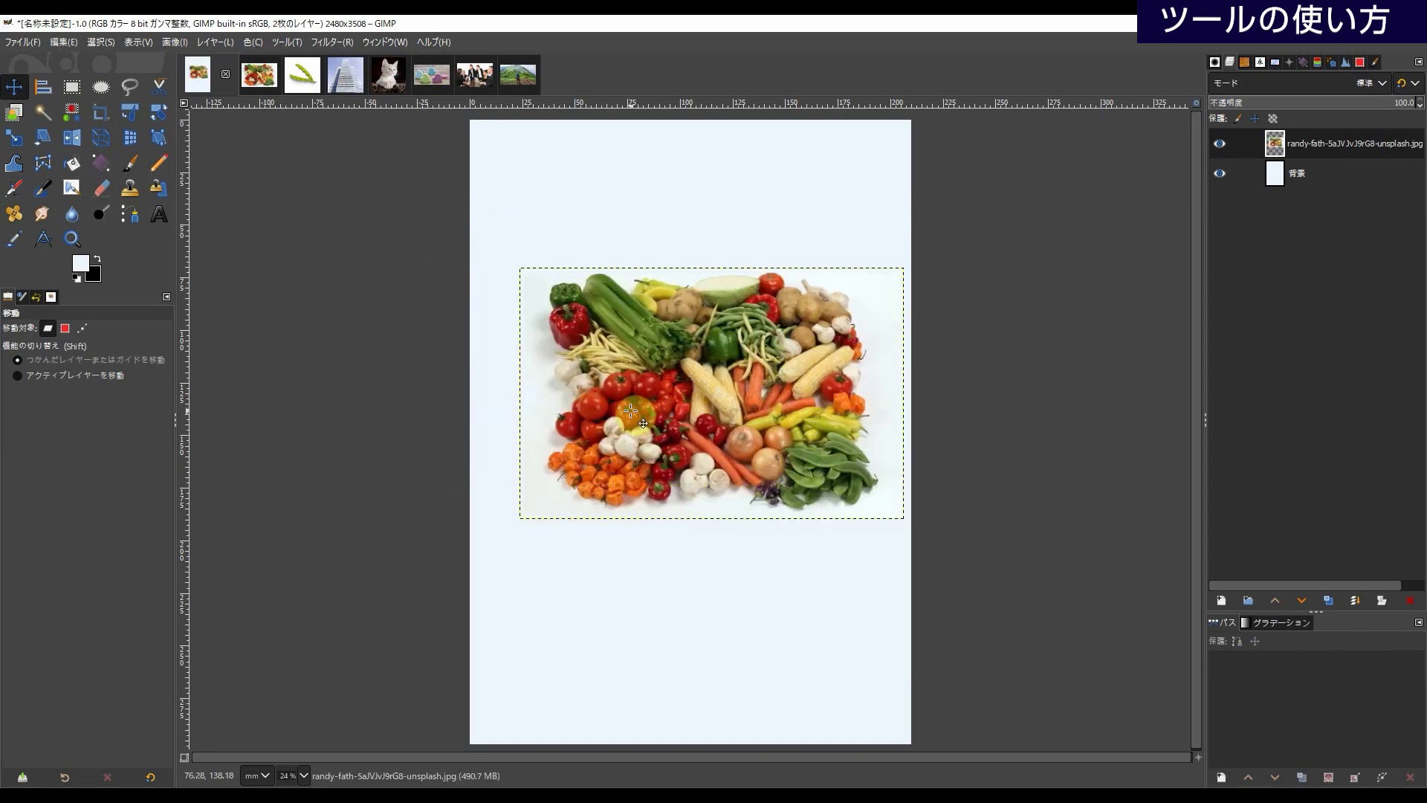
drag(557, 348, 540, 336)
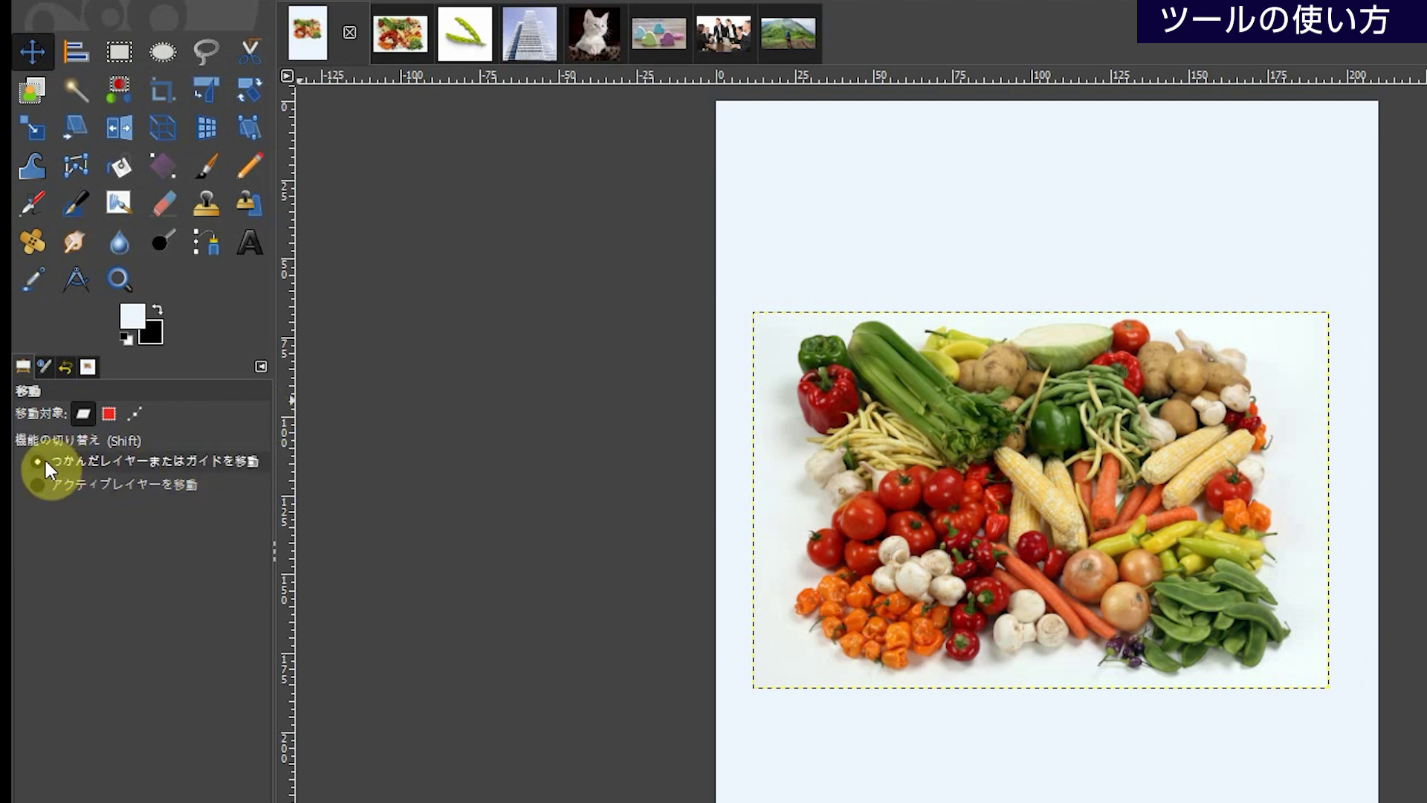
drag(1066, 453, 1103, 448)
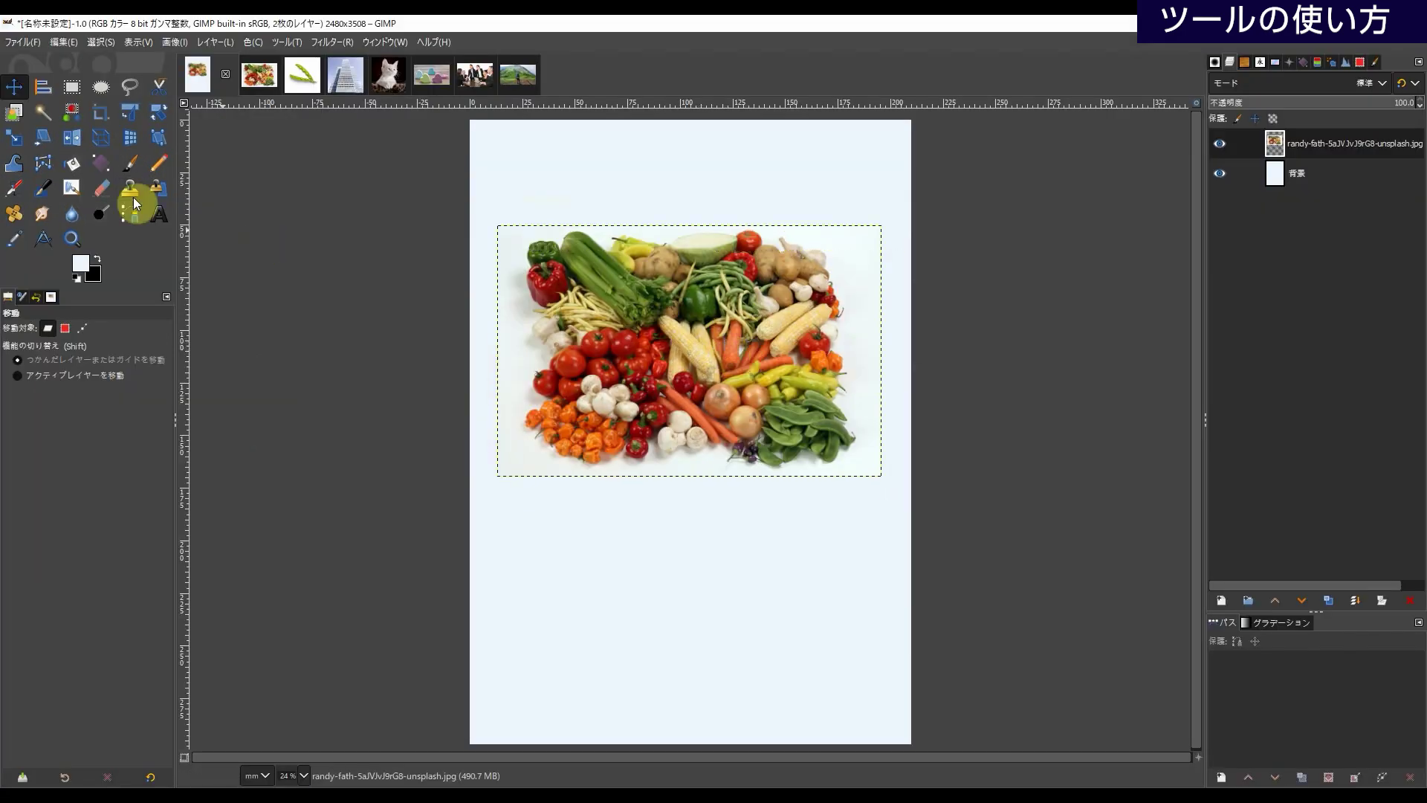
- Open the wooden hearts photo happy-mothers-day-g071881450_1280.jpg as another layer
click(19, 42)
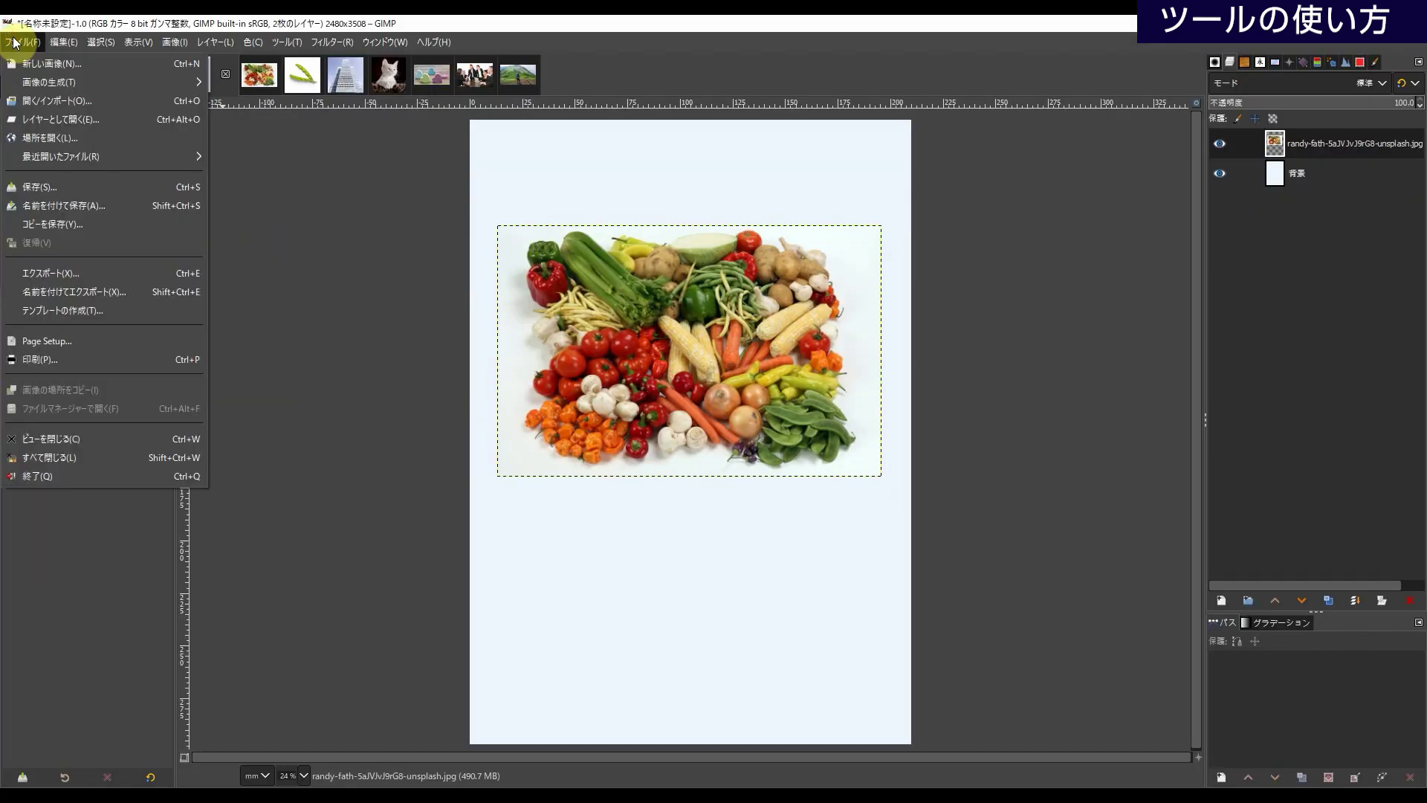
click(50, 119)
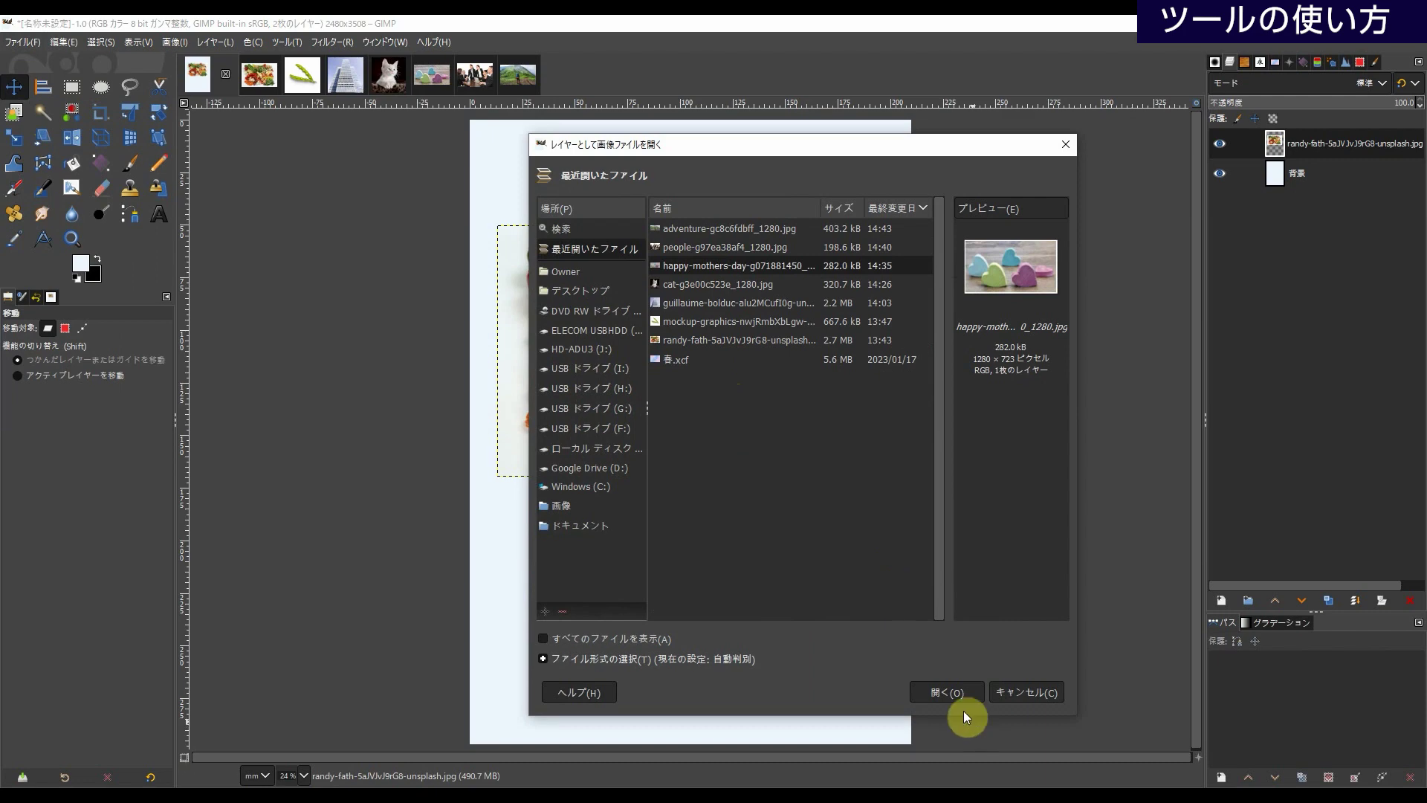
click(948, 691)
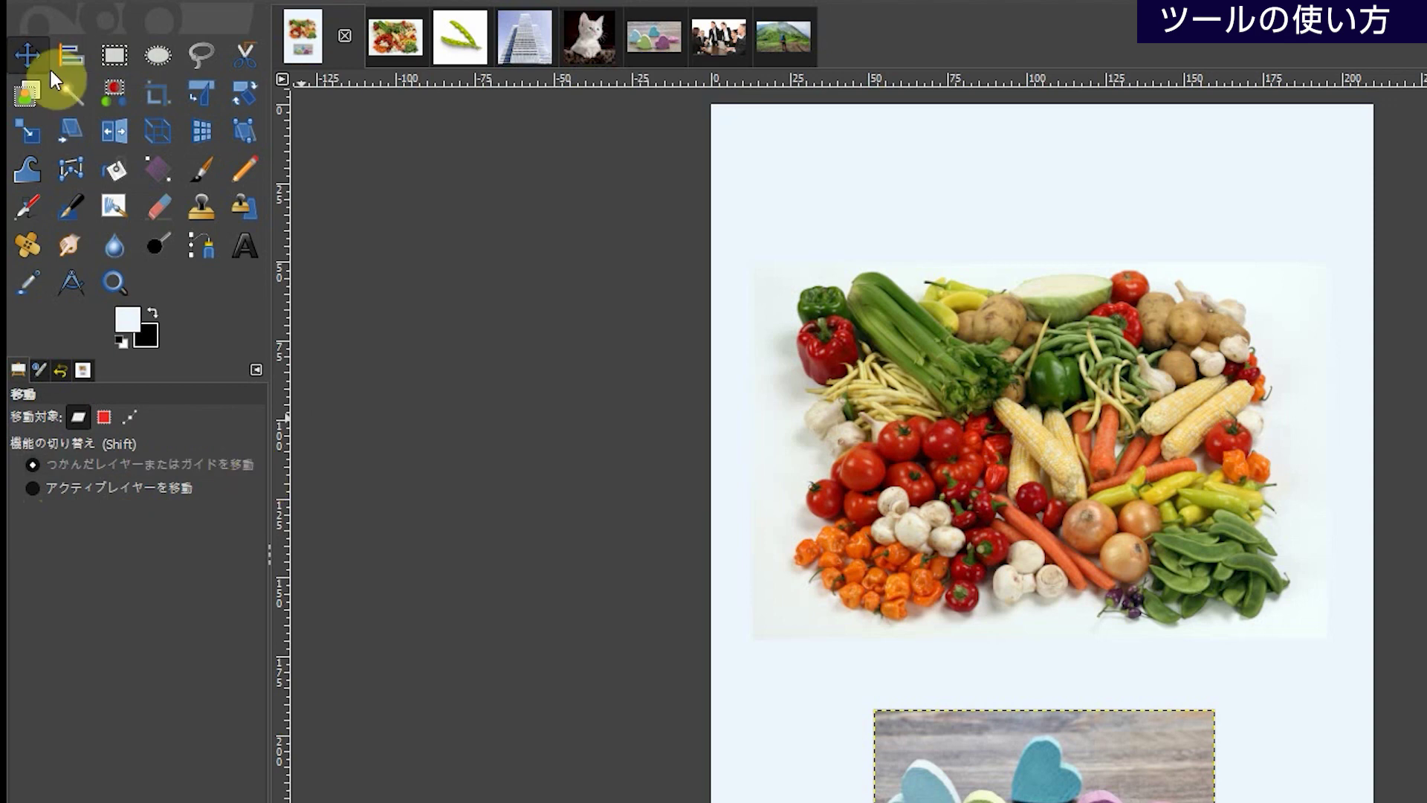
- Using the Move tool on whichever layer is grabbed, reposition both photos so the hearts overlap the vegetables in the page's lower half
click(23, 49)
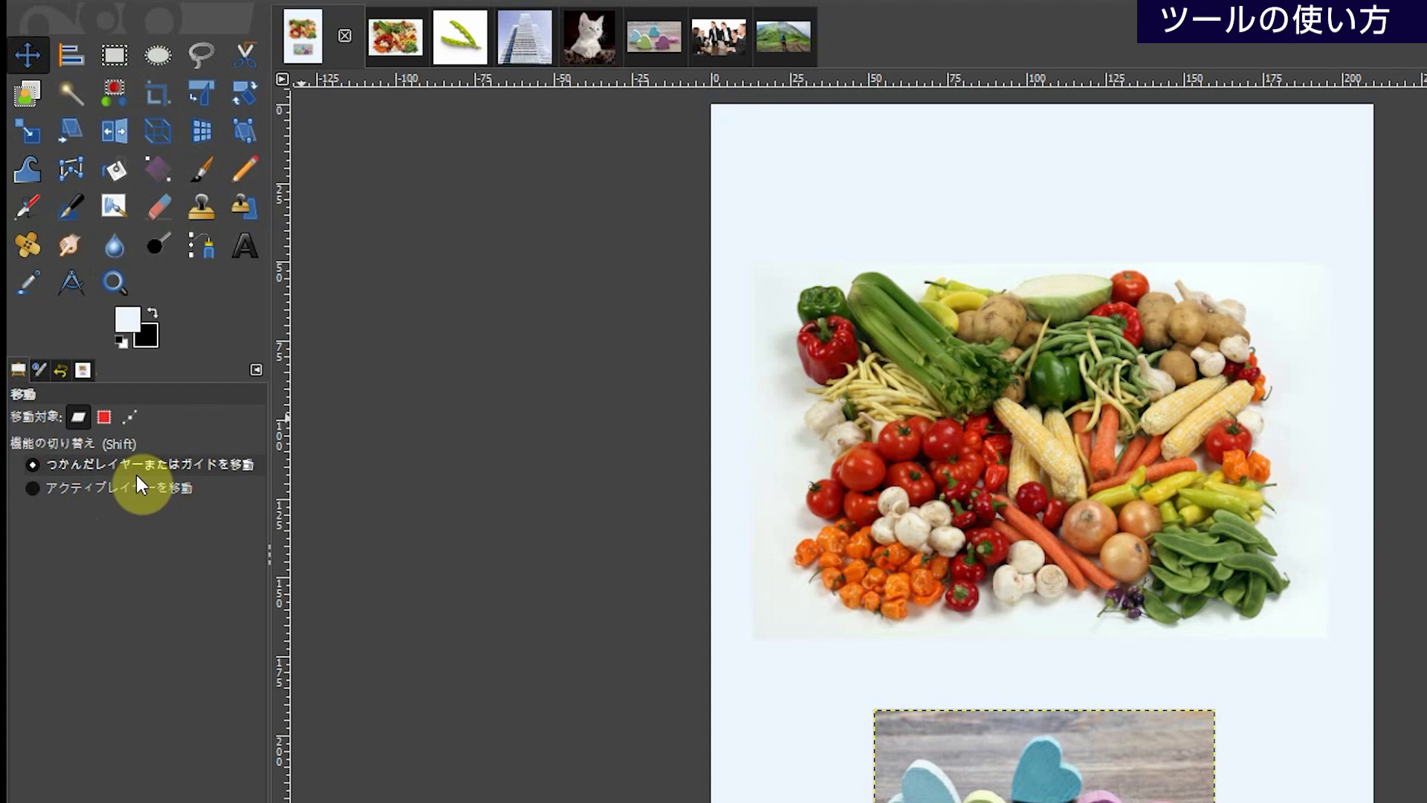
drag(965, 440, 976, 340)
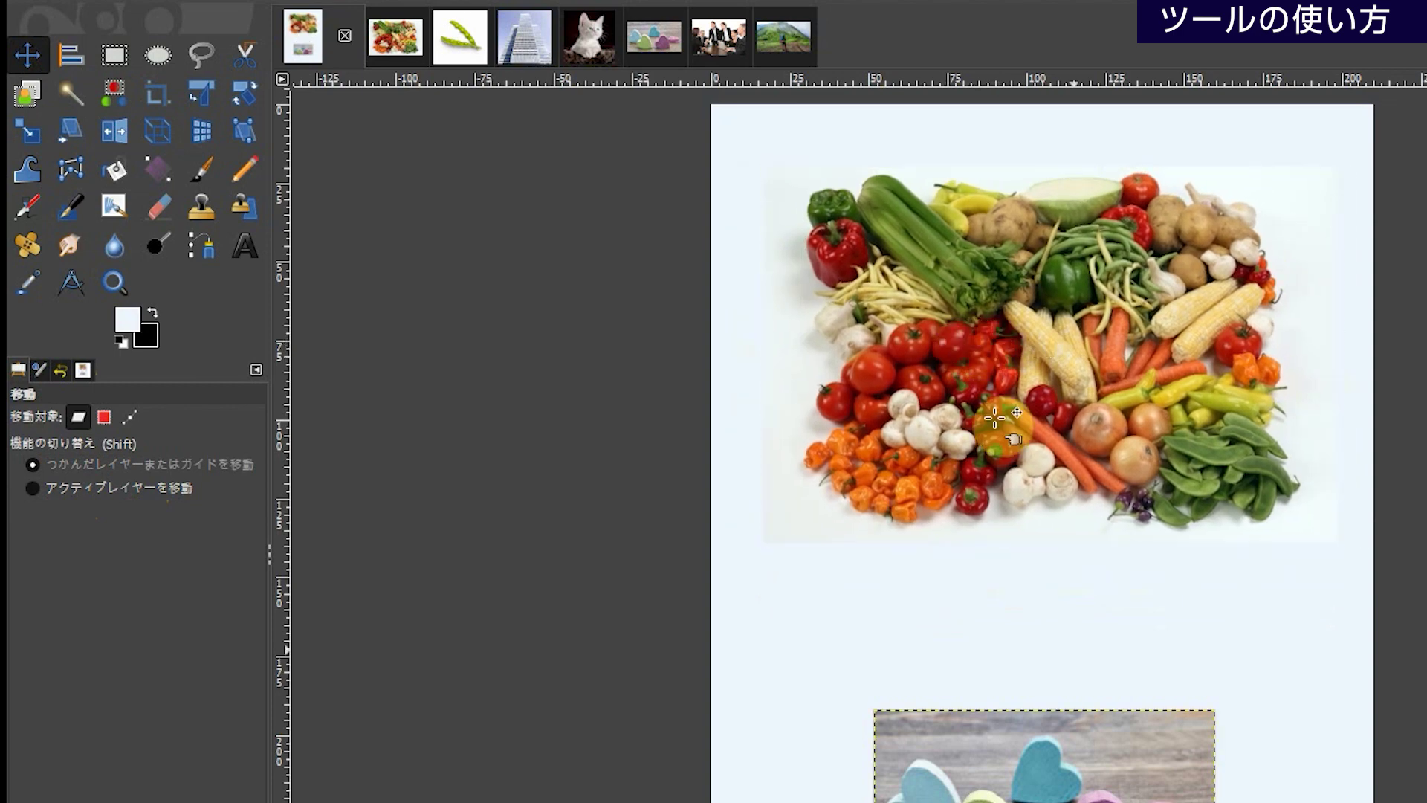
drag(1080, 799, 1129, 723)
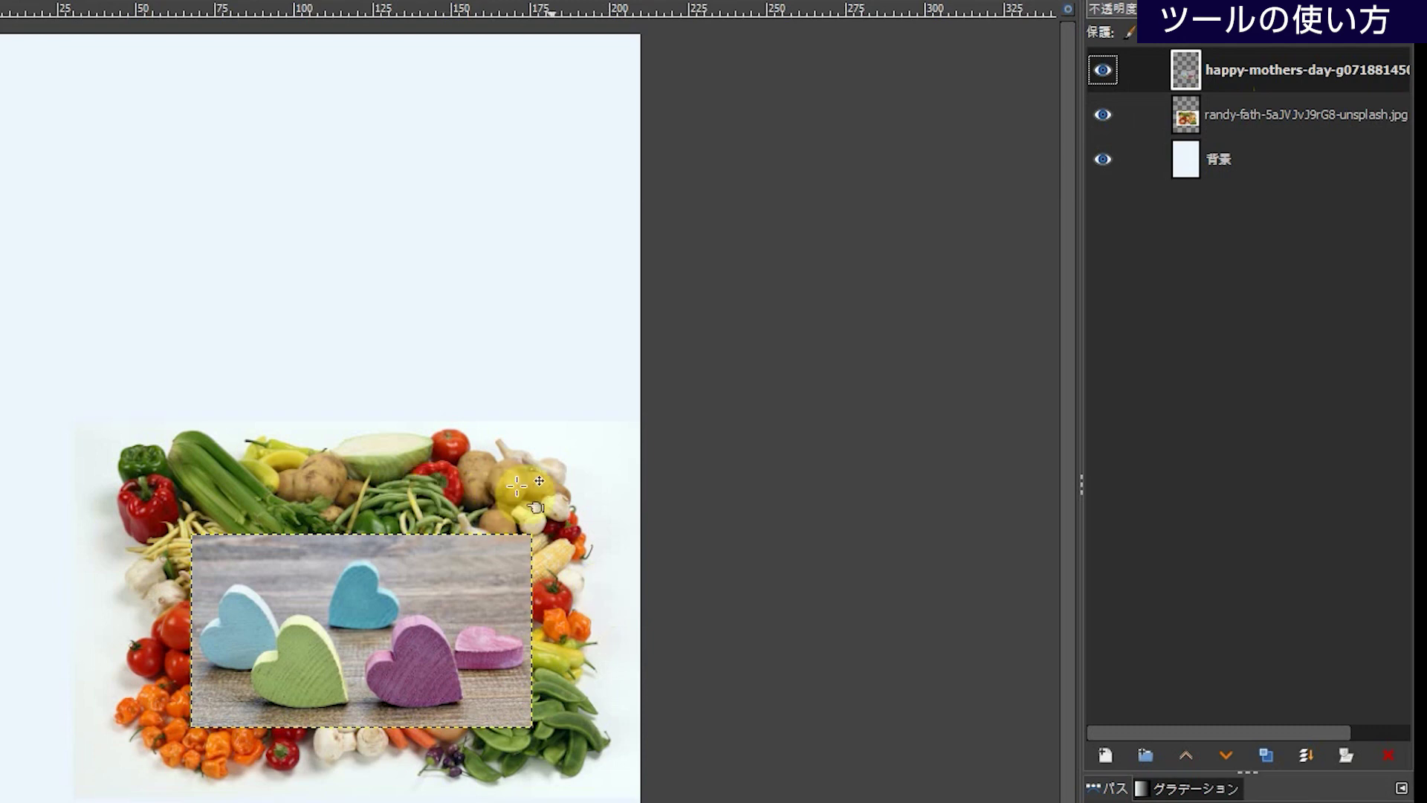
- Lower the hearts photo layer one position in the stack, beneath the vegetable photo layer
click(1197, 60)
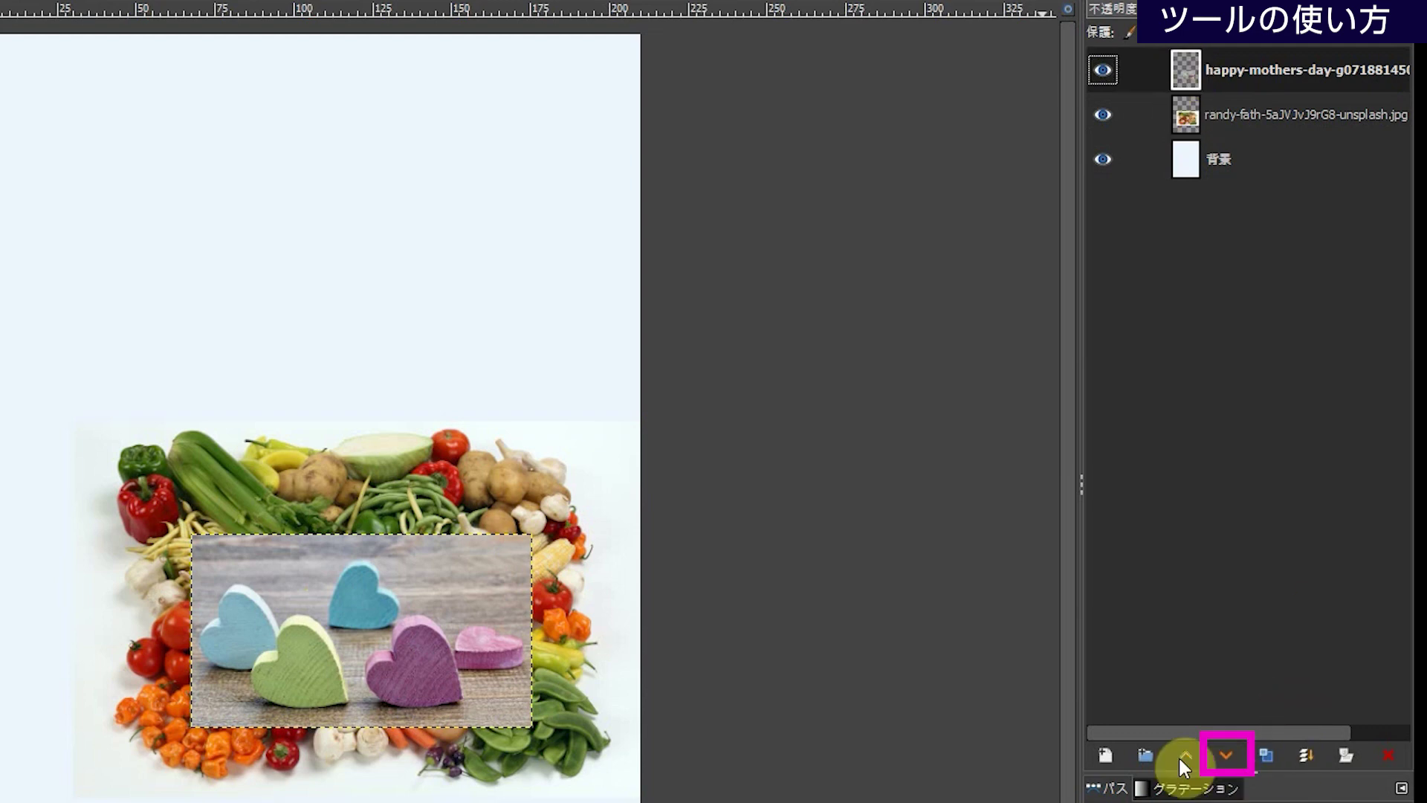
click(1227, 757)
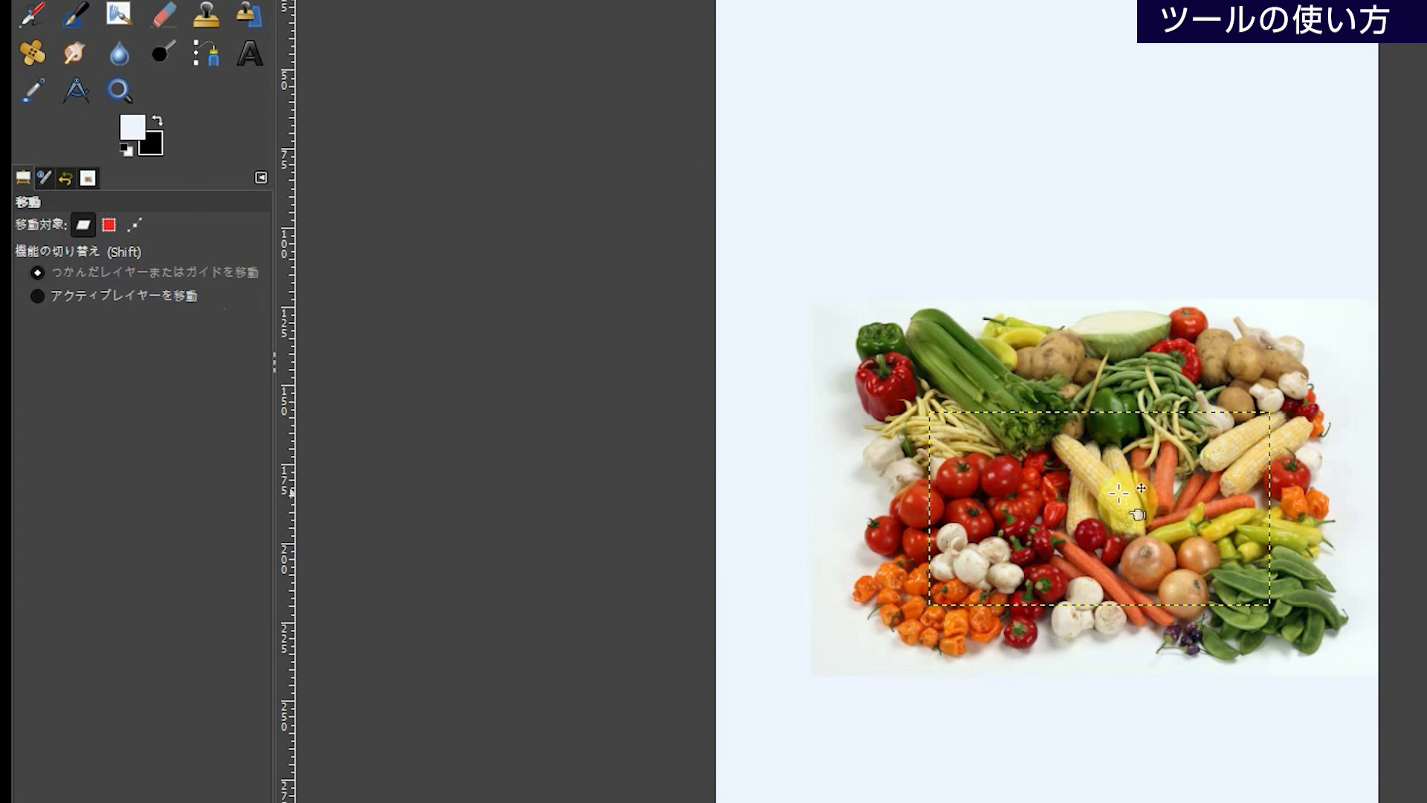
- Try to move the hidden hearts photo by grabbing it through the vegetable photo, and undo that move
drag(1104, 410, 1146, 290)
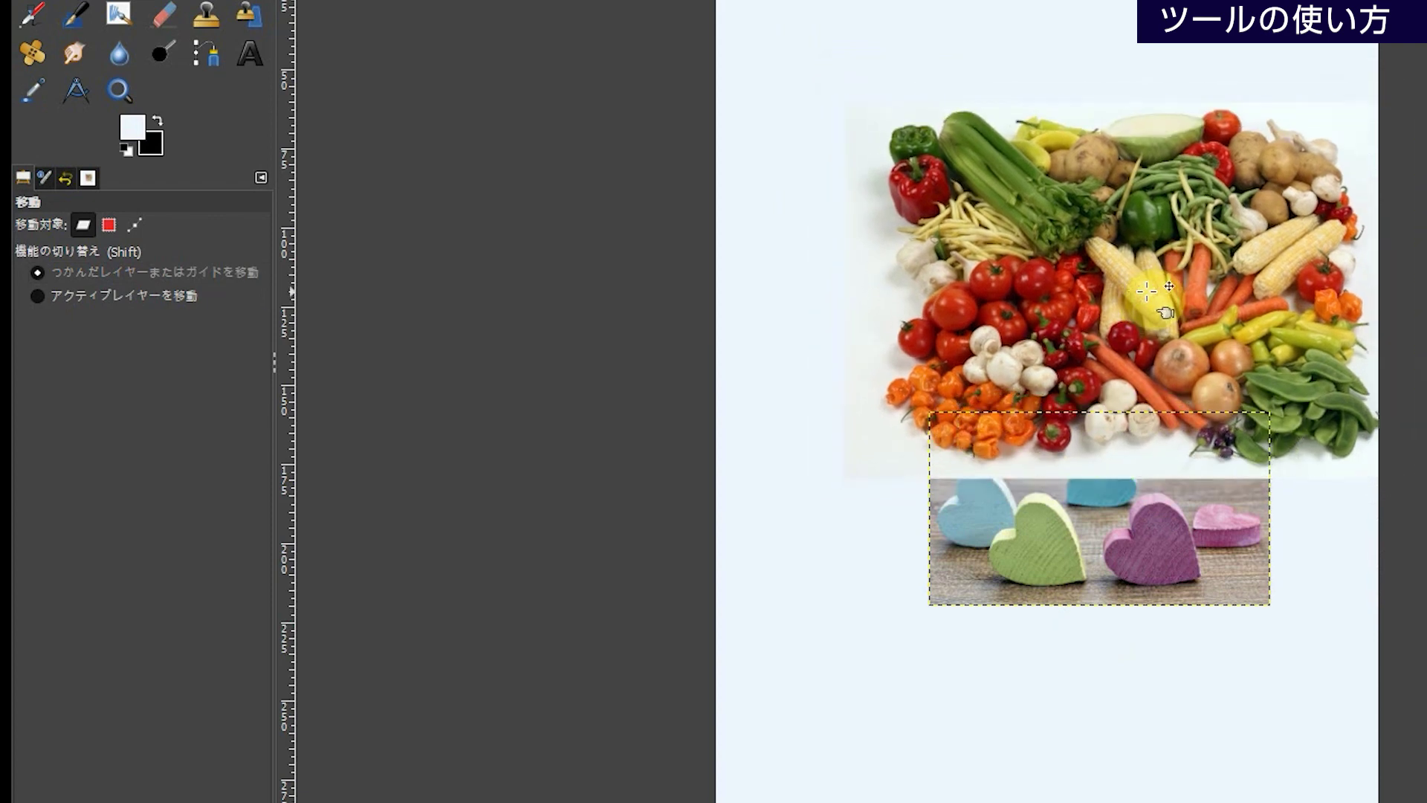
key(ctrl+z)
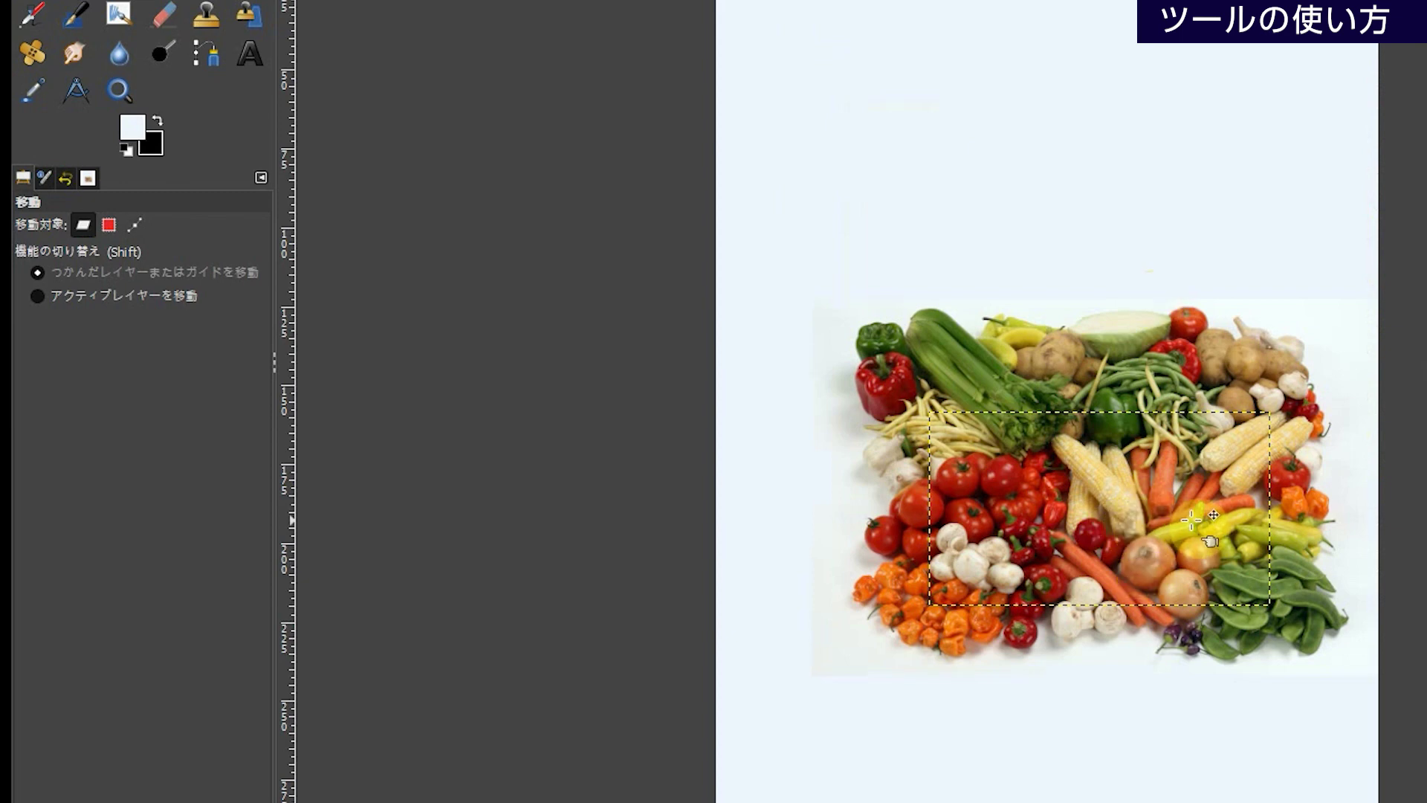
- Set the Move tool to move the active layer, select the hearts layer, and reposition it above the vegetable photo on the page
click(41, 301)
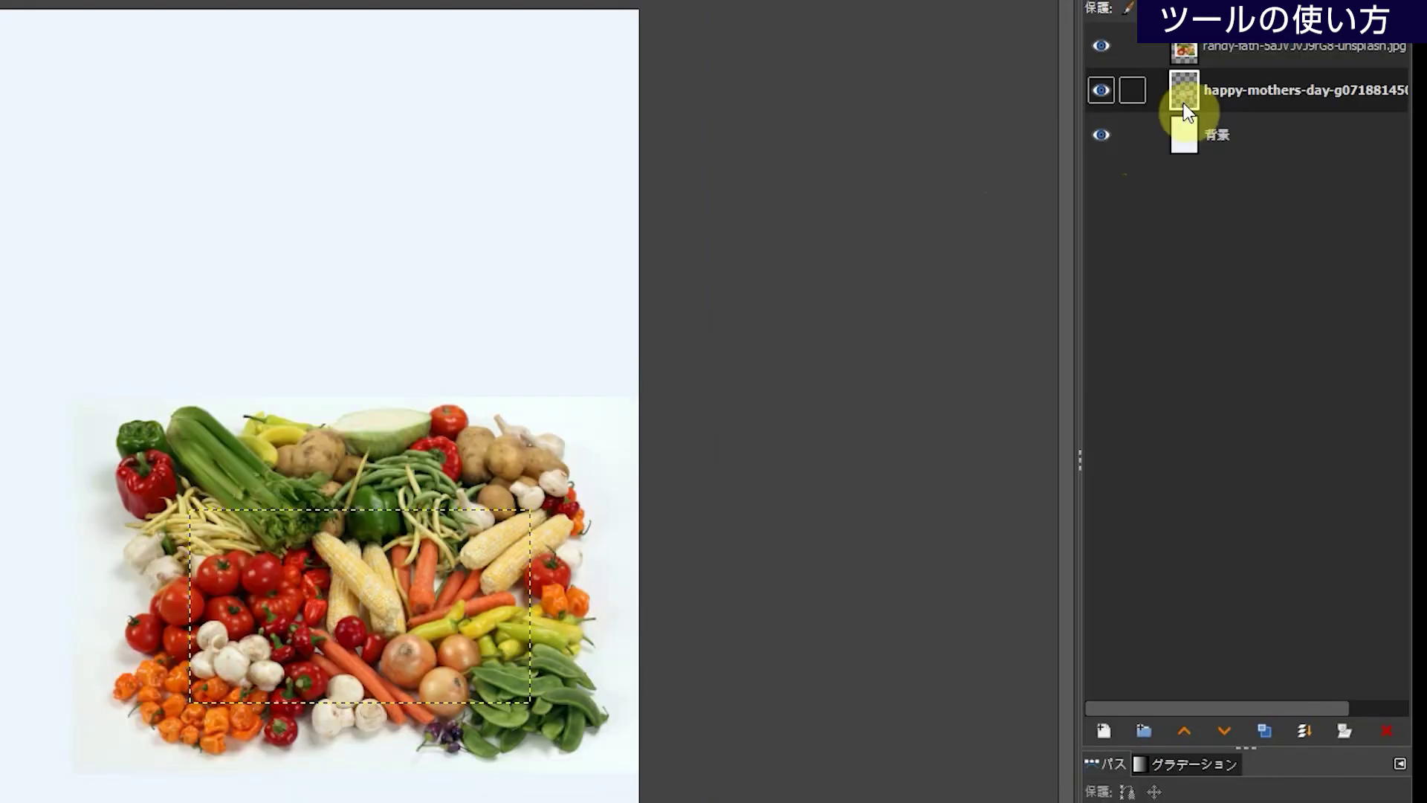
click(1189, 100)
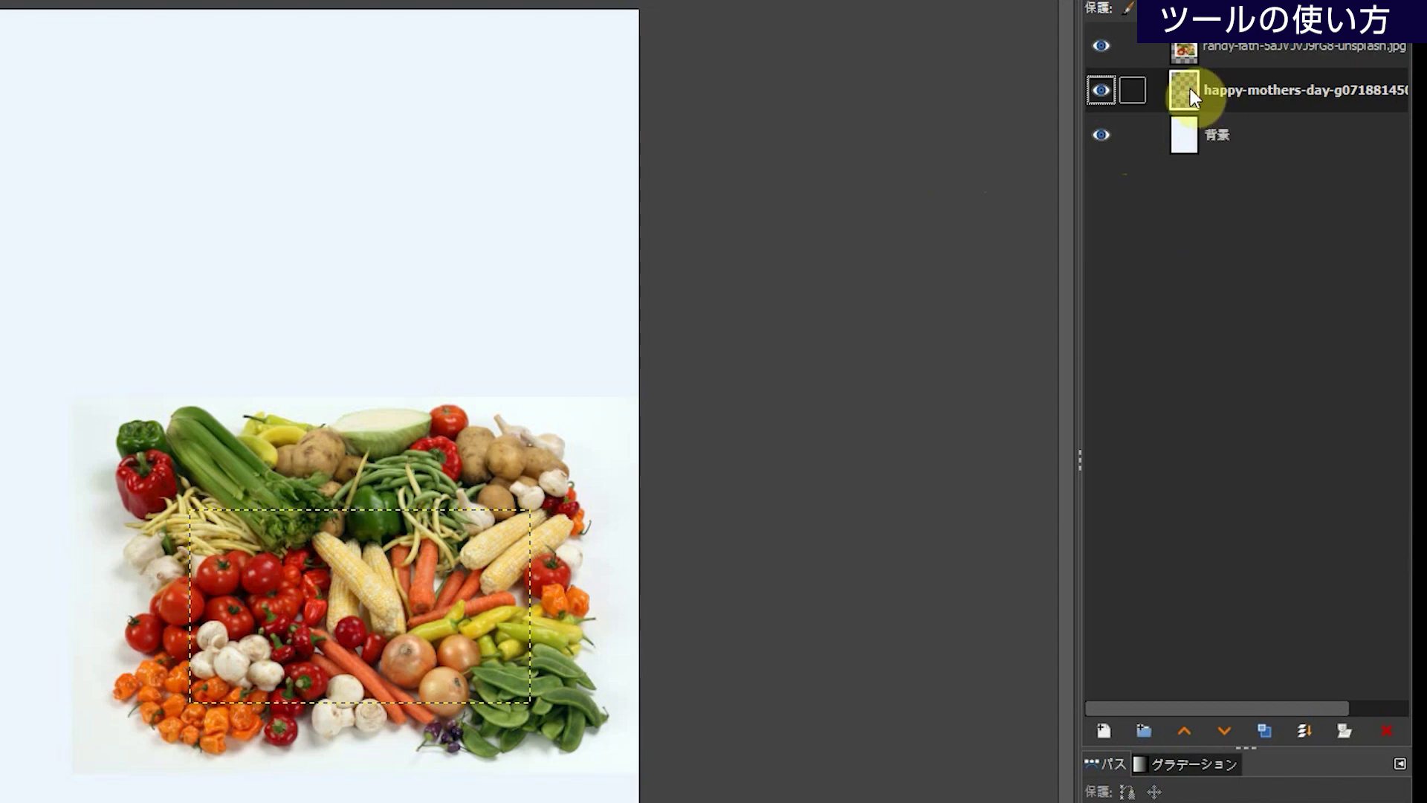
drag(373, 606, 383, 214)
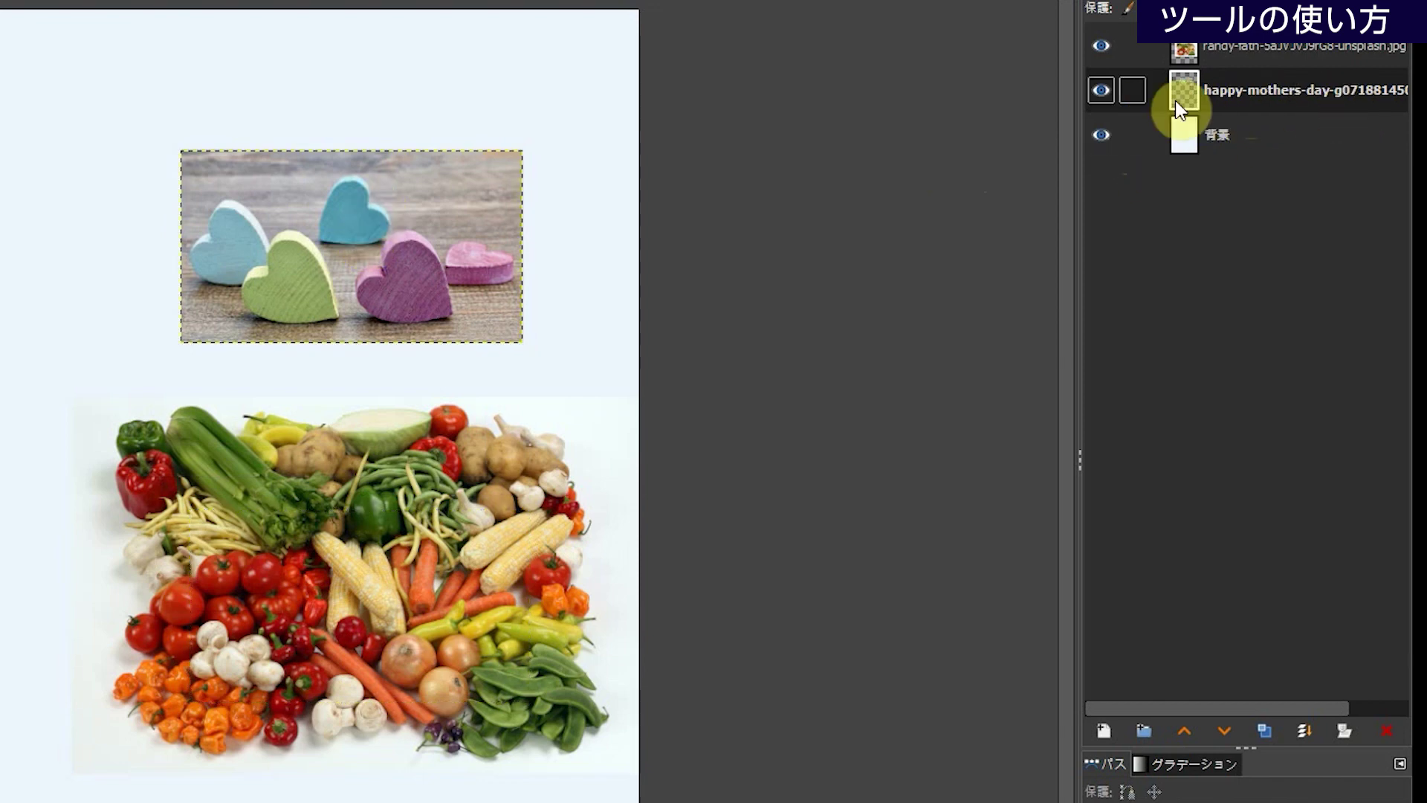
drag(379, 268, 420, 757)
drag(241, 643, 236, 768)
drag(675, 672, 657, 309)
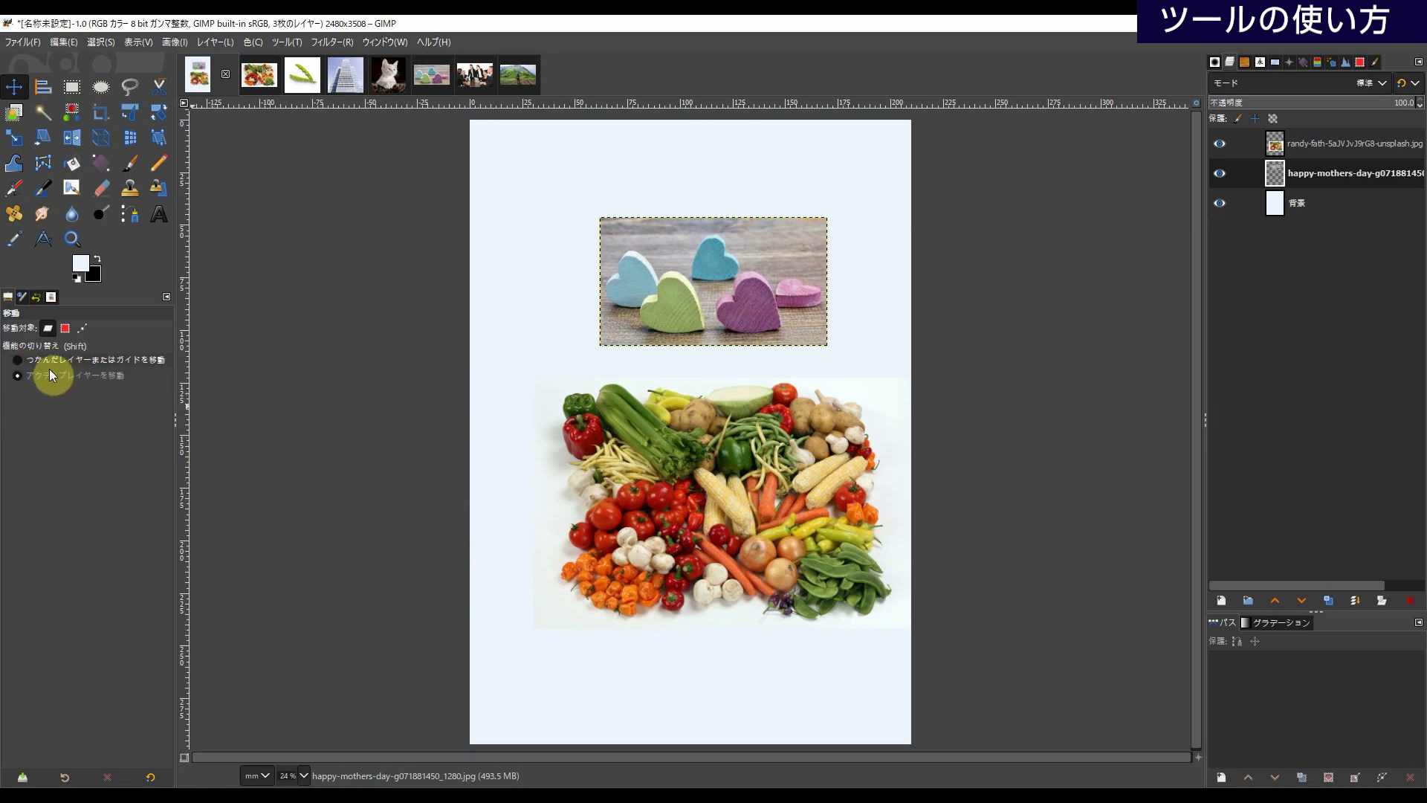
- Set the Move tool back to moving the grabbed layer, and reposition the vegetable and hearts photos individually
click(18, 360)
drag(740, 522, 645, 538)
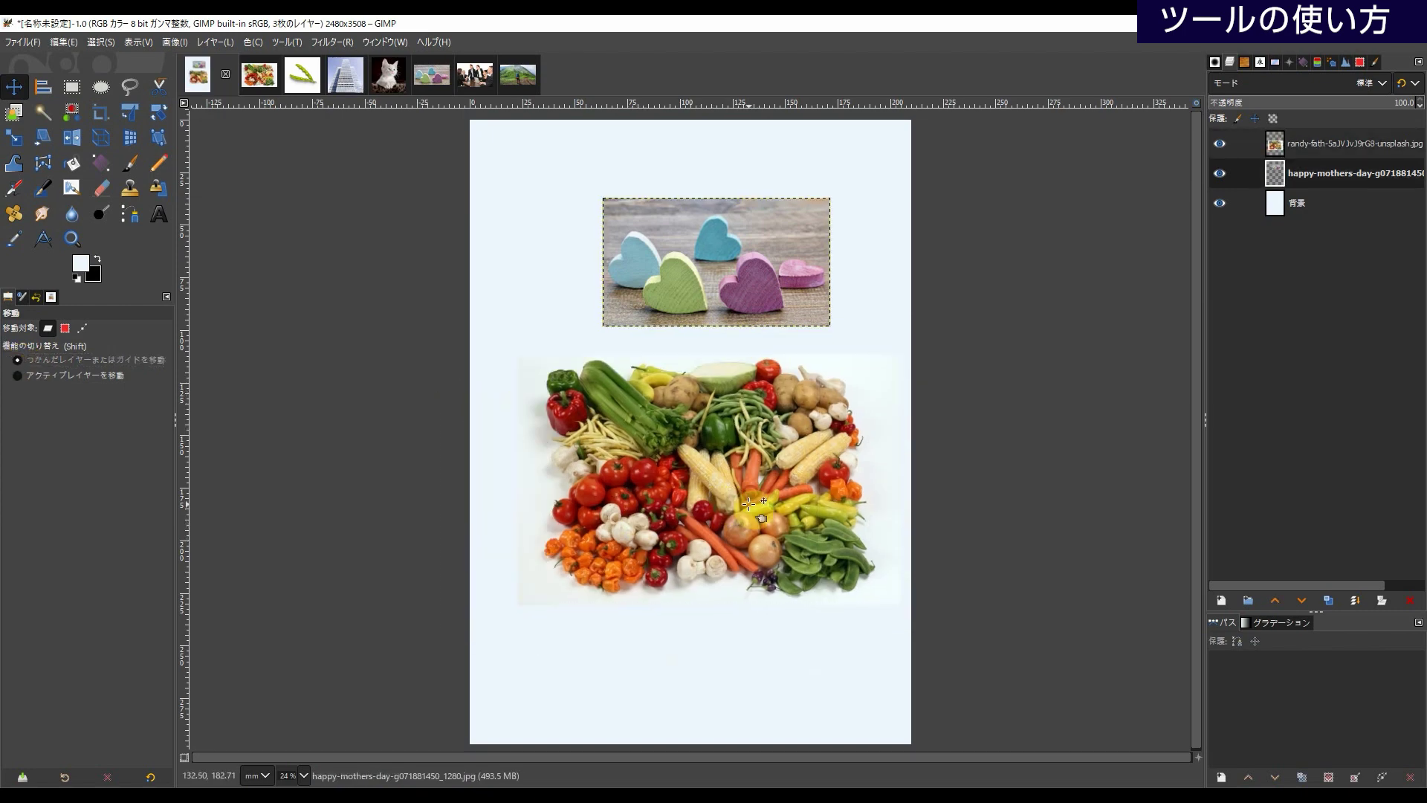
drag(751, 498, 734, 564)
drag(733, 306, 704, 350)
drag(737, 475, 743, 426)
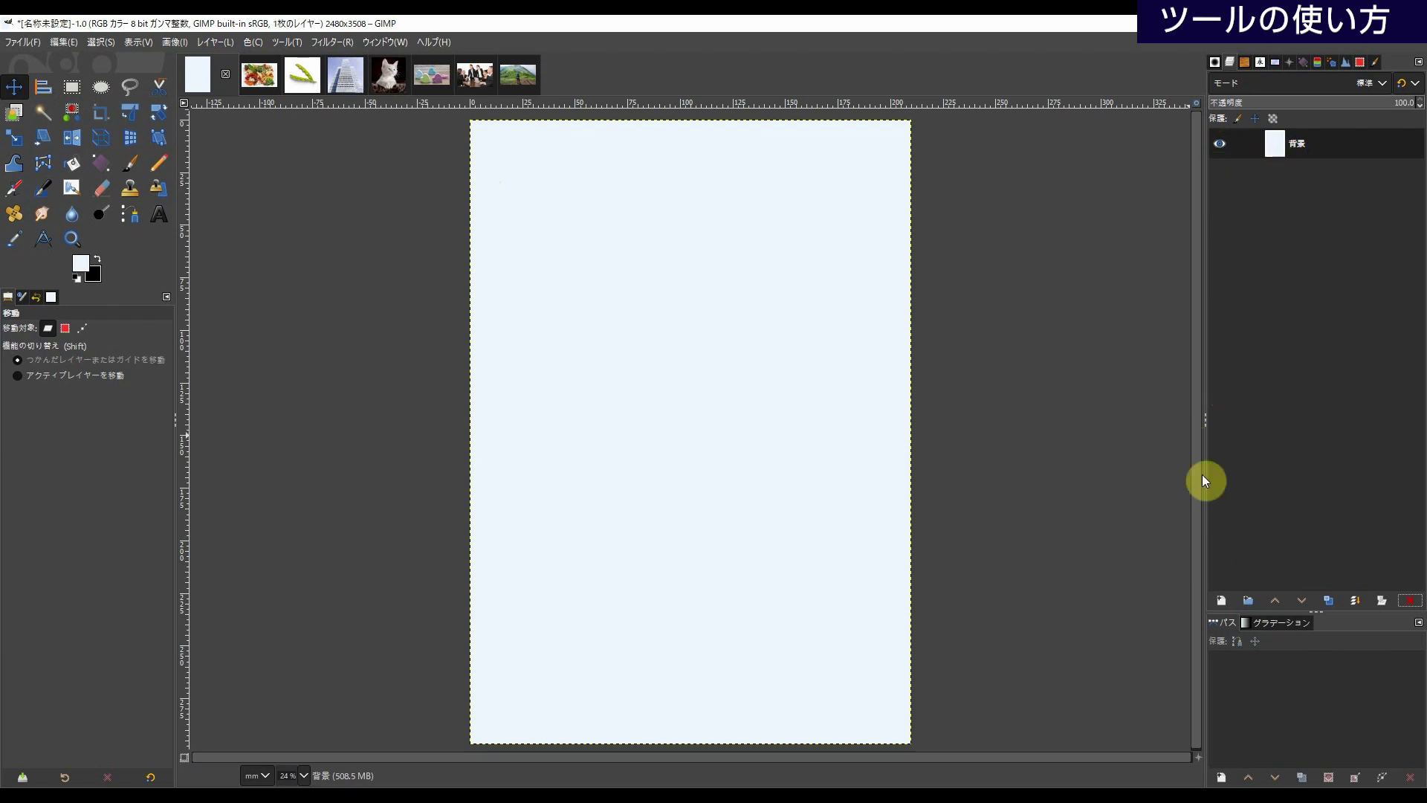
- Add a new layer above the background and draw a rectangular selection about 764 × 676 px in the upper part of the page
click(1217, 603)
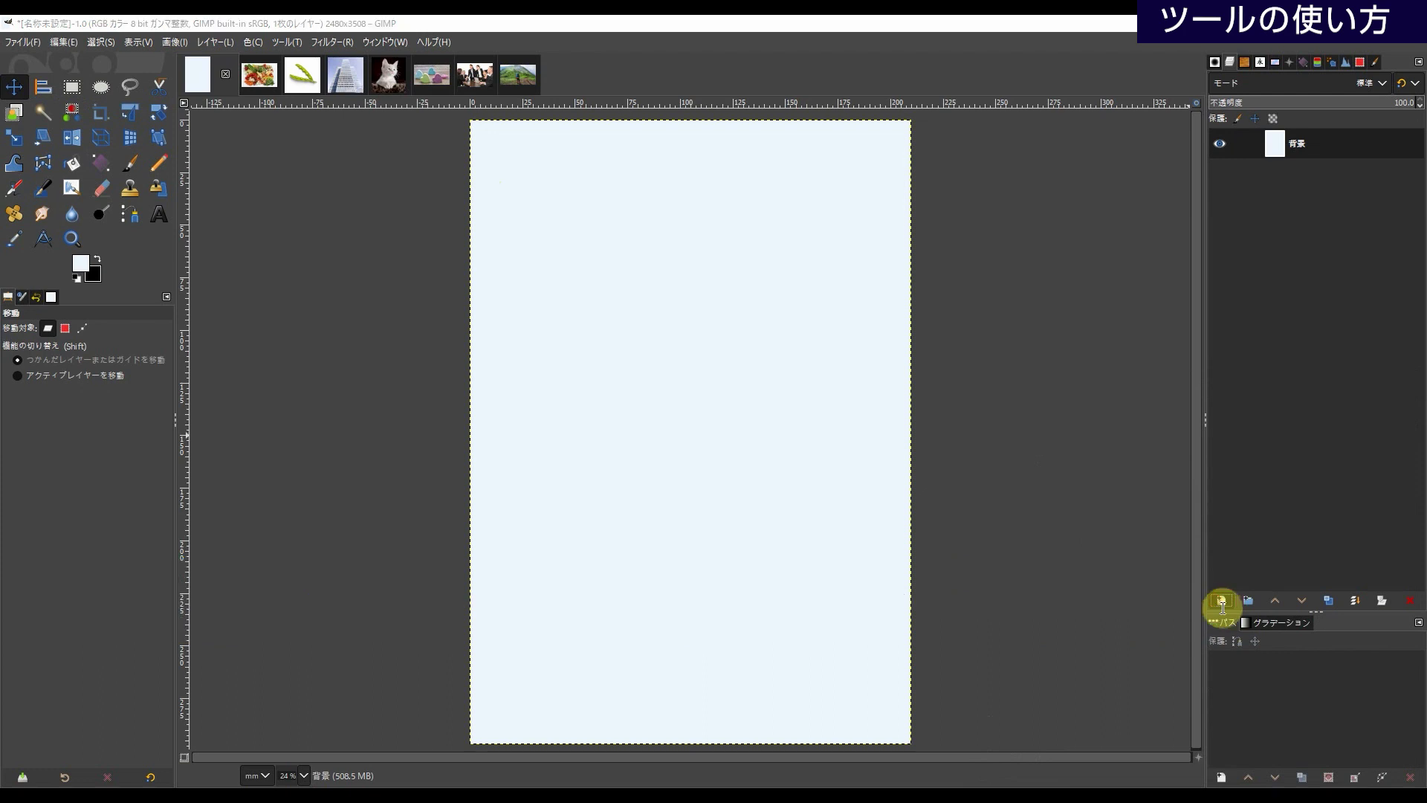
click(1292, 761)
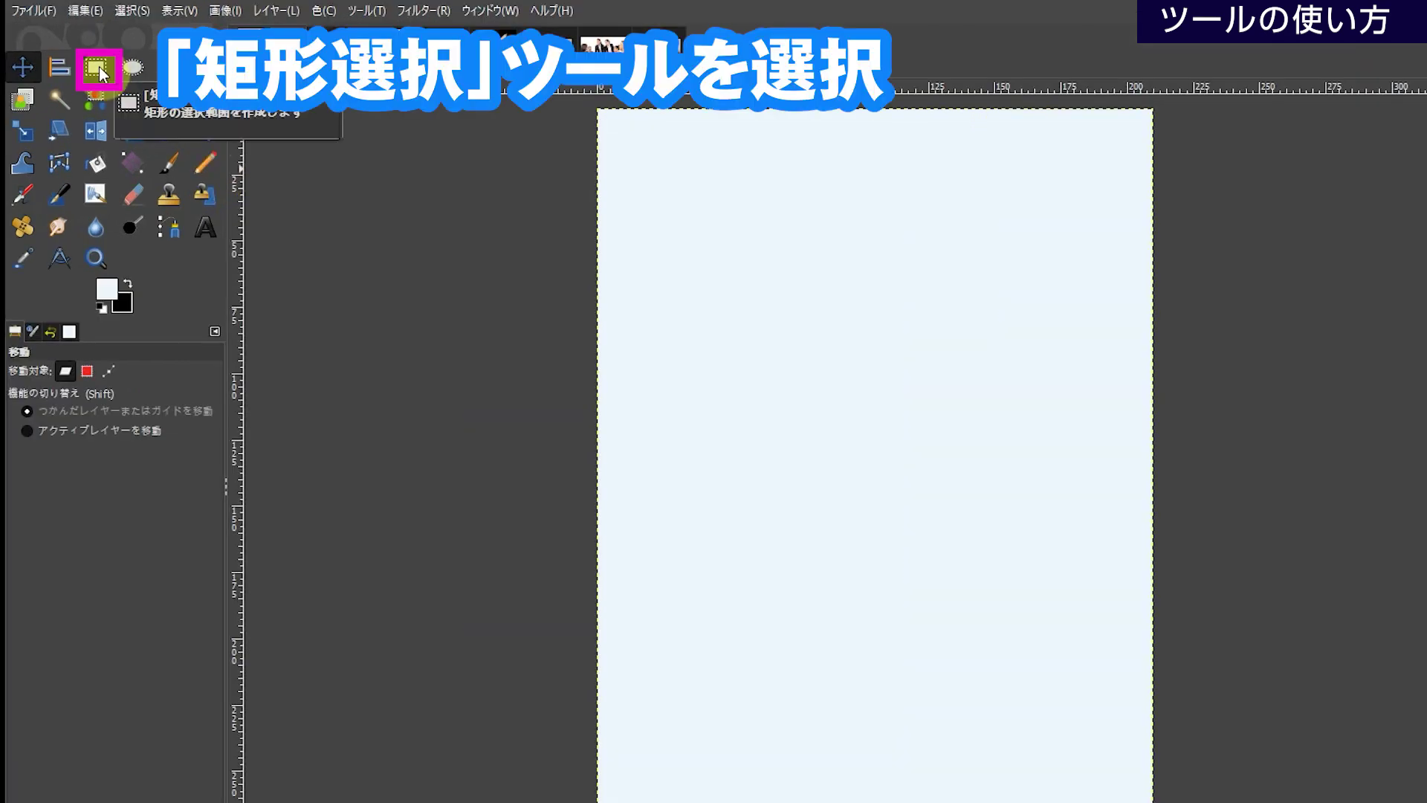
click(99, 69)
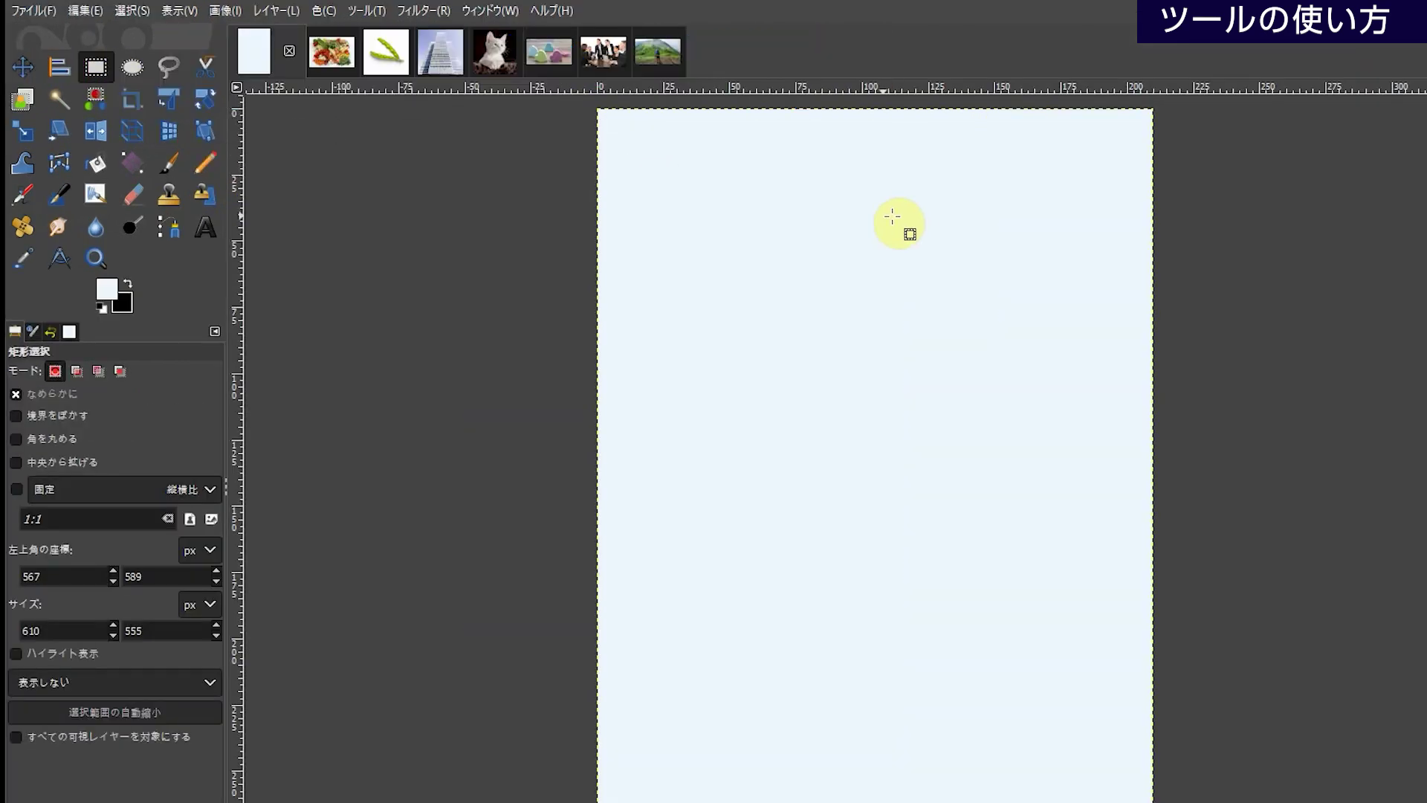
drag(771, 199, 942, 349)
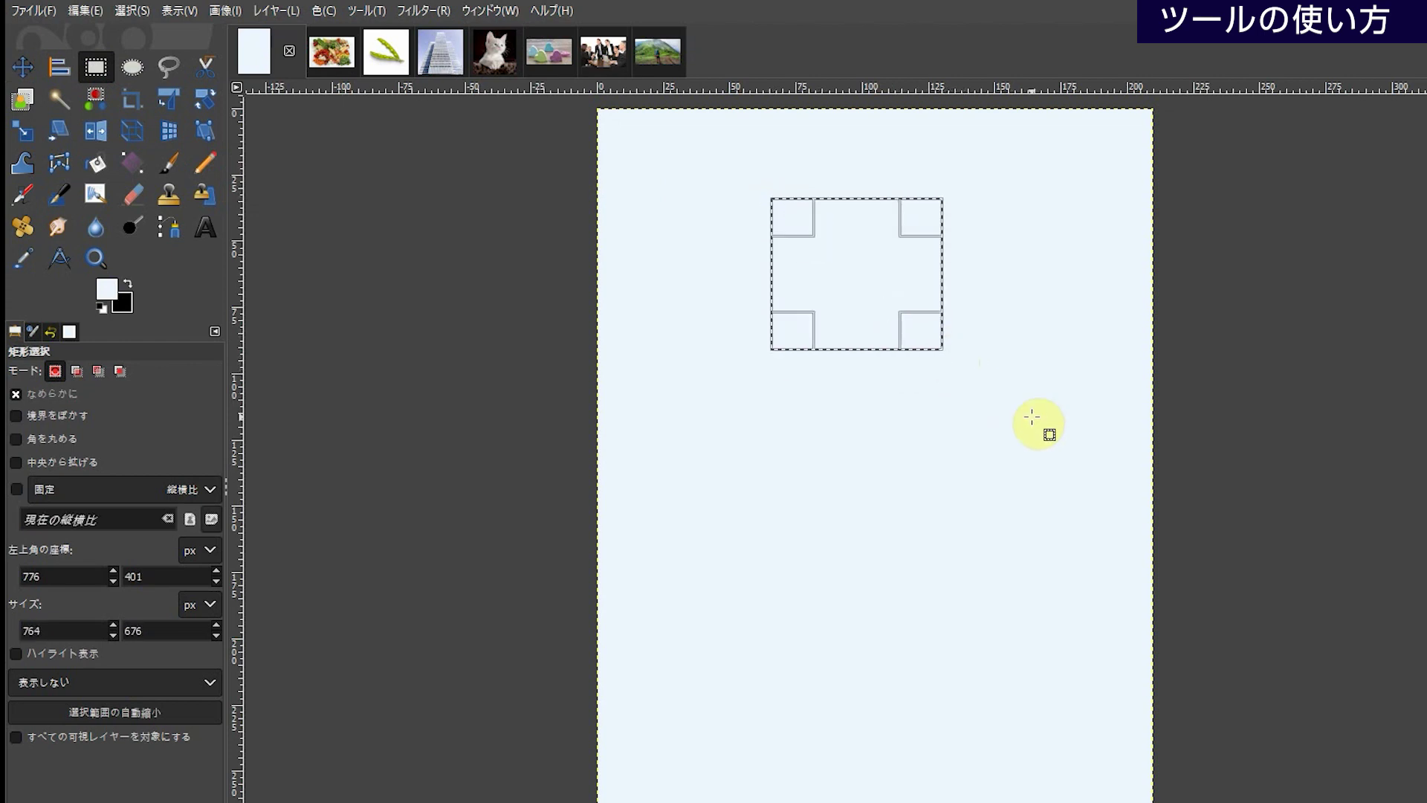
- Set the foreground colour to pink ffa1e7
click(116, 299)
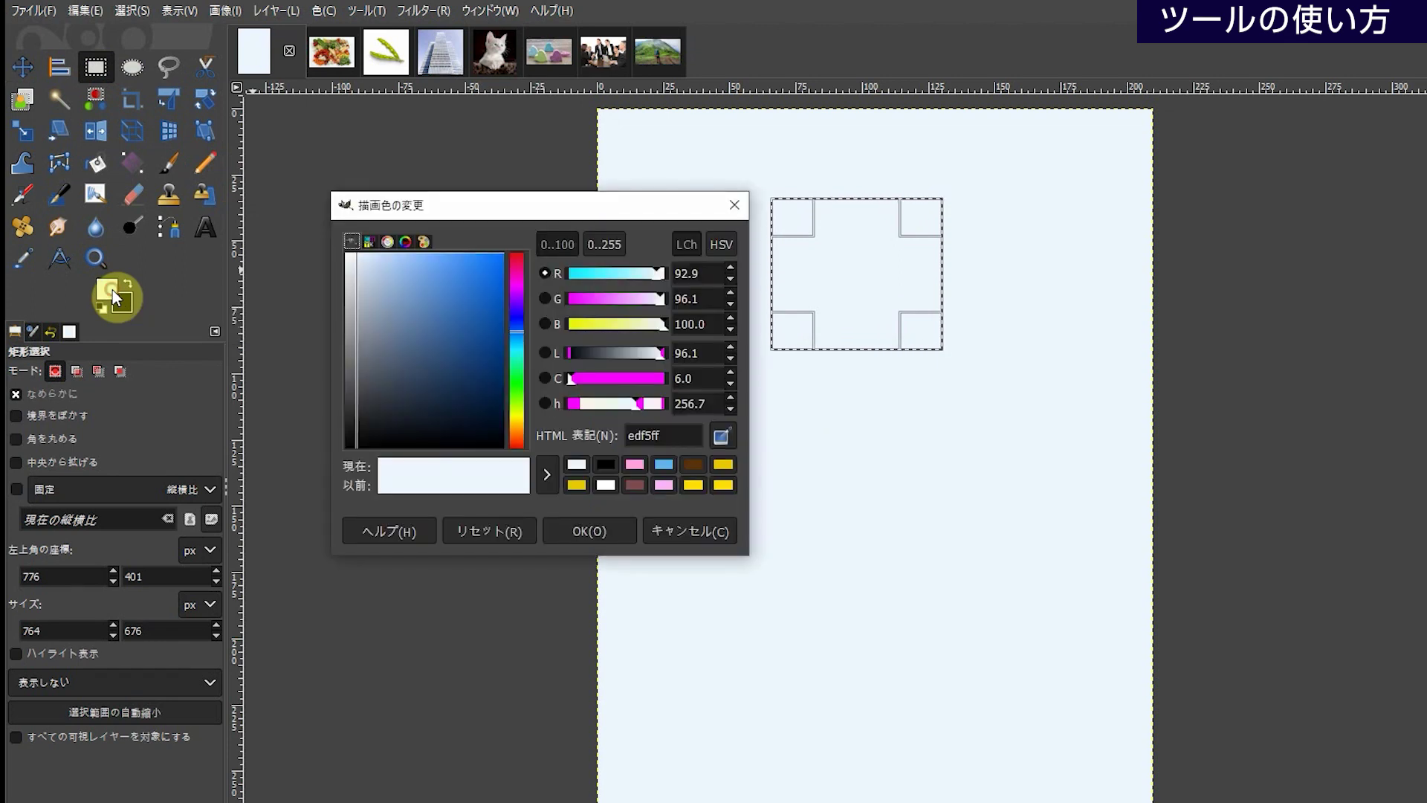
click(635, 462)
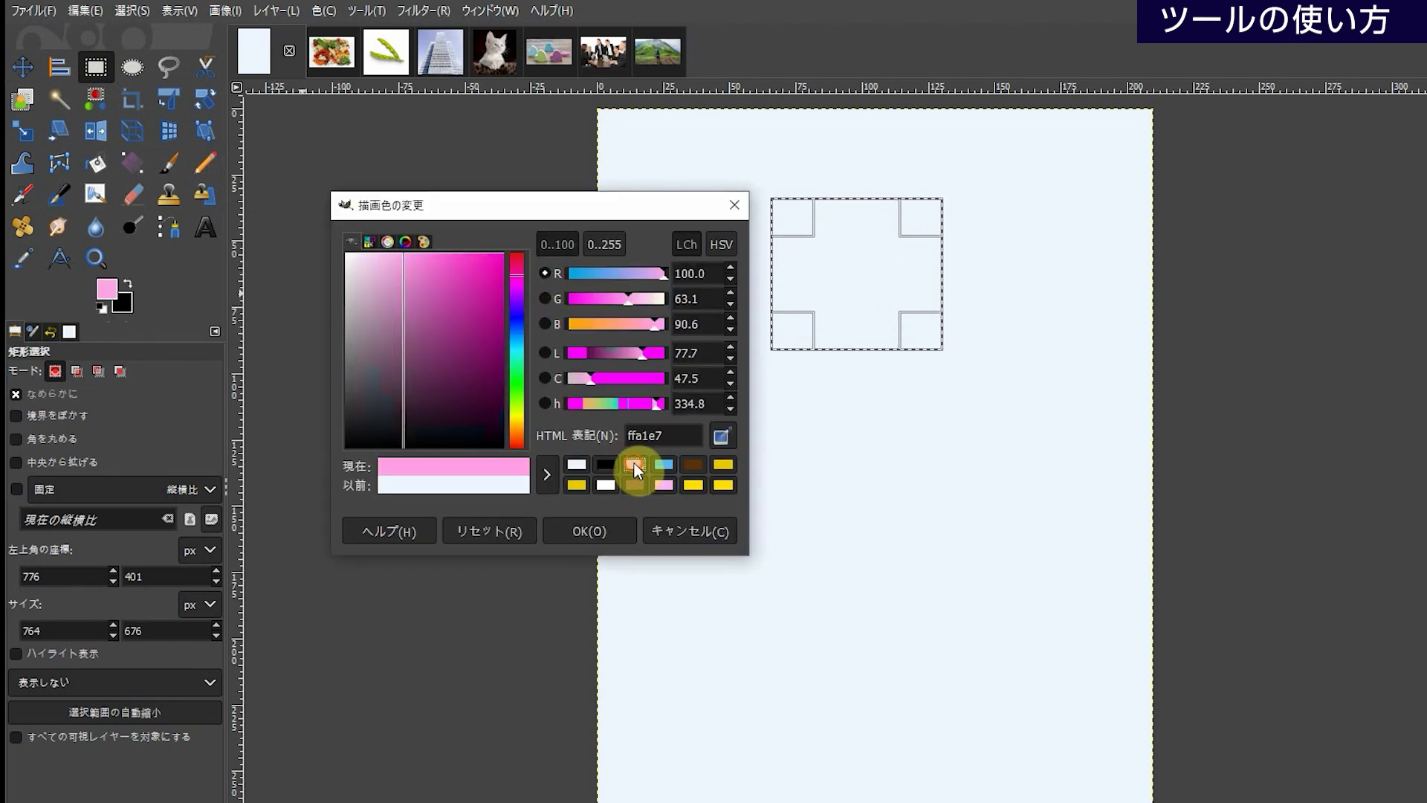
click(589, 531)
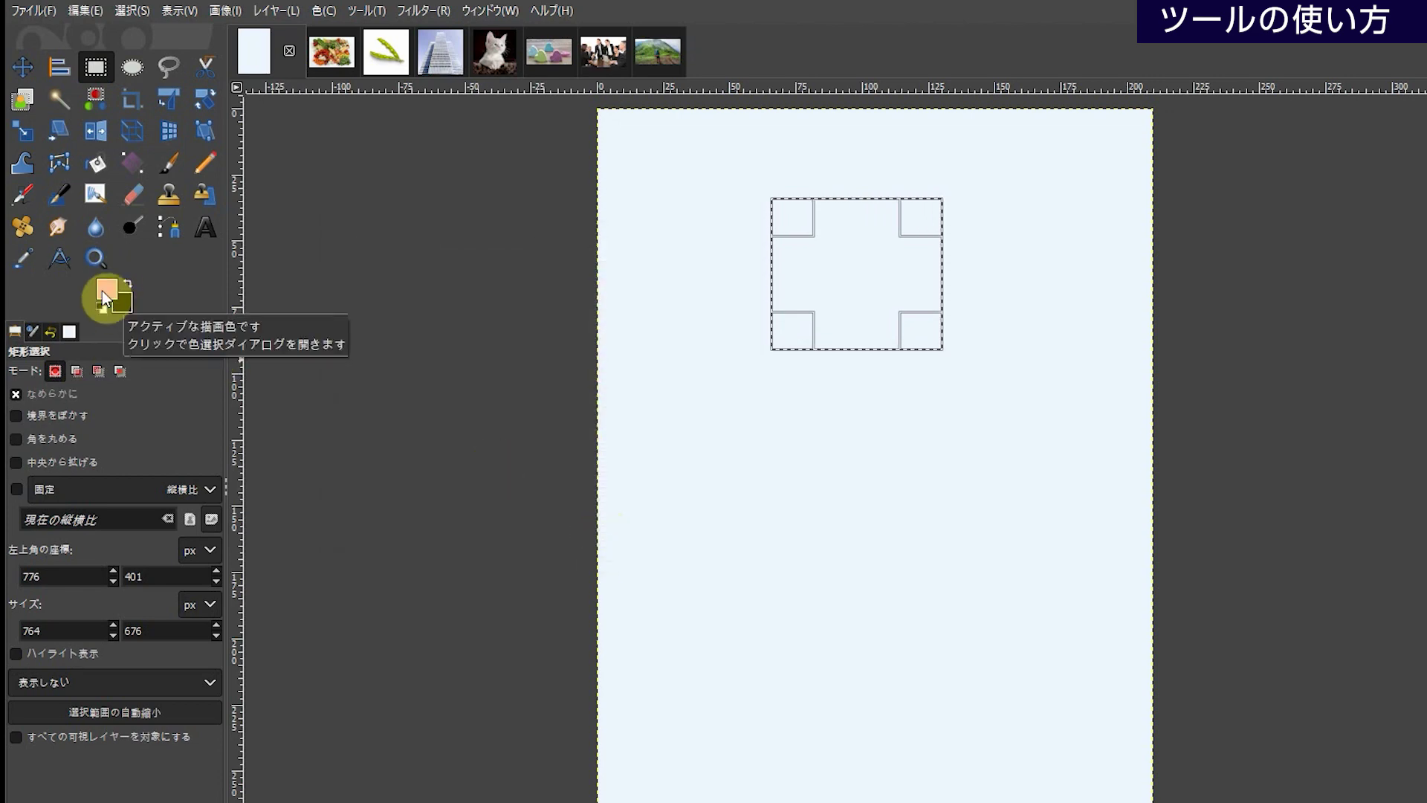
- Fill the rectangular selection directly from the pink foreground colour swatch, and undo that fill
click(101, 288)
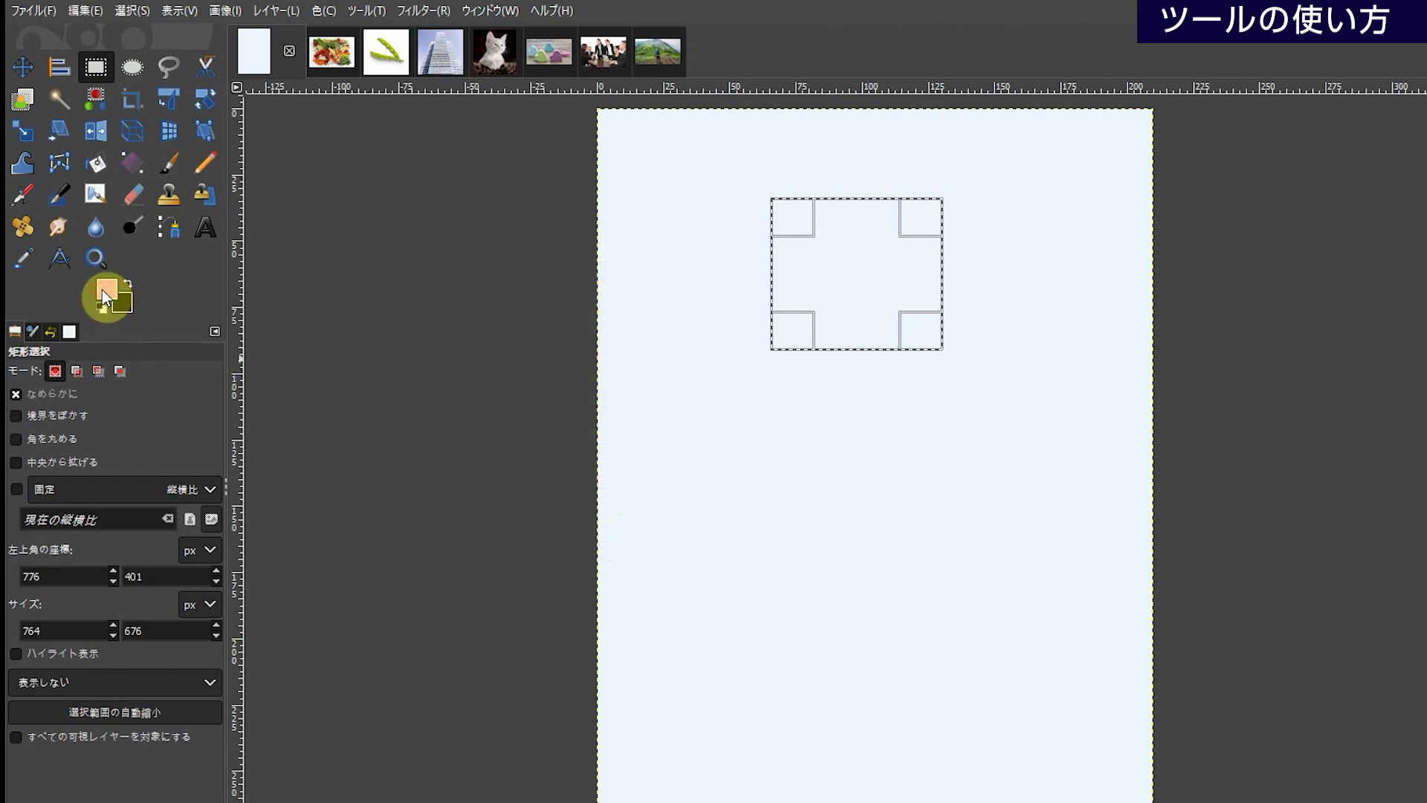
drag(102, 288, 811, 268)
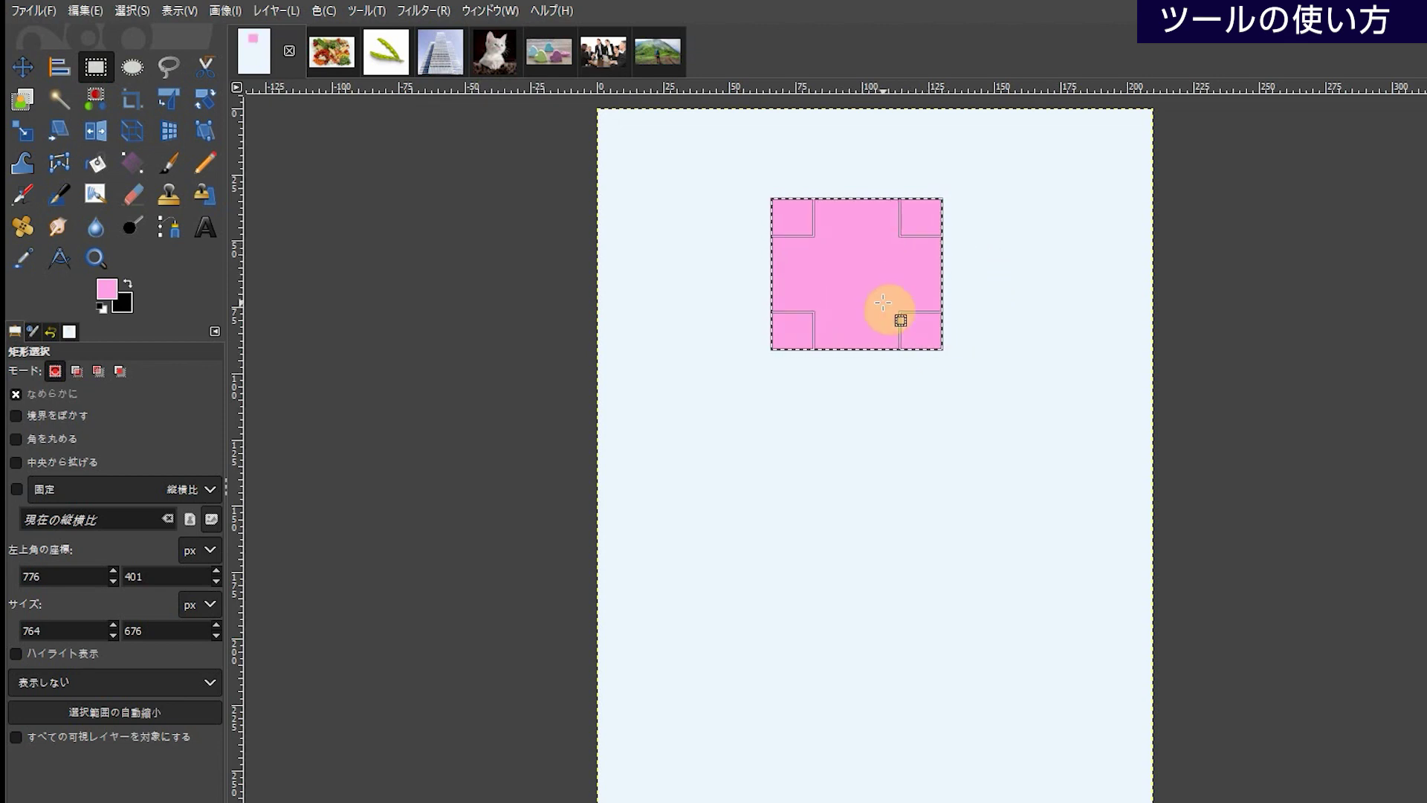
key(ctrl+z)
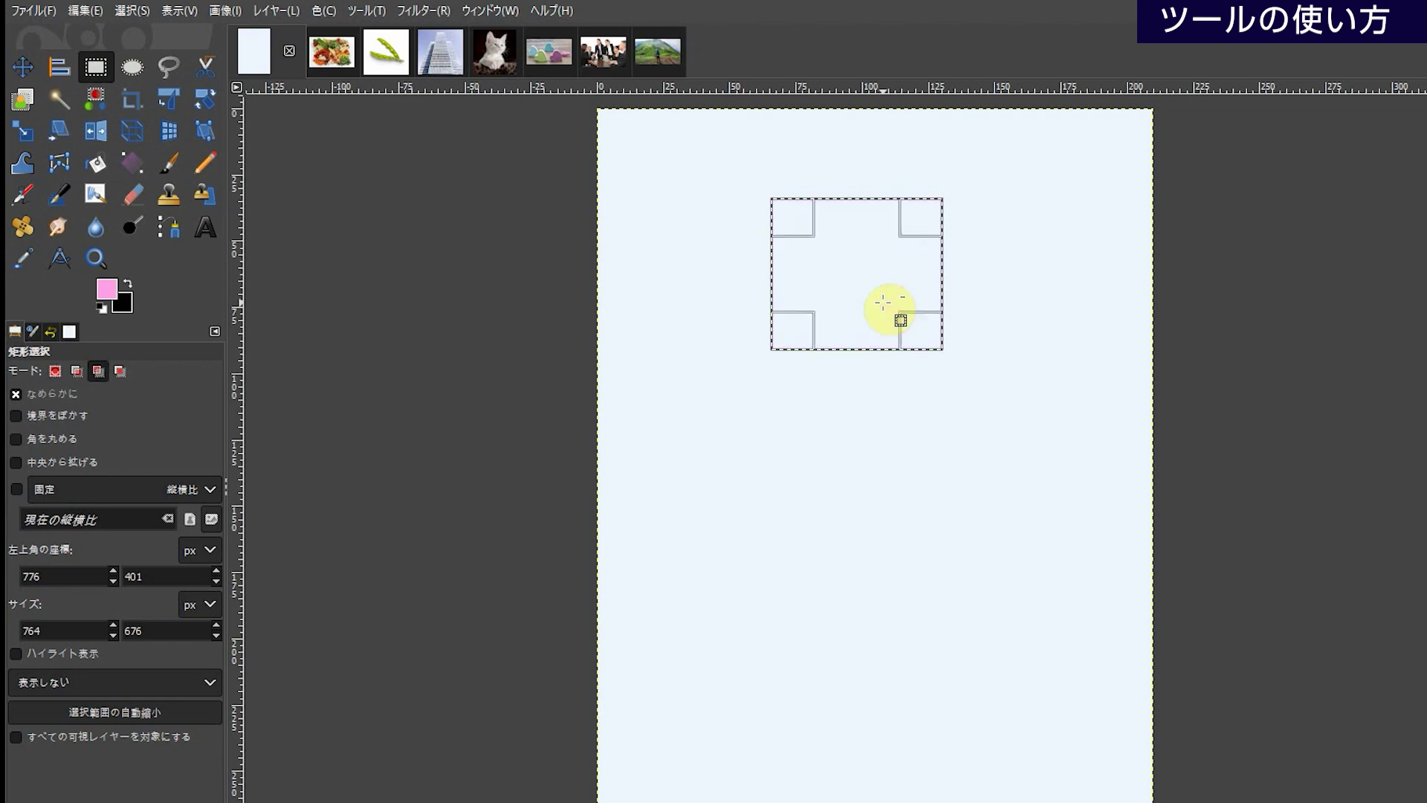
- Fill the rectangular selection with pink using the Bucket Fill tool, and undo that fill
click(102, 170)
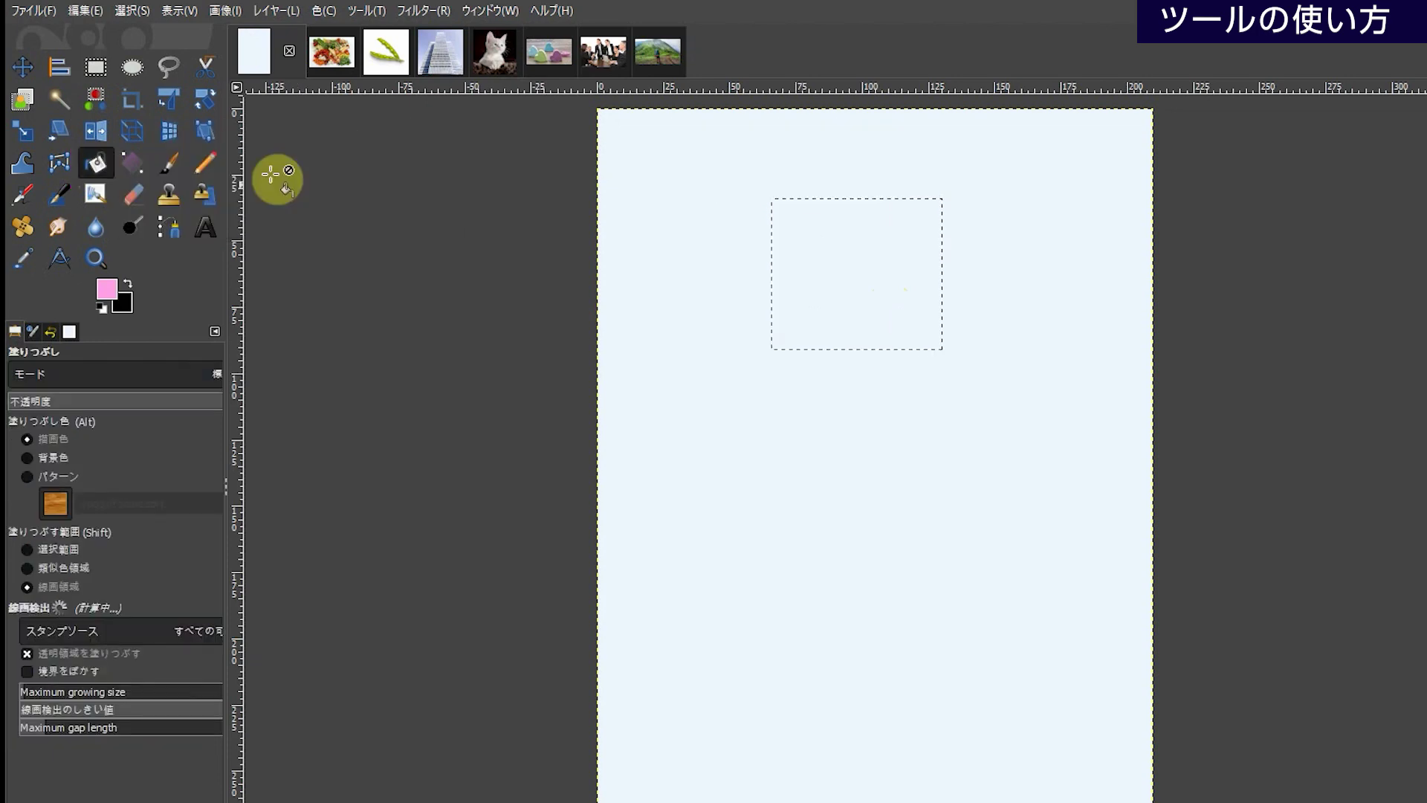
click(862, 245)
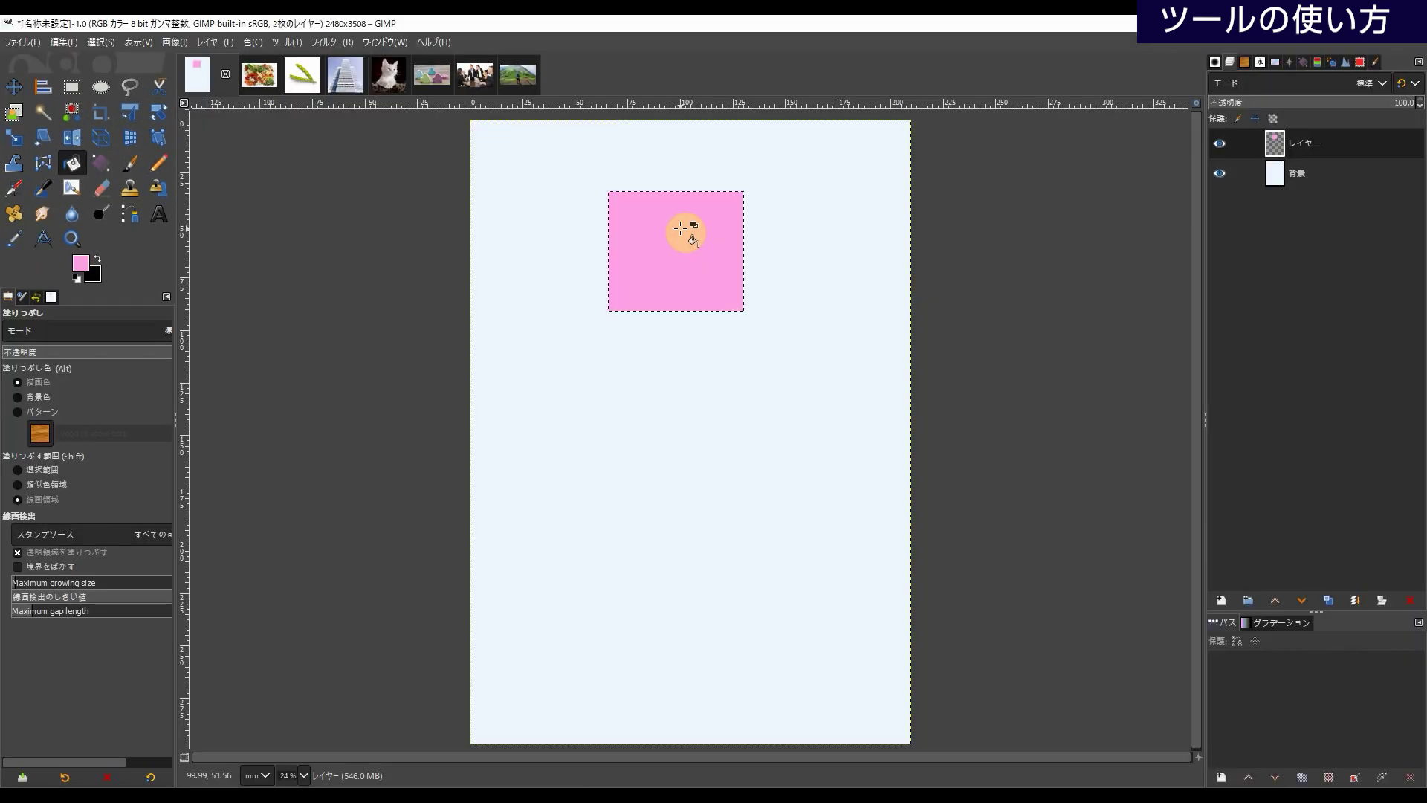
key(ctrl+z)
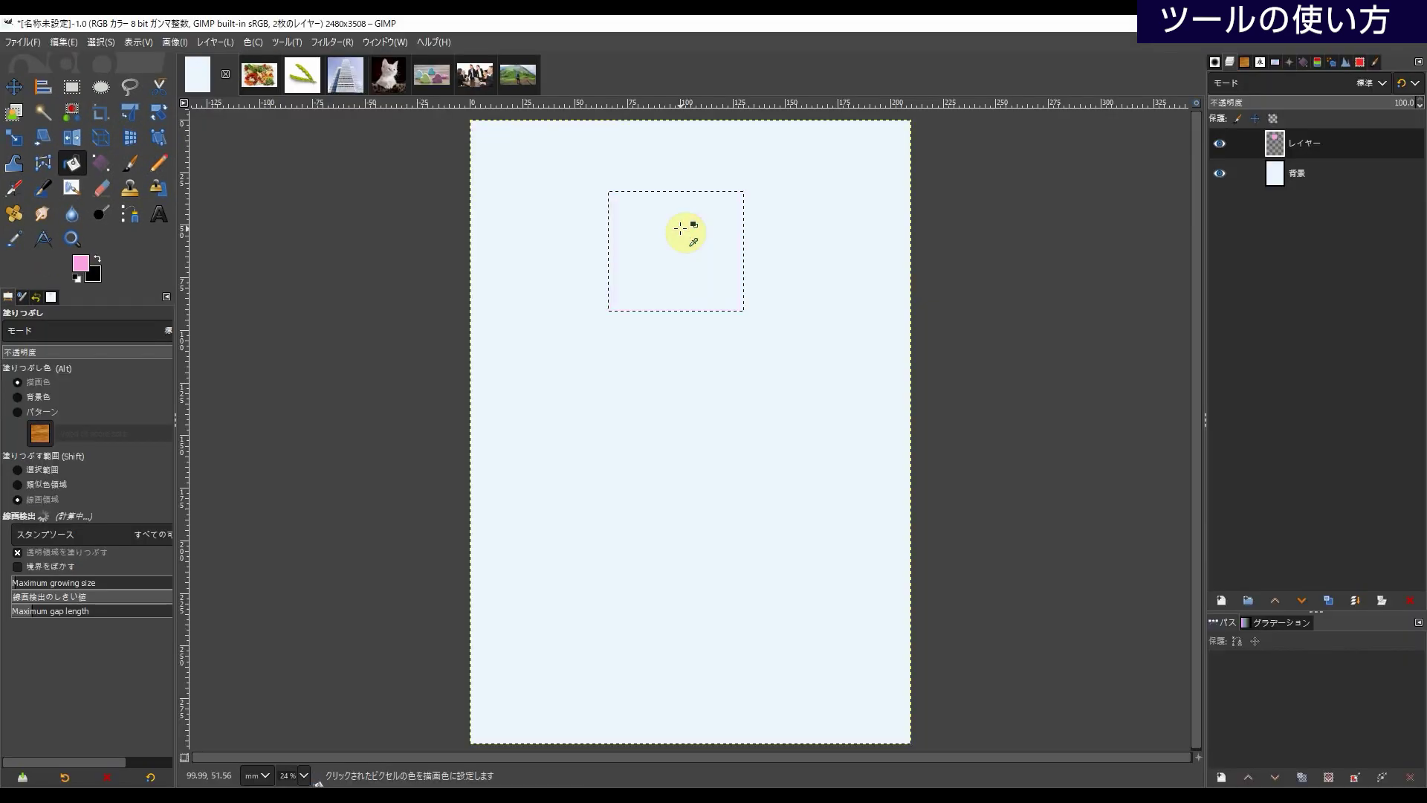
- Fill the rectangular selection with the pink foreground colour
drag(78, 264, 669, 241)
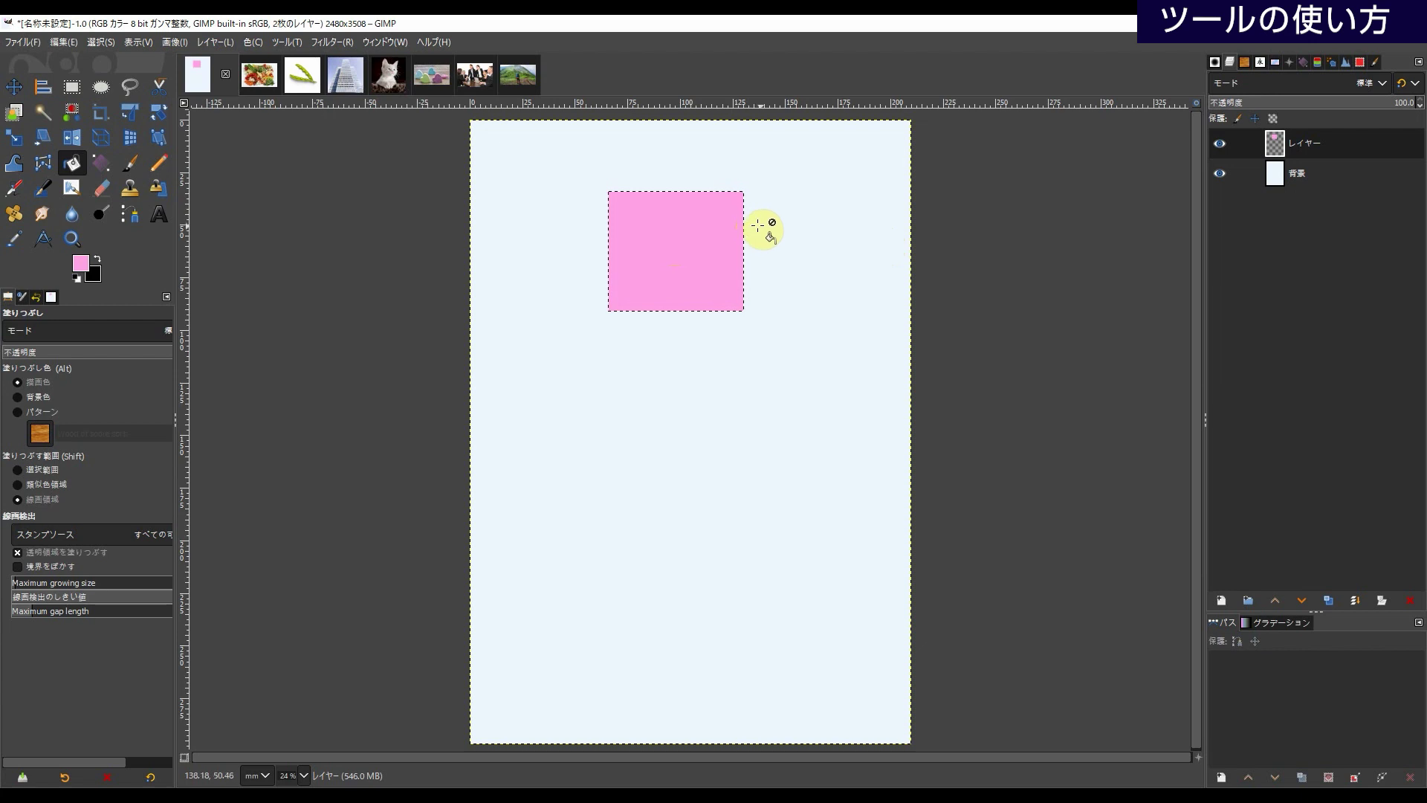
- Add a new layer above the pink rectangle's layer and clear the selection
click(1219, 601)
click(1294, 763)
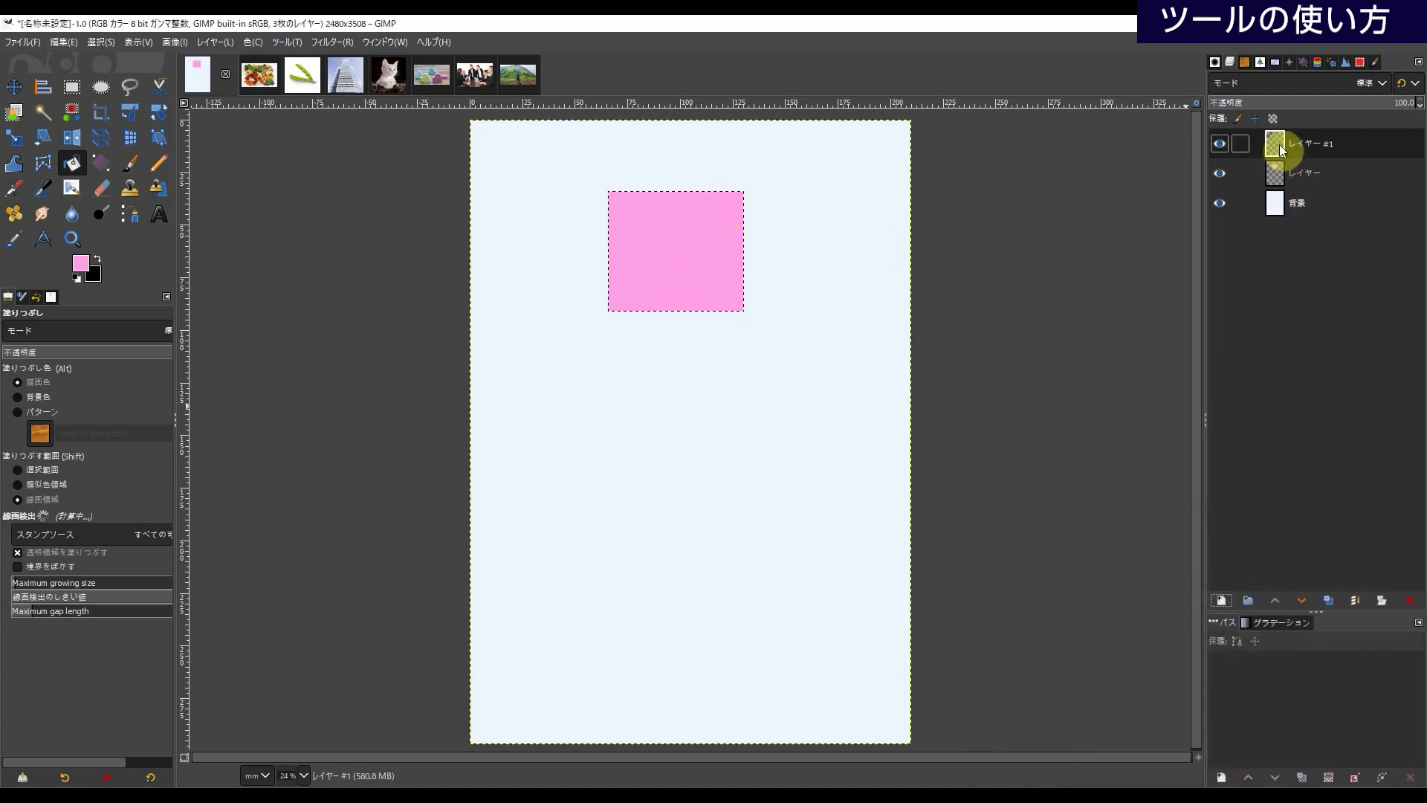
click(100, 42)
click(117, 70)
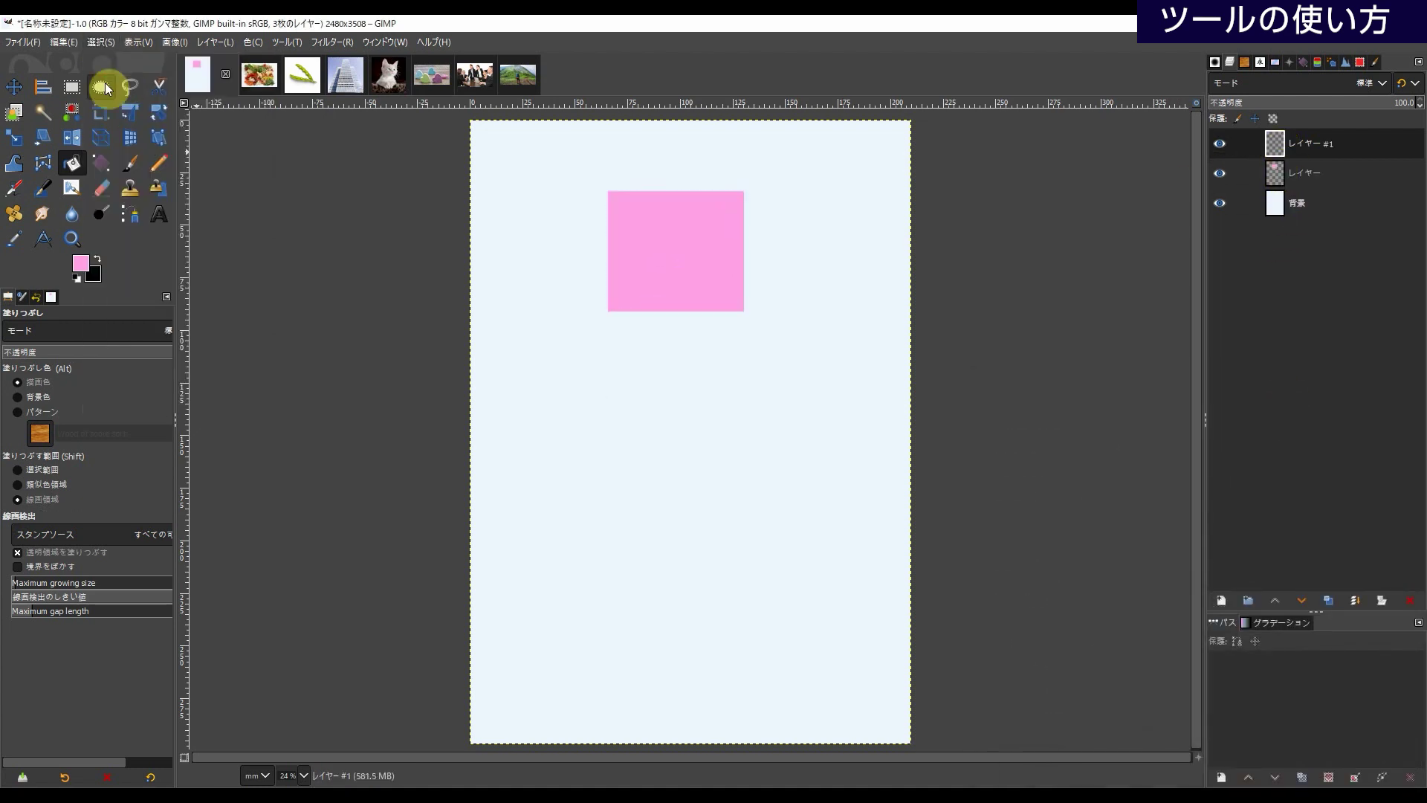
- Draw a rectangular selection about 989 × 697 px below the pink rectangle and fill it with blue 59b8ee
click(71, 87)
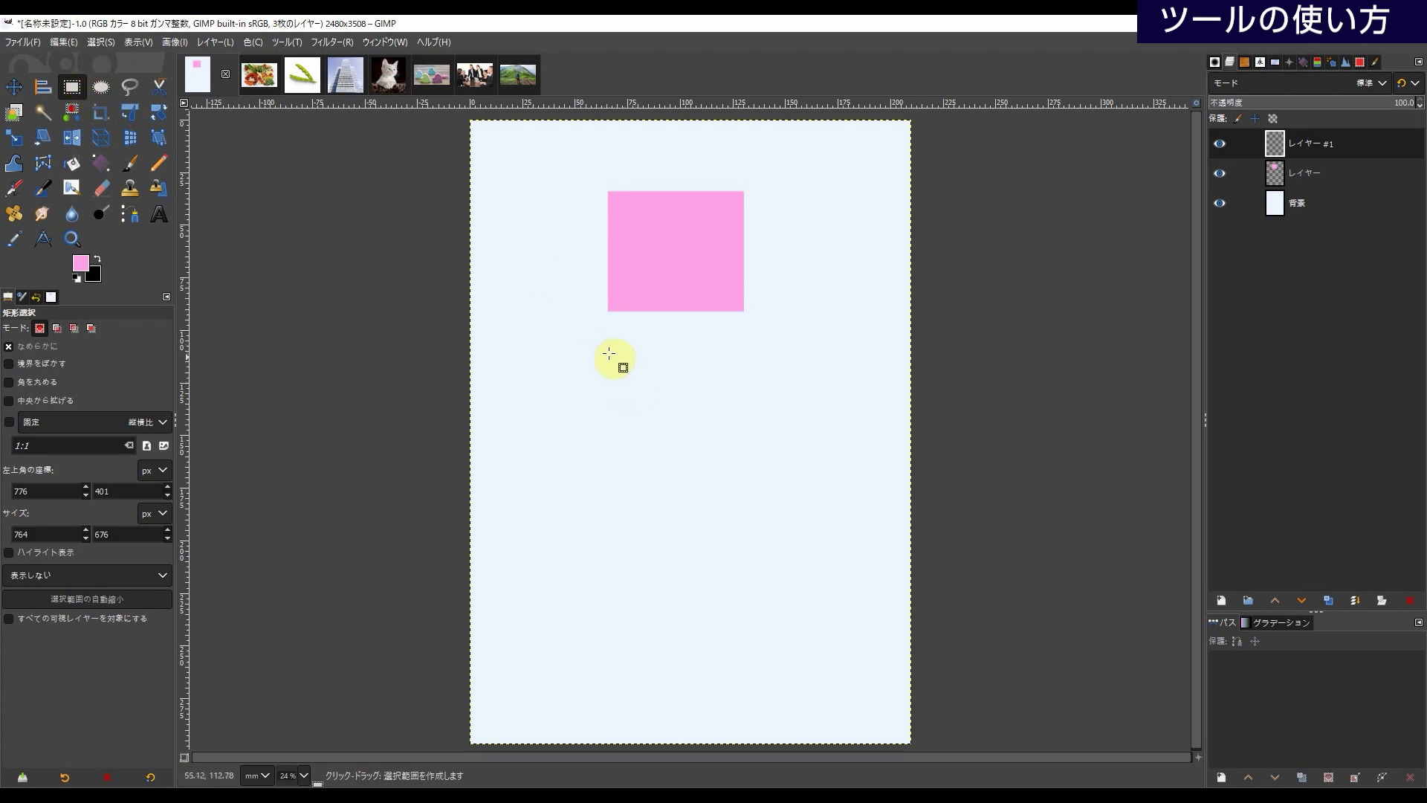
drag(603, 363, 778, 486)
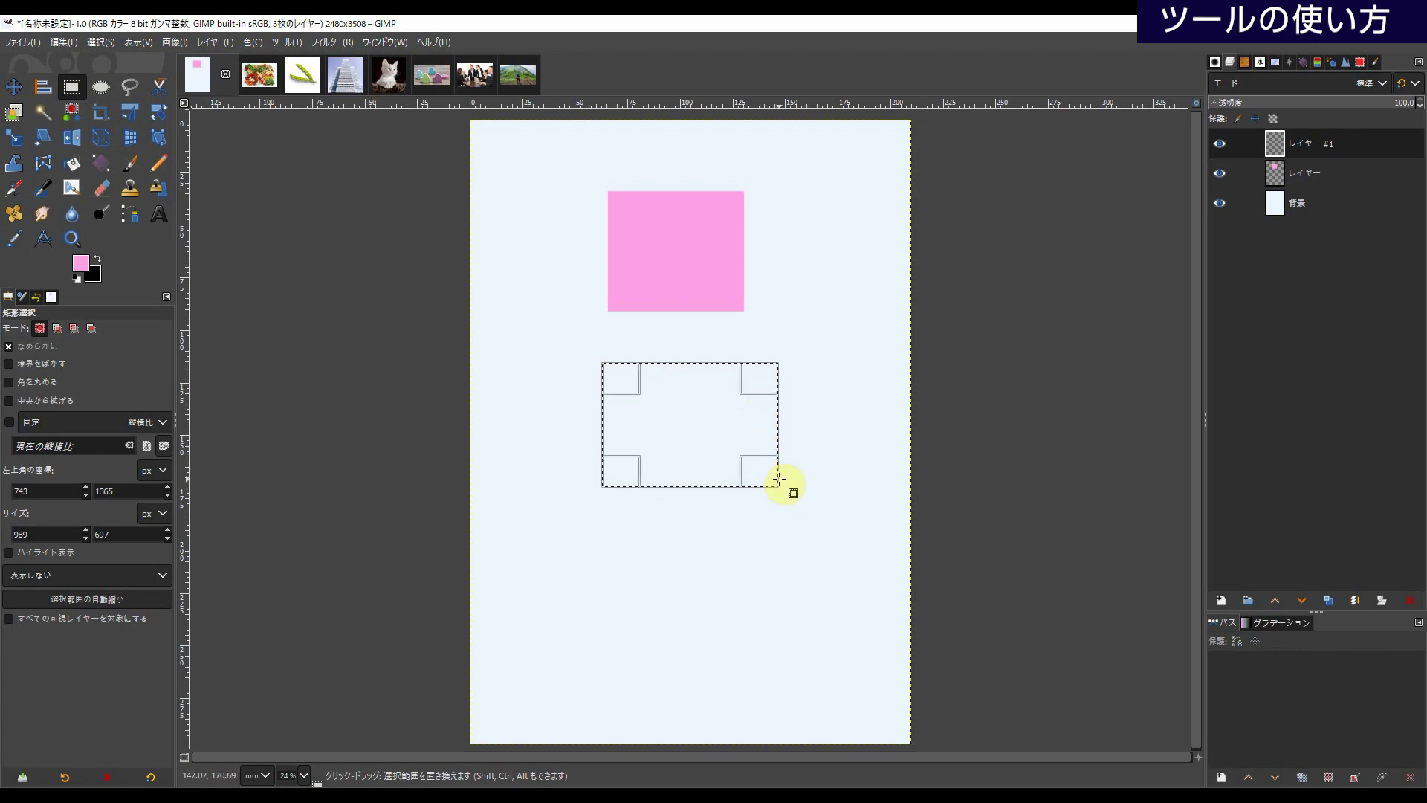
click(80, 272)
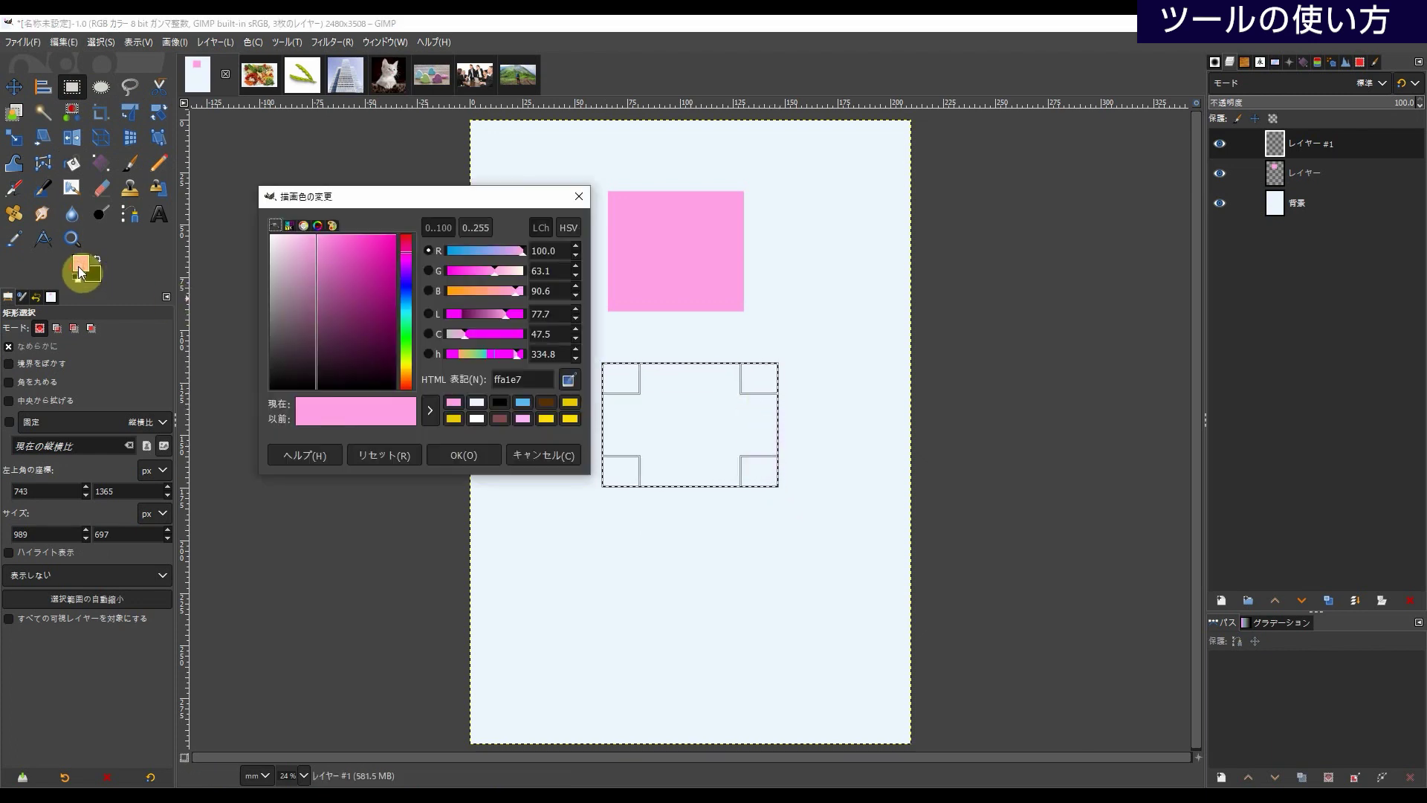
click(524, 400)
click(461, 455)
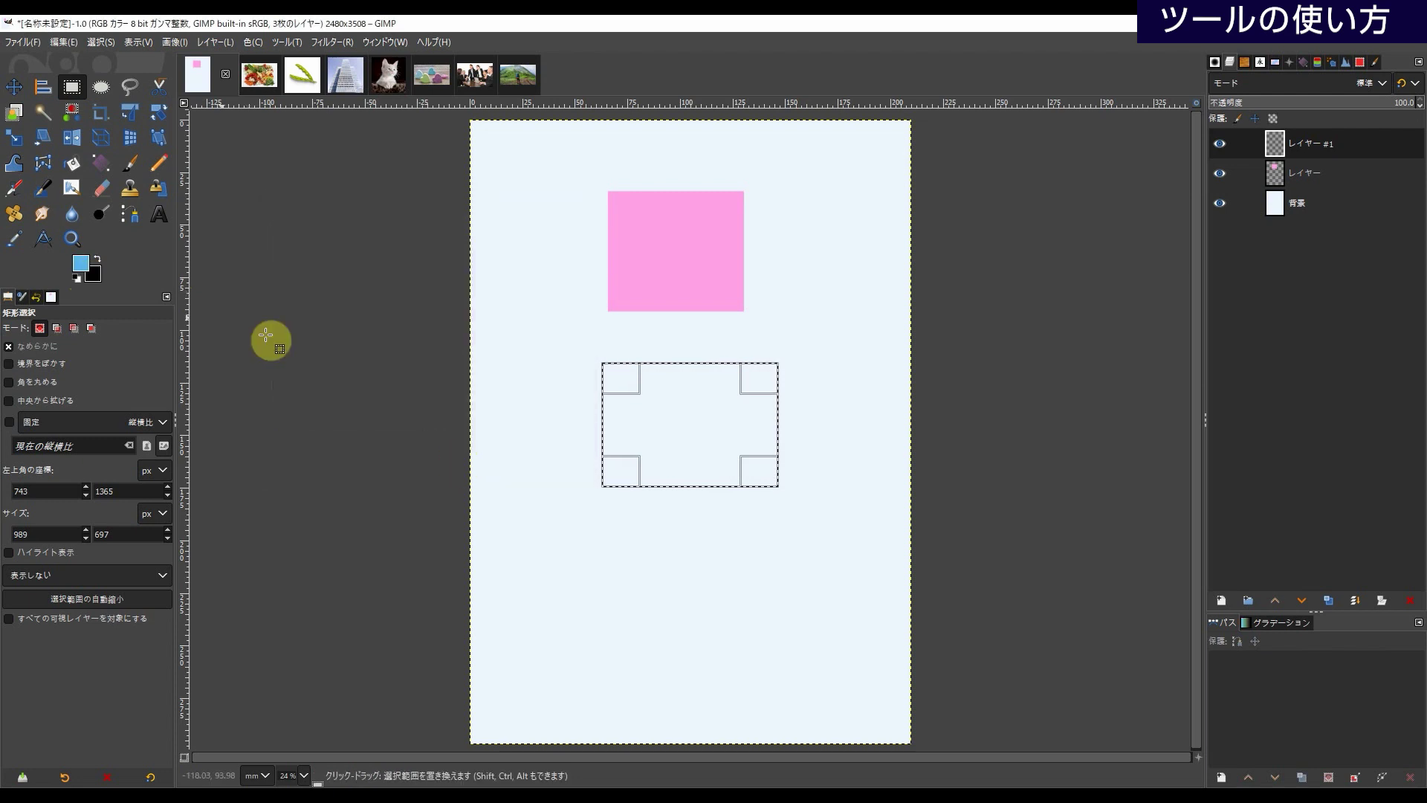
drag(84, 270, 701, 408)
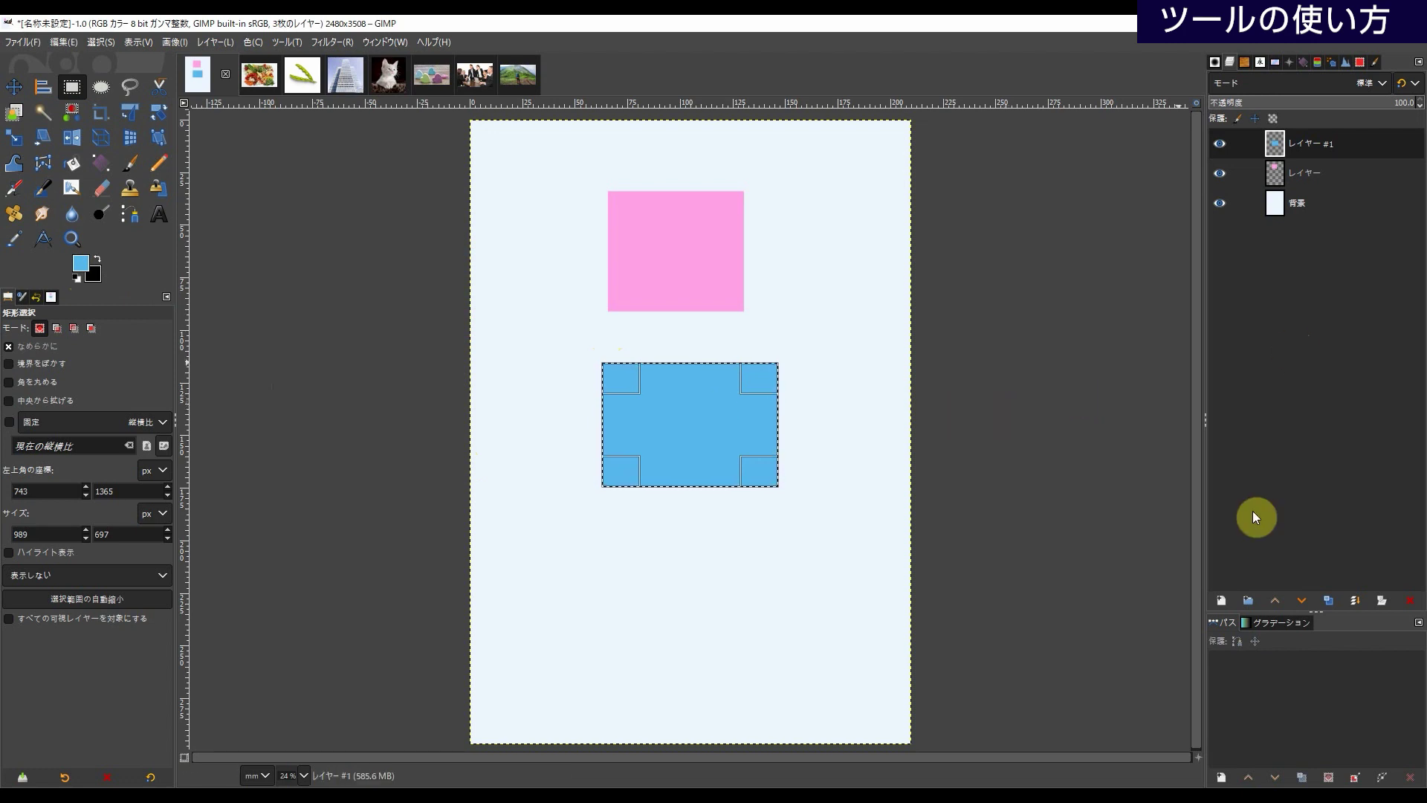
- Add a third new layer and draw a circular selection about 843 px across, expanded from its centre, below the blue rectangle
click(1219, 599)
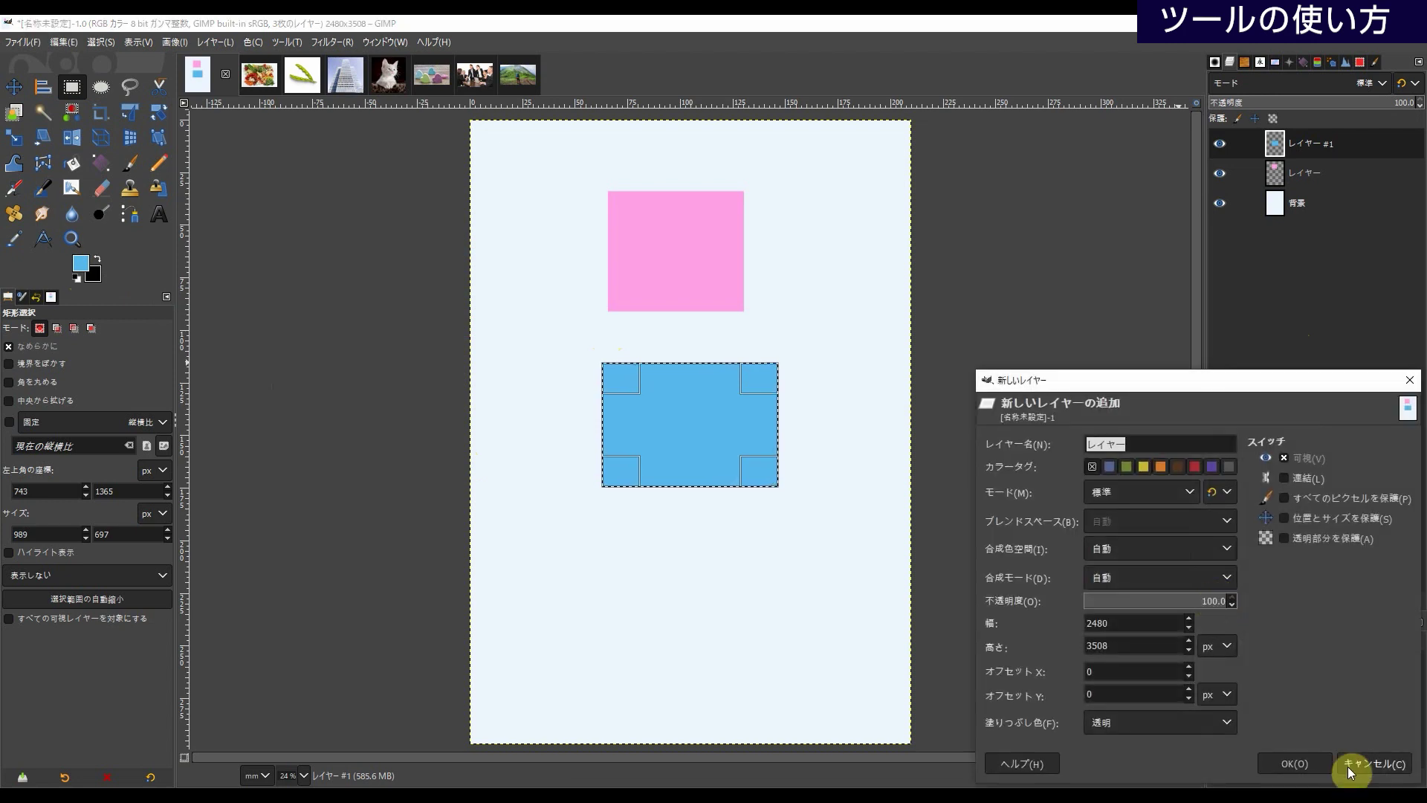
click(1310, 758)
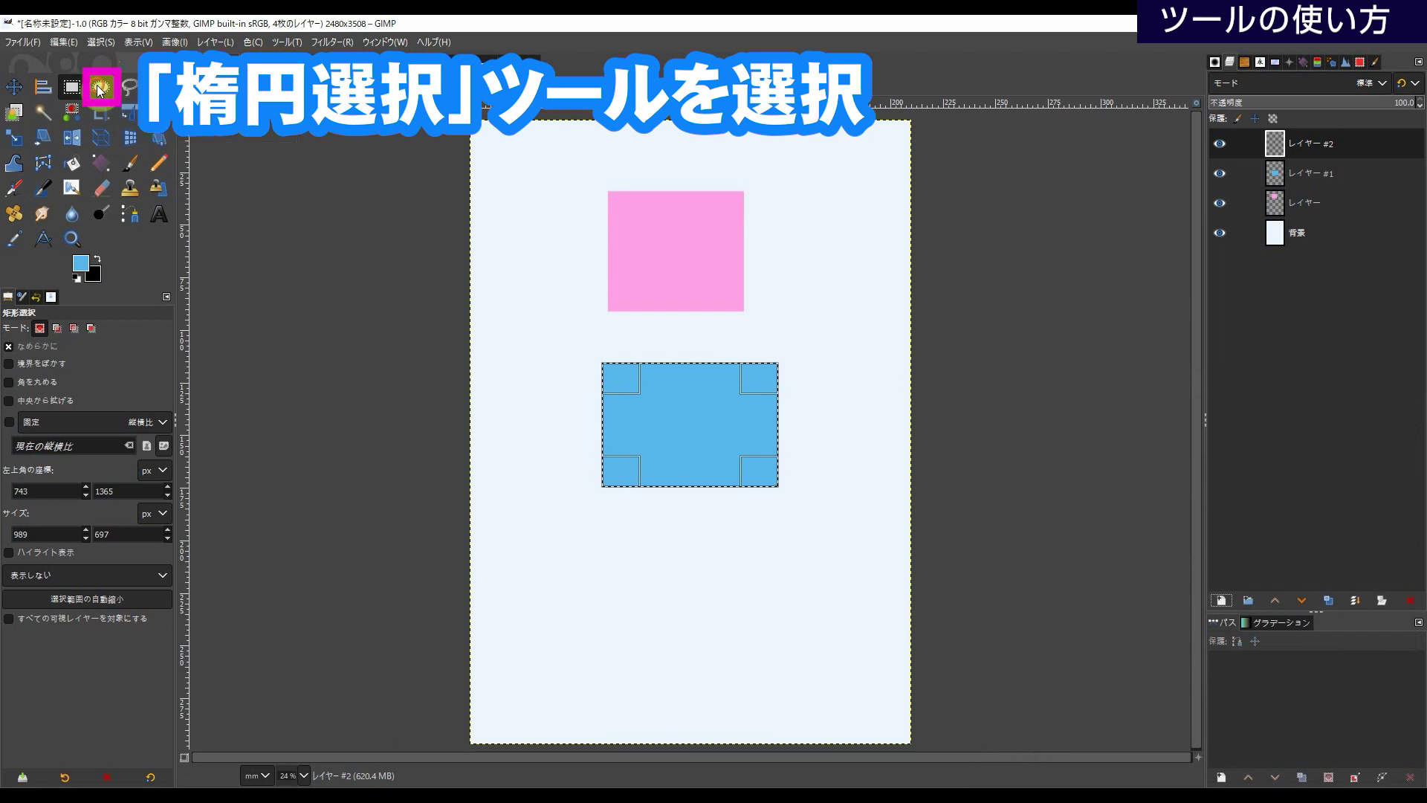
click(100, 90)
drag(634, 554, 707, 631)
drag(653, 551, 698, 592)
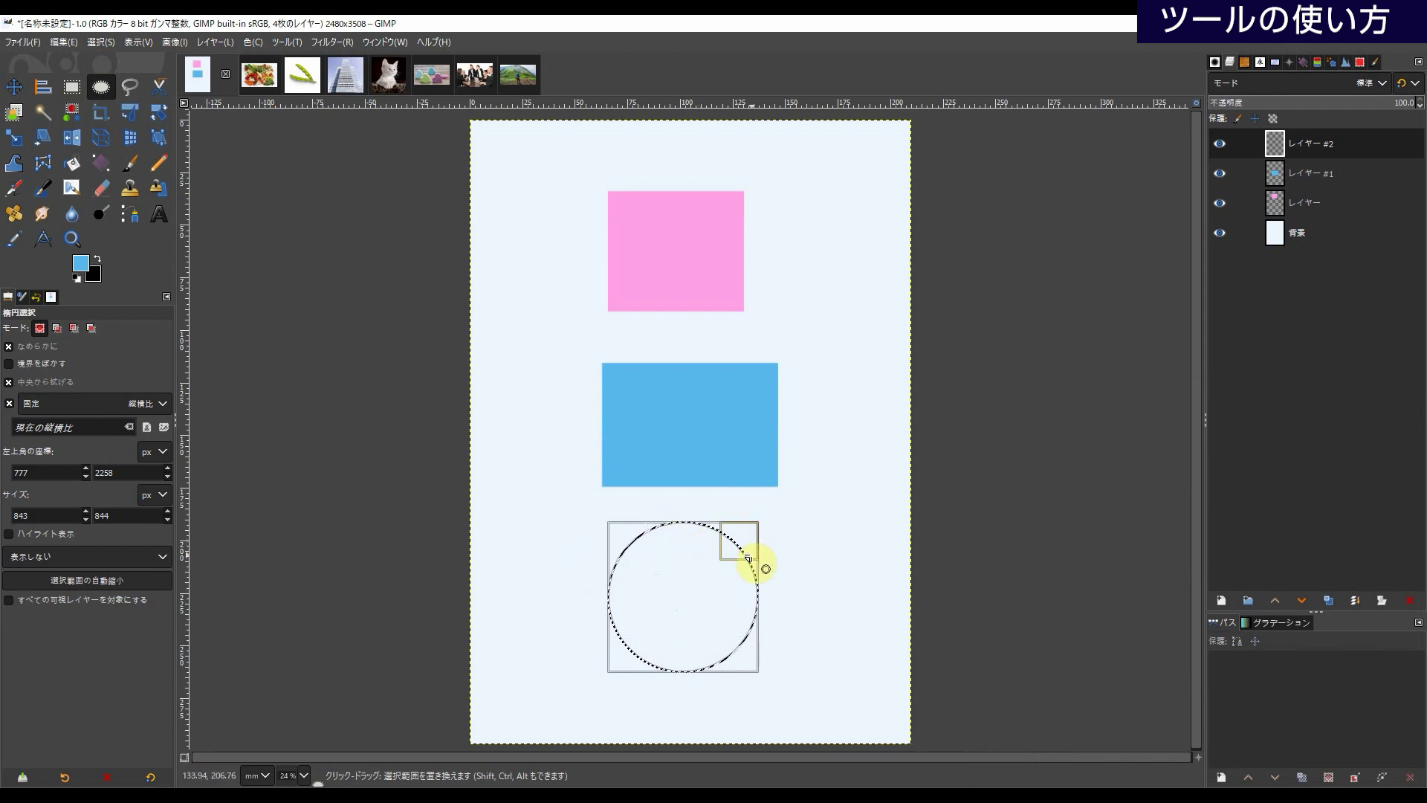
- Fill the circular selection with yellow eaca00 and clear the selection
click(80, 265)
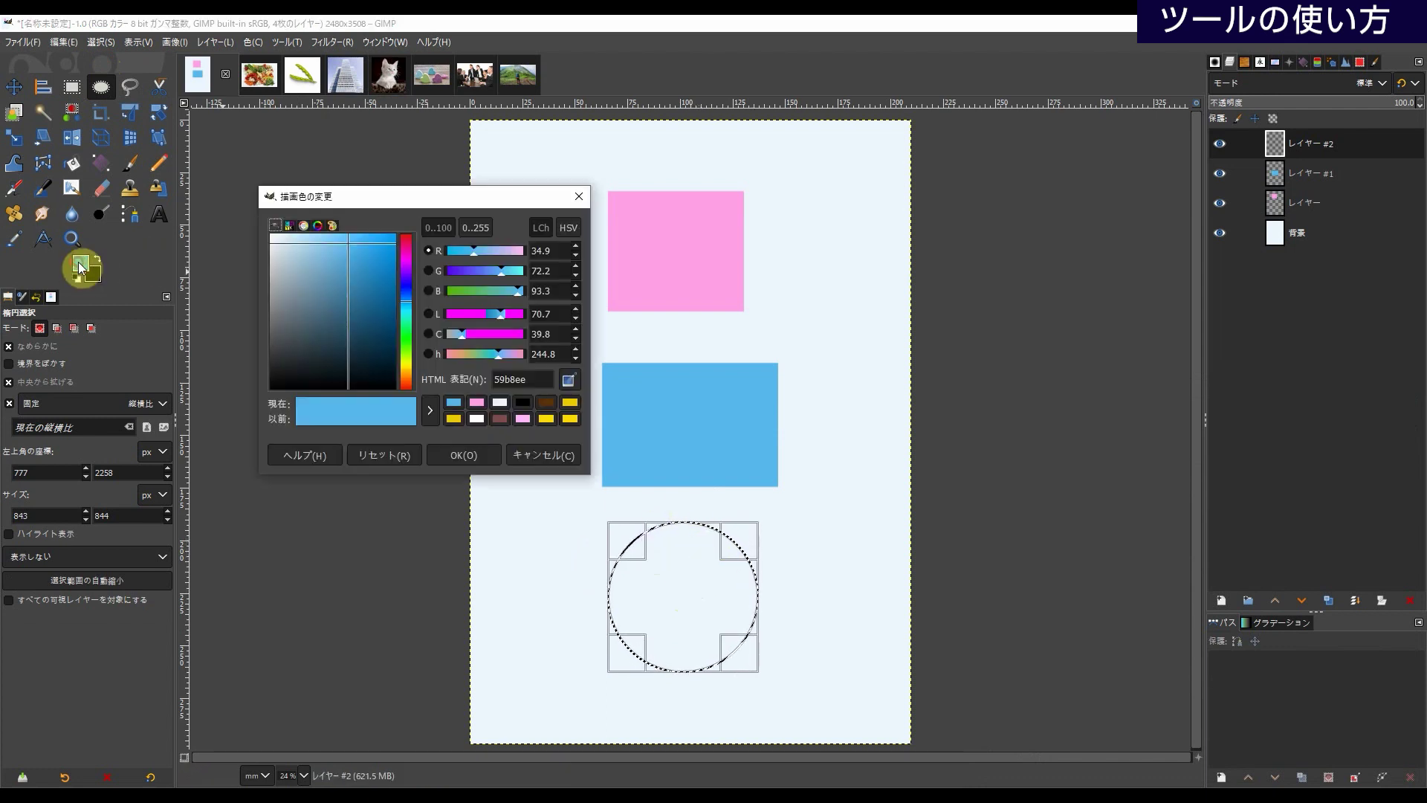
click(453, 418)
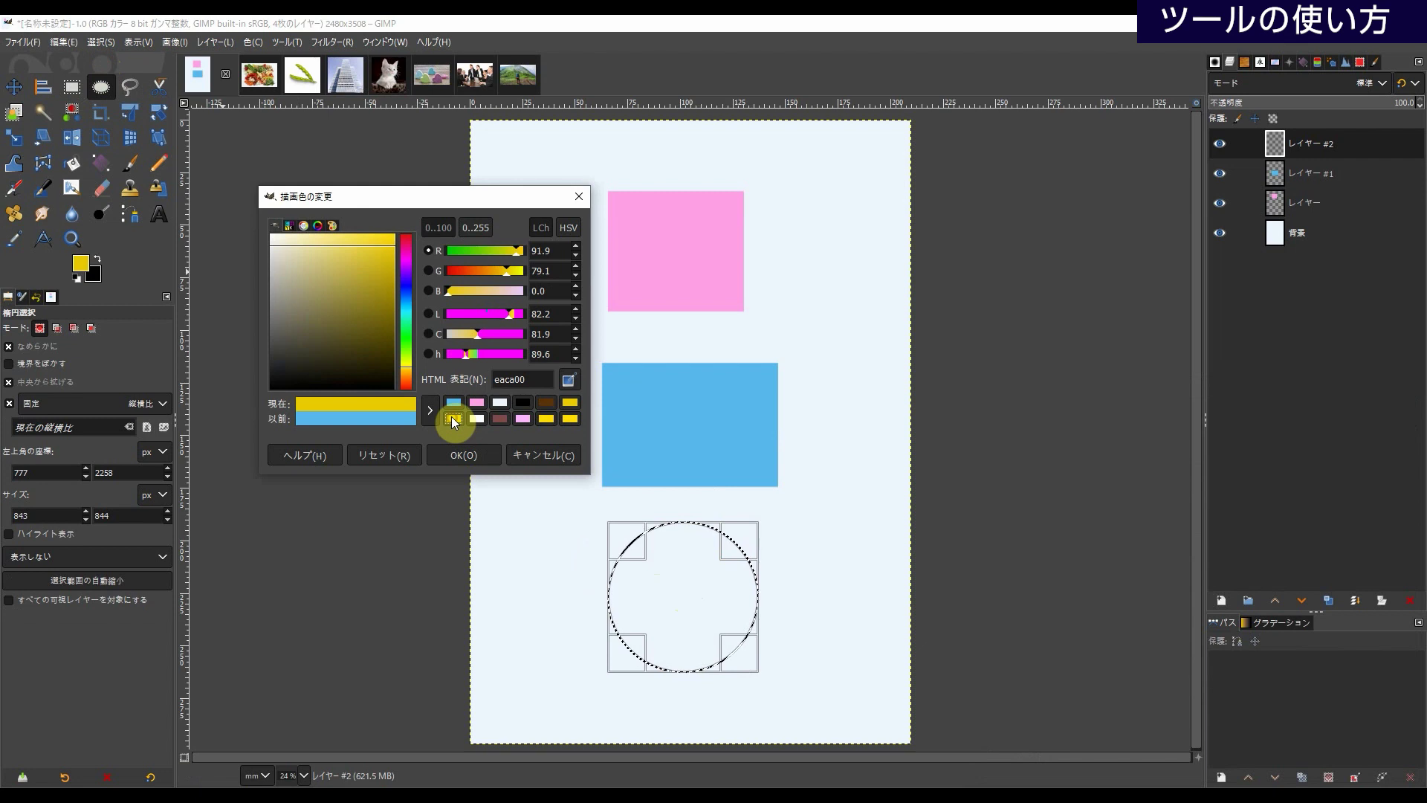
click(454, 456)
drag(81, 264, 674, 583)
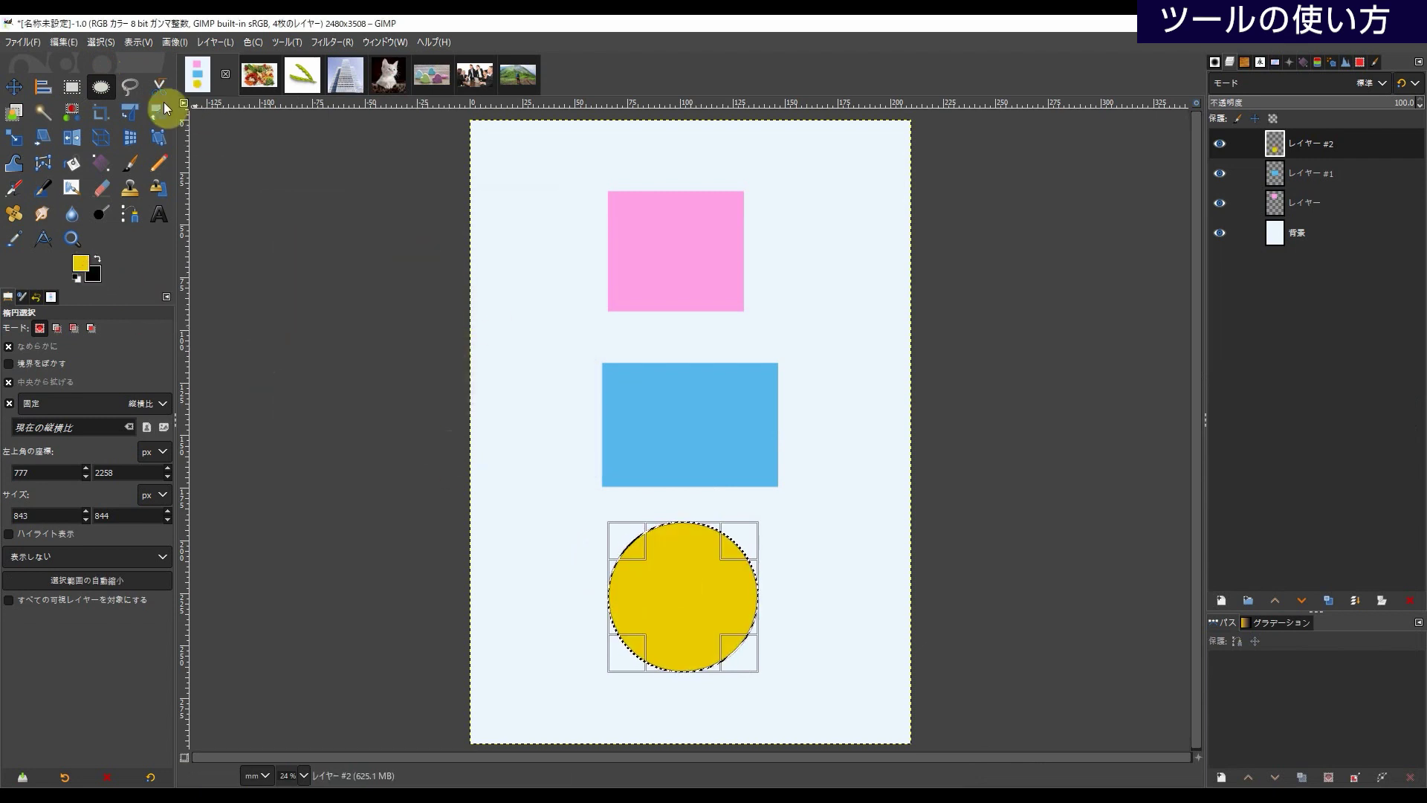
click(98, 41)
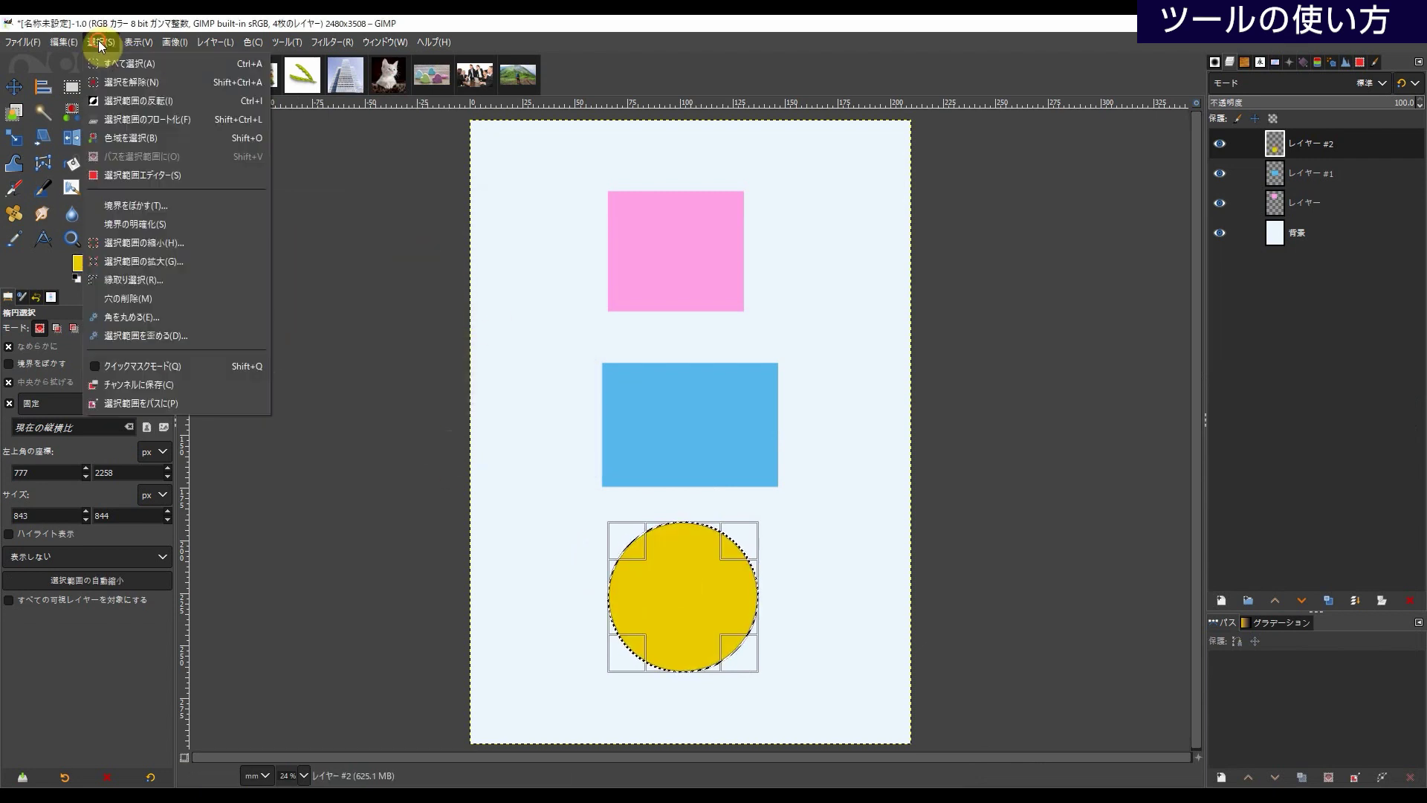
click(161, 82)
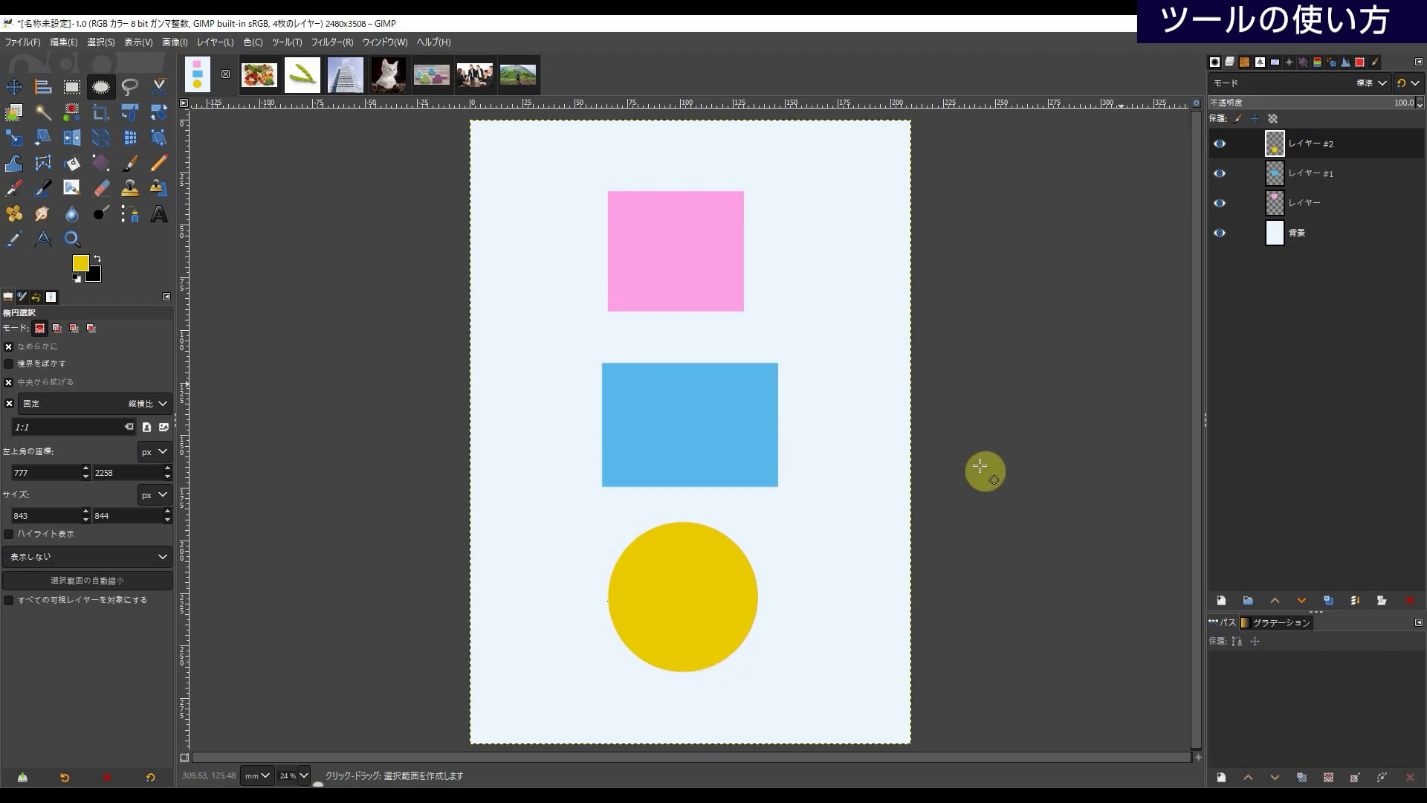
- Crop the yellow circle's layer to its content
click(1276, 146)
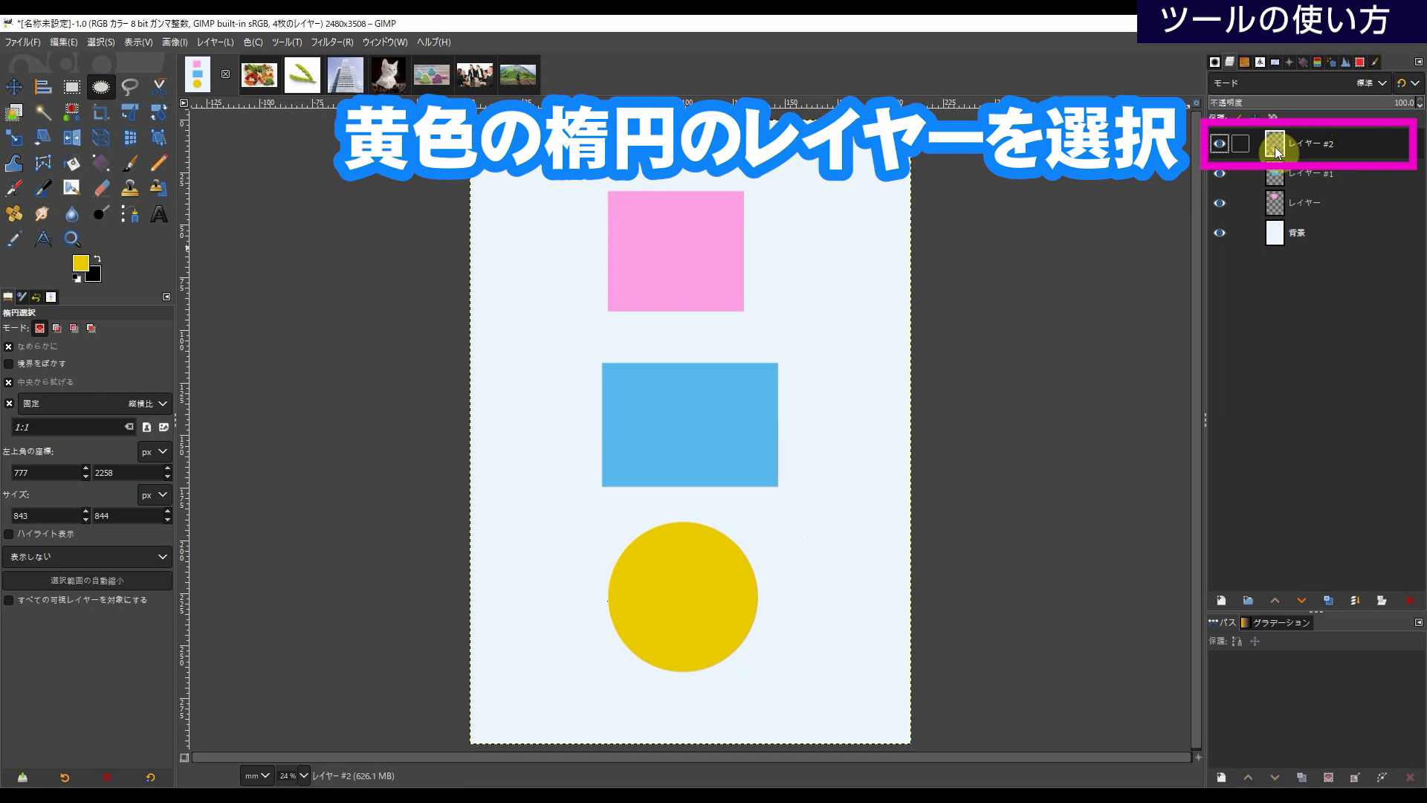
click(211, 42)
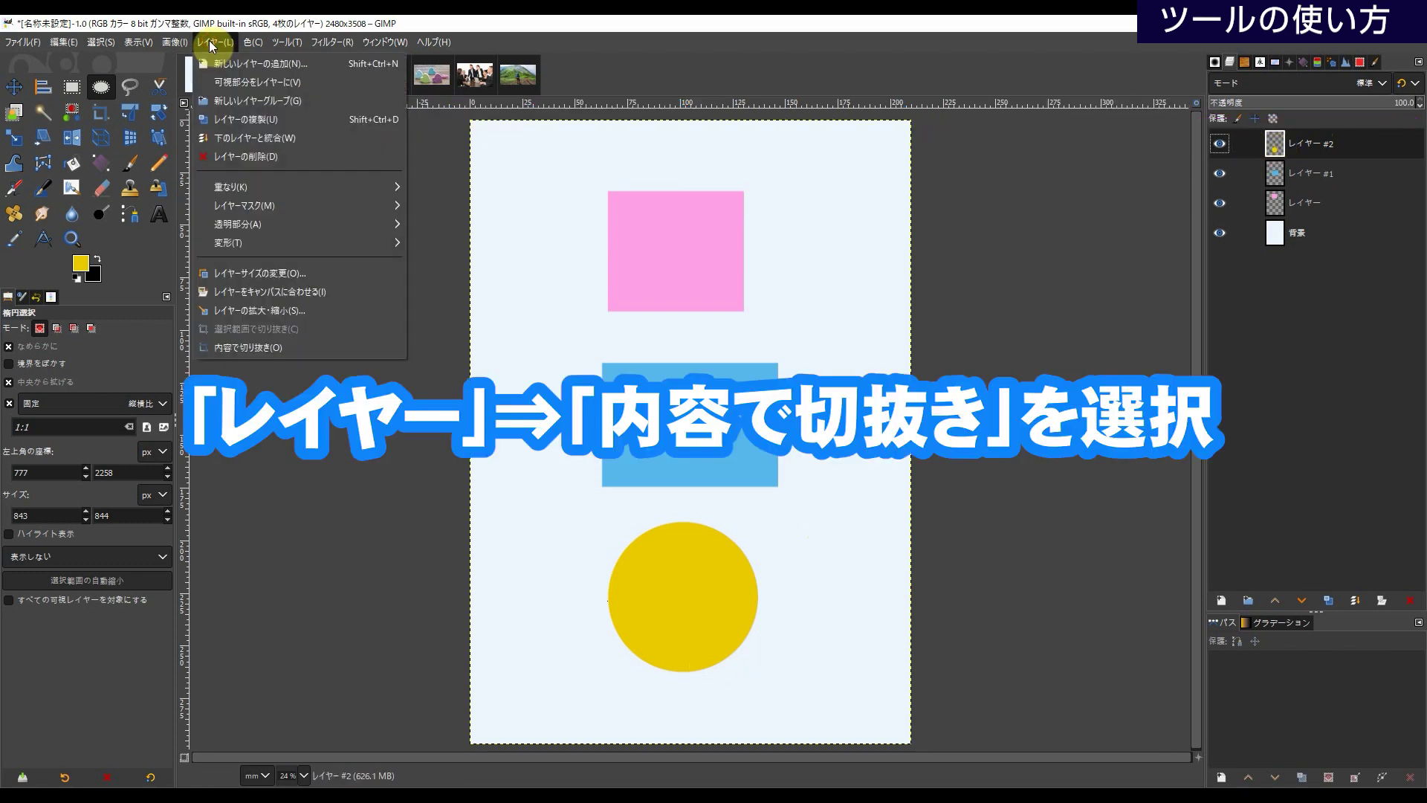
click(296, 347)
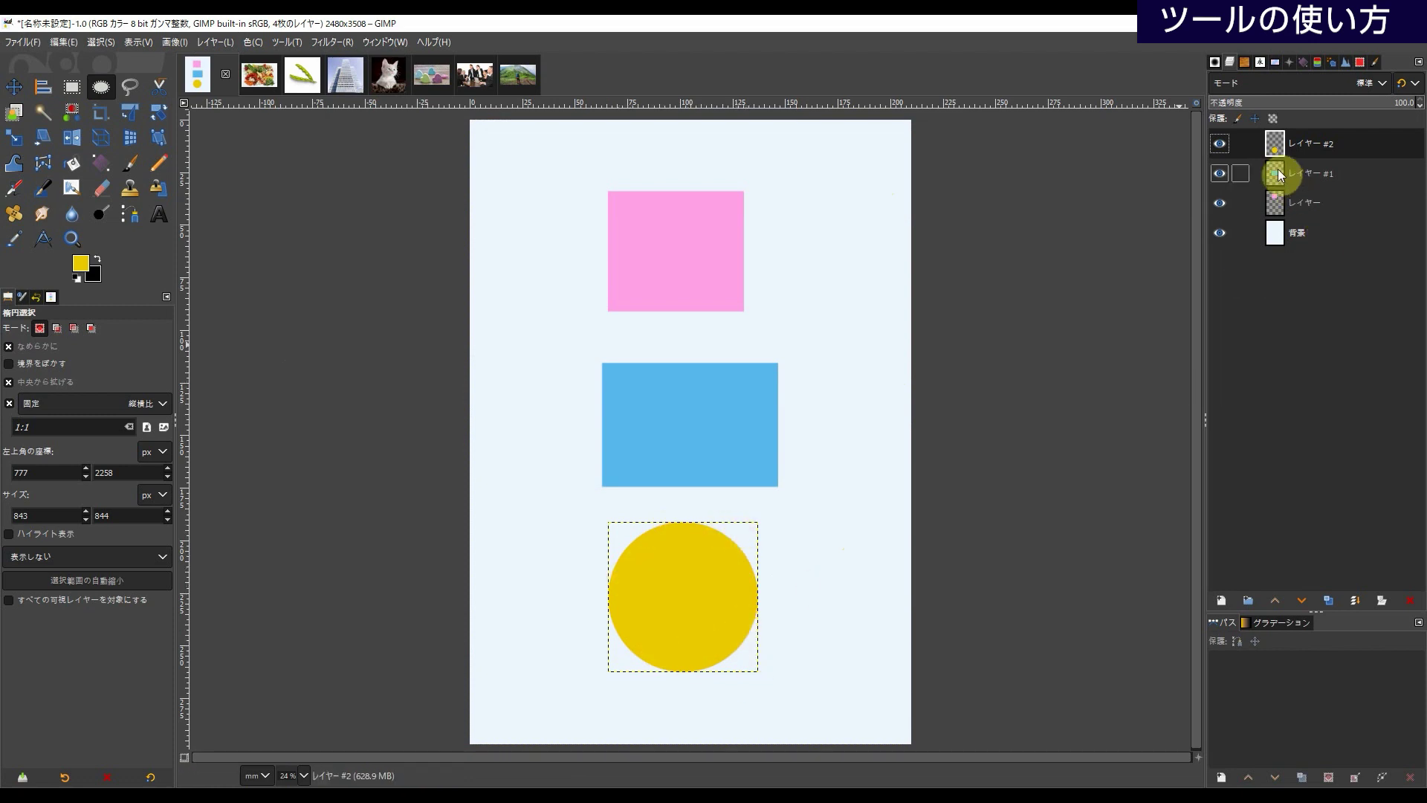
- Crop the blue rectangle's layer to its content
click(1277, 174)
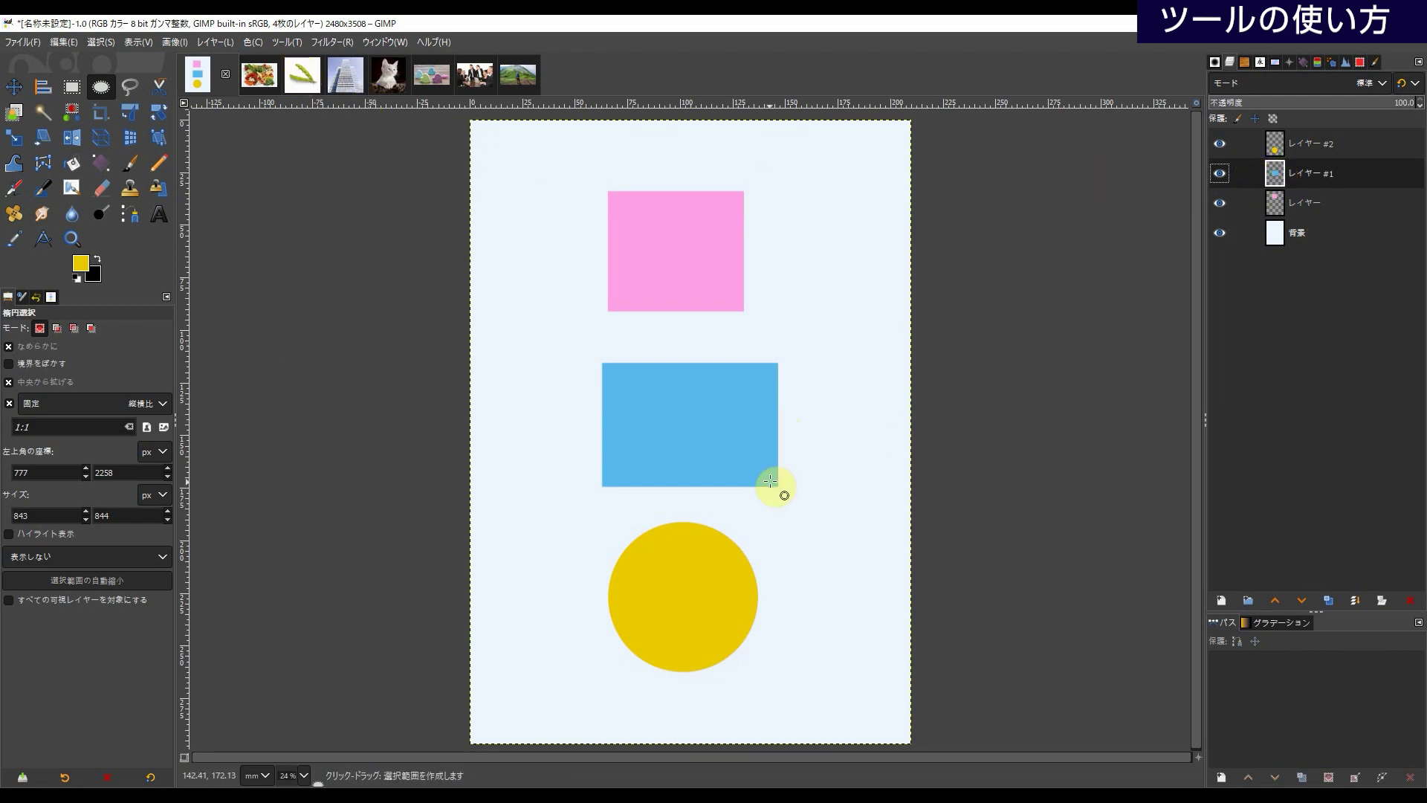
click(215, 43)
click(309, 348)
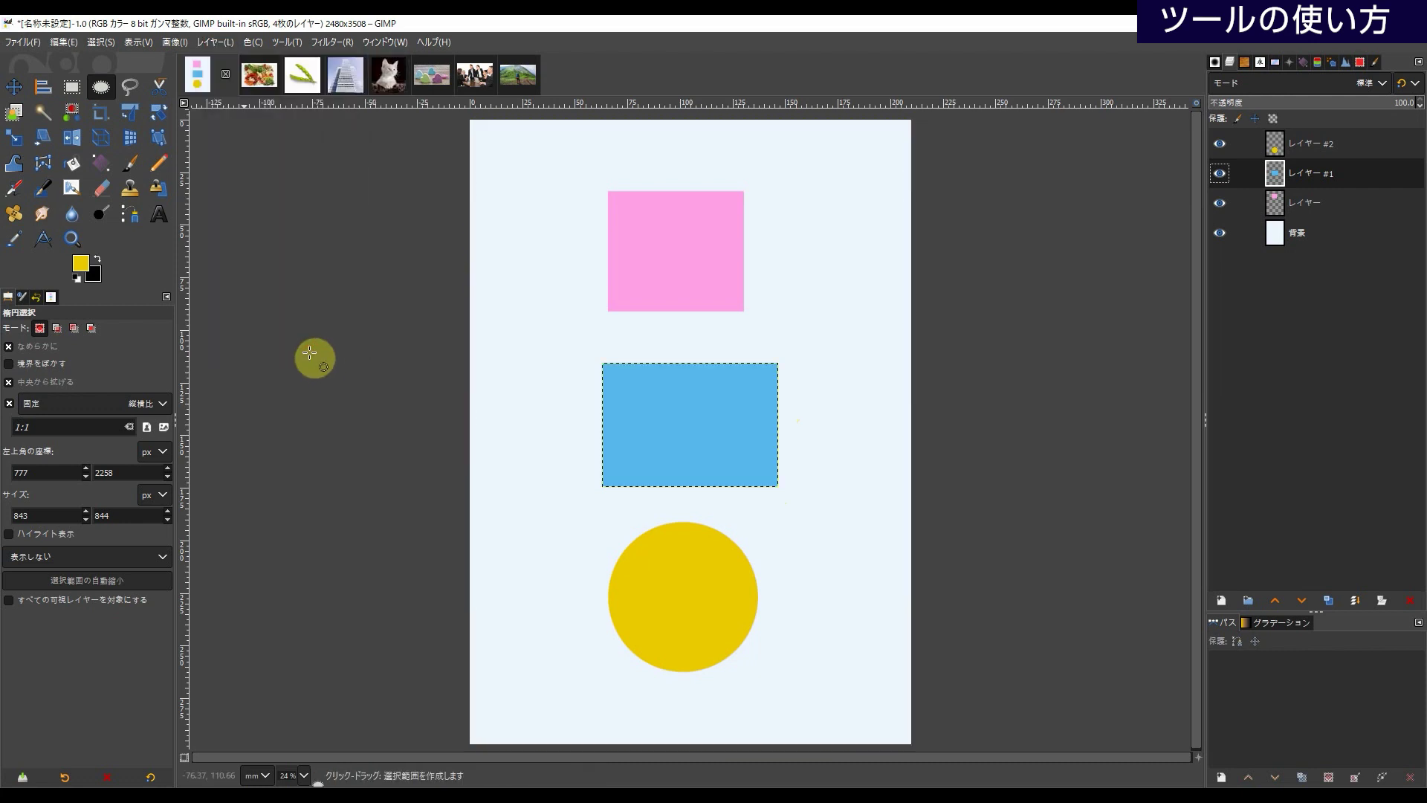
- Crop the pink rectangle's layer to its content
click(1275, 202)
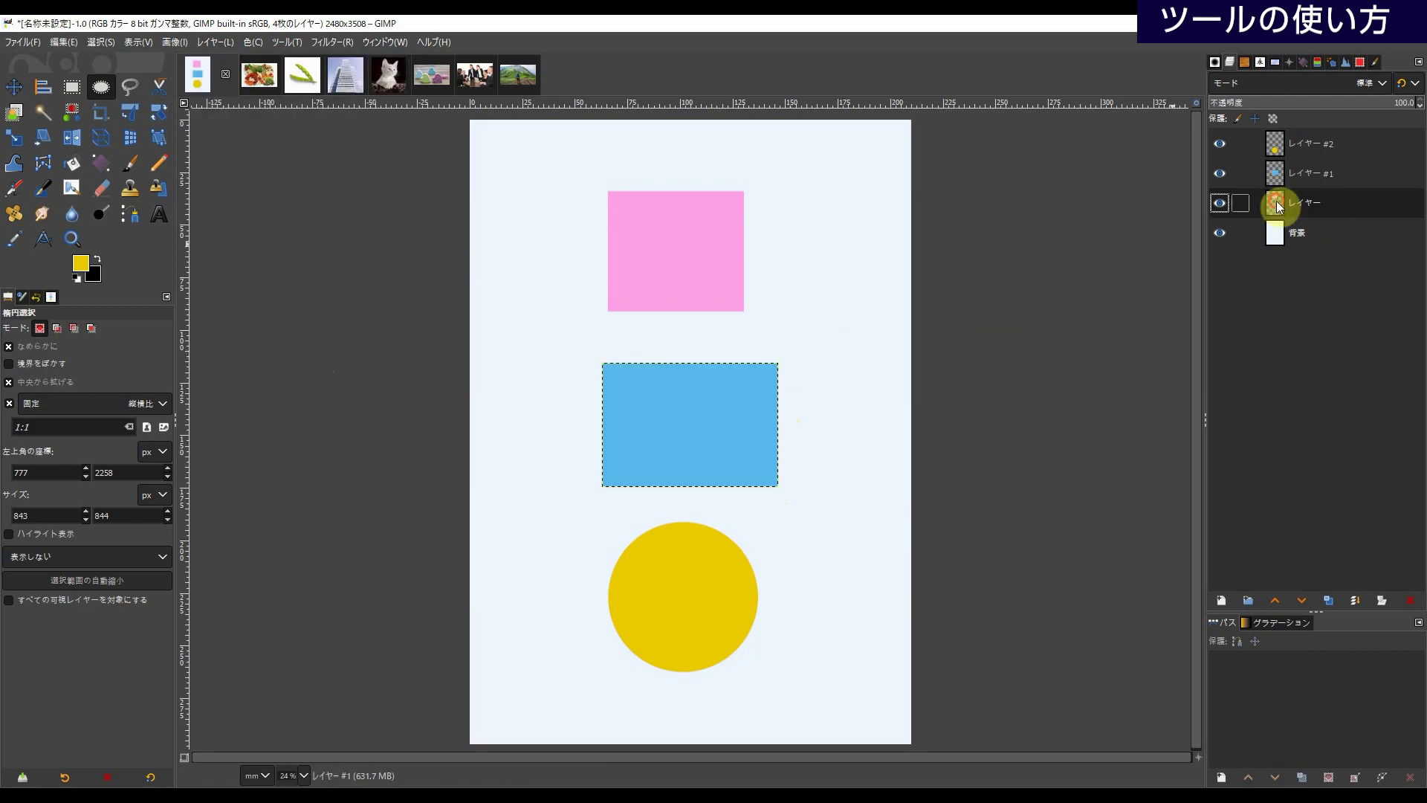
click(215, 42)
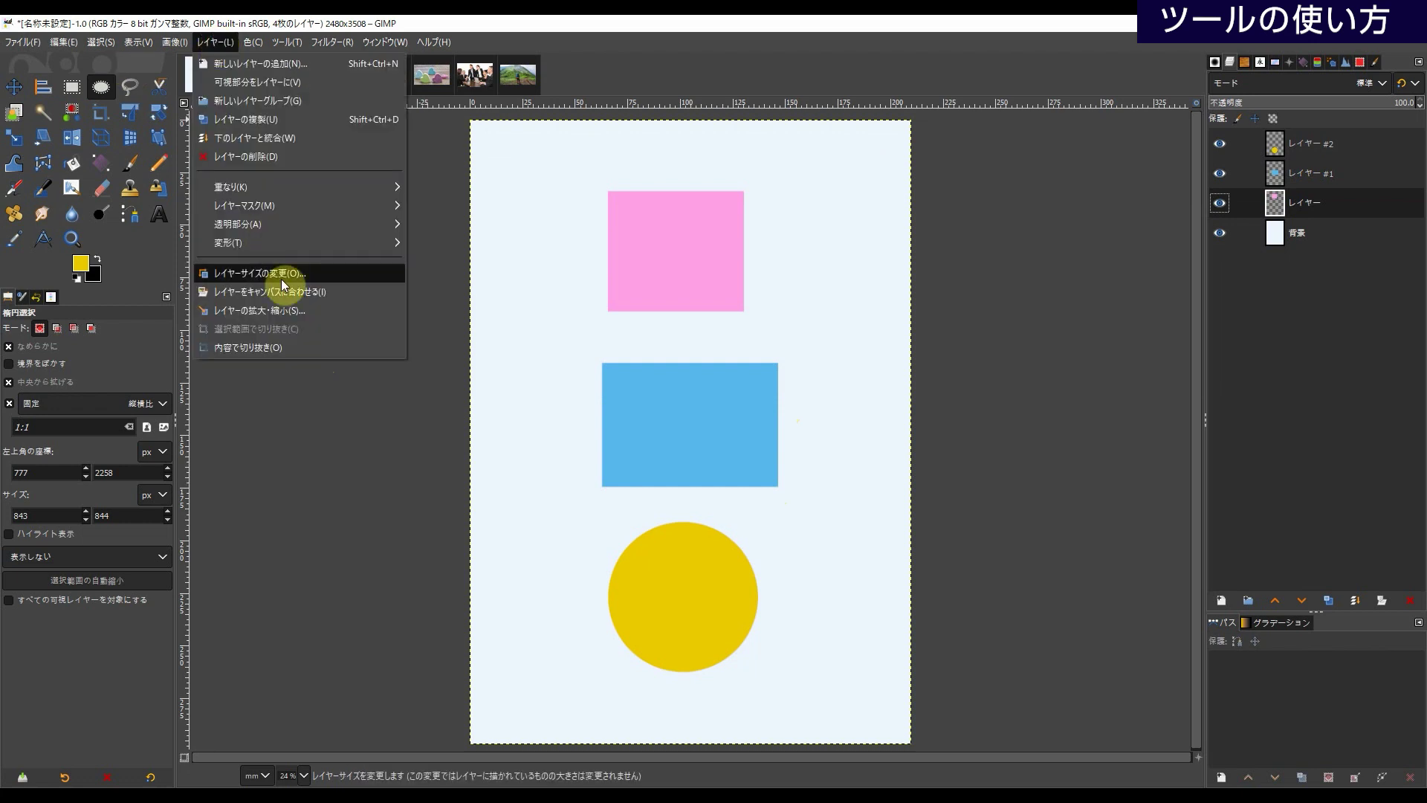
click(273, 351)
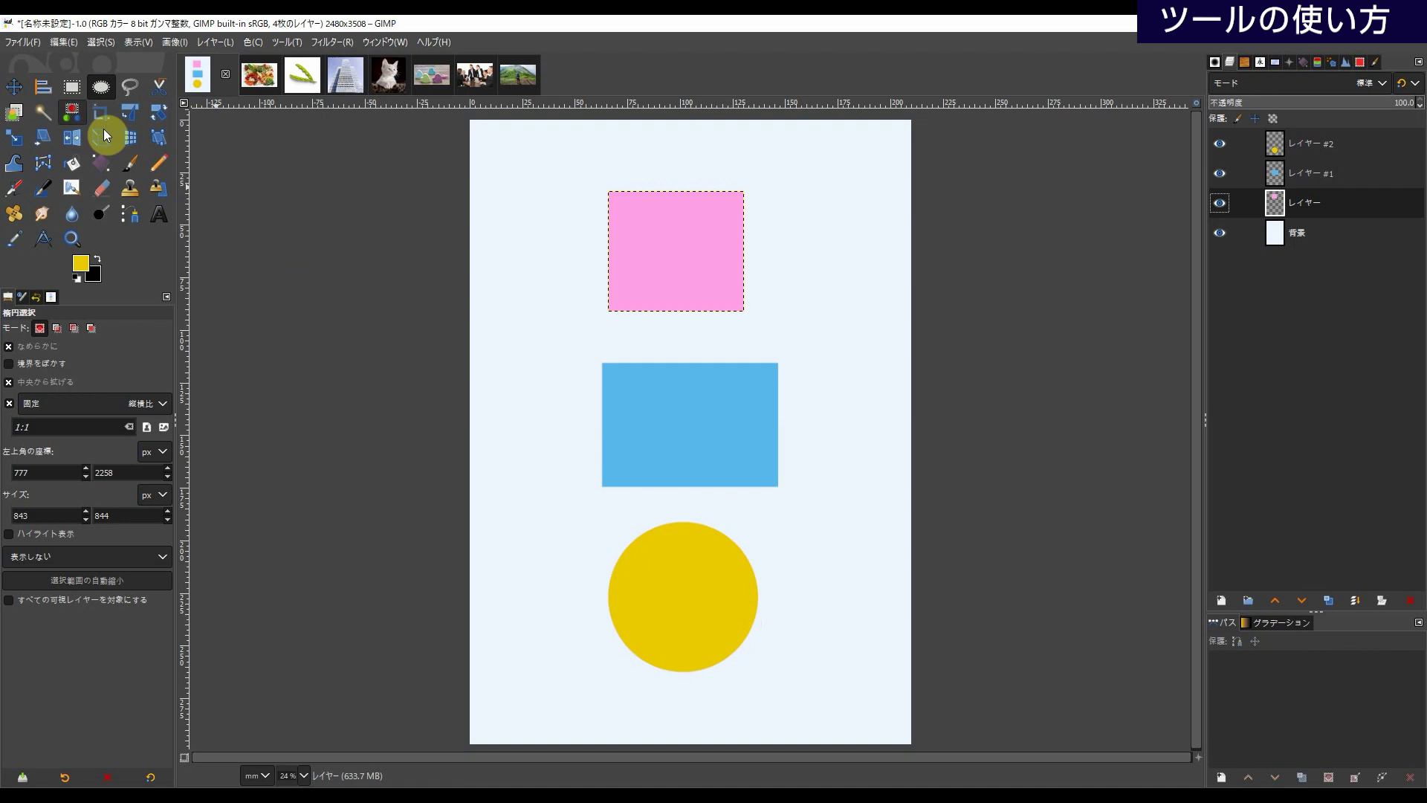
- Scatter the shapes out of line, moving the pink rectangle up-left, the blue rectangle up-right and the yellow circle slightly down-left
click(45, 93)
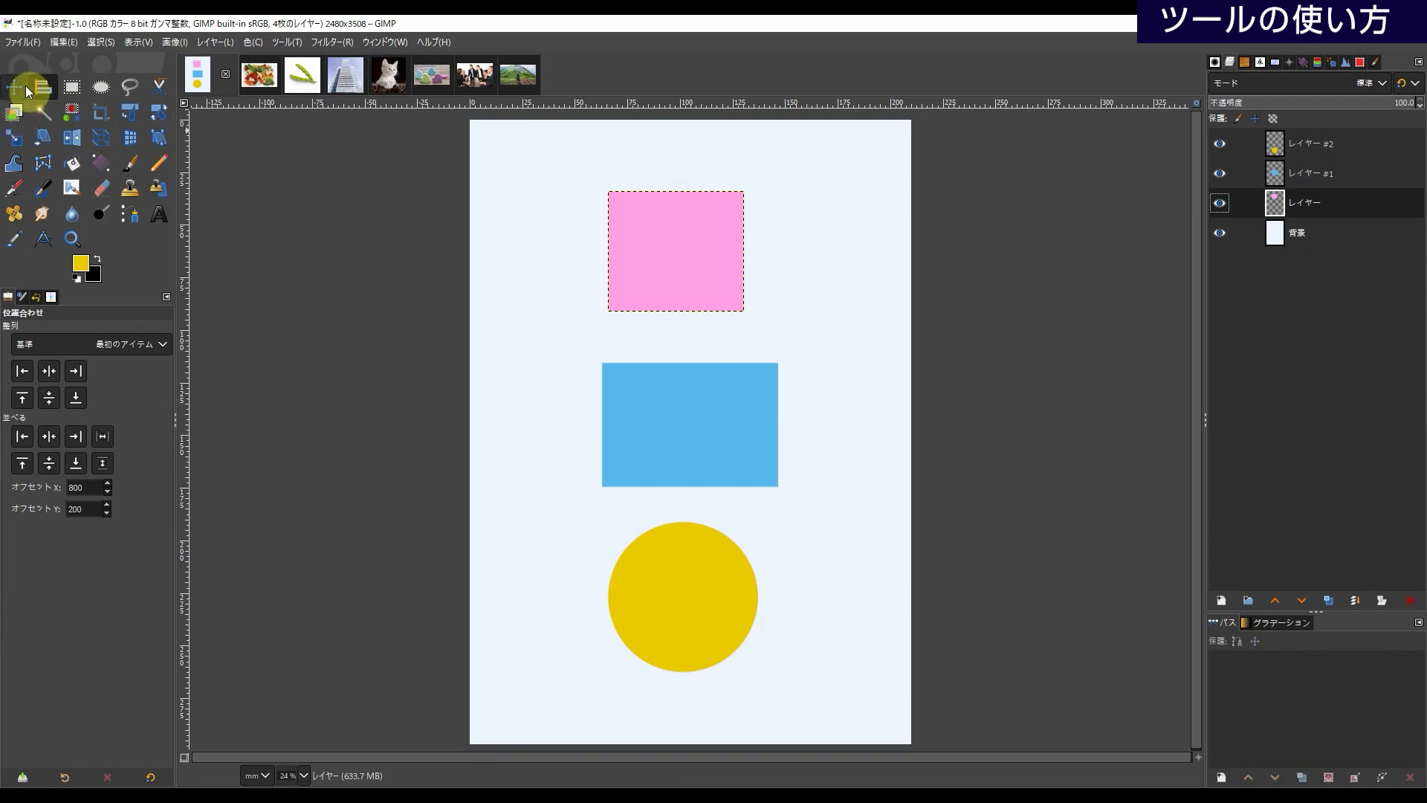
click(13, 86)
drag(654, 255, 573, 237)
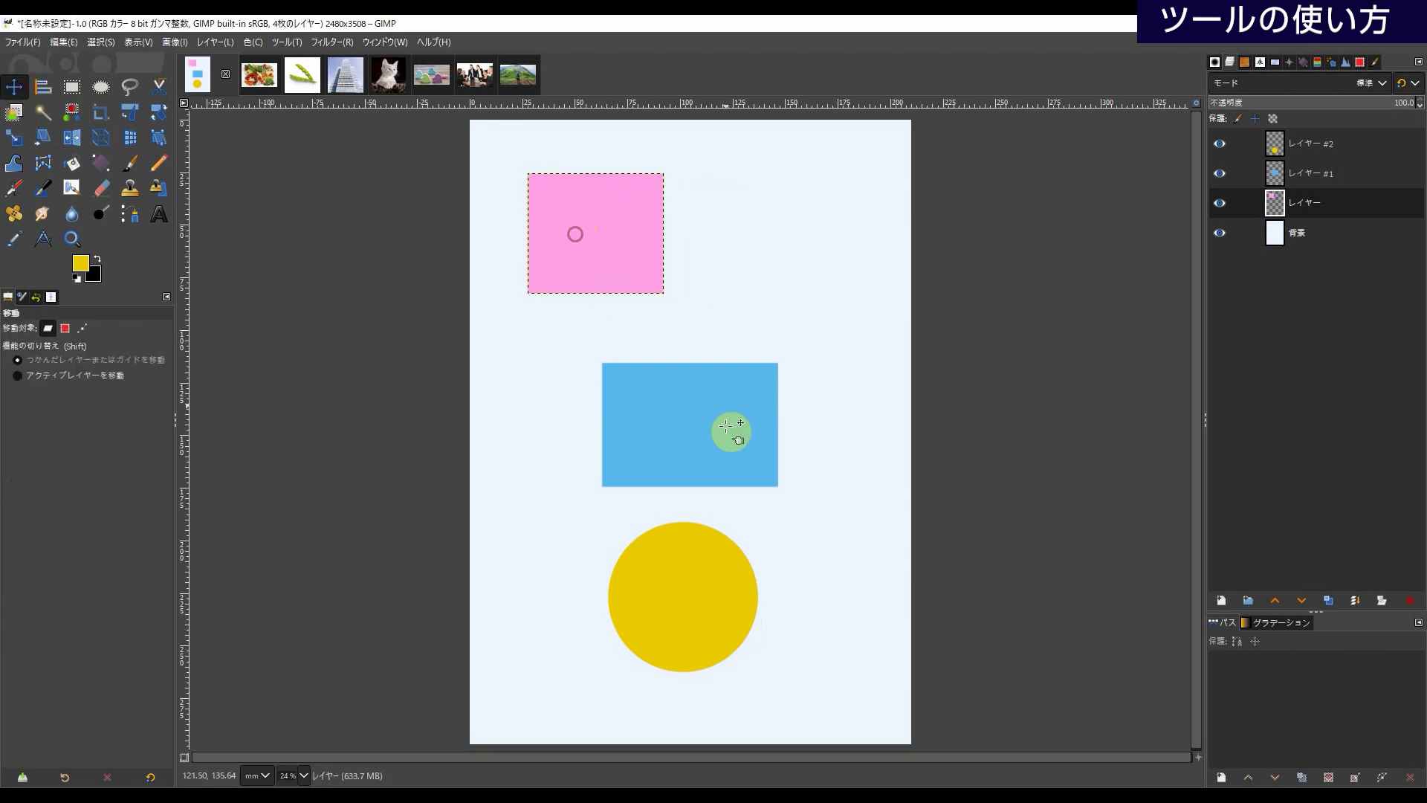
drag(761, 387, 862, 320)
drag(717, 561, 673, 566)
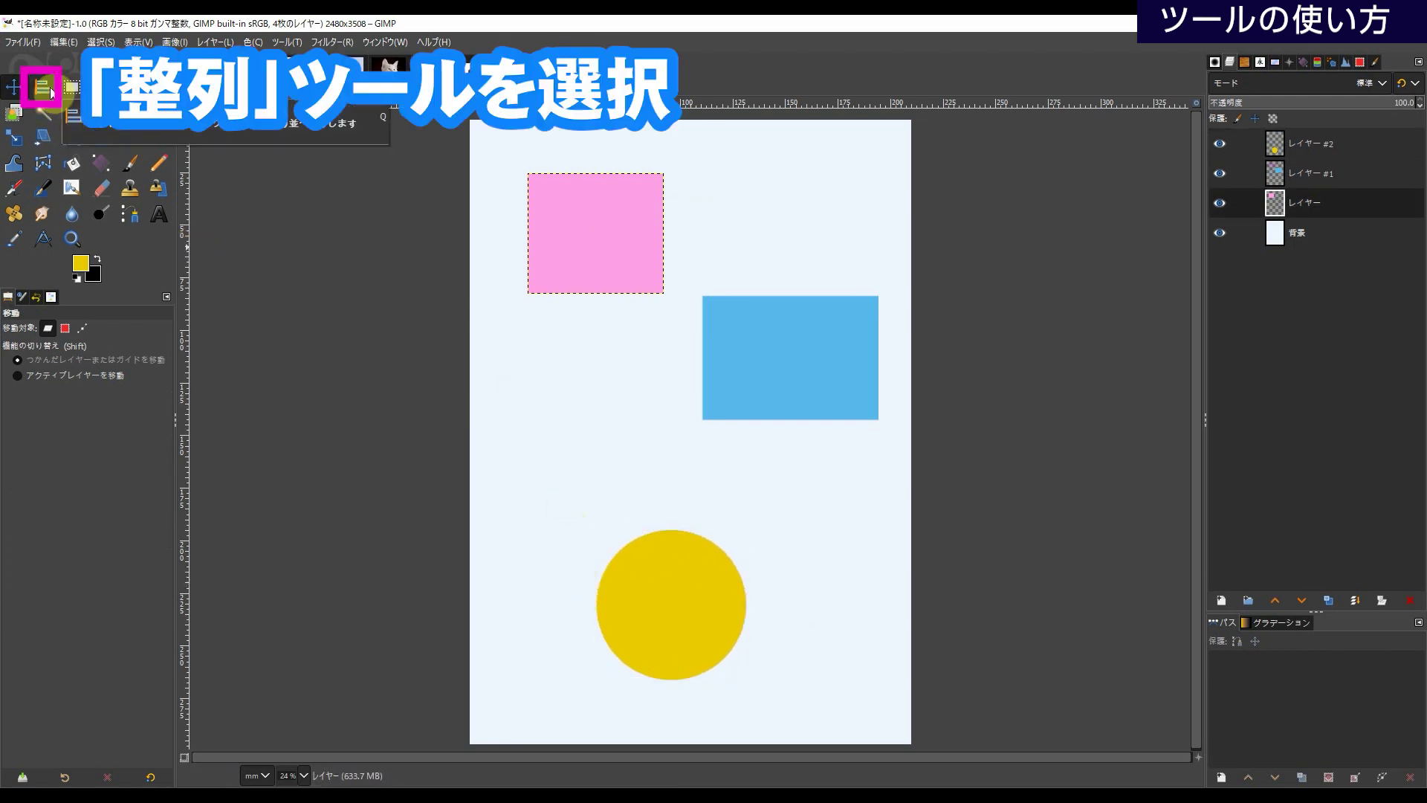
- Start the Align tool with the first item (最初のアイテム) as reference and pick the pink rectangle as that item
click(51, 91)
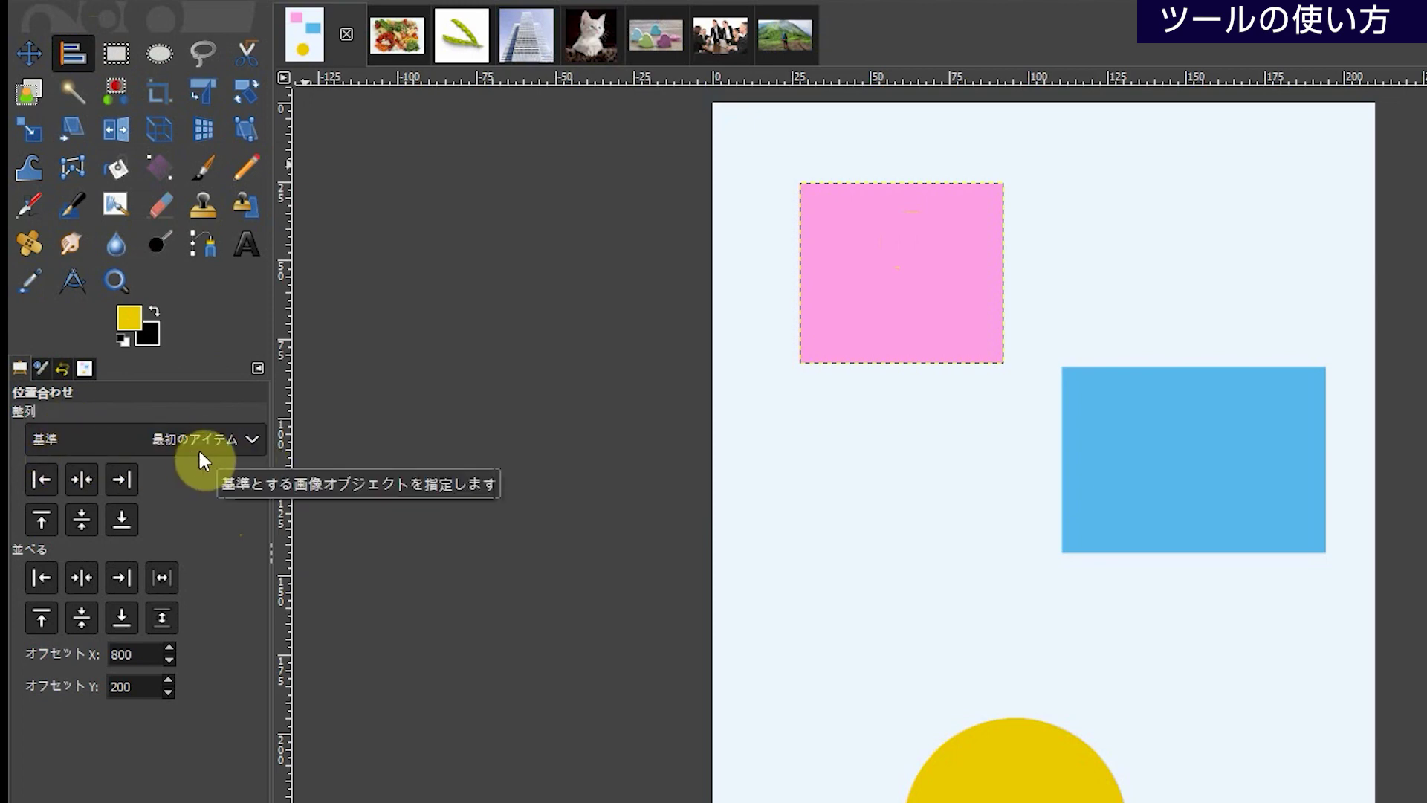
click(248, 440)
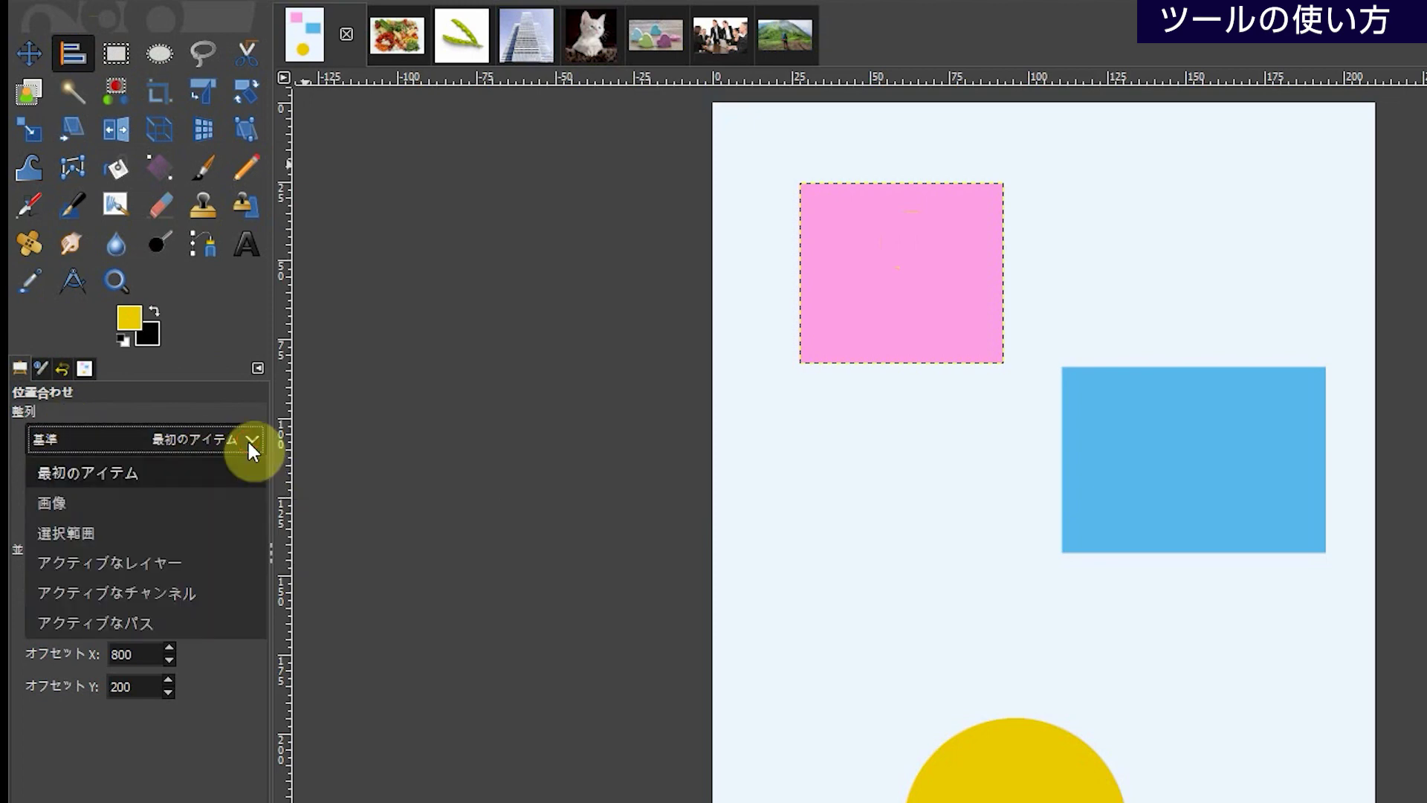
click(30, 480)
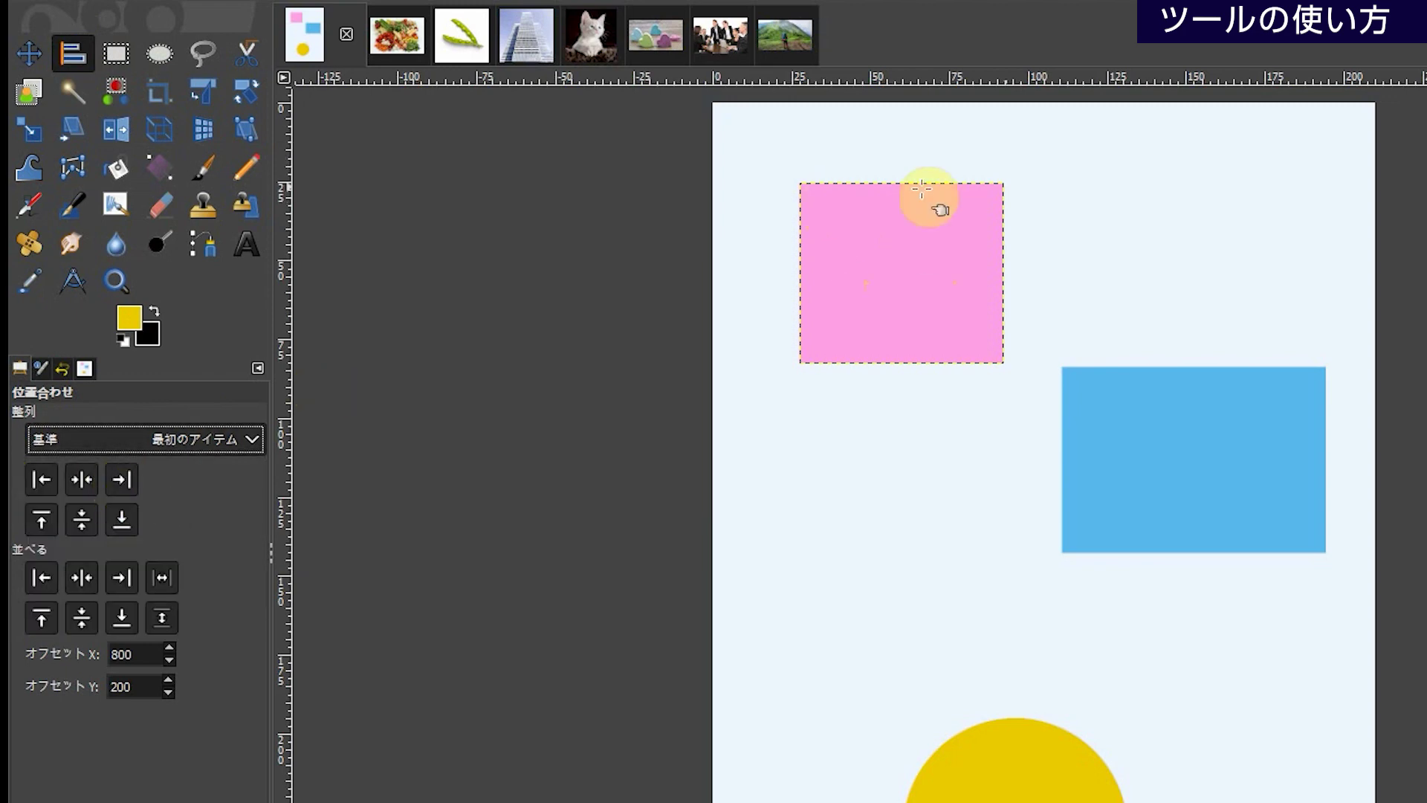
click(886, 256)
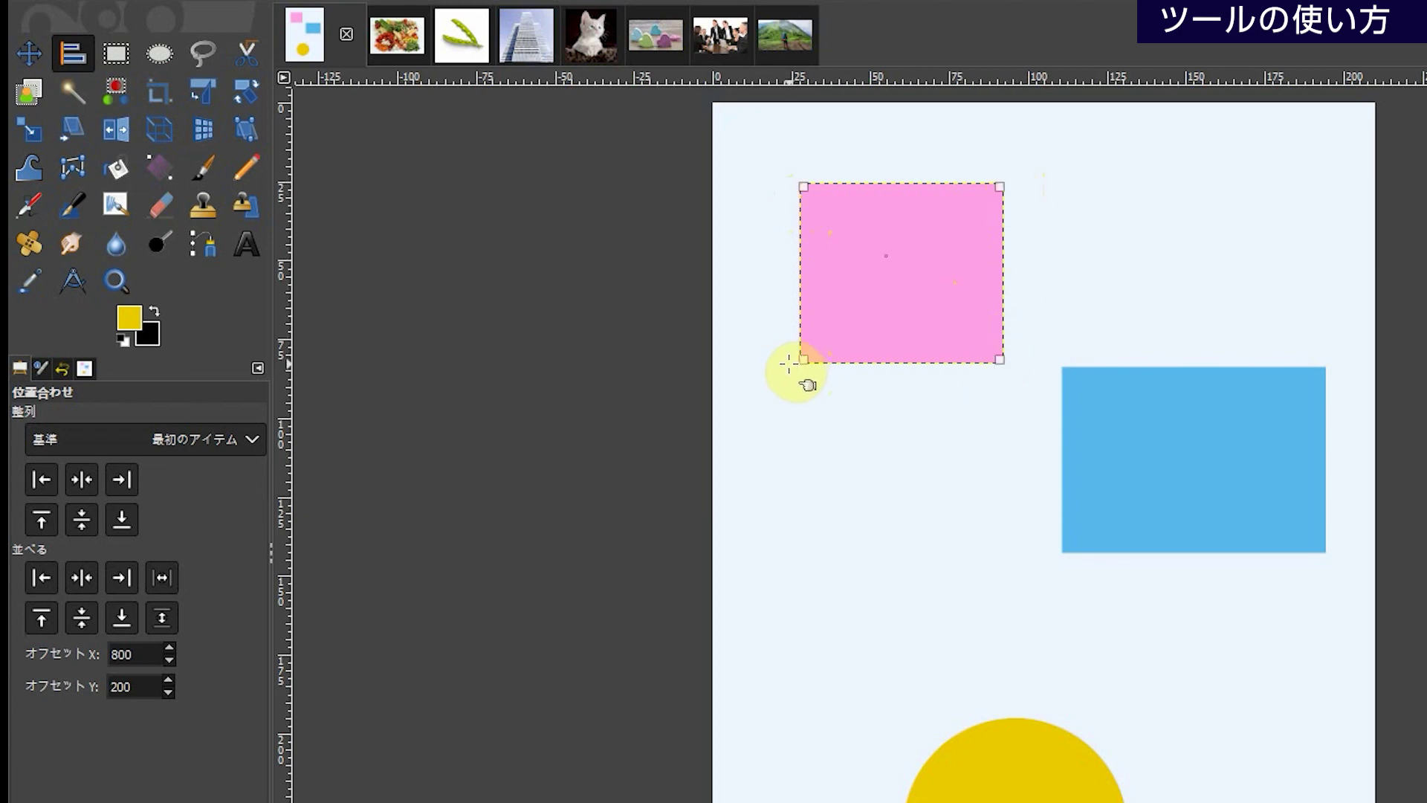
click(908, 264)
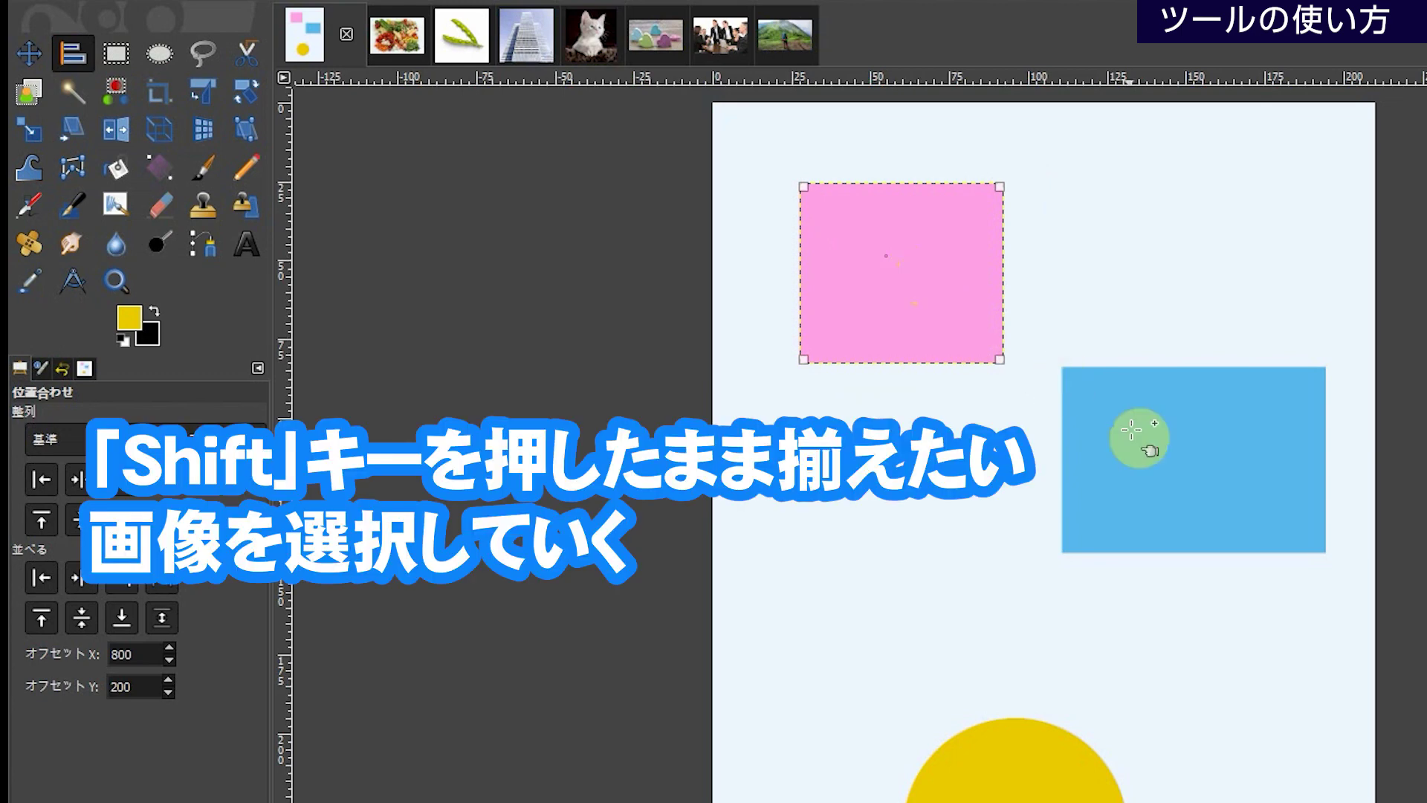
- Add the blue rectangle and yellow circle to the alignment set and align them to the pink rectangle's left edge
shift+click(1164, 441)
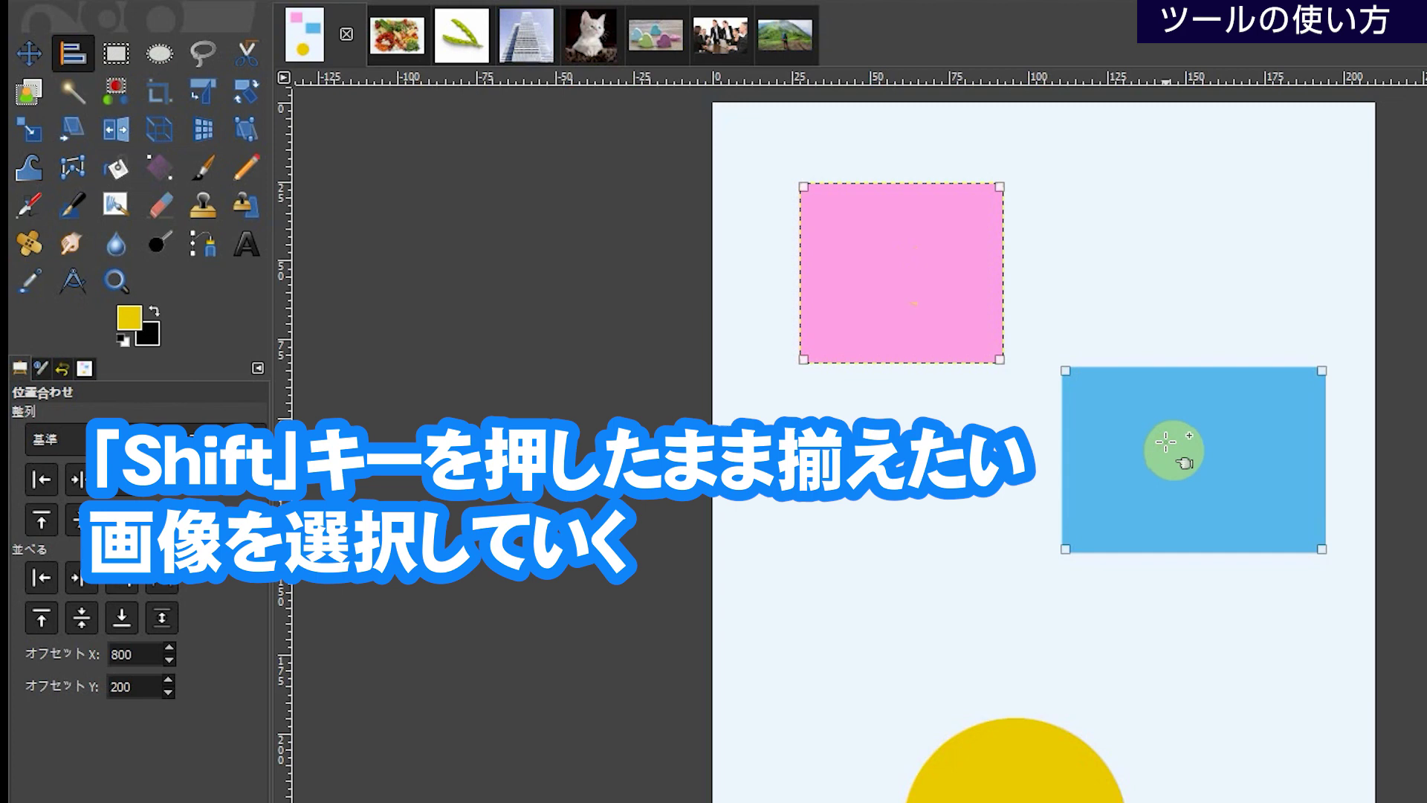
shift+click(1004, 788)
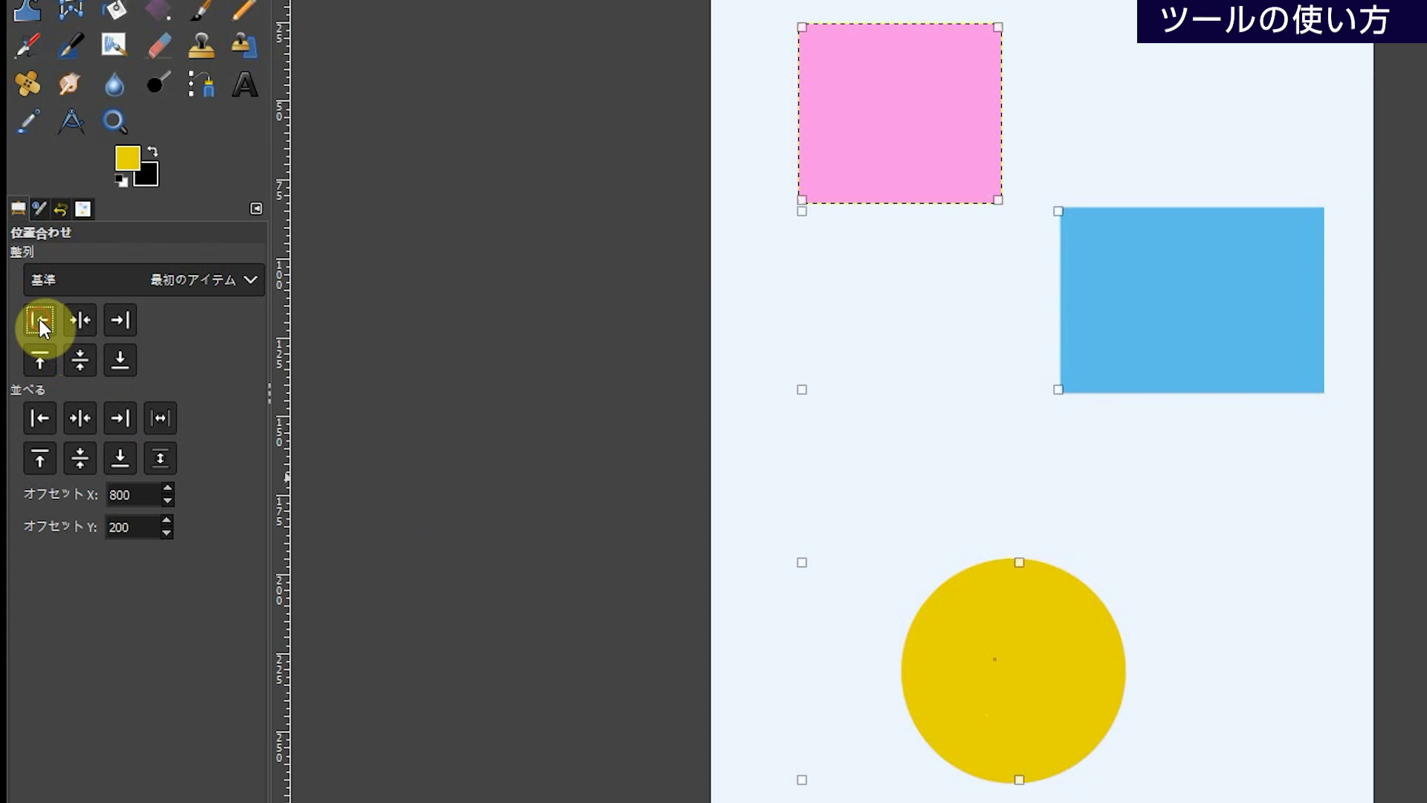
click(41, 321)
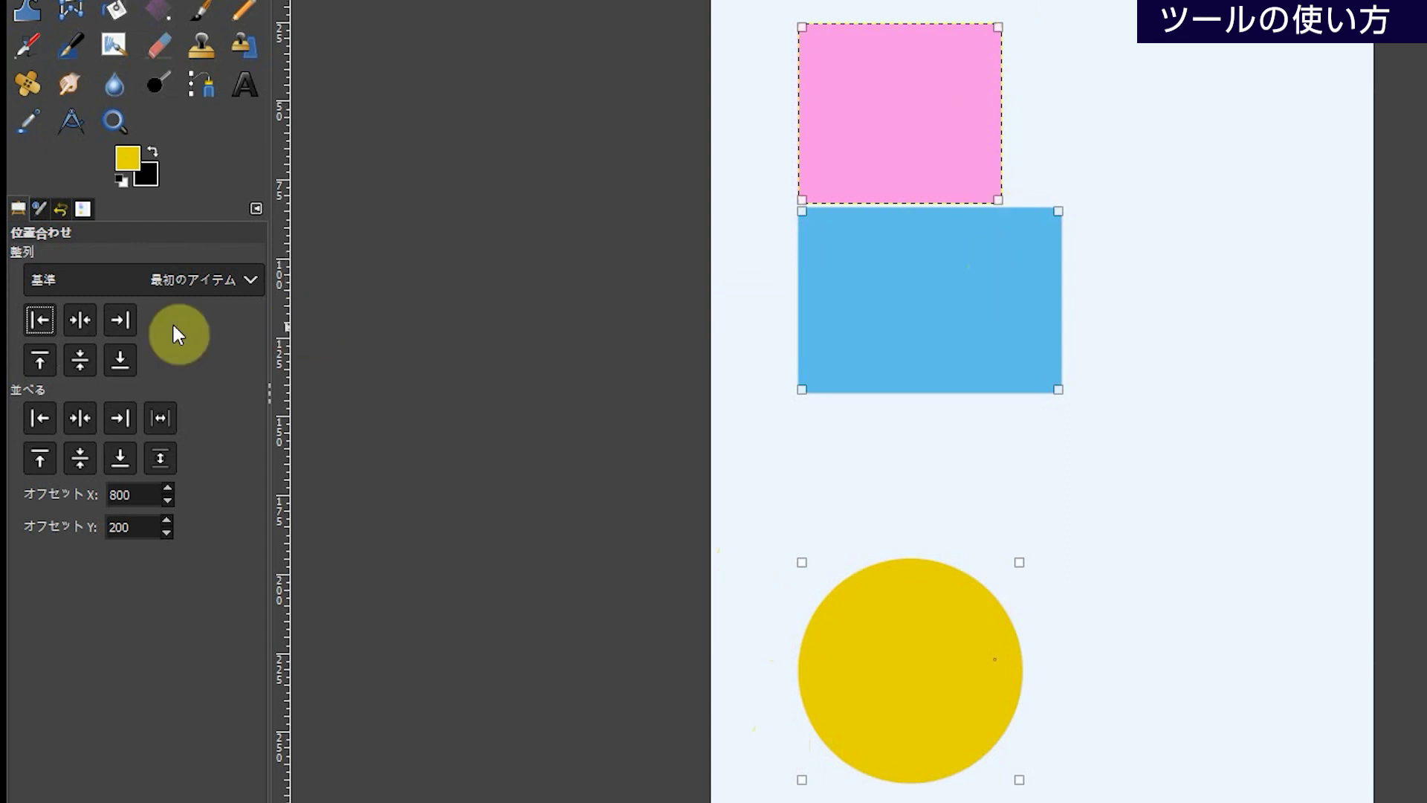
- Align the three shapes by their right edges, and then by their horizontal centres
click(121, 320)
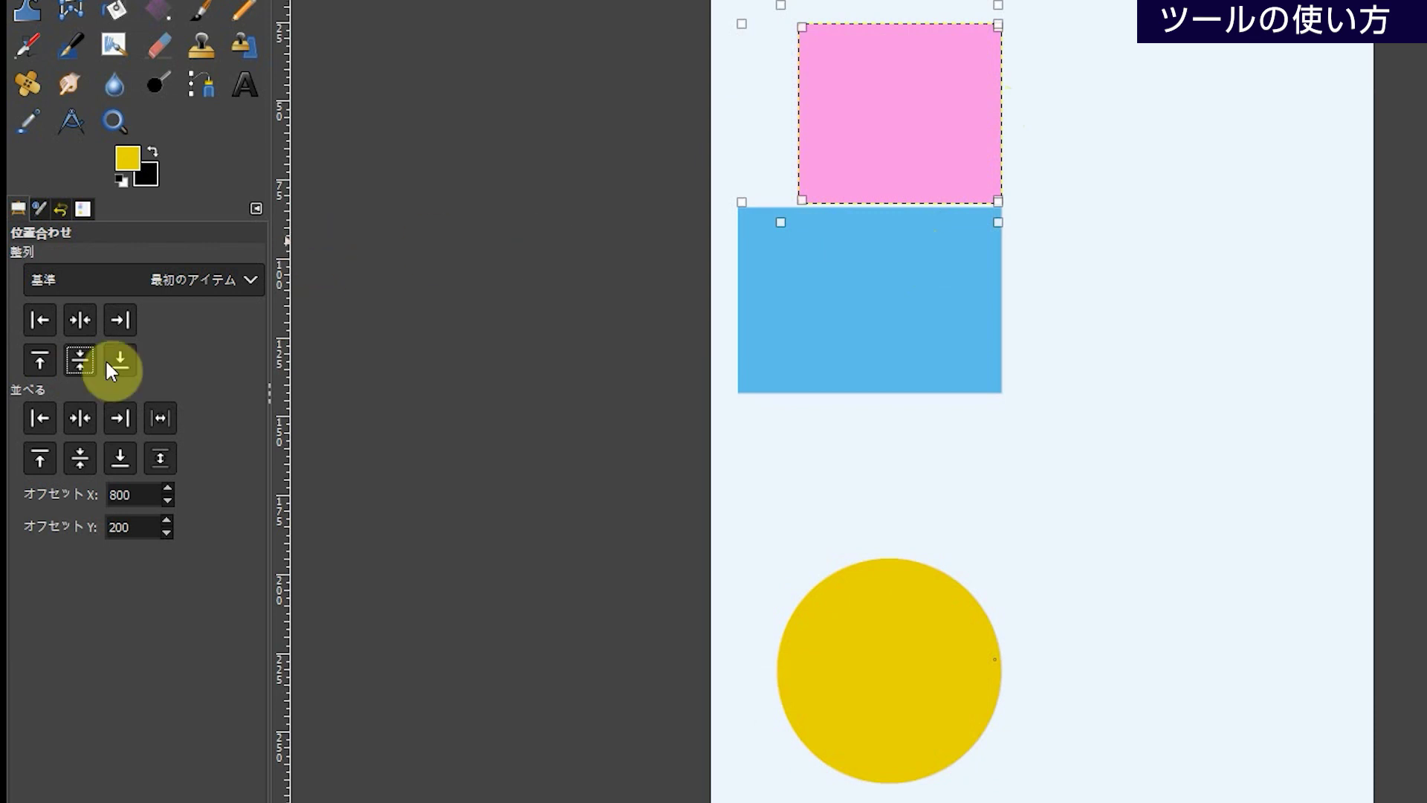
click(83, 320)
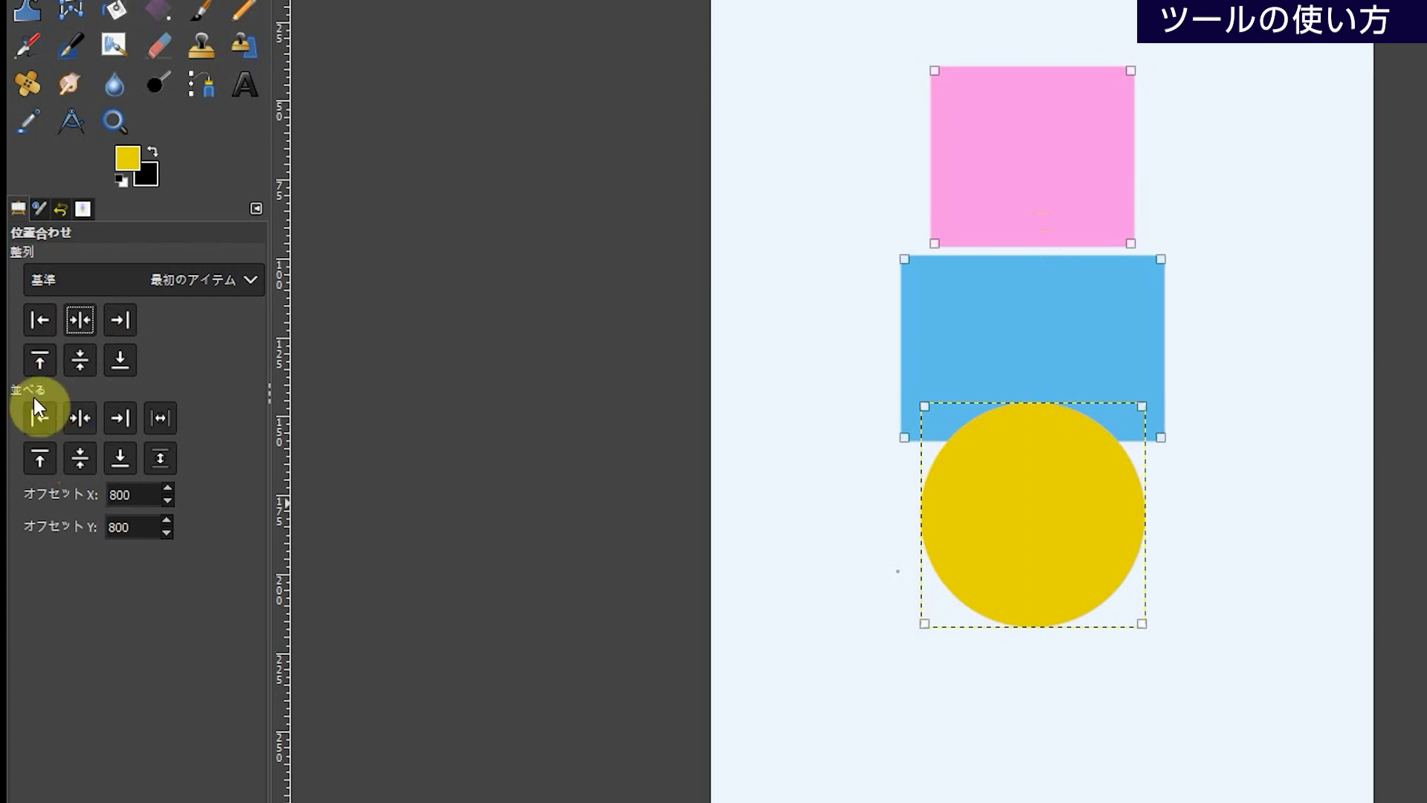
- Distribute the three shapes by their vertical centres with a Y offset of 800, and again with 1000
click(88, 462)
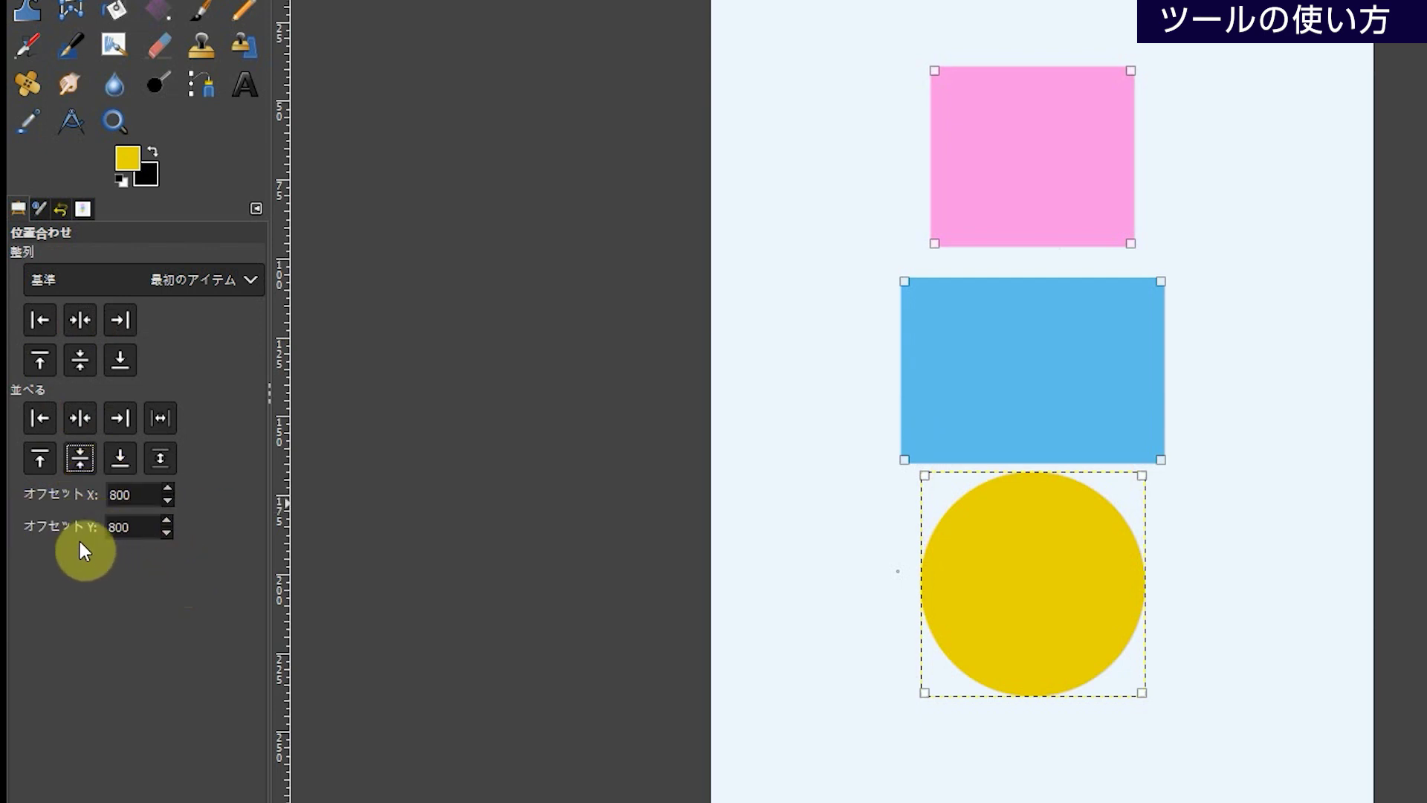
drag(143, 527, 92, 527)
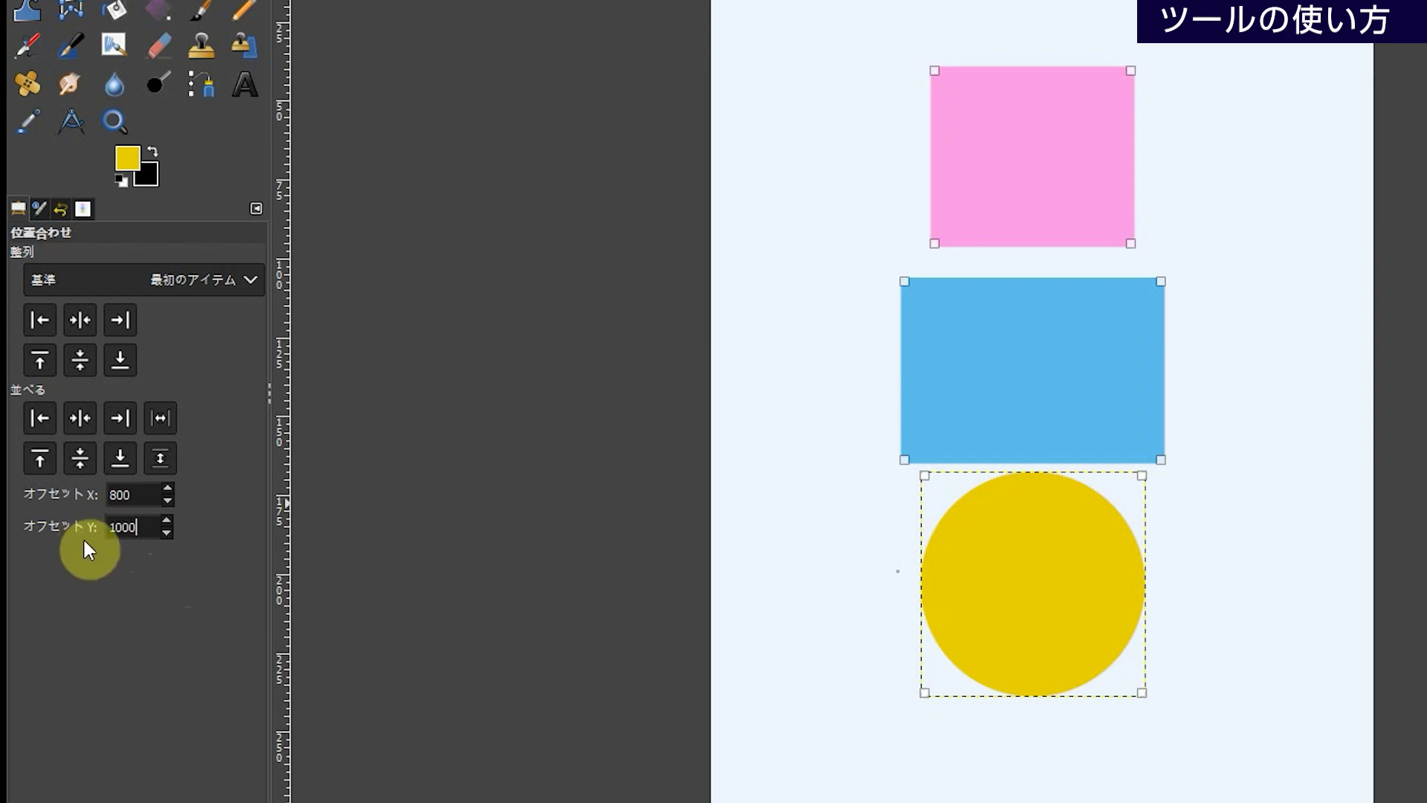
click(78, 458)
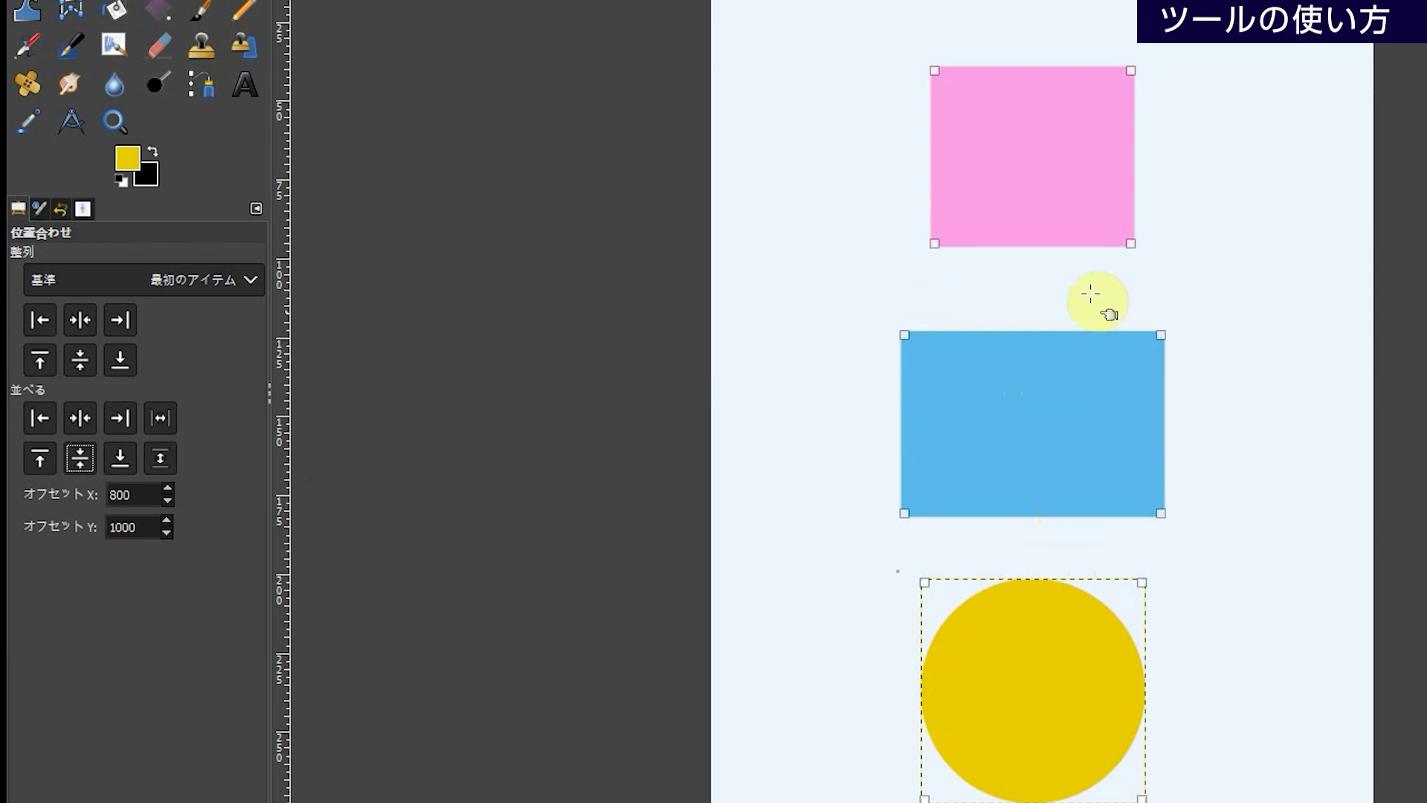
- Set the Y offset to 500 and distribute the three shapes by their vertical centres
double_click(134, 527)
text(500)
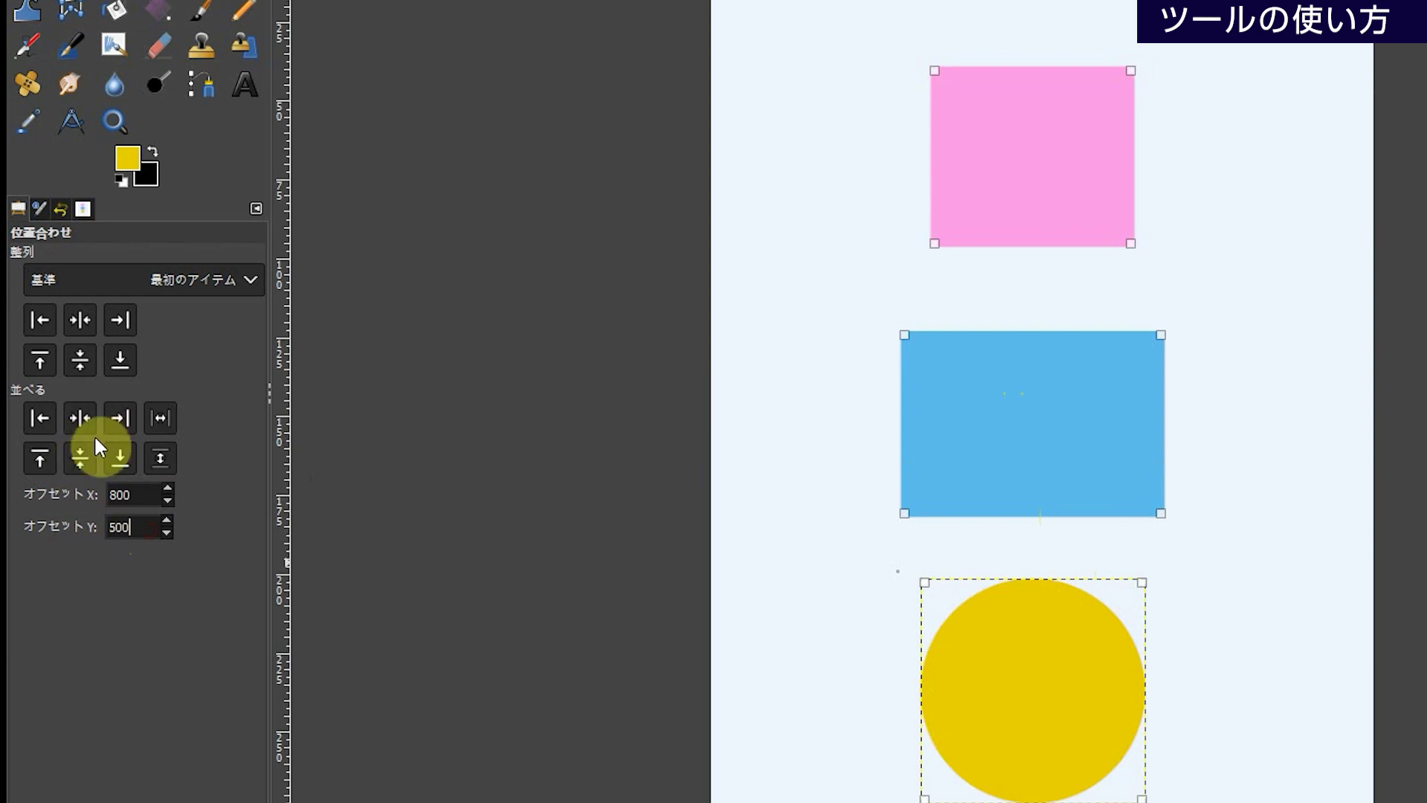
click(81, 458)
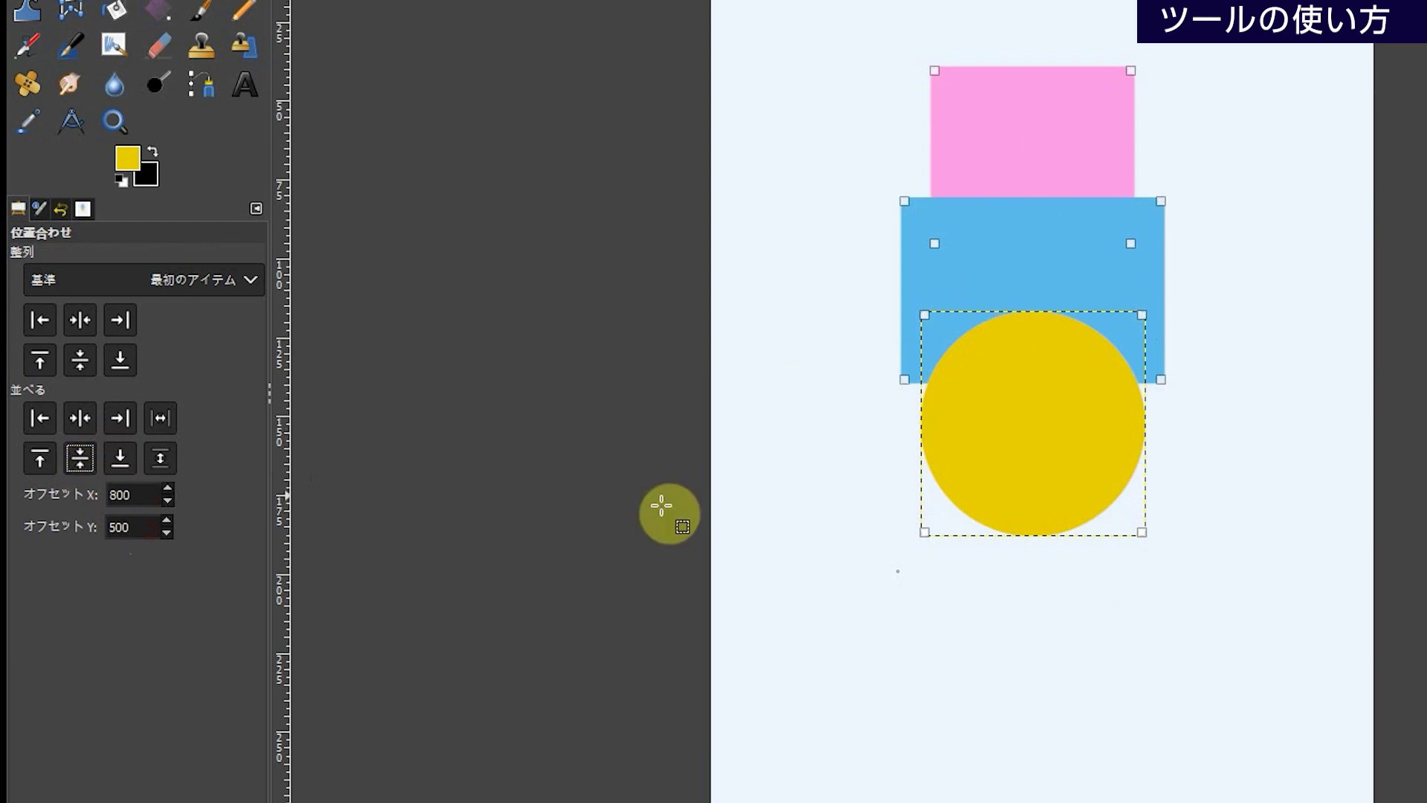
- Set the Y offset to 800 and distribute the three shapes by their vertical centres, and then by their top edges
click(140, 525)
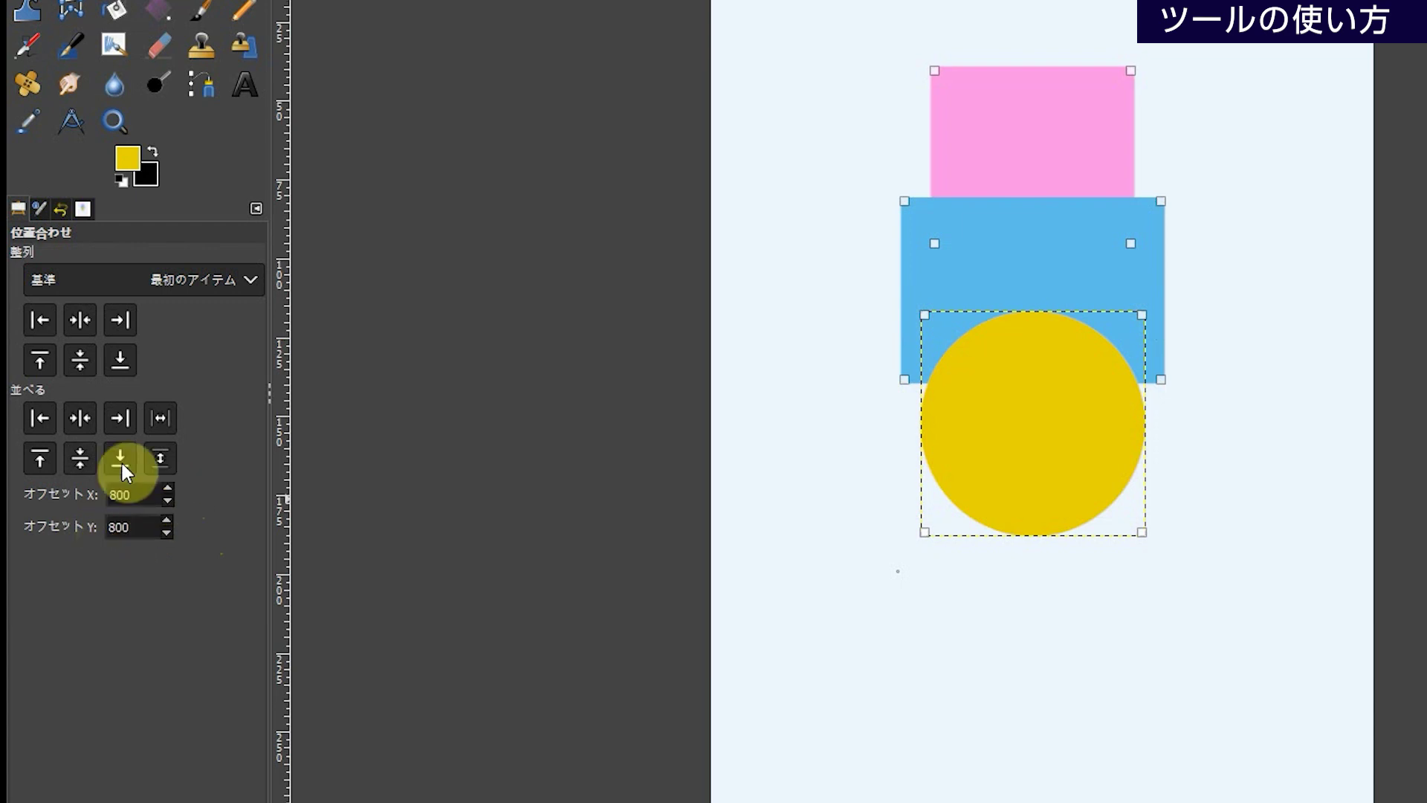
click(81, 458)
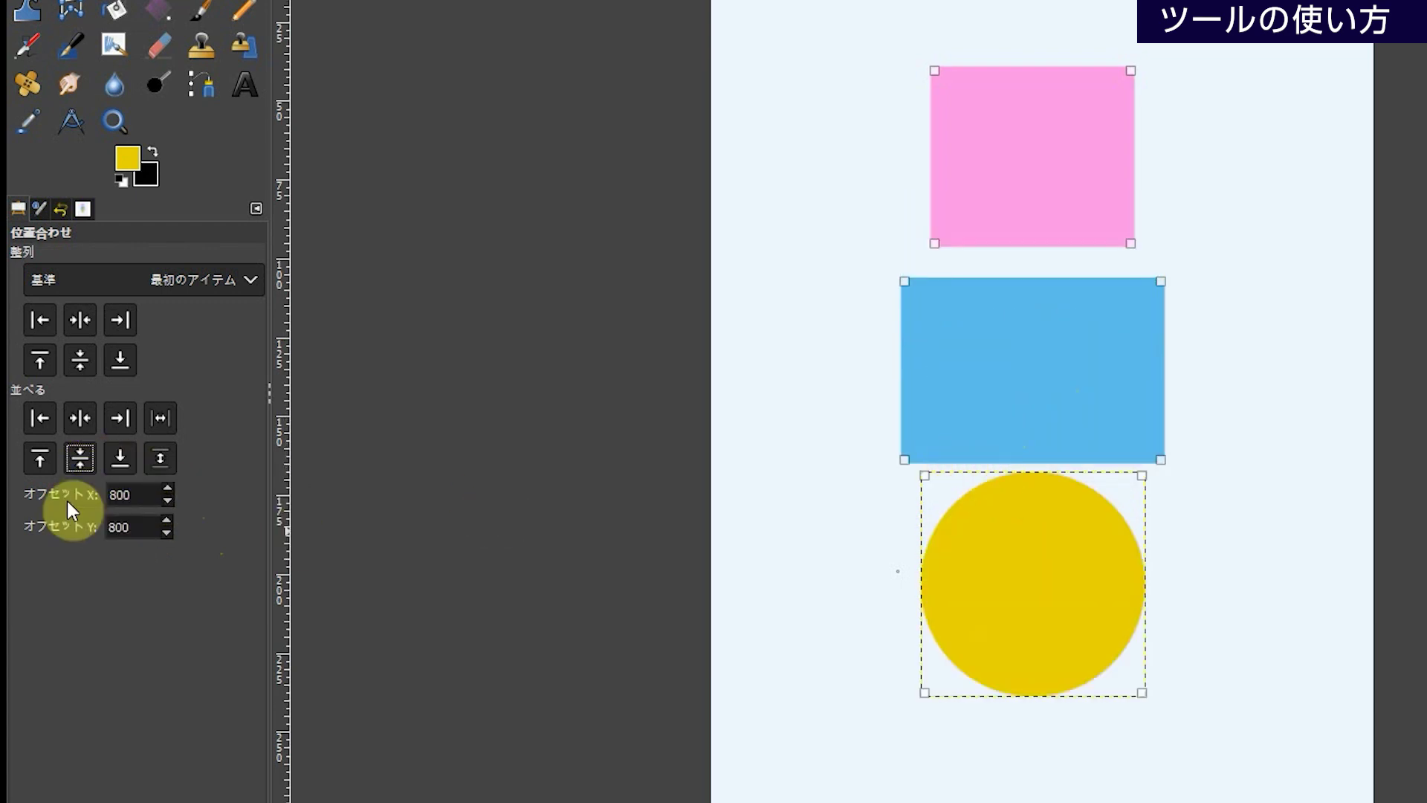
click(34, 459)
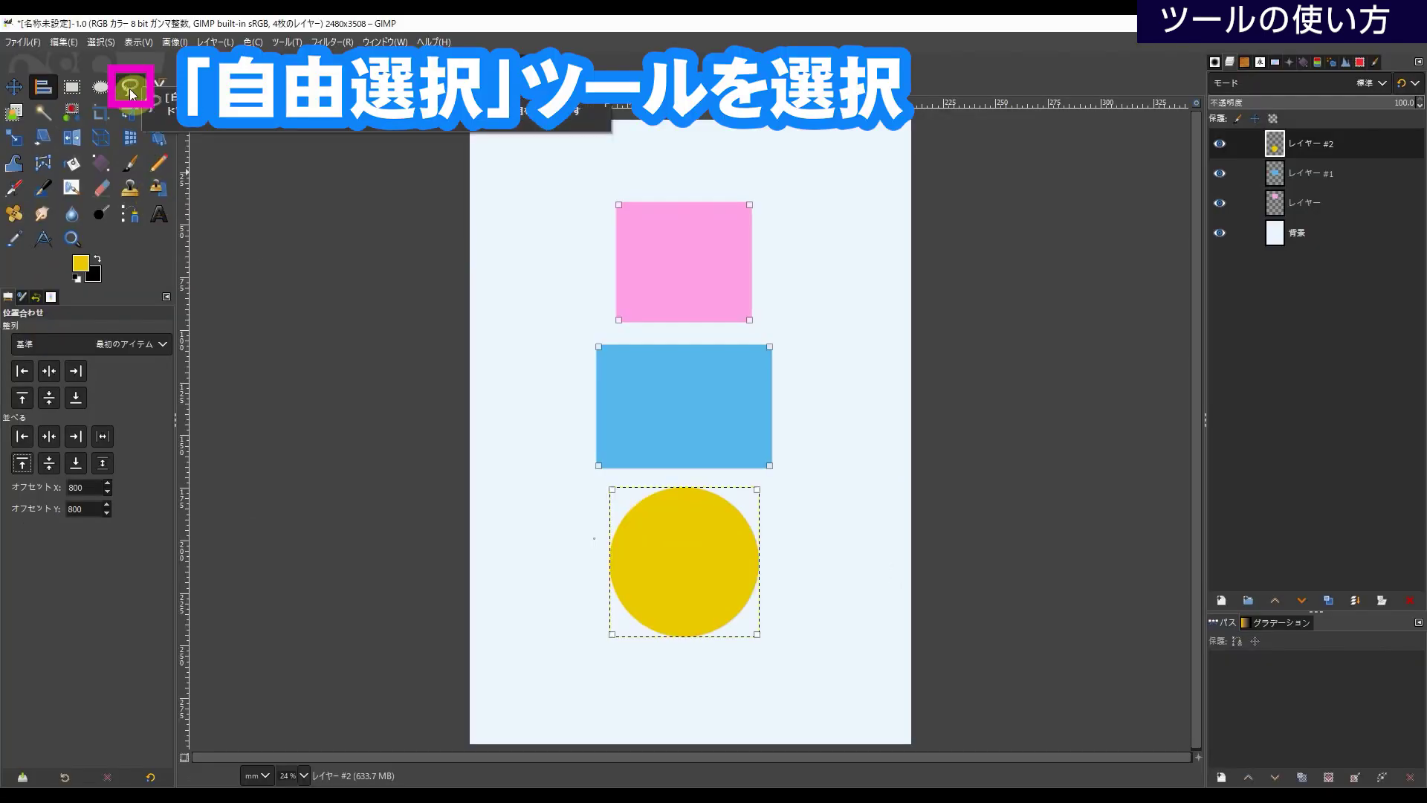
- Draw a rectangular selection about 956 × 818 px around the pink rectangle and clear it
click(131, 92)
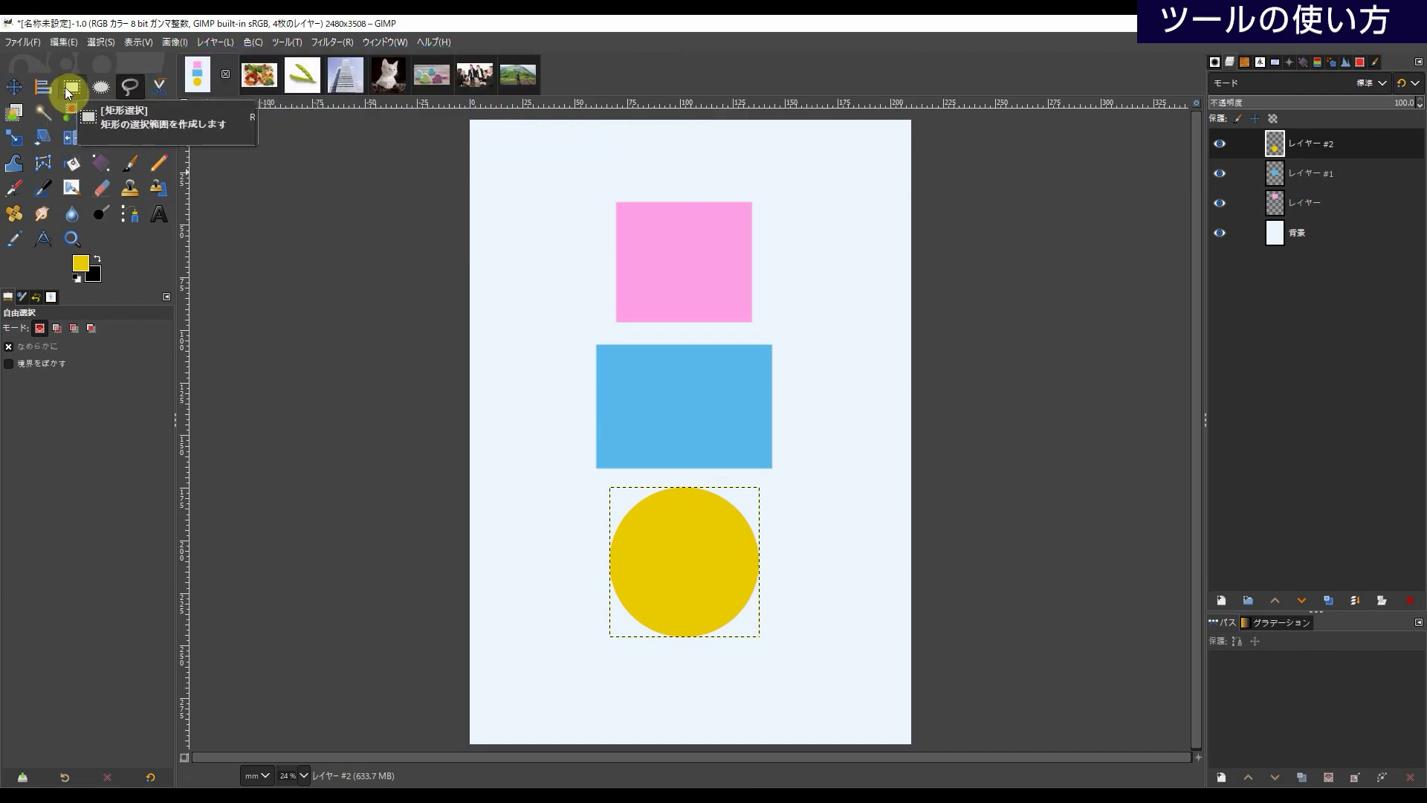
click(70, 89)
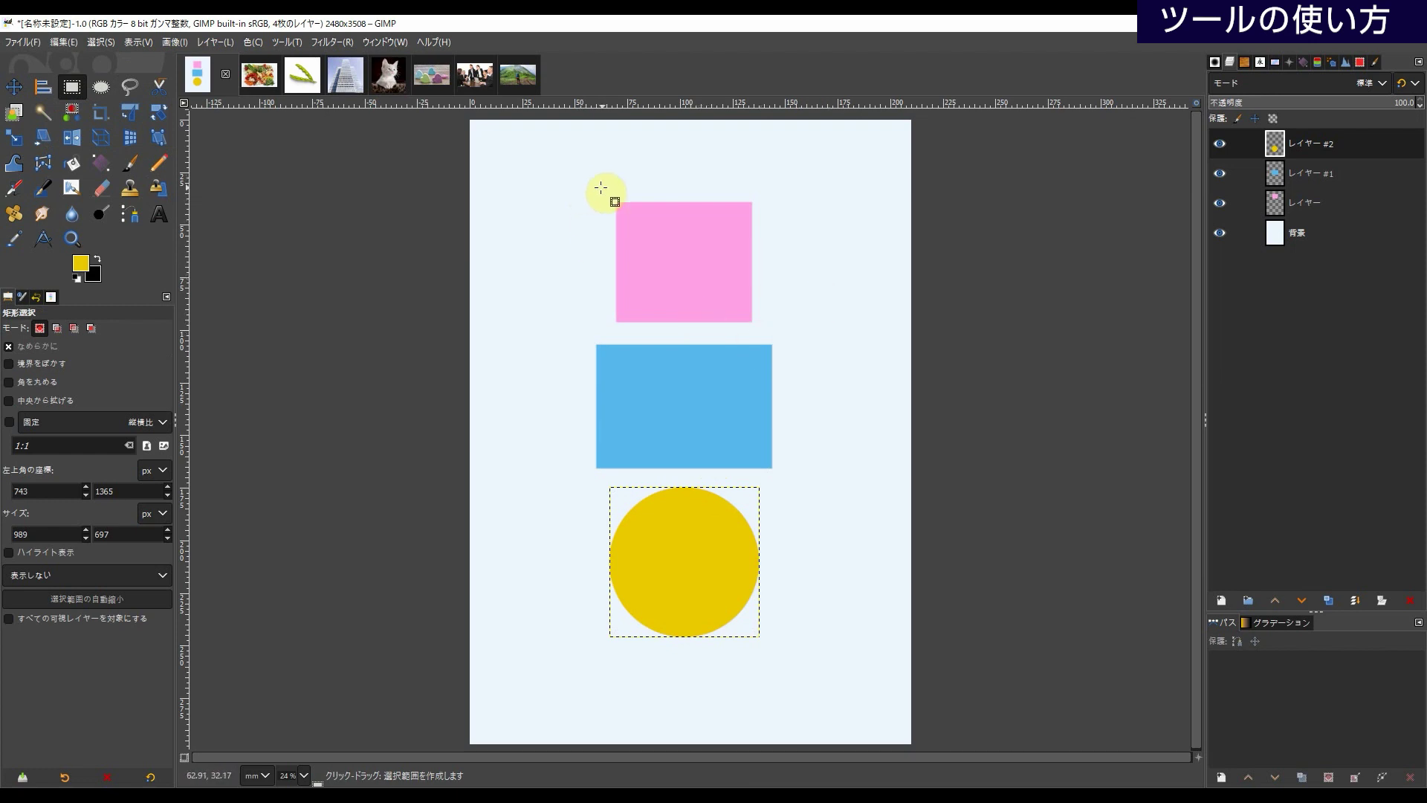
drag(599, 186, 768, 332)
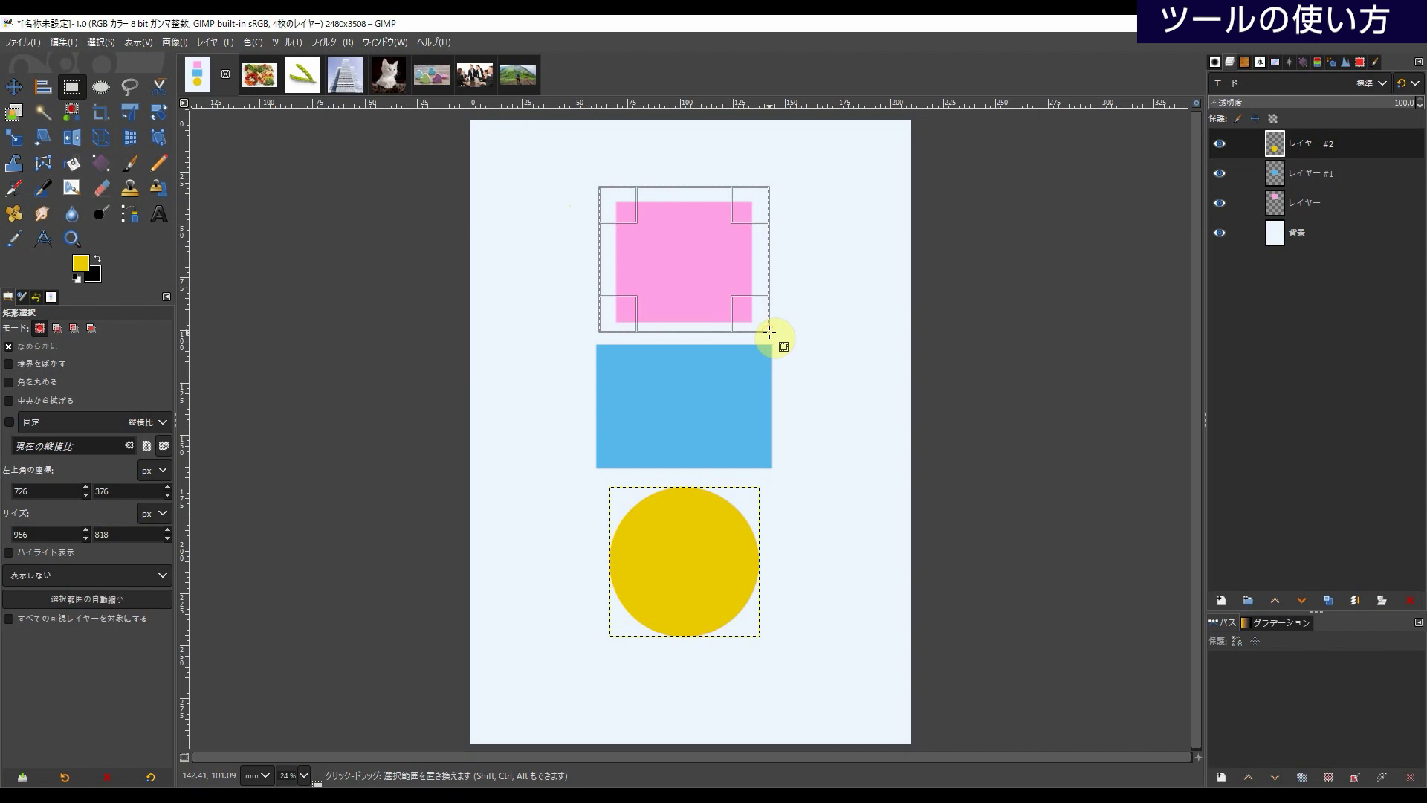
click(769, 332)
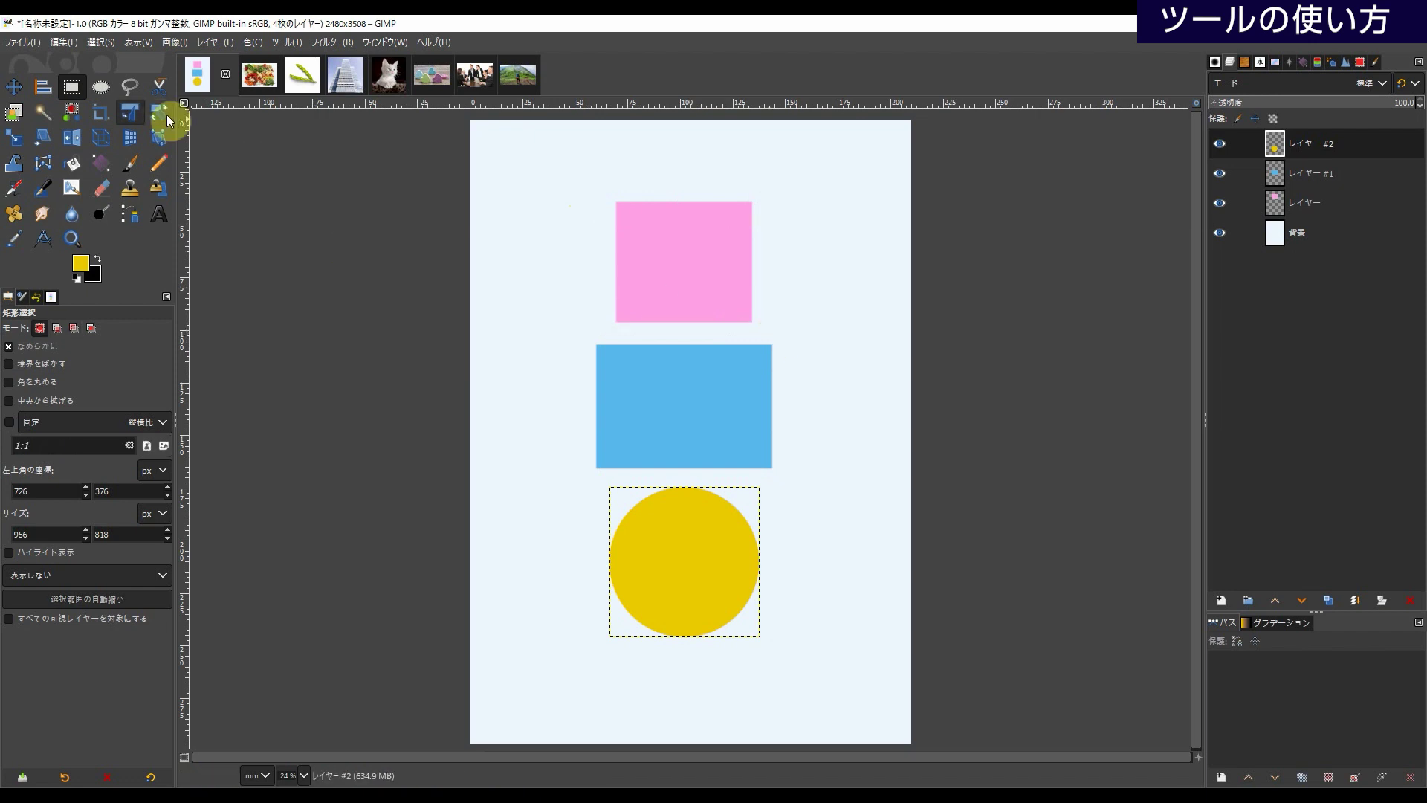
- Draw a circular selection about 1002 px across, centred on the yellow circle, and clear it
click(100, 89)
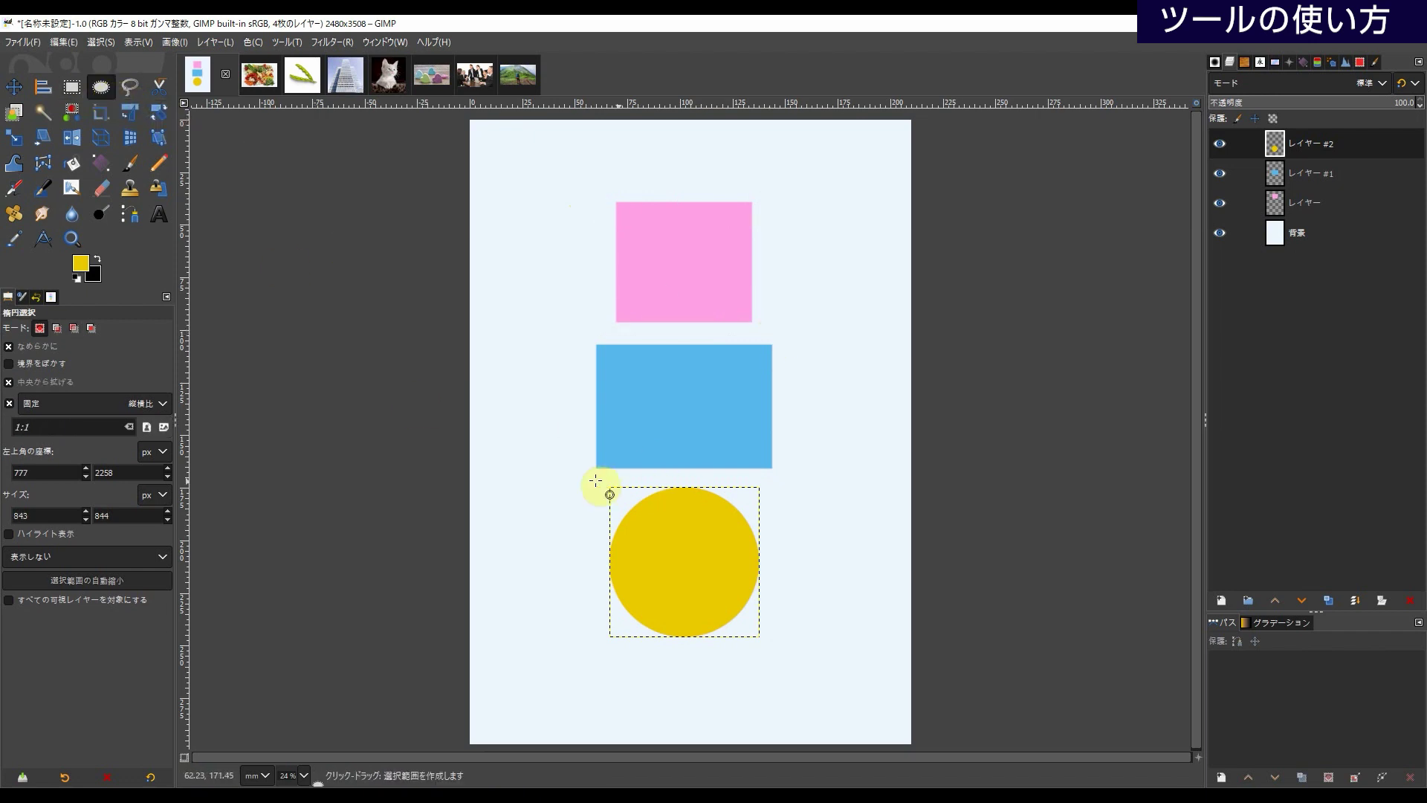
click(677, 557)
click(677, 557)
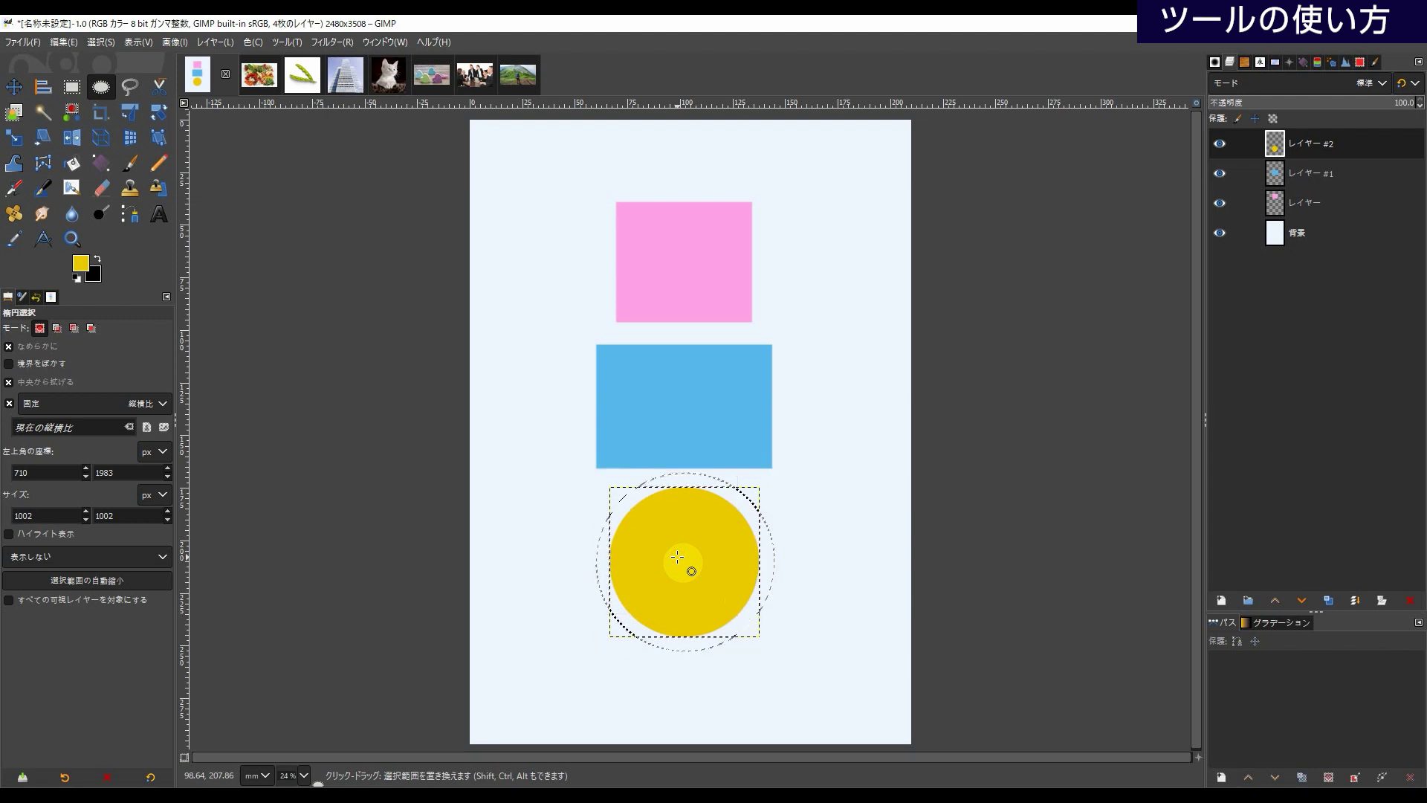
click(677, 557)
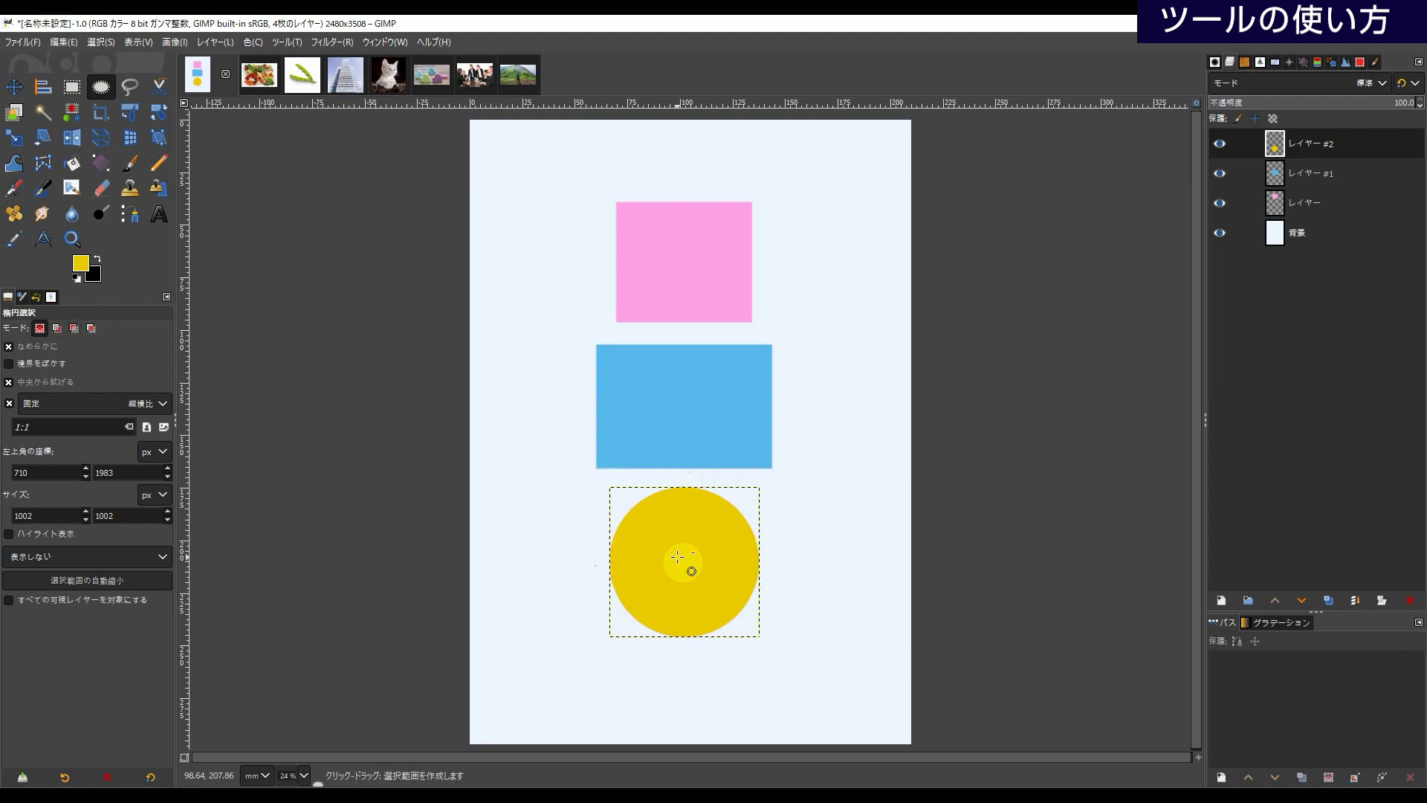
- Draw a closed freehand selection loosely around the pink rectangle with the Free Select tool and clear it
click(131, 90)
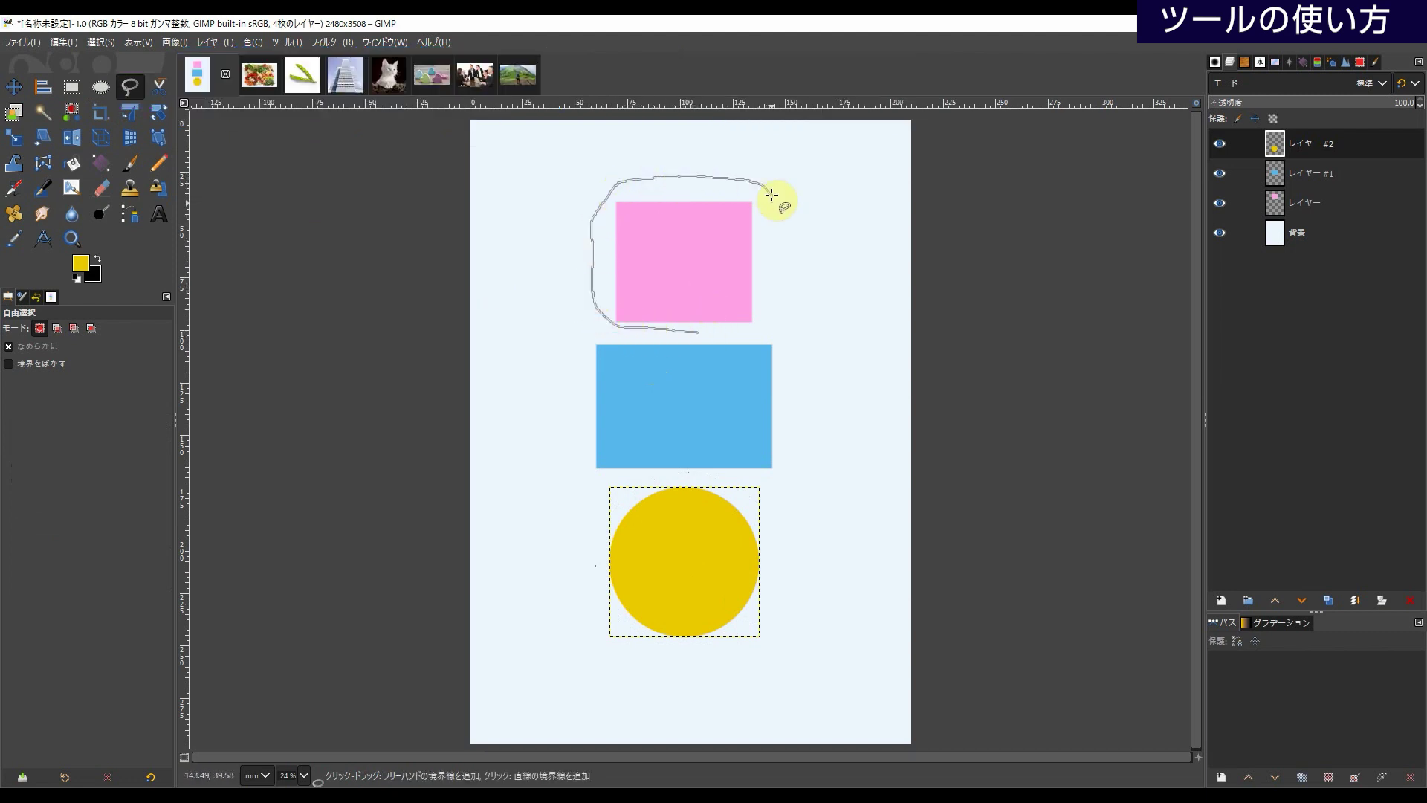
click(699, 332)
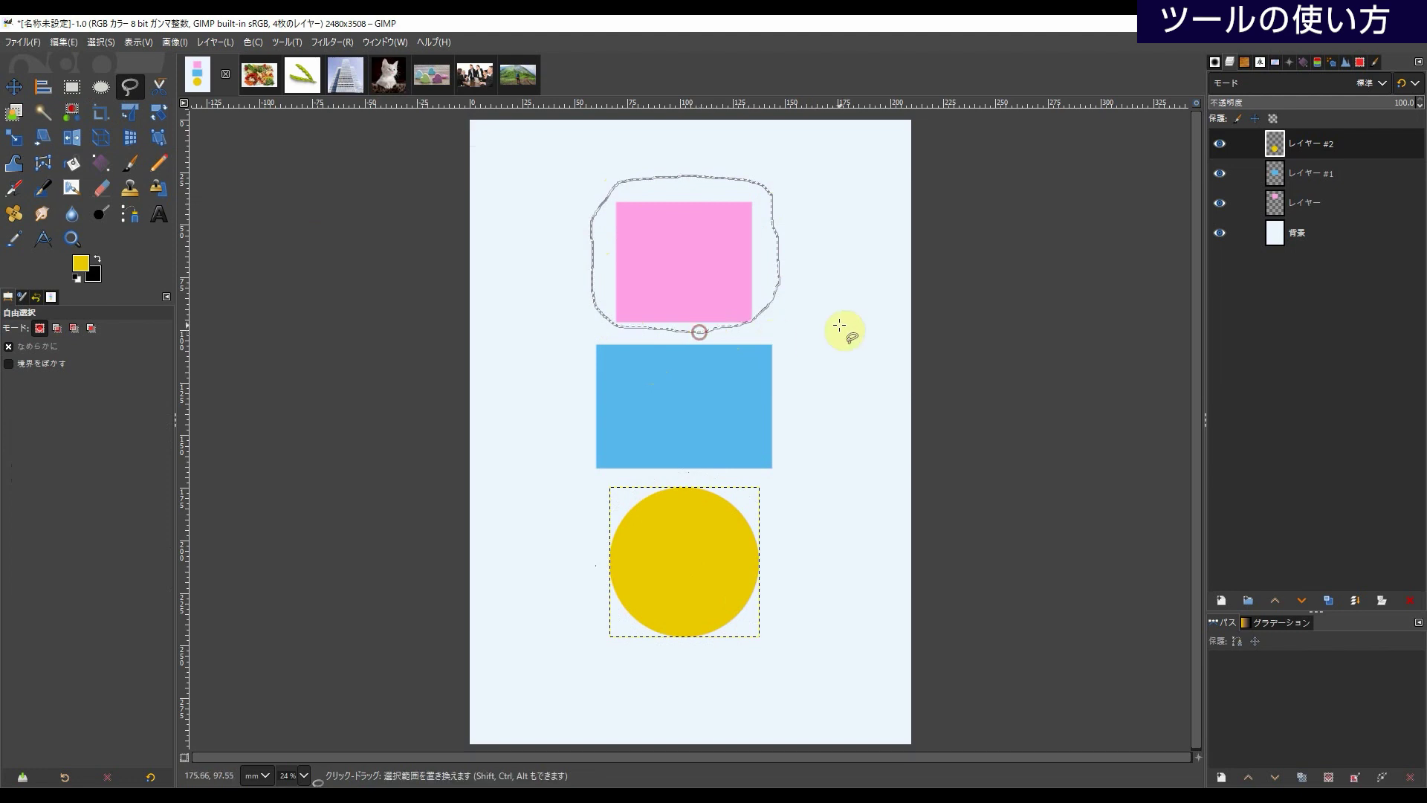
key(Escape)
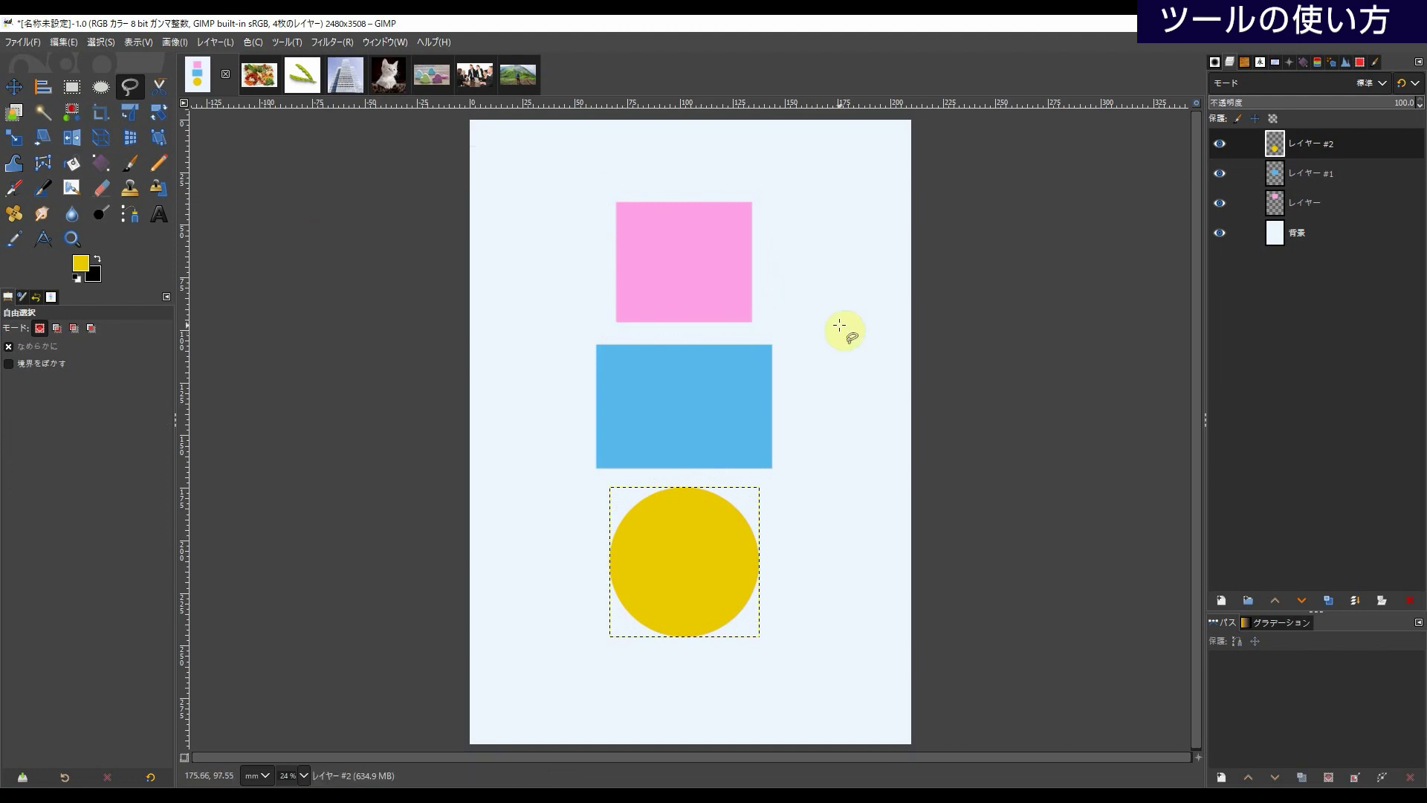
- Trace the upper pea pod's top edge to its stem tip with Scissors Select, placing anchor points along the contour
click(161, 89)
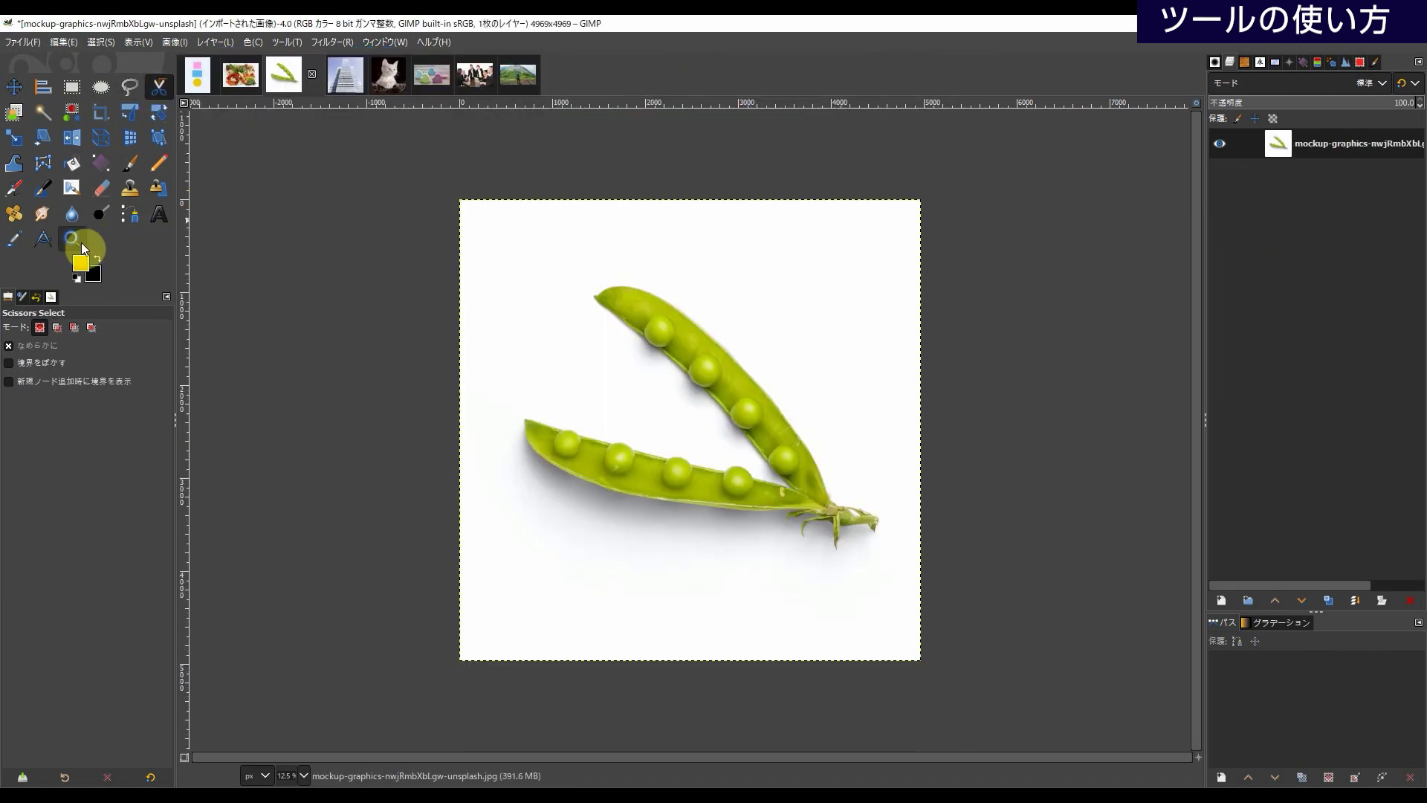
click(81, 243)
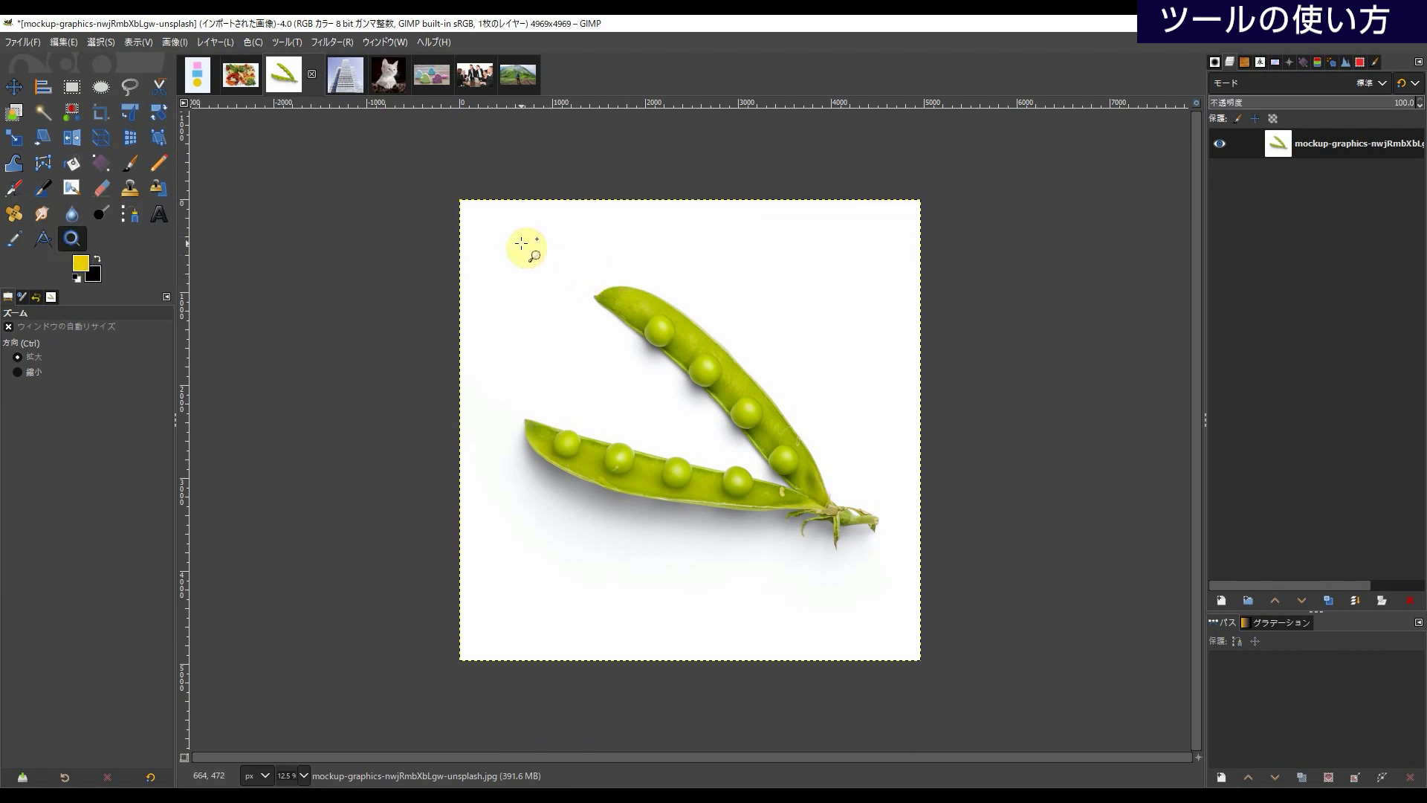
drag(549, 253, 733, 387)
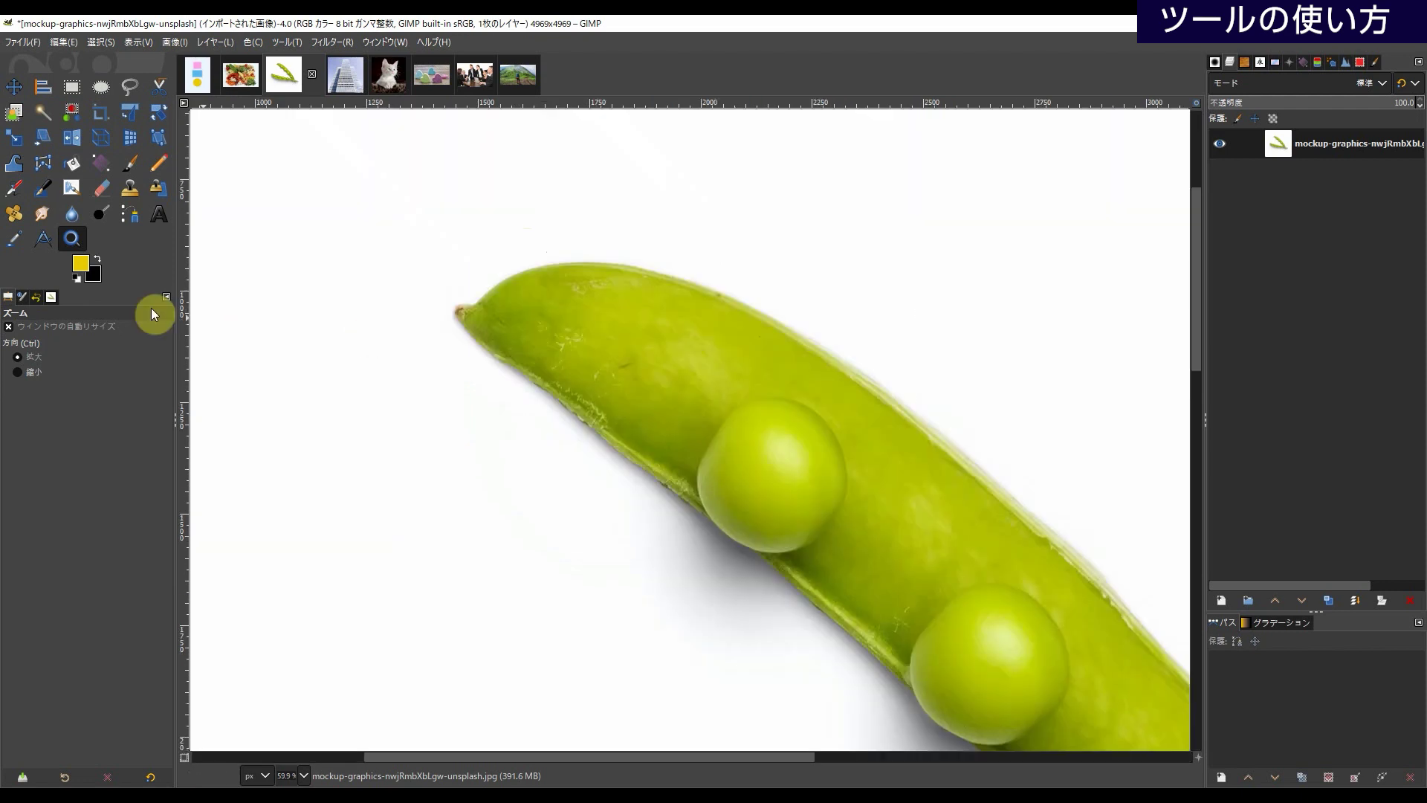
click(160, 88)
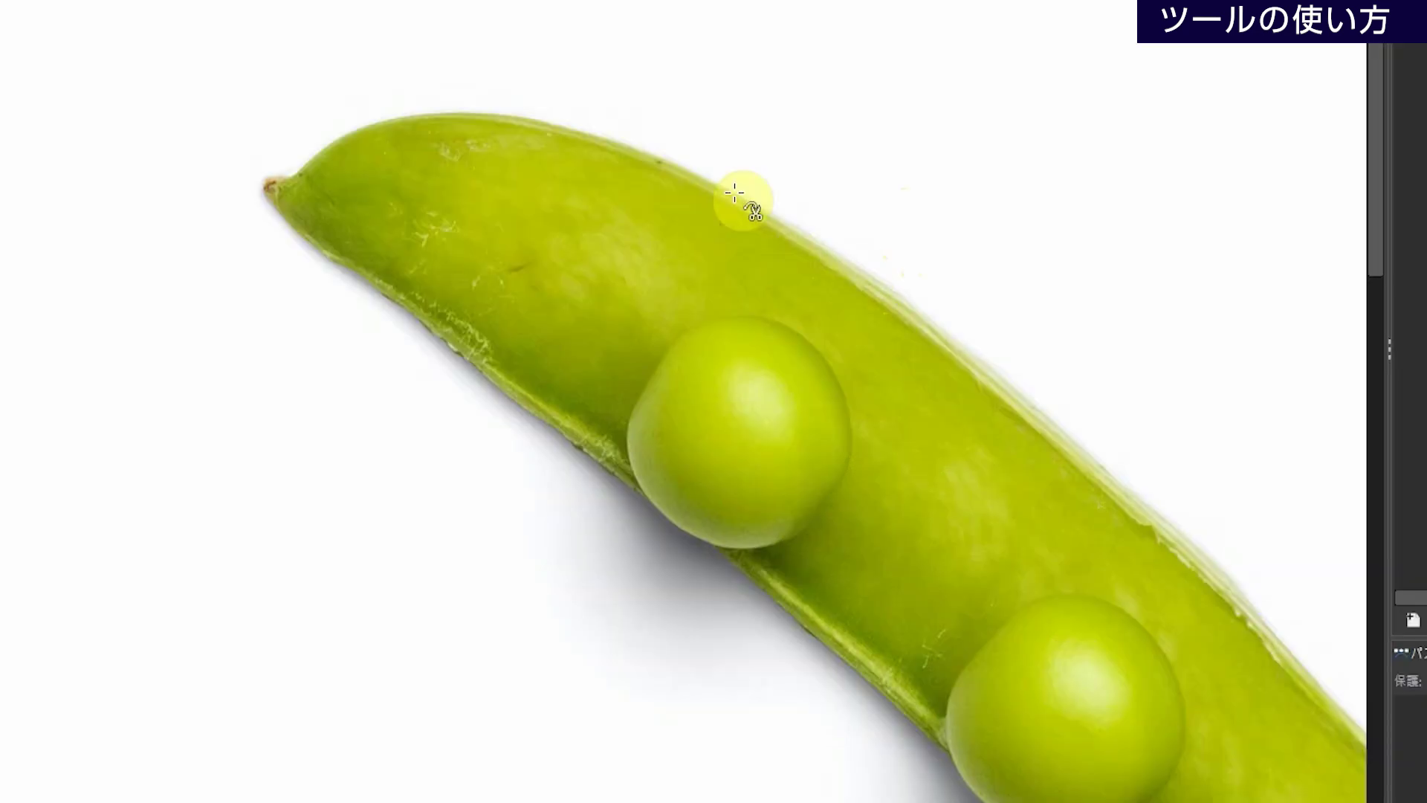
click(838, 258)
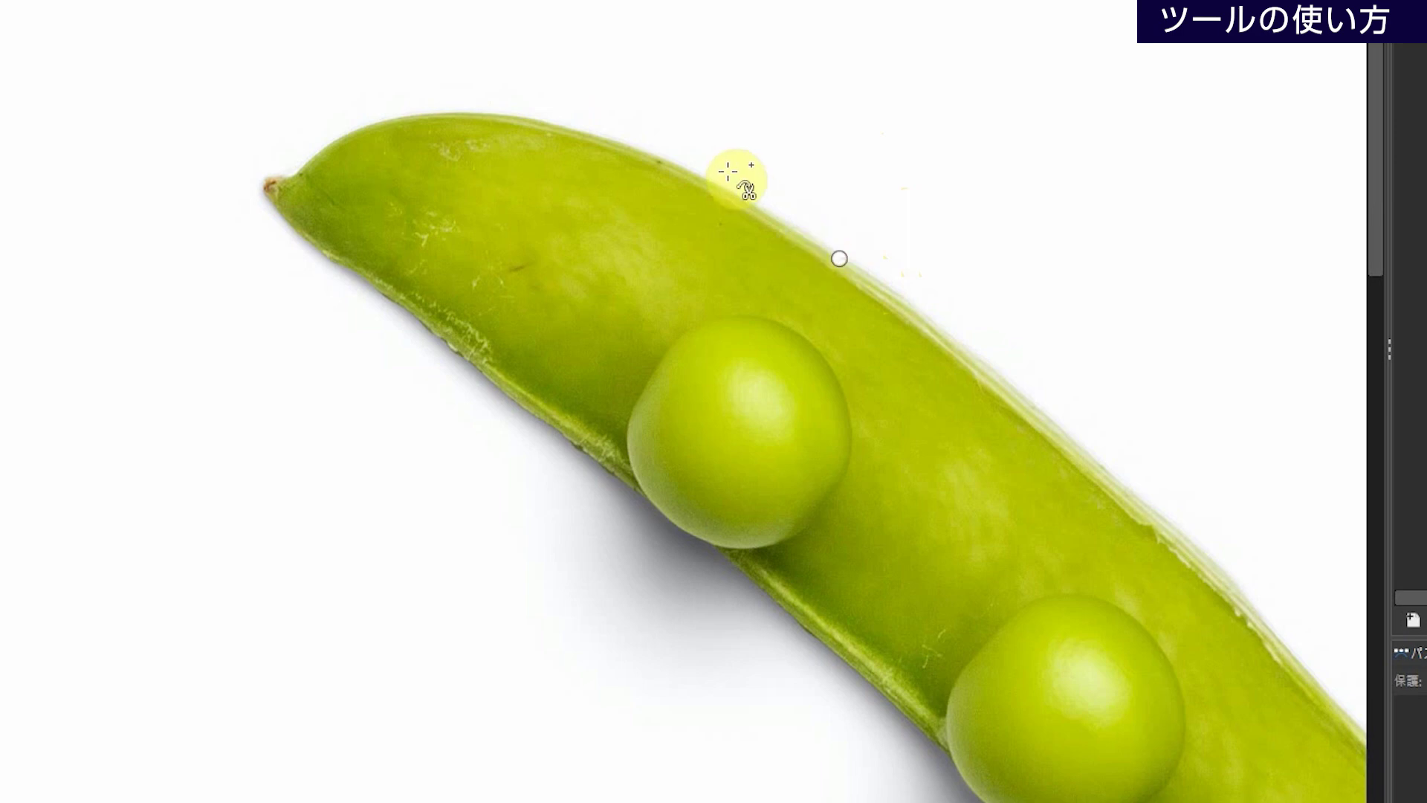
click(714, 183)
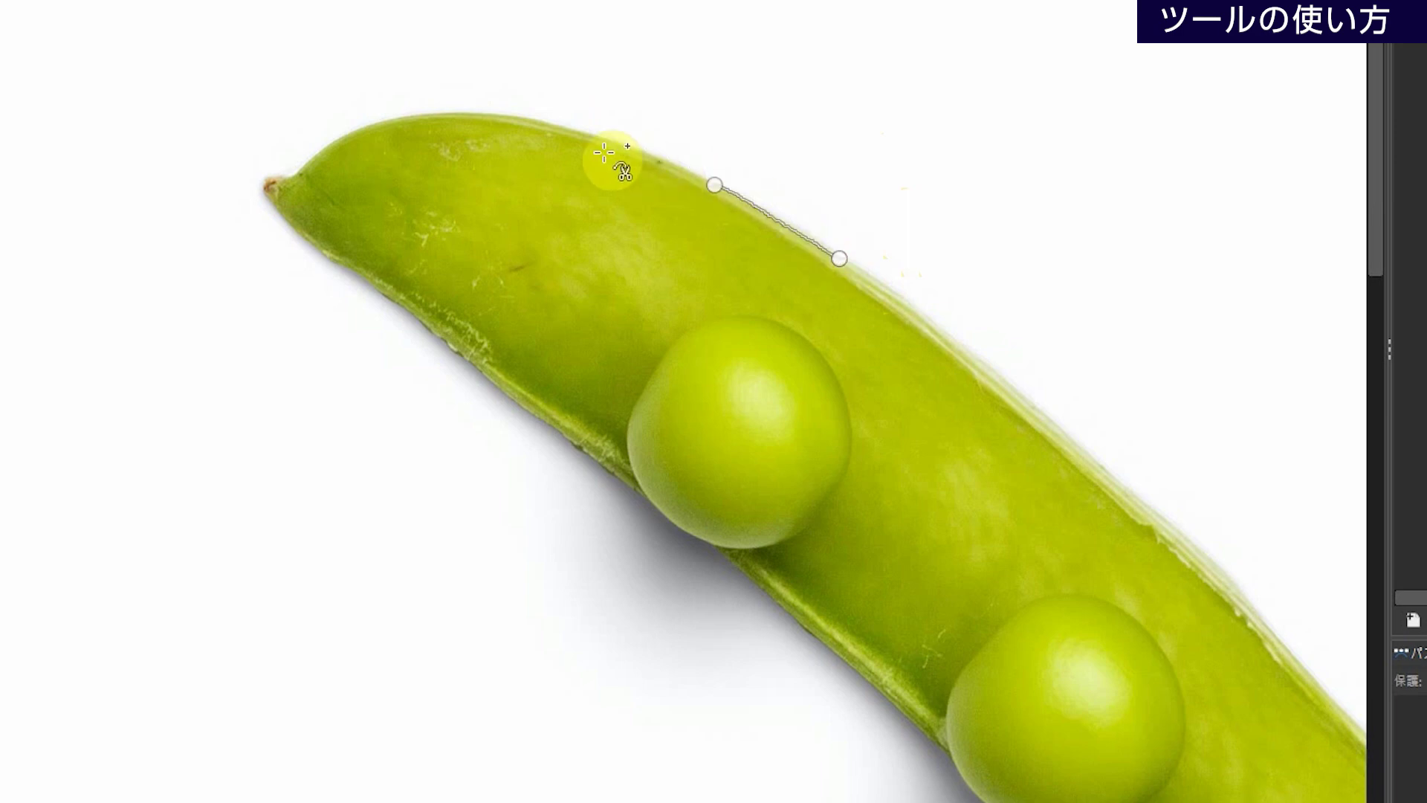
click(565, 128)
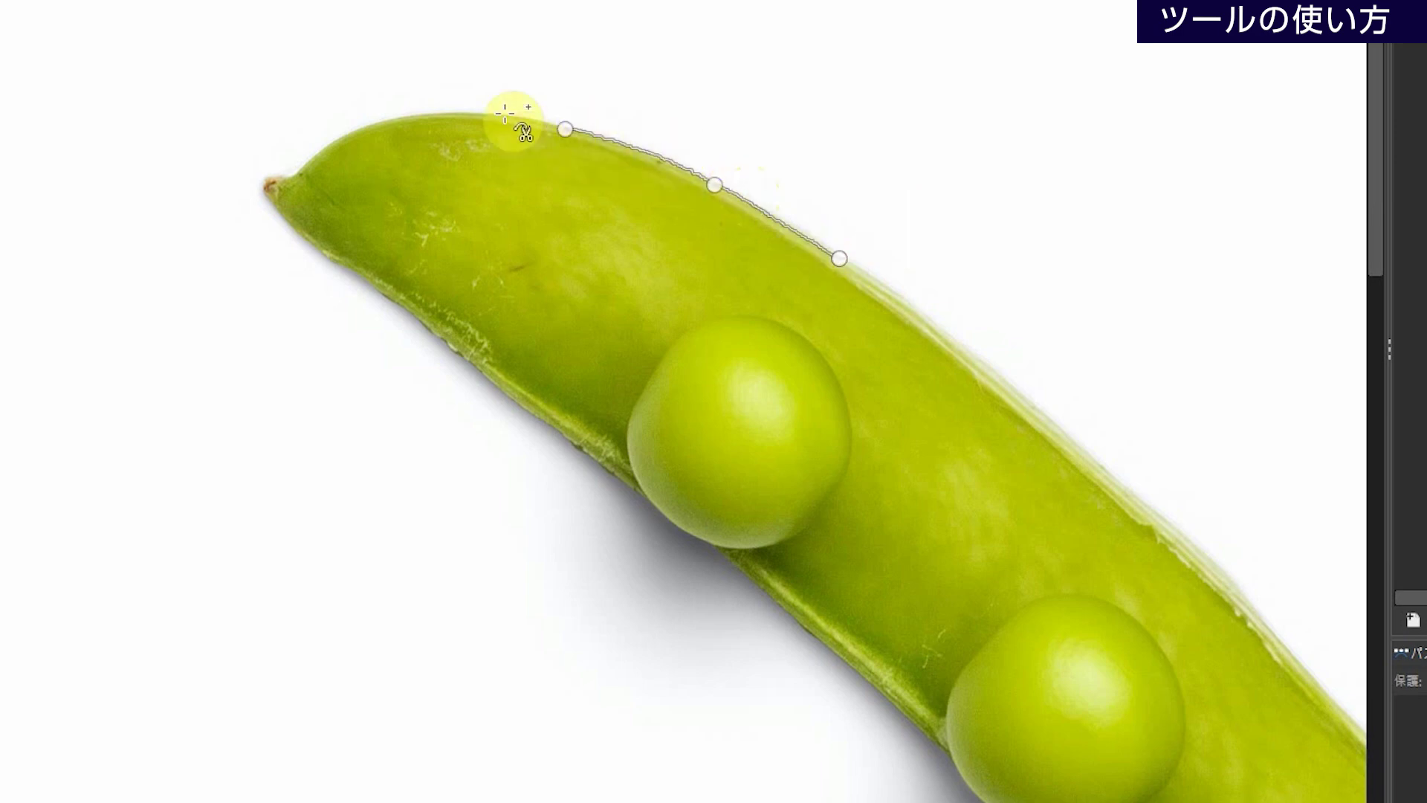
click(470, 112)
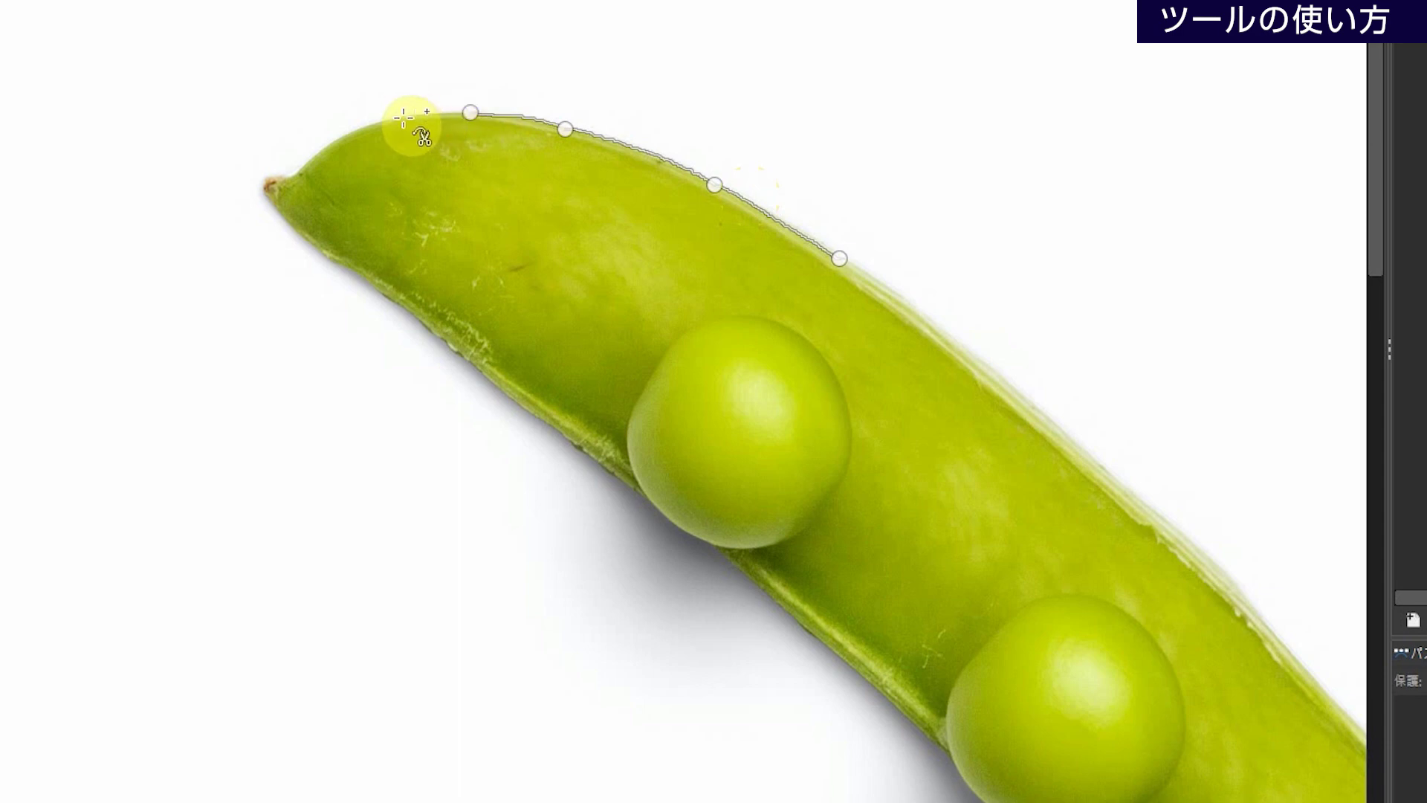
click(401, 117)
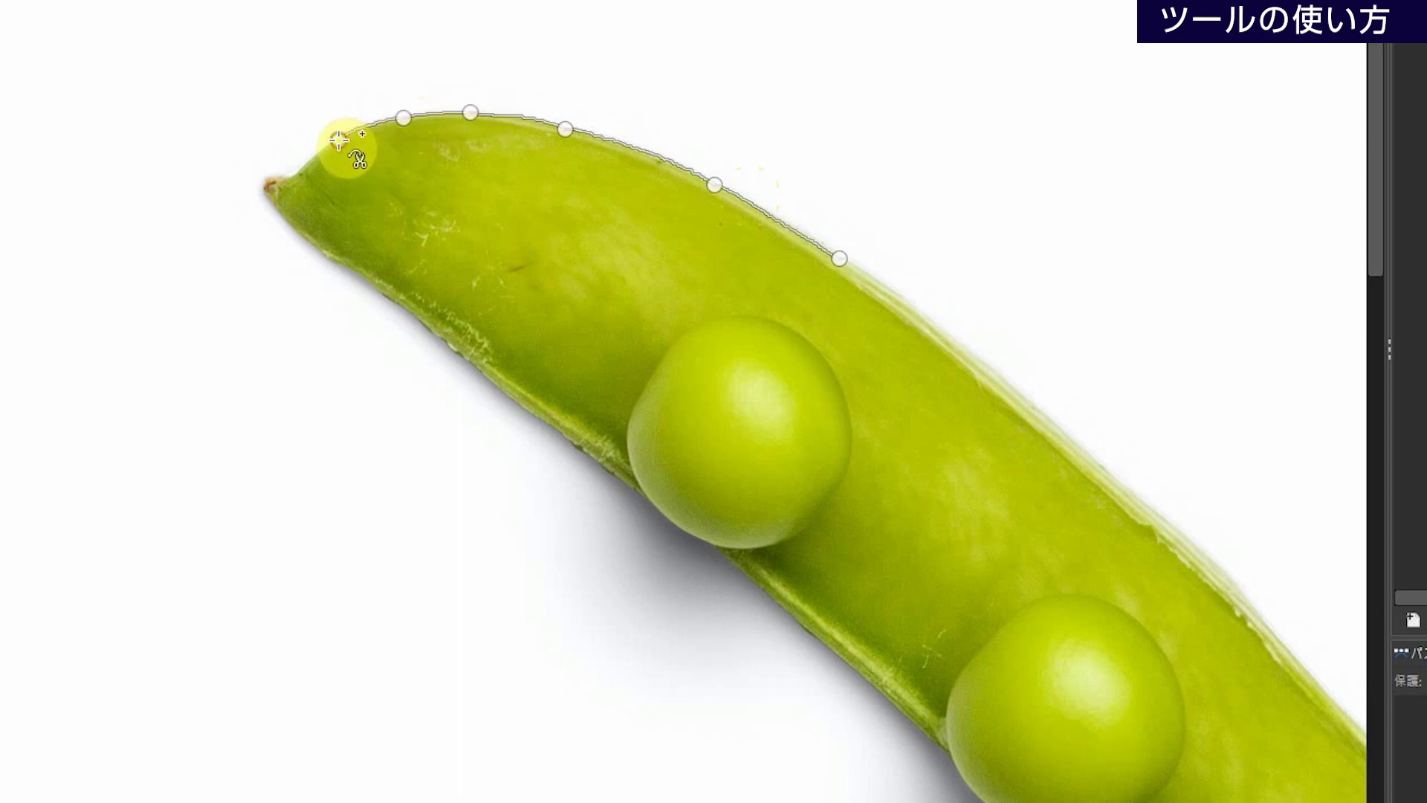
click(337, 140)
click(300, 174)
click(269, 180)
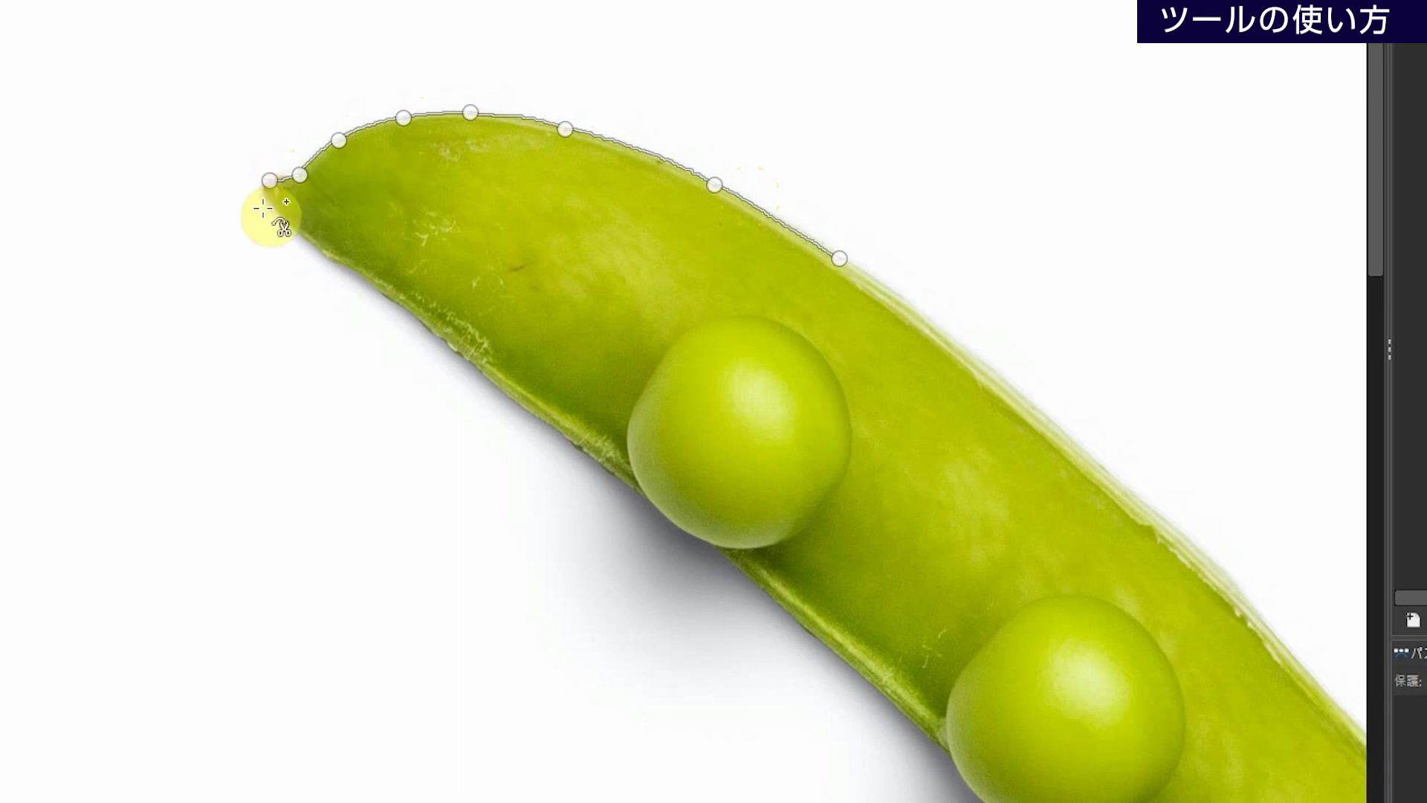
- Continue the scissors outline along the pod's lower edge and around the first pea, cross the pod, and close the path at its starting point
click(270, 205)
click(345, 270)
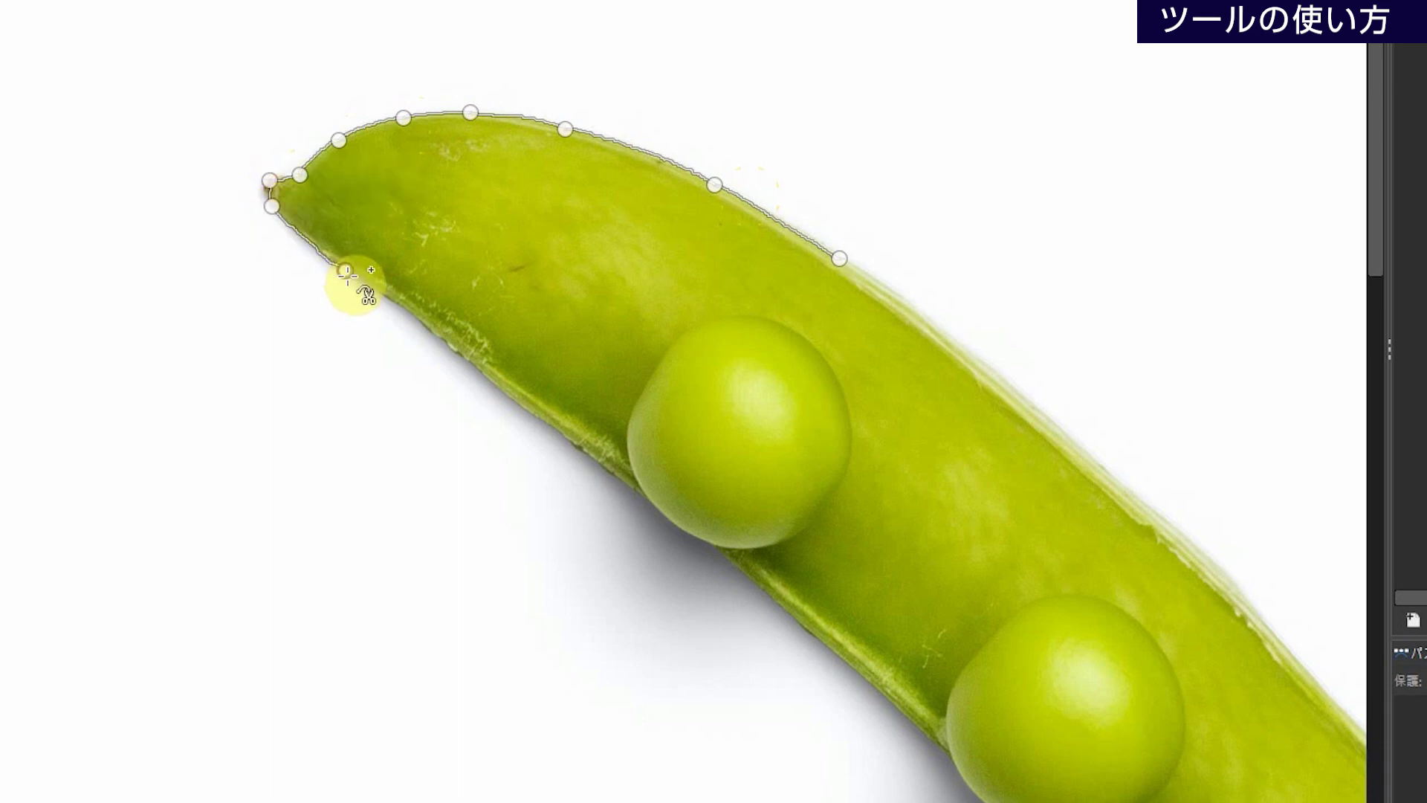
click(489, 379)
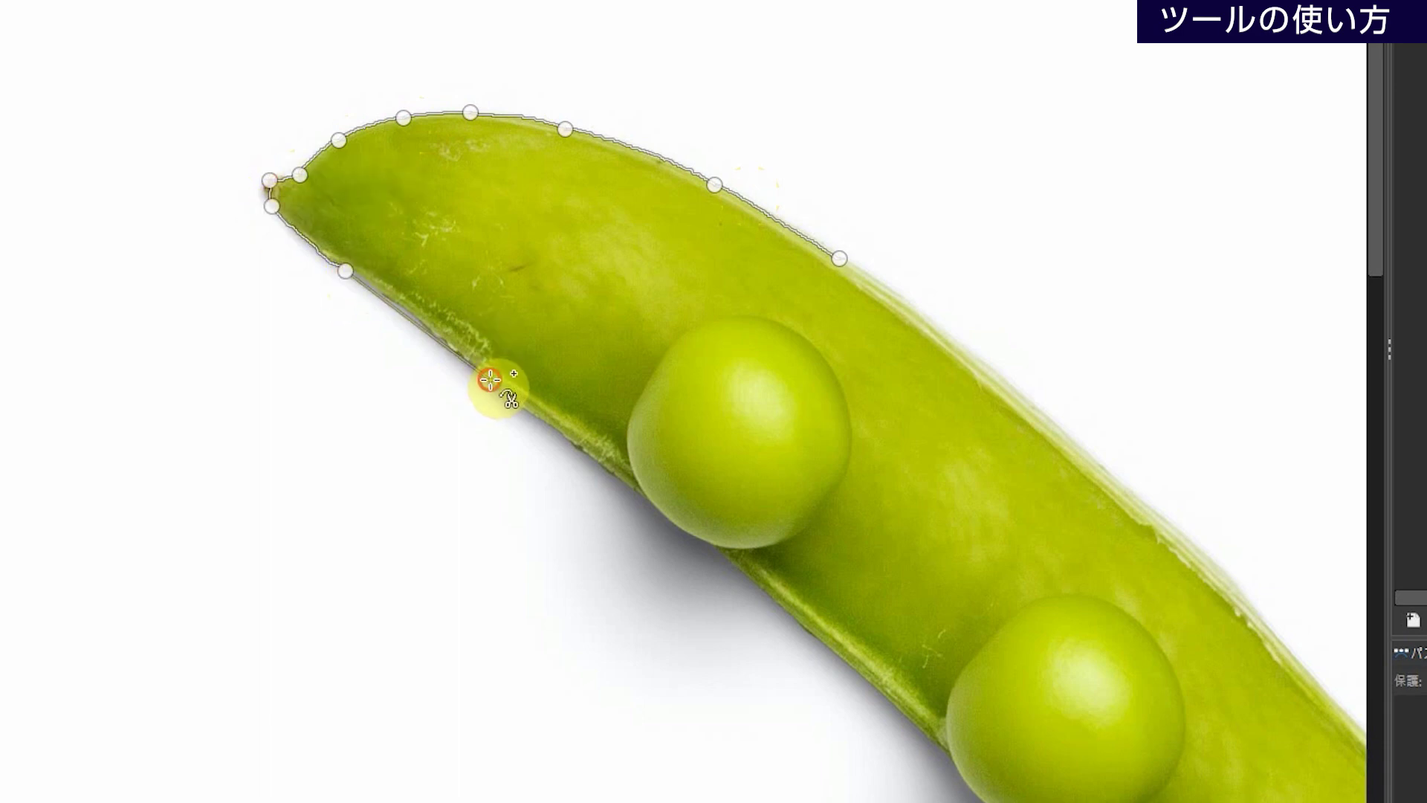
click(569, 432)
click(632, 473)
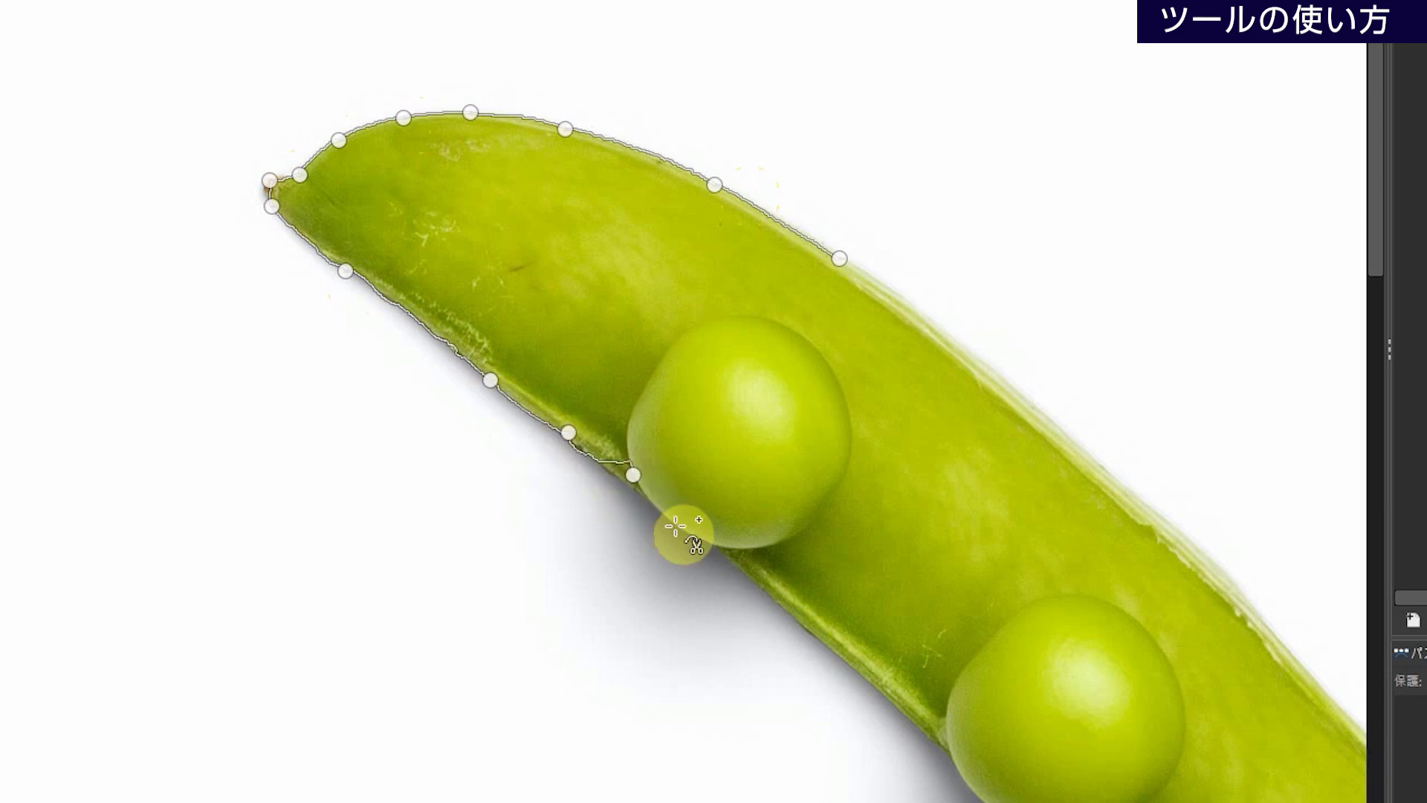
click(684, 532)
click(750, 552)
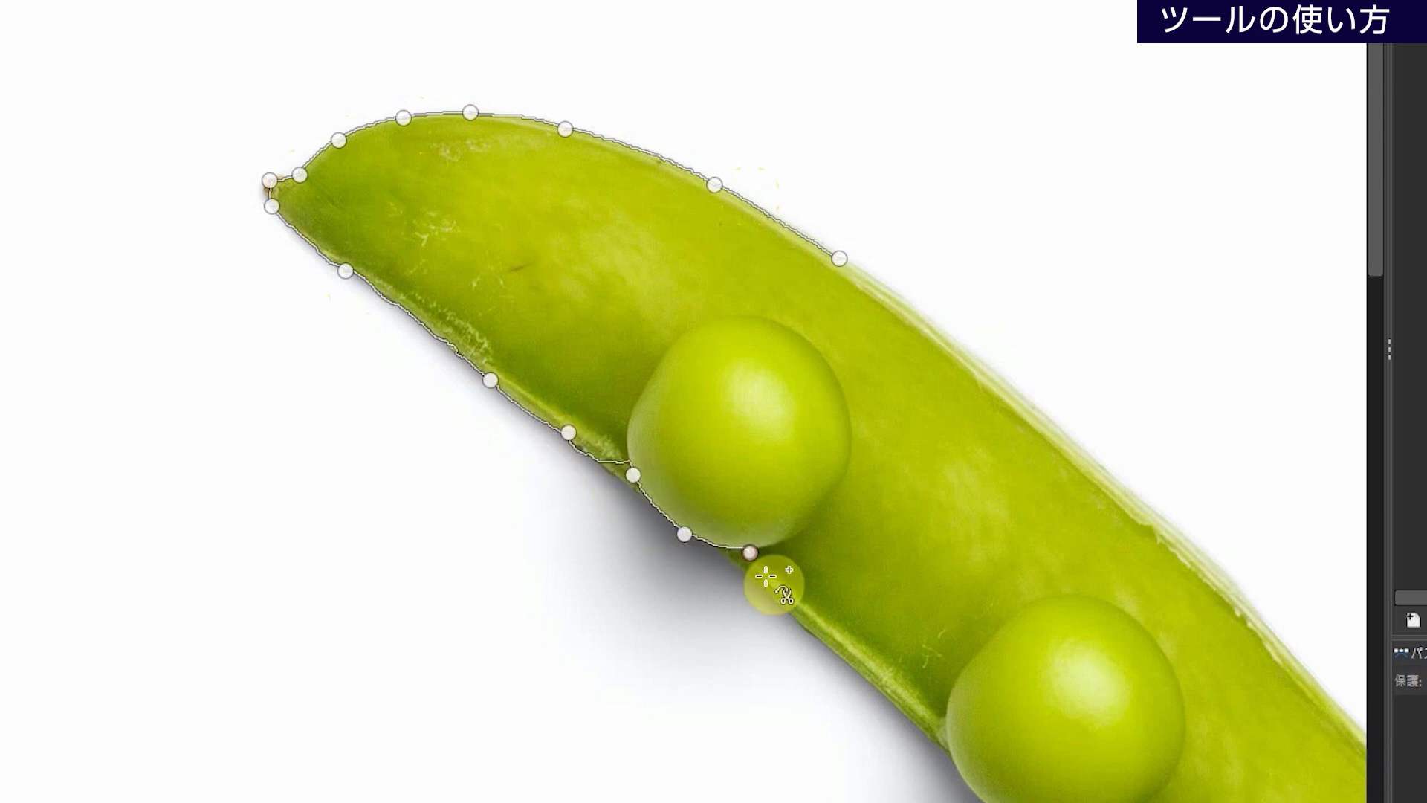
click(849, 660)
click(1082, 451)
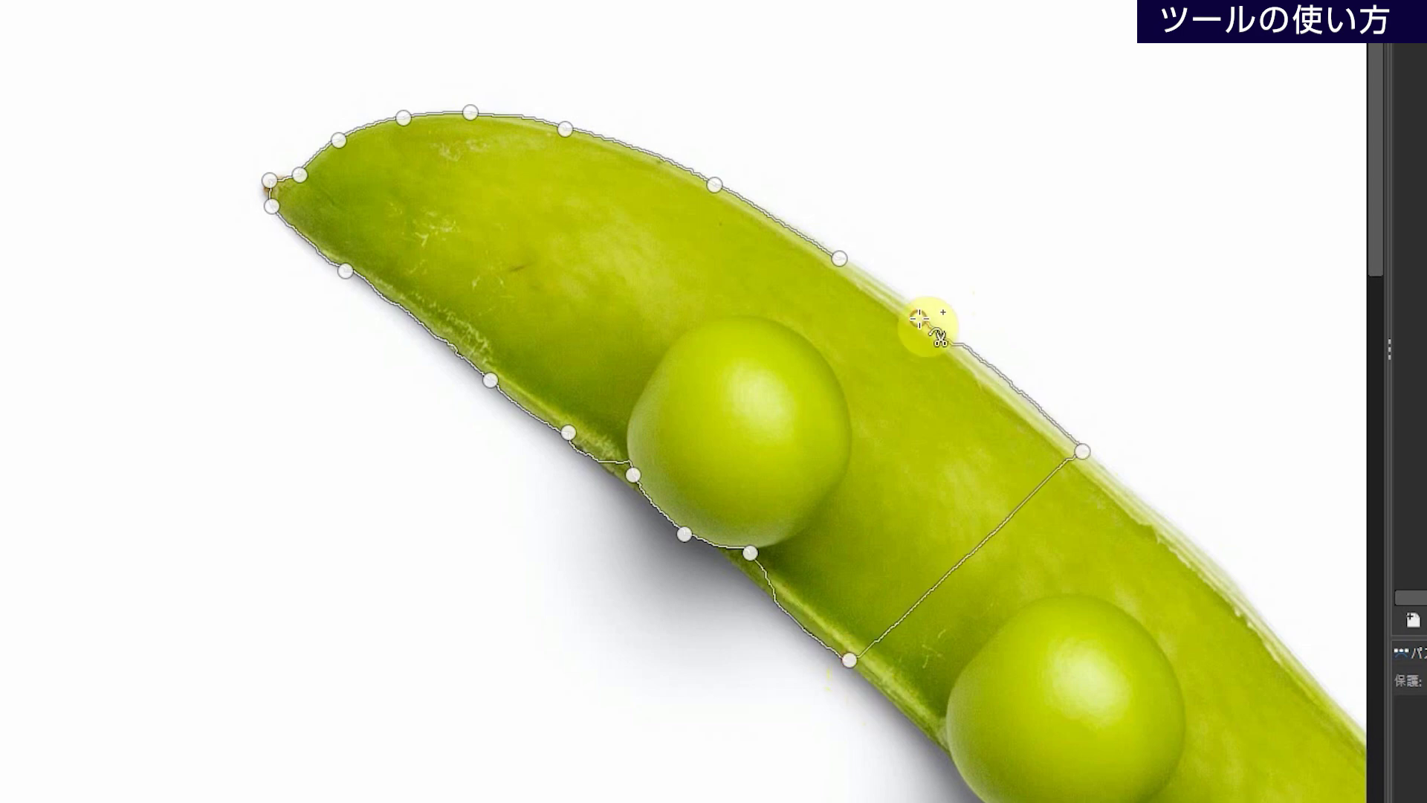
click(919, 319)
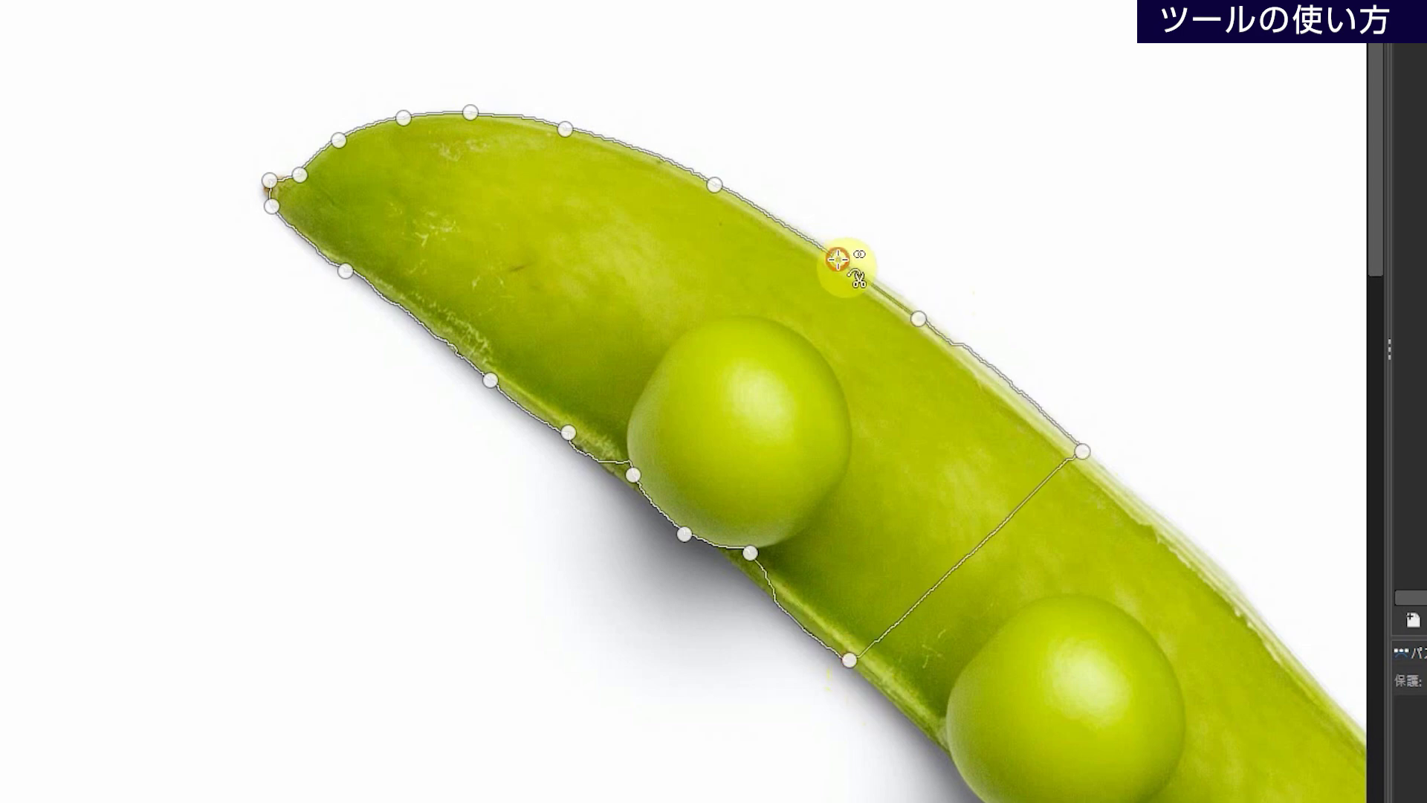
click(838, 259)
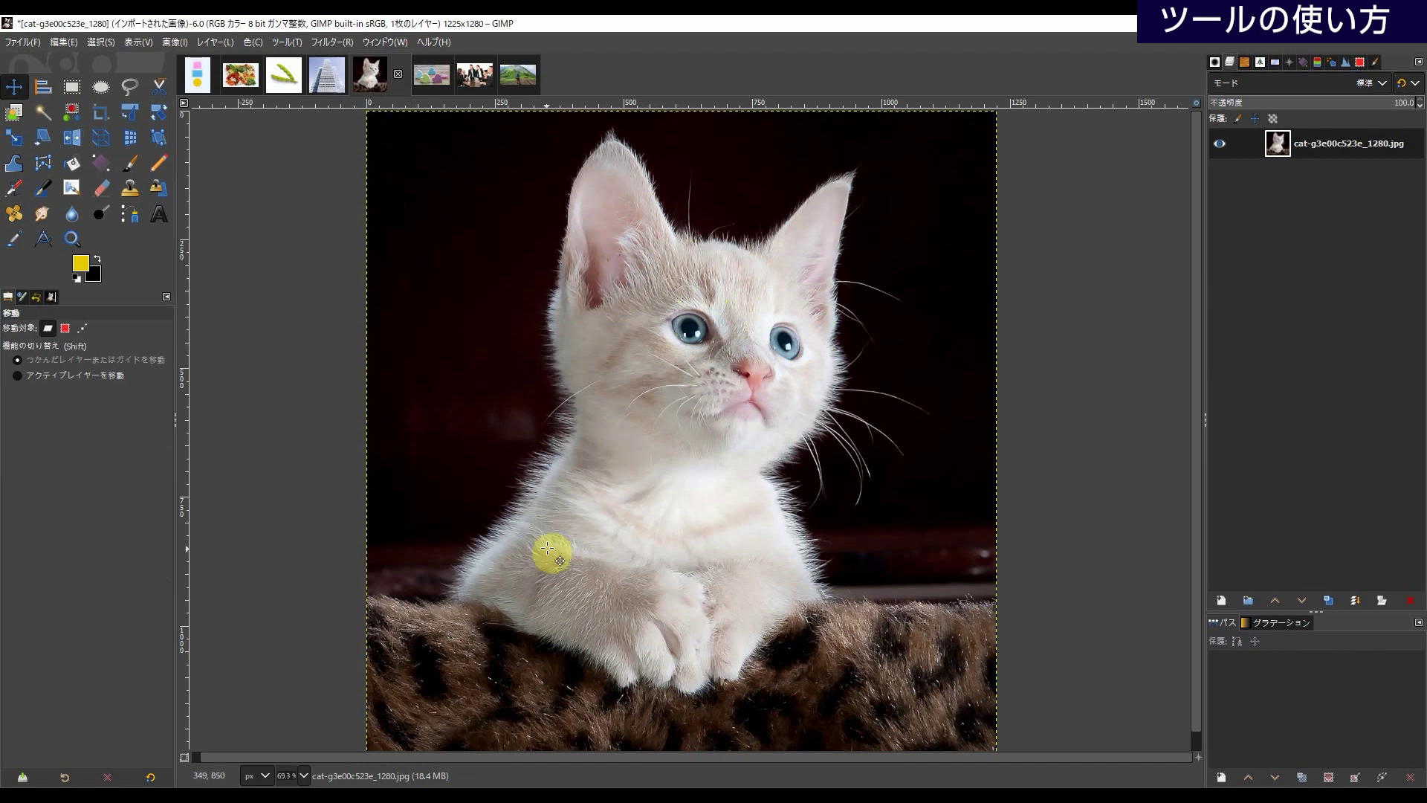
- Select the kitten with Foreground Select, using a rough freehand outline around it and a foreground stroke just inside its contour
click(16, 115)
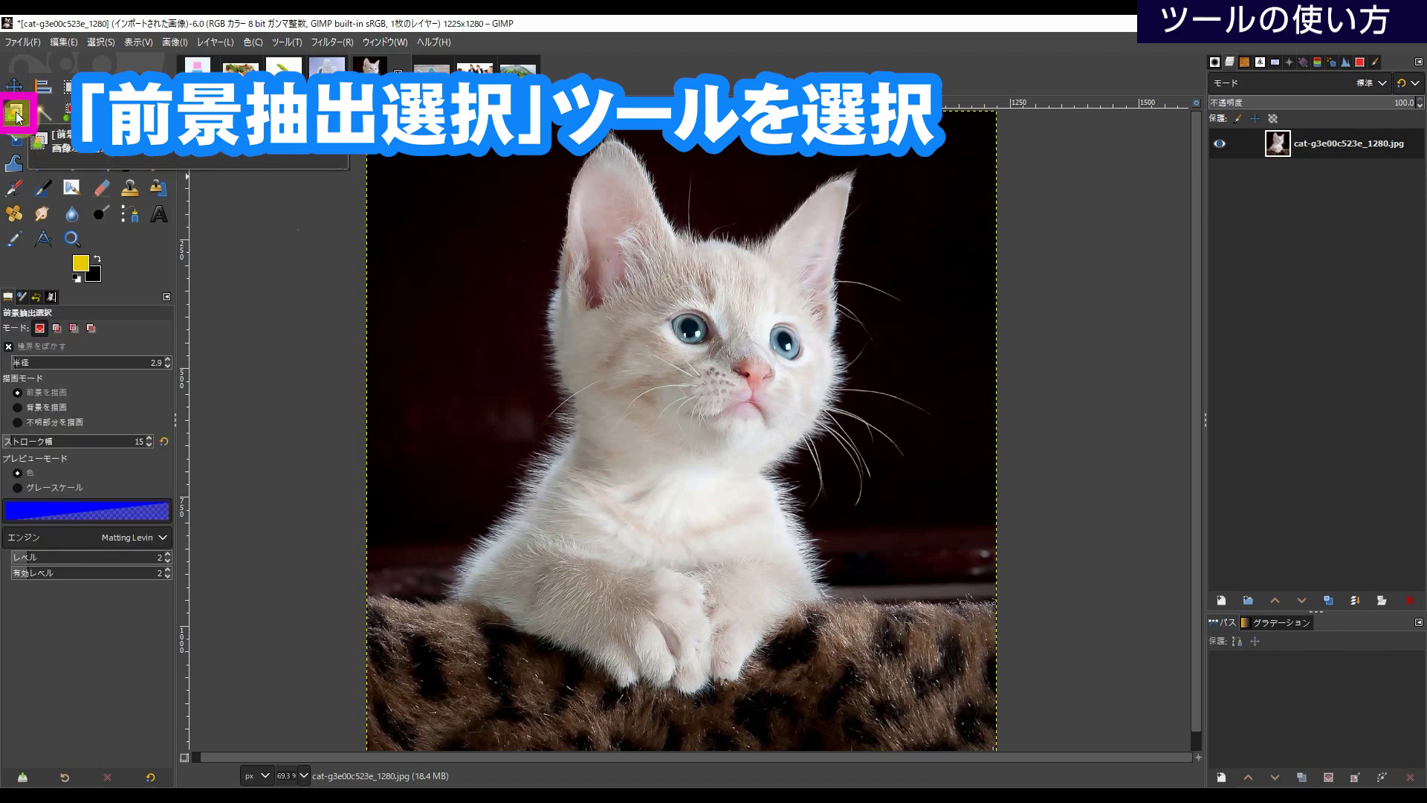
drag(602, 134, 558, 218)
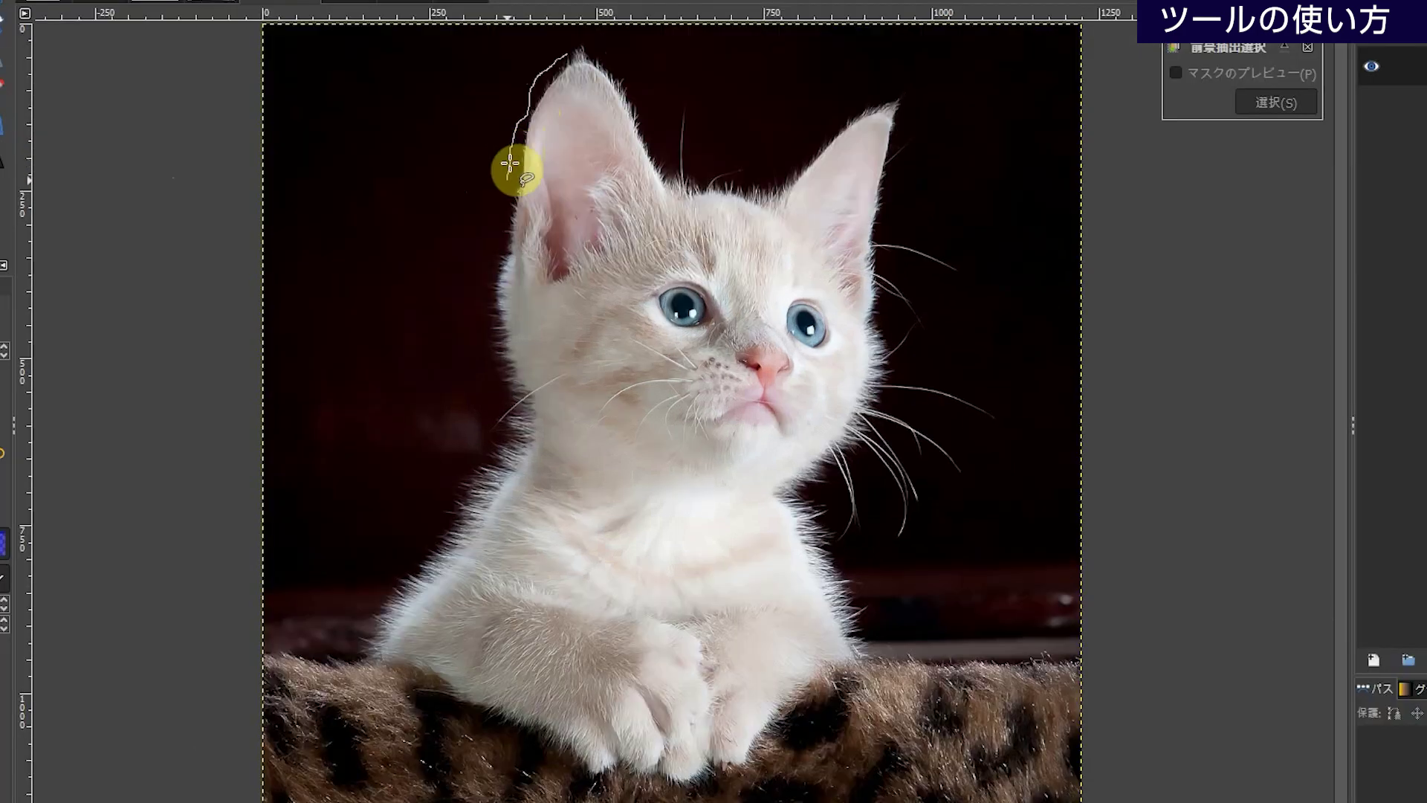
mouse_move(510, 163)
mouse_down()
mouse_move(485, 273)
mouse_move(489, 426)
mouse_move(377, 592)
mouse_move(357, 660)
mouse_move(378, 690)
mouse_move(470, 717)
mouse_move(579, 780)
mouse_move(673, 793)
mouse_move(771, 780)
mouse_move(808, 714)
mouse_move(877, 680)
mouse_move(880, 657)
mouse_move(831, 487)
mouse_up()
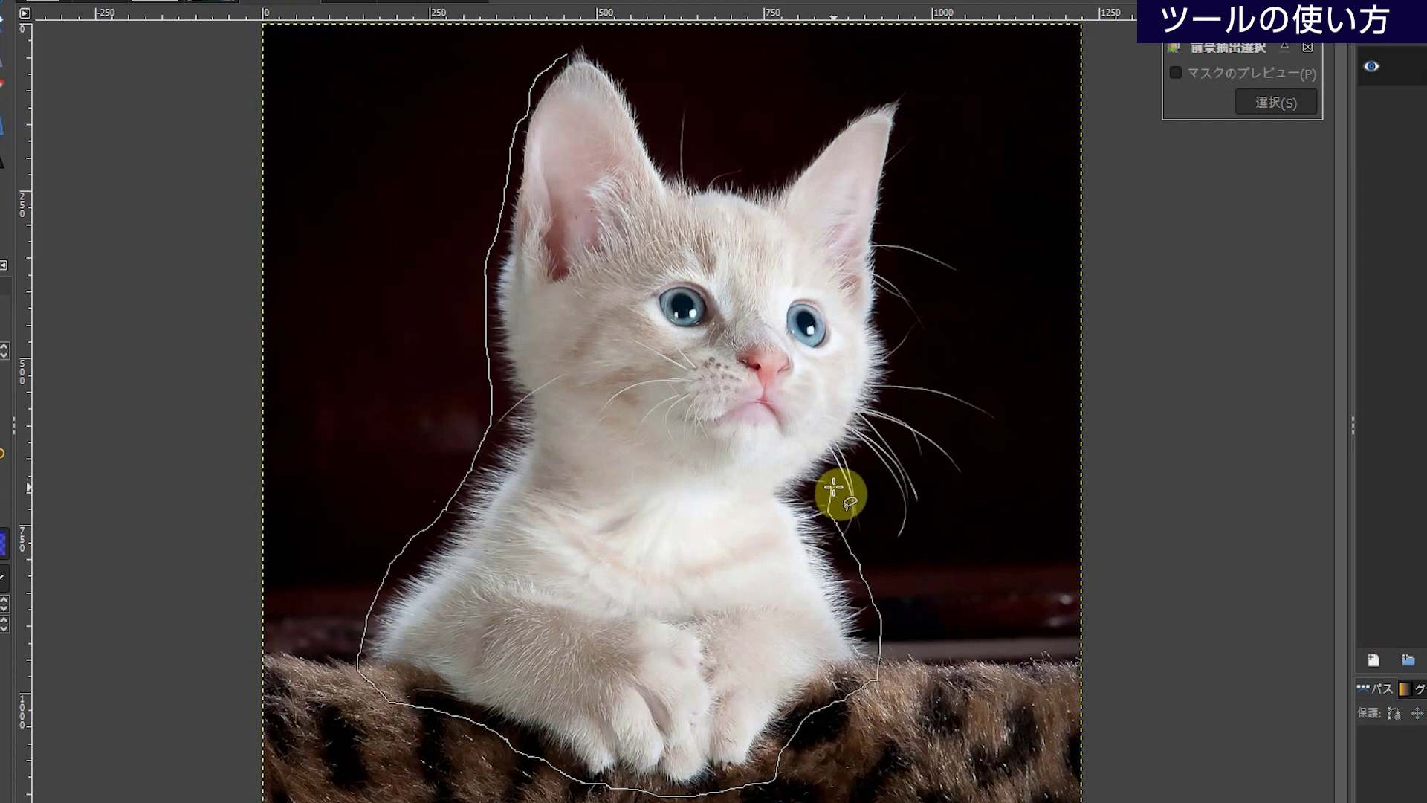
mouse_move(834, 489)
mouse_down()
mouse_move(891, 416)
mouse_move(904, 372)
mouse_move(908, 90)
mouse_move(866, 105)
mouse_move(660, 99)
mouse_move(619, 62)
mouse_up()
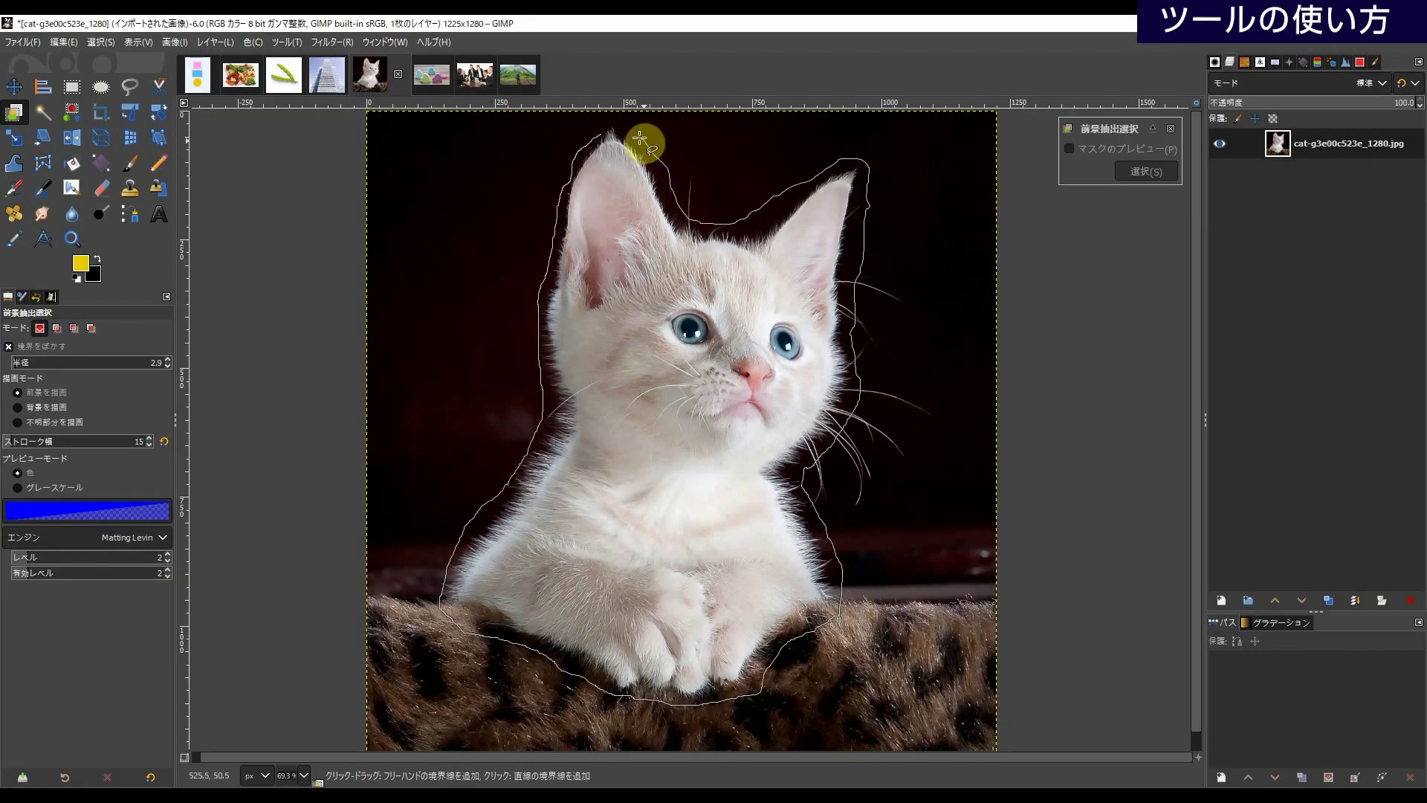
drag(640, 139, 604, 136)
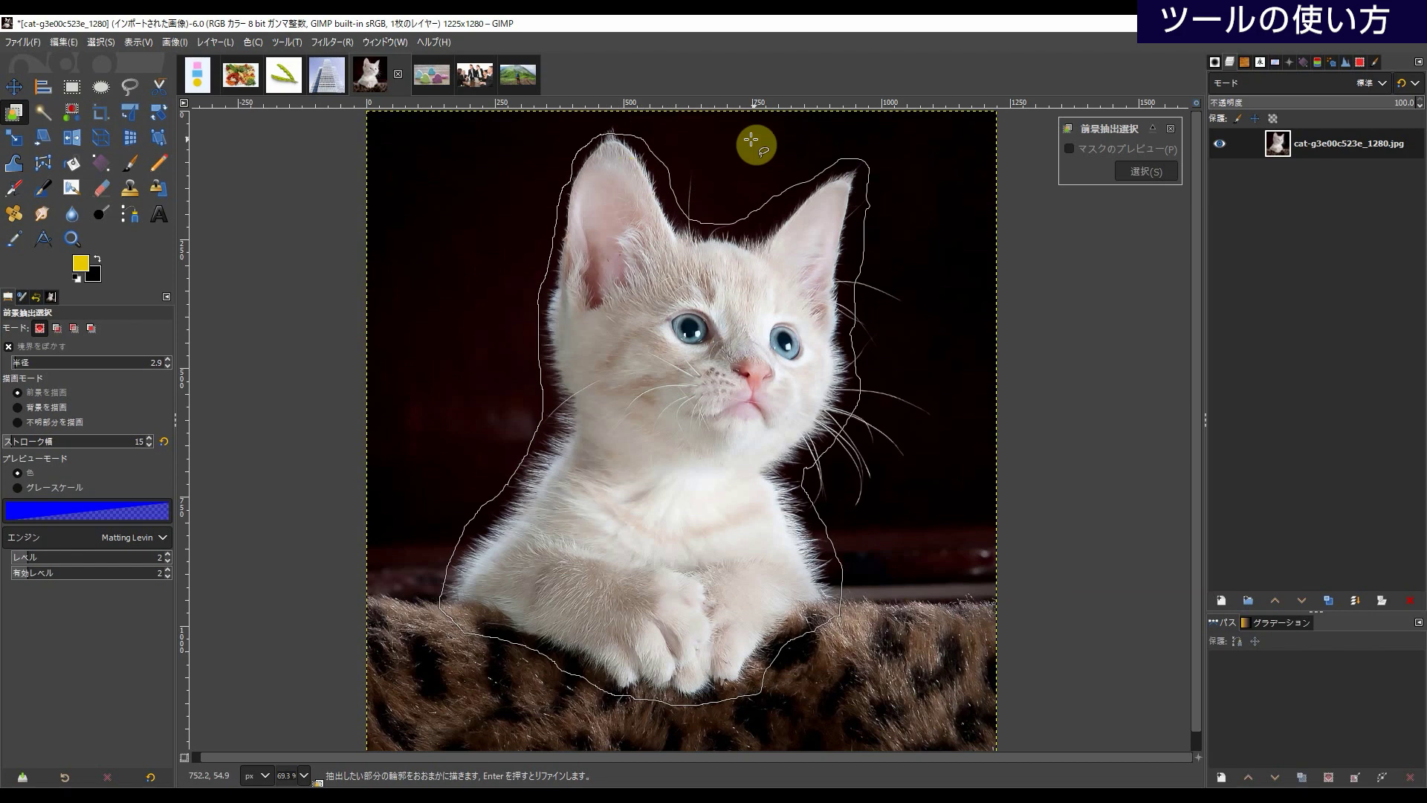
key(Return)
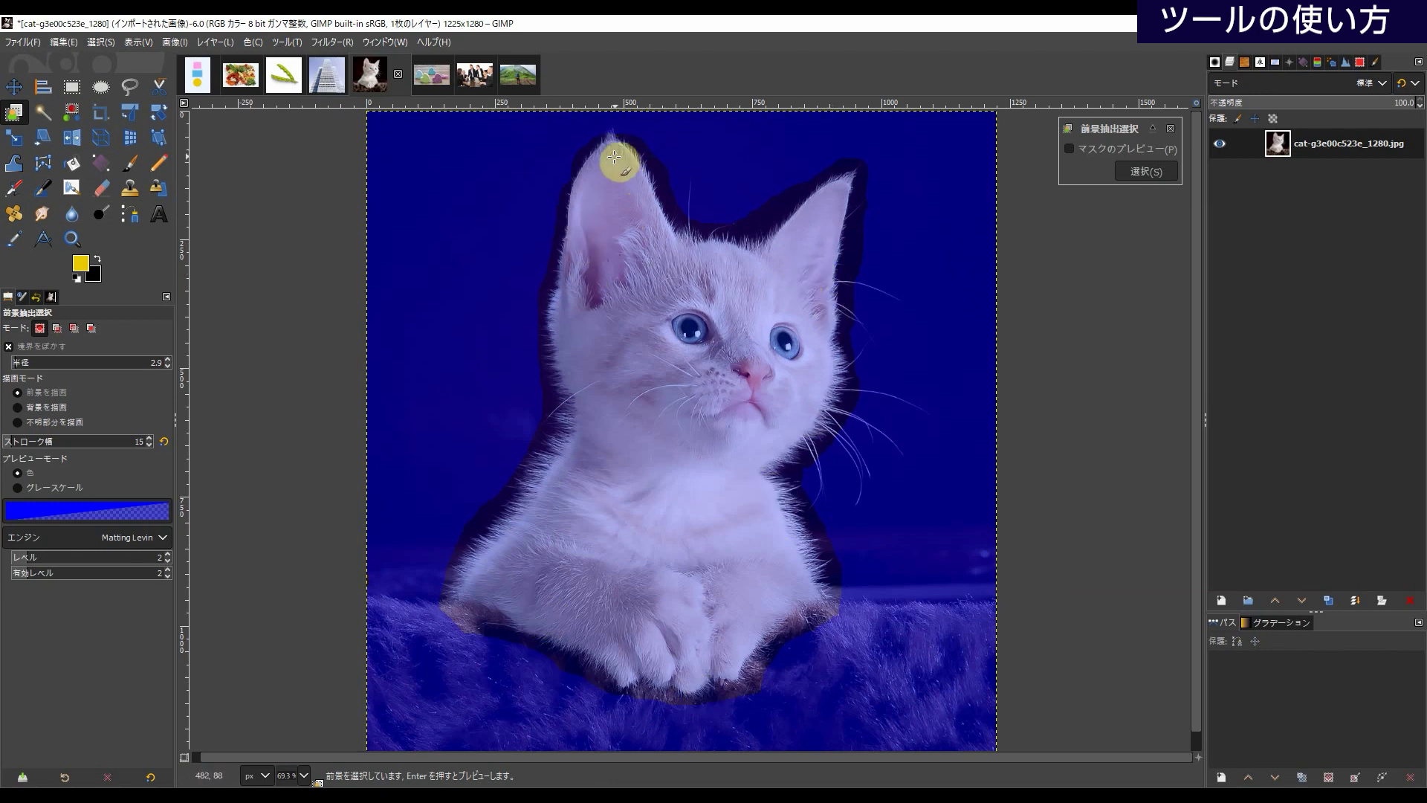
mouse_move(592, 186)
mouse_down()
mouse_move(569, 319)
mouse_move(595, 435)
mouse_move(515, 548)
mouse_move(500, 600)
mouse_move(614, 661)
mouse_move(715, 662)
mouse_move(779, 596)
mouse_move(755, 510)
mouse_move(766, 450)
mouse_move(814, 373)
mouse_move(837, 200)
mouse_move(773, 263)
mouse_move(688, 265)
mouse_move(611, 149)
mouse_up()
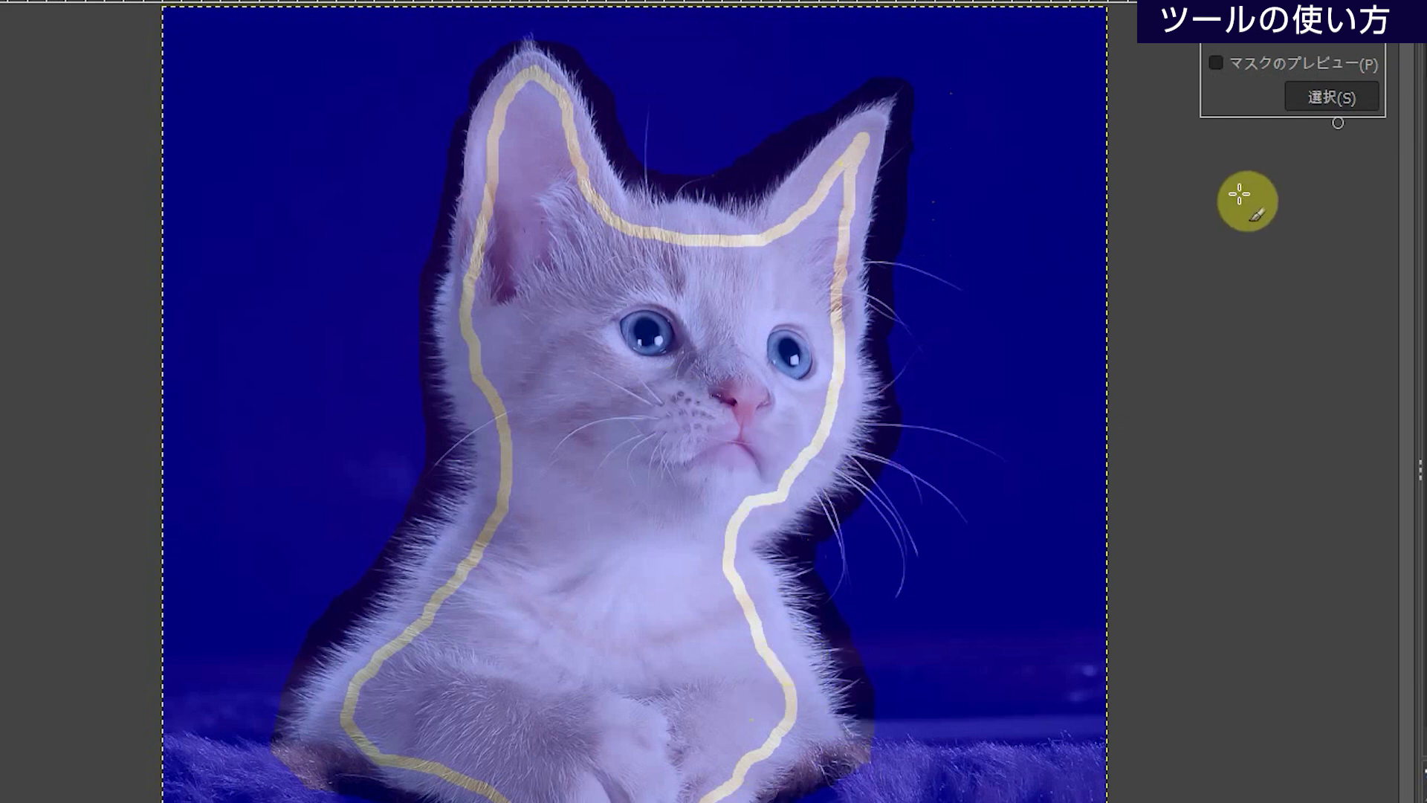
click(1320, 100)
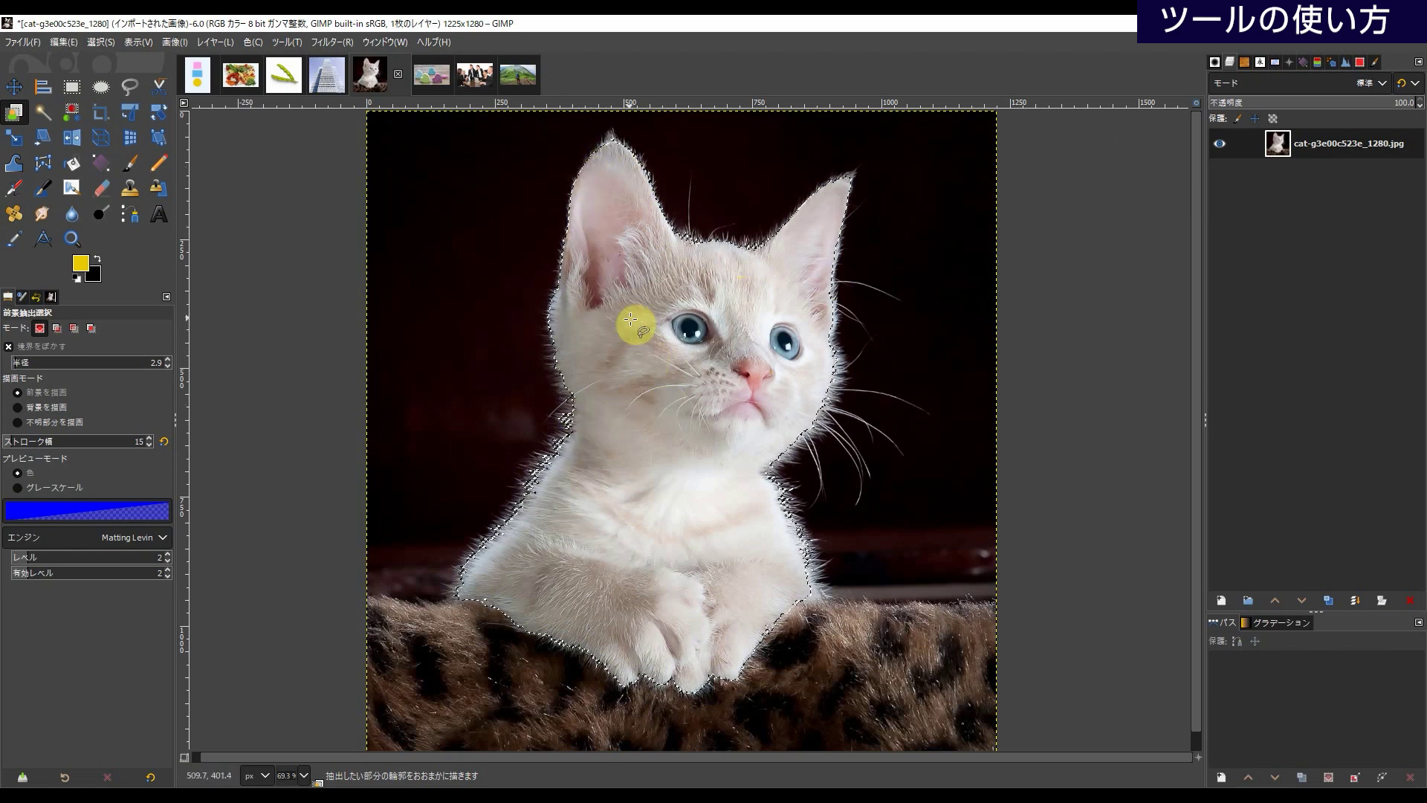
- Copy and paste the selected kitten onto its own new layer, and hide the original cat-g3e00c523e_1280.jpg layer
right_click(638, 282)
mouse_move(676, 327)
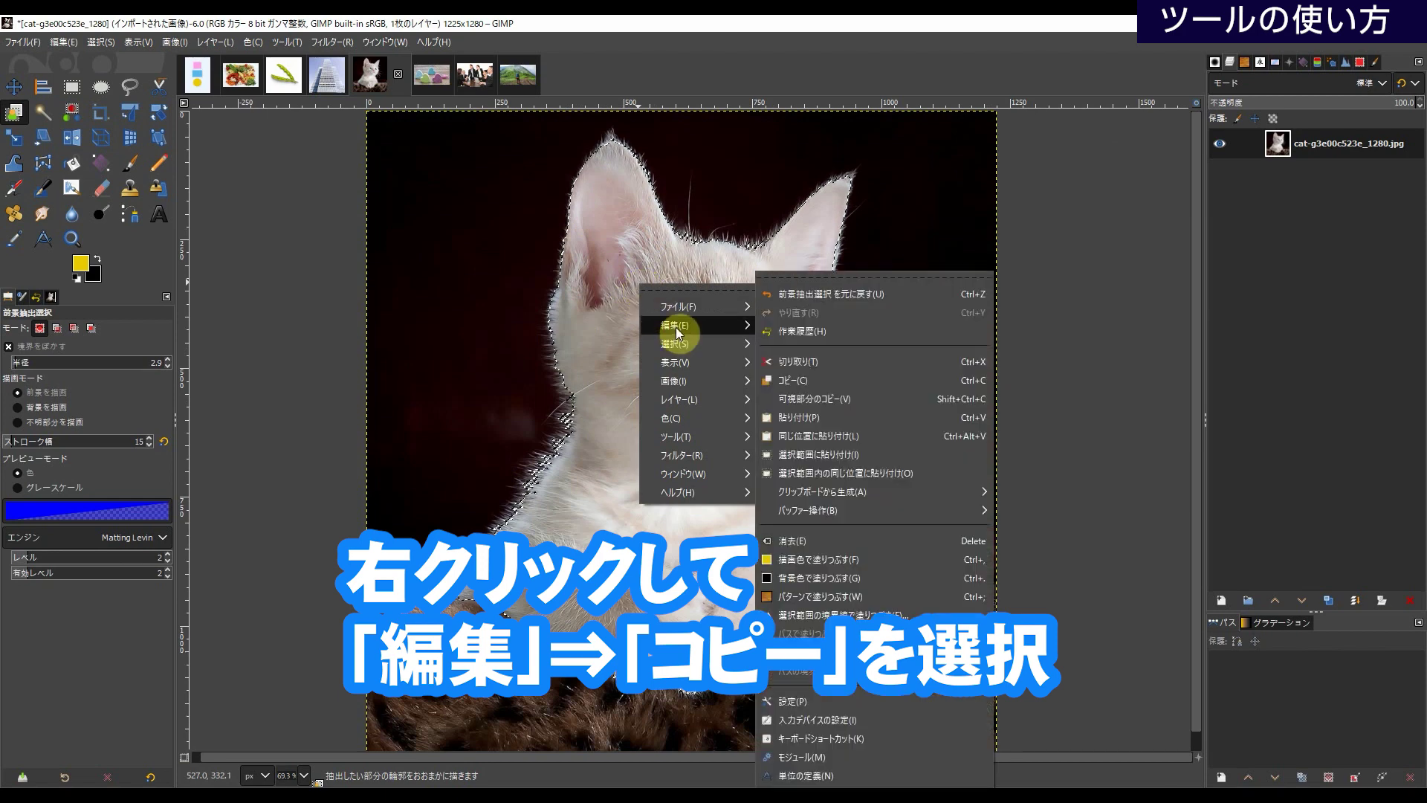
click(810, 382)
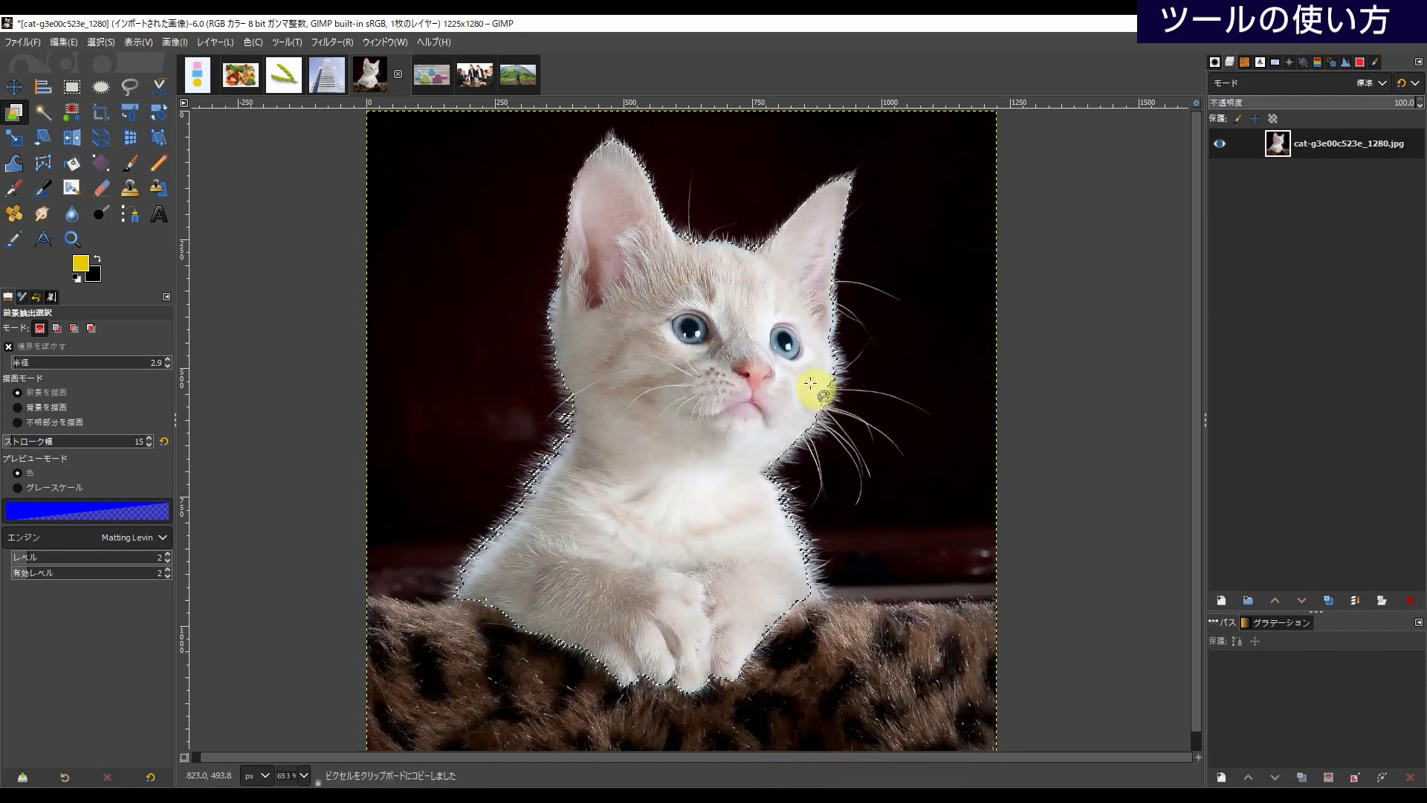
right_click(652, 263)
mouse_move(684, 308)
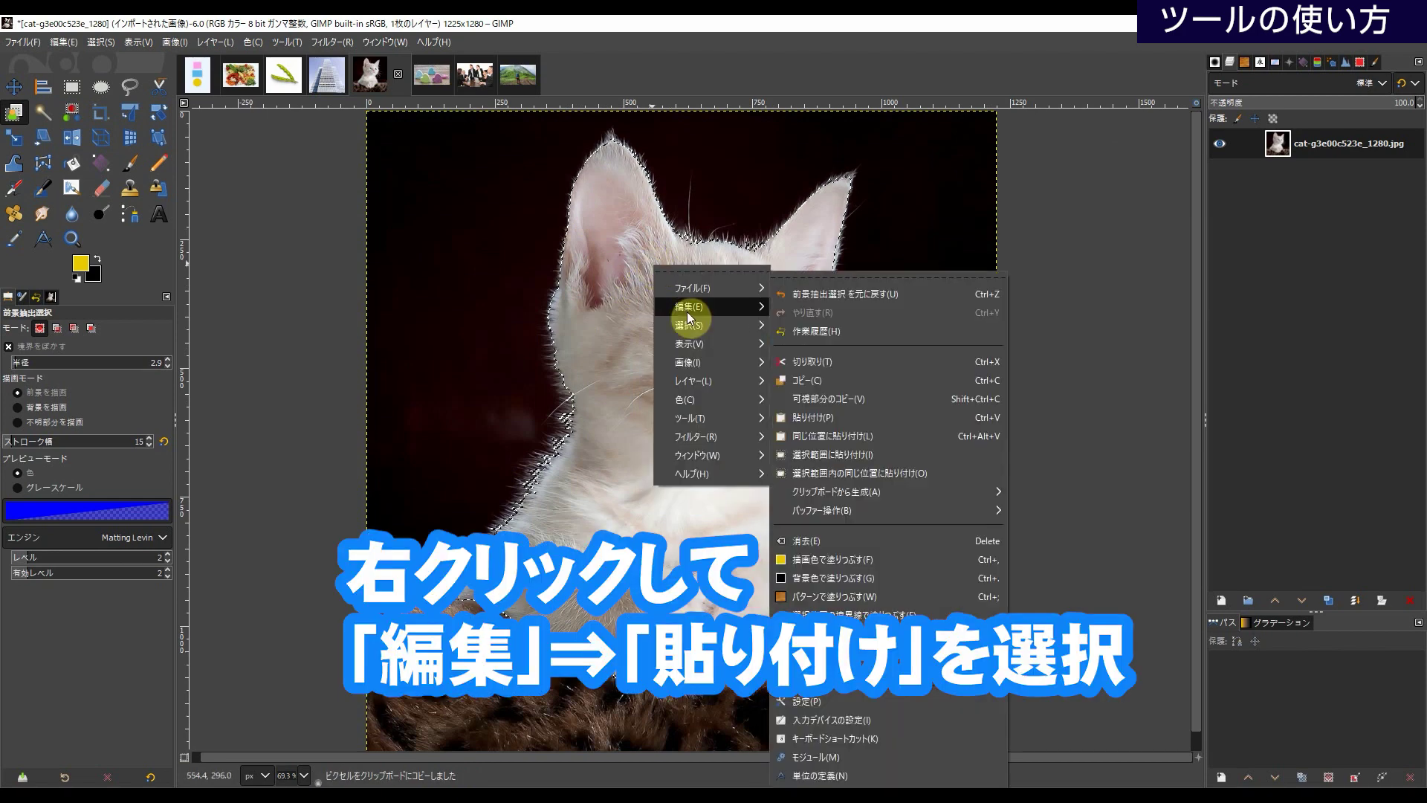
click(836, 417)
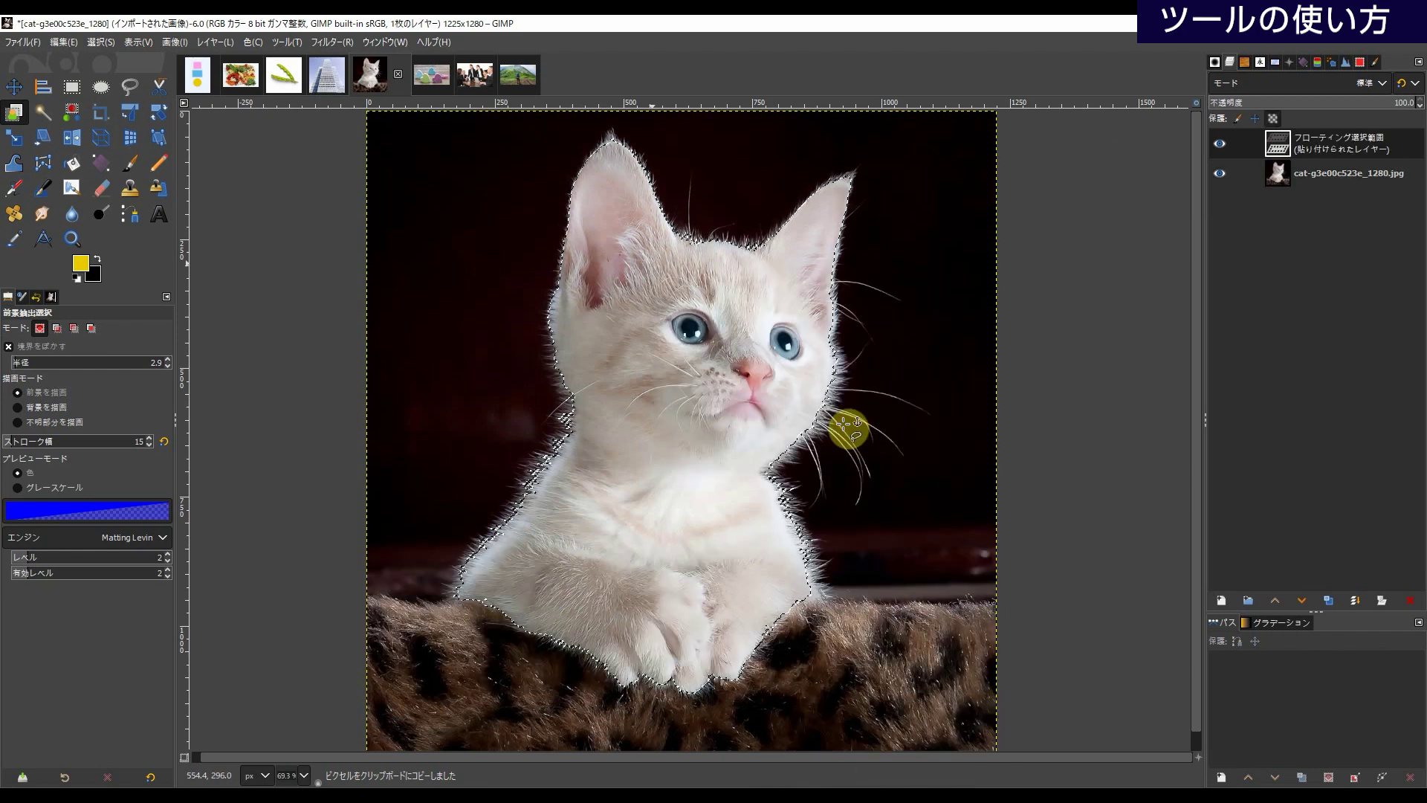
click(1221, 600)
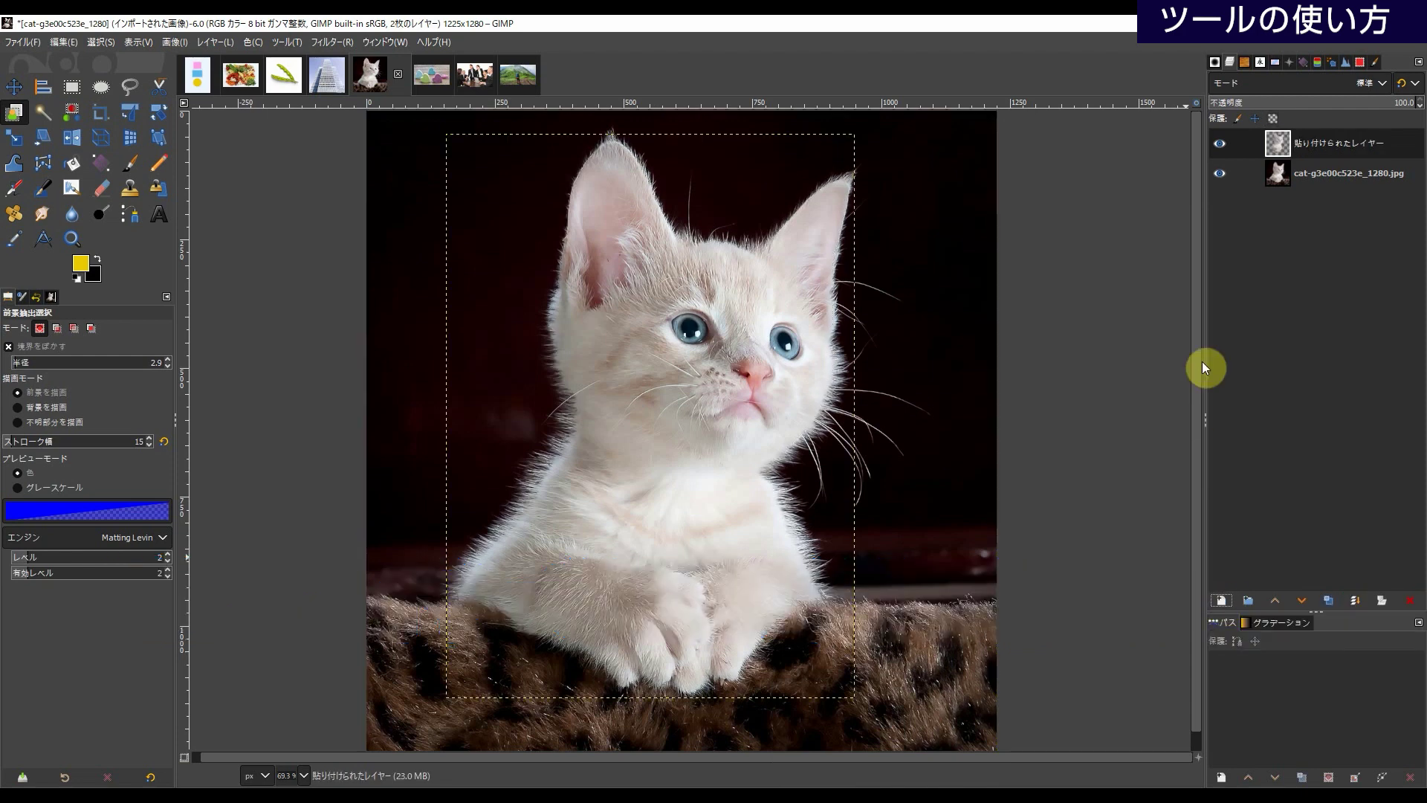
click(1273, 171)
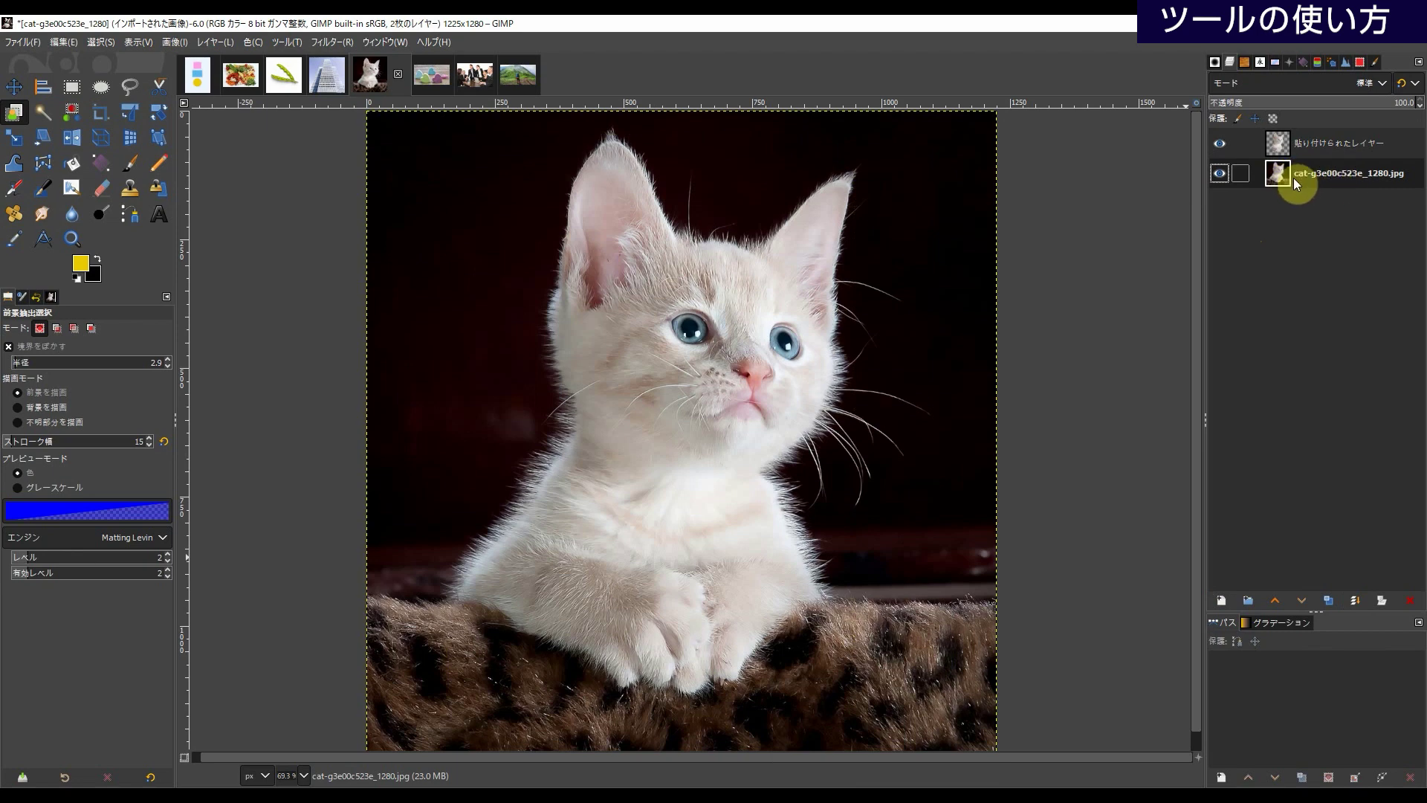
click(1220, 174)
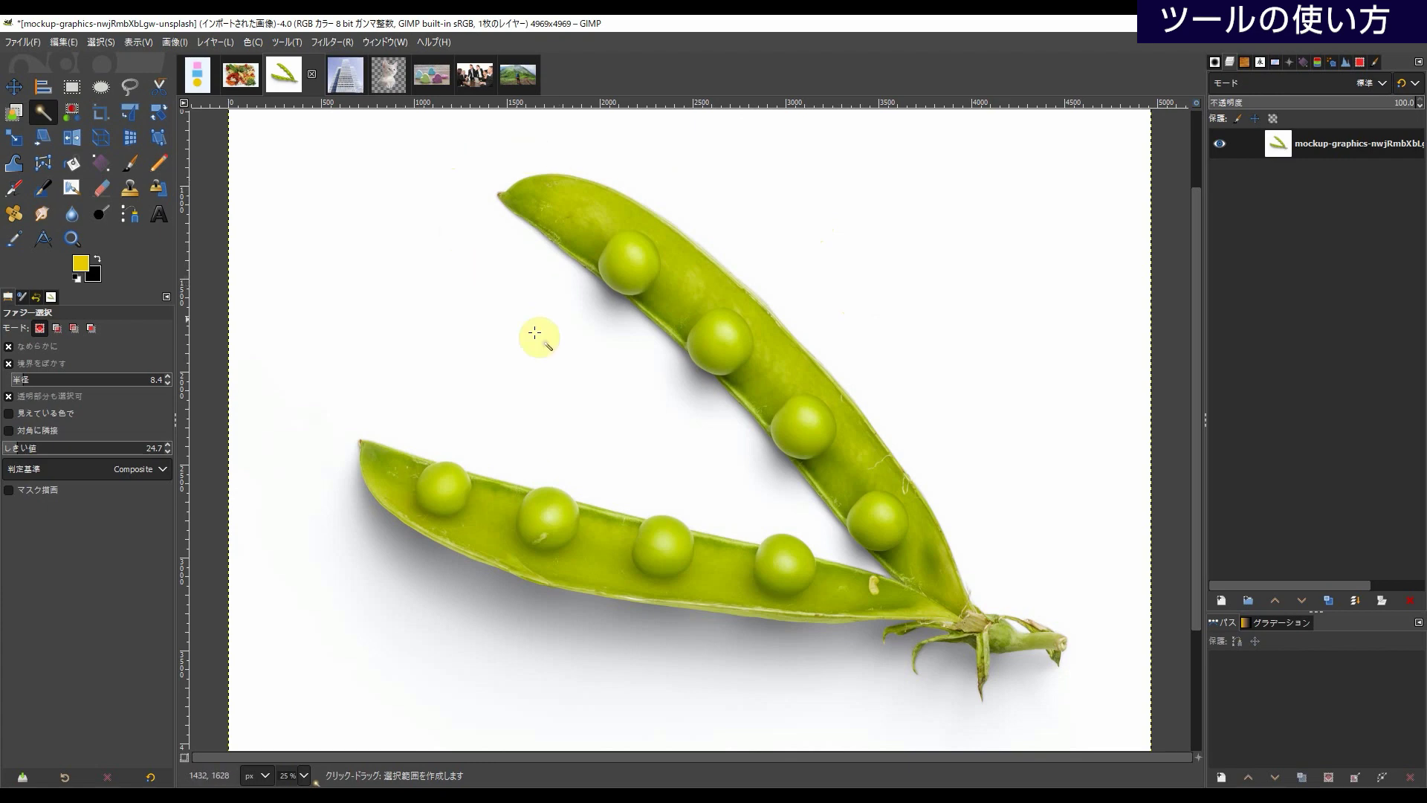
- Select the white background around the pea pods with Fuzzy Select and invert the selection
click(477, 266)
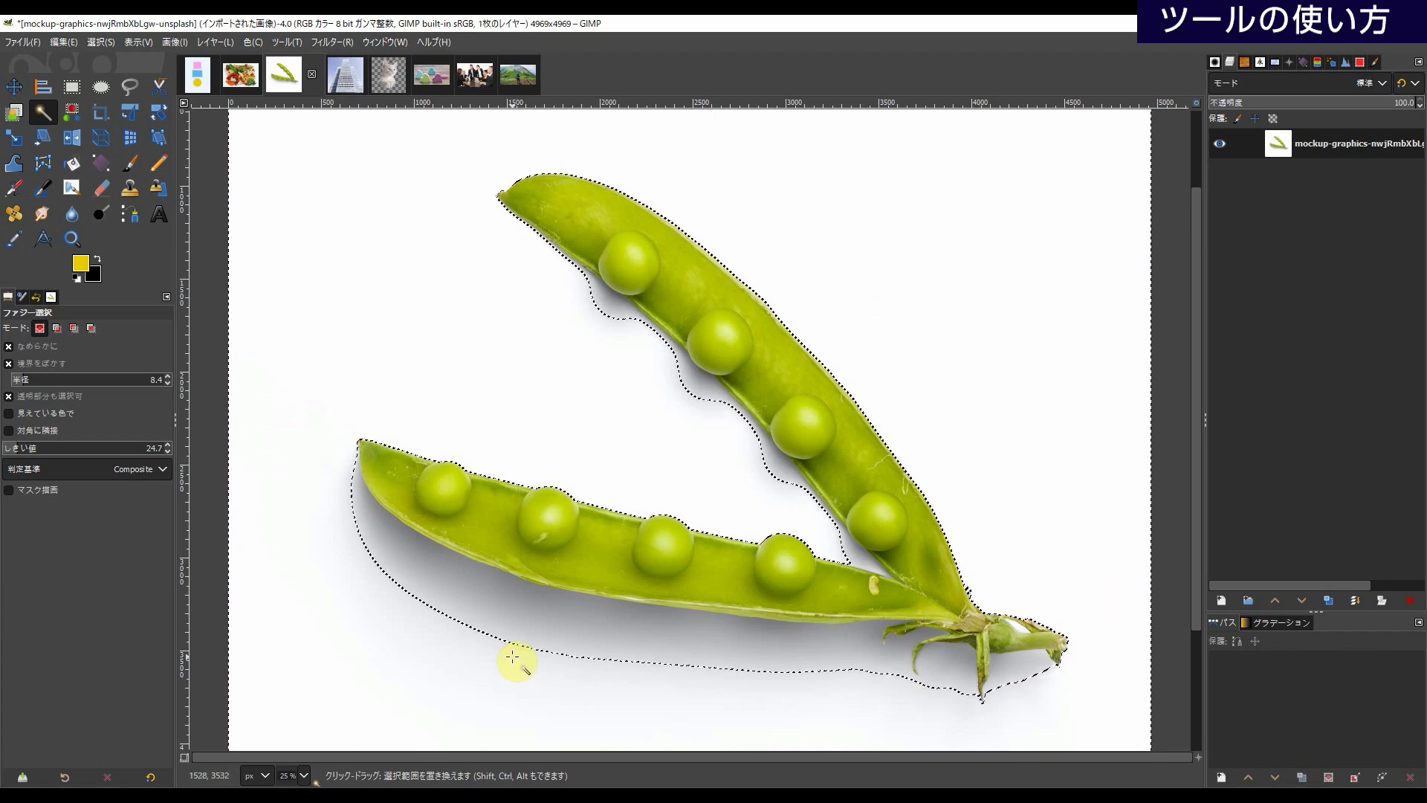
click(99, 44)
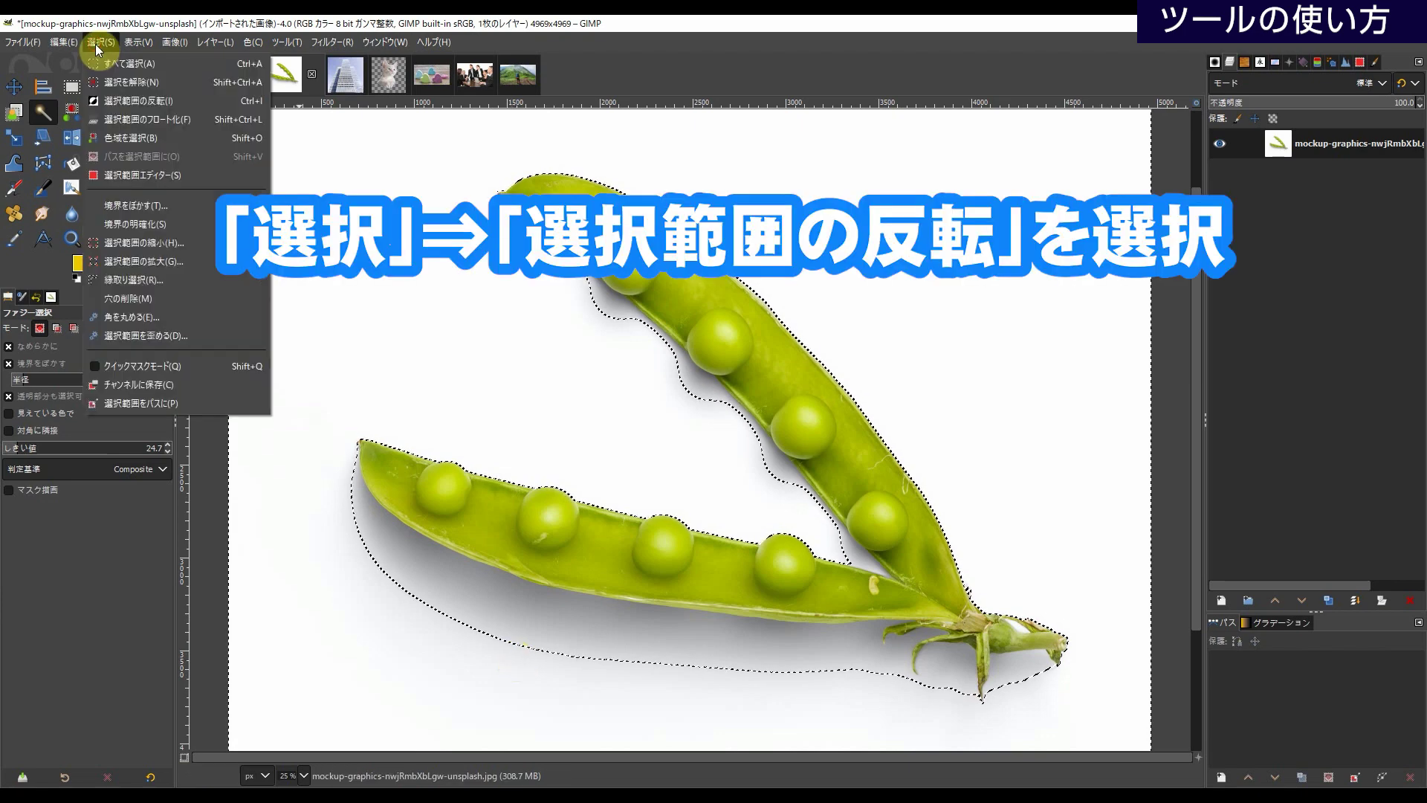
click(162, 109)
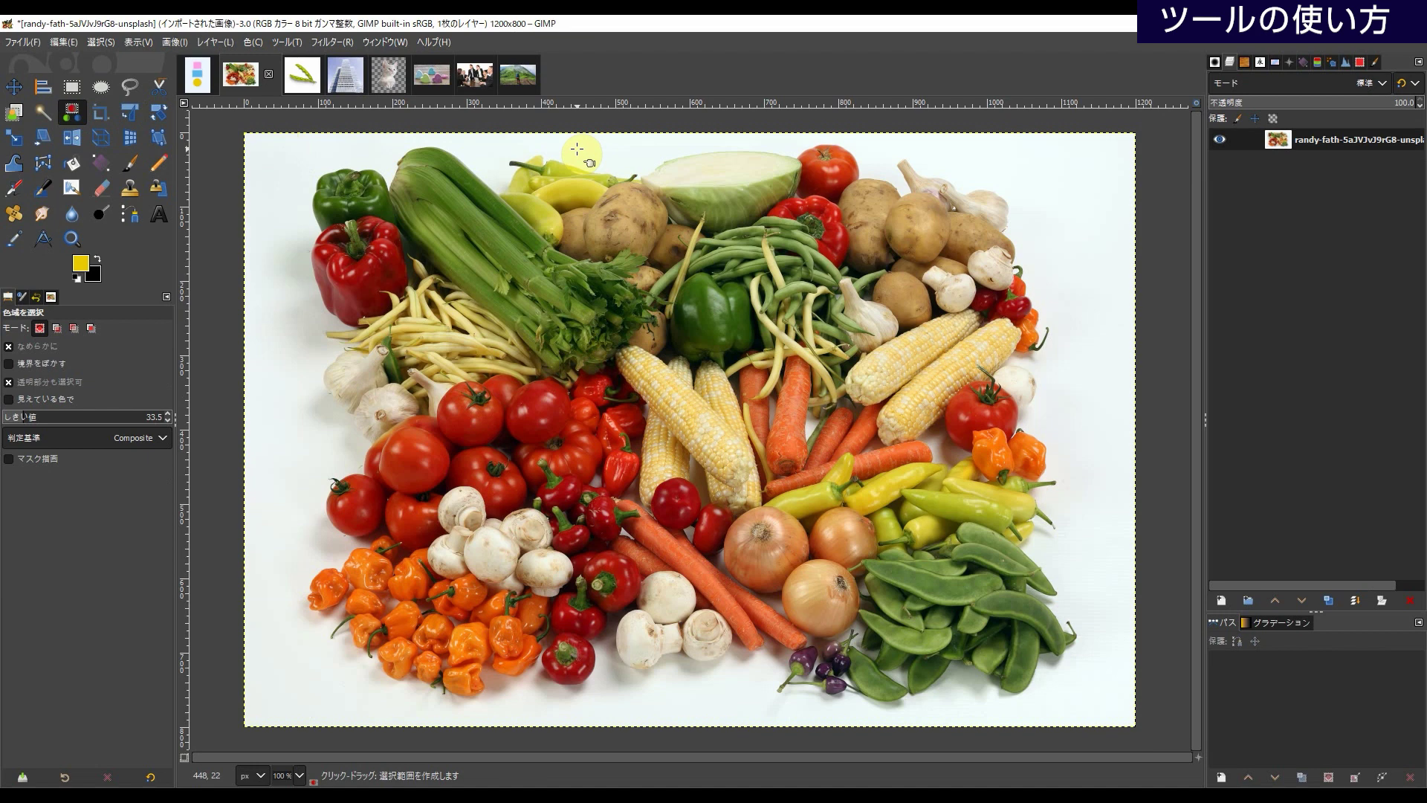
- Select the red vegetables in the photo by colour, and replace that selection with one sampled from the central green pepper
click(409, 454)
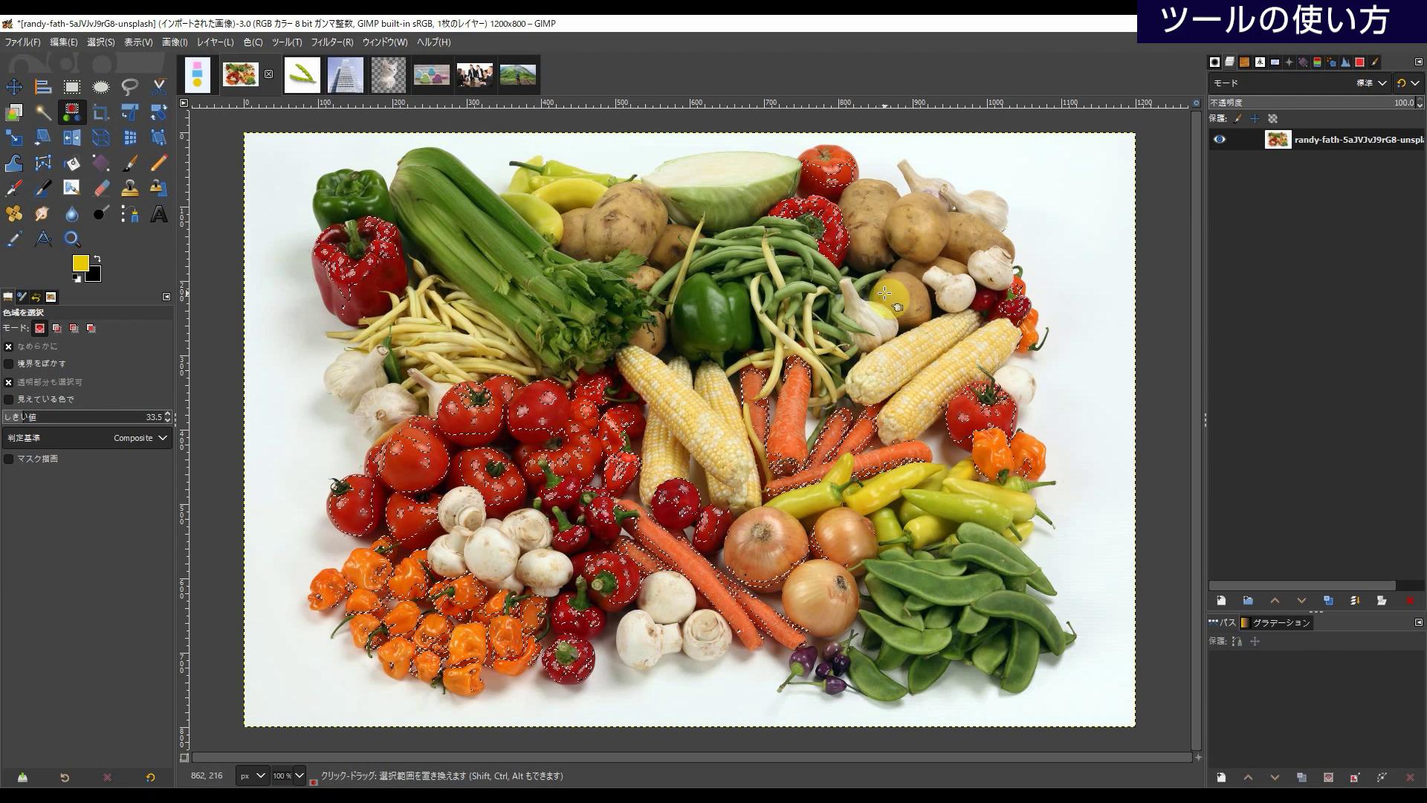
click(700, 298)
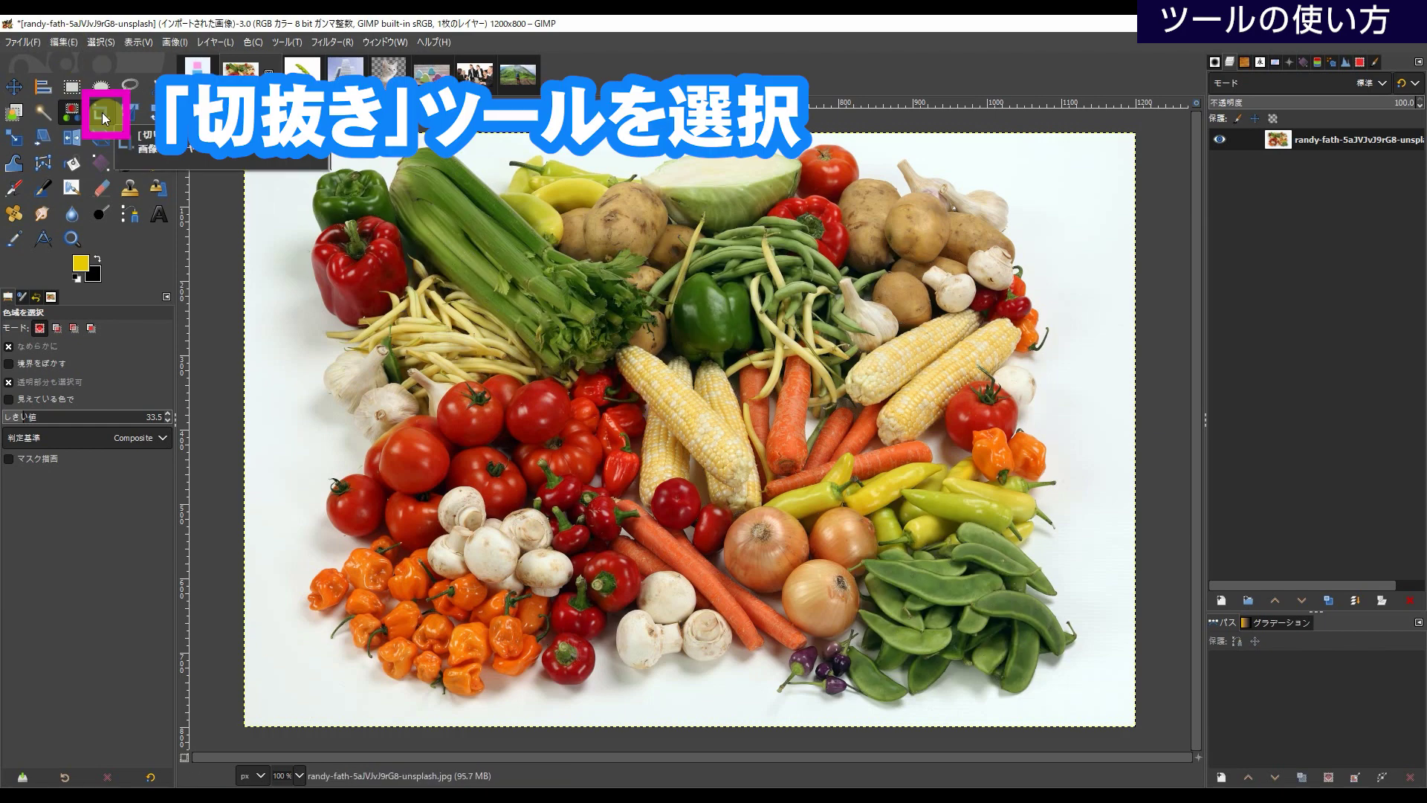
- Try to crop the image with the three shapes to an area of about 1098 × 2584 px around them
click(104, 116)
click(196, 82)
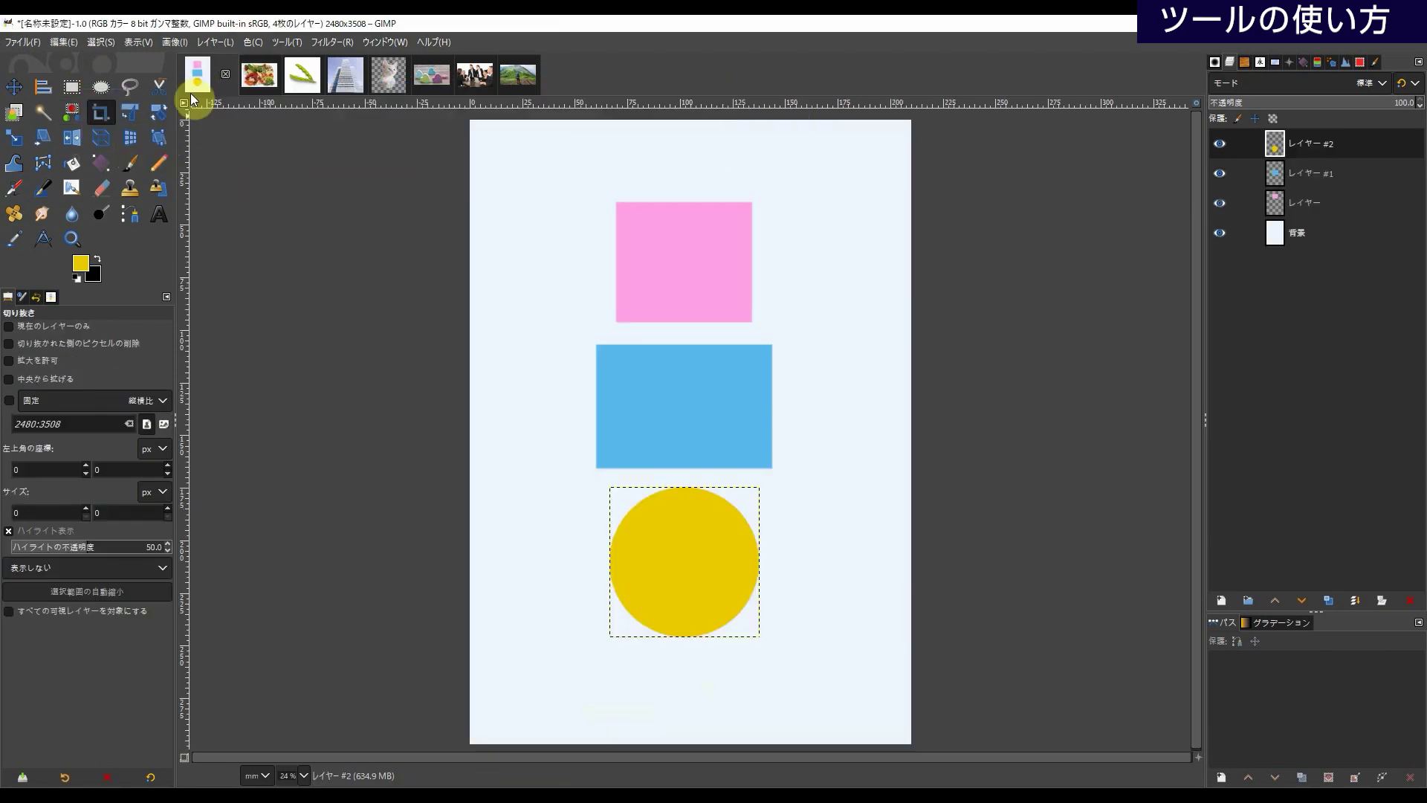
drag(587, 194, 782, 655)
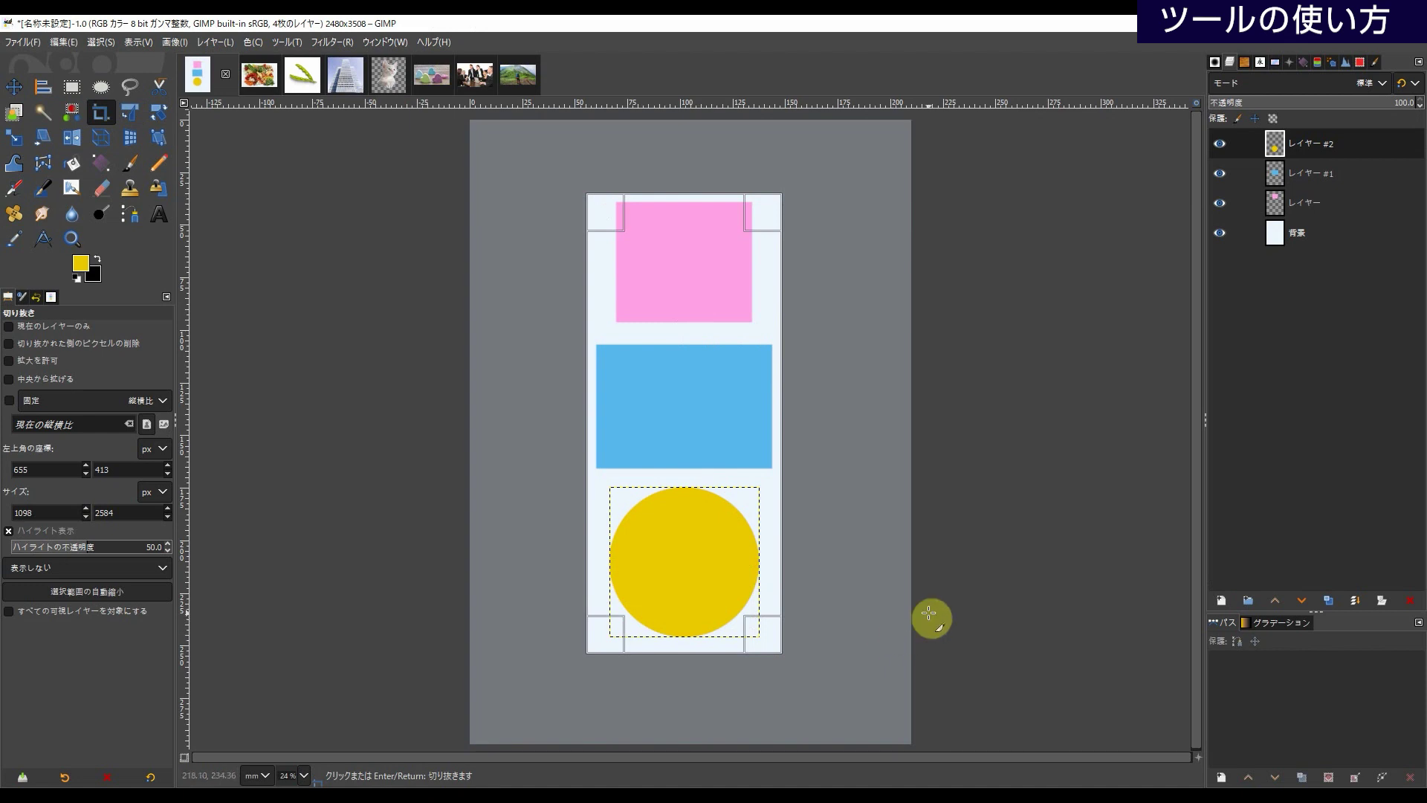
key(Return)
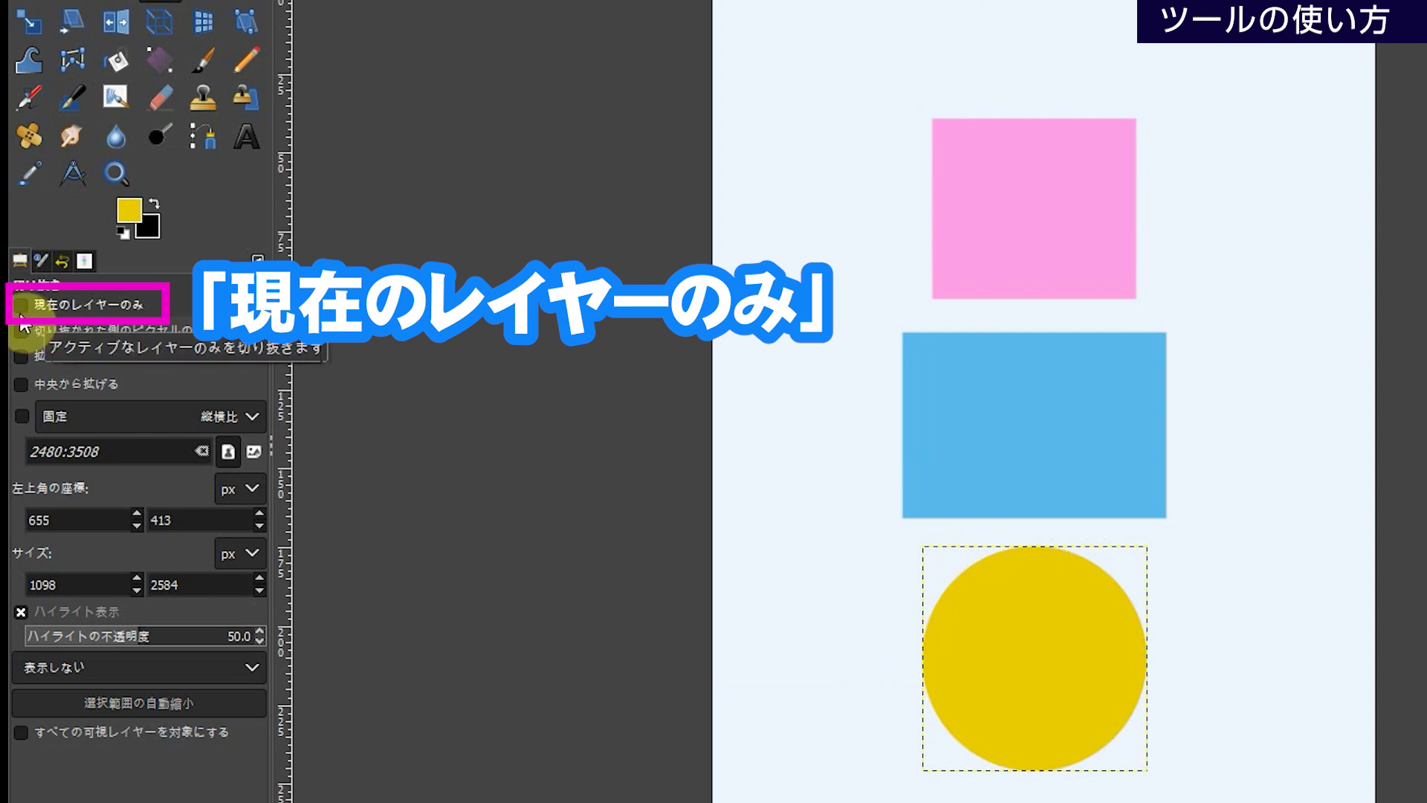
- Restrict cropping to the current layer and crop the pink rectangle's layer to about 505 × 480 px
click(21, 306)
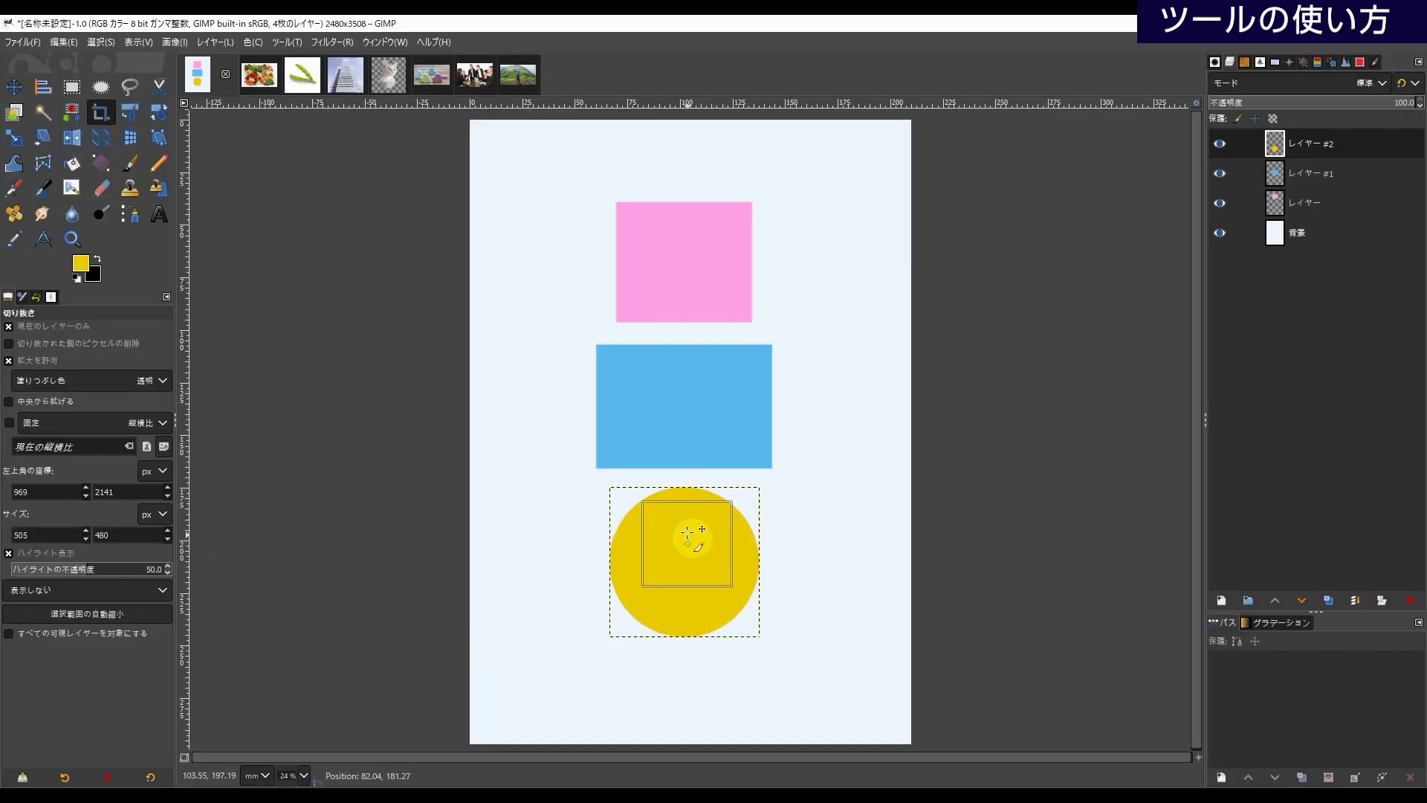
drag(695, 539, 684, 259)
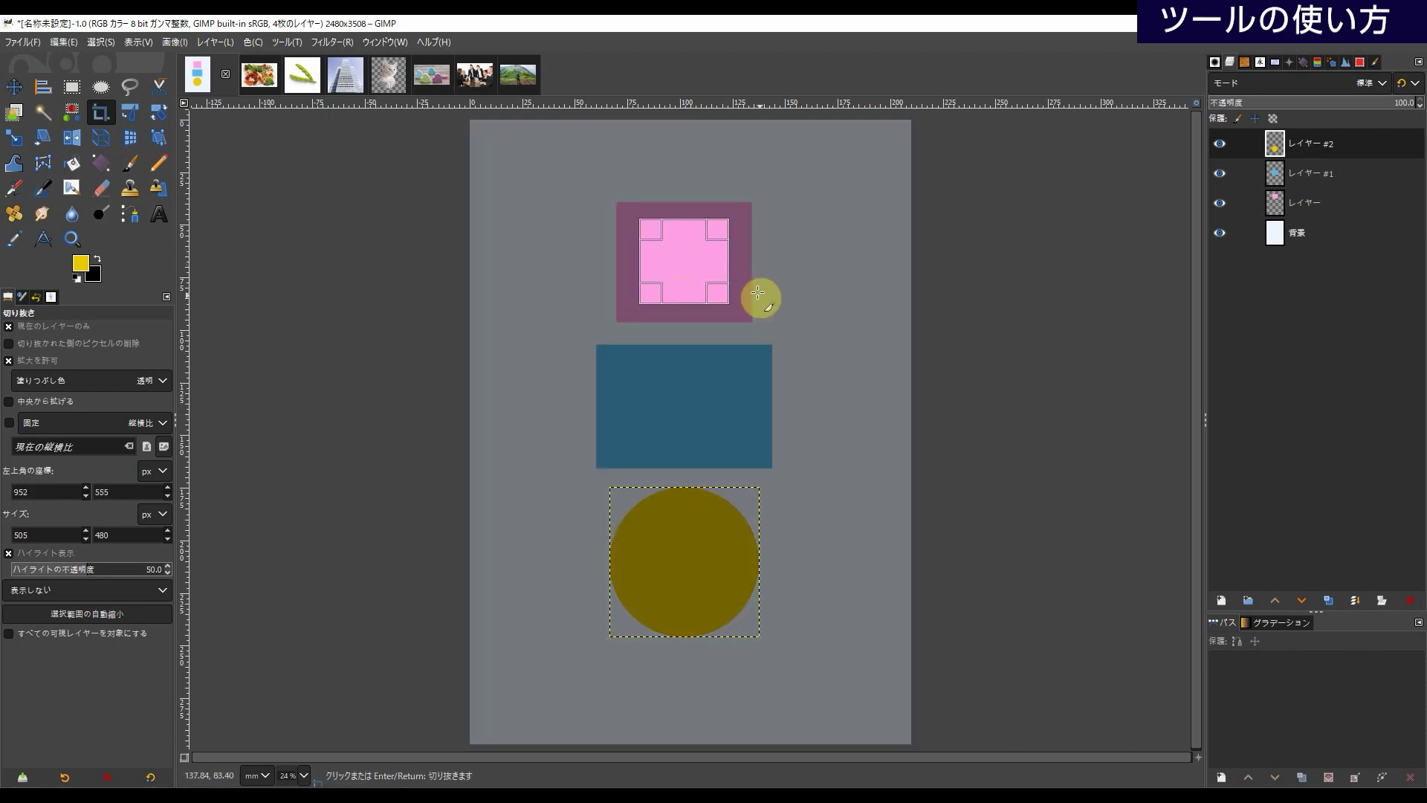
click(1291, 203)
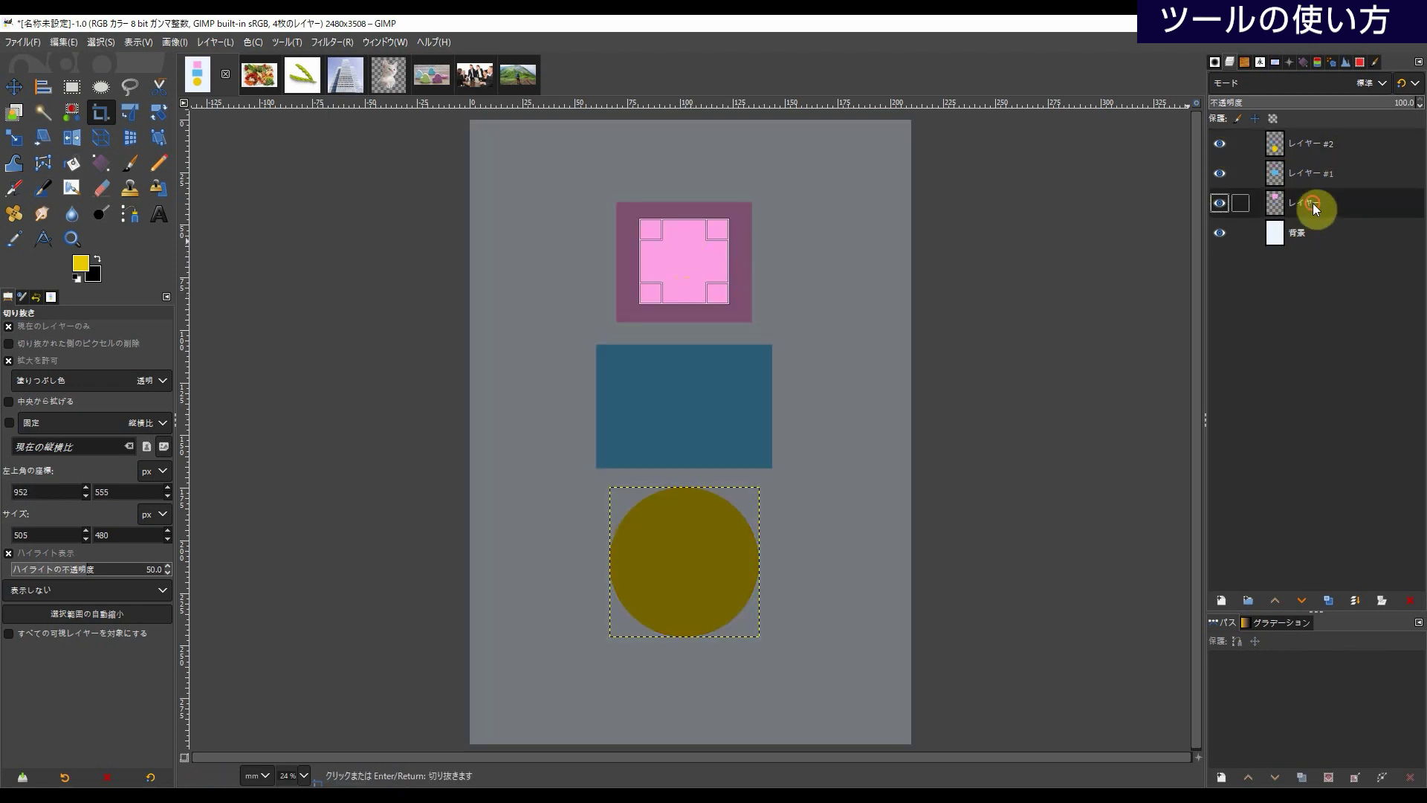
click(689, 253)
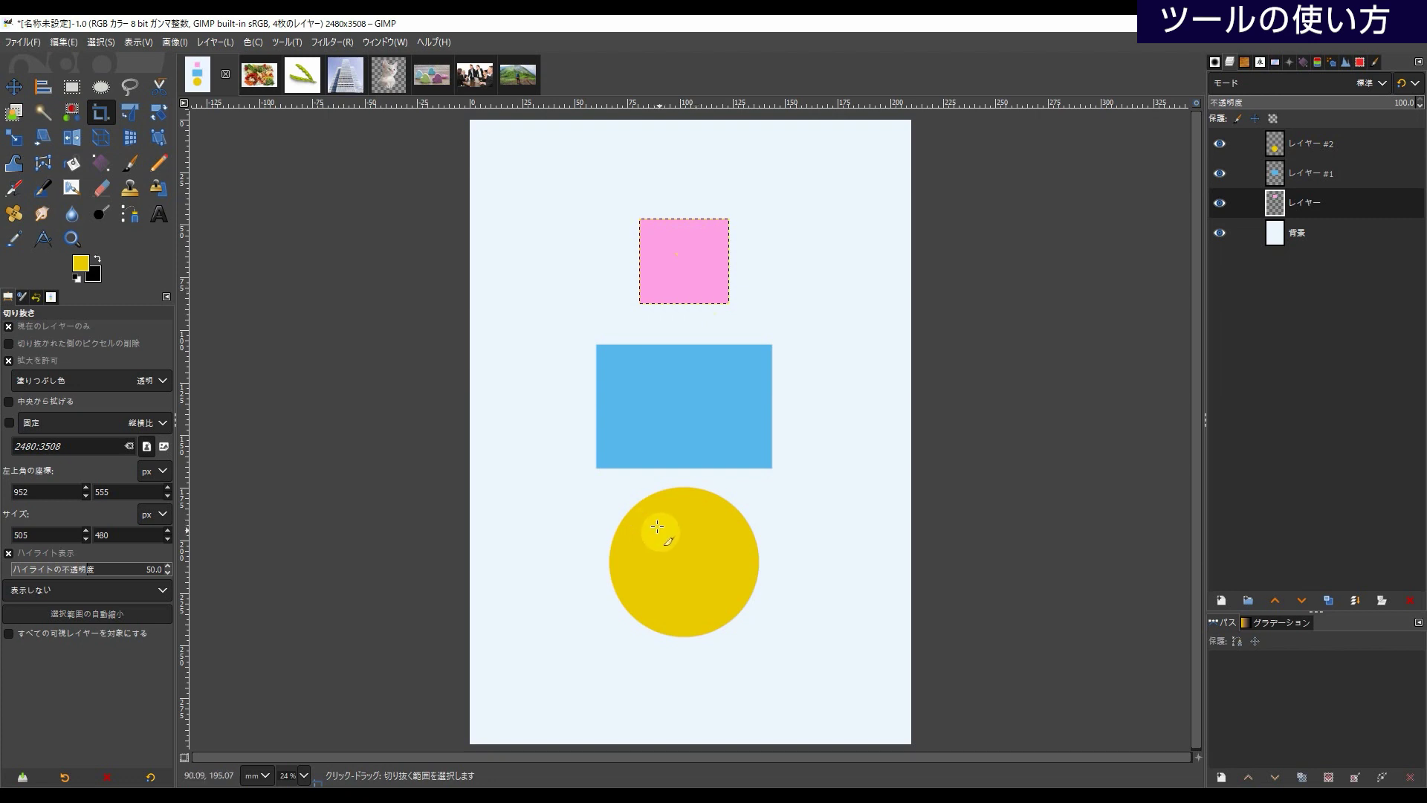
- Crop the yellow circle's layer レイヤー #2 to a near-square area of about 422 × 414 px within the circle
drag(653, 527, 688, 562)
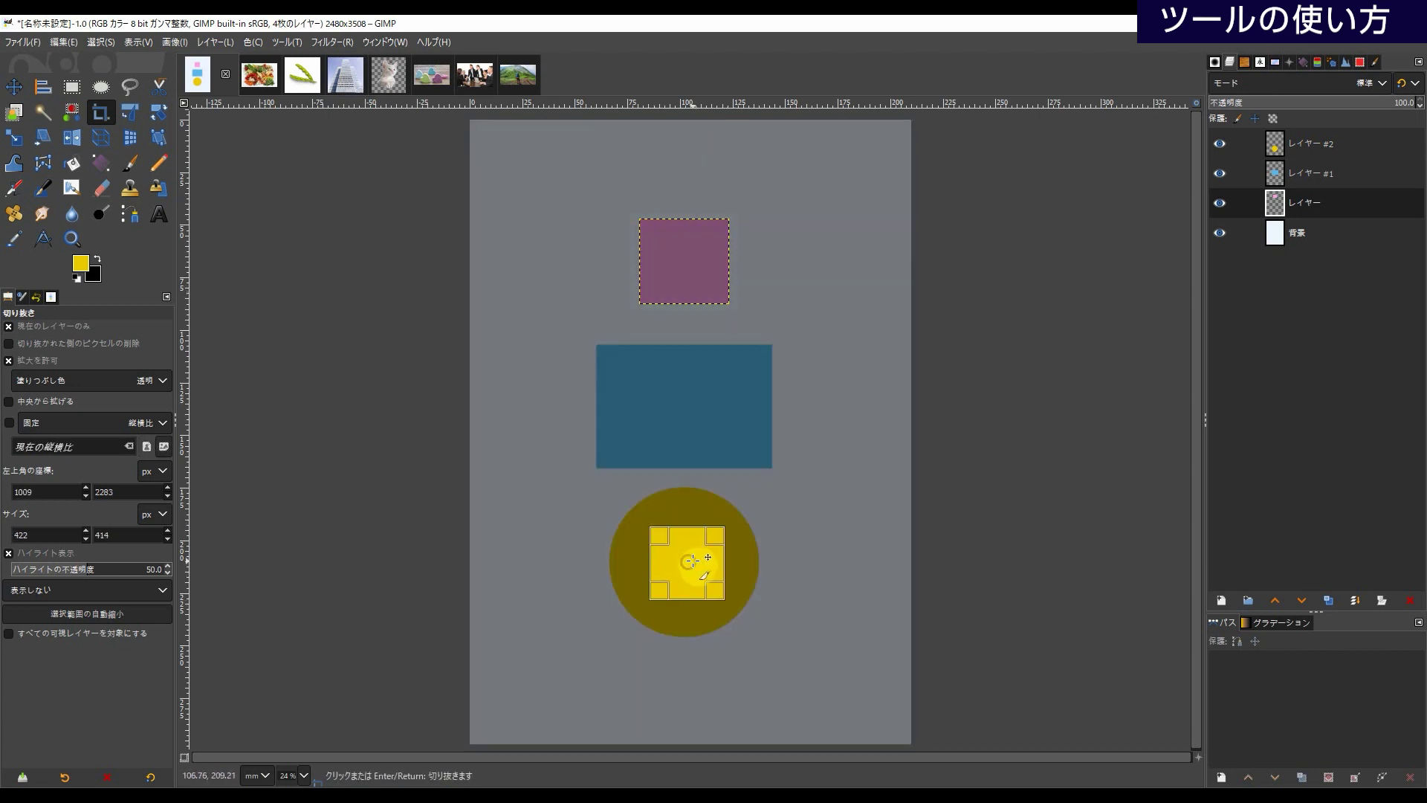
click(1301, 143)
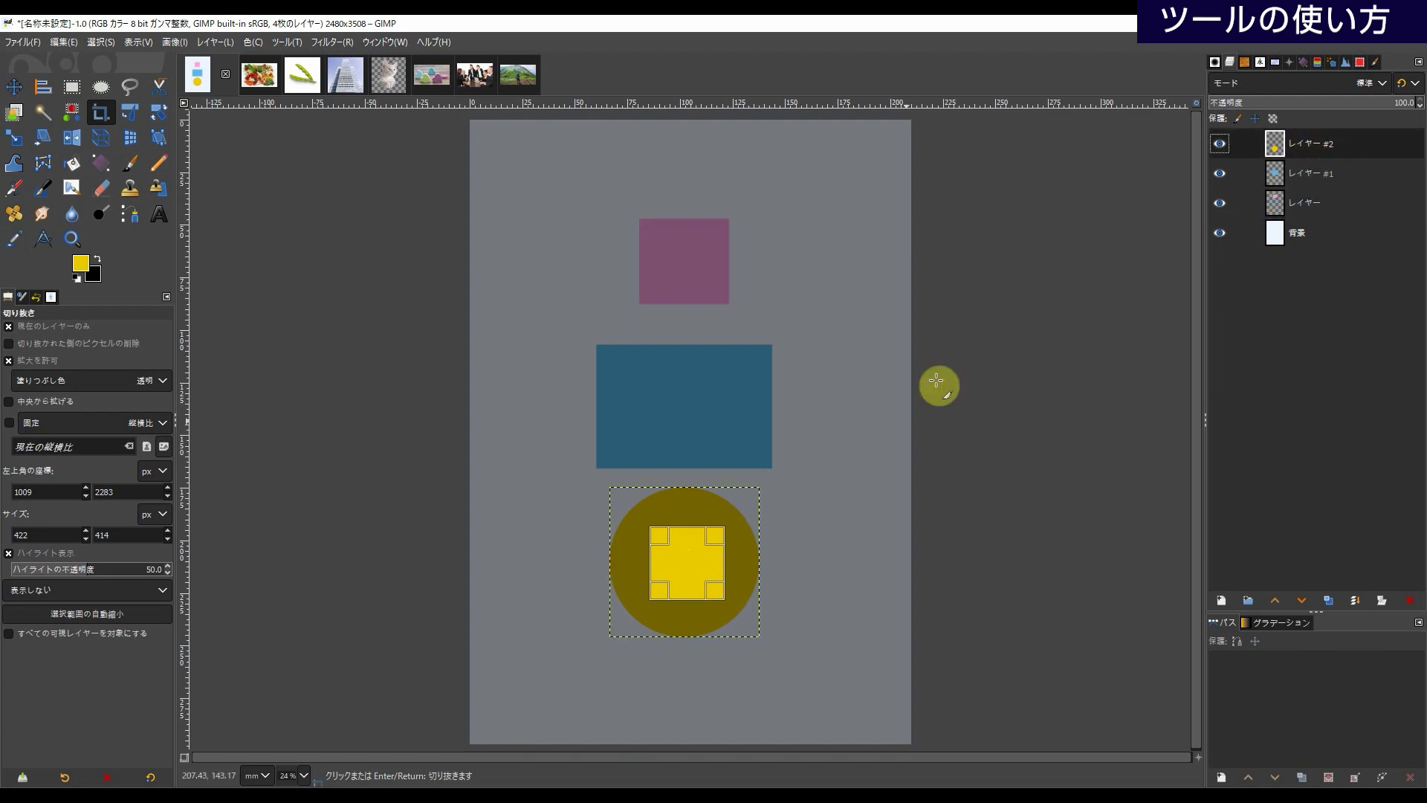
key(Return)
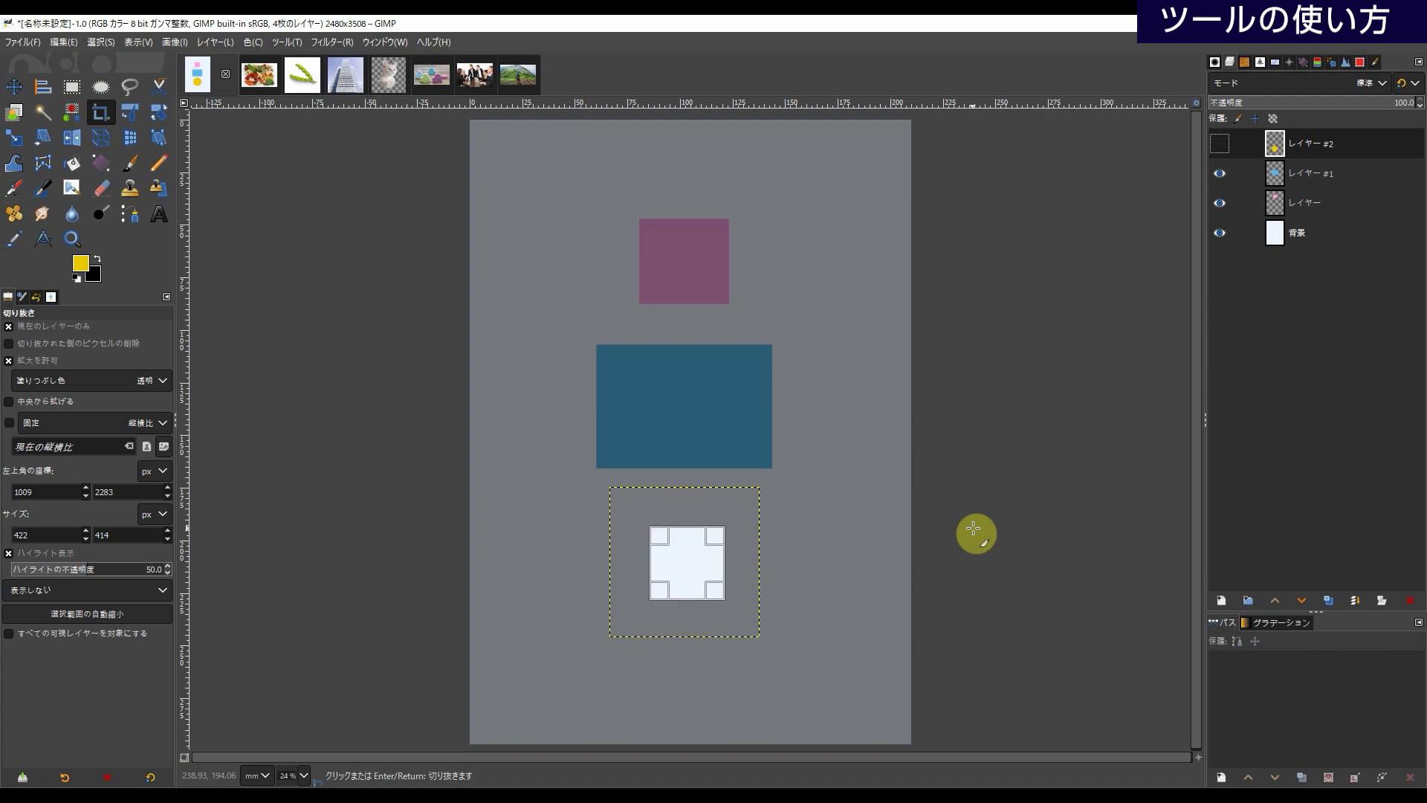
click(972, 528)
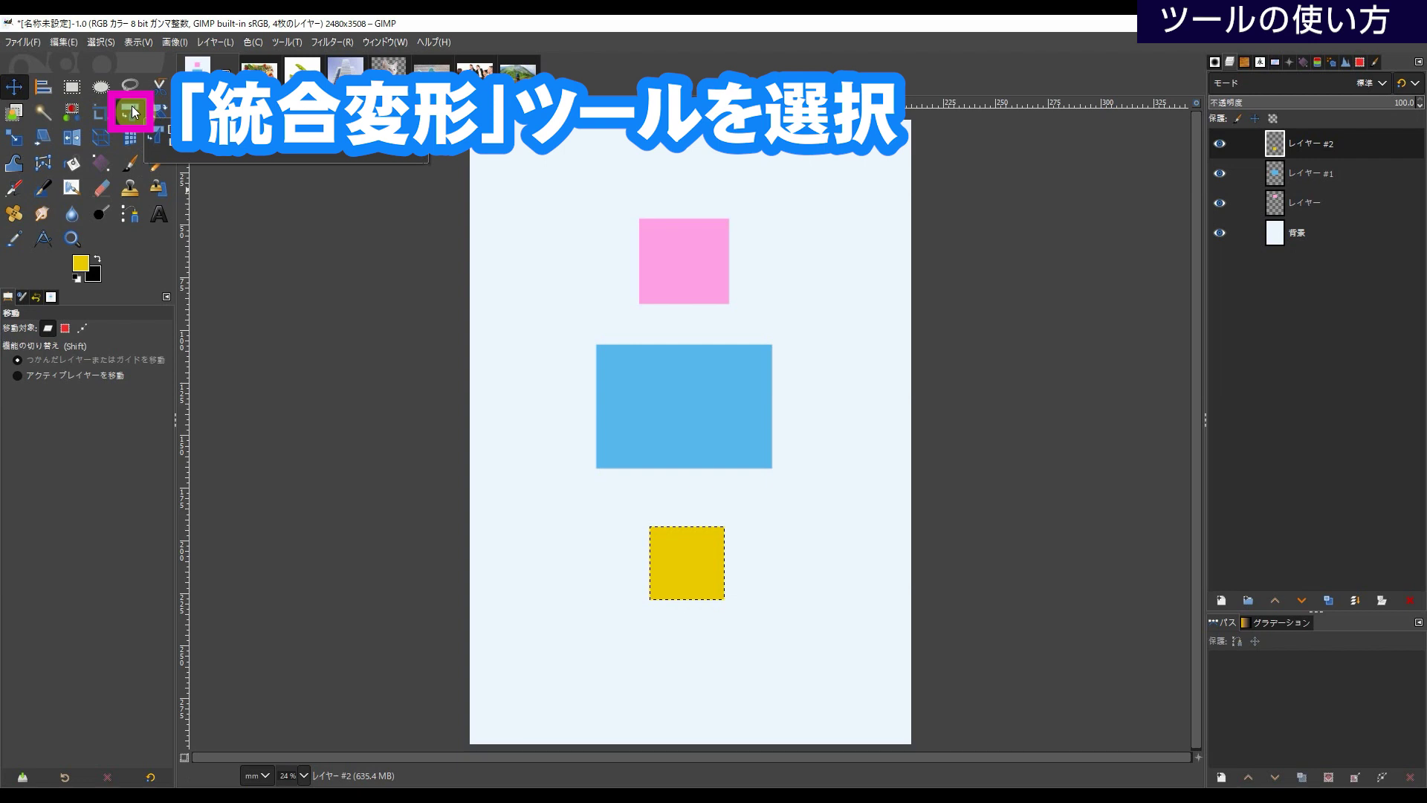
- Distort the blue rectangle on レイヤー #1 with Unified Transform by displacing all four corners into an irregular quadrilateral
click(134, 110)
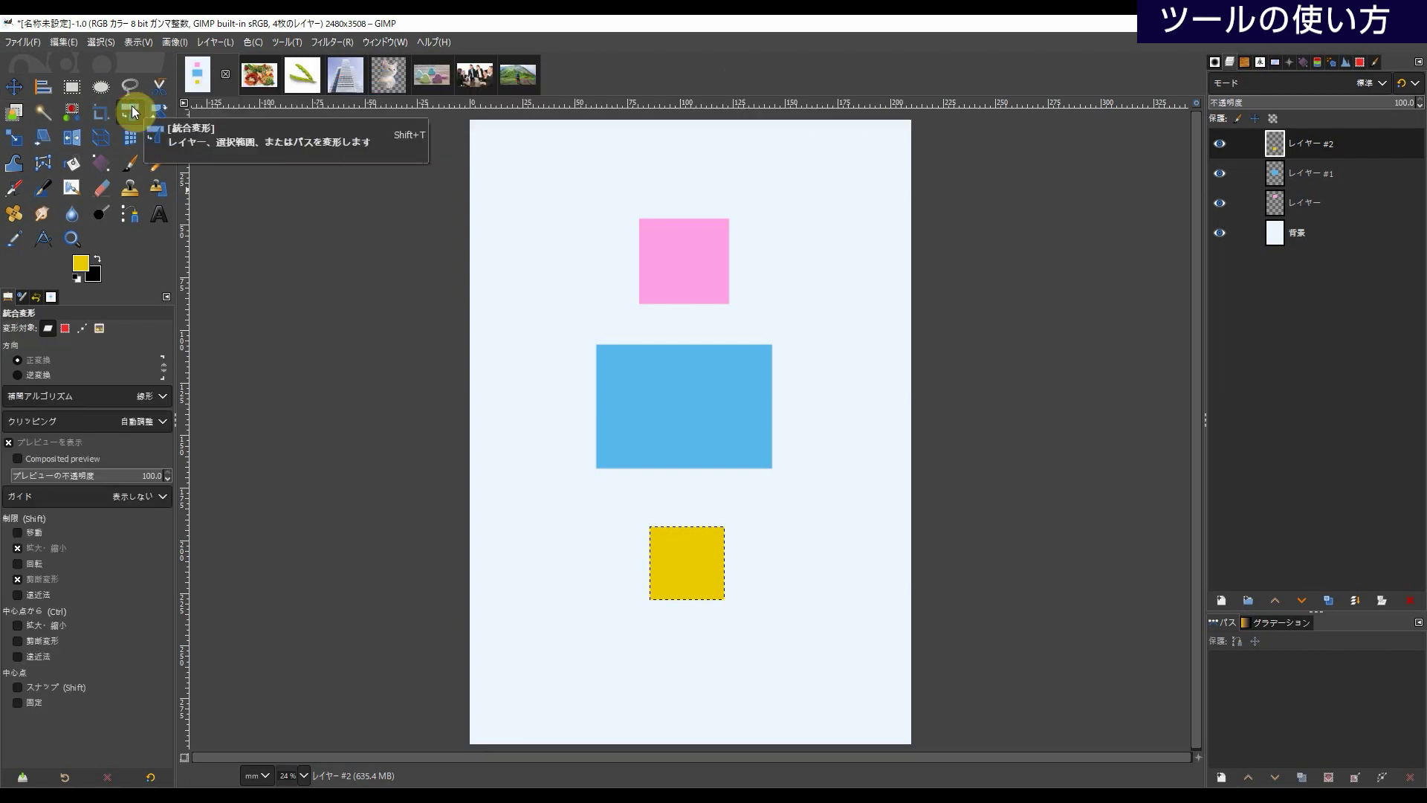
click(1280, 175)
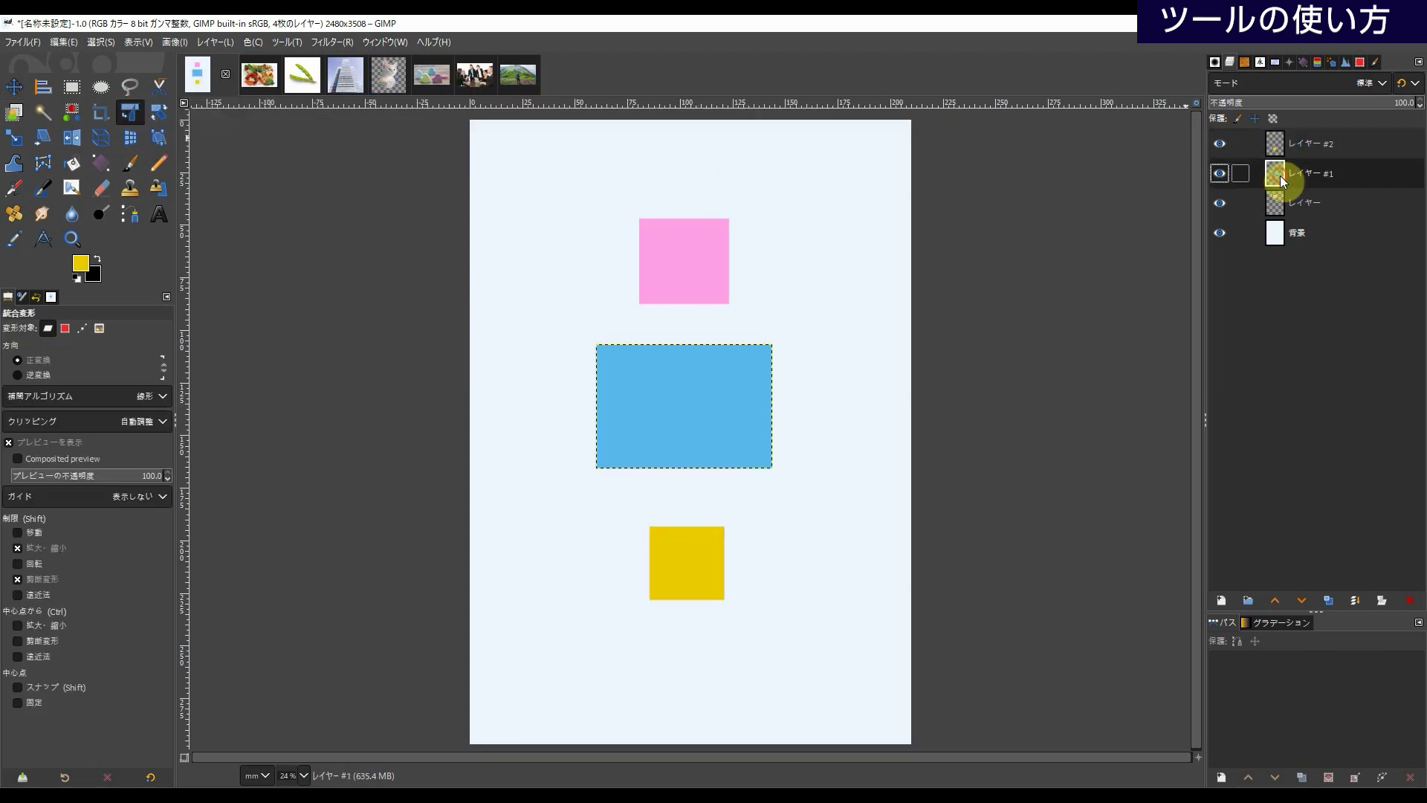
click(735, 389)
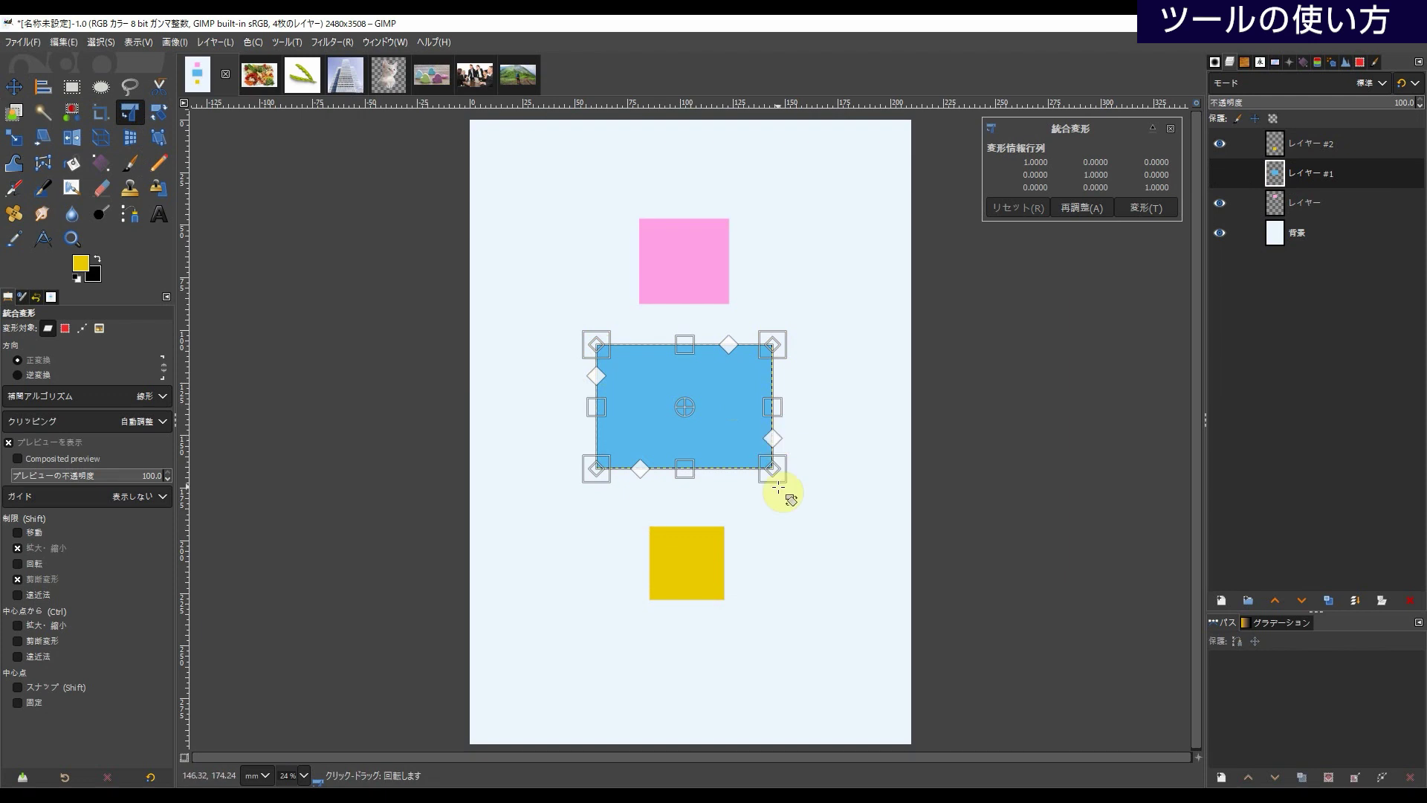
drag(594, 343, 574, 288)
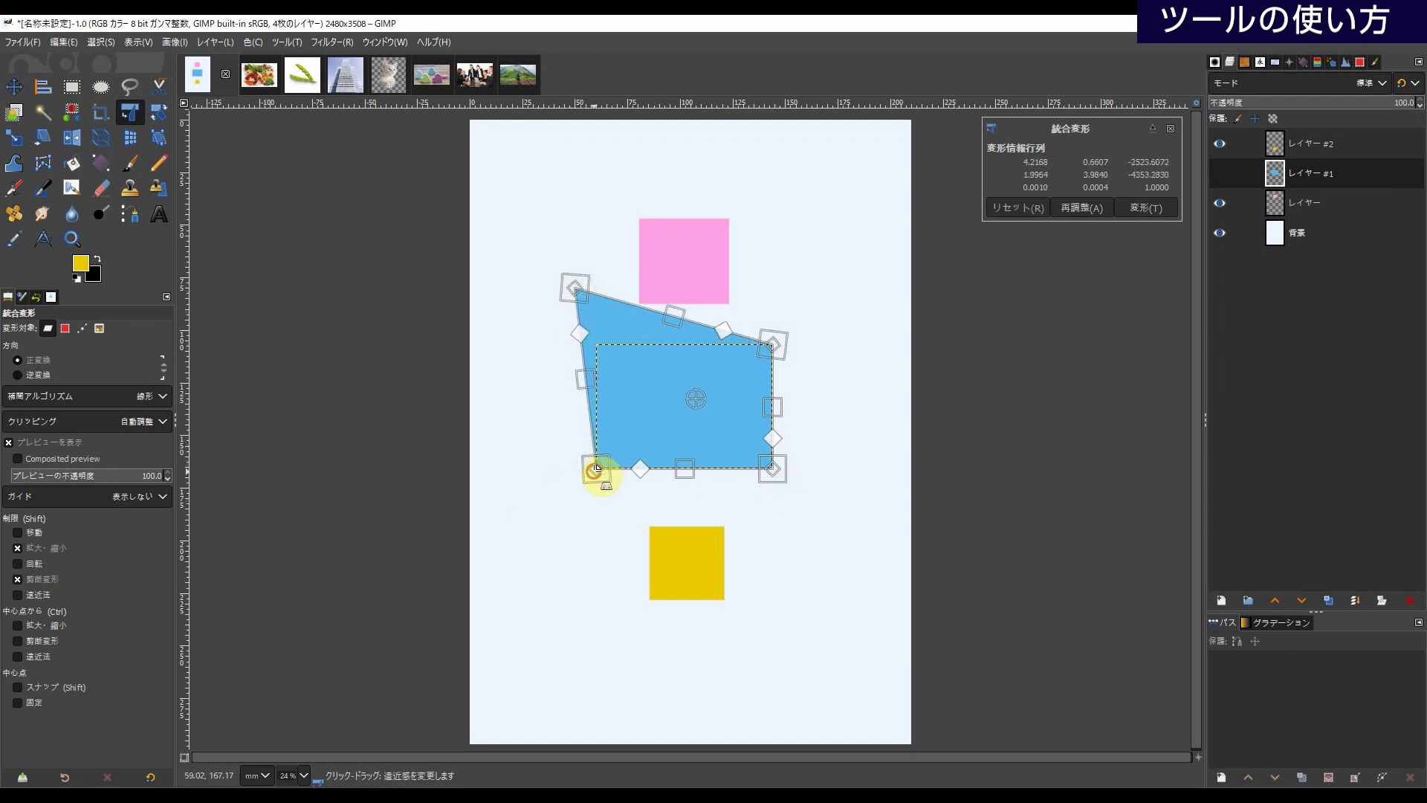
drag(595, 468, 487, 500)
mouse_move(777, 470)
mouse_down()
mouse_move(865, 517)
mouse_move(751, 468)
mouse_up()
drag(773, 344, 805, 302)
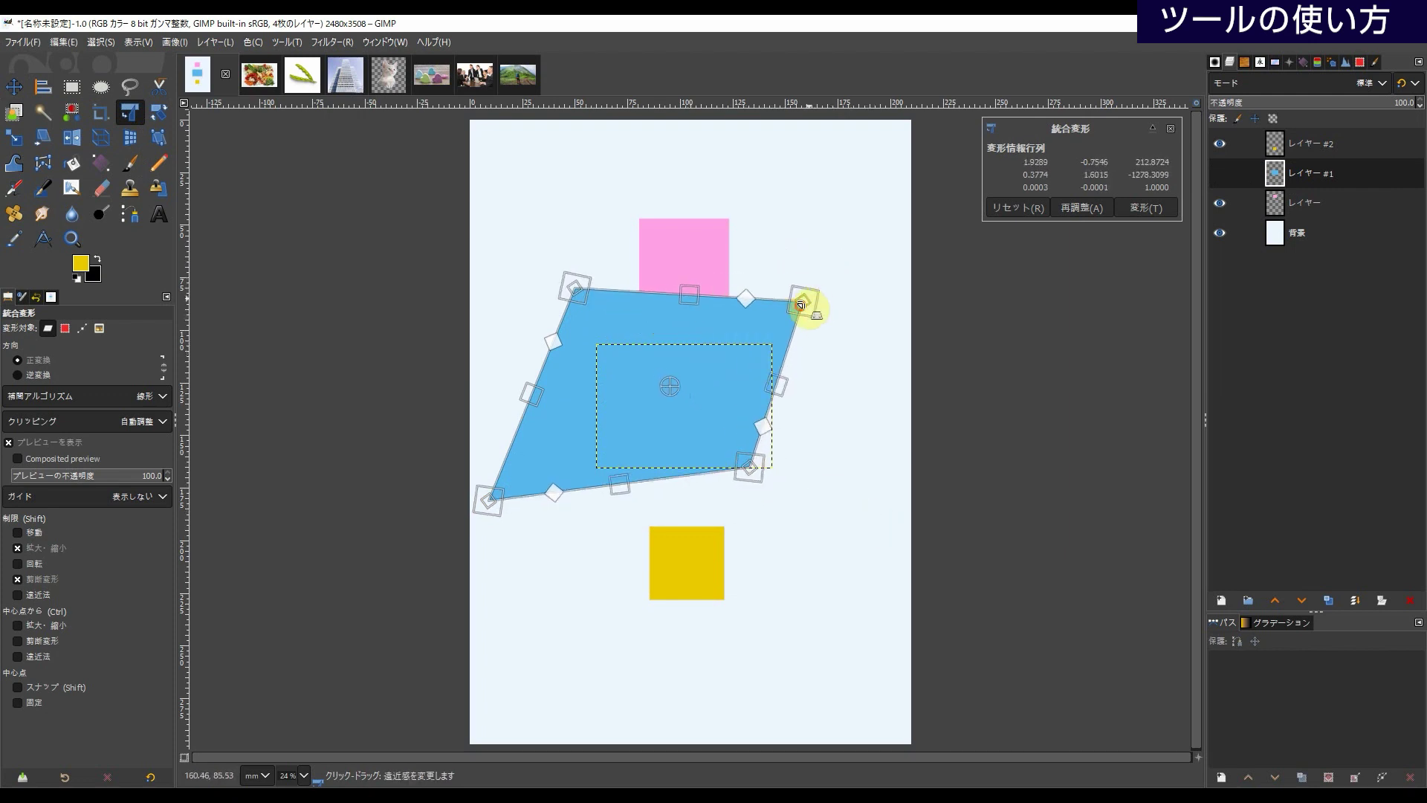
- Reduce the distorted blue shape slightly, pull its upper-left corner outward, and apply the transform
drag(777, 387, 799, 420)
drag(515, 512, 573, 519)
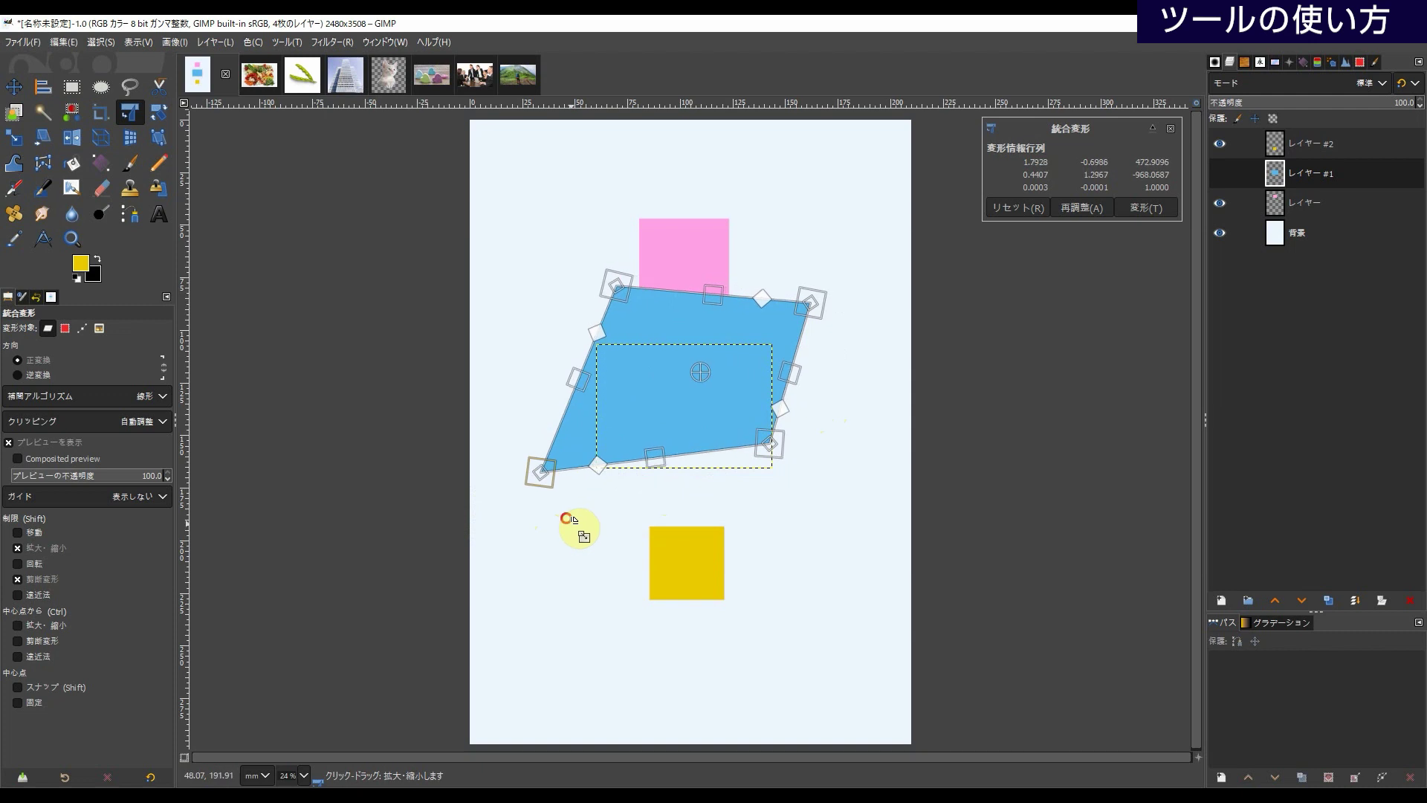
drag(615, 283, 543, 256)
click(167, 120)
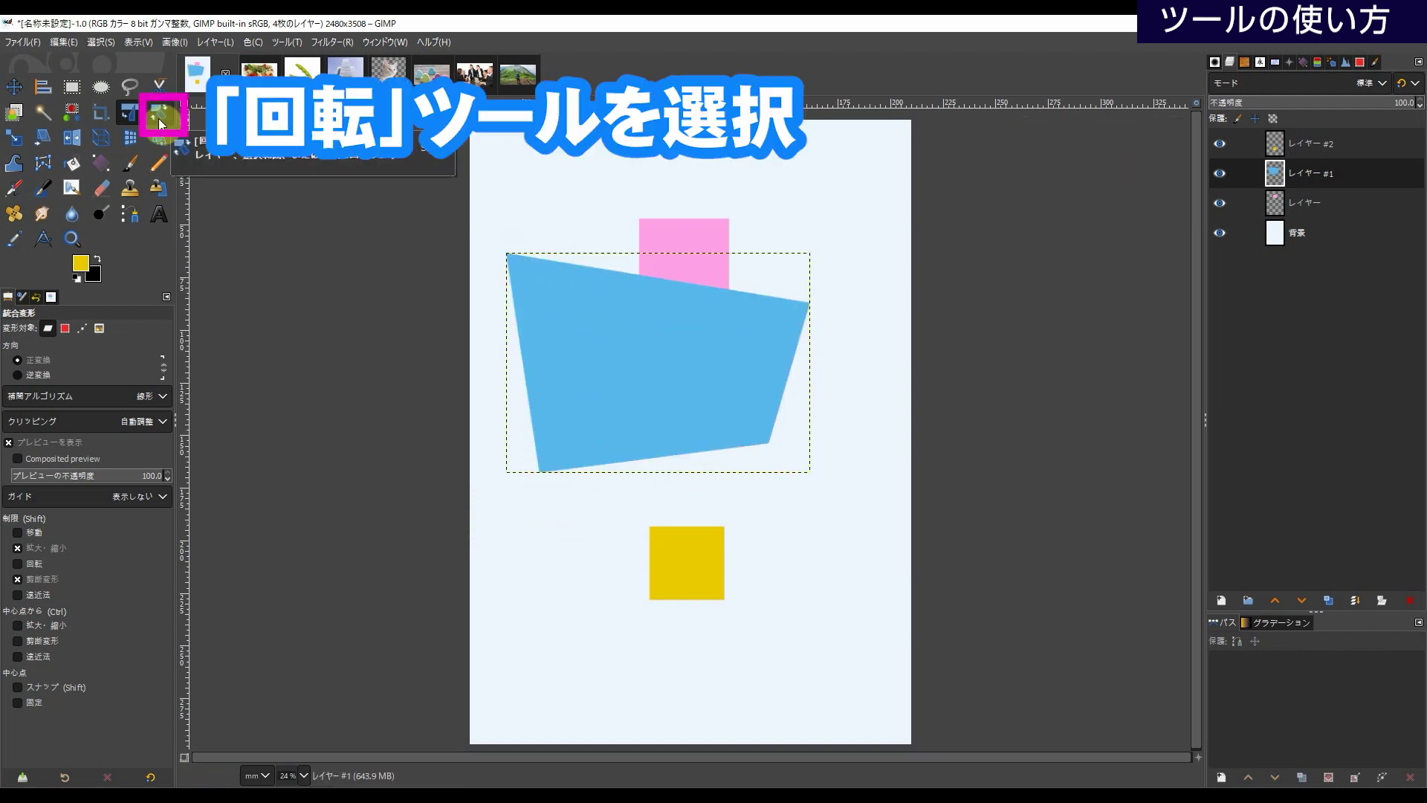
- Rotate the blue shape about its centre by about -24.29° with the Rotate tool
click(161, 121)
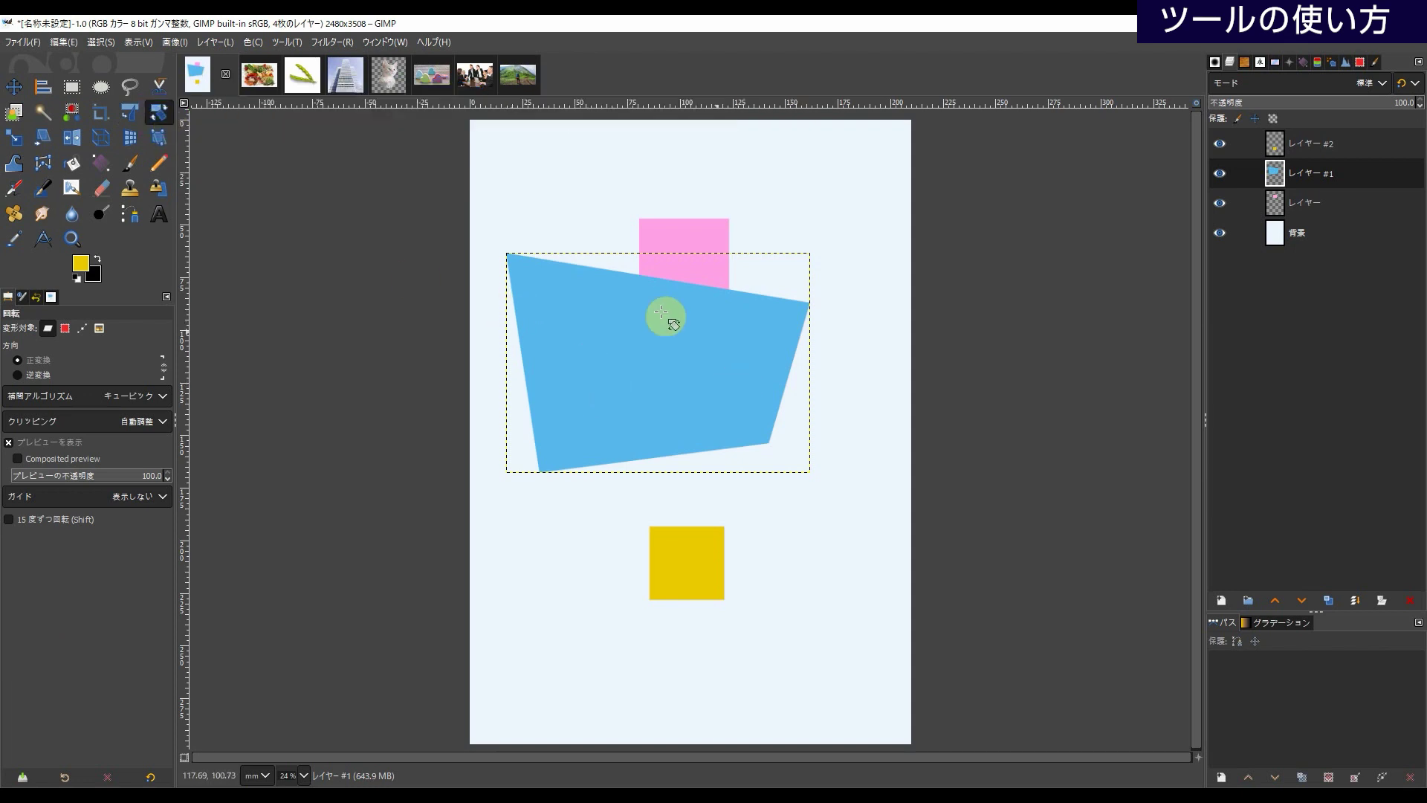
click(726, 367)
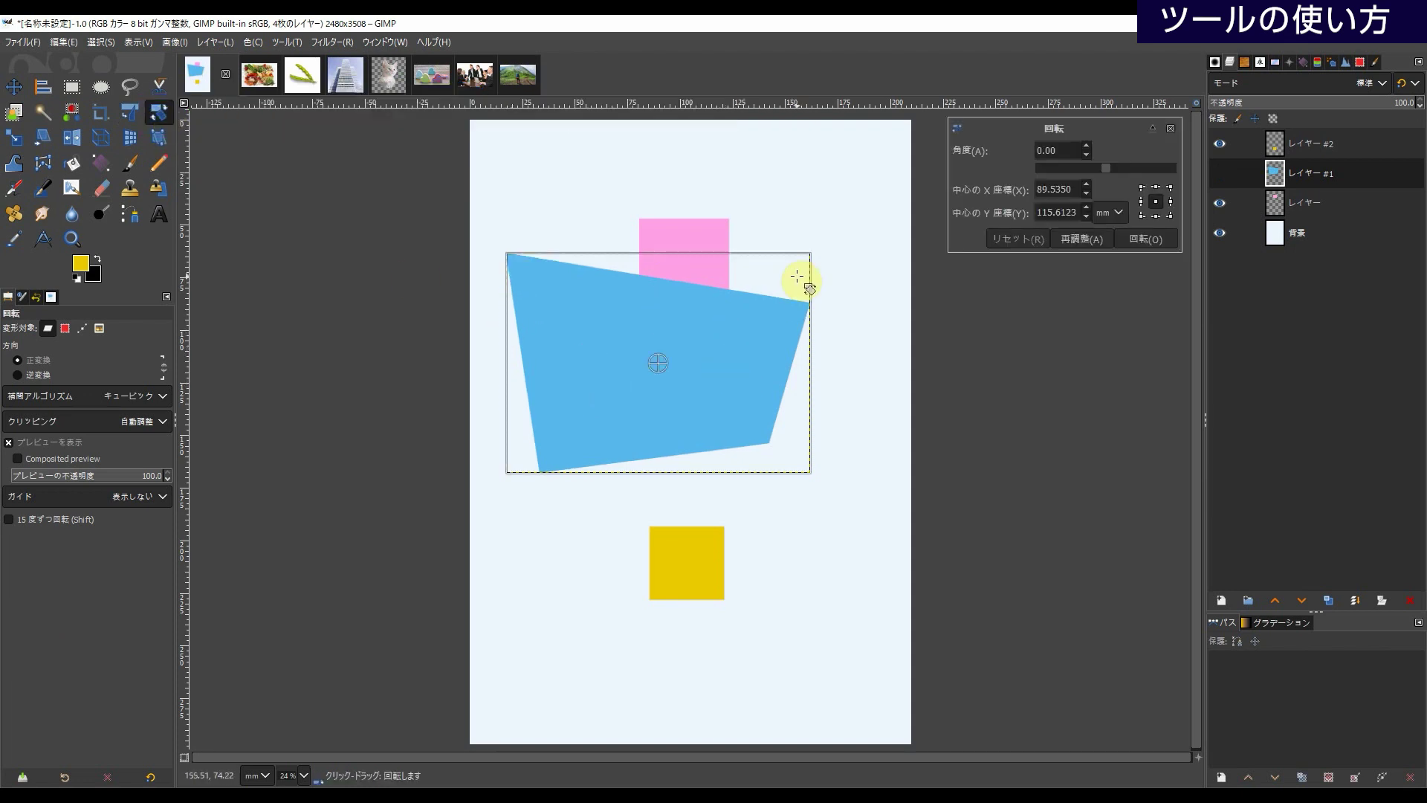
drag(785, 306, 777, 223)
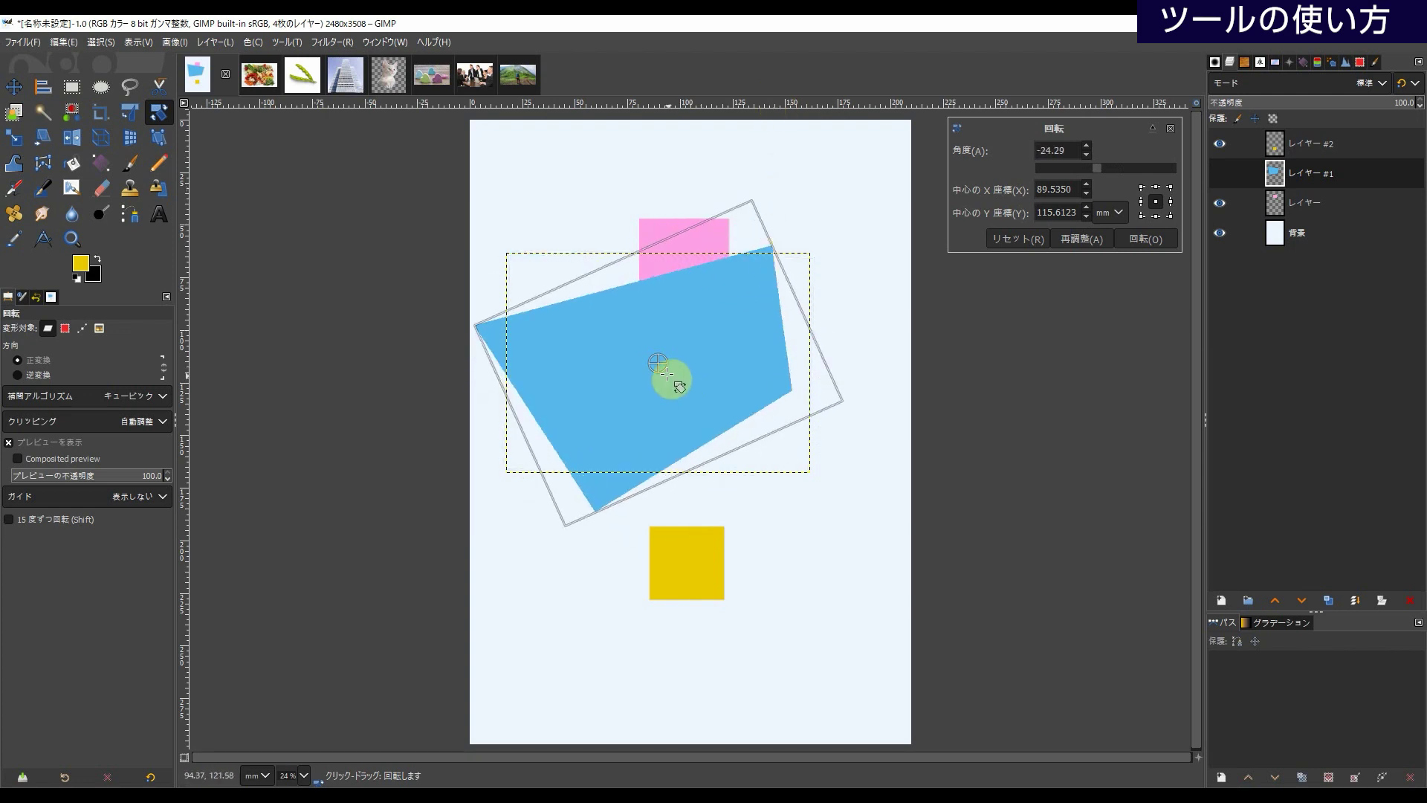
- Move the rotation centre onto the blue shape's lower-right corner and rotate the shape around it
drag(659, 365, 787, 392)
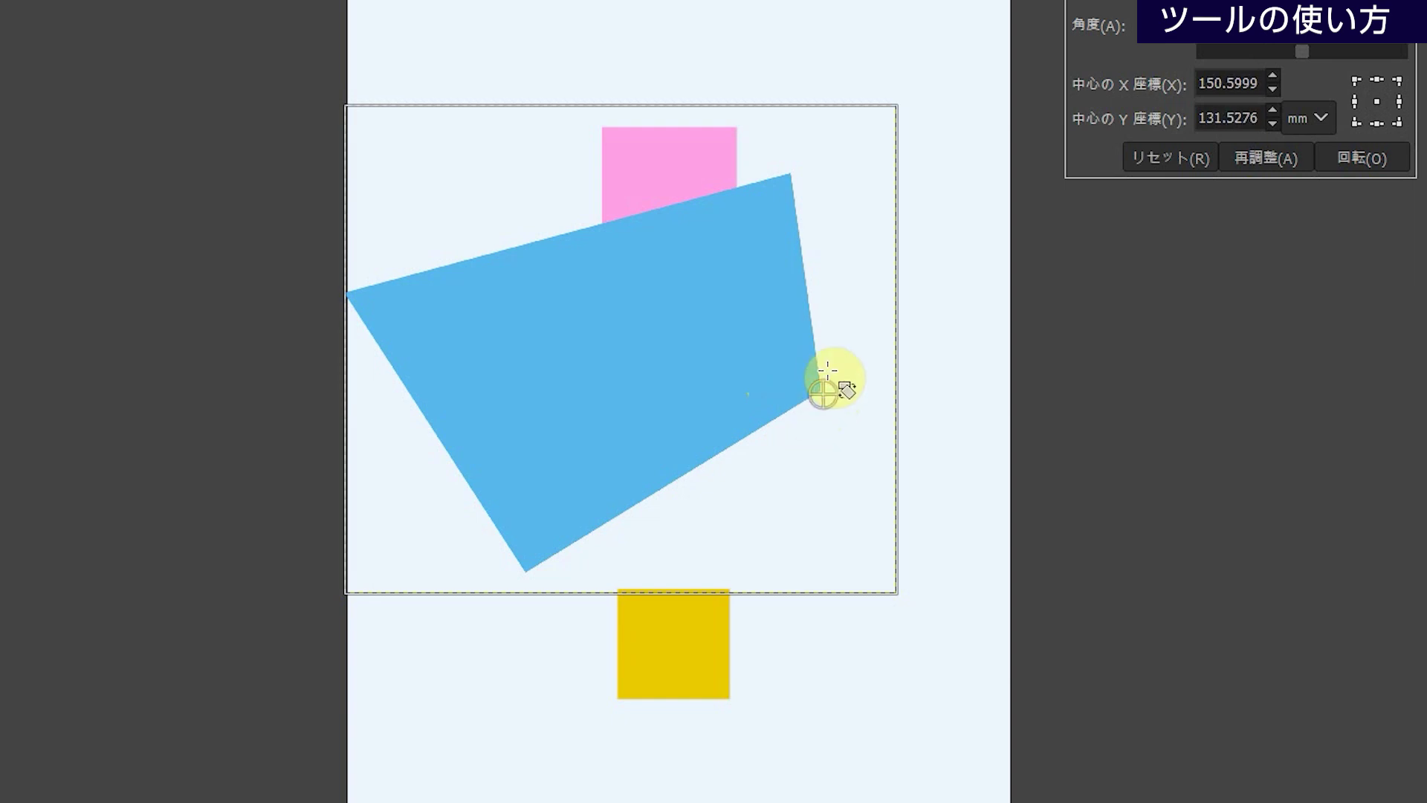
drag(823, 393, 817, 390)
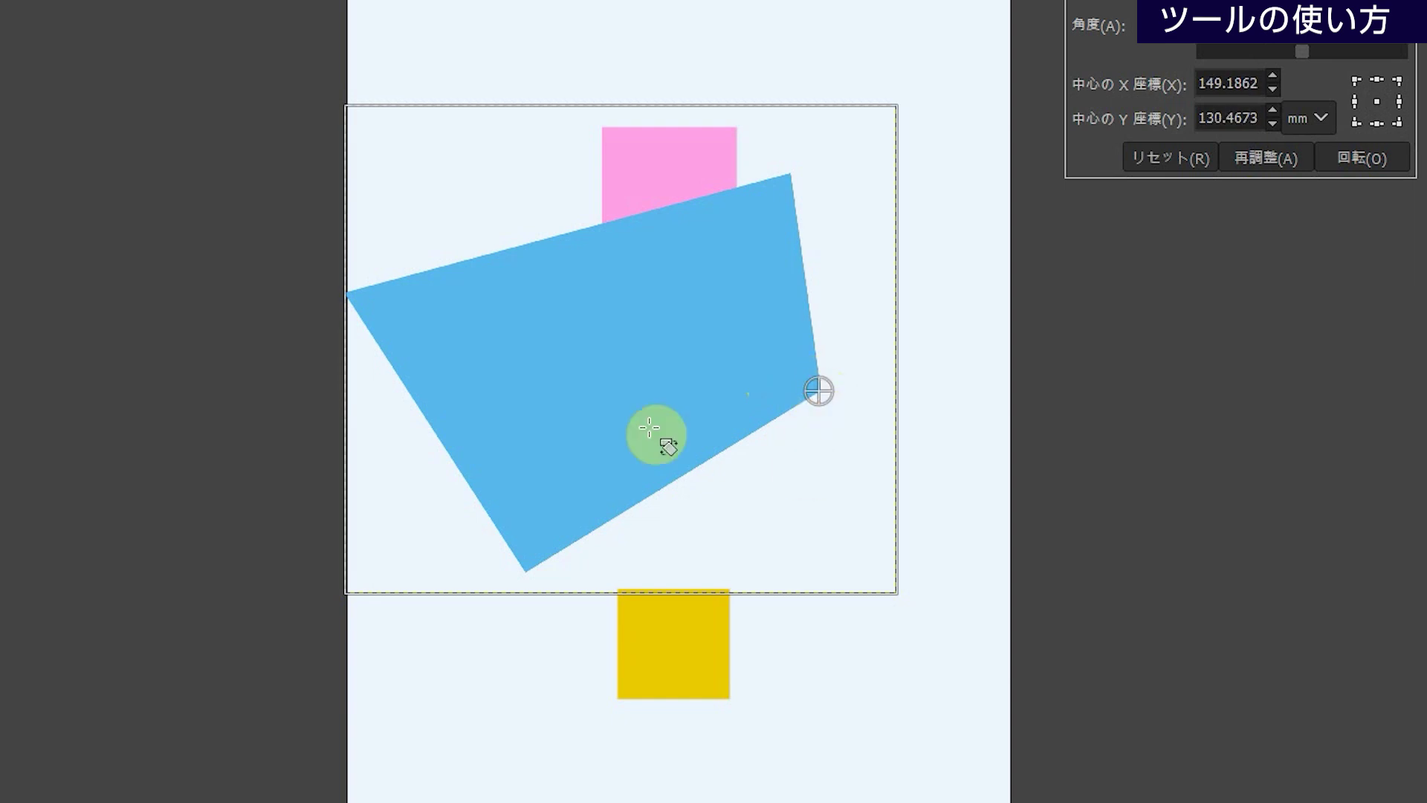
mouse_move(439, 319)
mouse_down()
mouse_move(457, 395)
mouse_move(503, 478)
mouse_move(494, 261)
mouse_up()
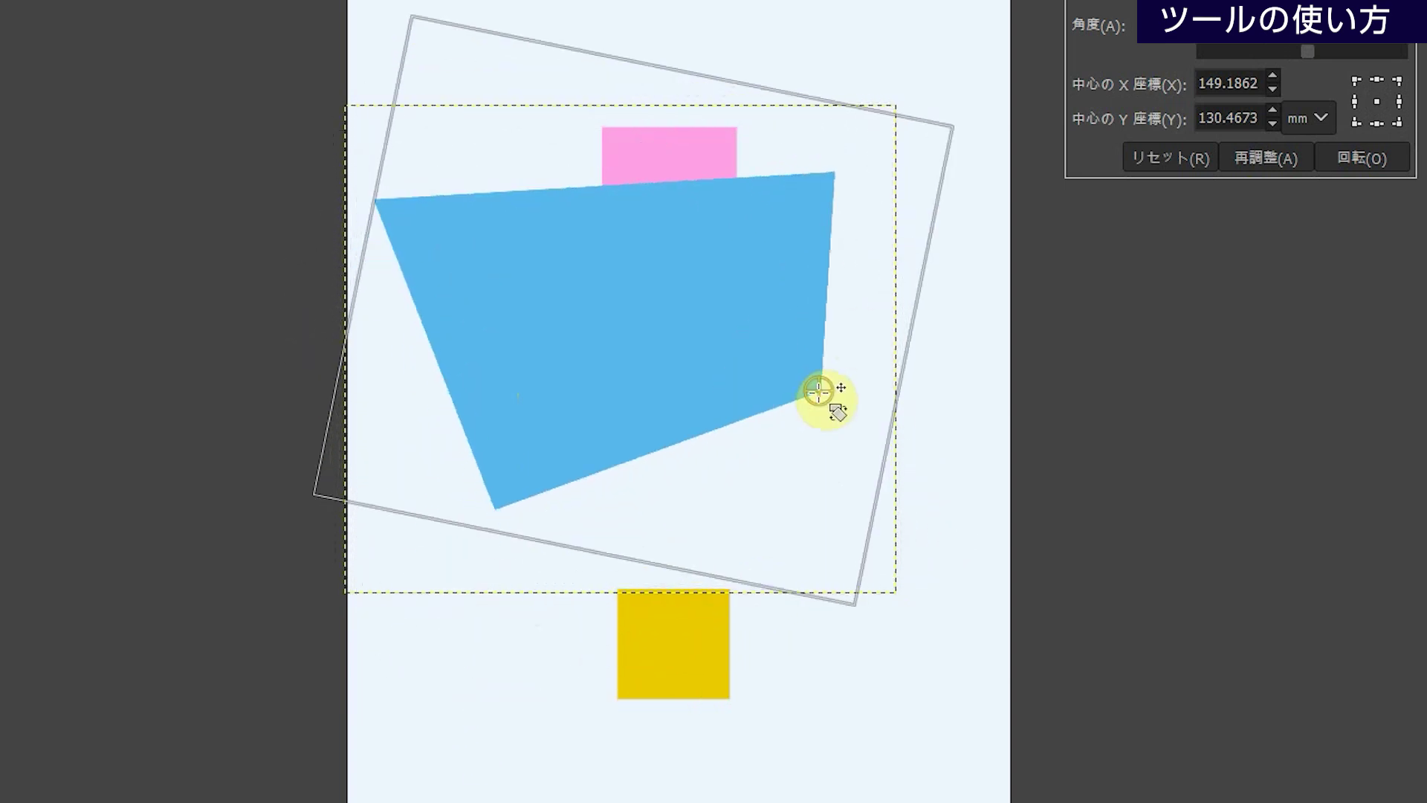
mouse_move(388, 280)
mouse_down()
mouse_move(439, 494)
mouse_move(743, 640)
mouse_move(456, 434)
mouse_move(695, 246)
mouse_move(516, 455)
mouse_move(490, 339)
mouse_move(501, 346)
mouse_up()
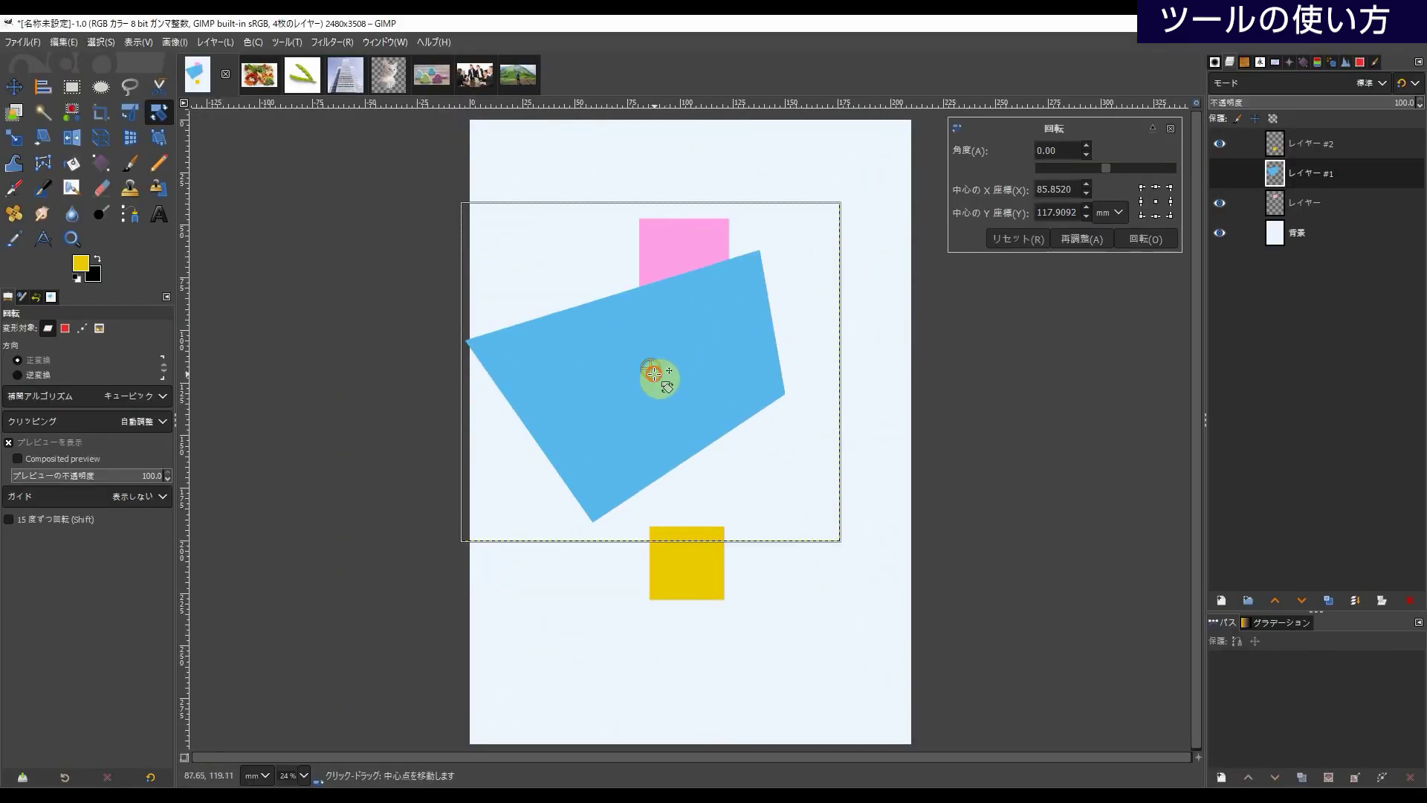
- Move the rotation centre to the blue shape's upper-right corner and rotate the shape by about 23.76°
mouse_move(652, 374)
mouse_down()
mouse_move(759, 267)
mouse_move(758, 251)
mouse_up()
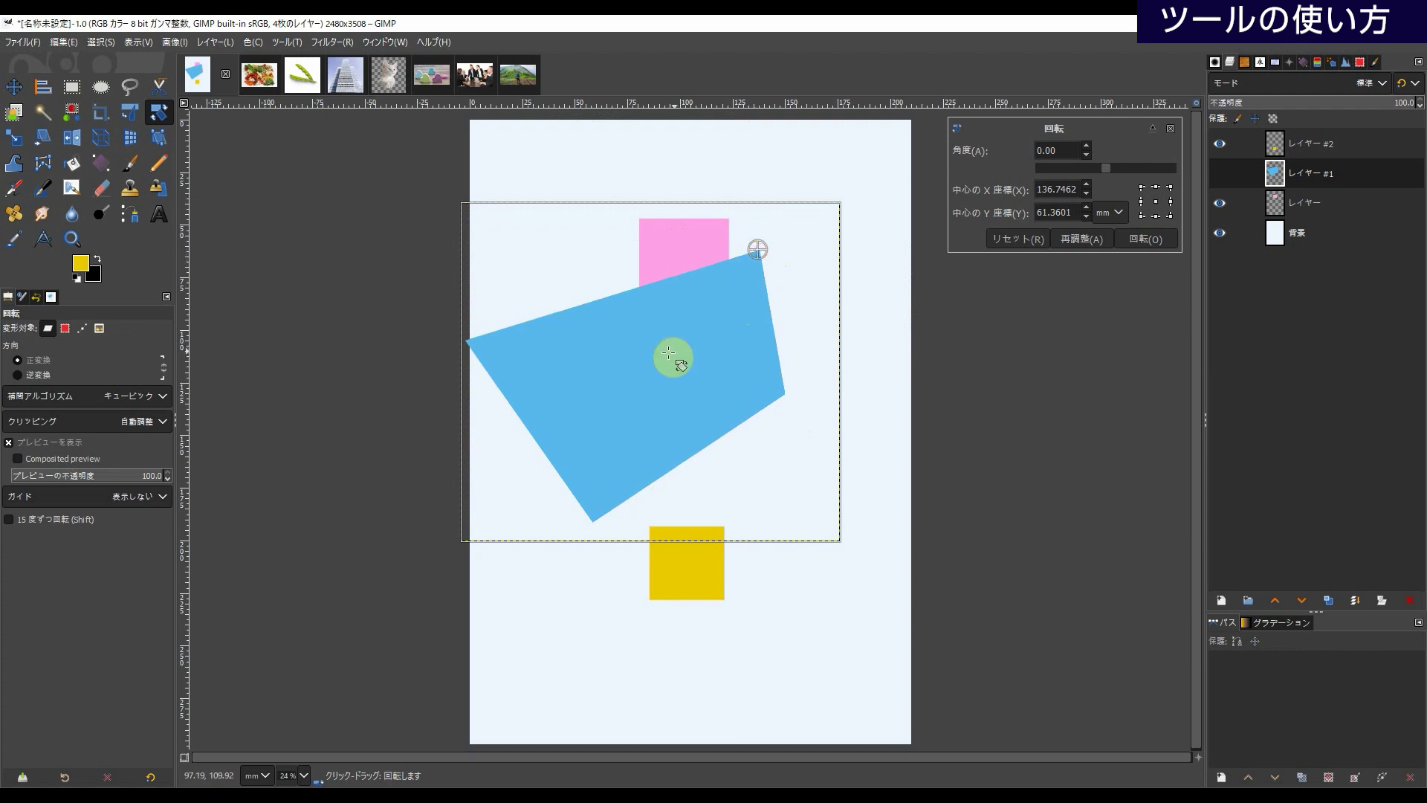
mouse_move(627, 376)
mouse_down()
mouse_move(574, 287)
mouse_move(933, 461)
mouse_move(609, 391)
mouse_move(866, 481)
mouse_move(854, 535)
mouse_move(500, 436)
mouse_move(420, 325)
mouse_up()
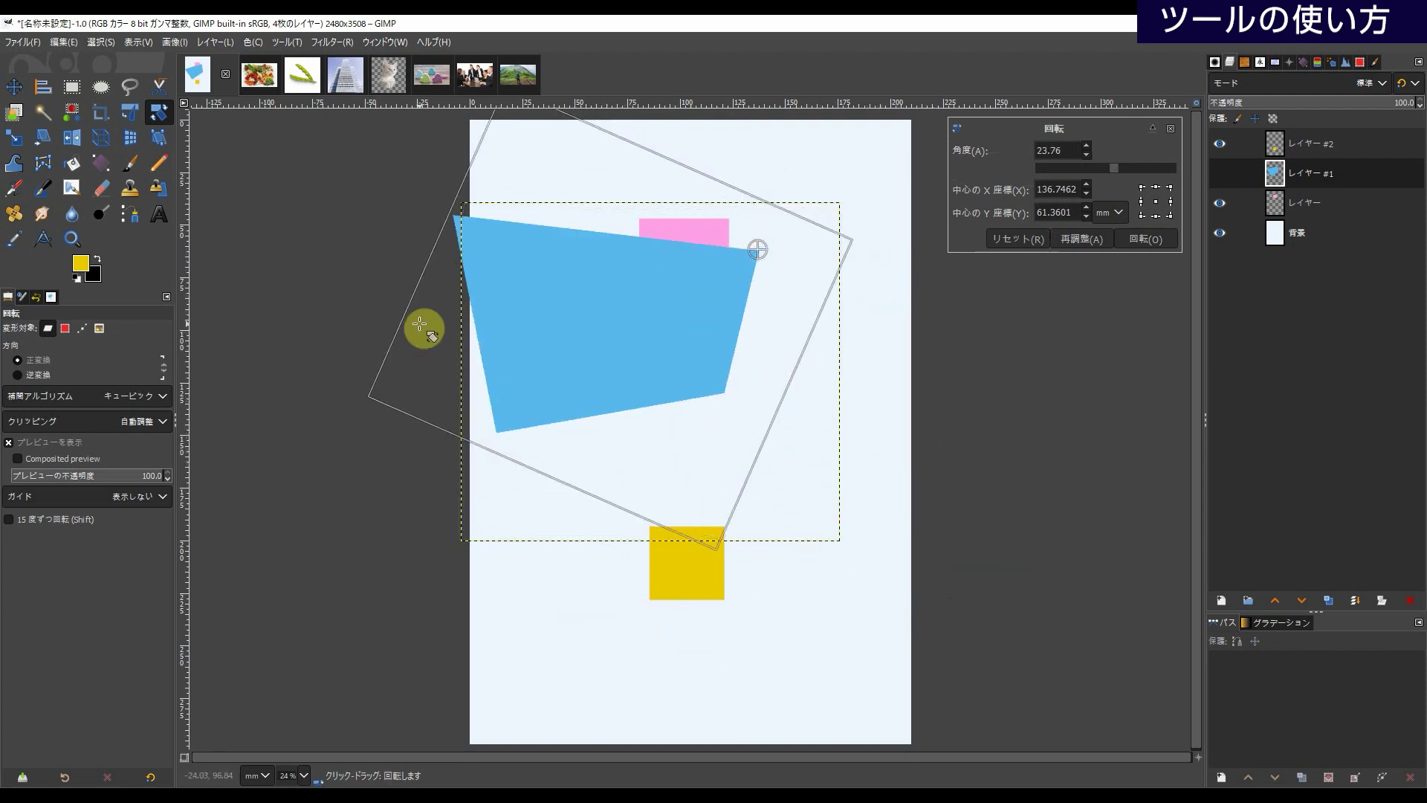
key(Return)
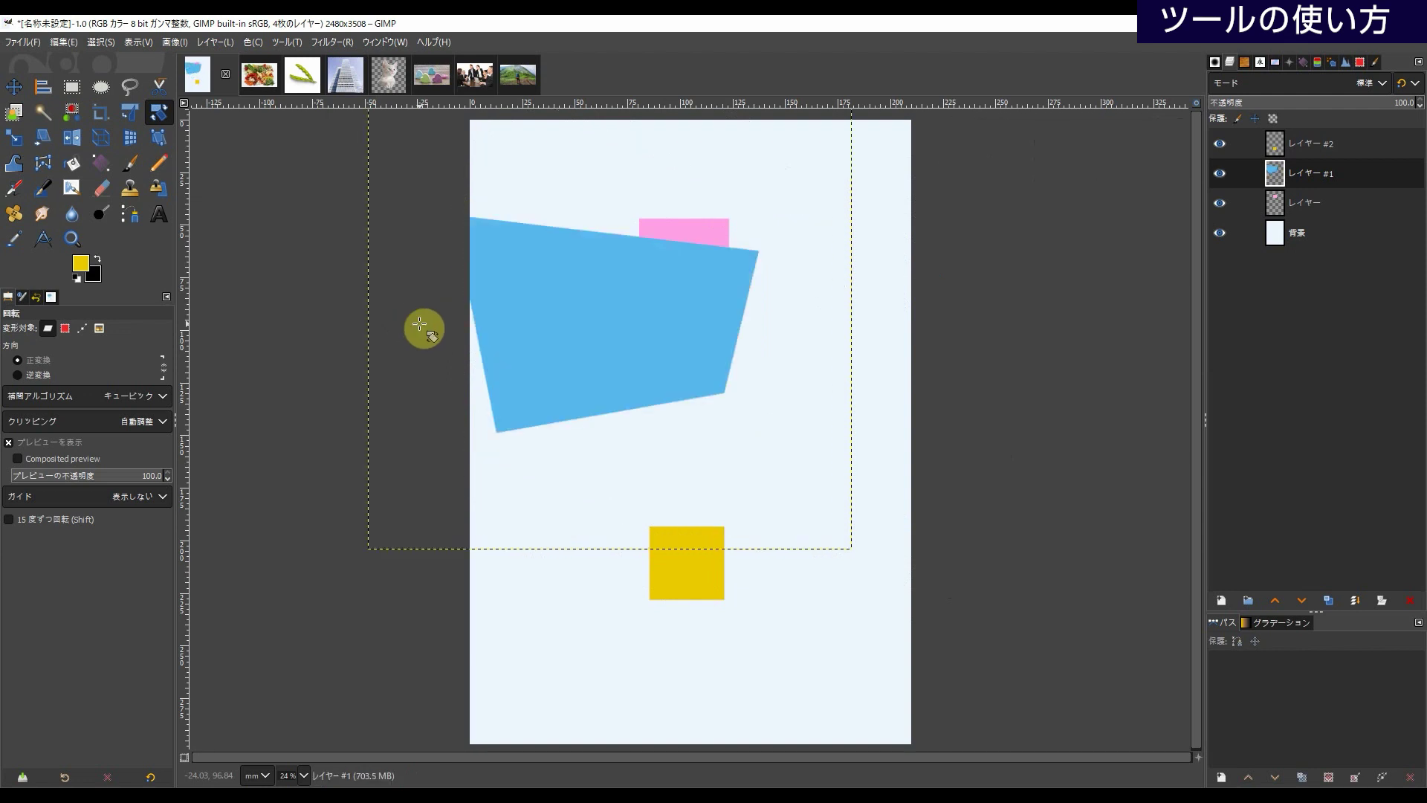
- Try free resizing of the blue shape with the Scale tool, and shrink it with its aspect ratio kept
click(14, 141)
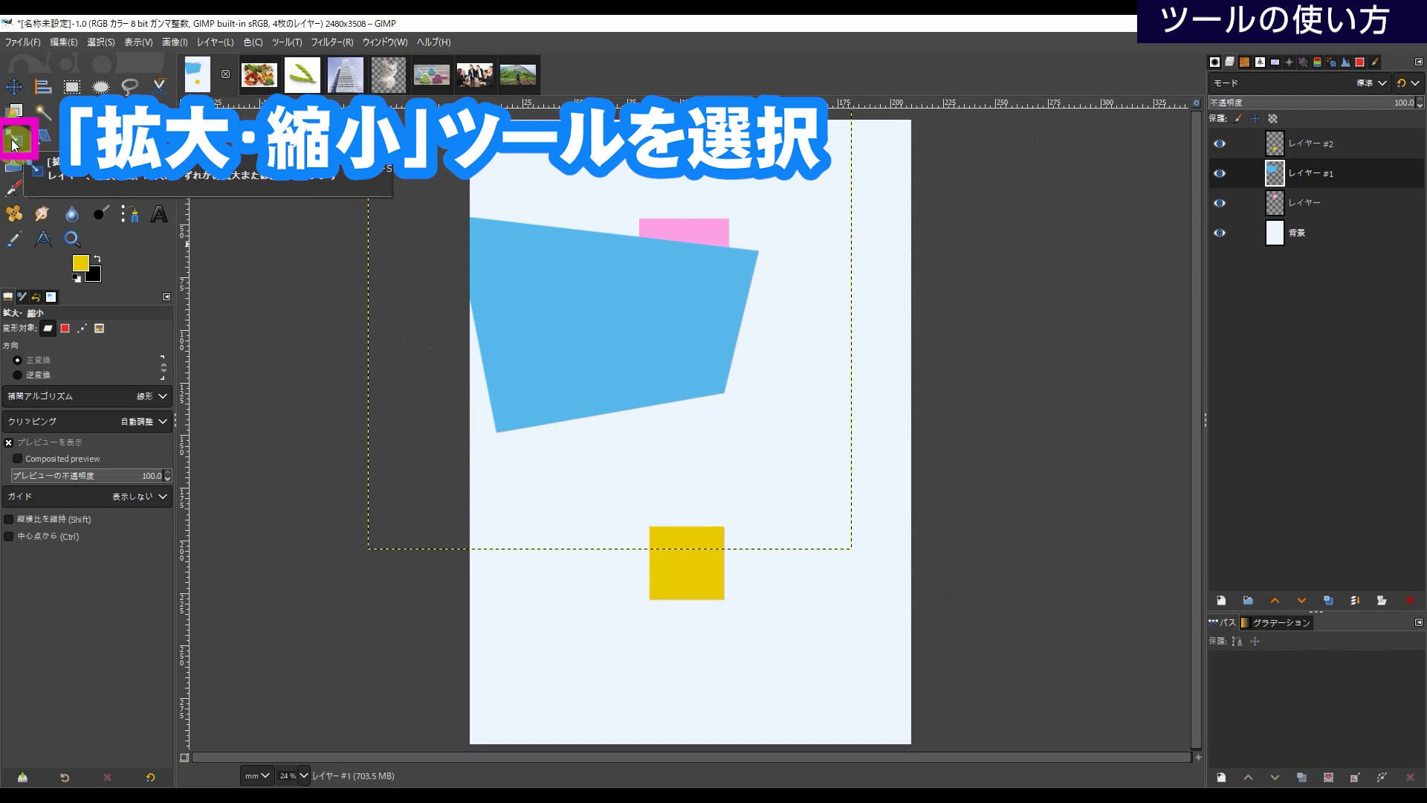
drag(511, 255, 618, 300)
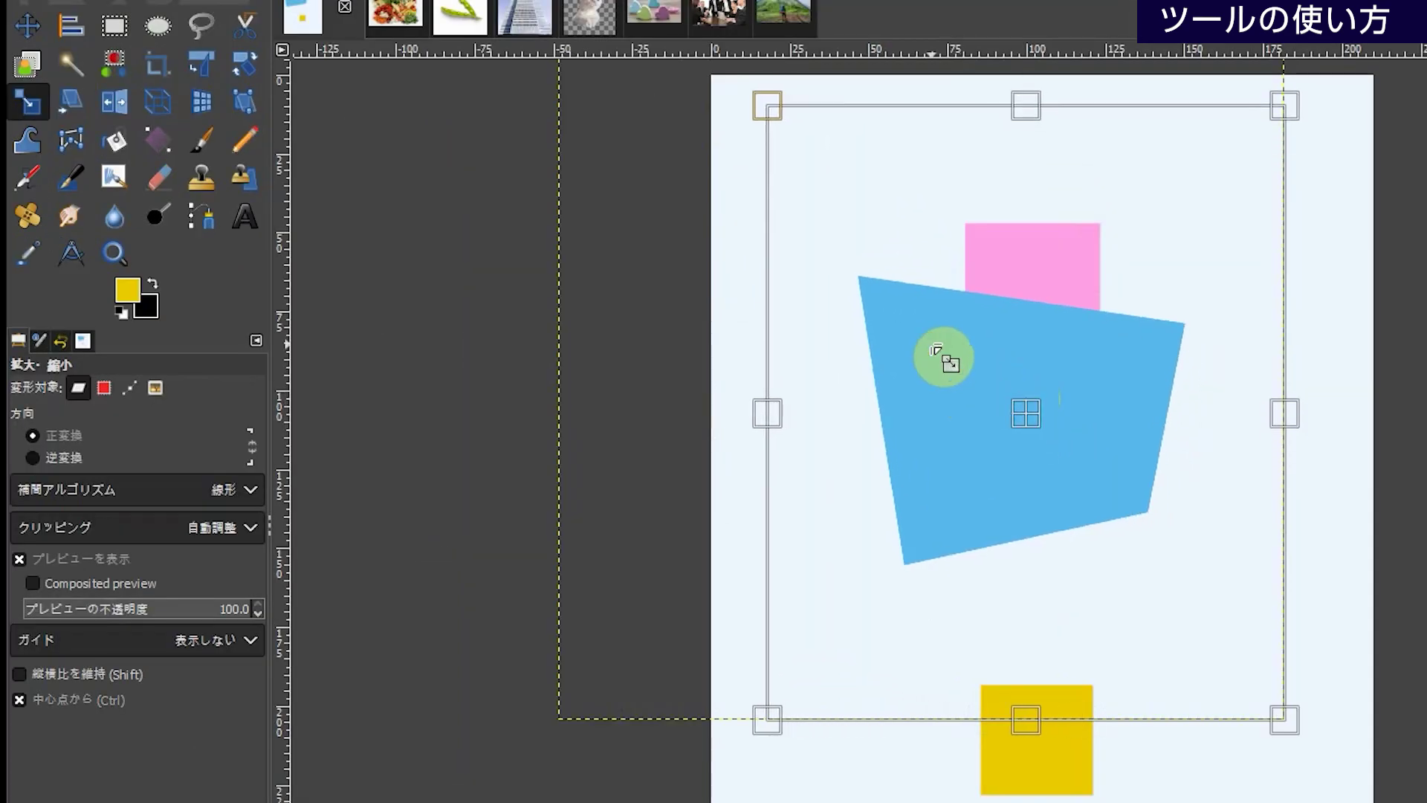
drag(944, 357, 939, 357)
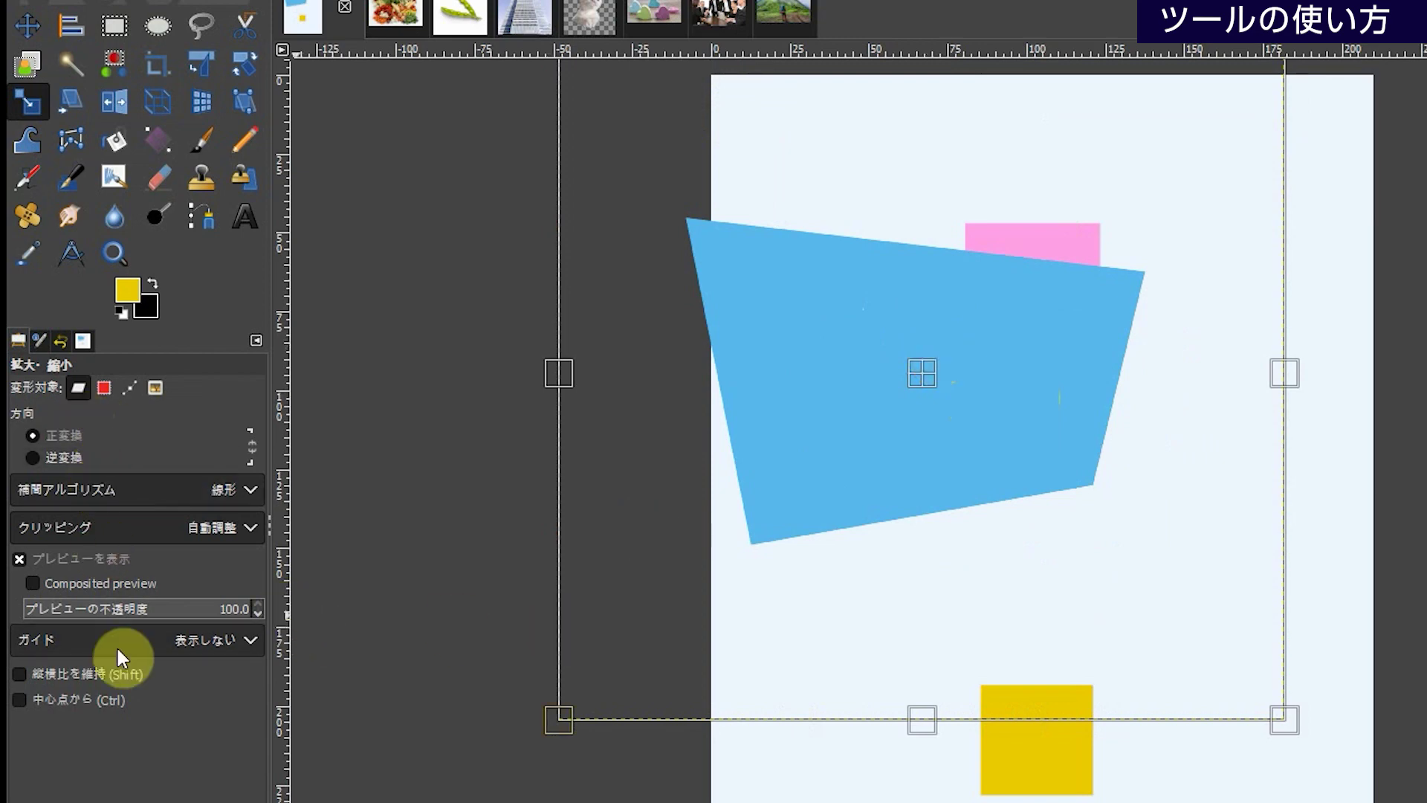
click(18, 675)
drag(628, 229, 945, 406)
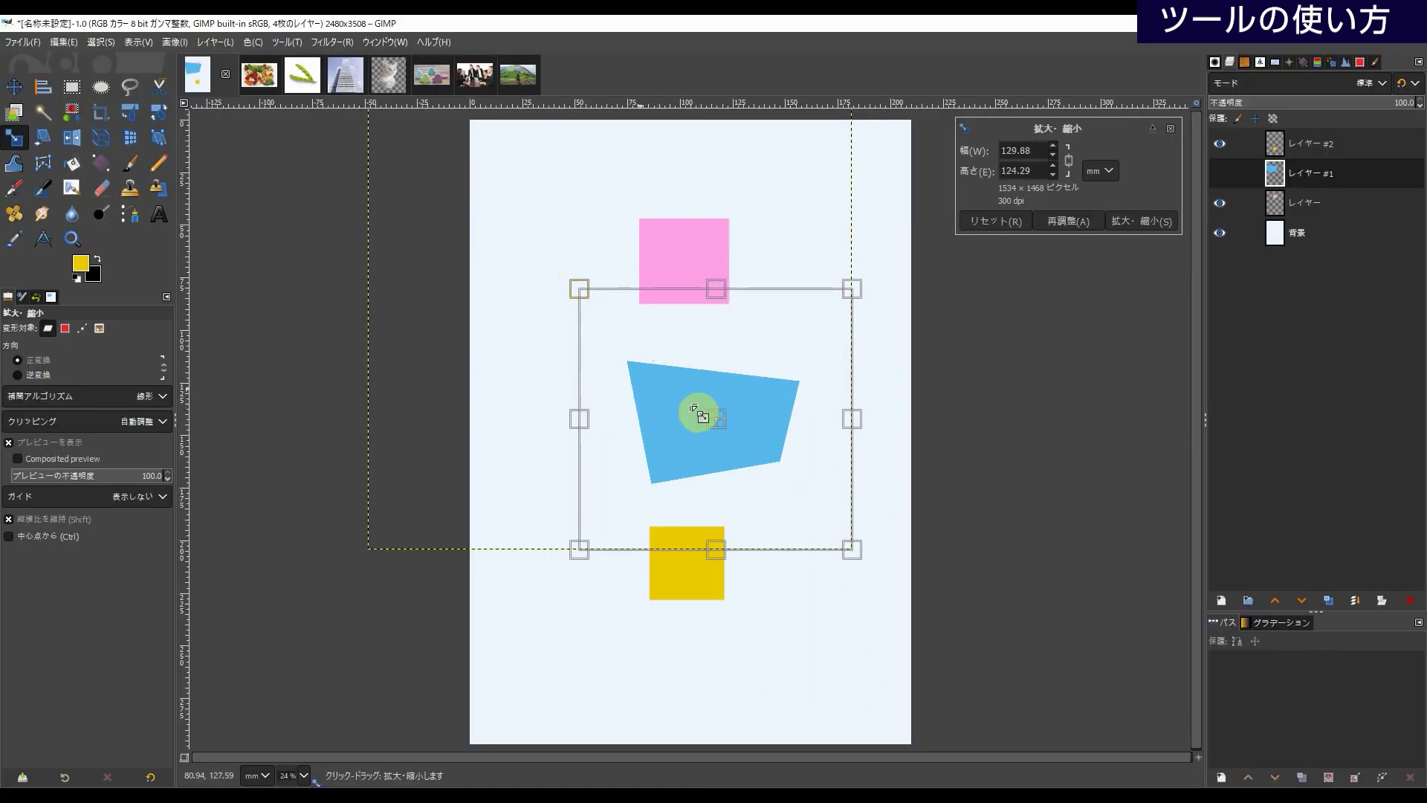
- Try scaling the blue shape both proportionally and freely, then shrink it with its aspect ratio kept and apply the scaling
drag(697, 410, 570, 245)
click(9, 519)
drag(529, 195, 595, 269)
key(ctrl+z)
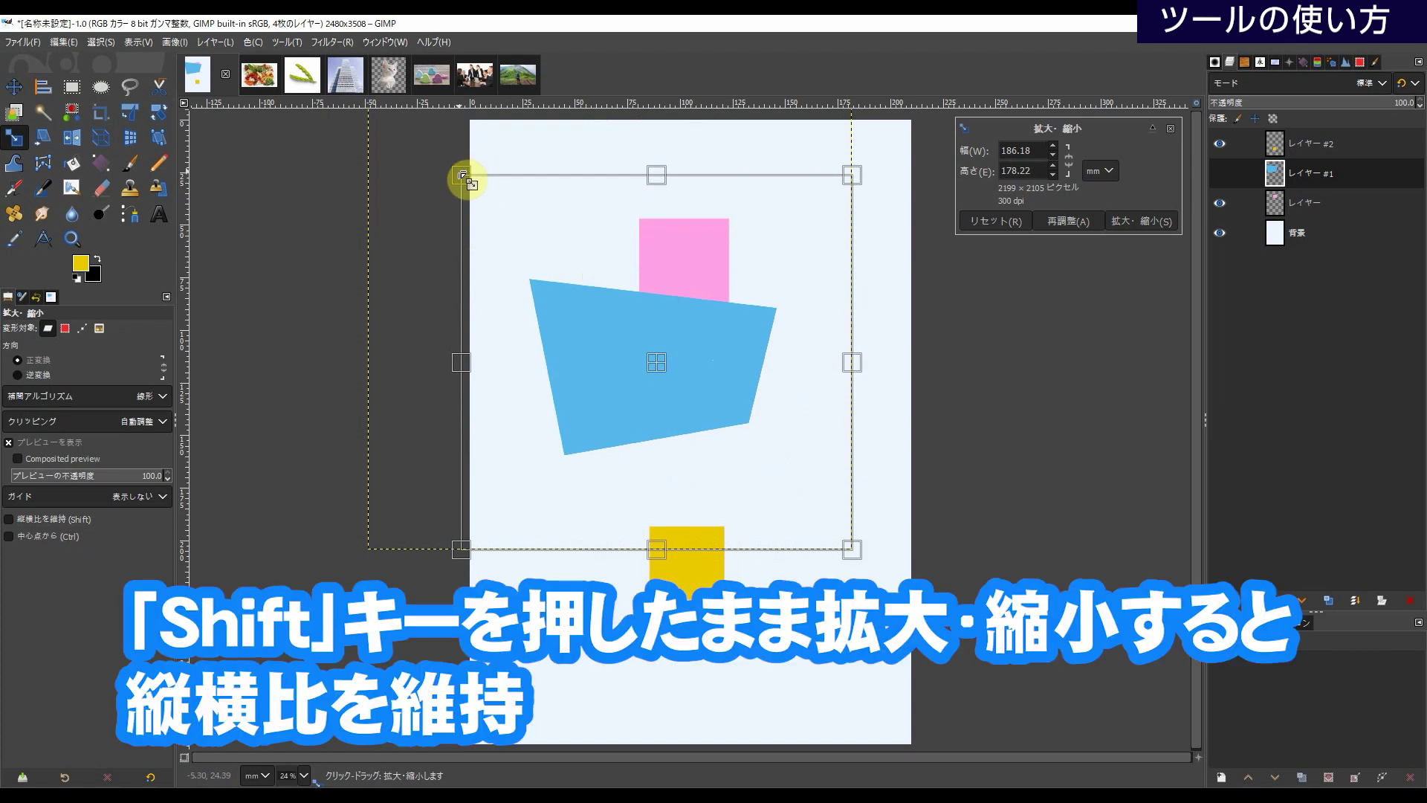
drag(463, 176, 606, 292)
key(Return)
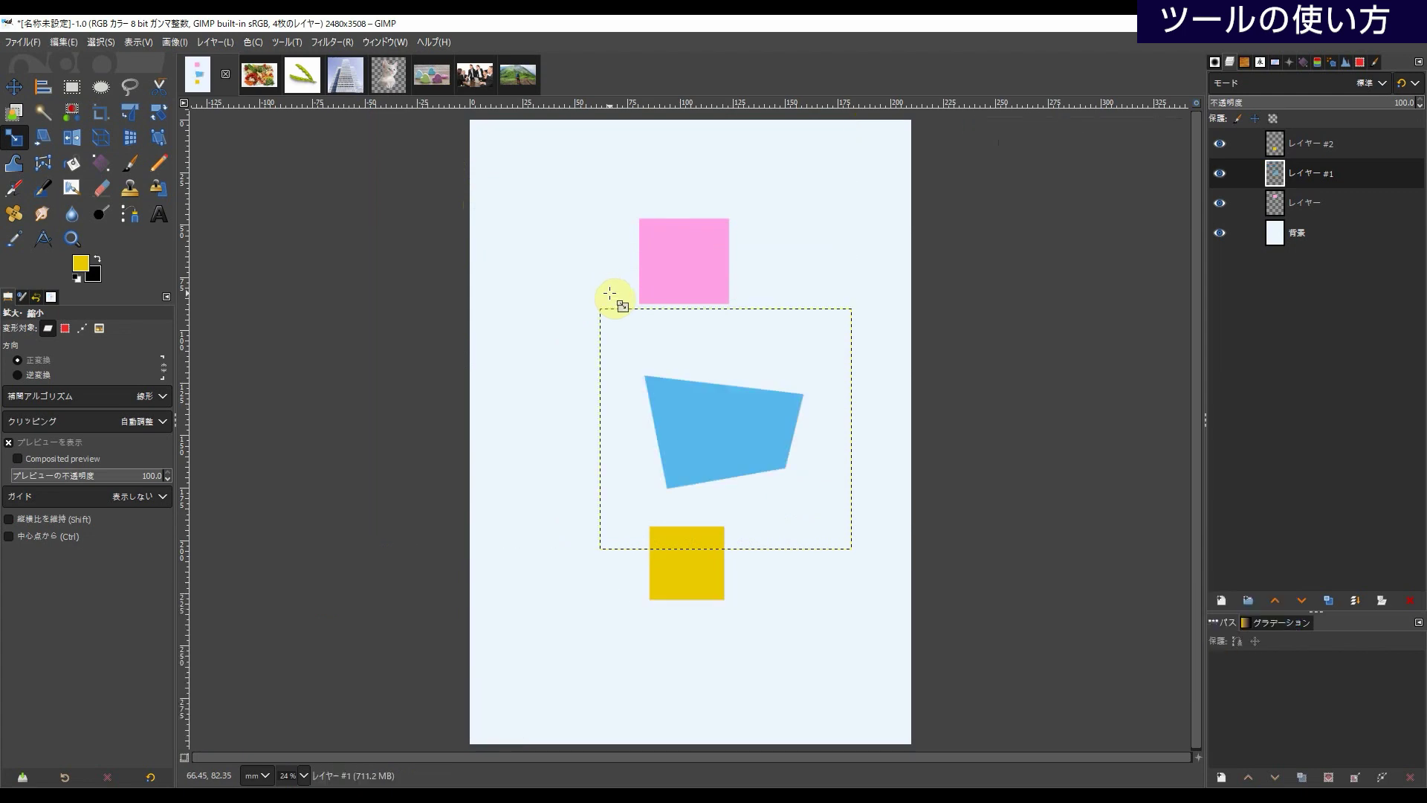
- Shear the blue shape with the Shear tool so that it slants up towards the page's upper right
click(44, 137)
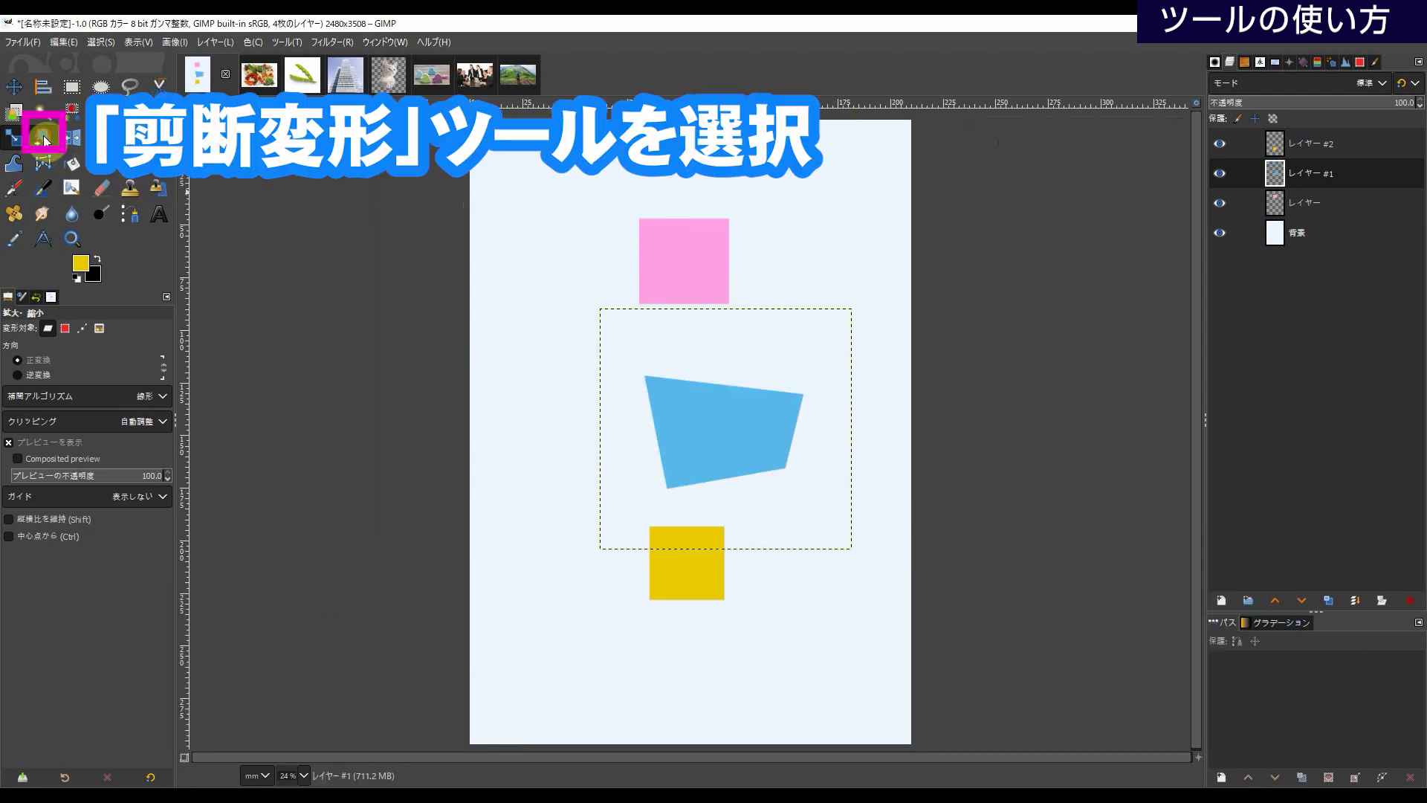
click(655, 379)
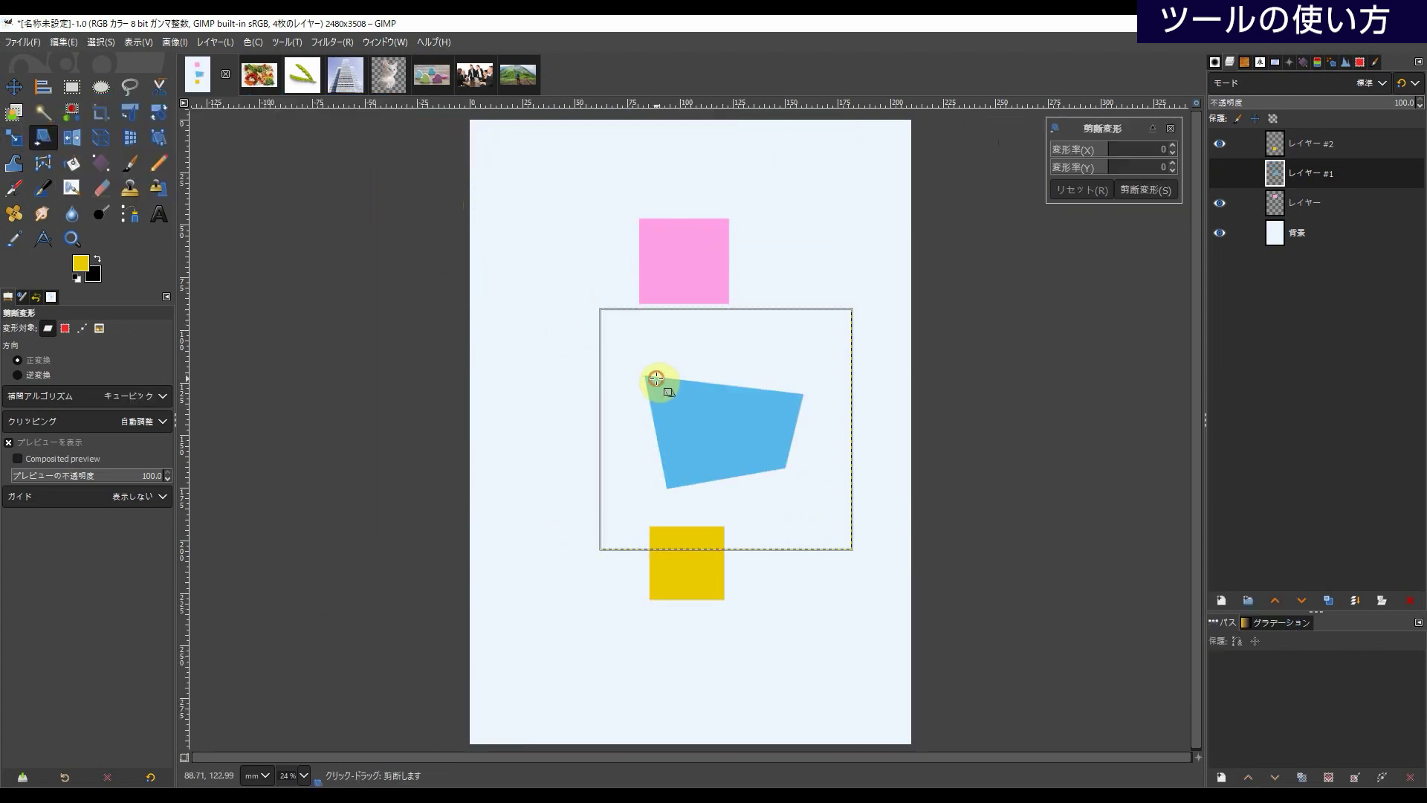
drag(644, 371, 841, 428)
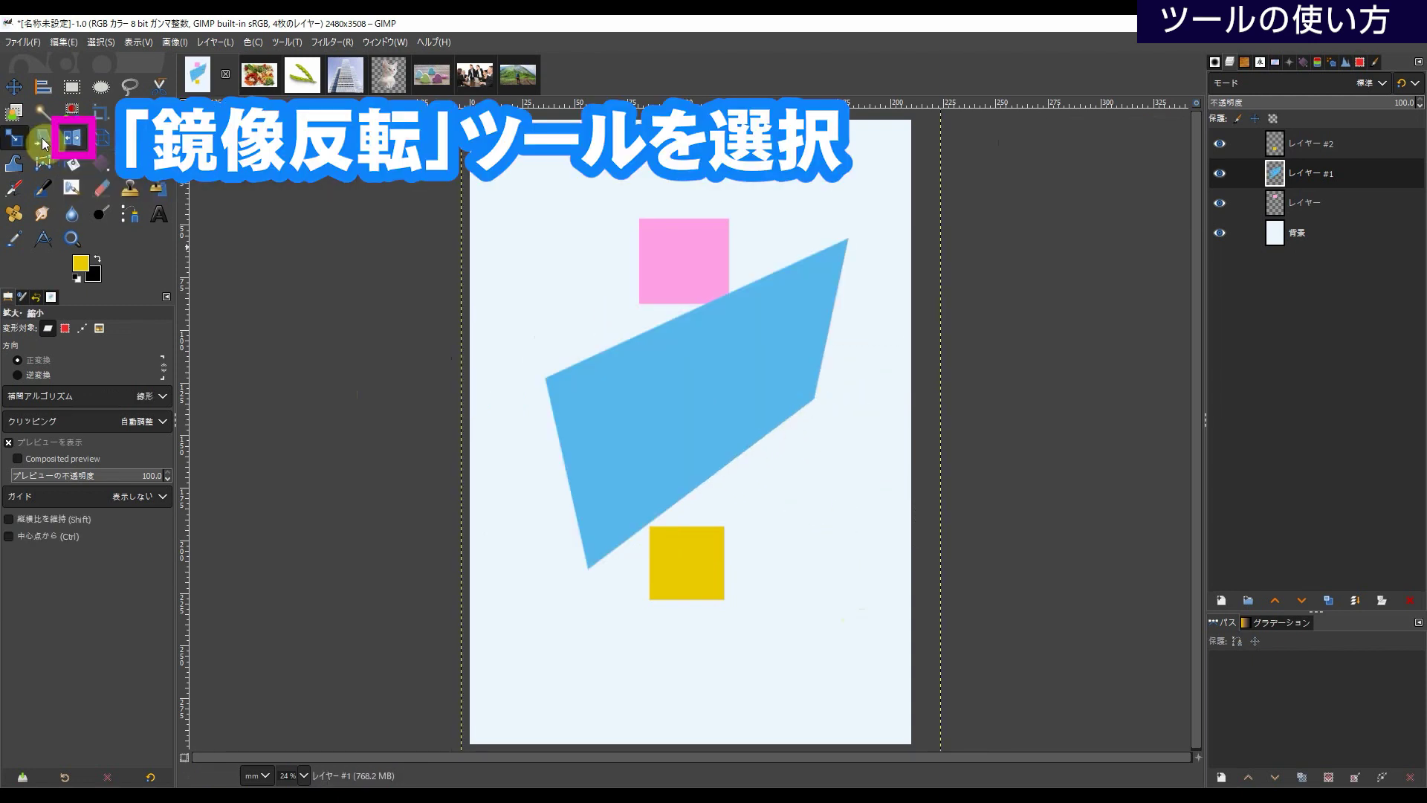
- Mirror the blue shape horizontally with the Flip tool, and flip it vertically as well
click(71, 139)
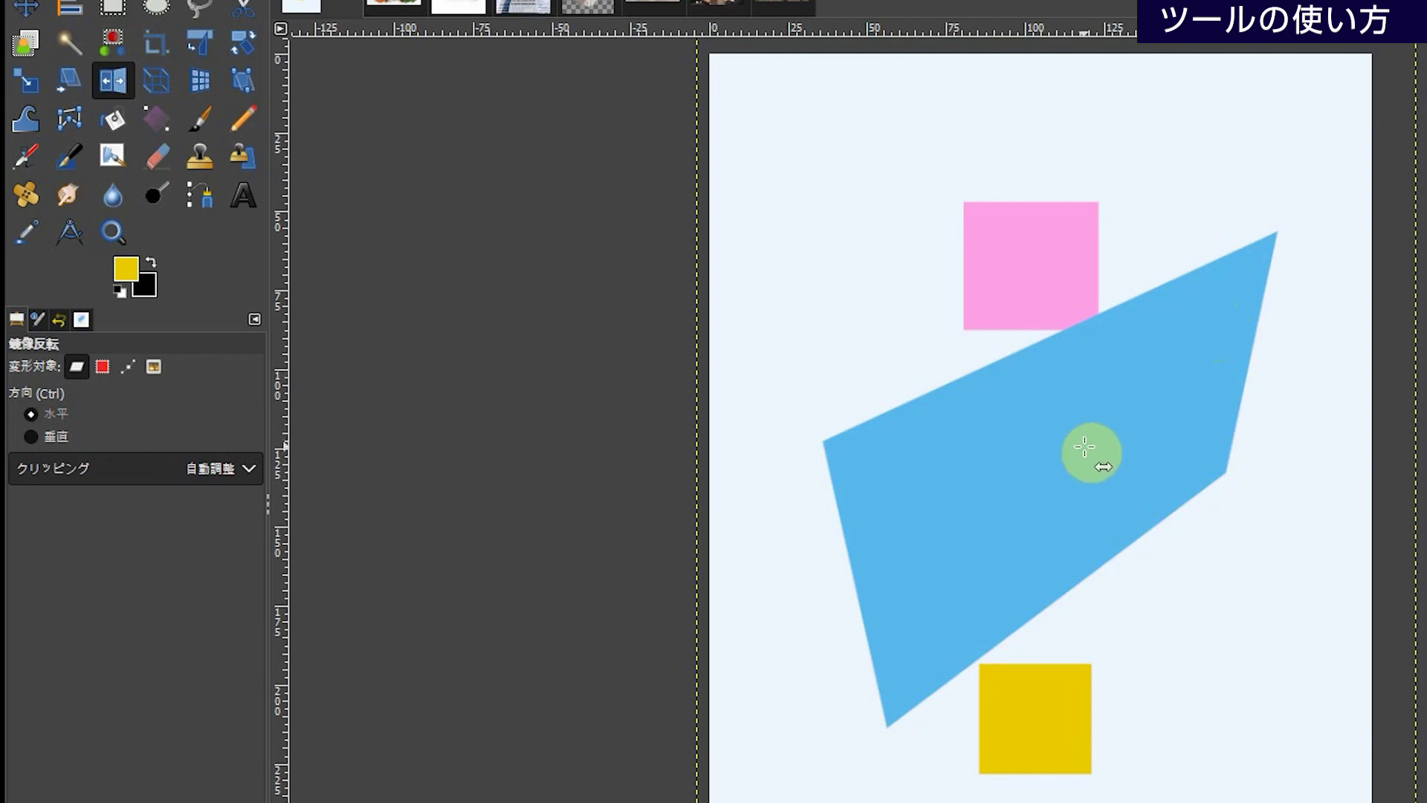
click(1084, 446)
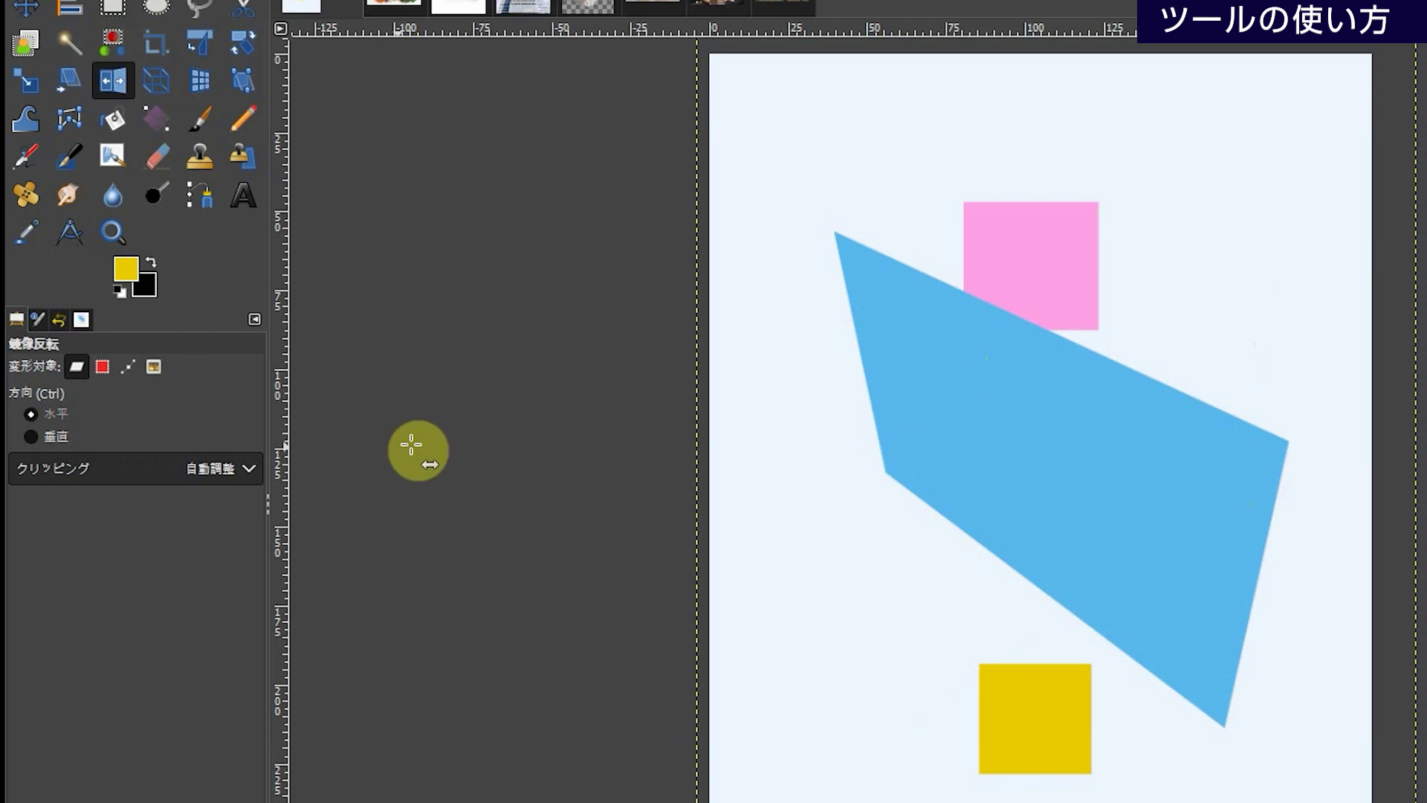
click(30, 436)
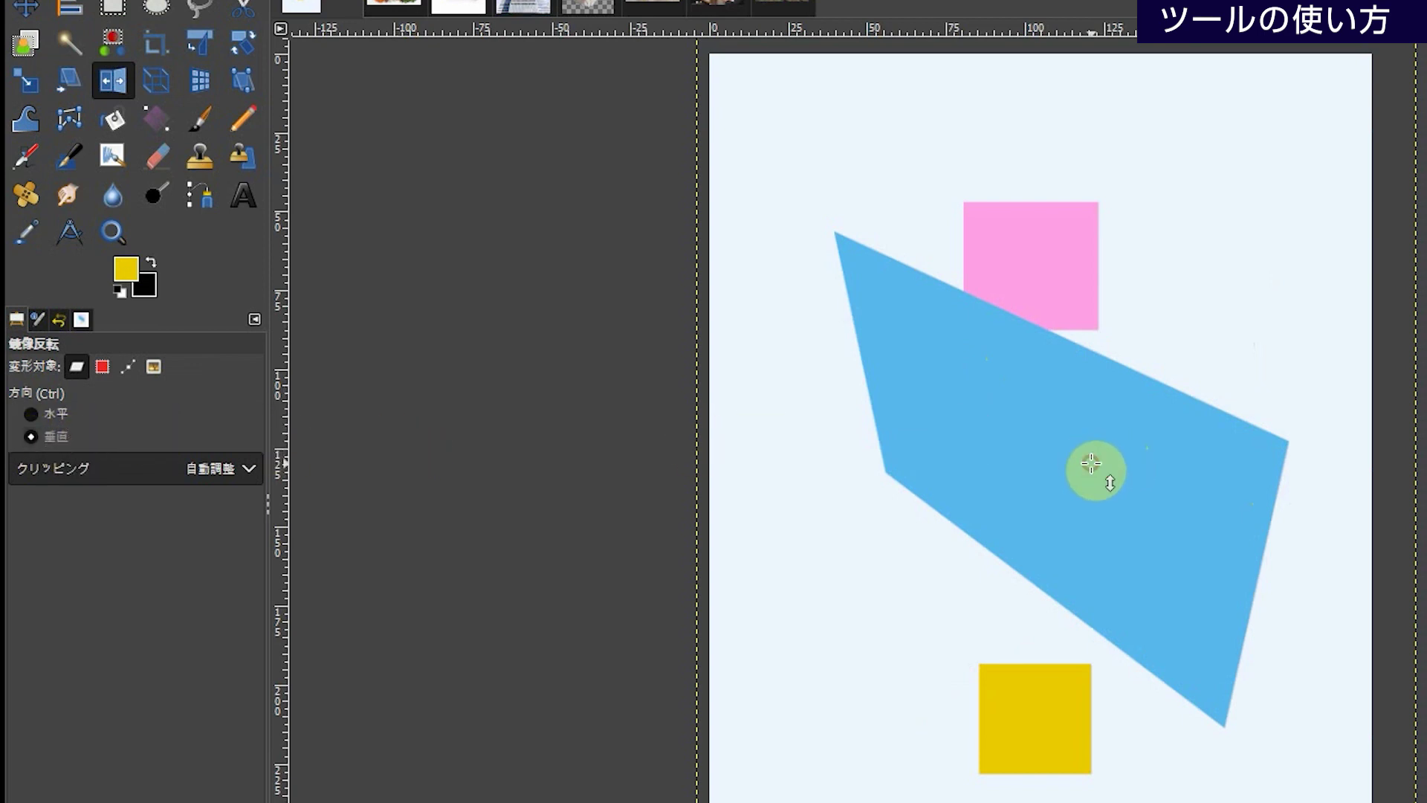
click(1091, 463)
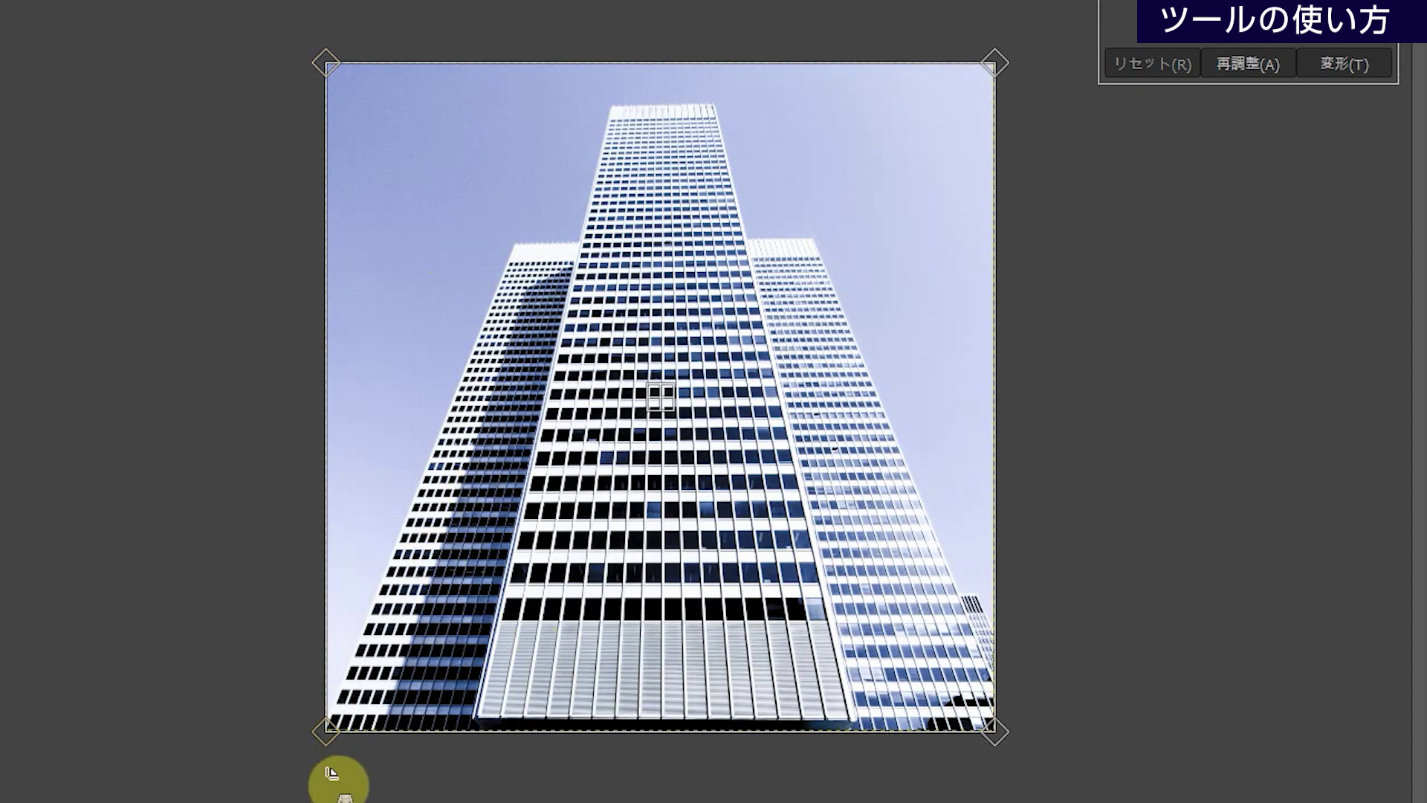
- Try straightening the skyscrapers with the Perspective tool by bringing the photo's two lower corners close together, and apply it
drag(327, 730, 522, 730)
drag(994, 730, 754, 731)
drag(521, 731, 597, 731)
drag(764, 733, 743, 733)
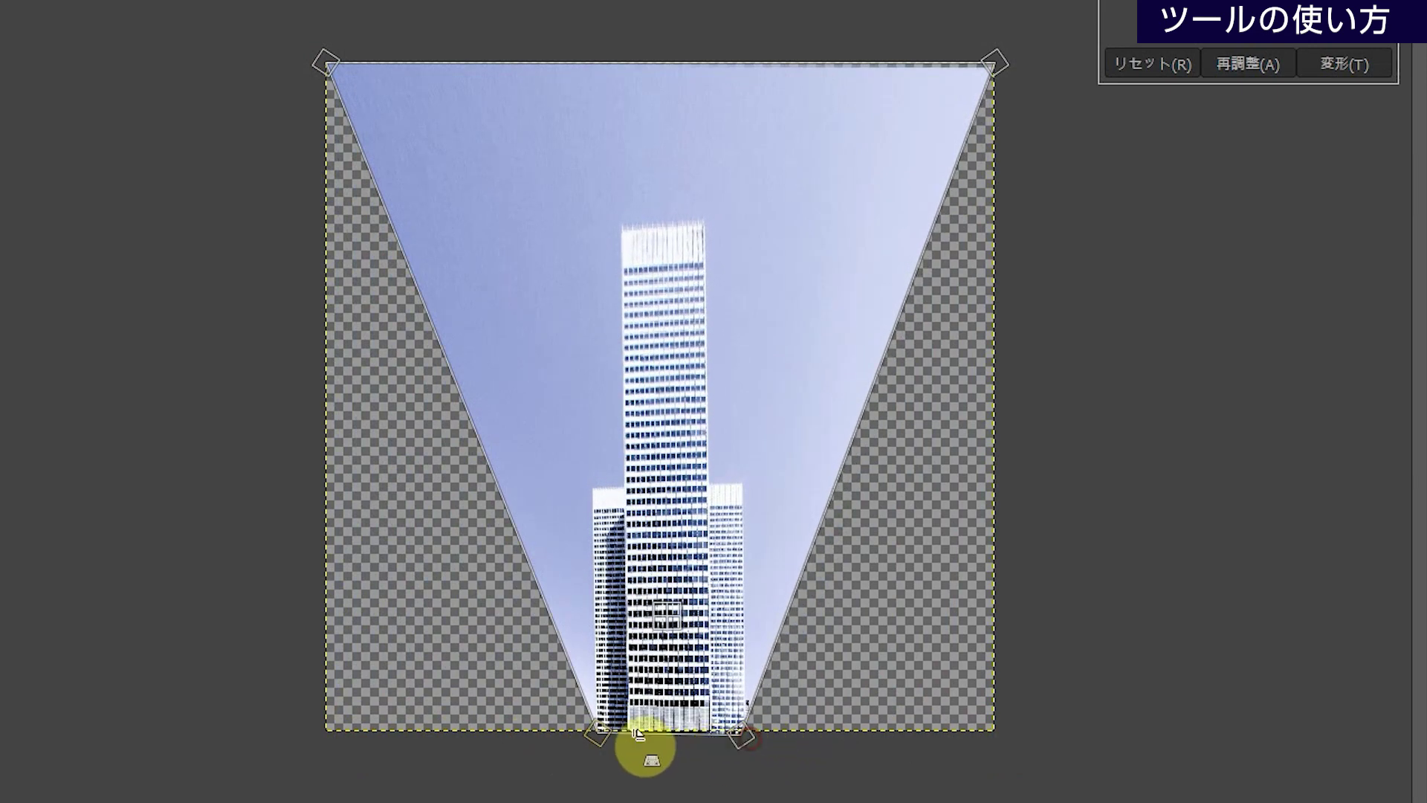
drag(608, 738, 610, 736)
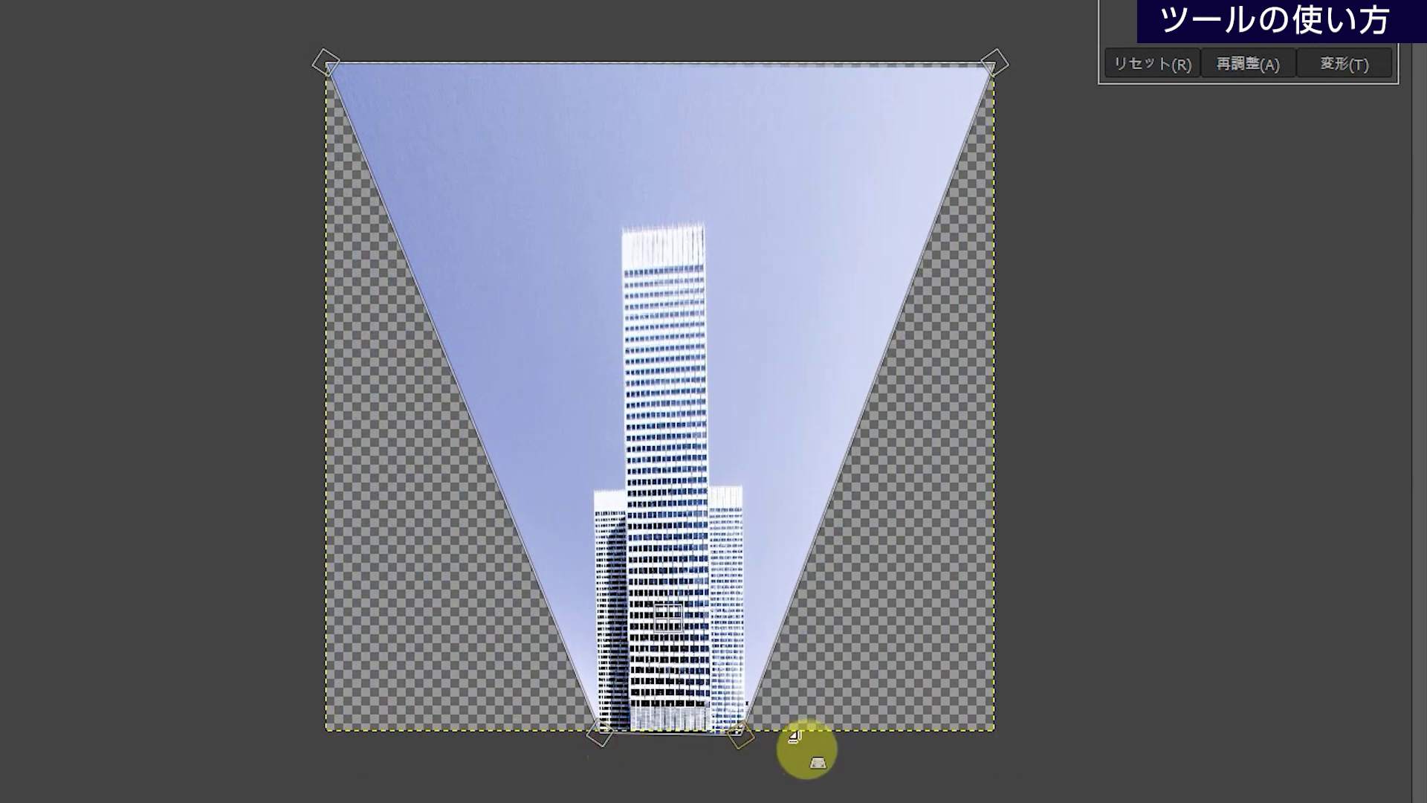
key(Return)
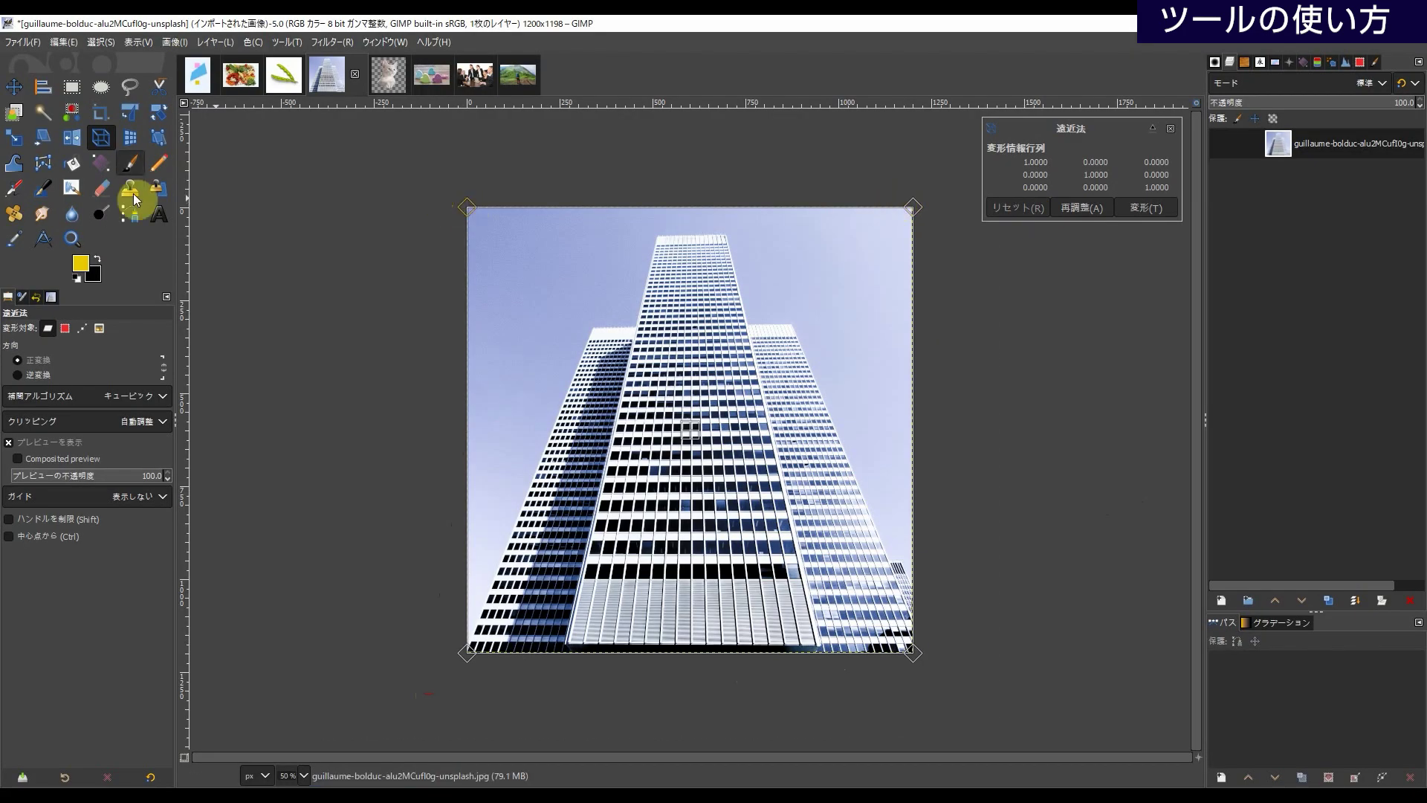
- Try tilting the skyscraper photo in space with the 3D Transform tool
click(130, 138)
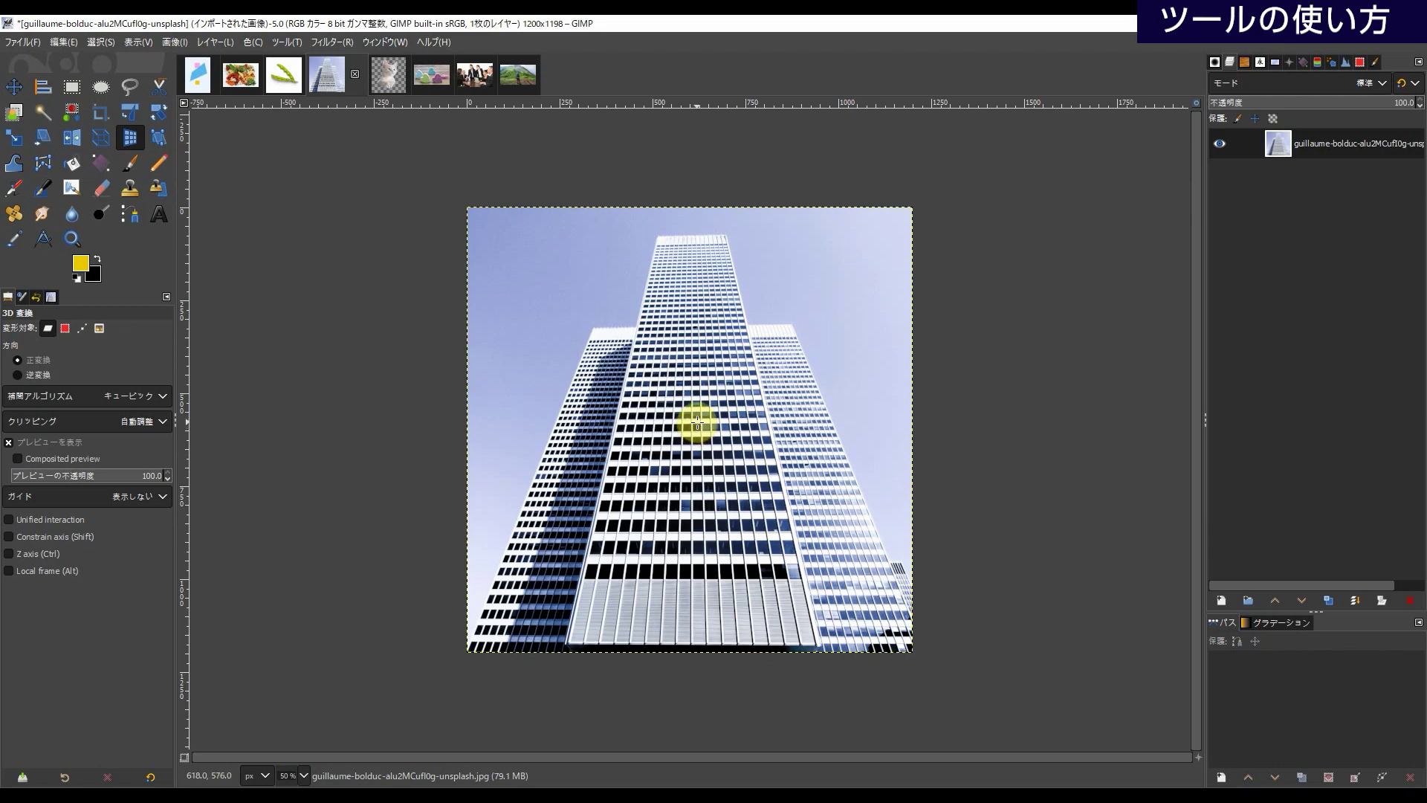
drag(830, 473, 972, 354)
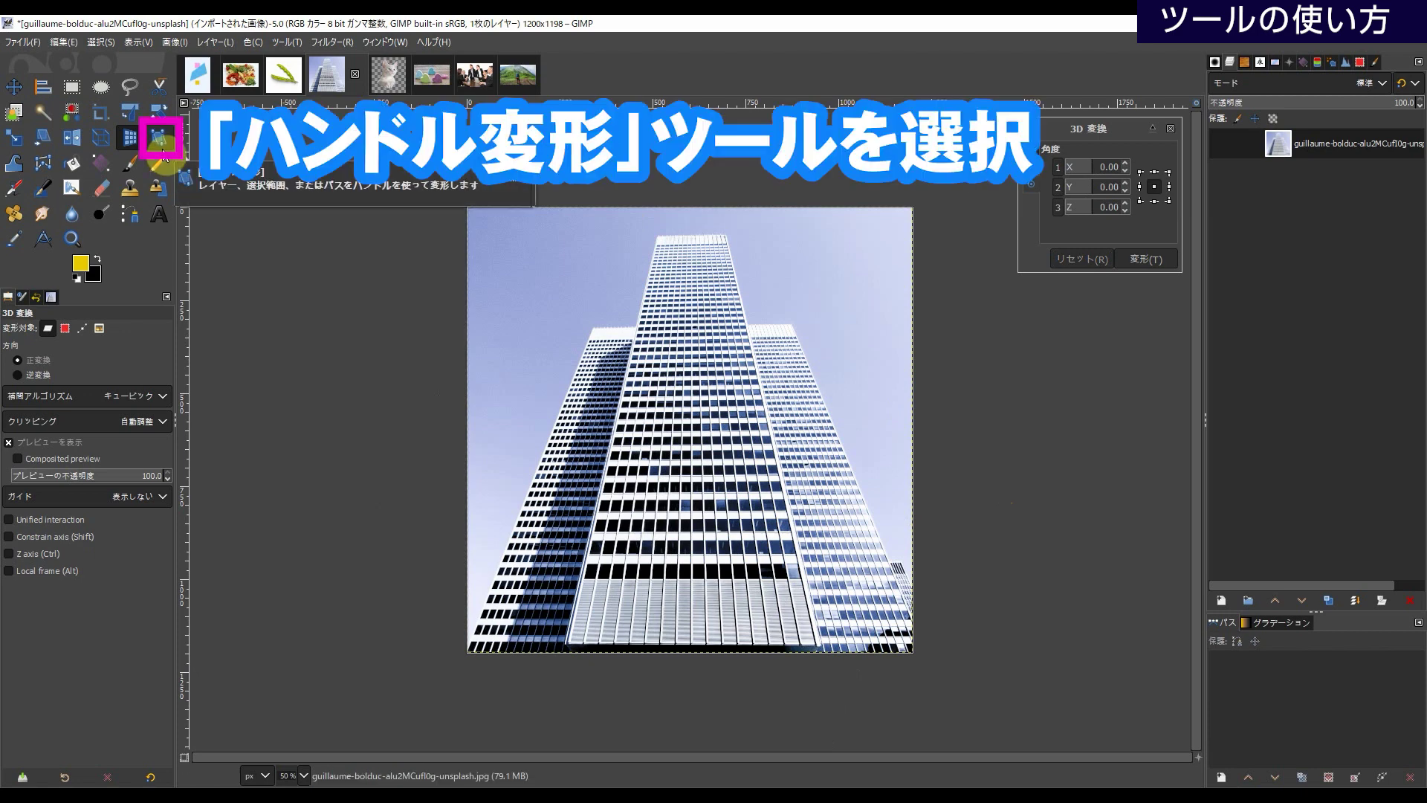
- Place Handle Transform handles at the middle of the skyscraper photo's four edges and try distorting it with the right-edge handle
click(160, 147)
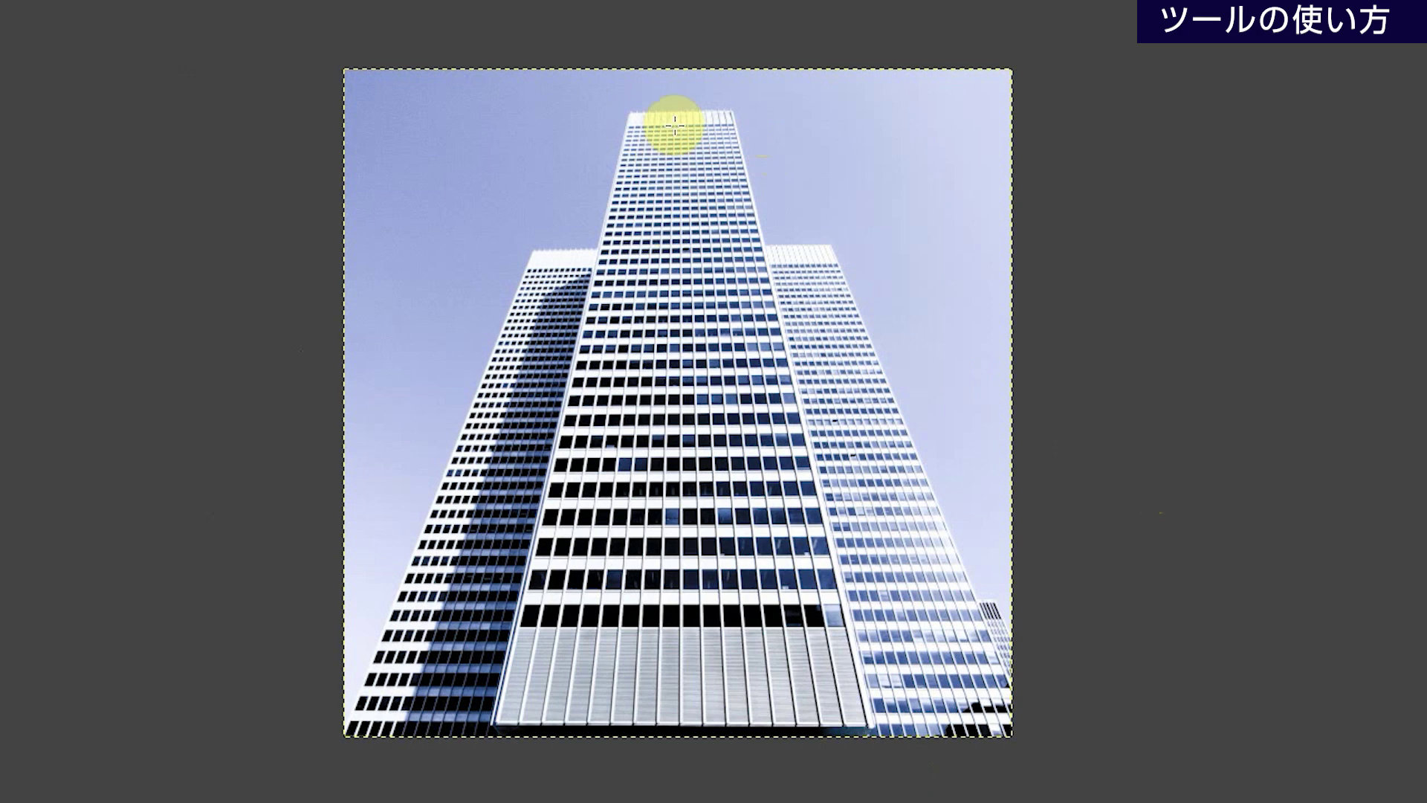
click(679, 69)
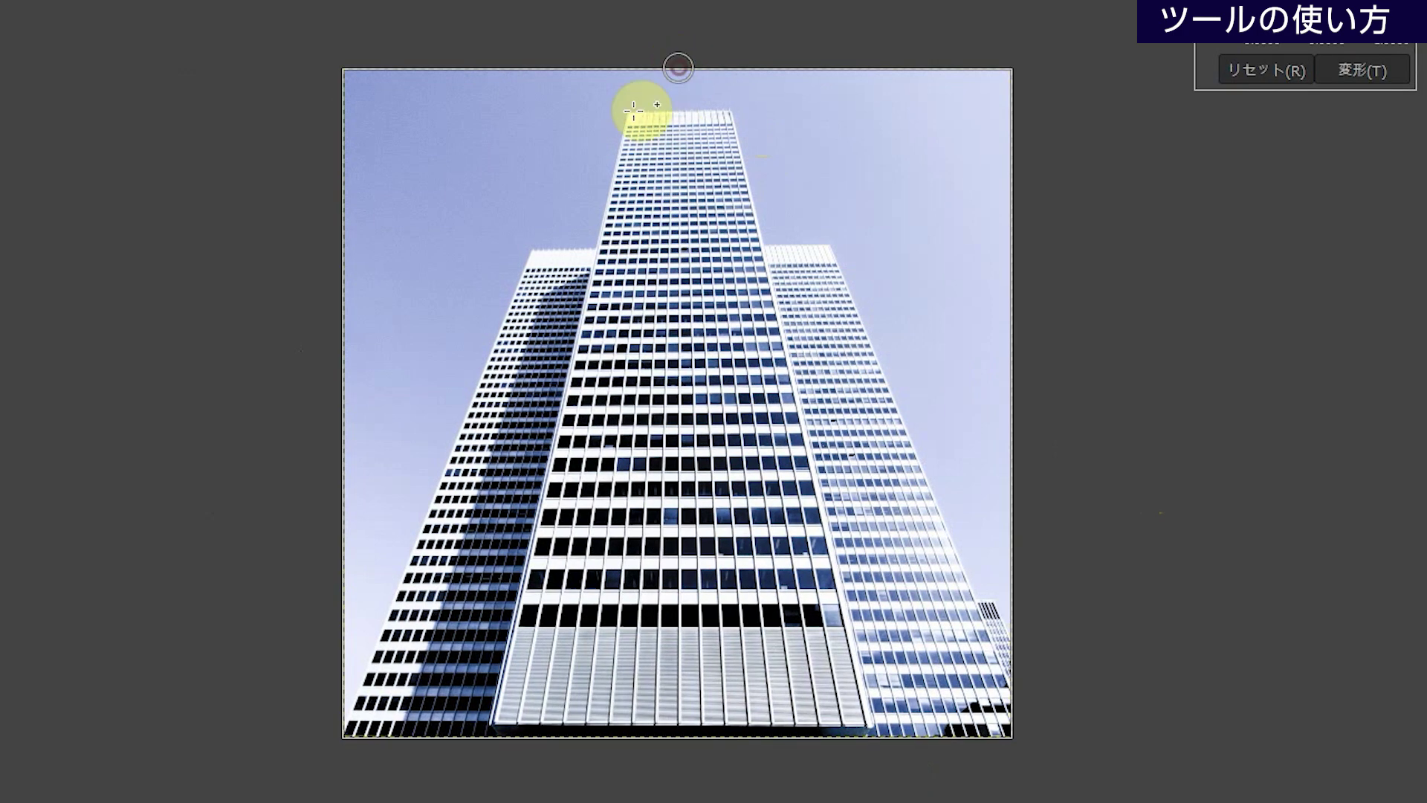
click(340, 361)
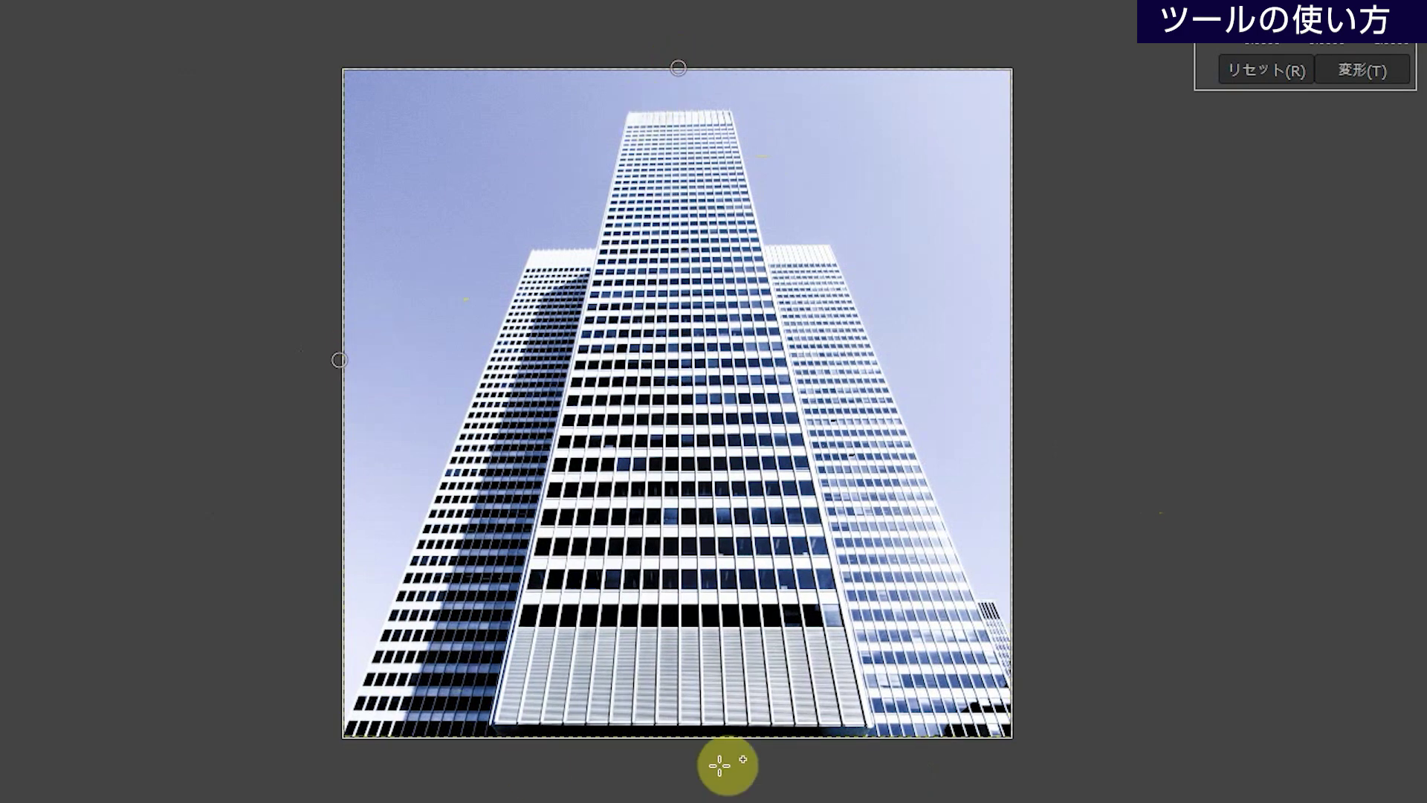
click(667, 738)
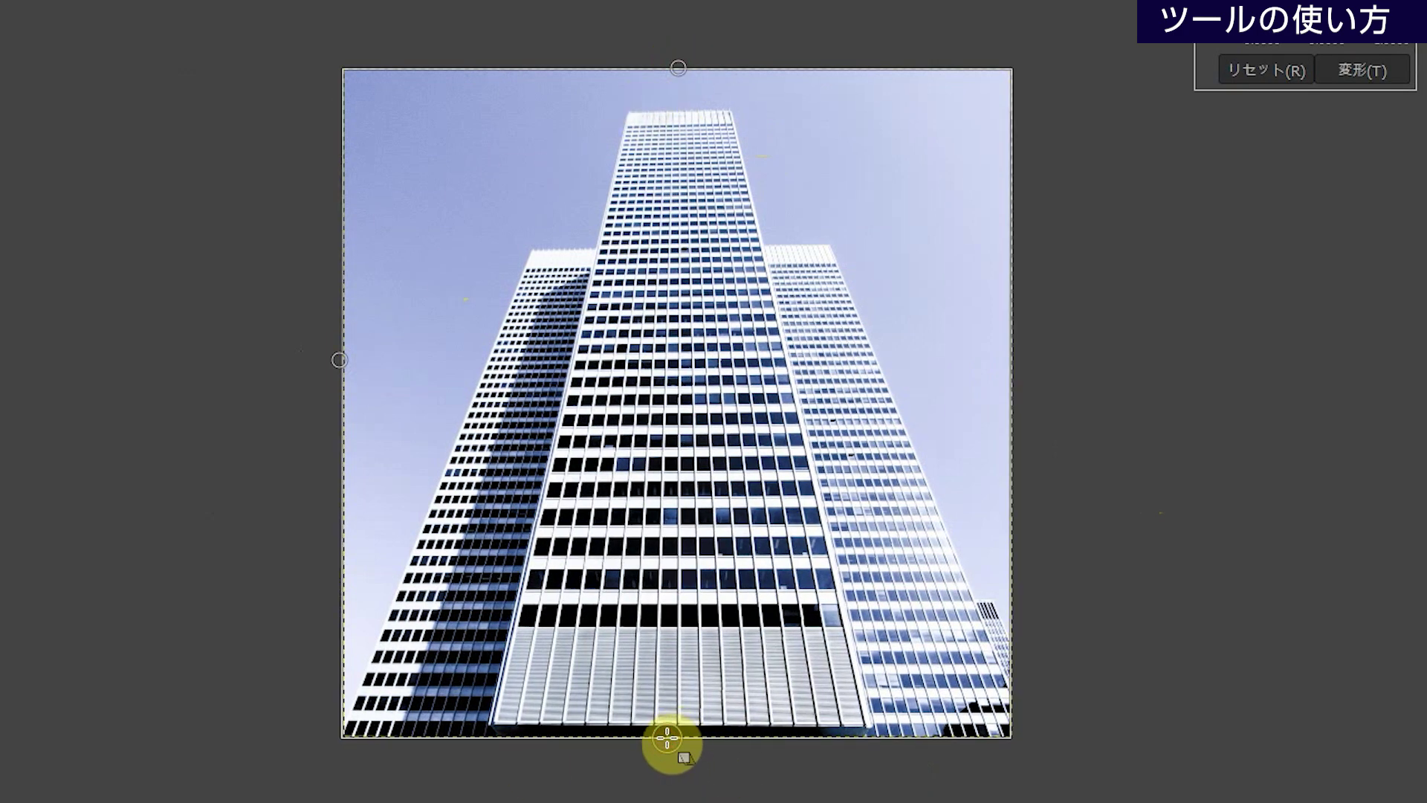
click(1010, 380)
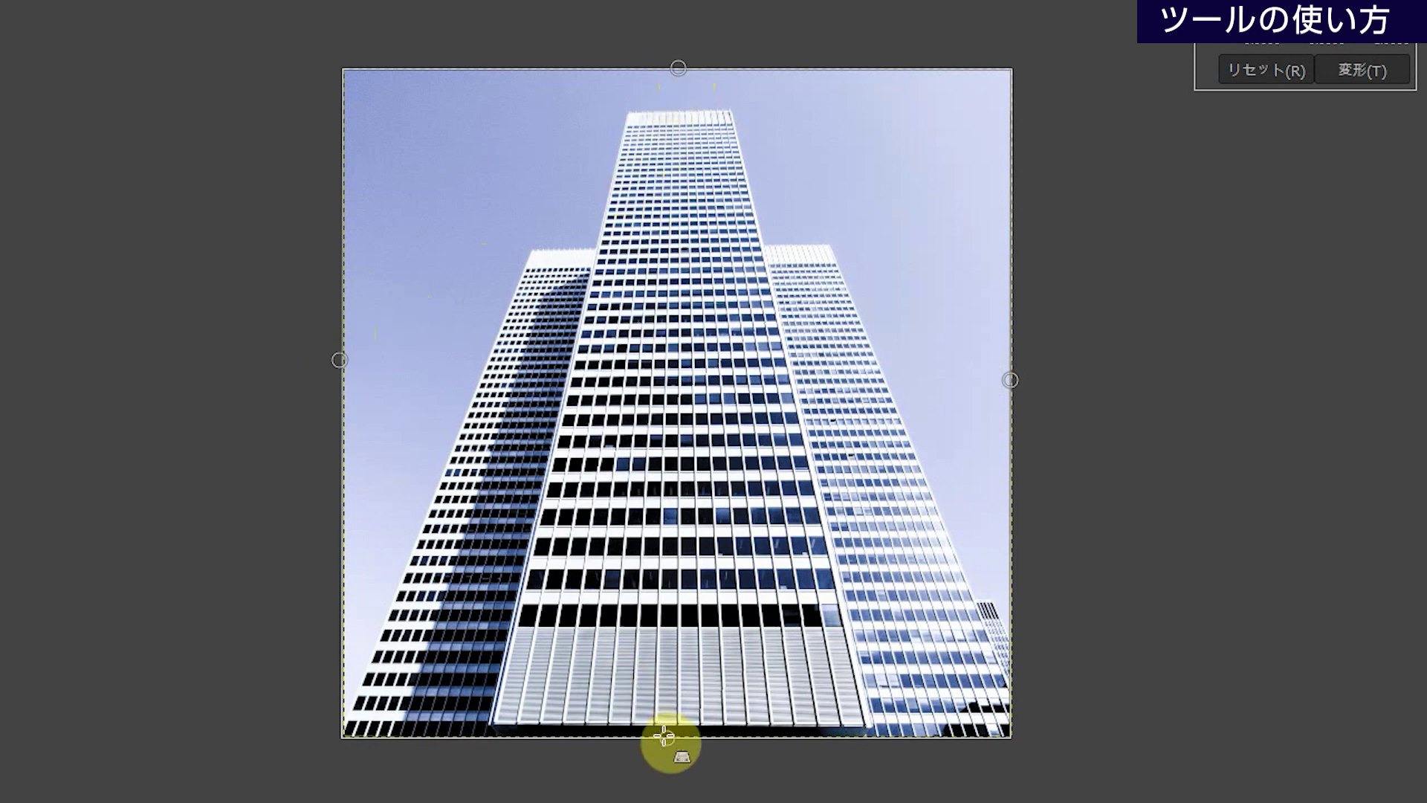
drag(1012, 382, 860, 290)
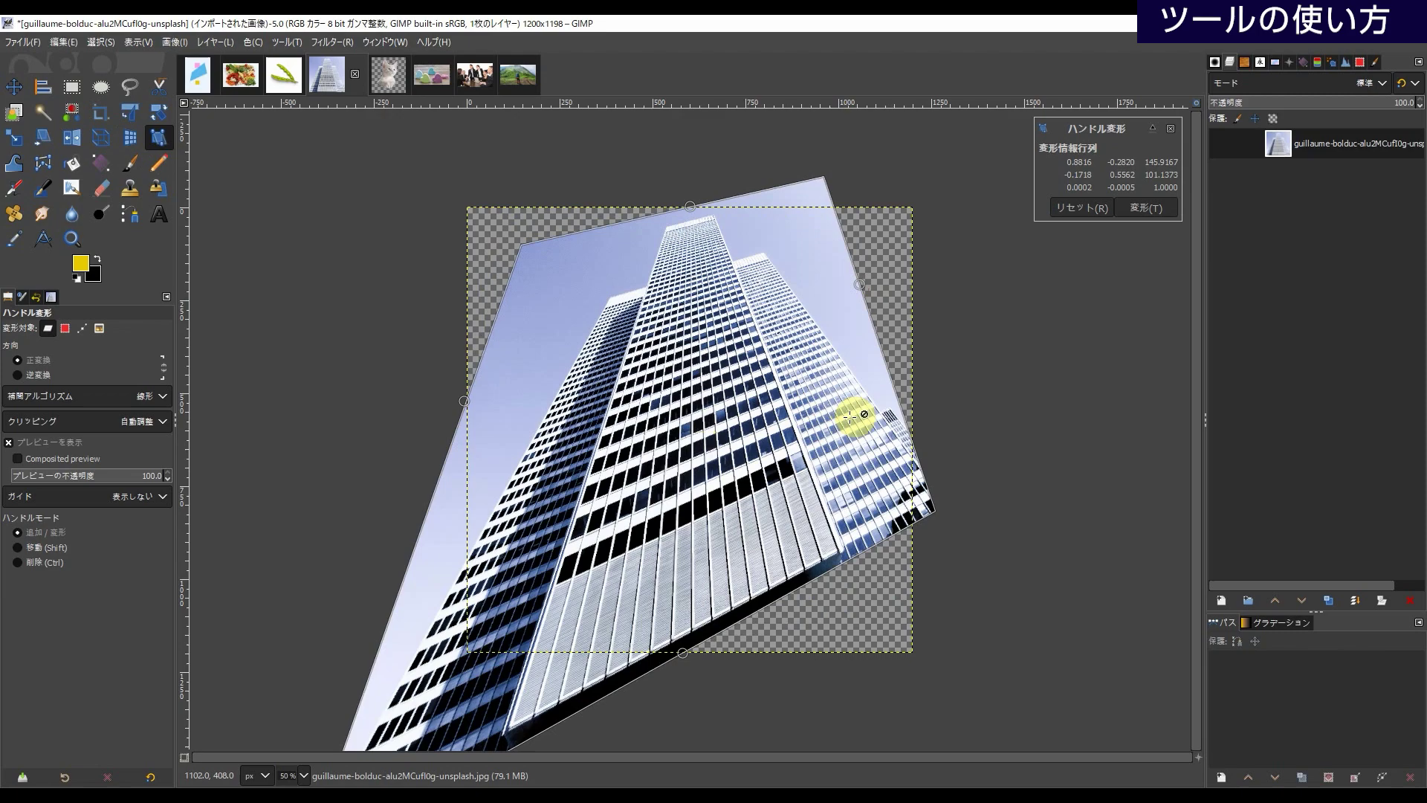
drag(860, 283, 853, 525)
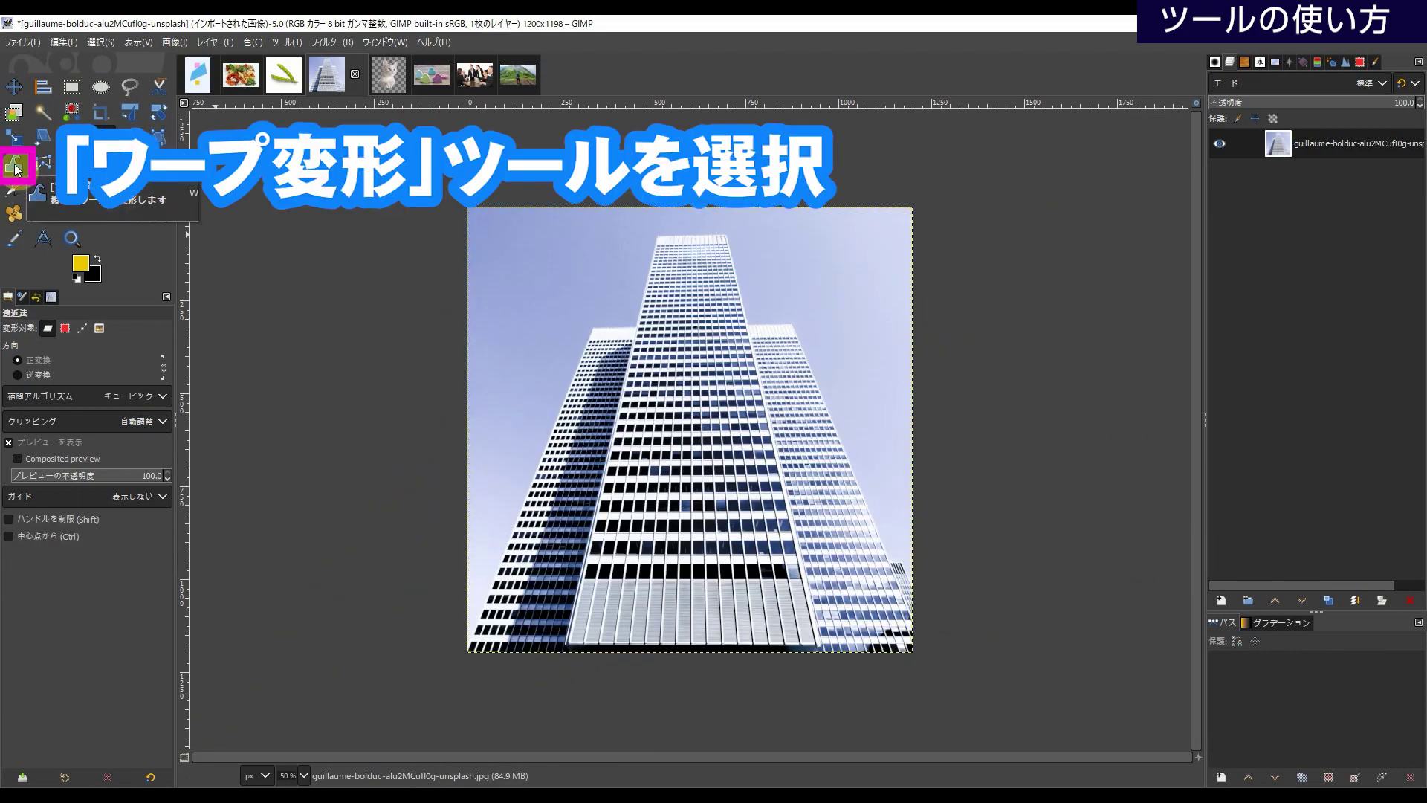
- Try pinching the skyscrapers' lower part inward from both sides with Warp Transform in move-pixels mode, and undo the strokes
click(15, 166)
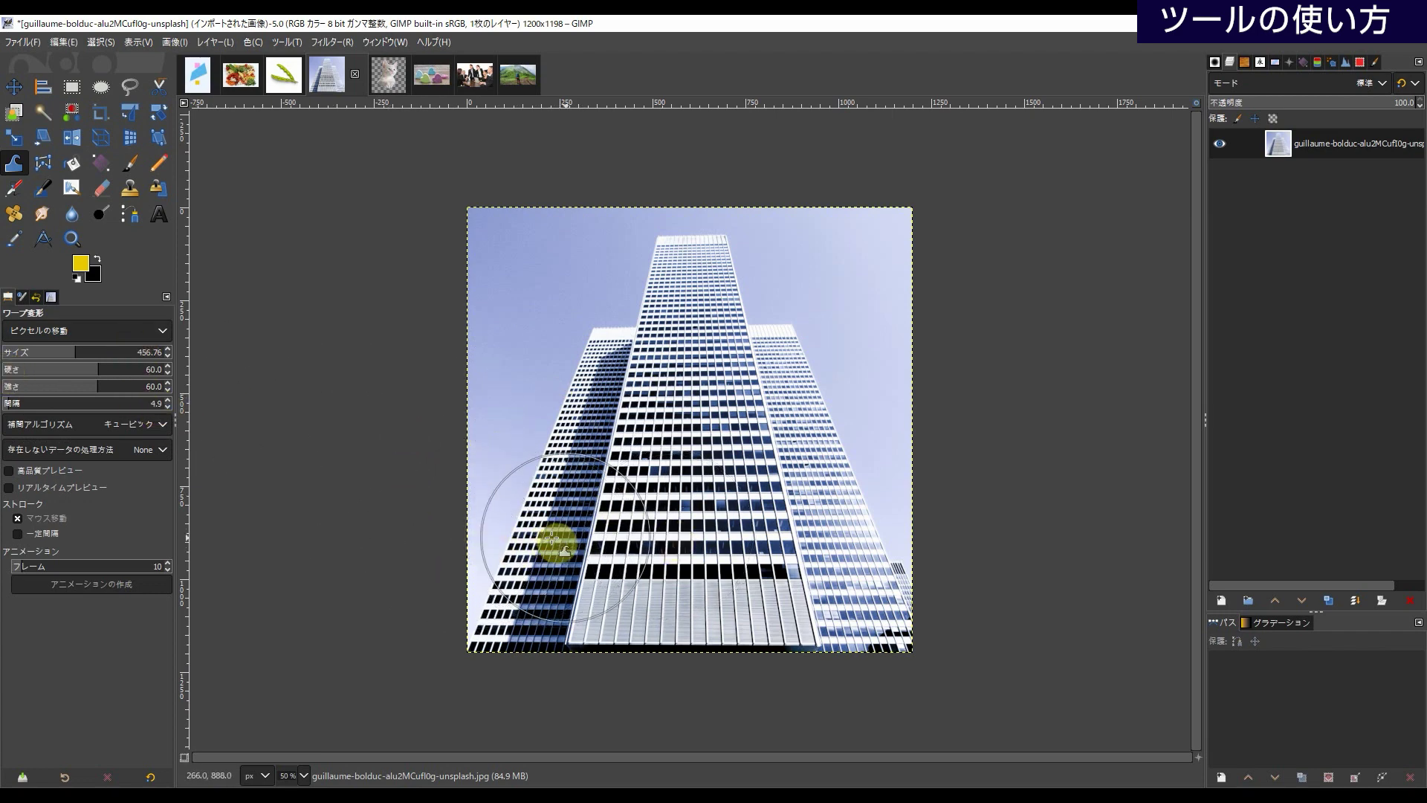
drag(504, 533, 649, 538)
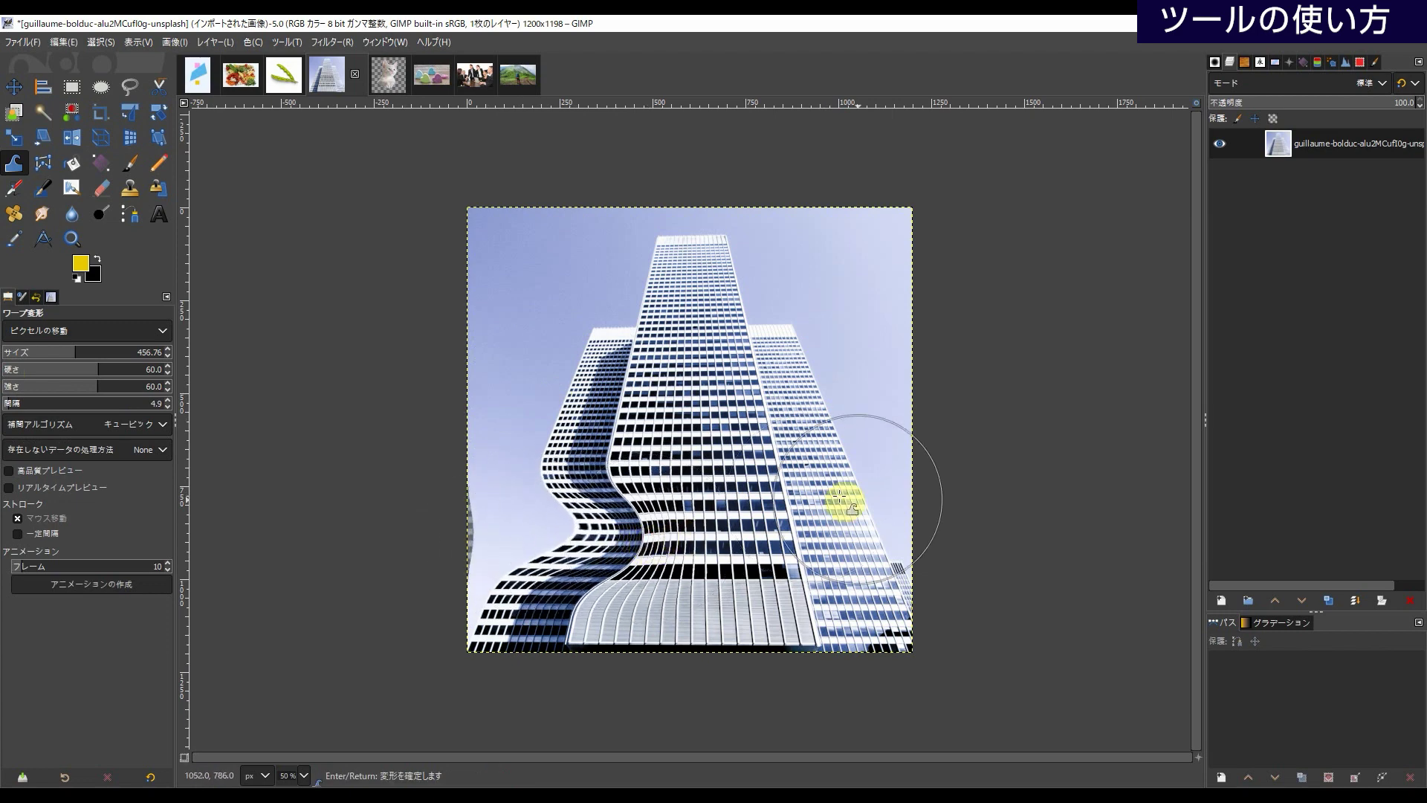
drag(895, 455, 837, 450)
drag(783, 449, 712, 451)
drag(567, 325, 955, 307)
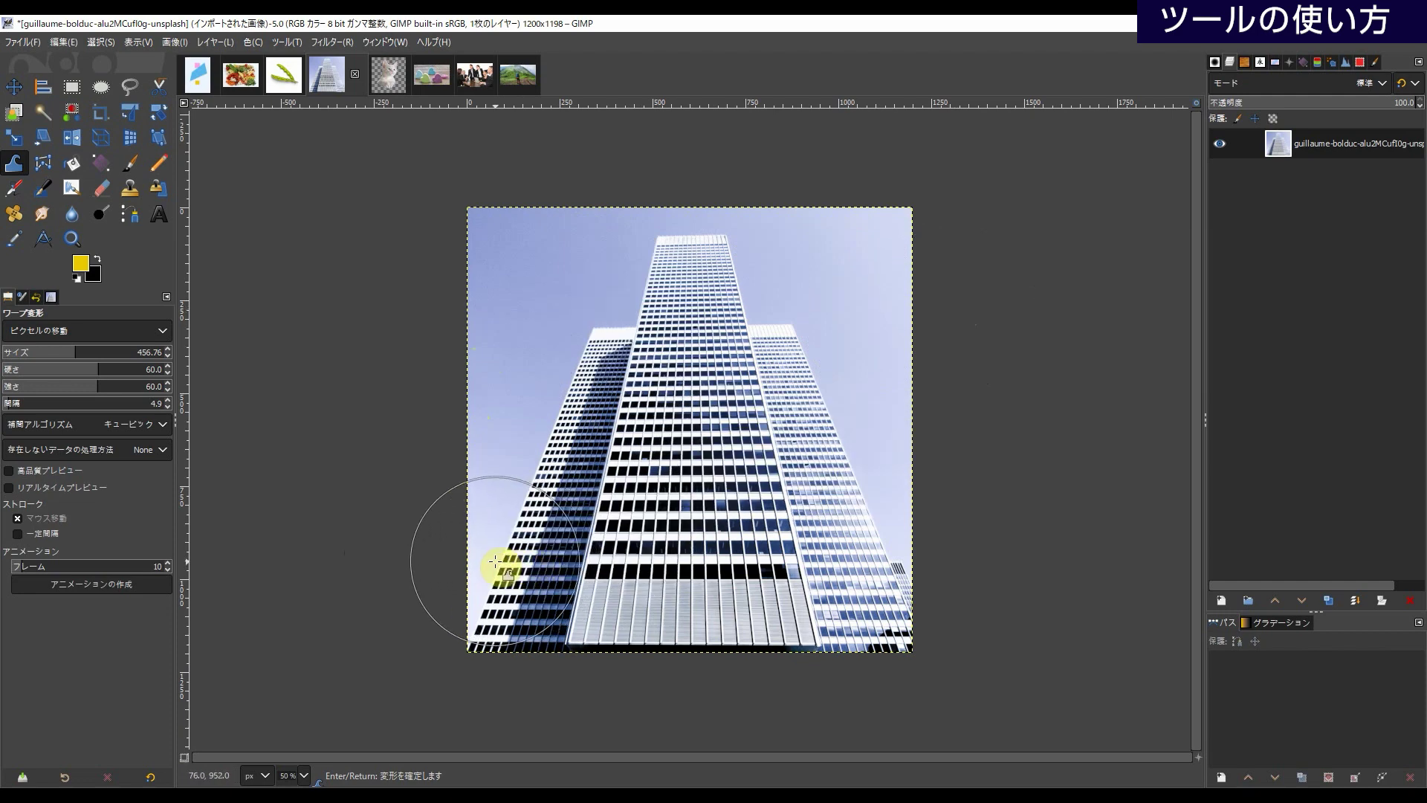
mouse_move(495, 559)
mouse_down()
mouse_move(675, 565)
mouse_move(902, 535)
mouse_move(716, 541)
mouse_move(739, 547)
mouse_move(729, 537)
mouse_move(902, 542)
mouse_move(789, 533)
mouse_move(742, 542)
mouse_move(968, 545)
mouse_move(899, 559)
mouse_move(725, 551)
mouse_up()
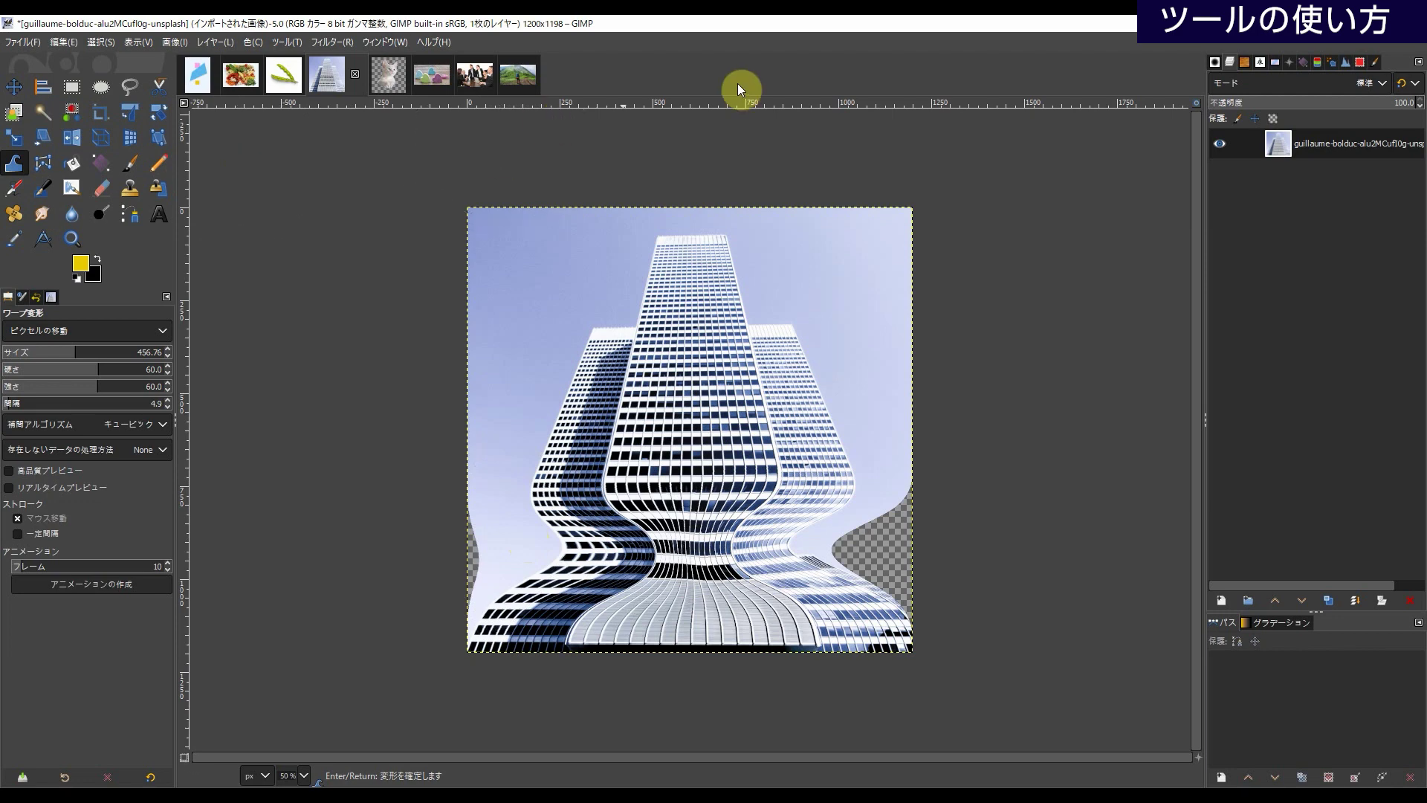
key(ctrl+z)
key(ctrl+z)
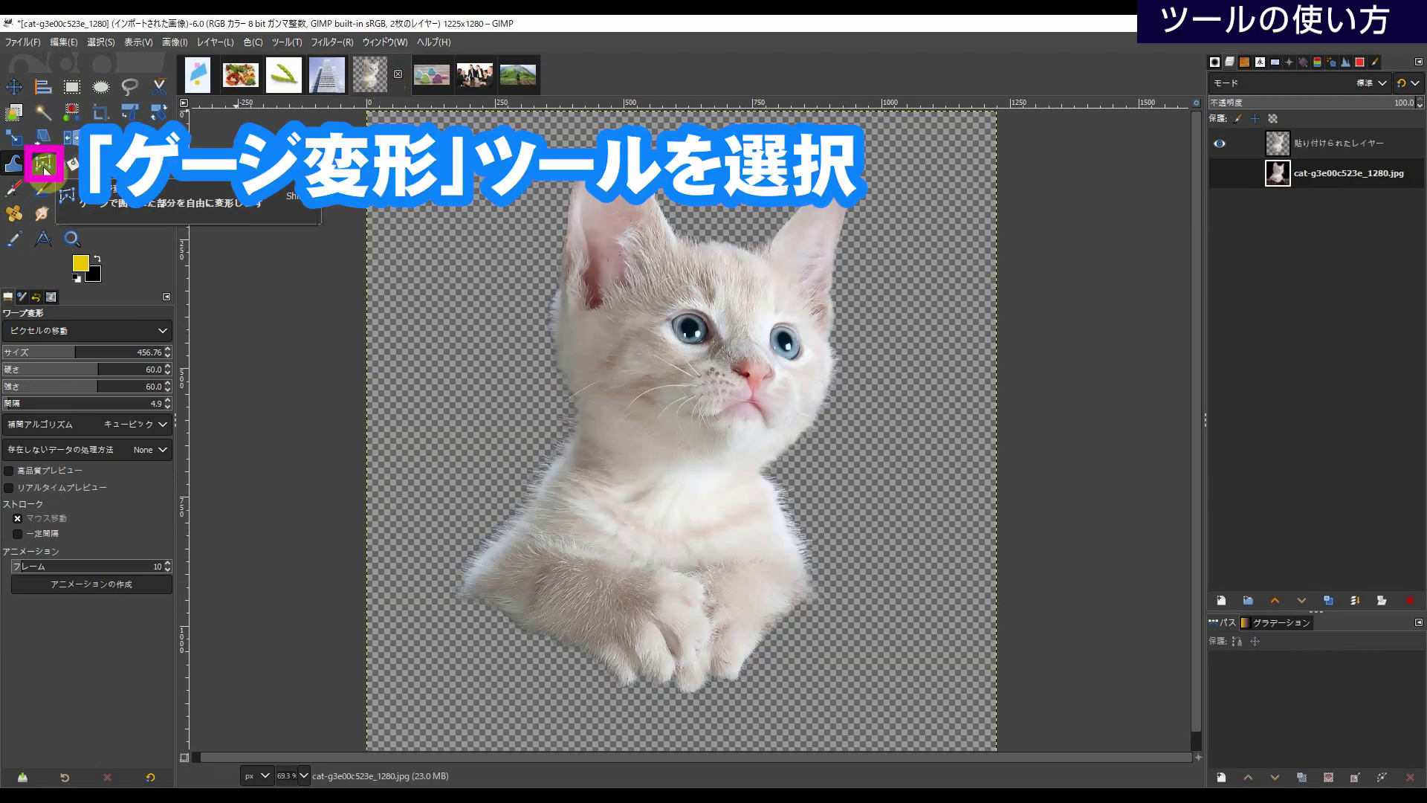
- Draw a closed Cage Transform outline around the whole kitten on the pasted layer, following its ears, face, body and paws
click(45, 168)
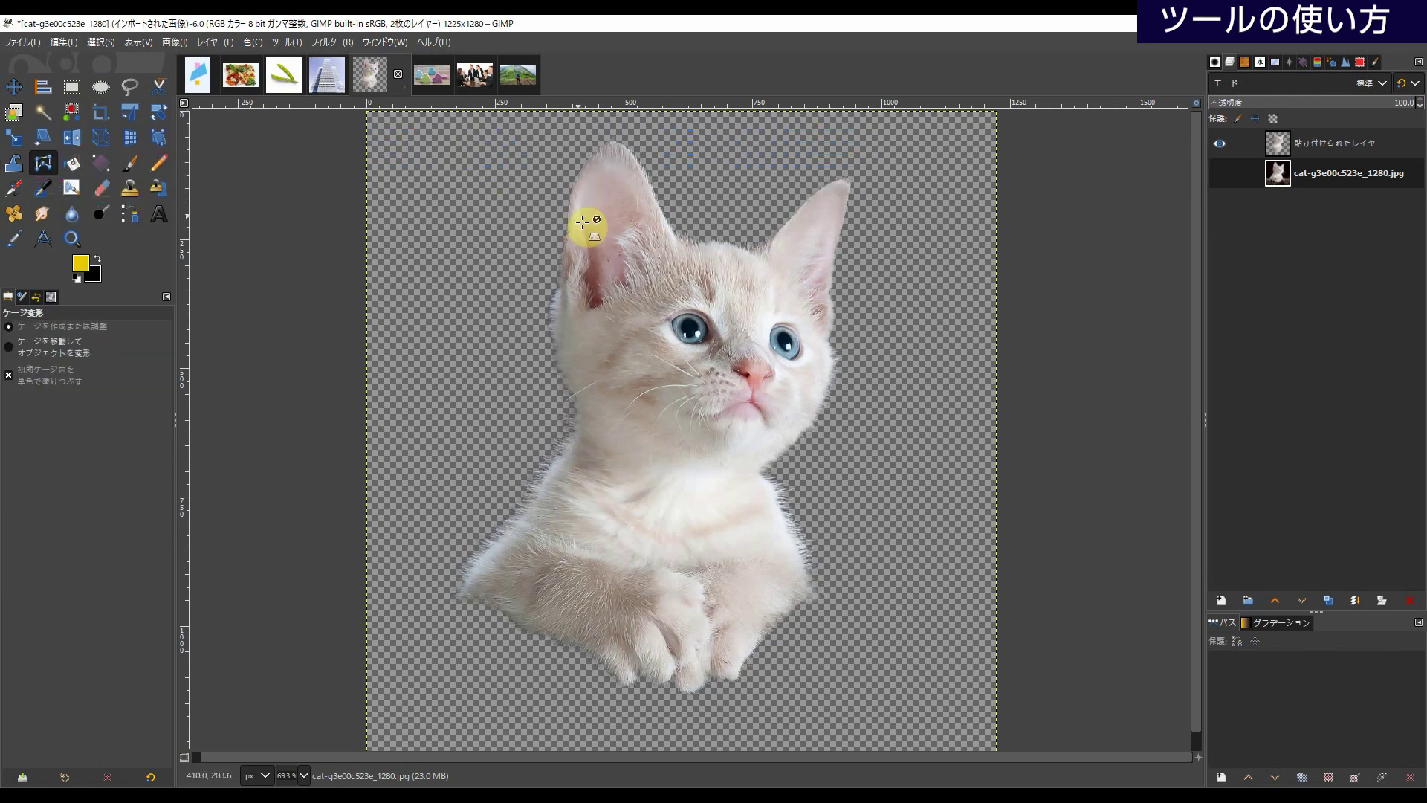
click(597, 124)
click(519, 174)
click(512, 342)
click(533, 408)
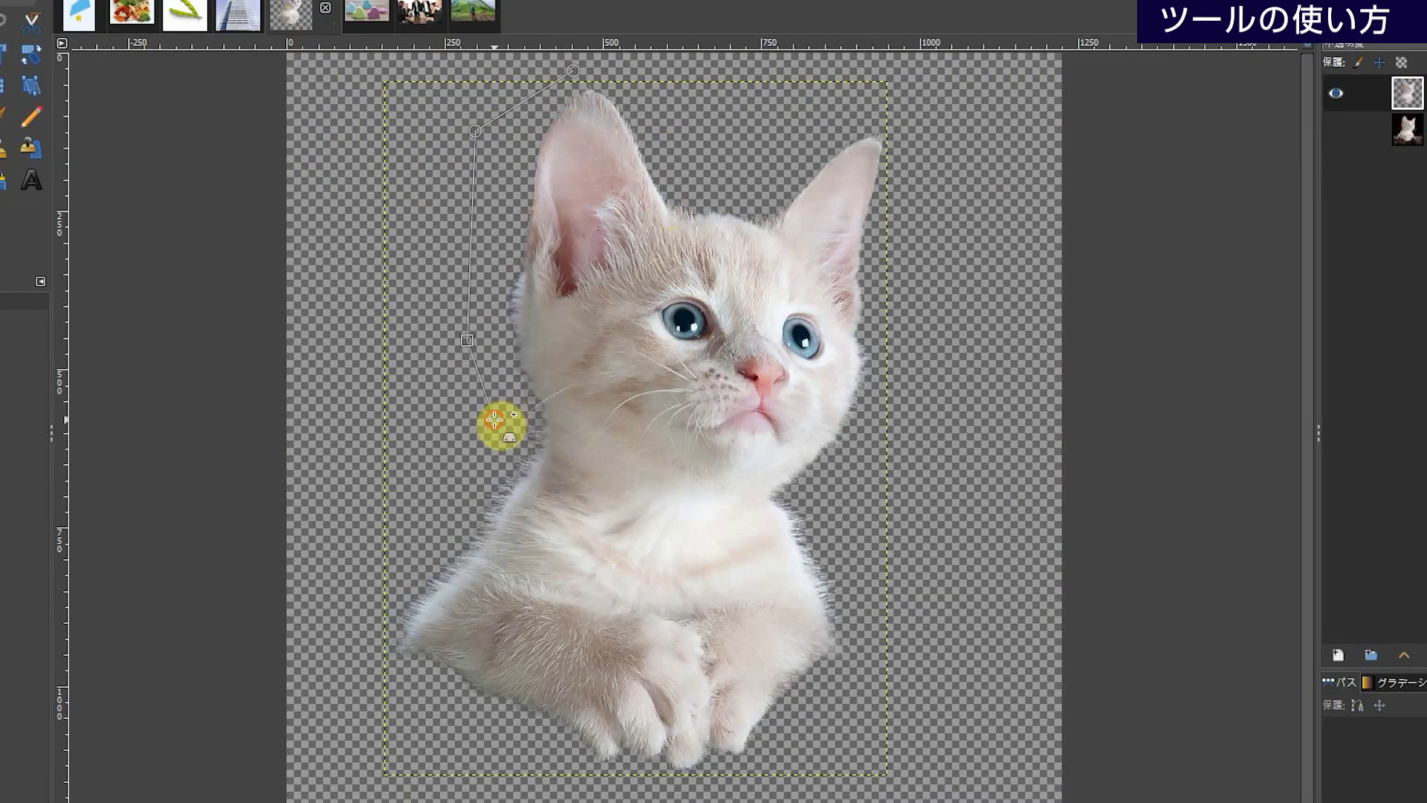
click(370, 570)
click(365, 679)
click(506, 749)
click(673, 800)
click(847, 738)
click(877, 587)
click(840, 503)
click(935, 377)
click(915, 272)
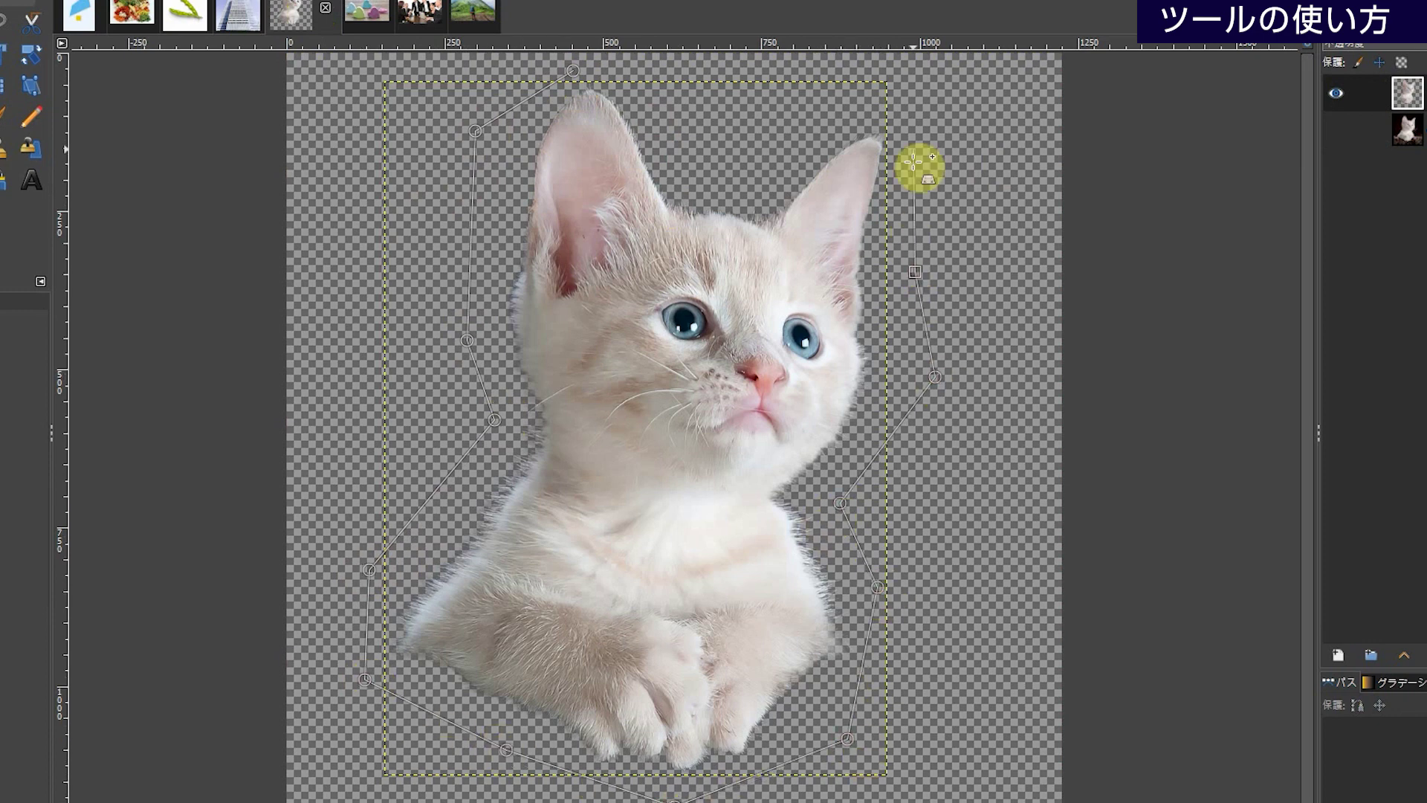
click(913, 149)
click(842, 86)
click(728, 172)
click(640, 97)
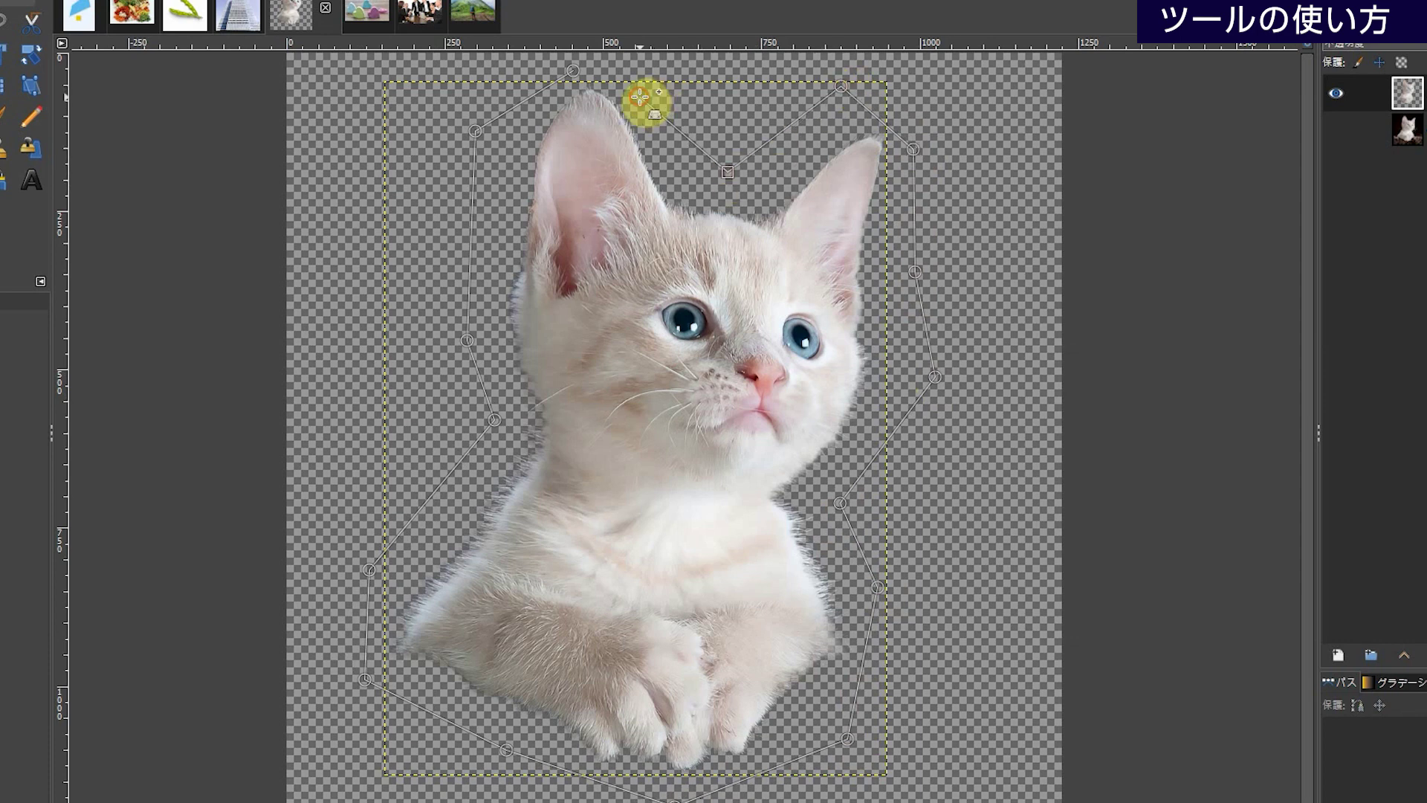
click(574, 71)
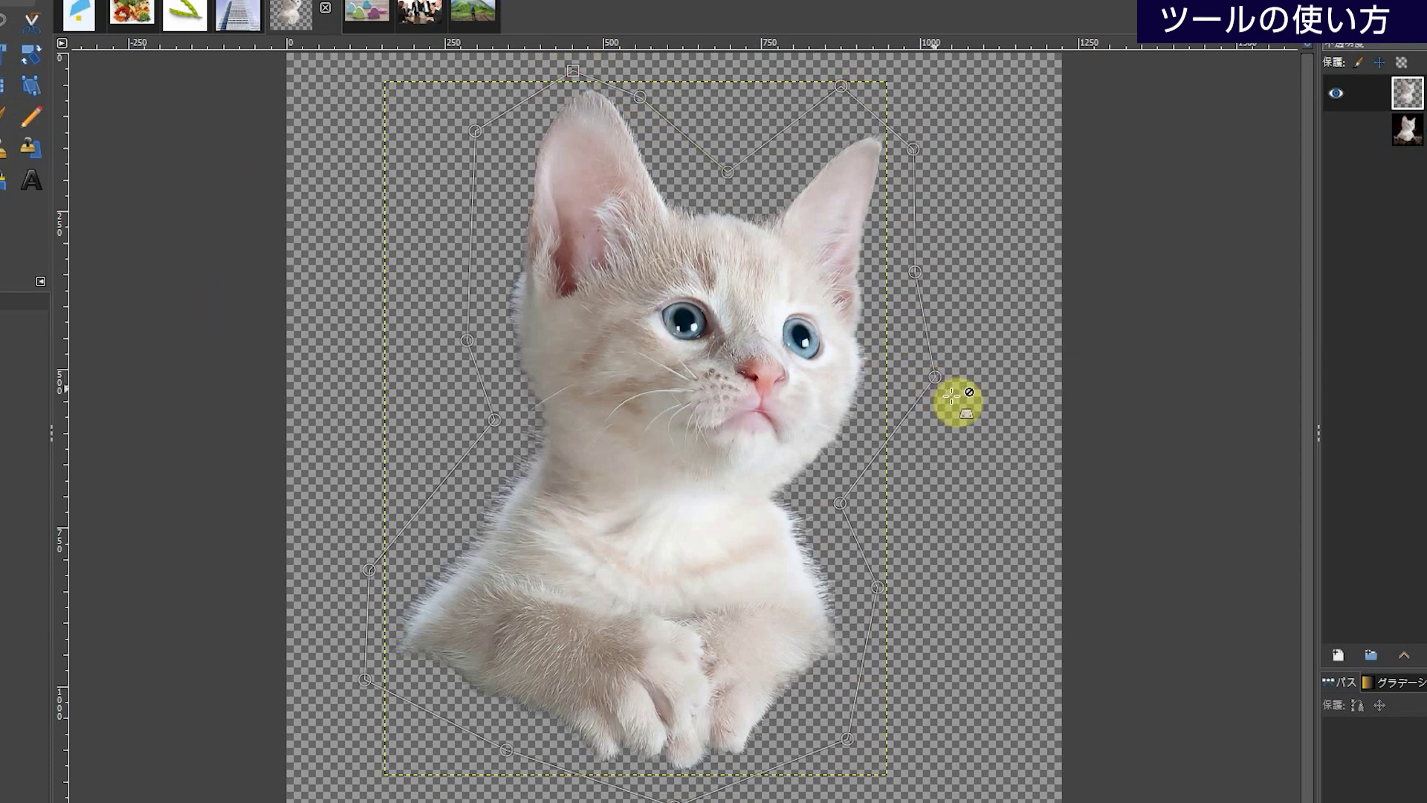
- Bulge the kitten's right-hand cheek outward and squeeze its body inward on both sides by moving the surrounding cage points
drag(938, 378, 1026, 371)
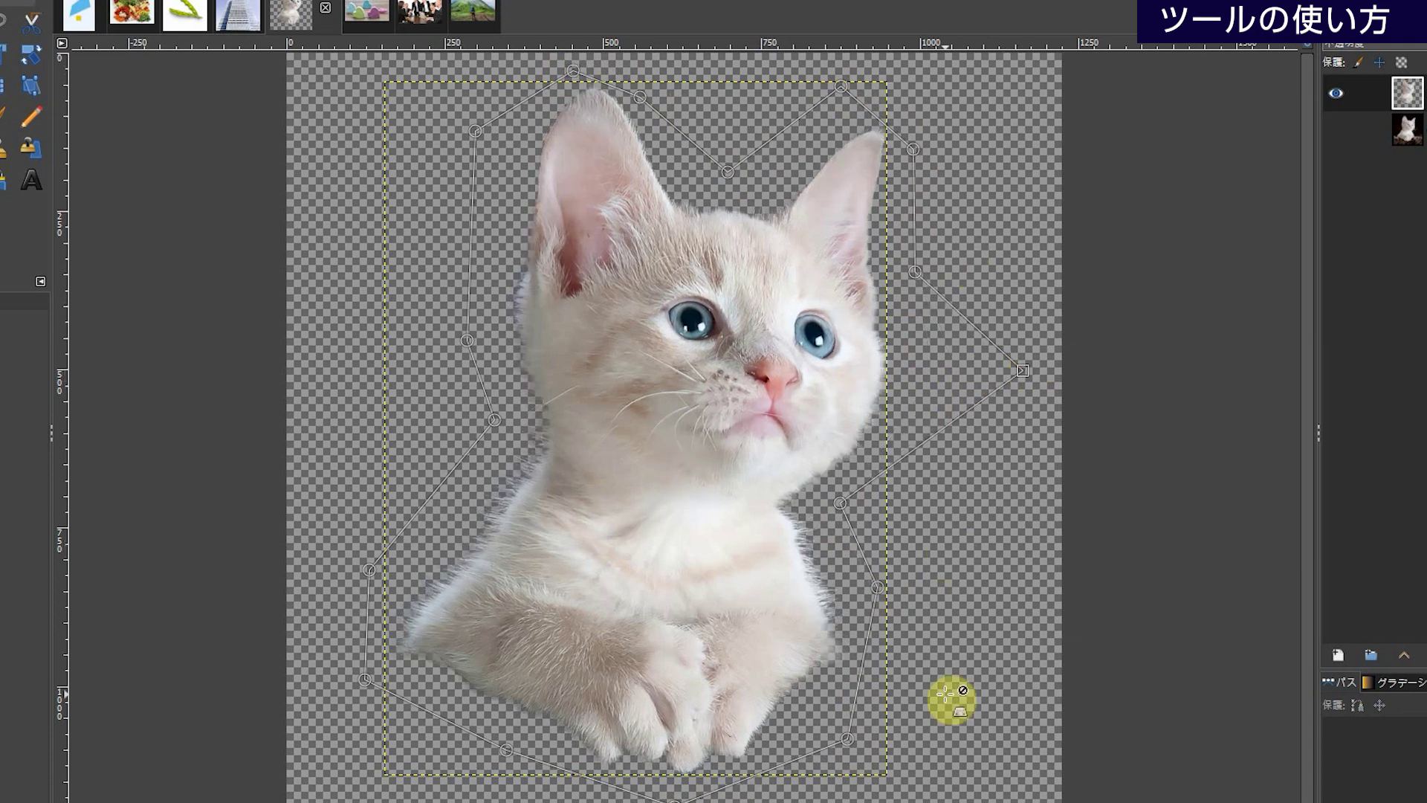
drag(877, 586, 815, 566)
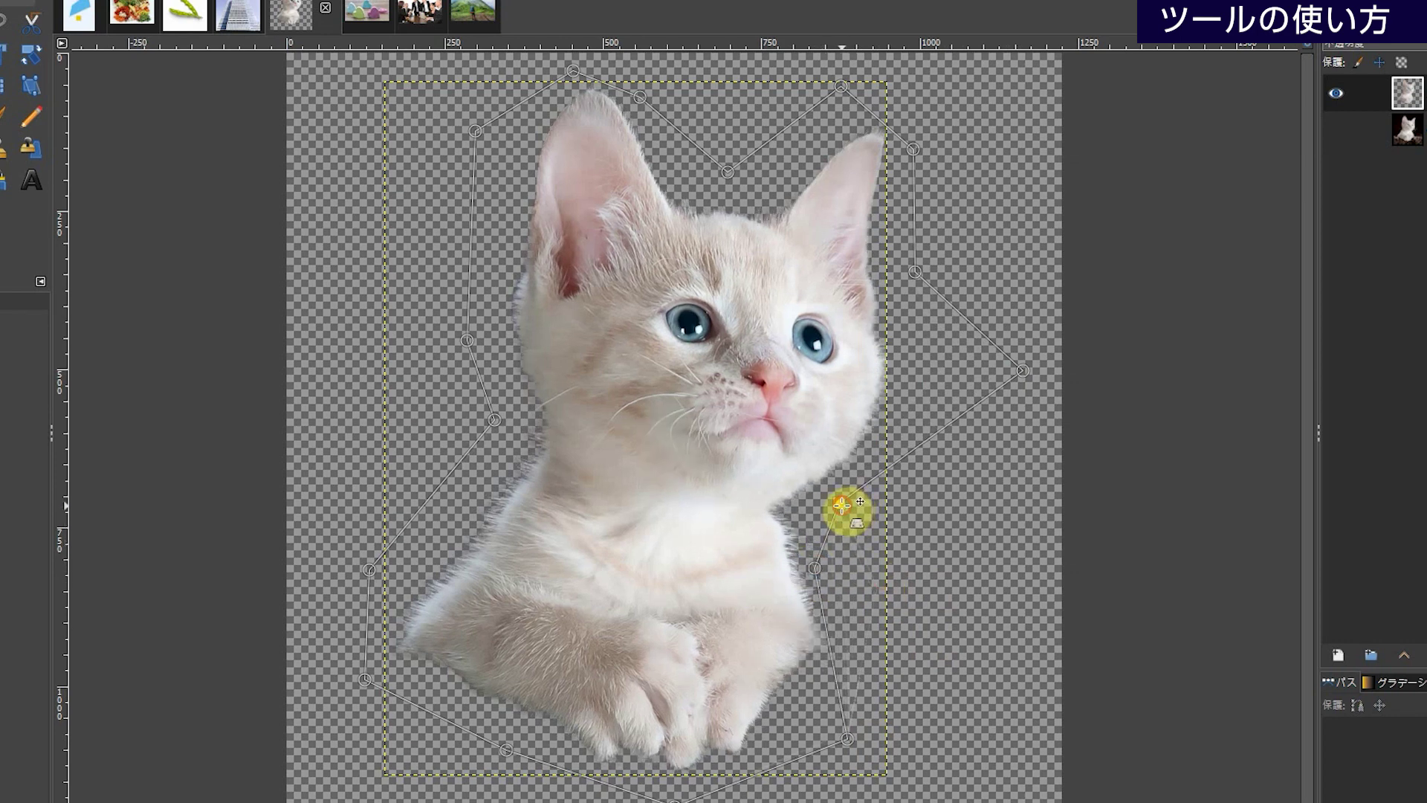
drag(842, 505, 821, 498)
drag(816, 569, 773, 546)
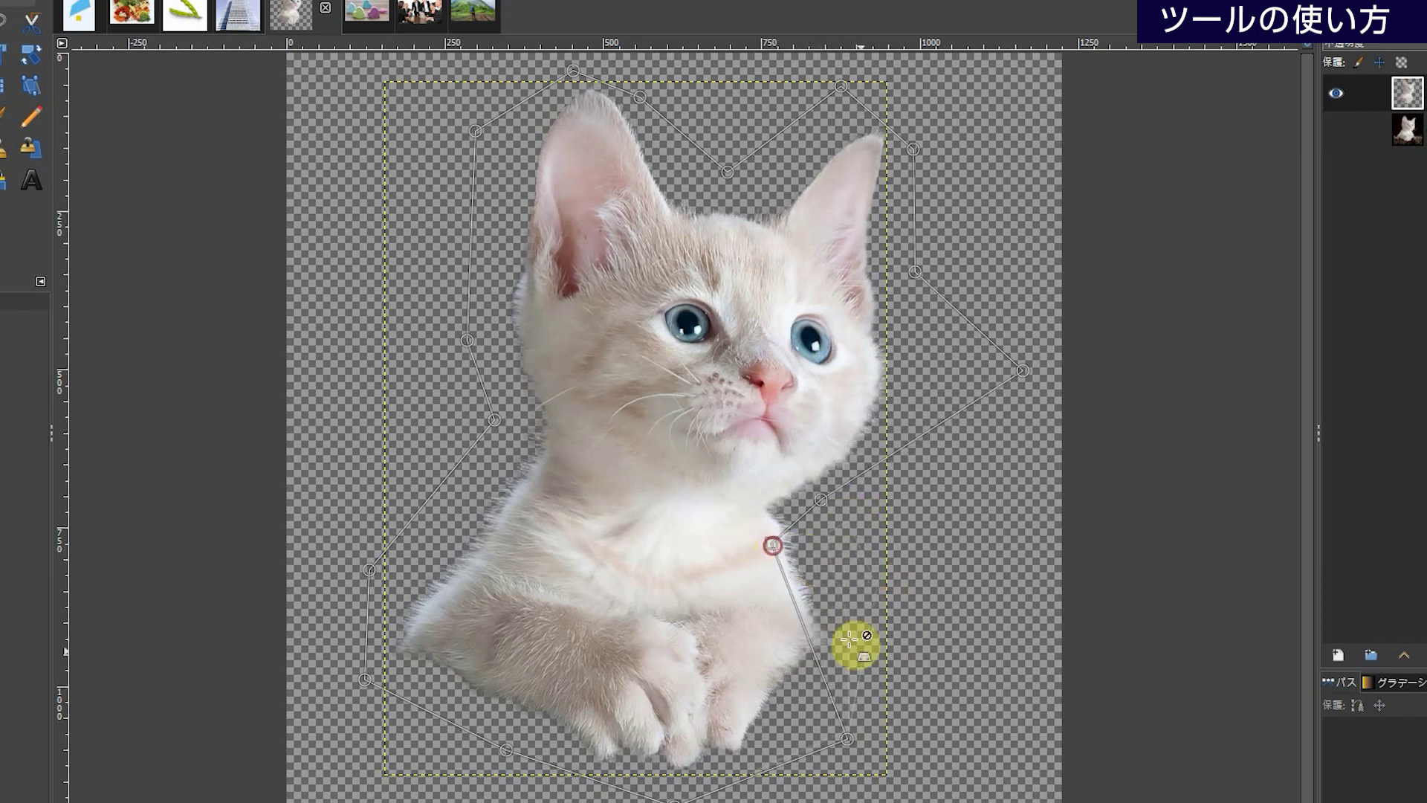
drag(848, 740, 768, 672)
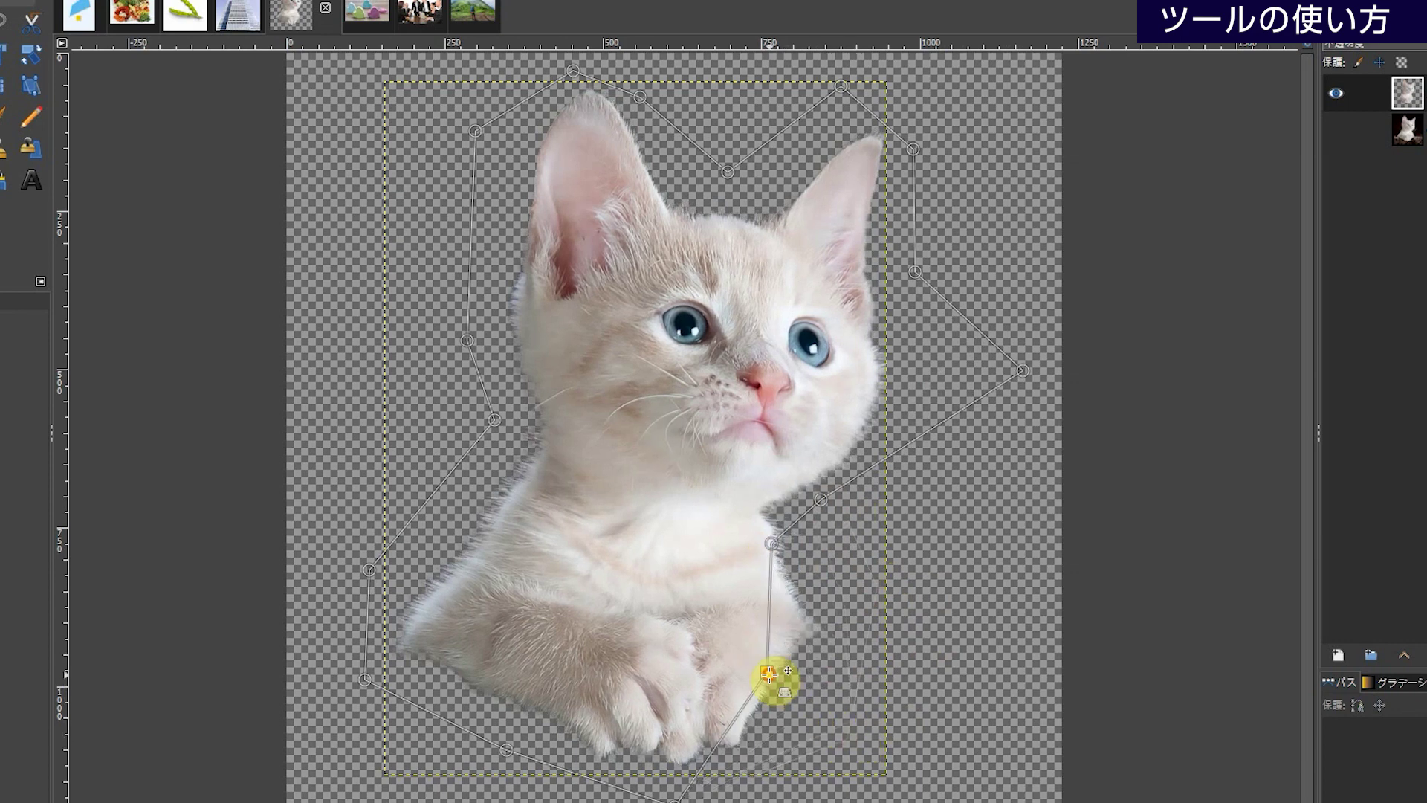
drag(364, 679, 455, 636)
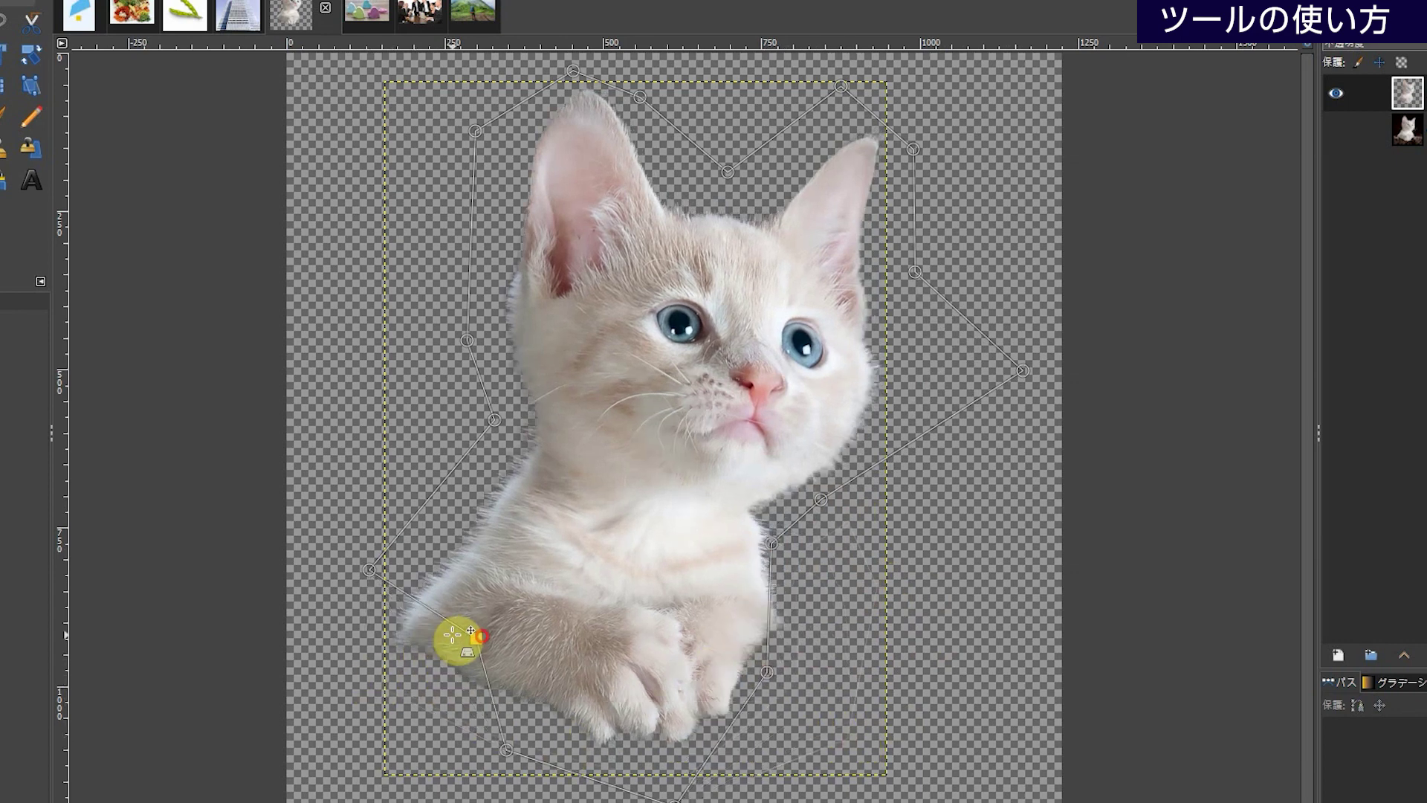
drag(371, 570, 509, 570)
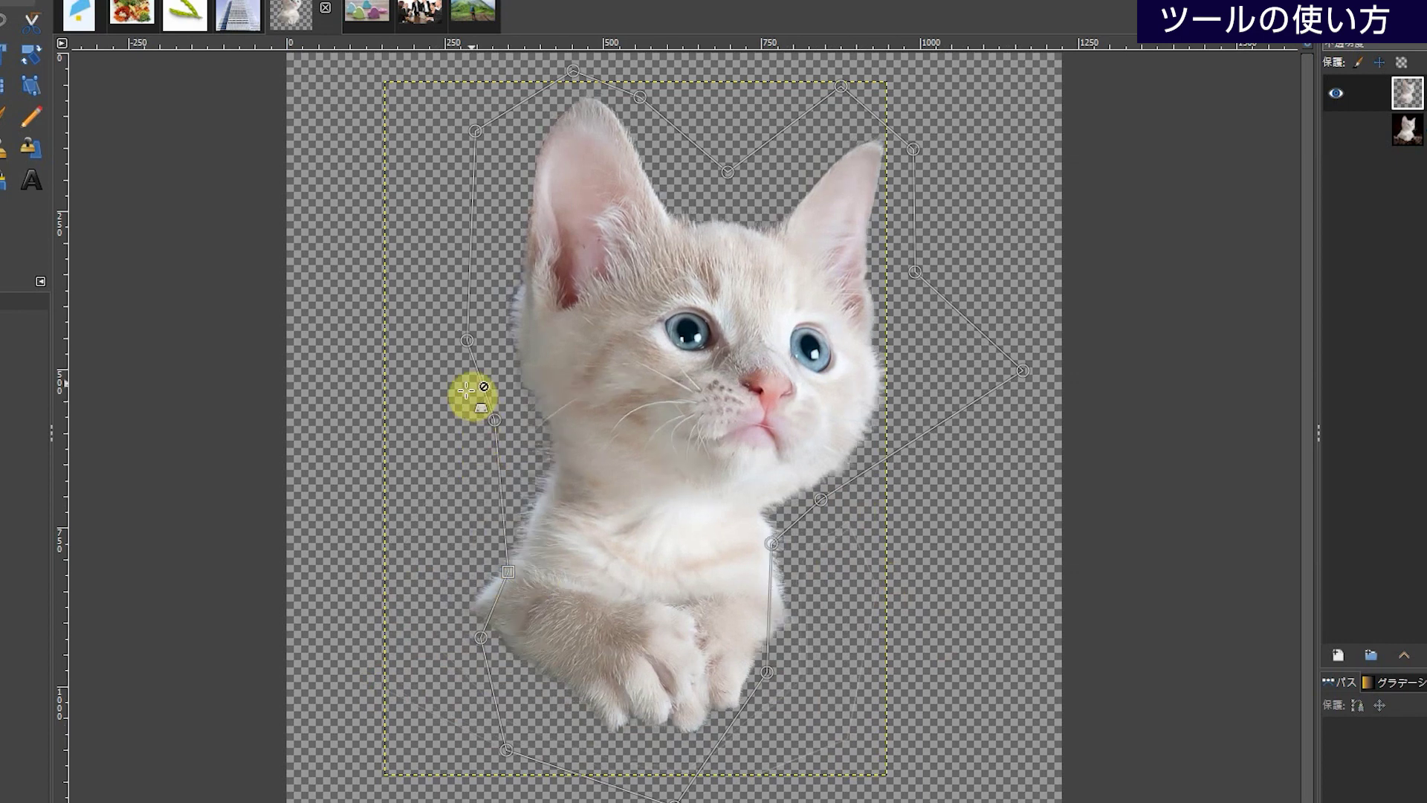
- Widen the left-hand side of the kitten's head and stretch its right-hand ear outward and upward by moving their cage points
drag(469, 340, 332, 325)
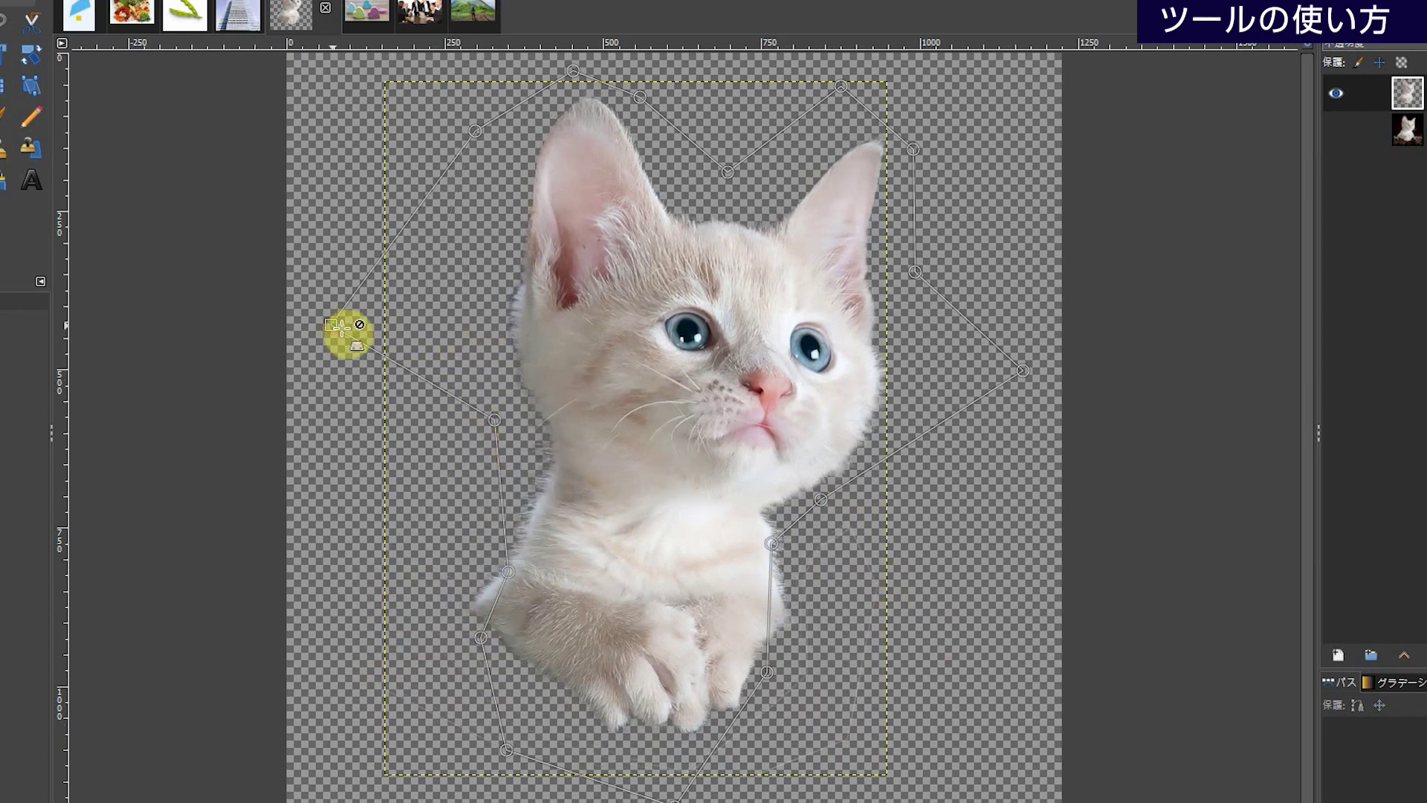
drag(920, 155, 1020, 128)
drag(914, 149, 997, 135)
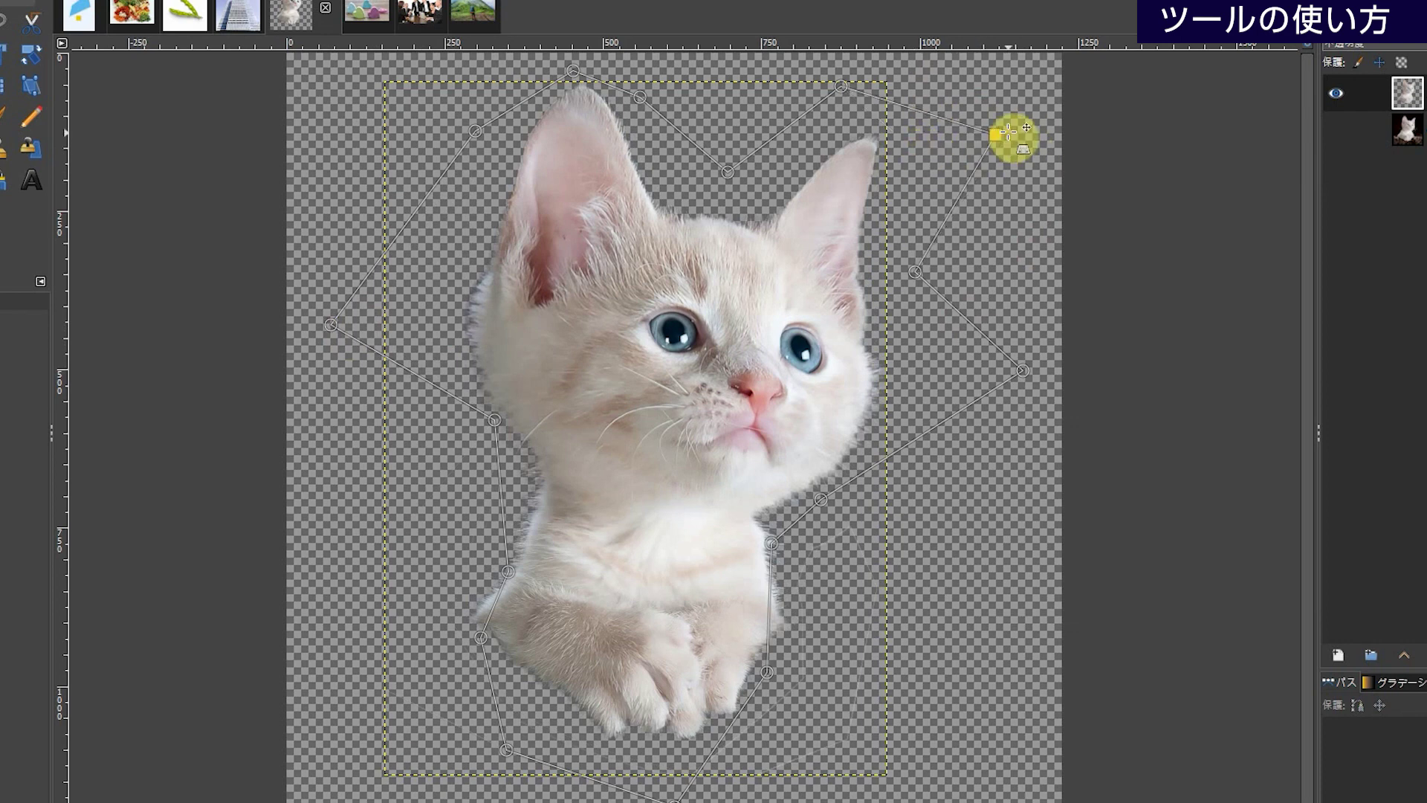
drag(846, 87, 850, 75)
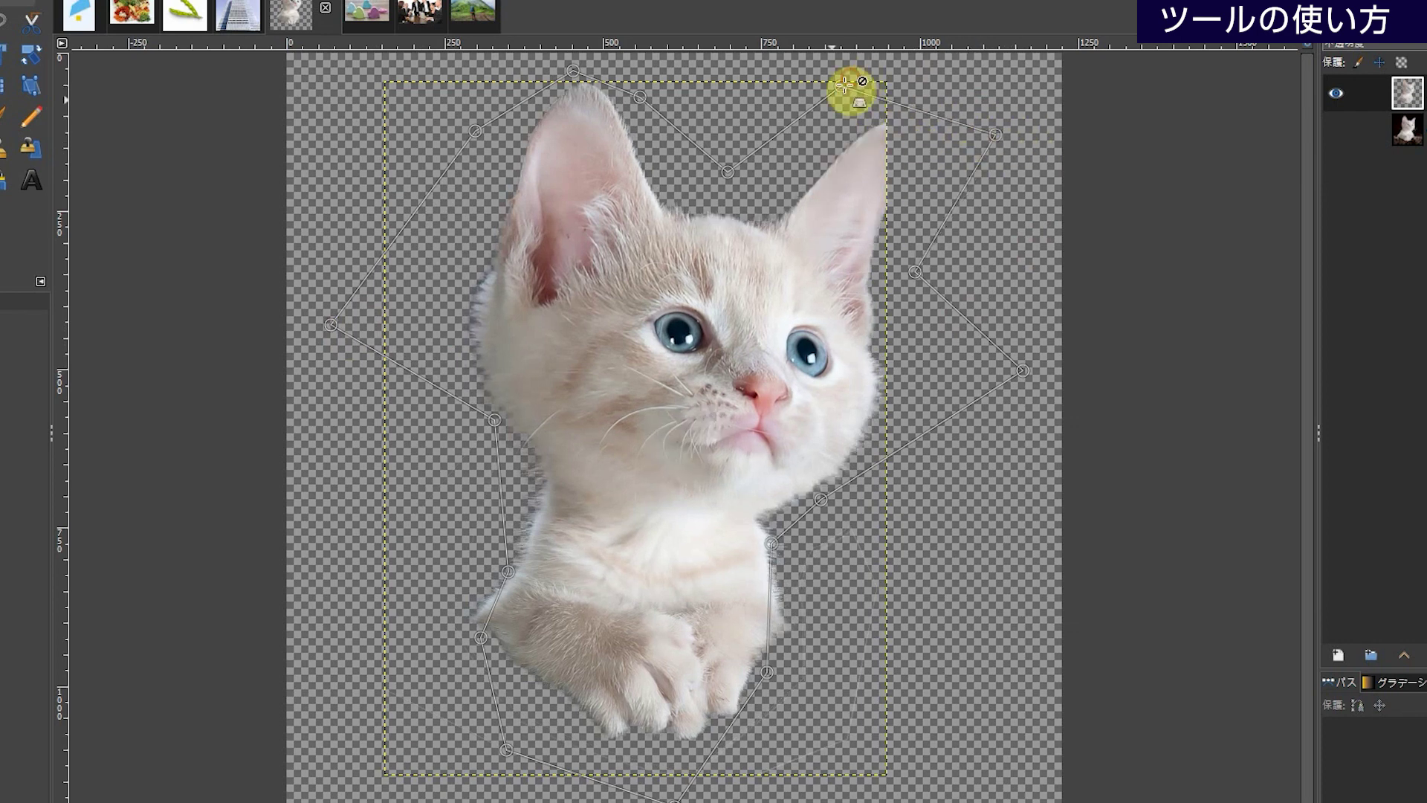
drag(733, 169, 733, 150)
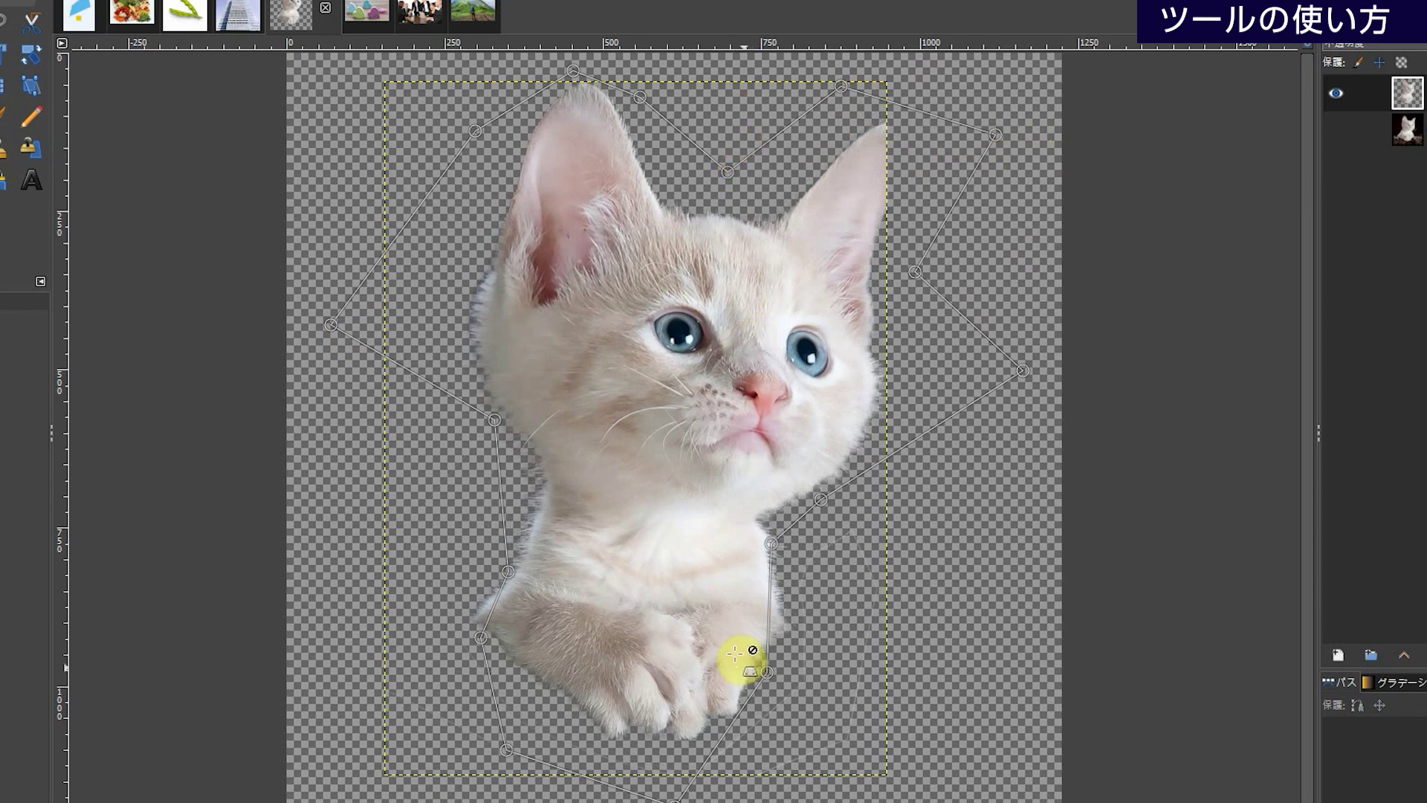
- Move the lower cage points up and inward to shrink the kitten's paws and lower body
drag(673, 798, 670, 719)
drag(513, 747, 572, 700)
drag(511, 572, 557, 543)
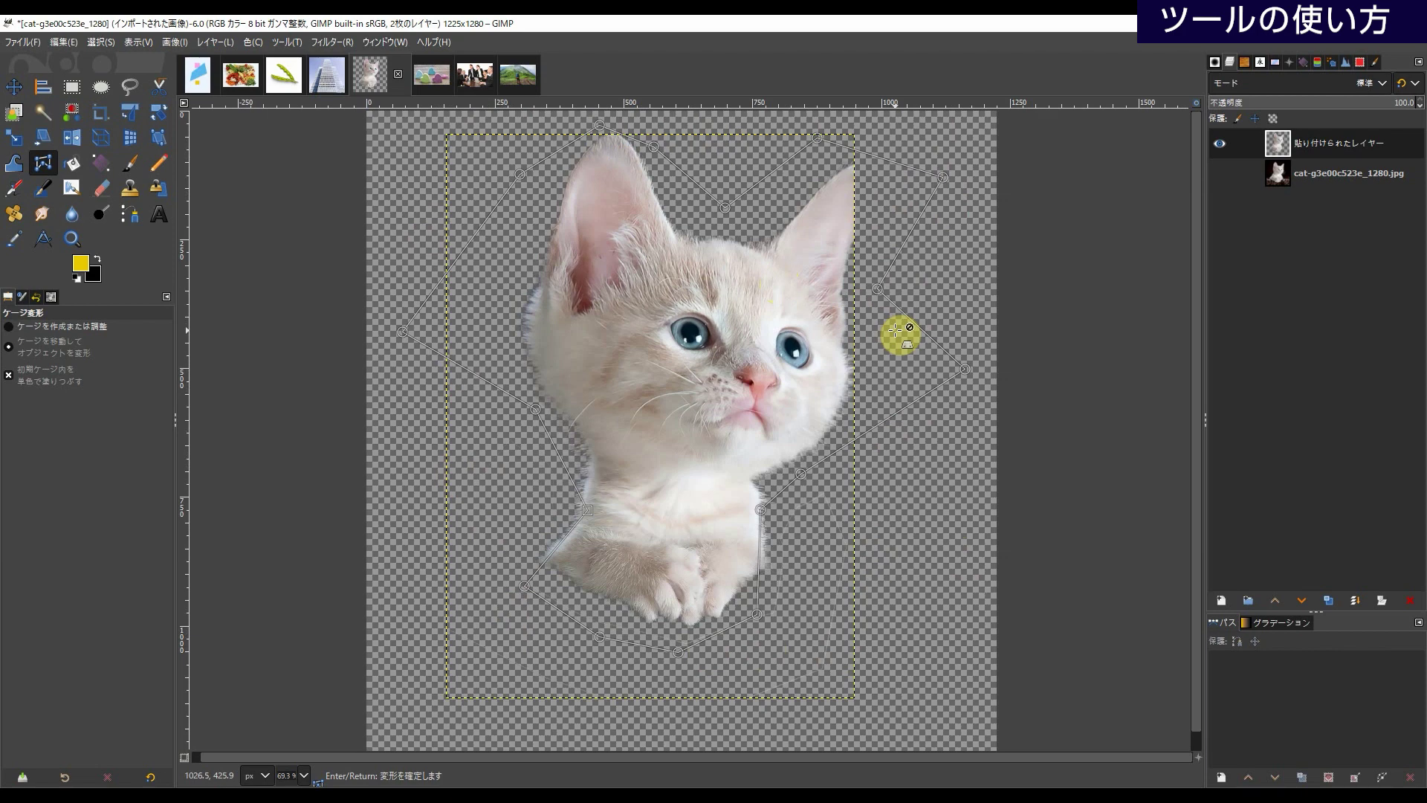
- Switch to the image with the coloured shapes and select the blue quadrilateral on レイヤー #1 by colour
click(198, 74)
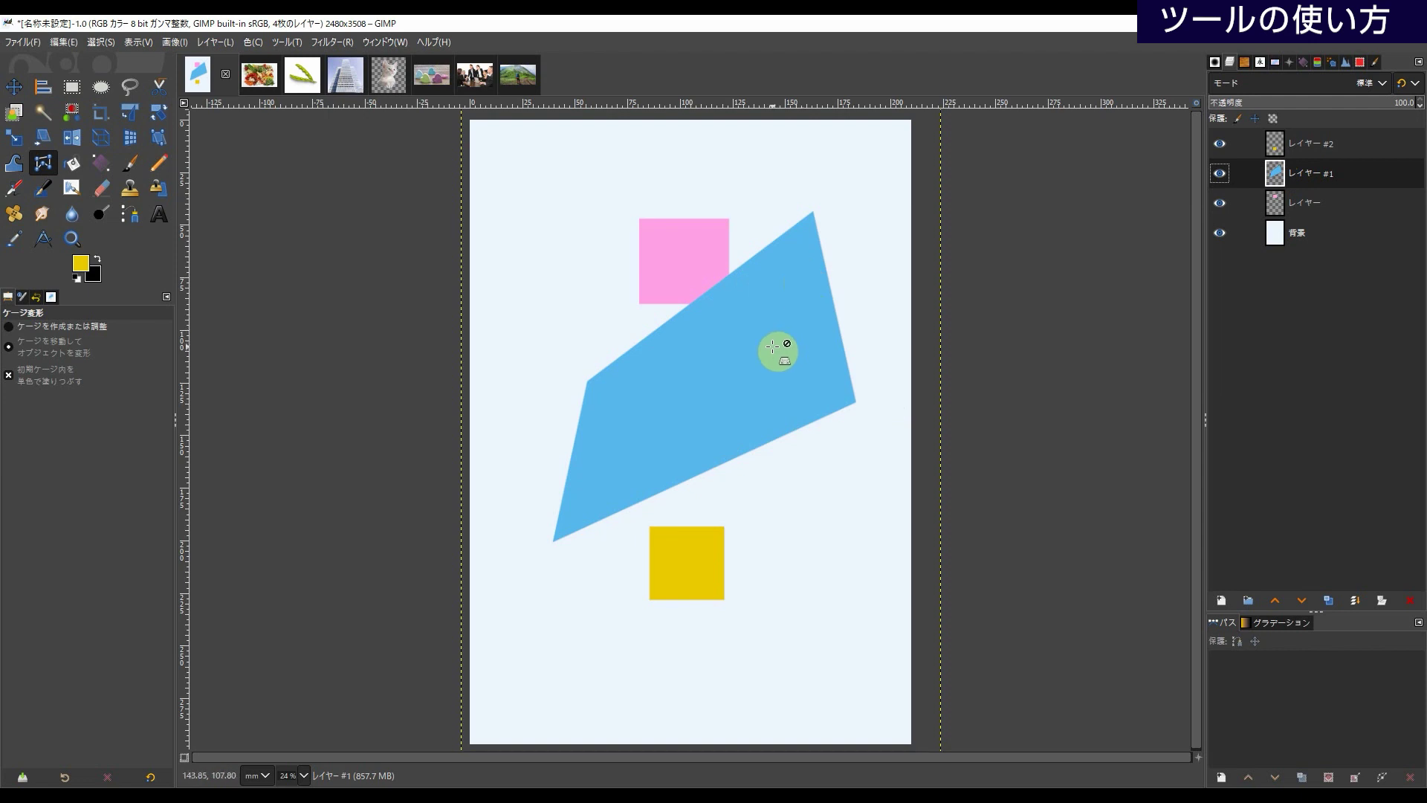
click(68, 113)
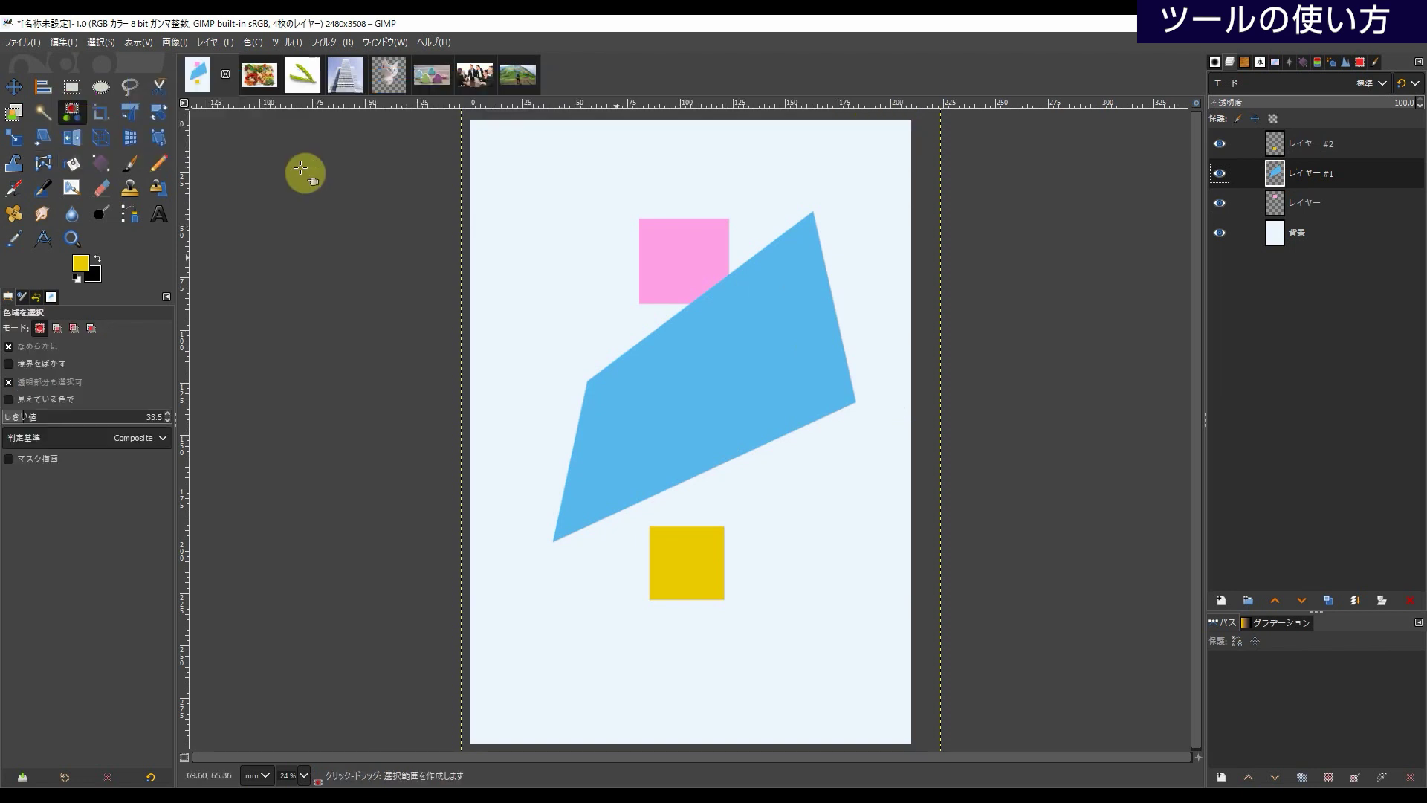
click(747, 336)
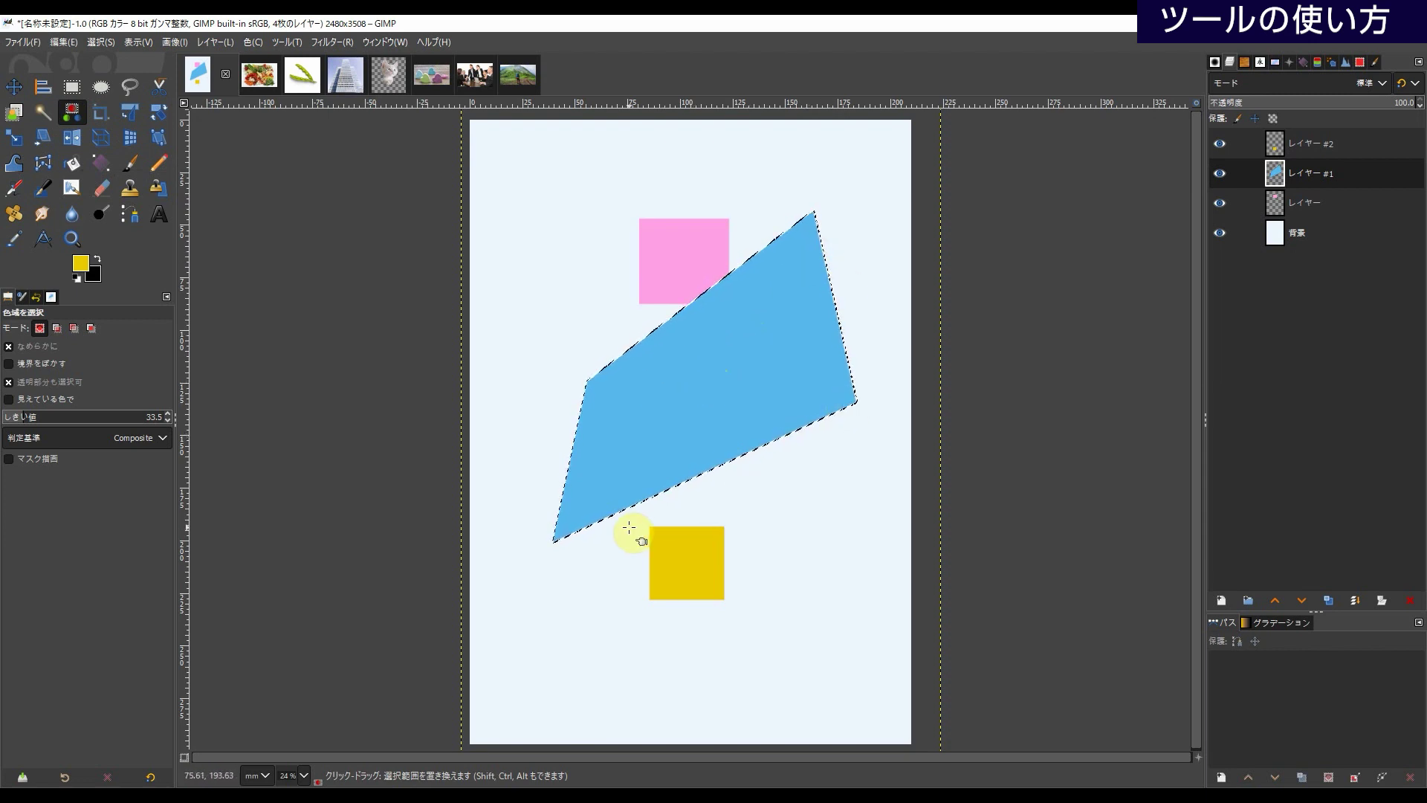
- Activate the Gradient tool and set the foreground colour to the recently used pink ffa1e7
click(104, 165)
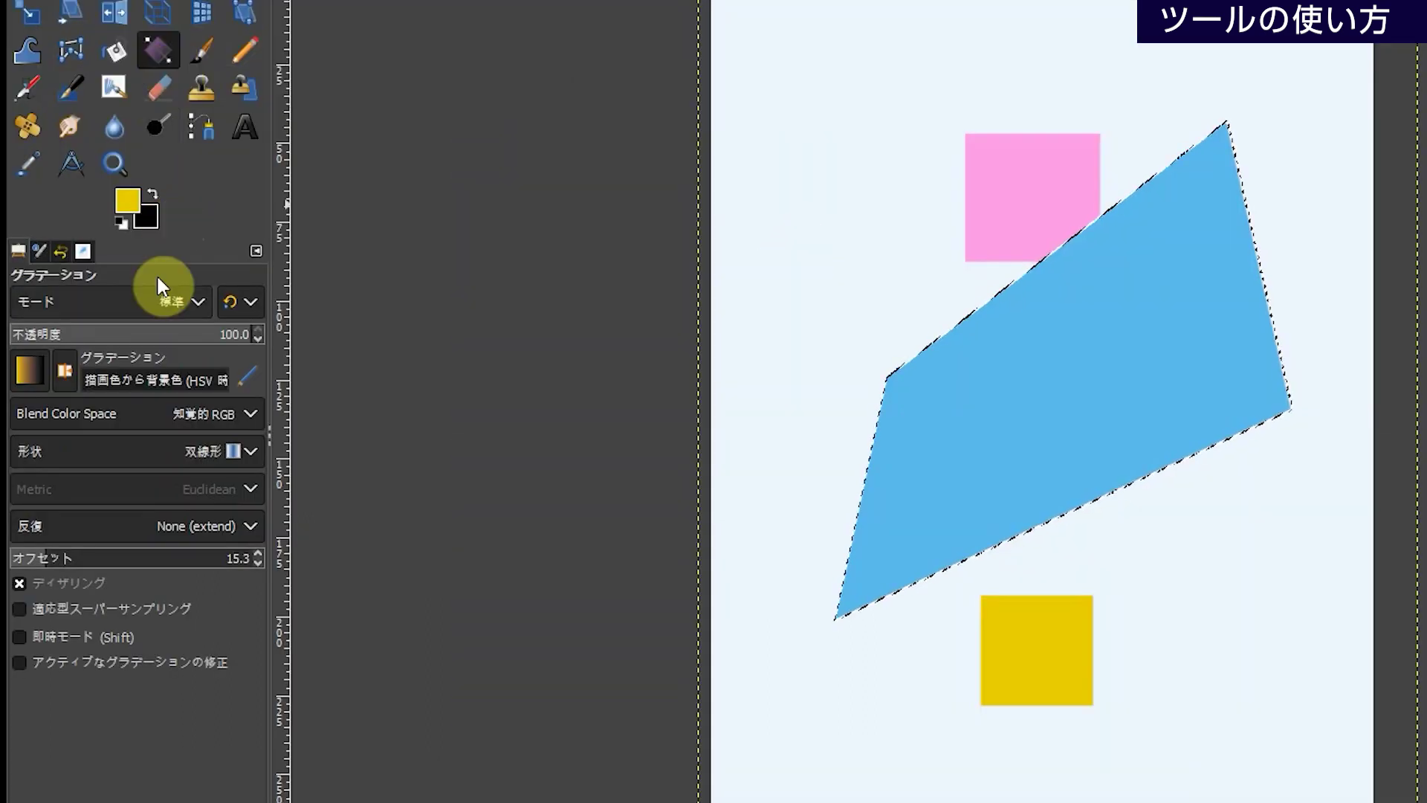
click(124, 202)
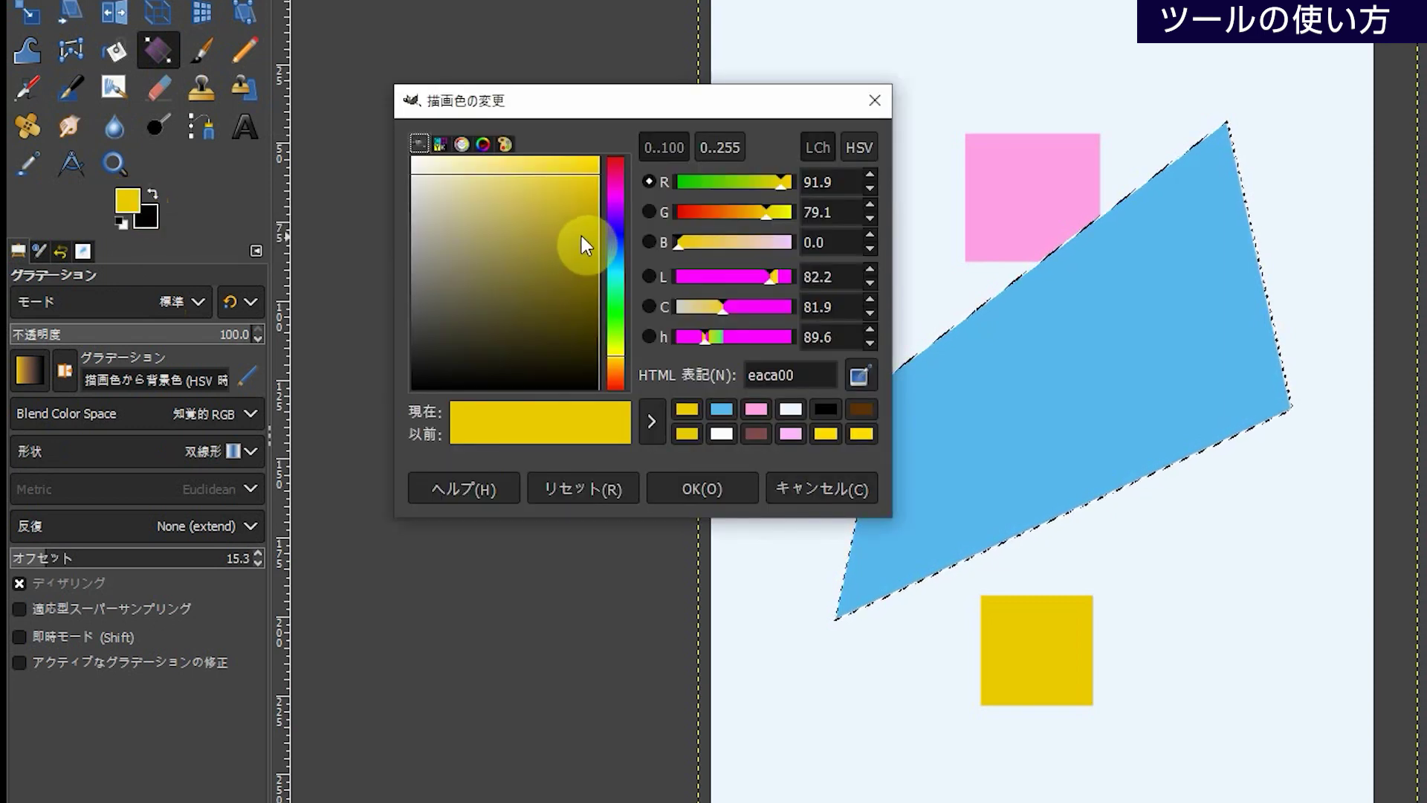
click(617, 211)
click(745, 333)
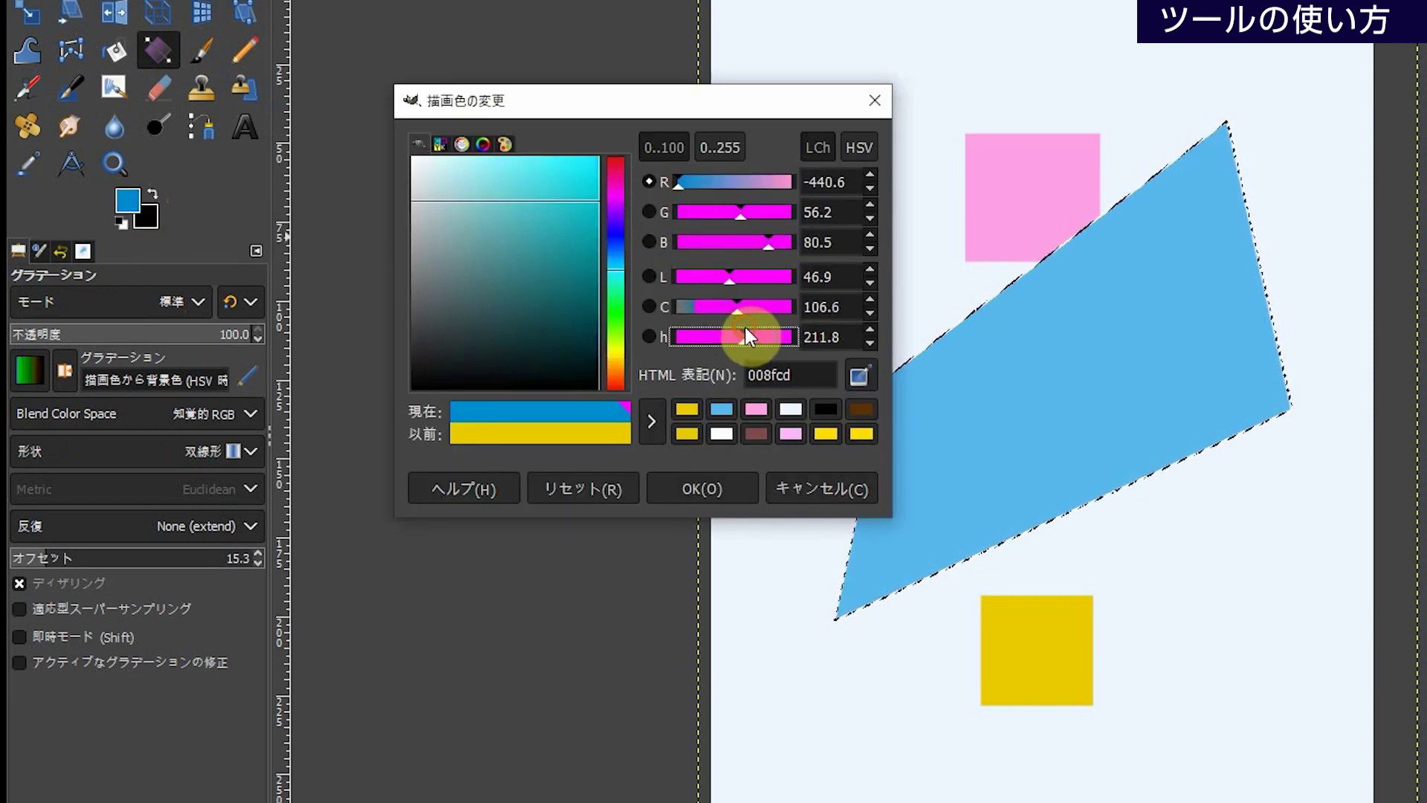
click(731, 331)
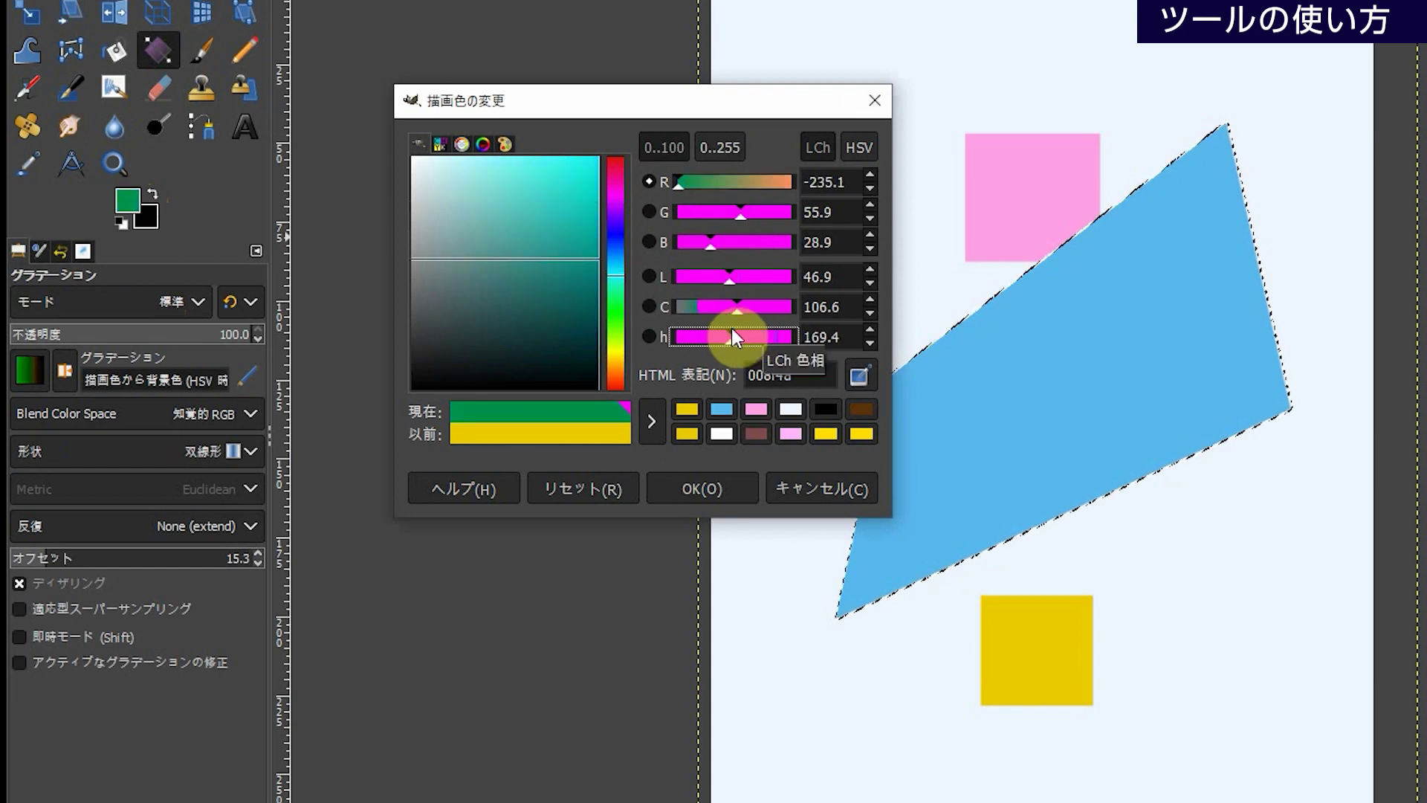
click(756, 410)
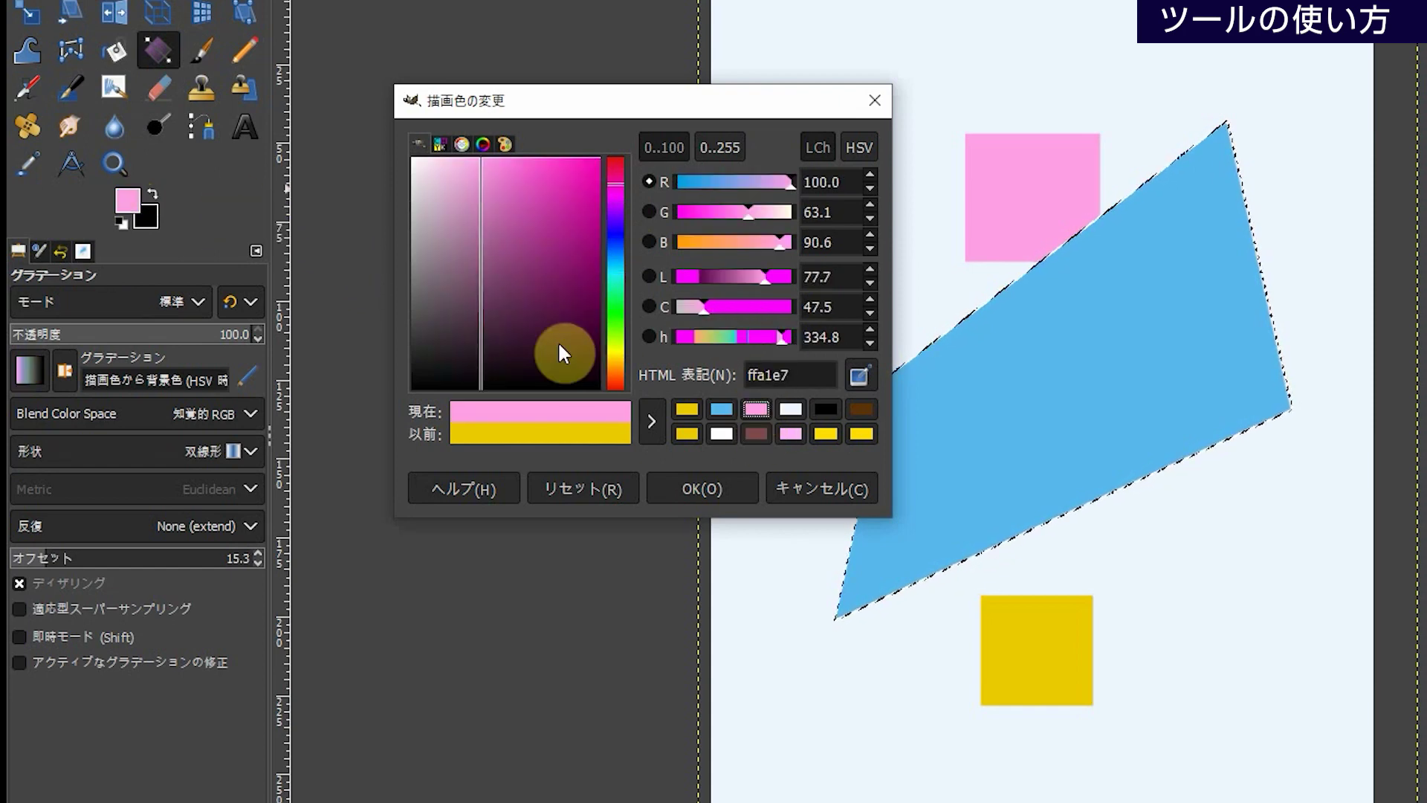
click(713, 492)
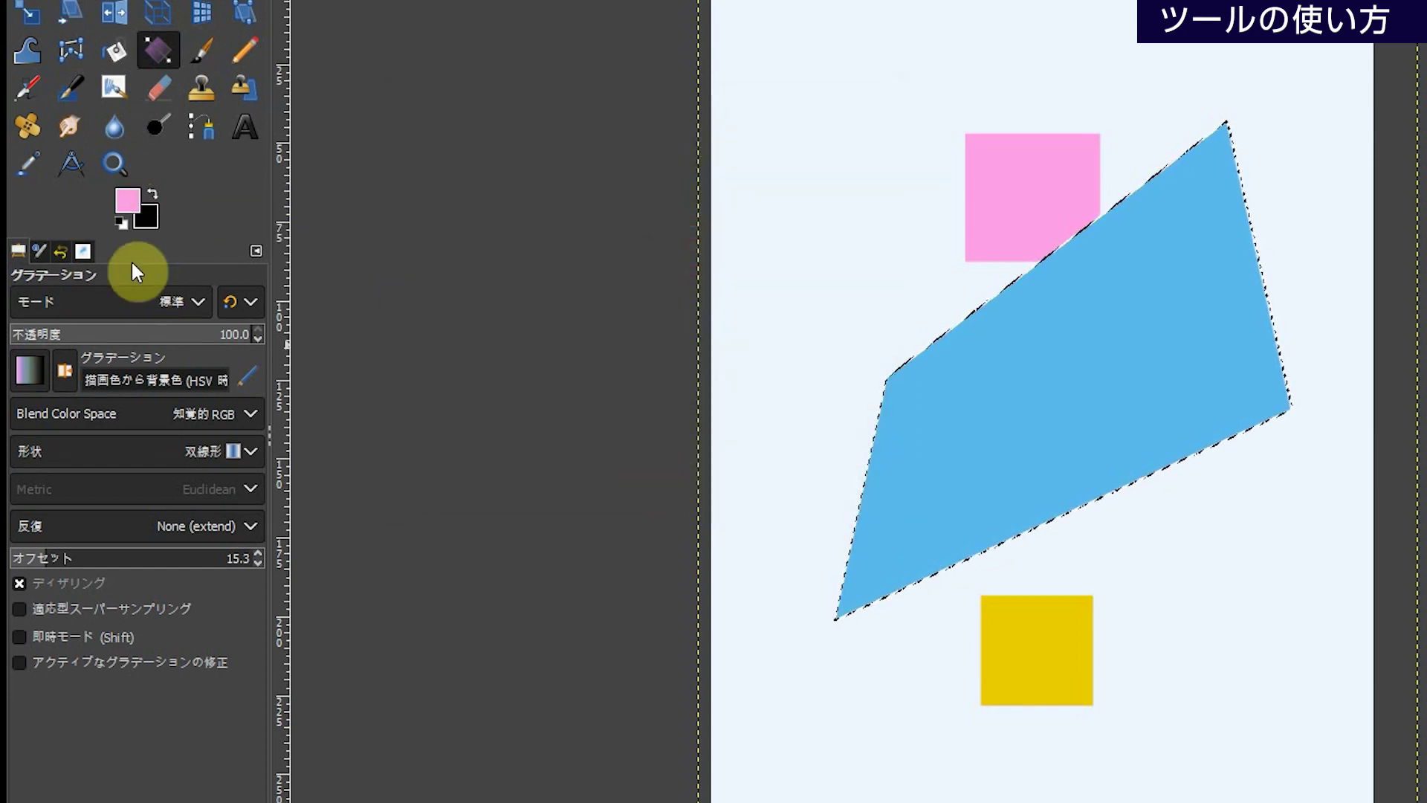
- Sample the foreground pink as the background colour and lighten it to pale pink ffebfa
click(149, 217)
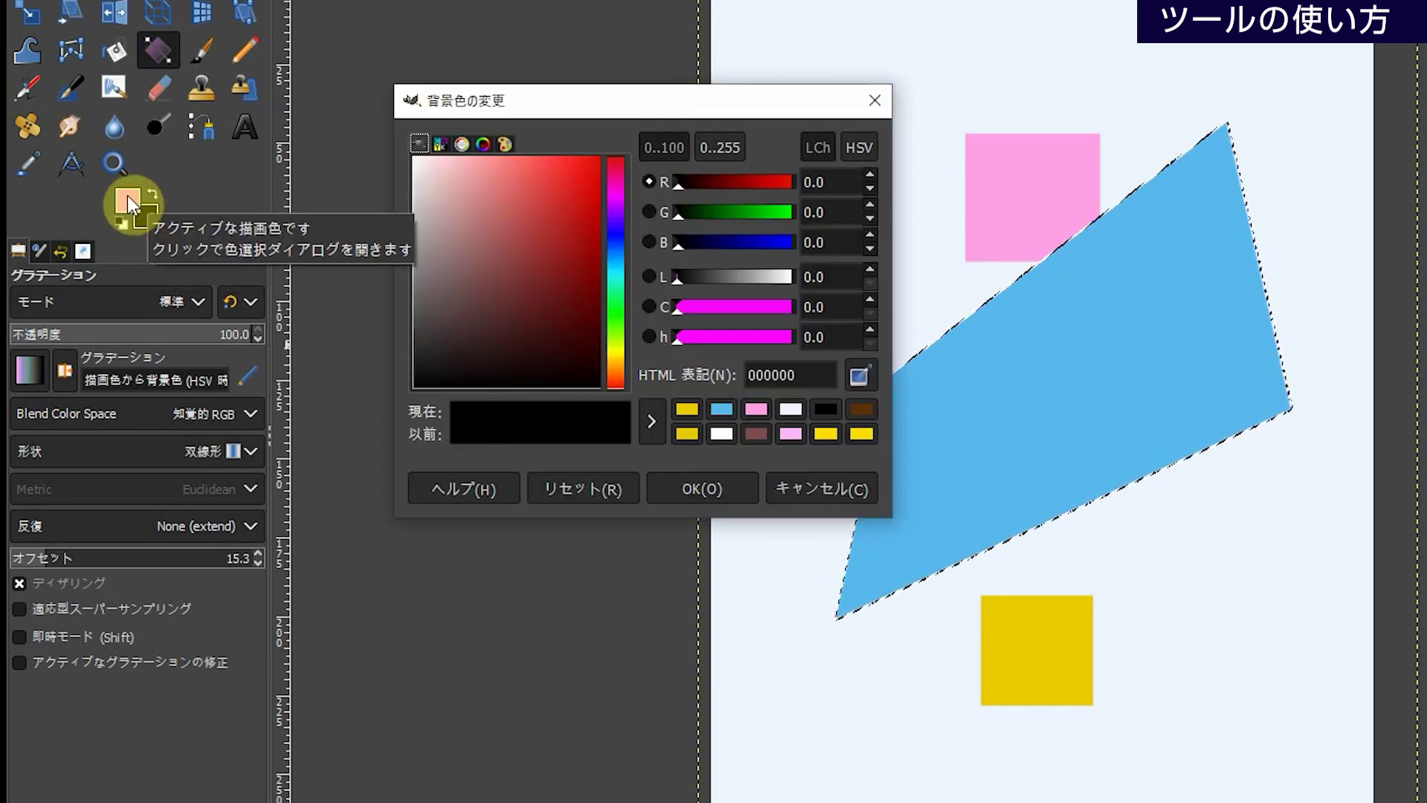
click(867, 379)
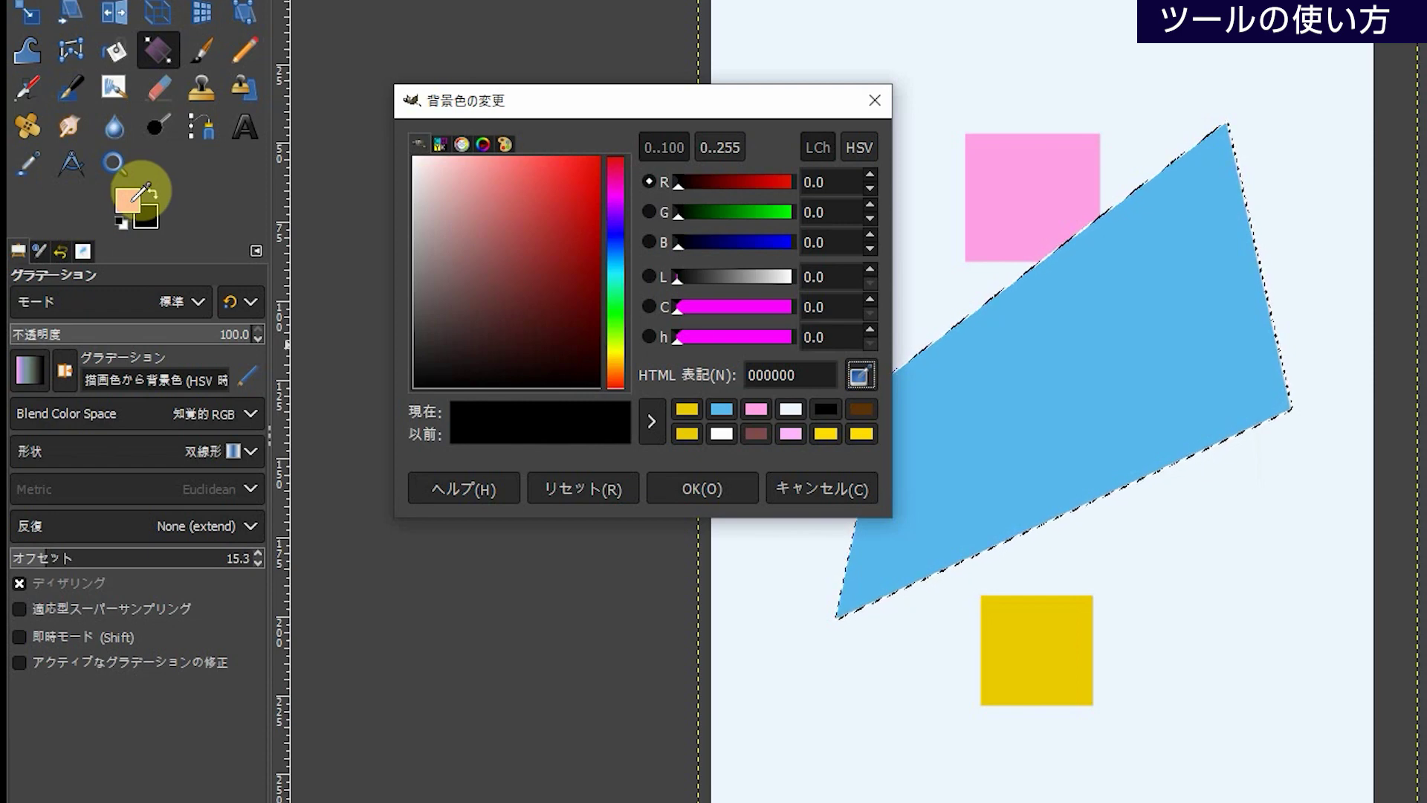
click(131, 201)
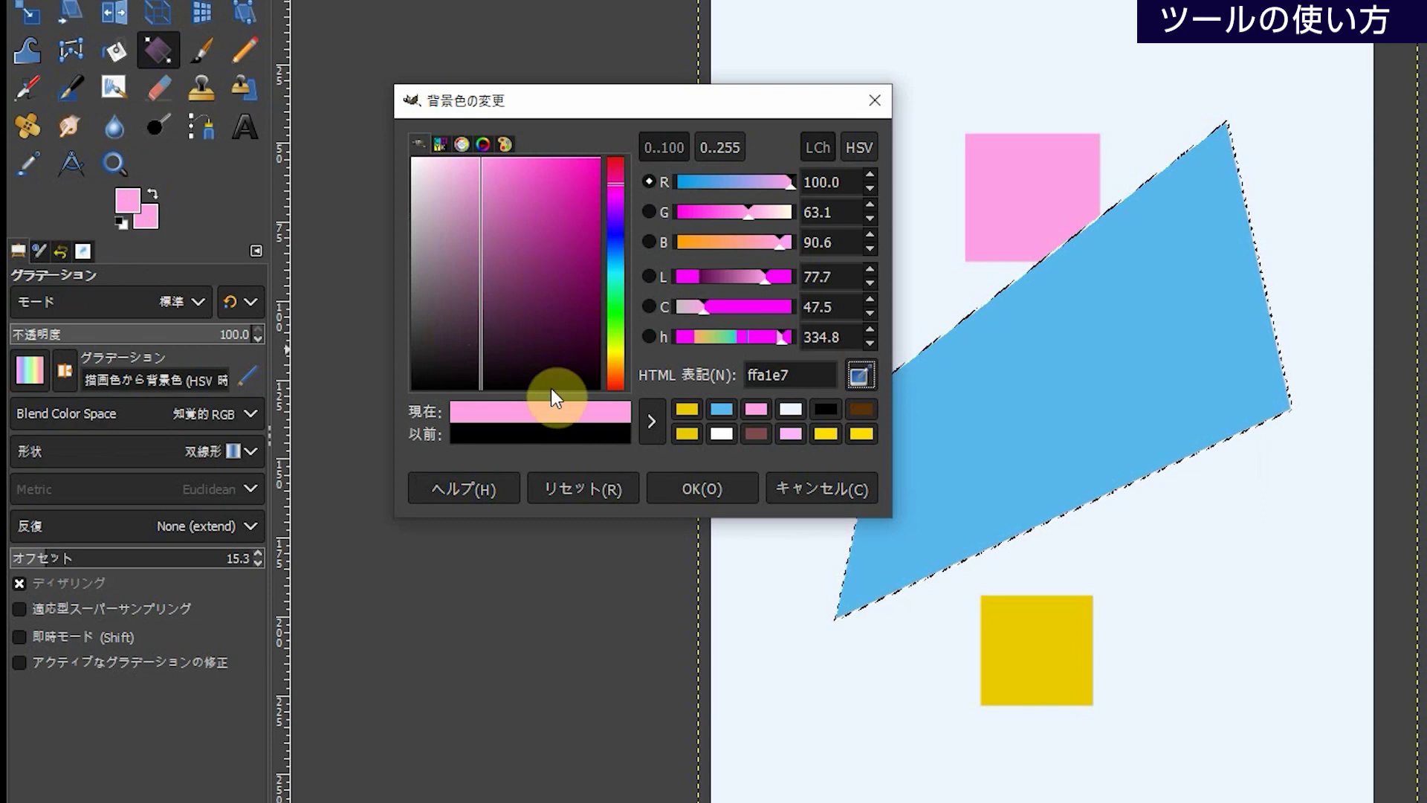
drag(484, 157, 427, 154)
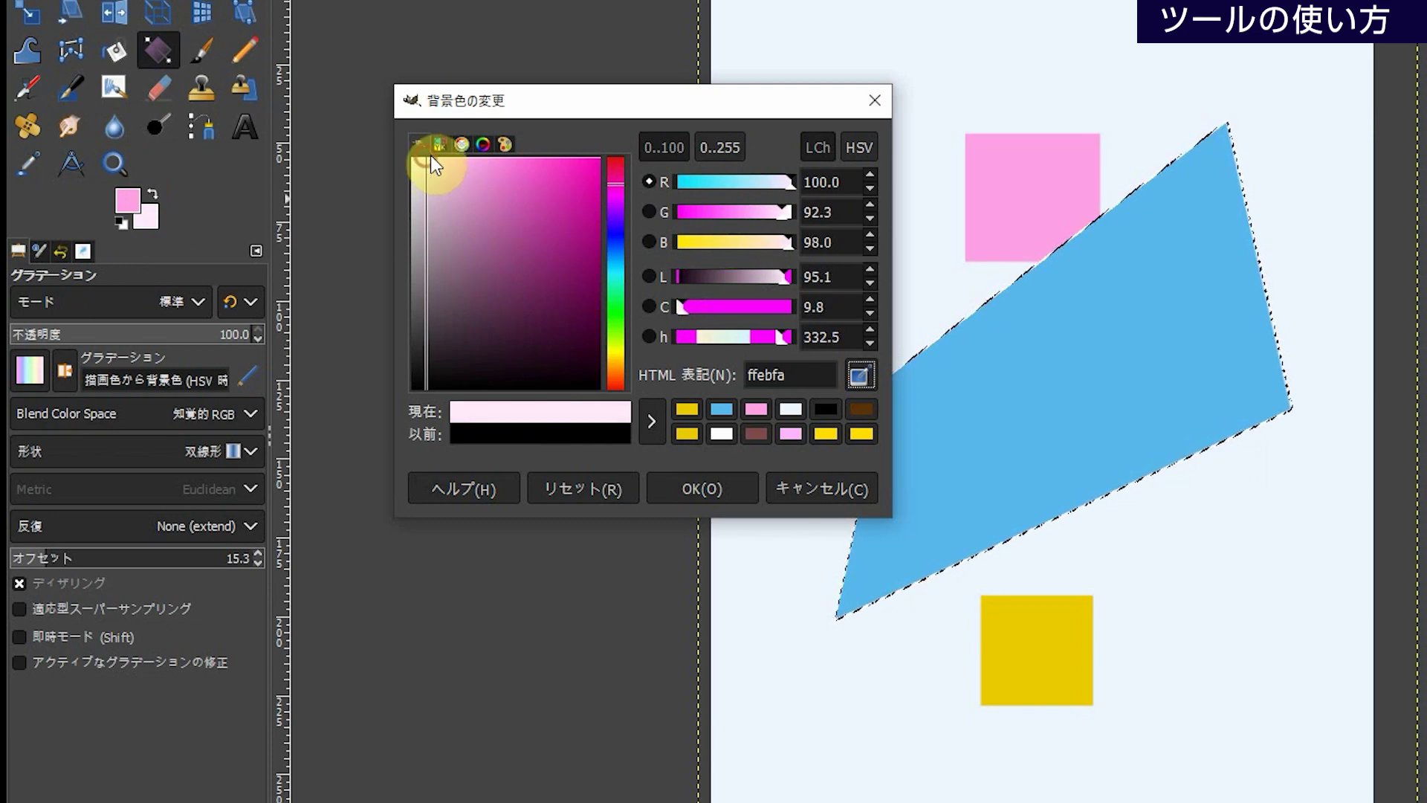
click(707, 487)
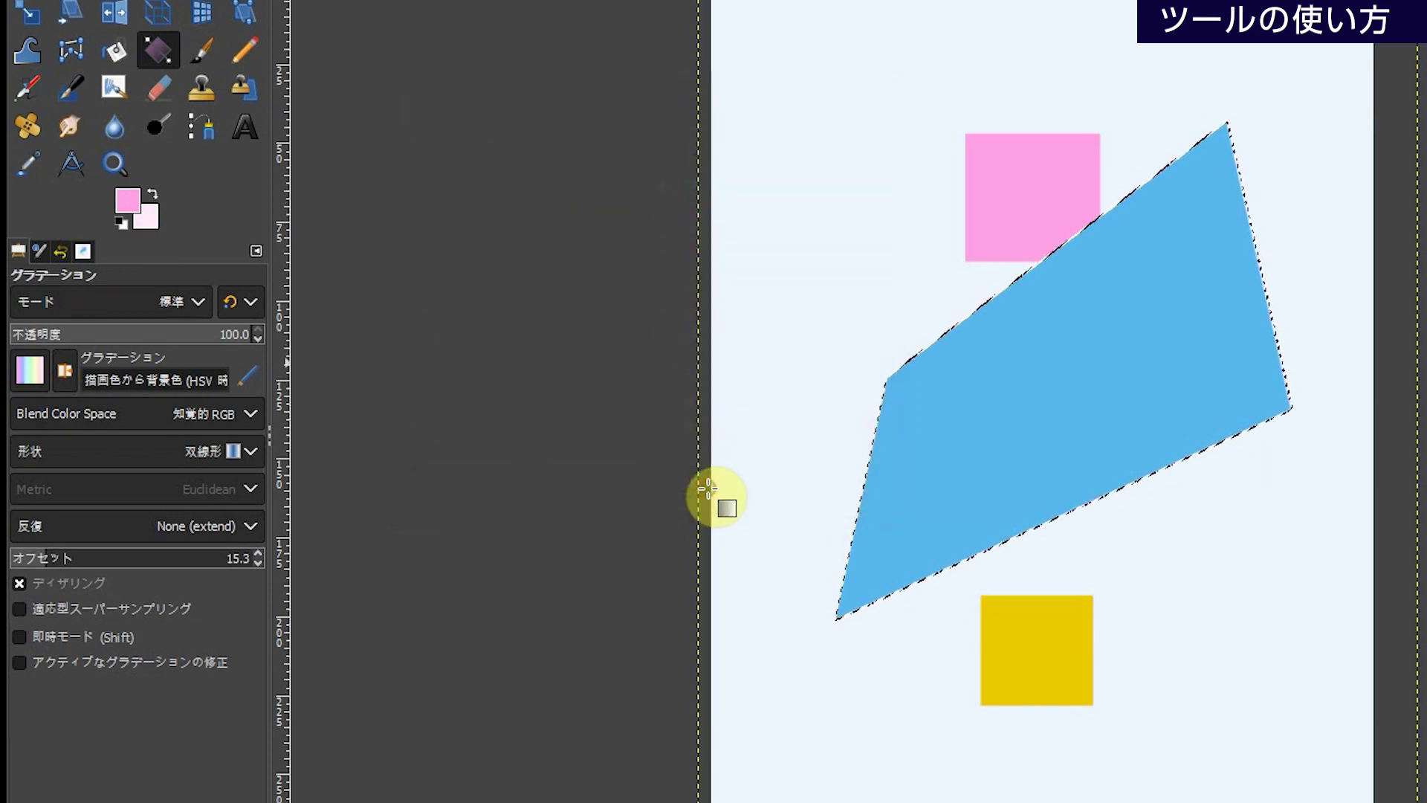
- Choose the foreground-to-background gradient 描画色から背景色 (RGB)
click(30, 369)
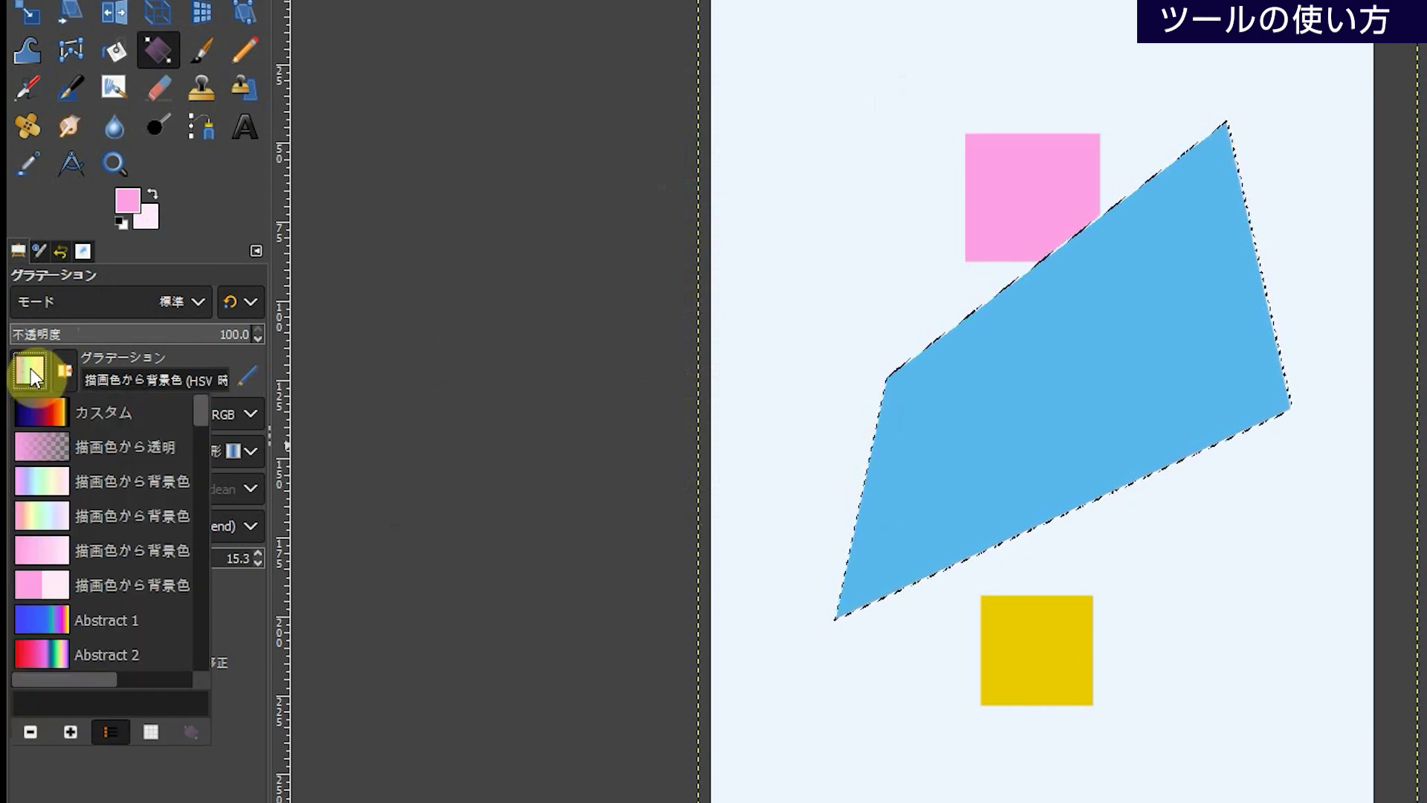
click(54, 550)
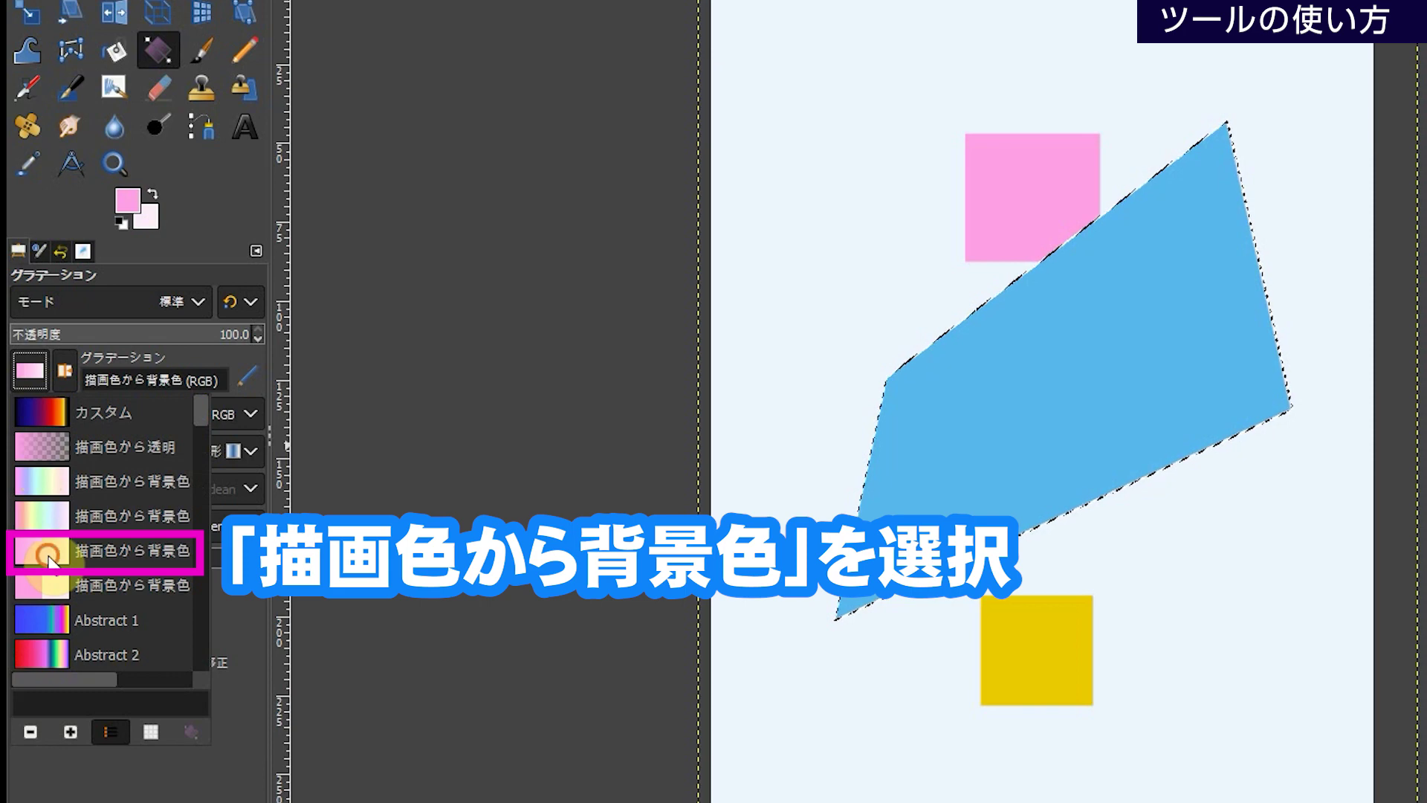
click(120, 372)
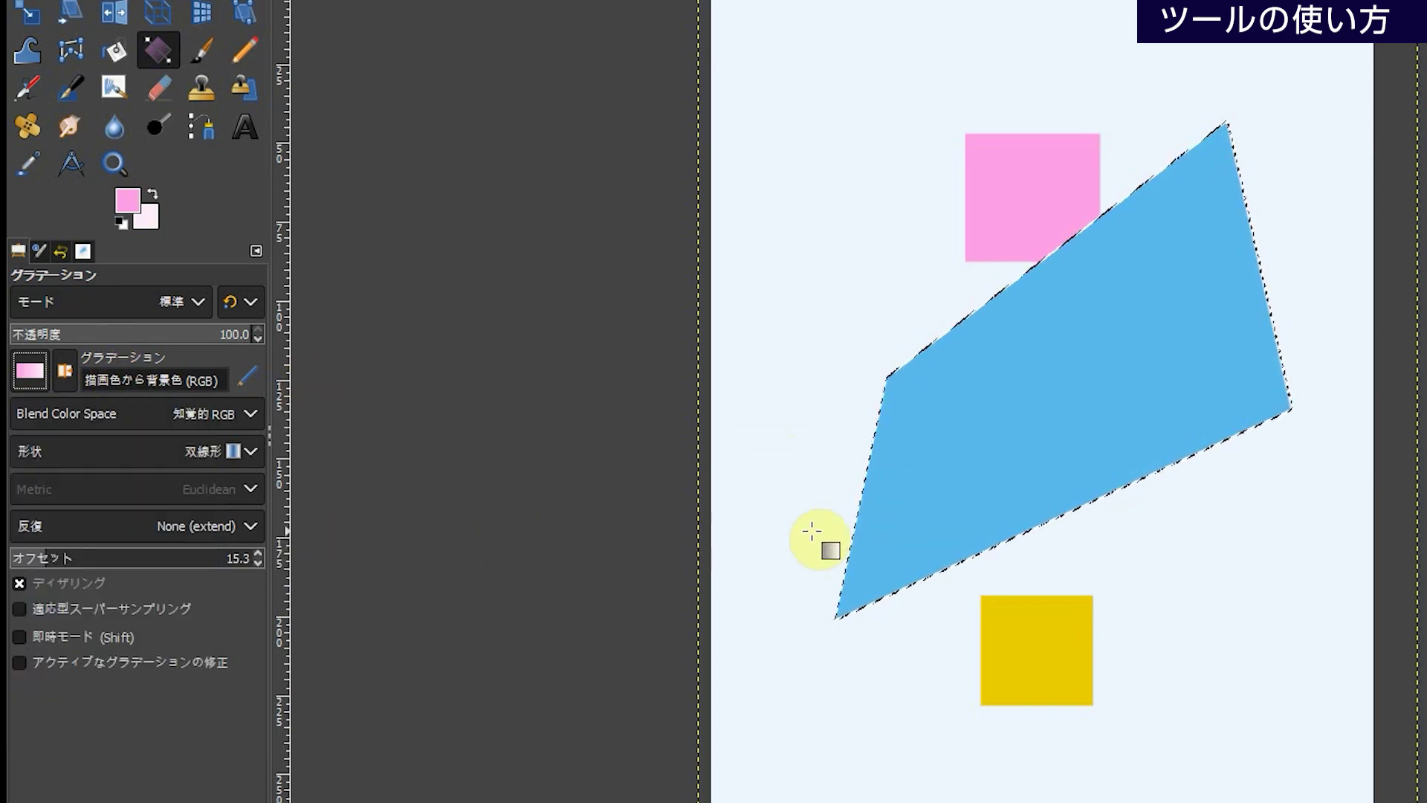
- Fill the selected quadrilateral with the gradient, running pink from its right corner to pale pink near its upper-left corner, and clear the selection
drag(860, 513, 1127, 331)
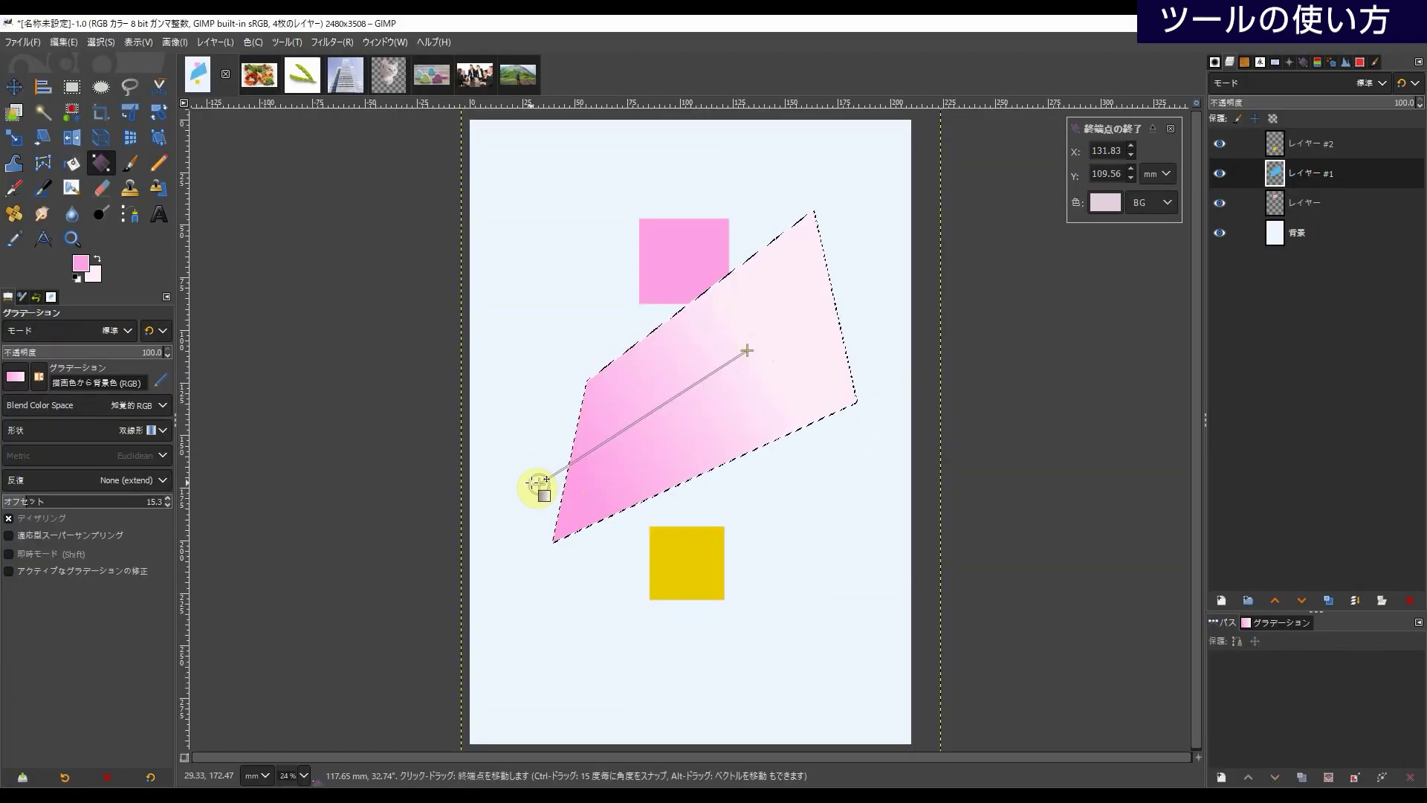
drag(747, 350, 586, 352)
click(536, 484)
drag(536, 484, 874, 411)
drag(586, 351, 636, 360)
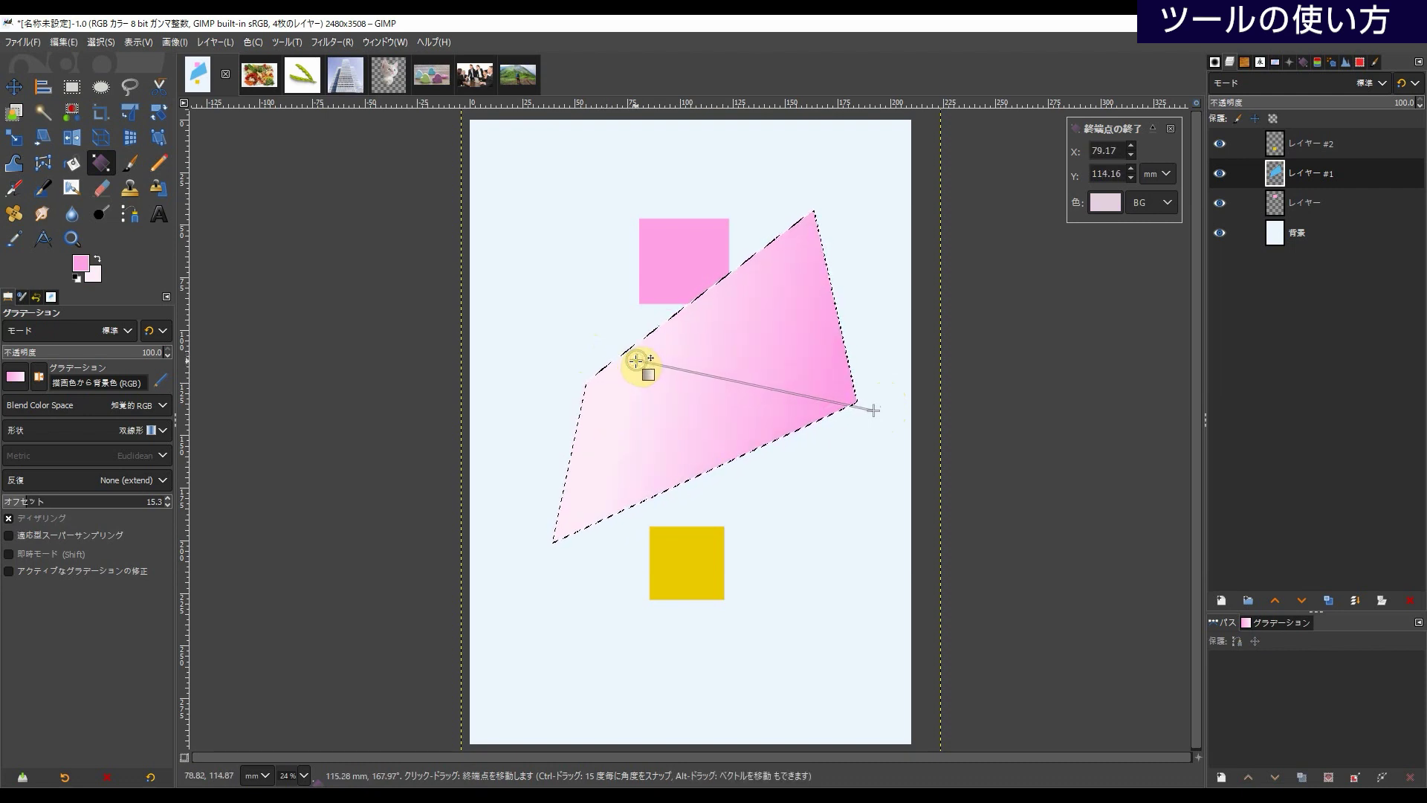
key(Return)
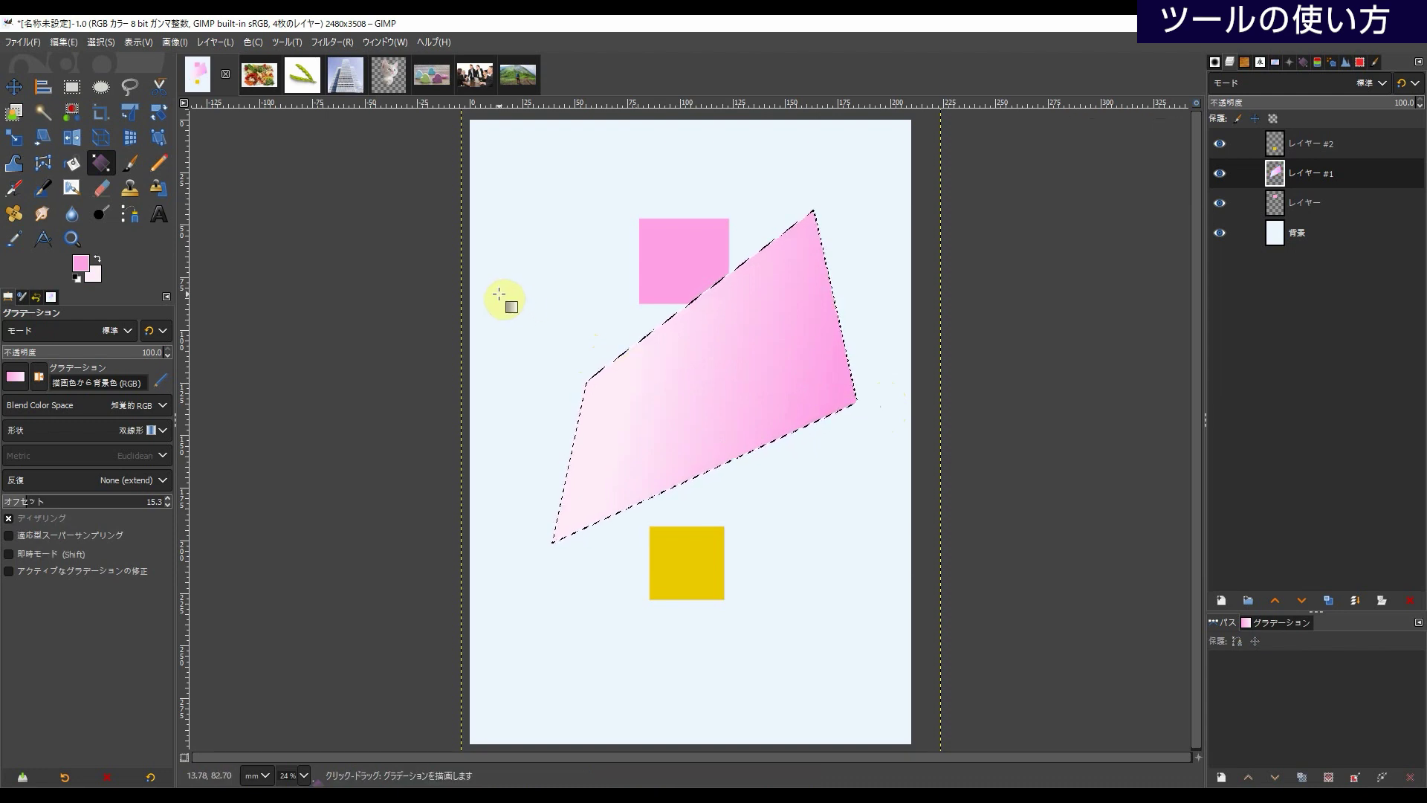
key(ctrl+shift+a)
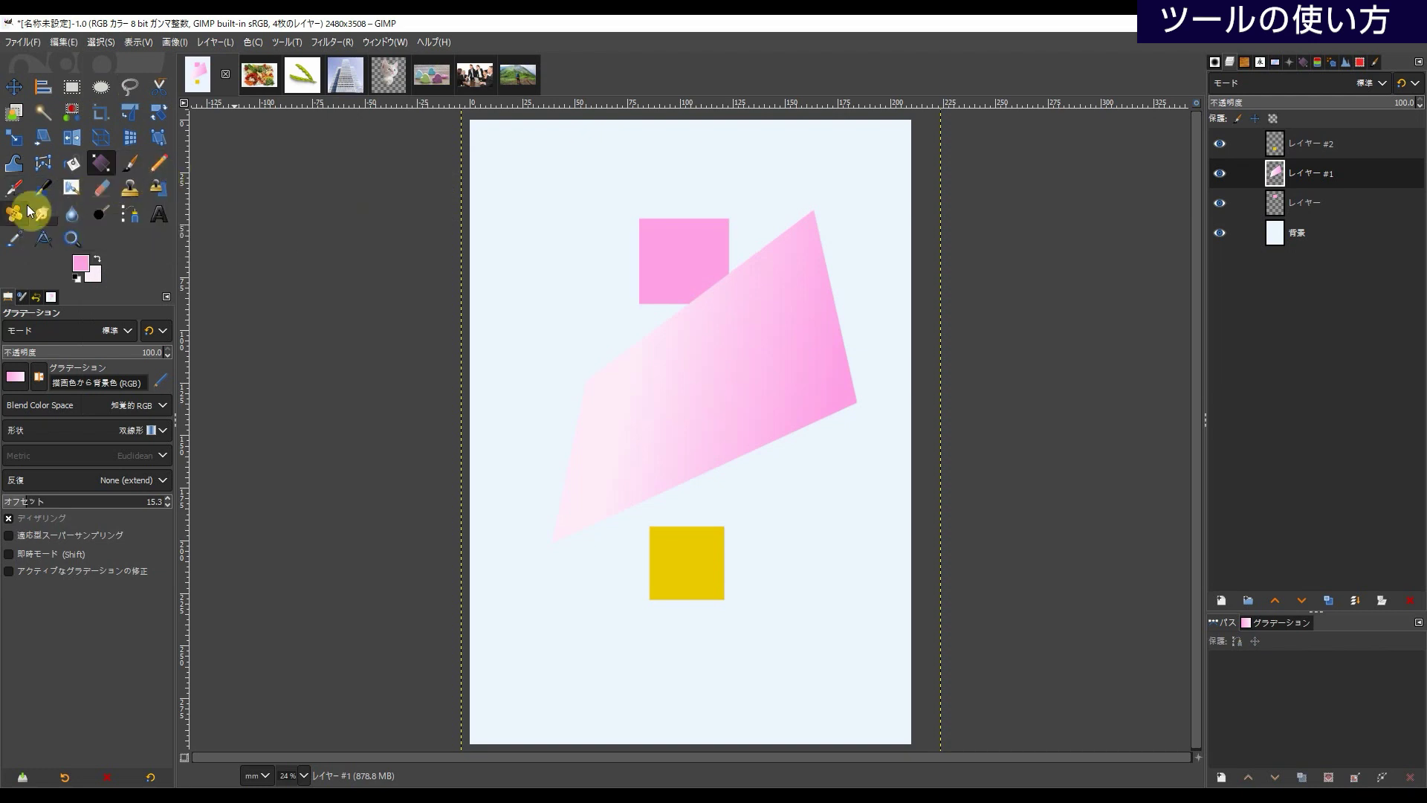
- Try painting a wavy pink Paintbrush stroke down the empty area beside the shapes, and undo it
click(131, 165)
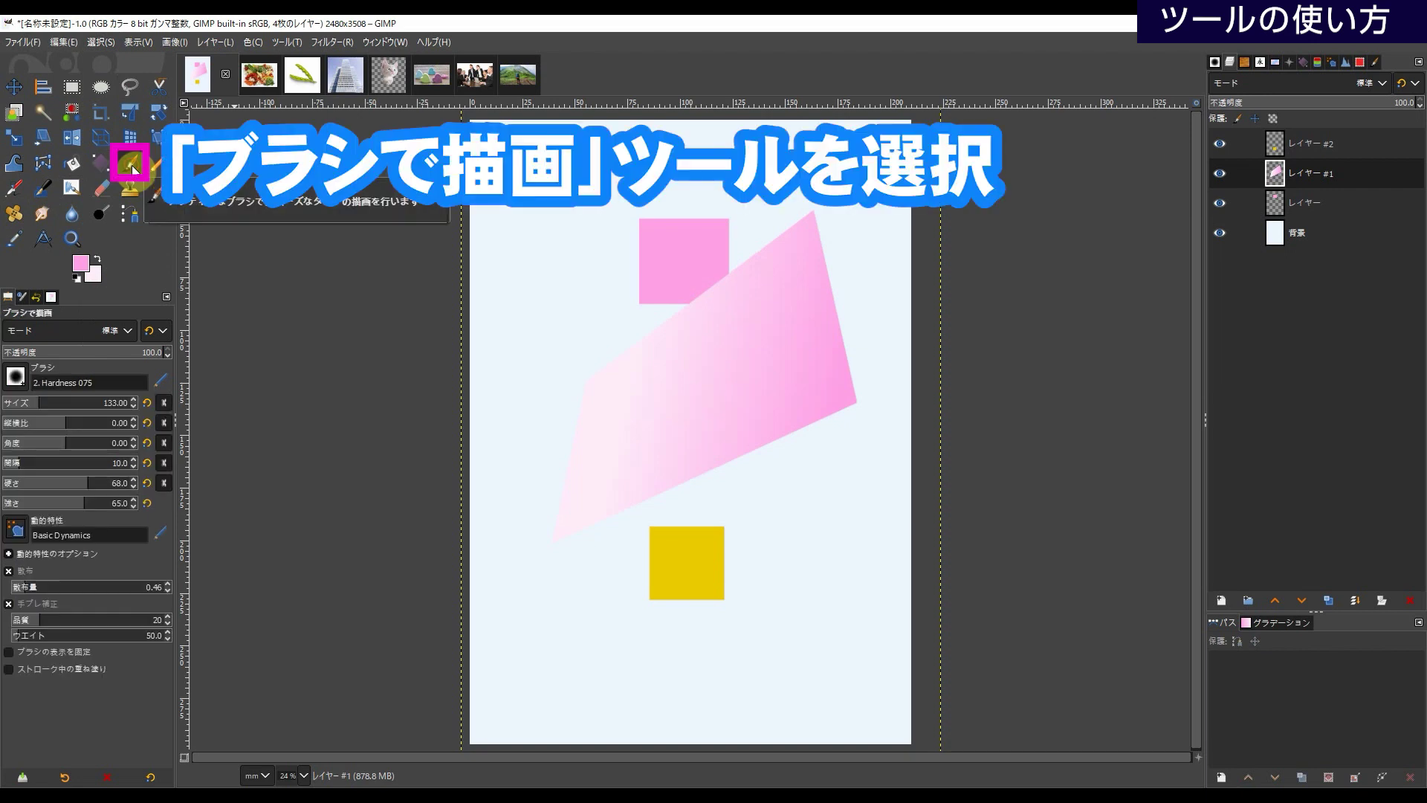
mouse_move(531, 199)
mouse_down()
mouse_move(571, 228)
mouse_move(543, 261)
mouse_move(560, 311)
mouse_move(521, 449)
mouse_up()
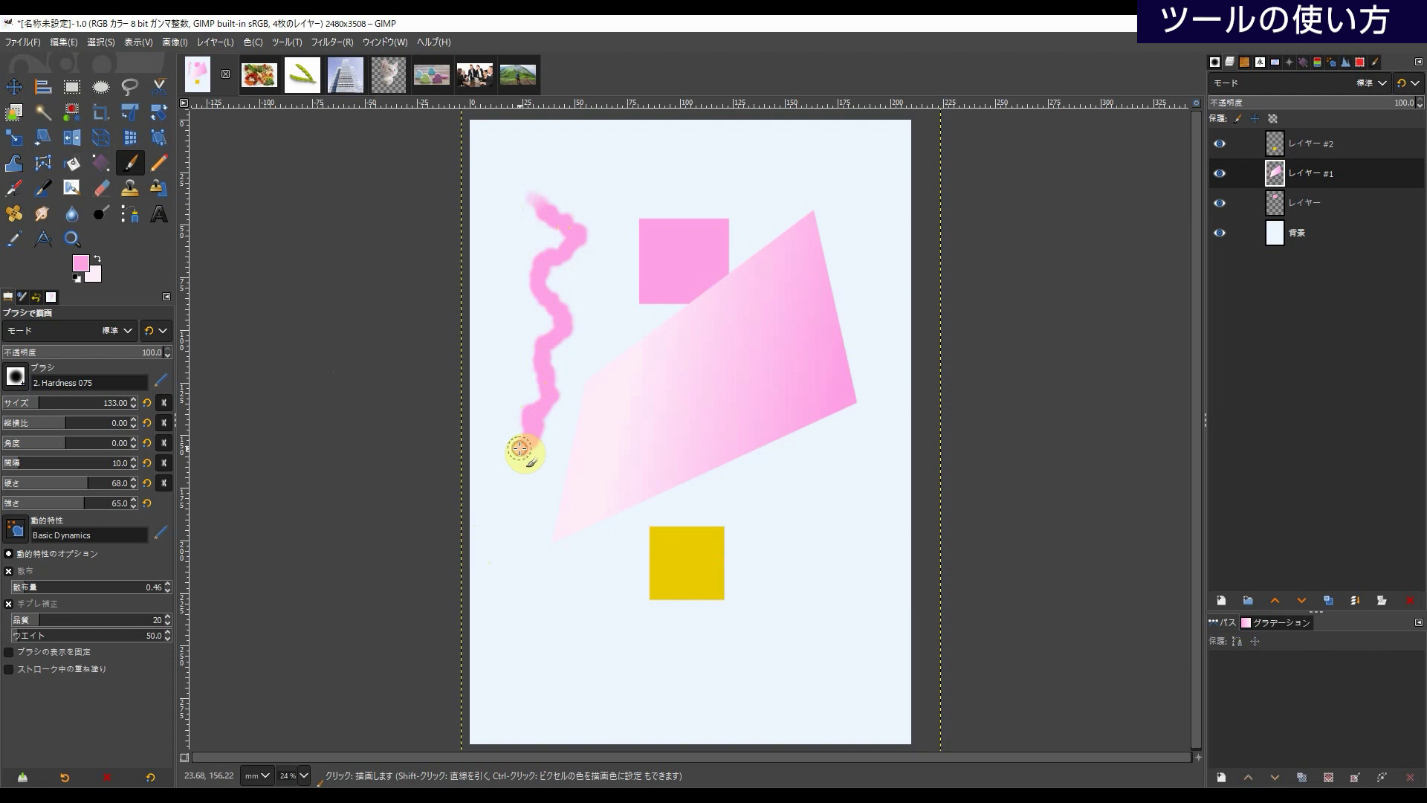
key(ctrl+z)
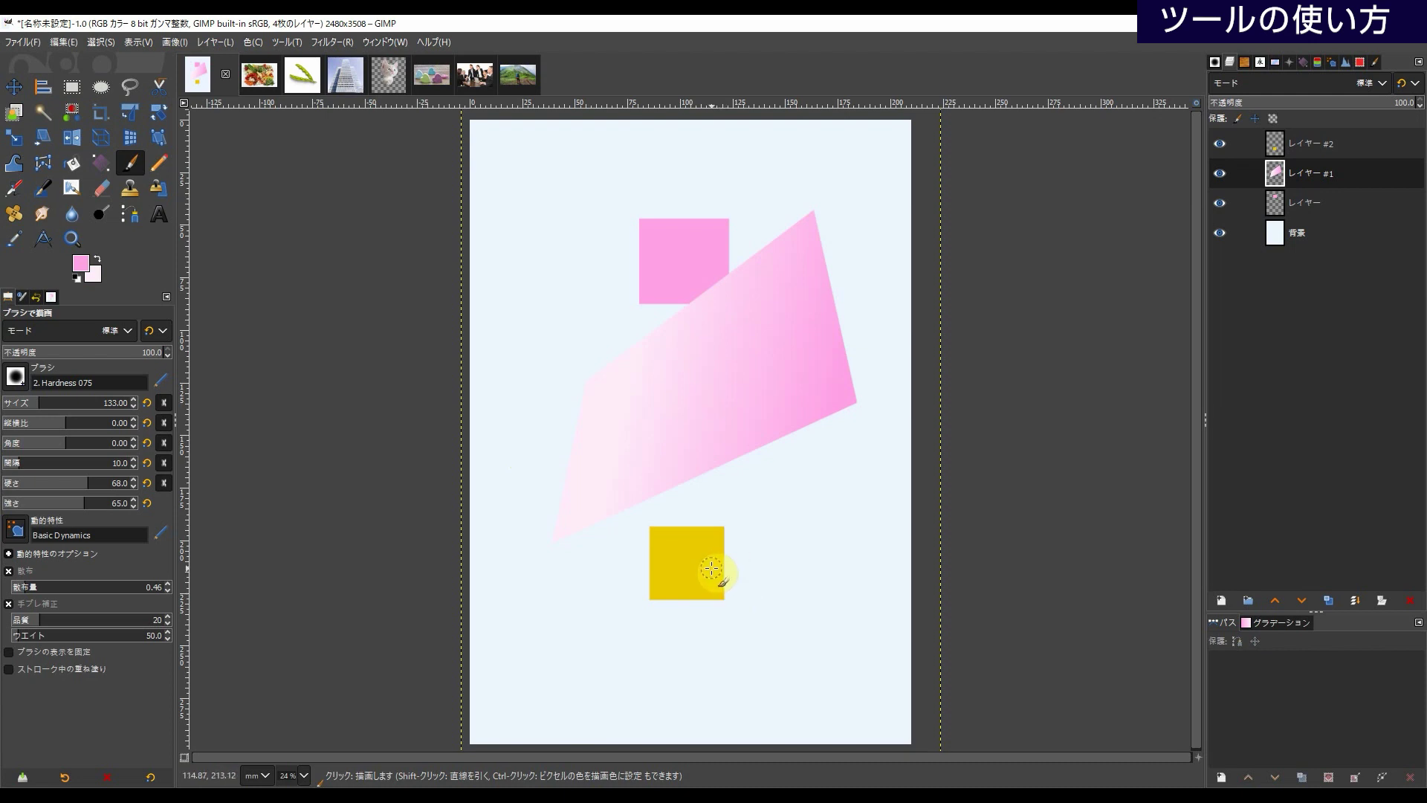
- Select the yellow square by its colour and copy it to the clipboard
click(73, 113)
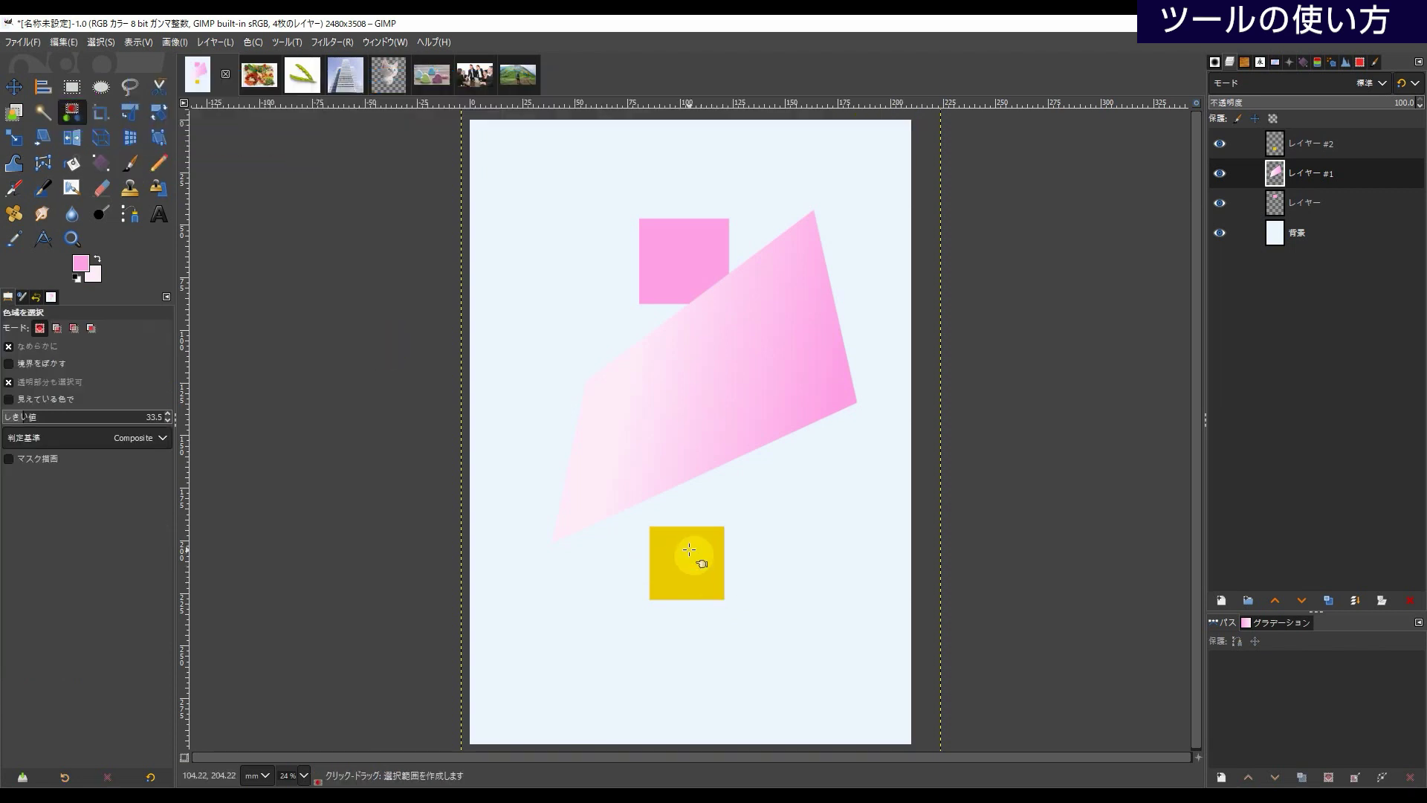
click(704, 537)
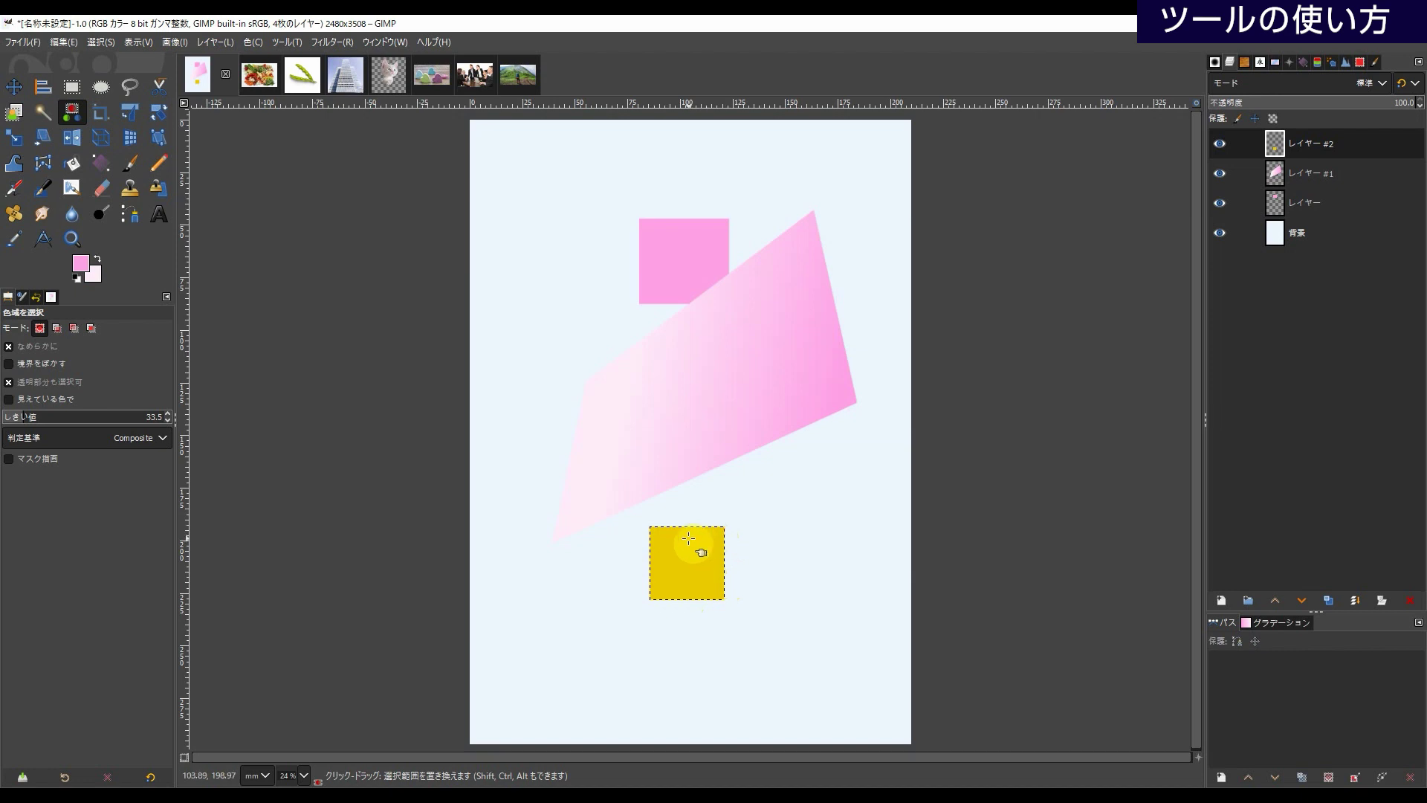
right_click(688, 538)
mouse_move(724, 586)
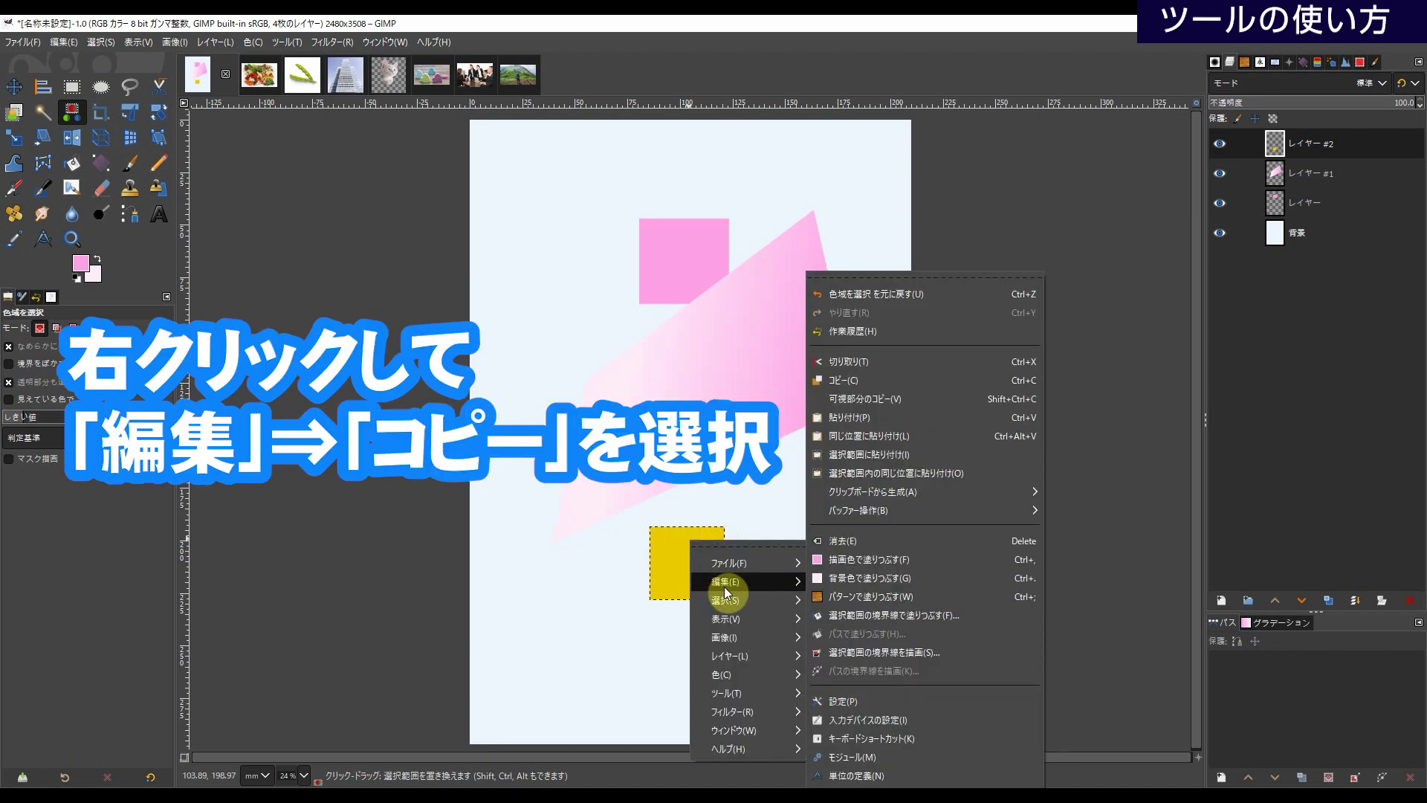
click(843, 380)
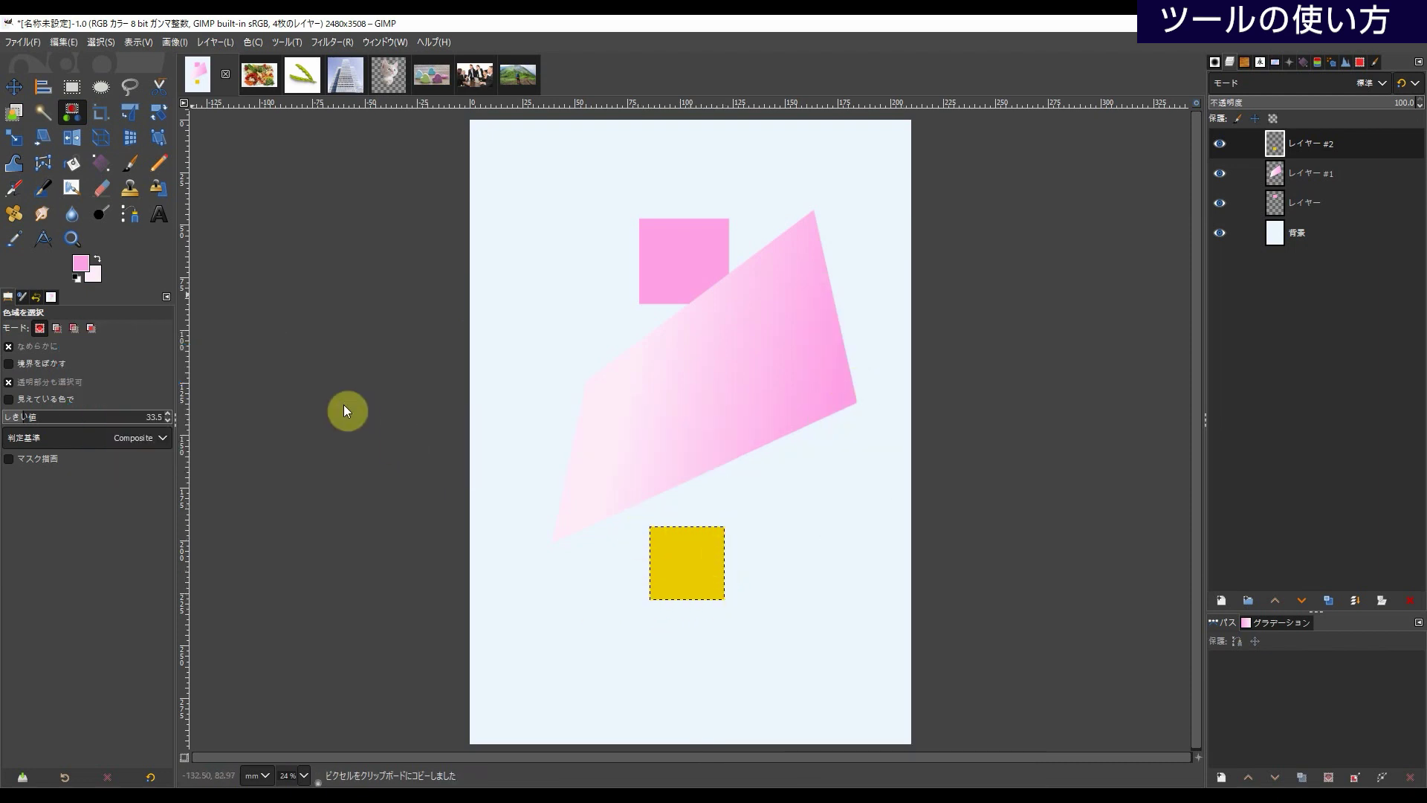
- Set up the Paintbrush with the Clipboard Image brush, size 116, and the Dynamics Random dynamics
click(132, 168)
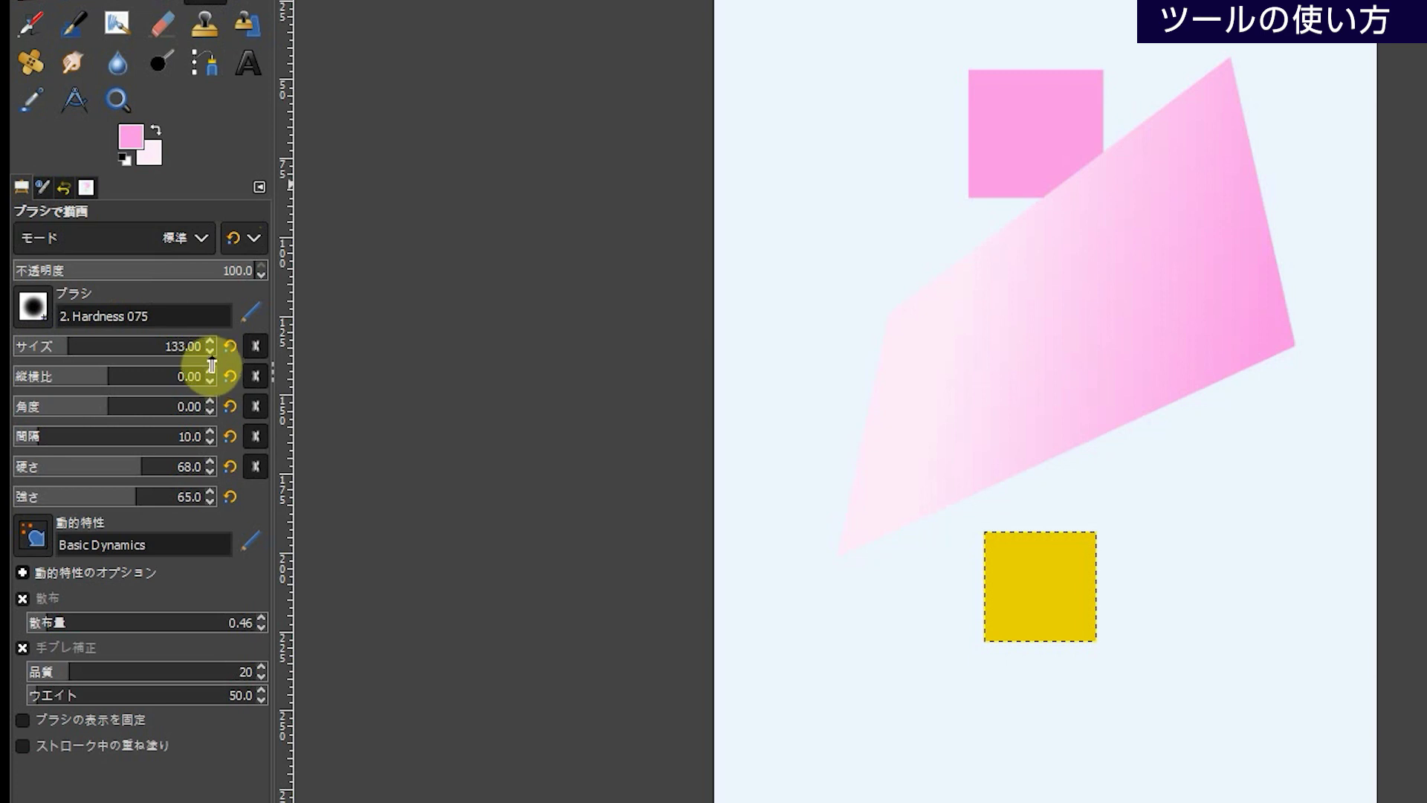
click(29, 306)
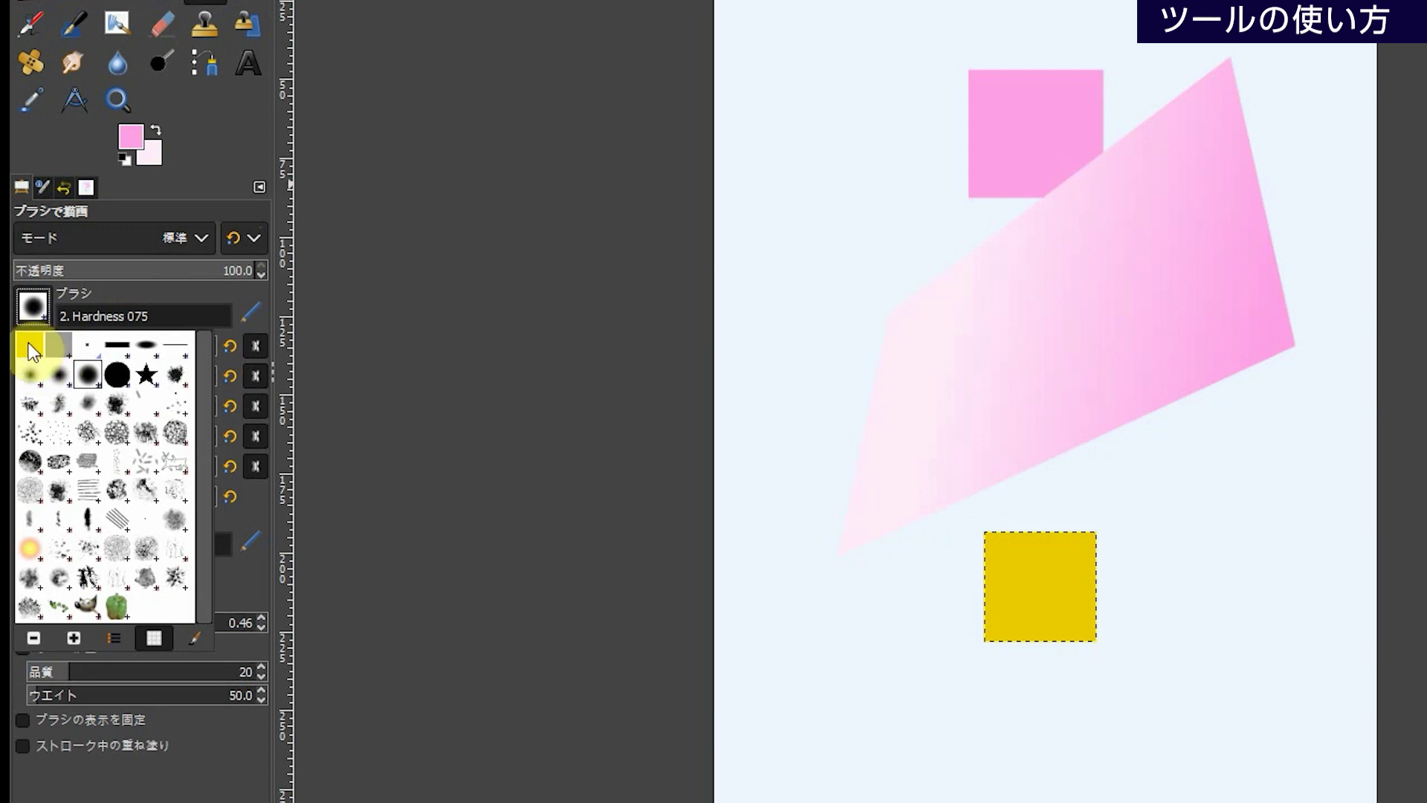
double_click(28, 342)
drag(118, 347, 64, 347)
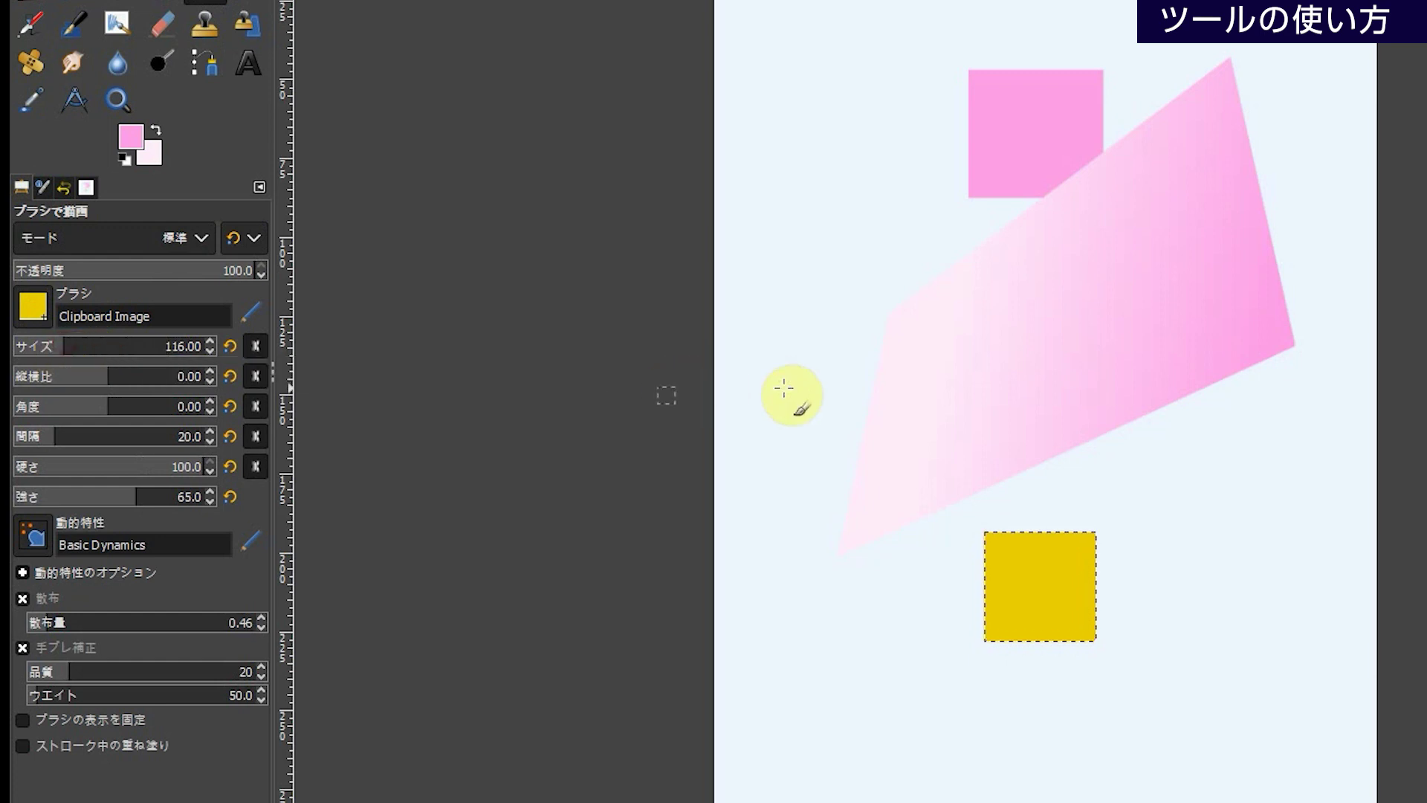
click(26, 531)
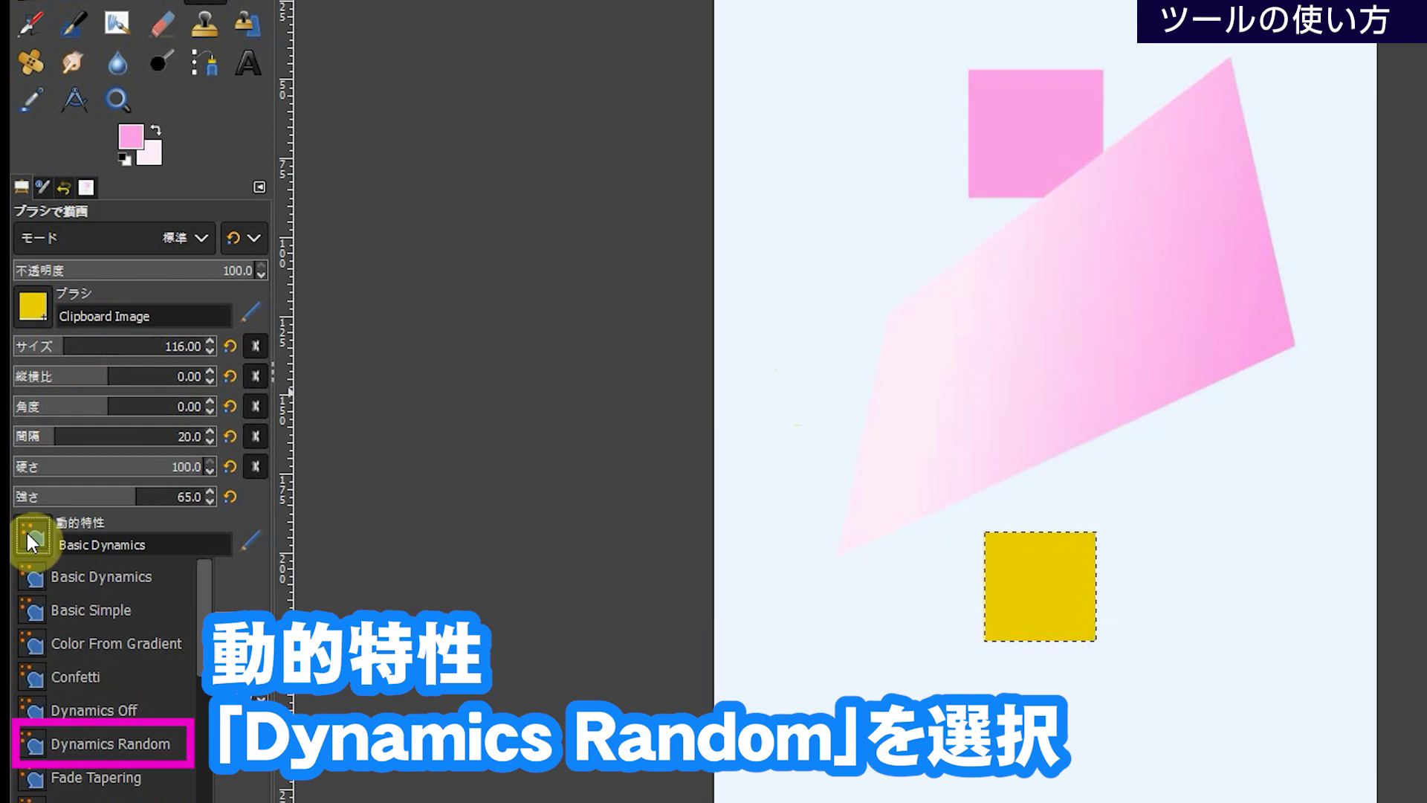
click(106, 743)
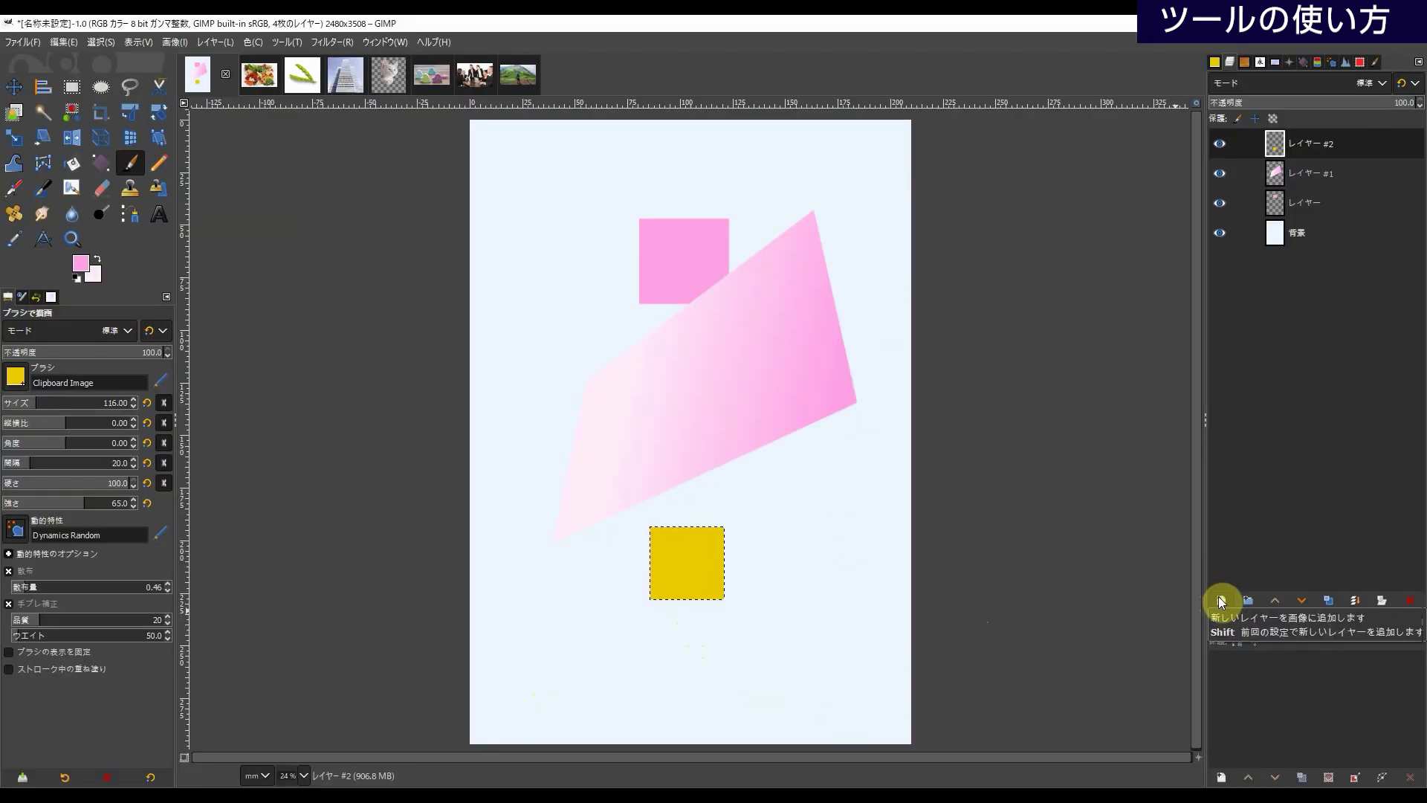
- Add a transparent 2480 x 3508 px layer and paint trails of scattered yellow squares around the shapes with brush size 218 and spacing 82
click(1219, 596)
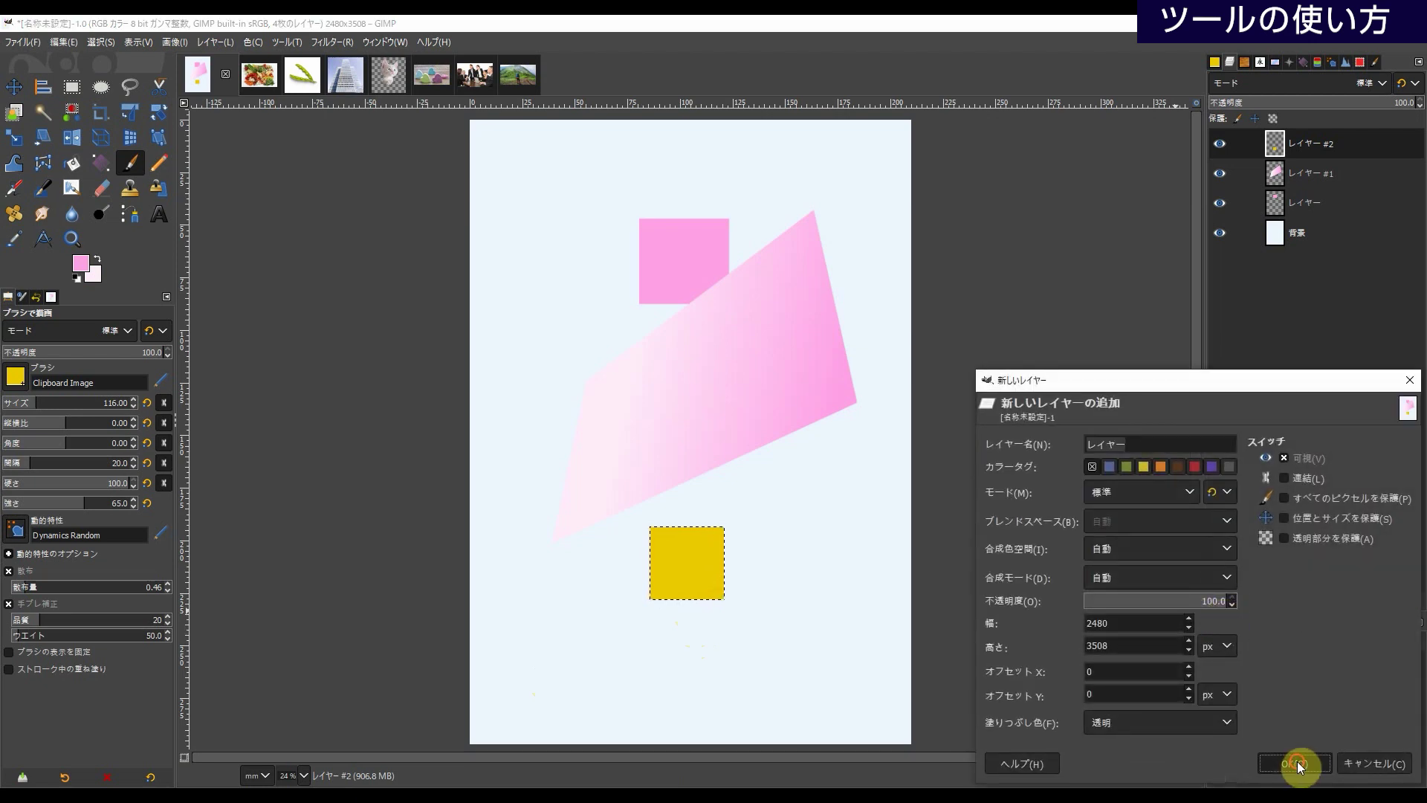
click(1297, 761)
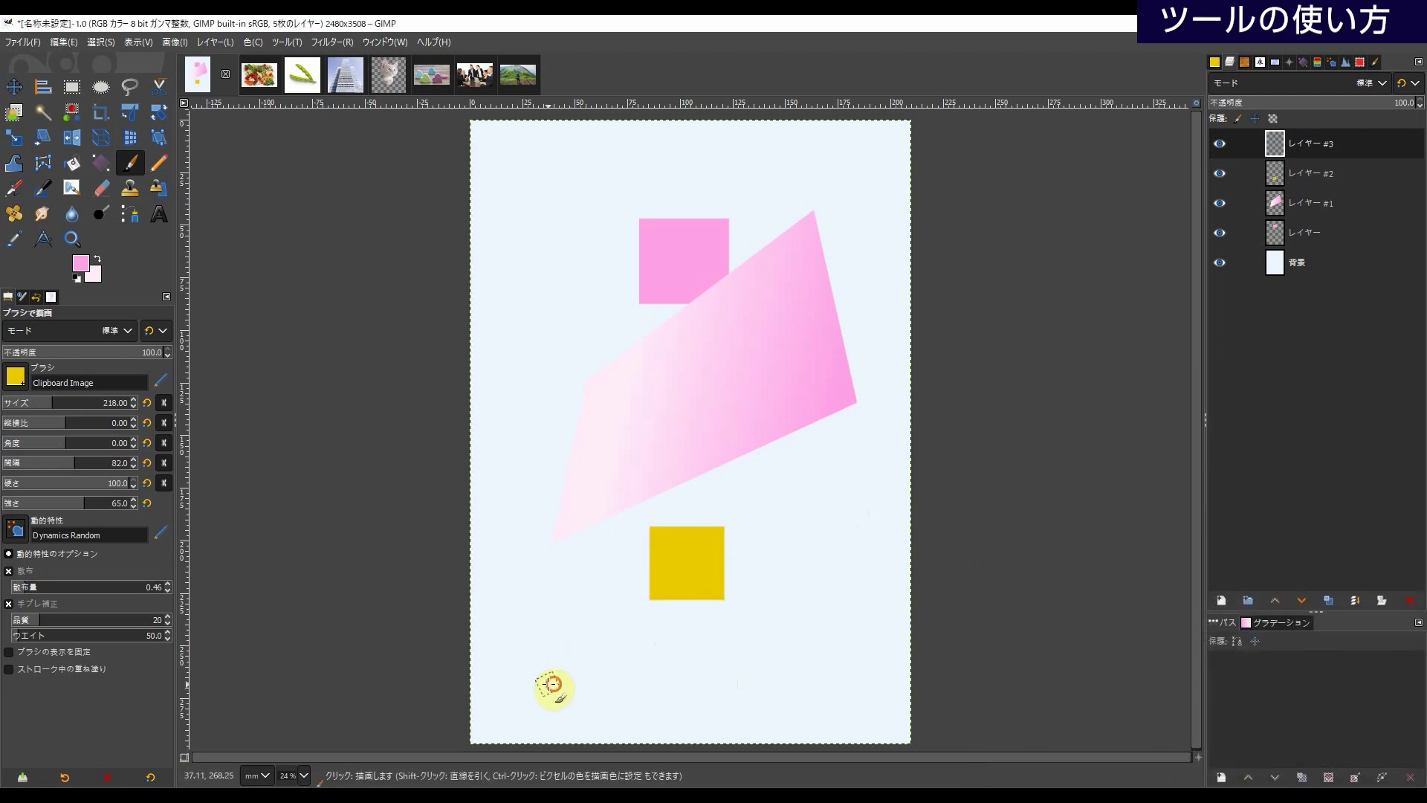
mouse_move(551, 683)
mouse_down()
mouse_move(715, 662)
mouse_move(802, 623)
mouse_move(867, 530)
mouse_up()
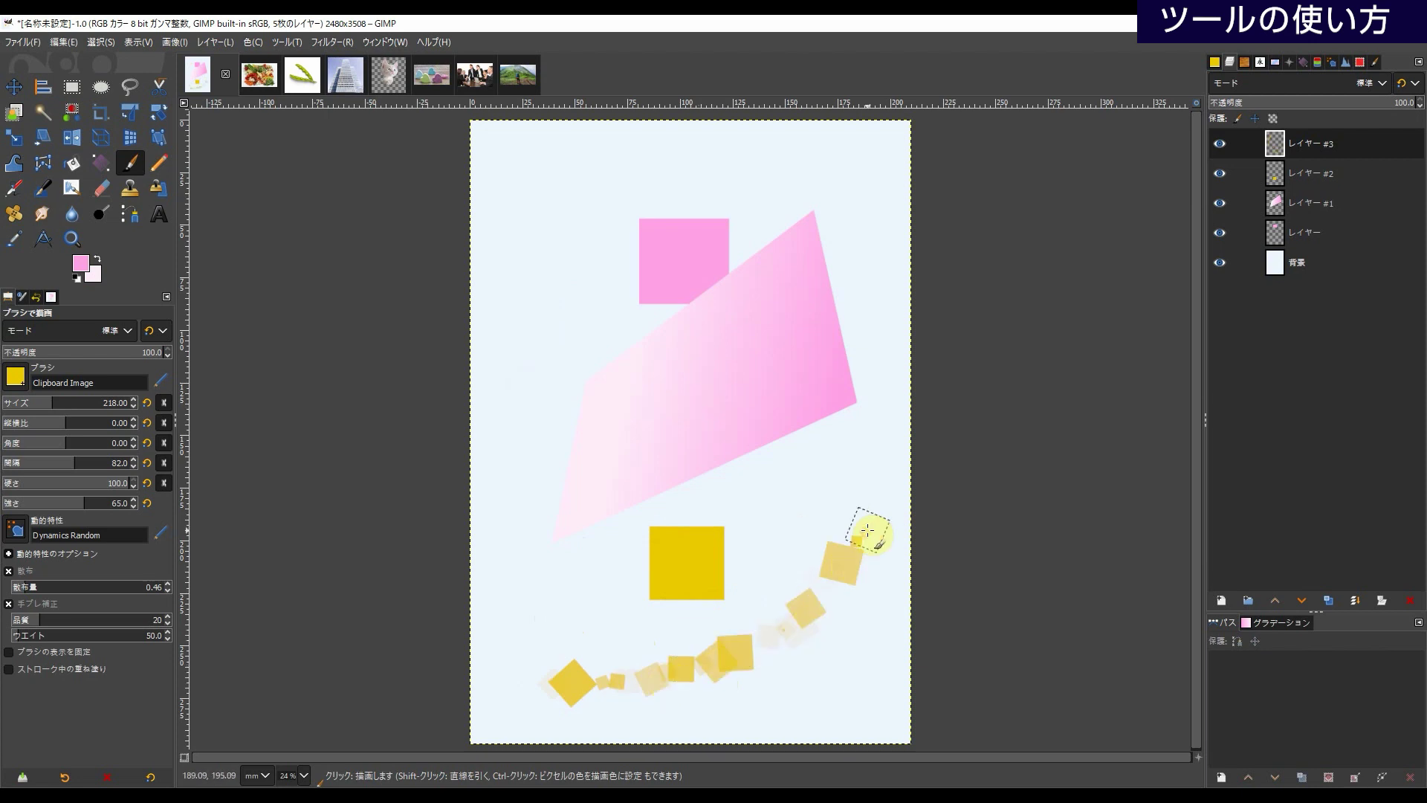
mouse_move(520, 349)
mouse_down()
mouse_move(557, 183)
mouse_move(698, 153)
mouse_move(706, 587)
mouse_up()
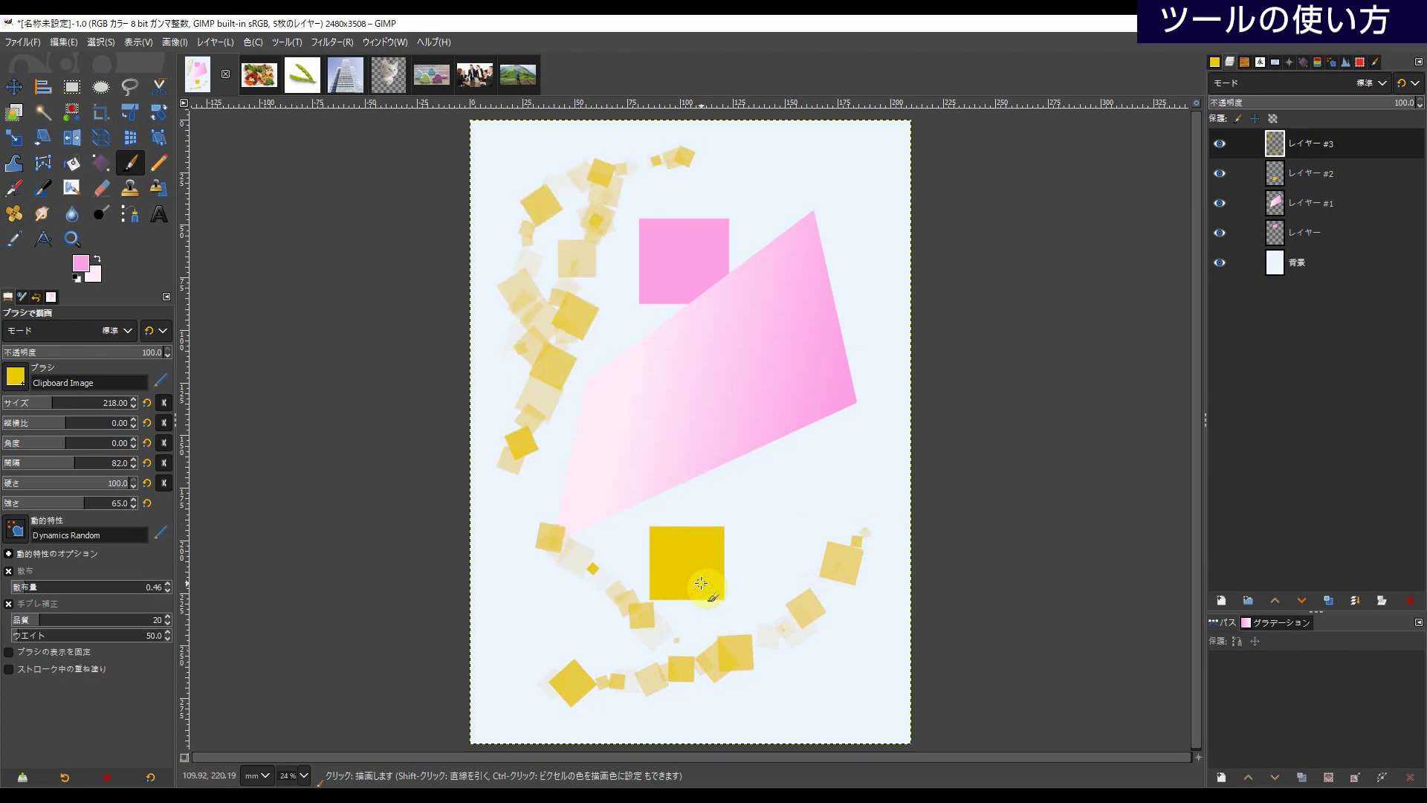
click(791, 490)
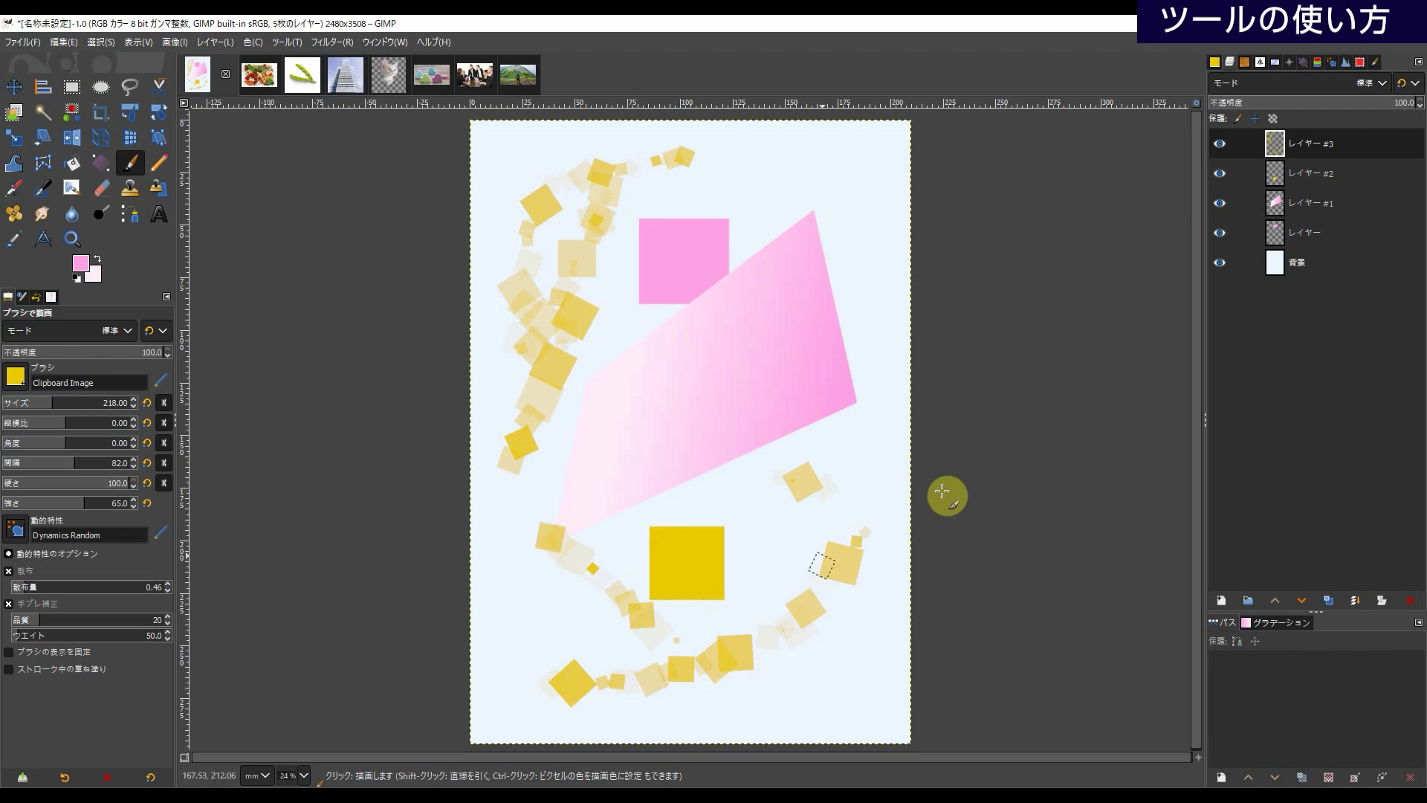
mouse_move(497, 674)
mouse_down()
mouse_move(699, 677)
mouse_move(838, 647)
mouse_move(726, 706)
mouse_move(861, 668)
mouse_up()
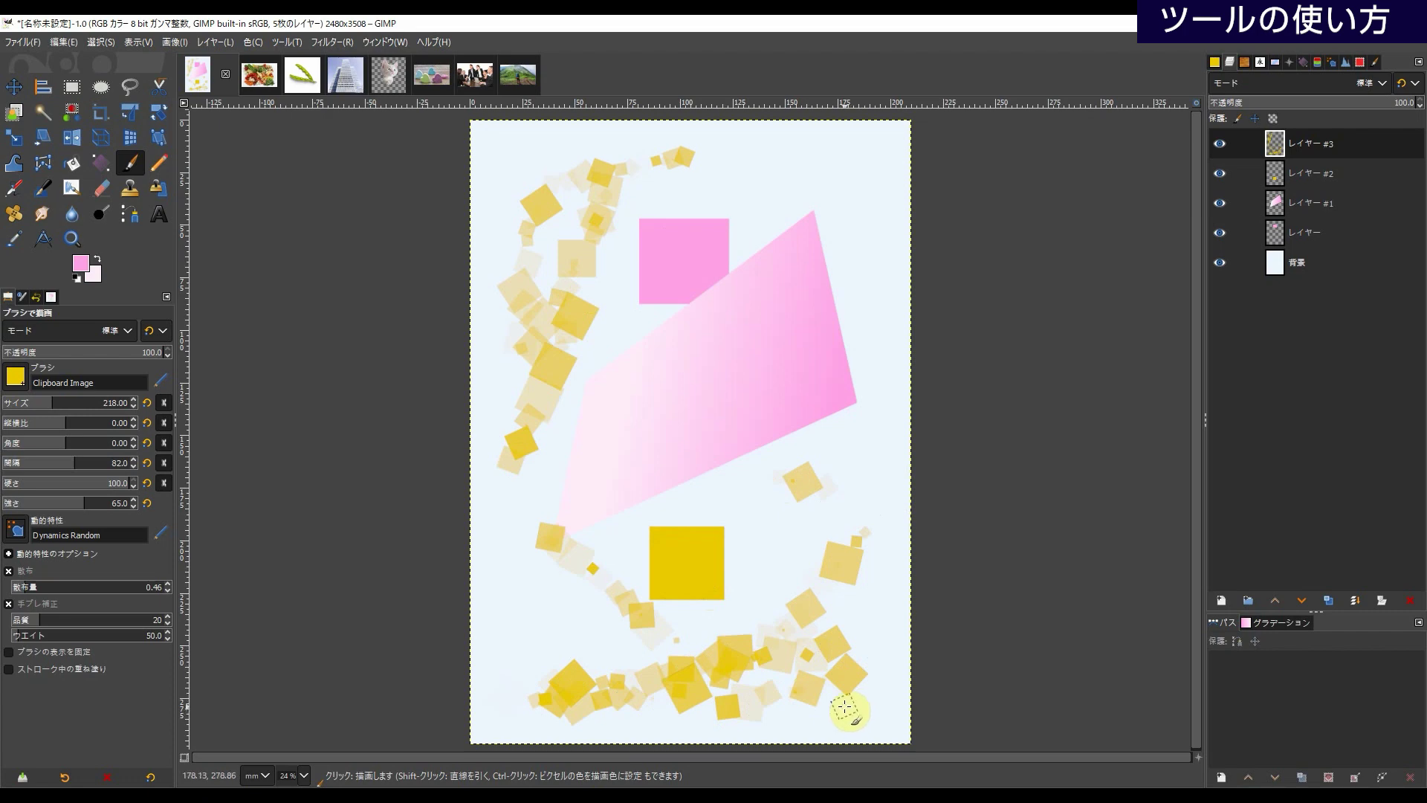
- Set up the Eraser with Basic Dynamics and the 2. Hardness 100 brush at size 273
click(100, 195)
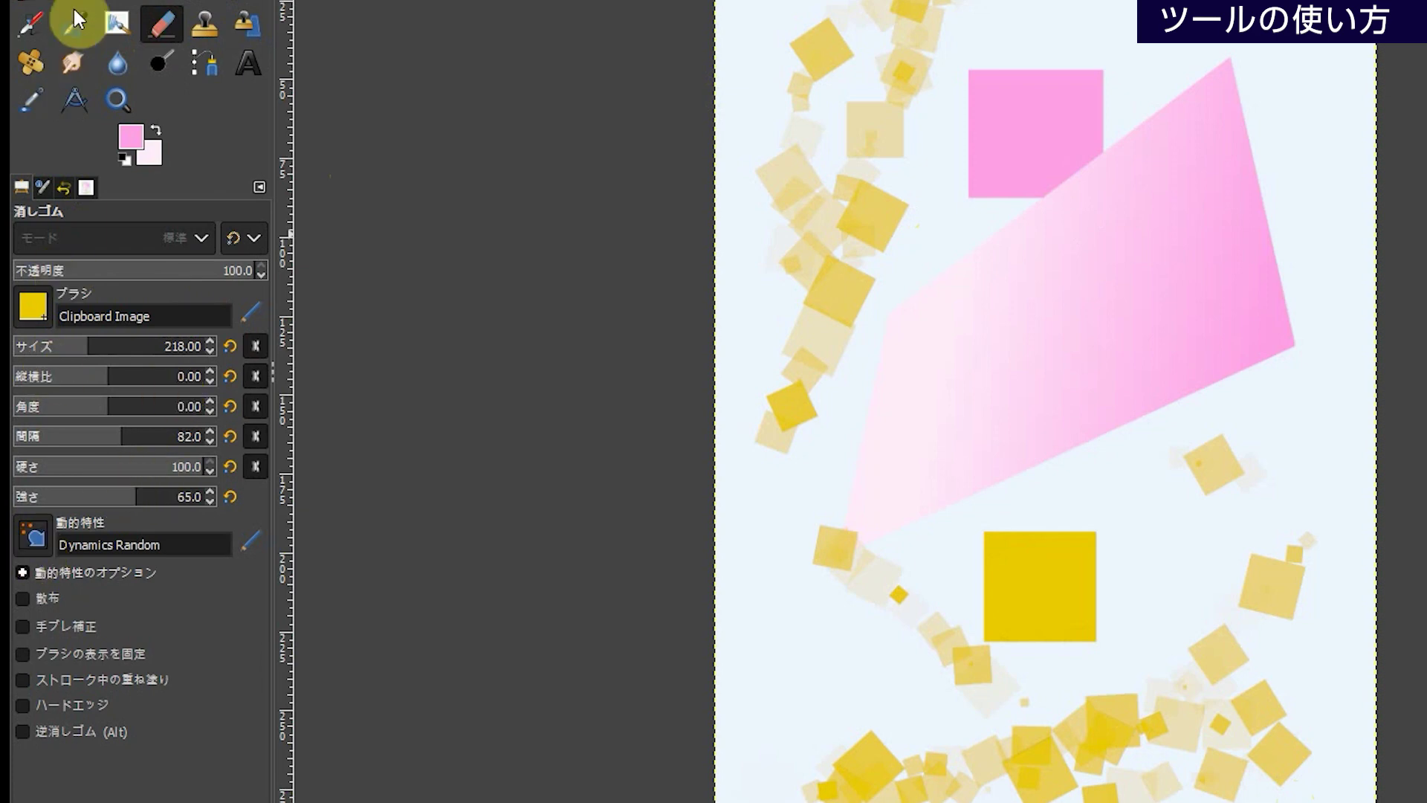
click(33, 542)
click(89, 610)
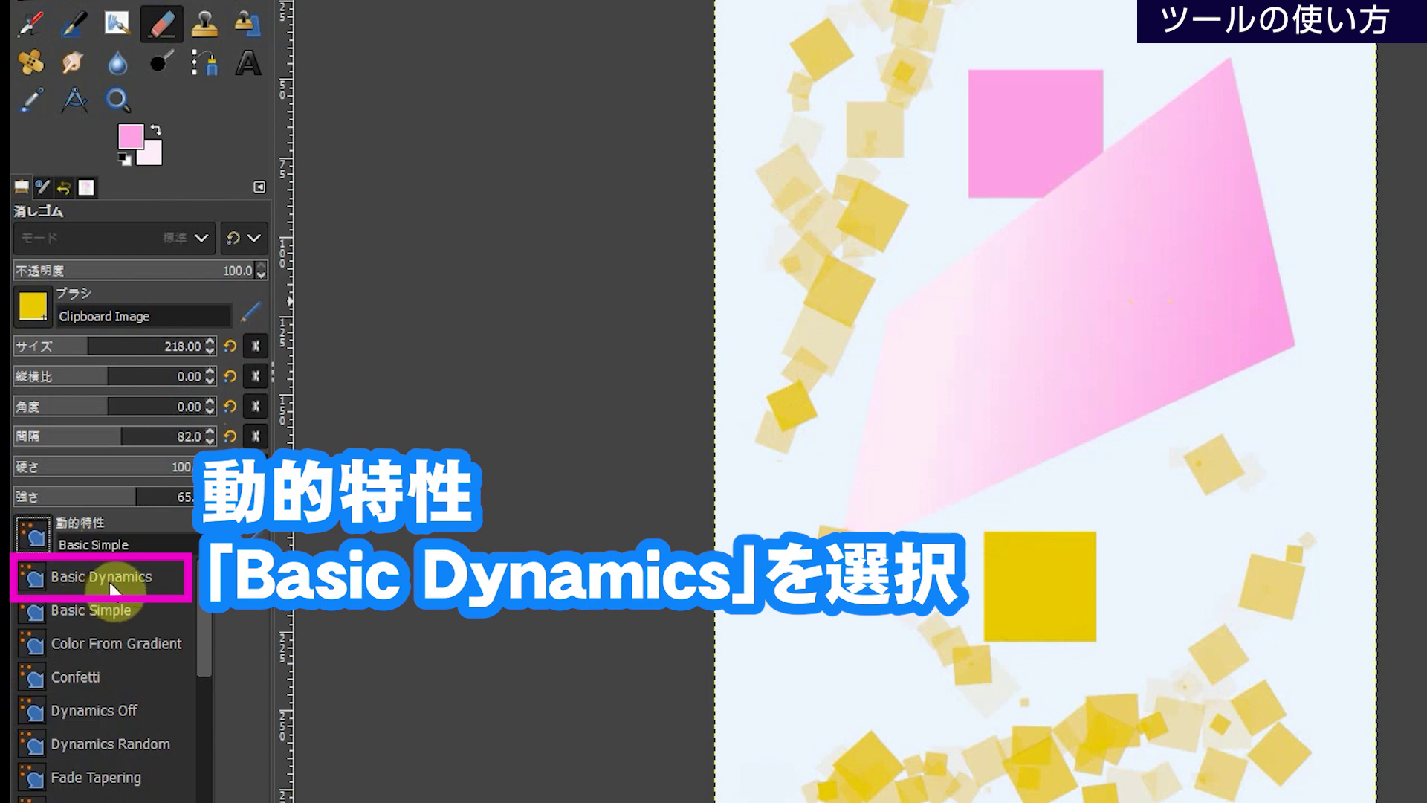
click(134, 581)
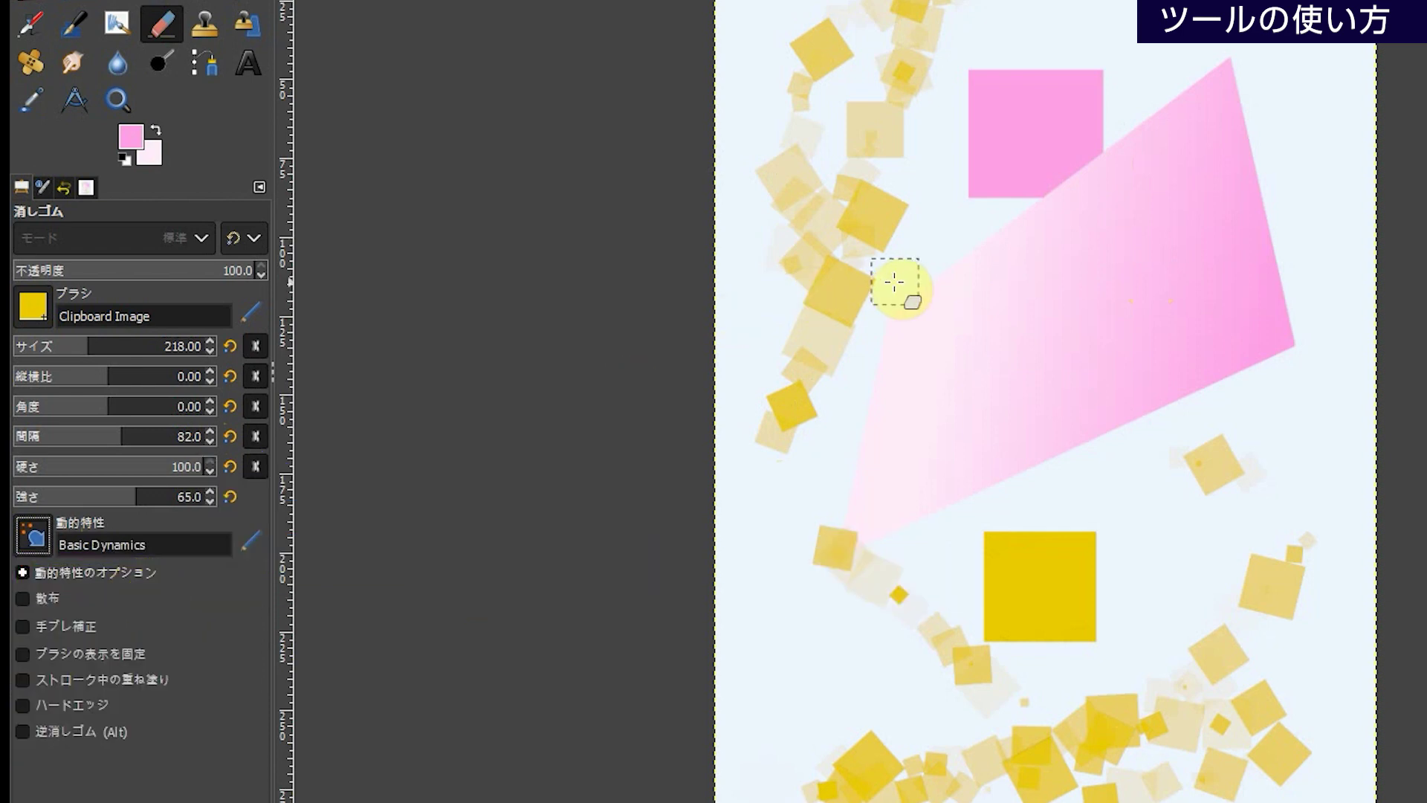
click(90, 347)
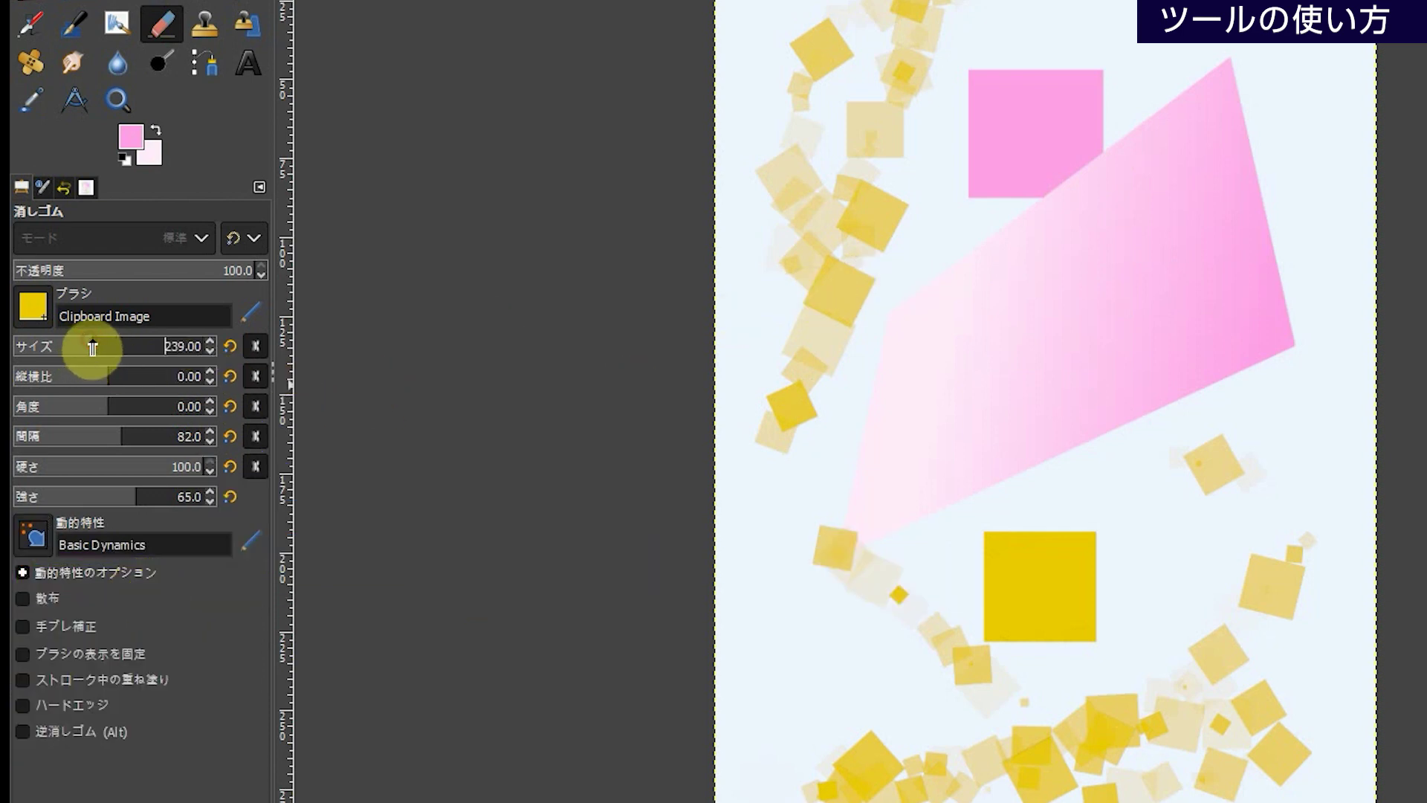
click(33, 306)
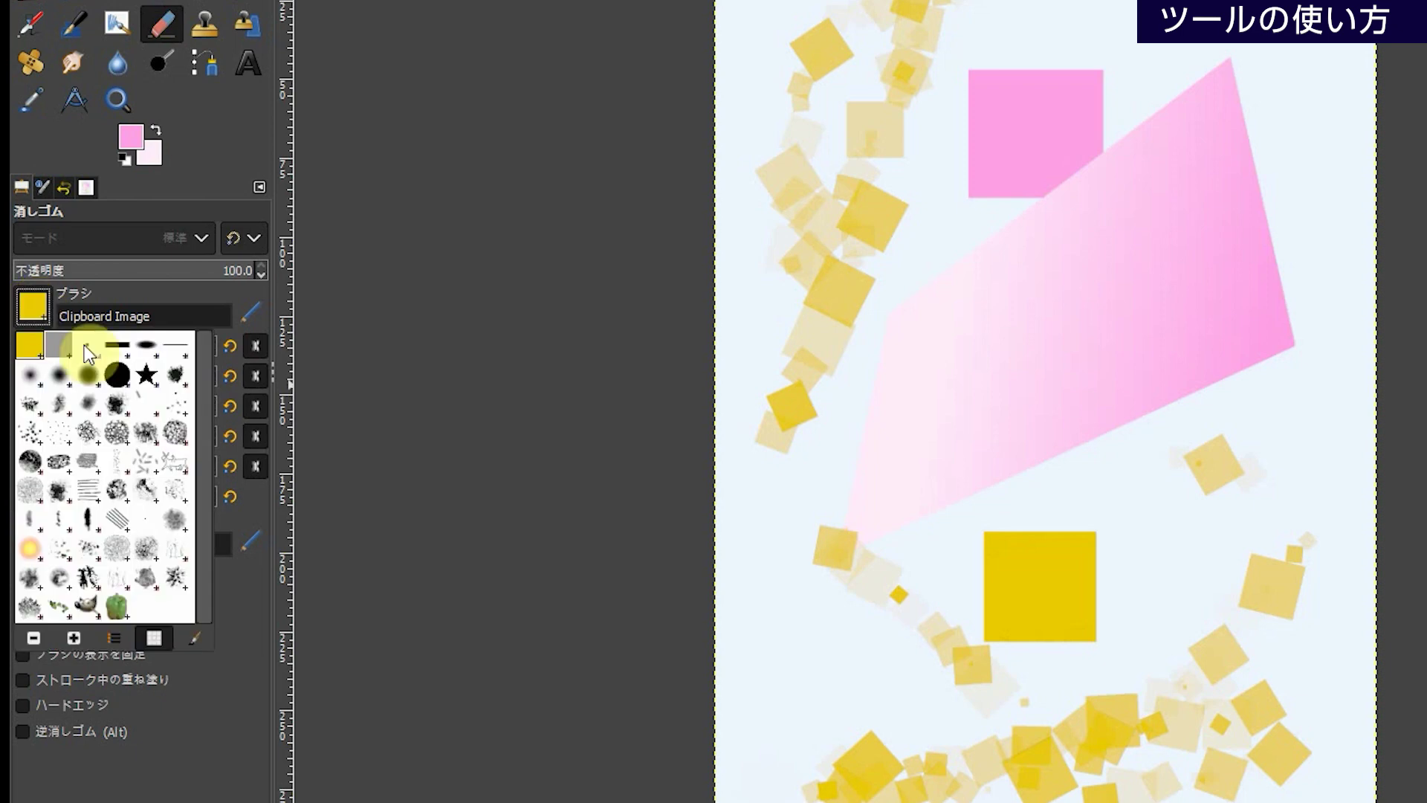
click(119, 376)
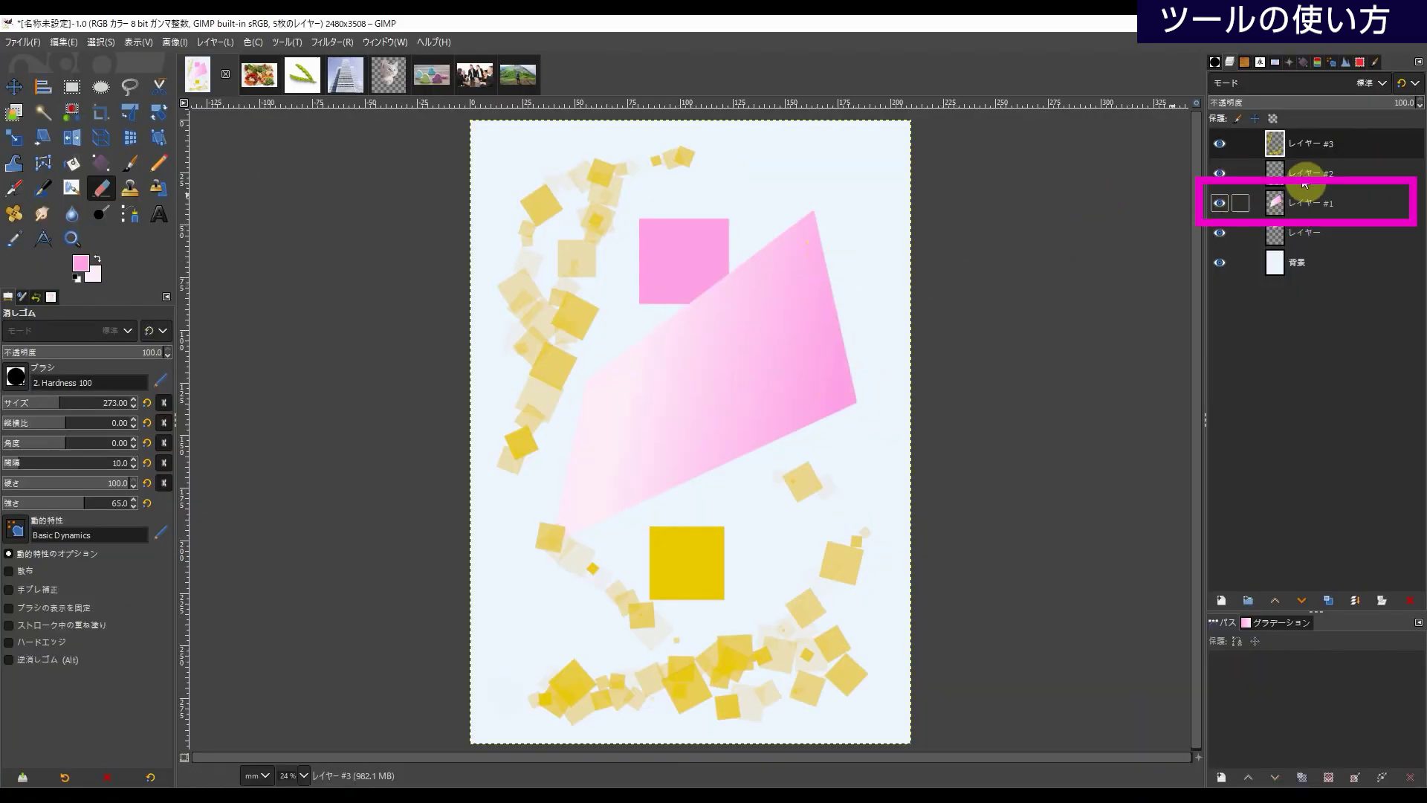
- Erase the right side of the pink gradient shape on レイヤー #1 and the right-hand yellow squares on レイヤー #3
click(1311, 207)
mouse_move(855, 366)
mouse_down()
mouse_move(825, 429)
mouse_move(836, 323)
mouse_move(825, 399)
mouse_move(812, 256)
mouse_move(793, 256)
mouse_move(795, 402)
mouse_move(799, 380)
mouse_move(829, 494)
mouse_up()
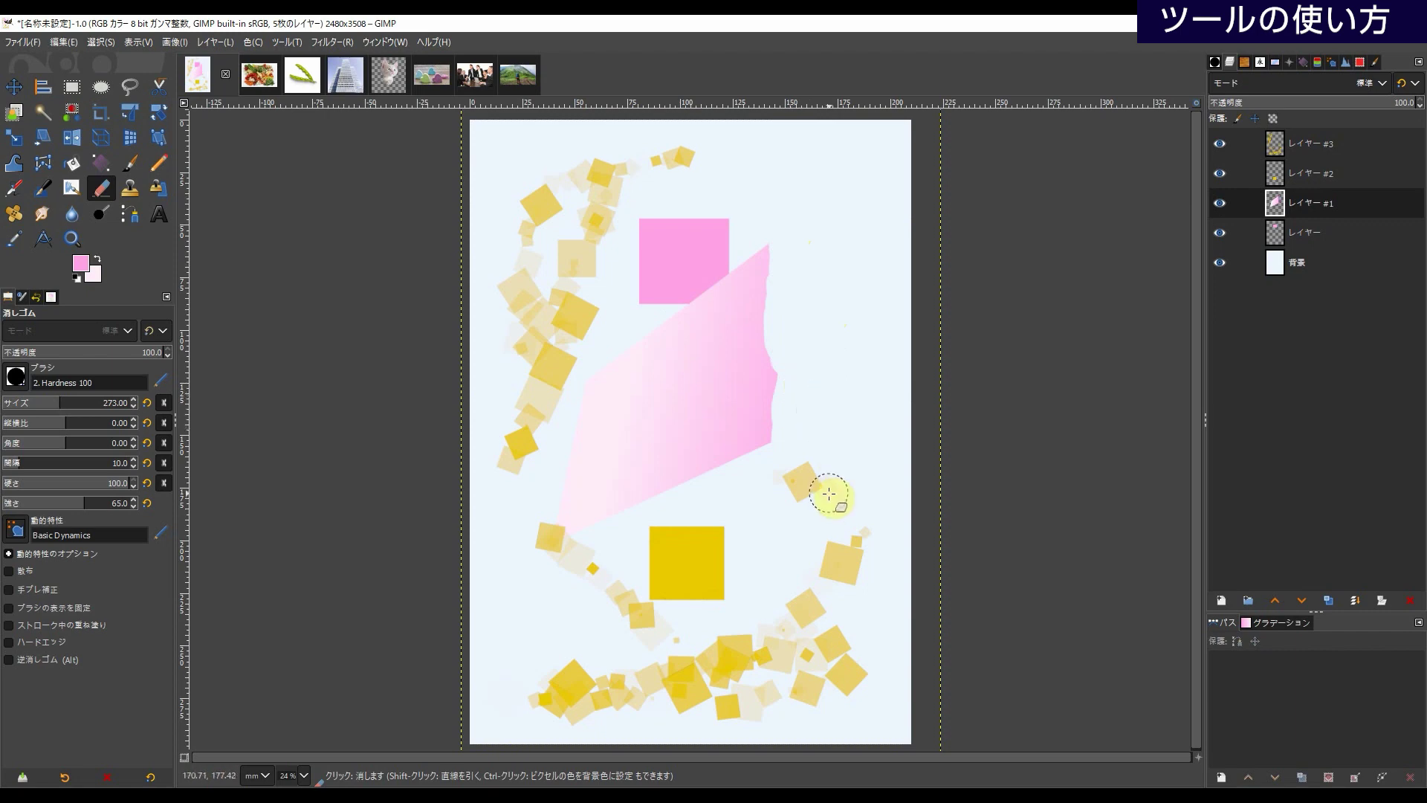
click(1275, 147)
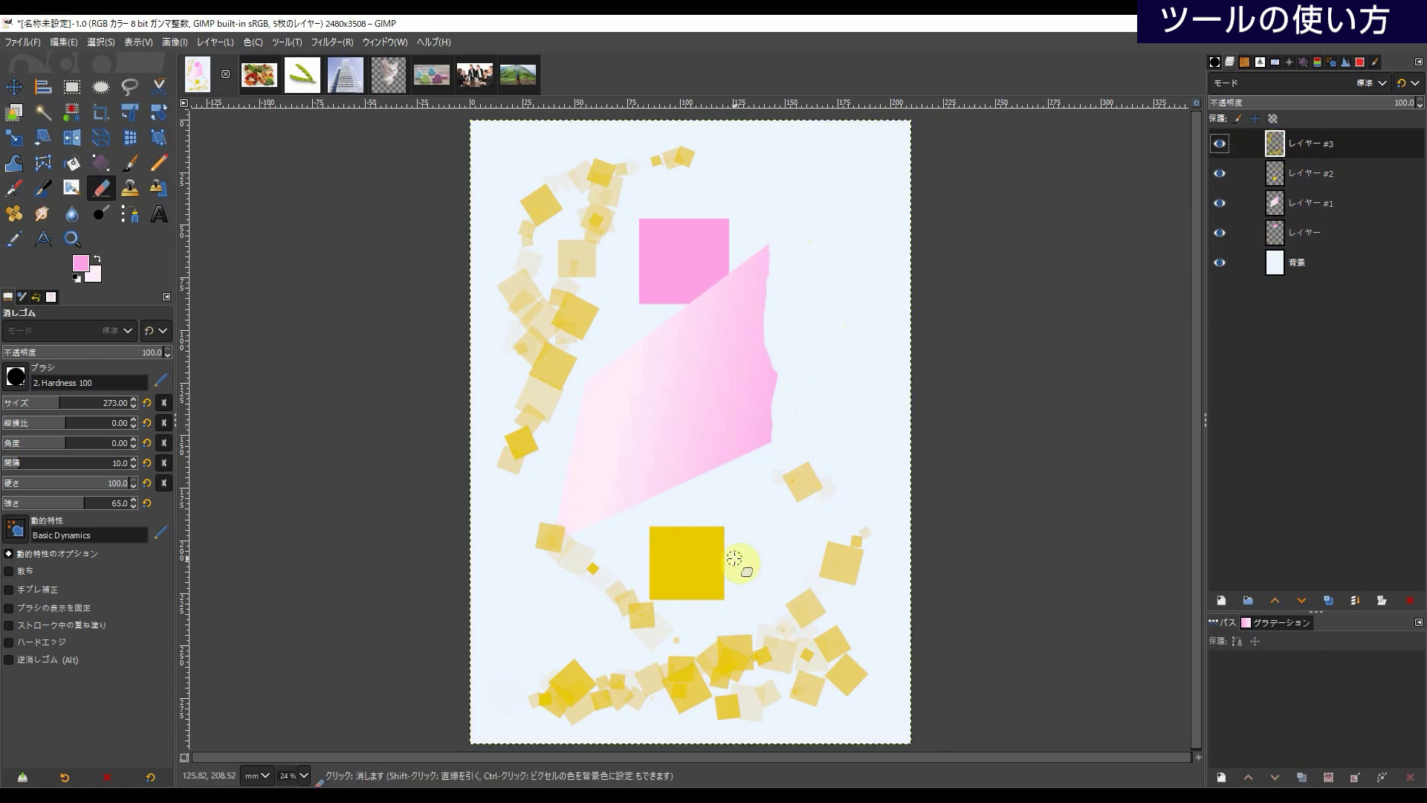
mouse_move(813, 493)
mouse_down()
mouse_move(777, 487)
mouse_move(867, 550)
mouse_move(836, 534)
mouse_move(823, 560)
mouse_move(857, 551)
mouse_move(851, 596)
mouse_move(830, 575)
mouse_move(798, 594)
mouse_move(833, 637)
mouse_move(803, 694)
mouse_move(835, 692)
mouse_move(833, 641)
mouse_up()
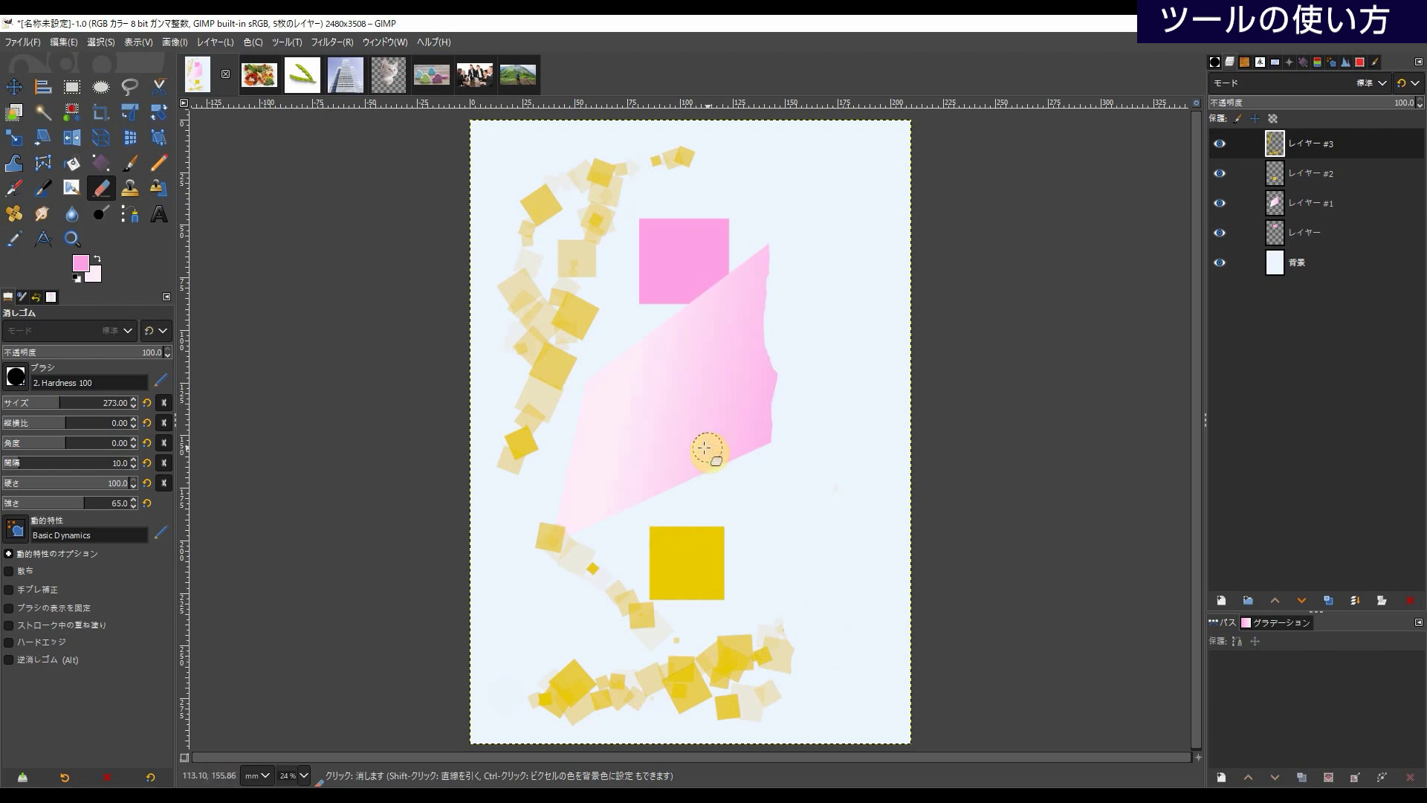
- In the hiker photo, set up the Healing tool with the 2. Hardness 075 brush, size 239, hardness 50 and force 50
click(530, 79)
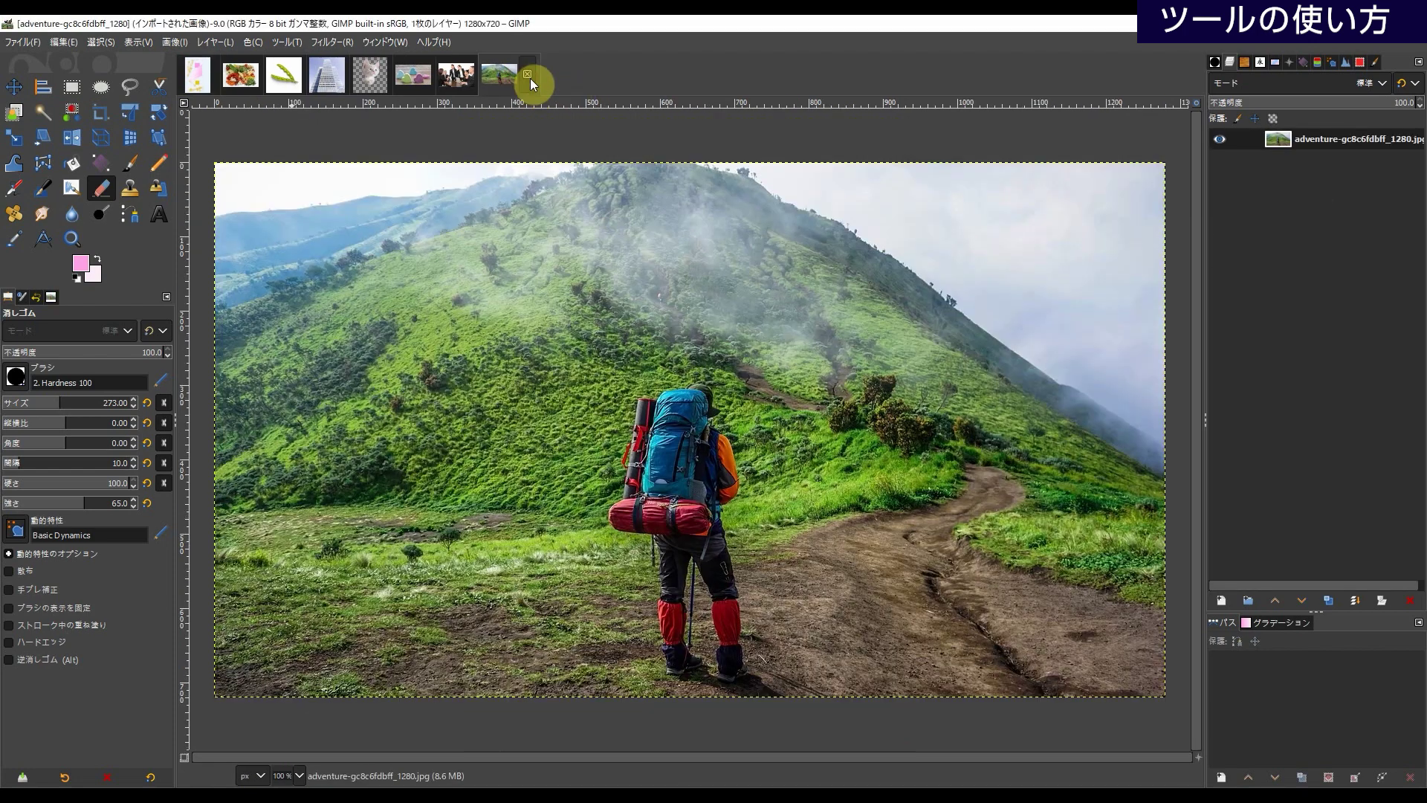
key(m)
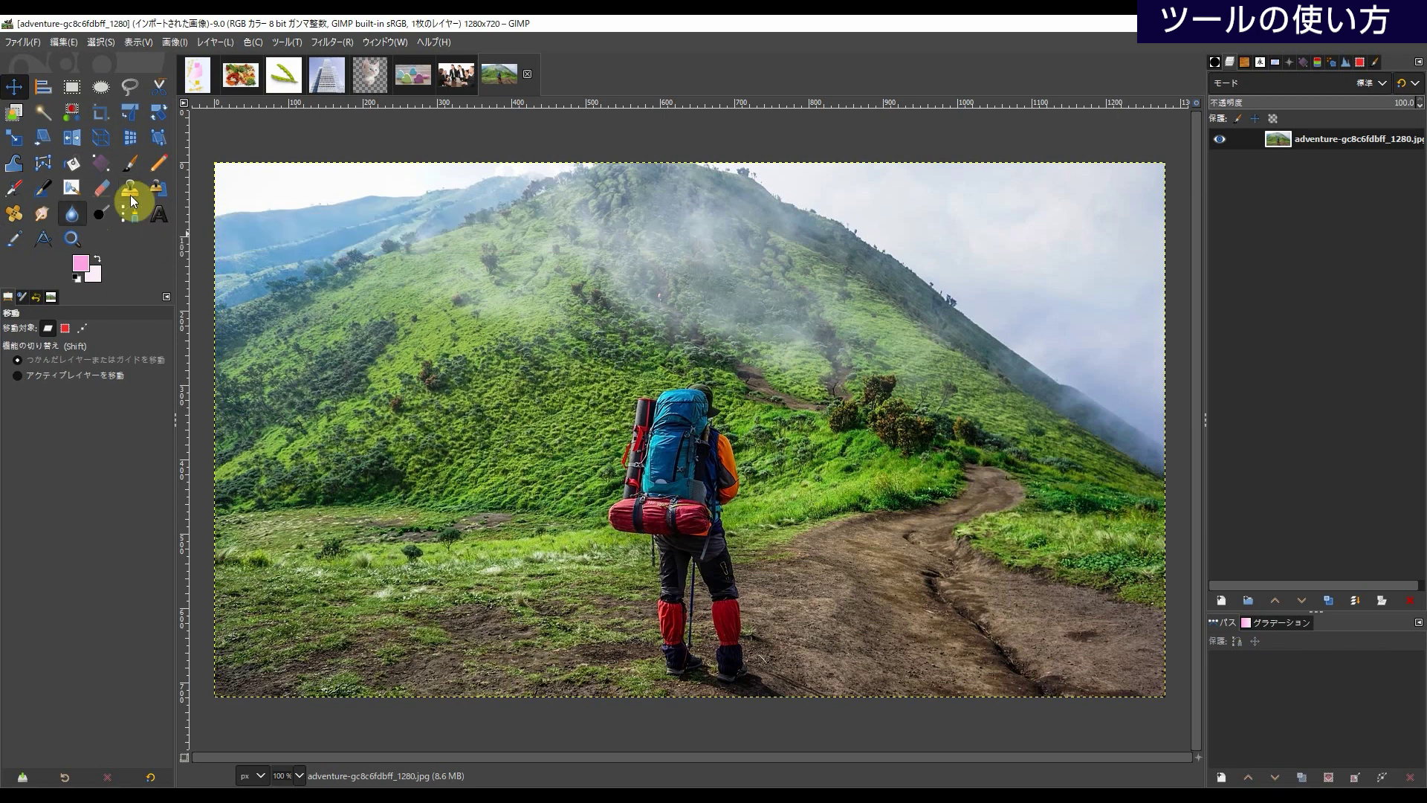
click(15, 216)
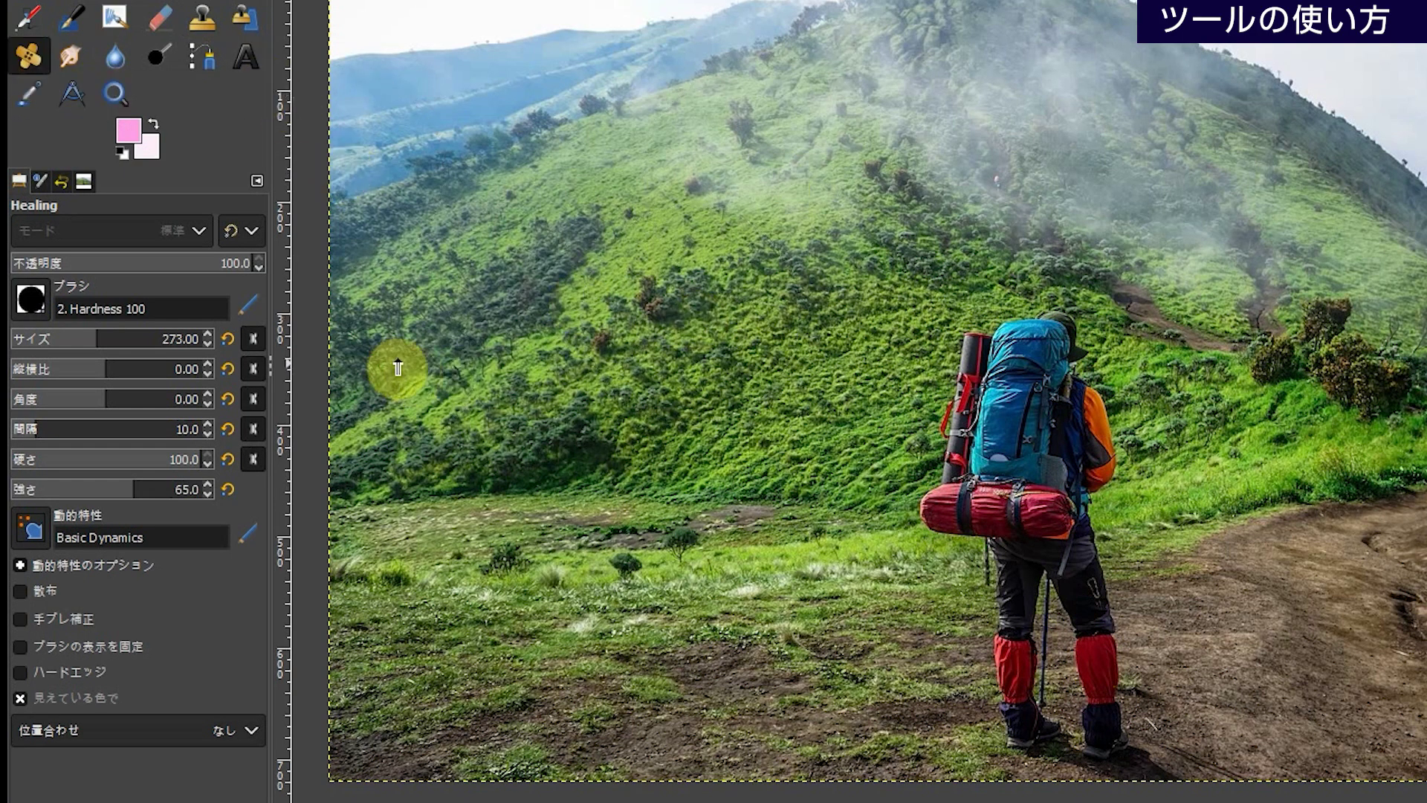
drag(117, 344, 97, 341)
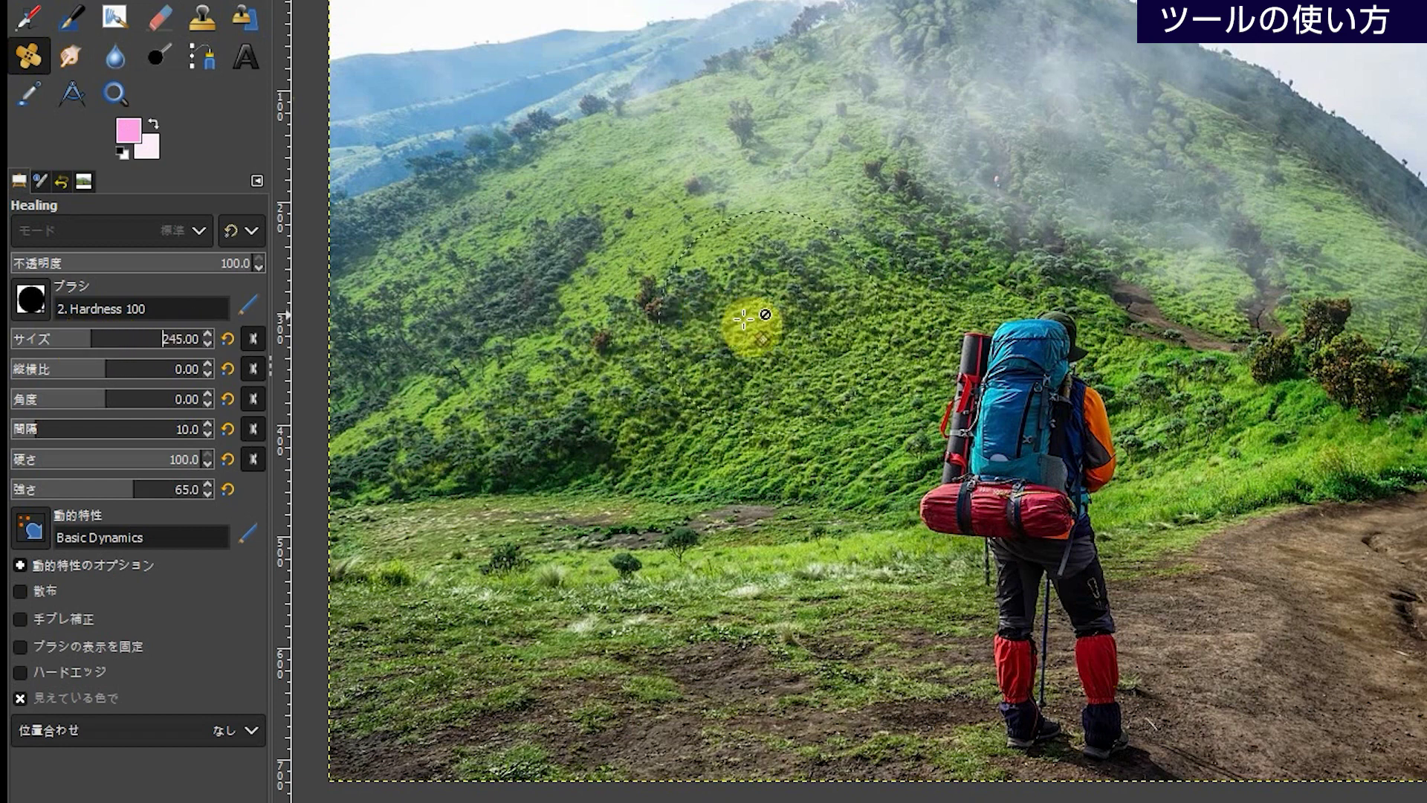
click(24, 296)
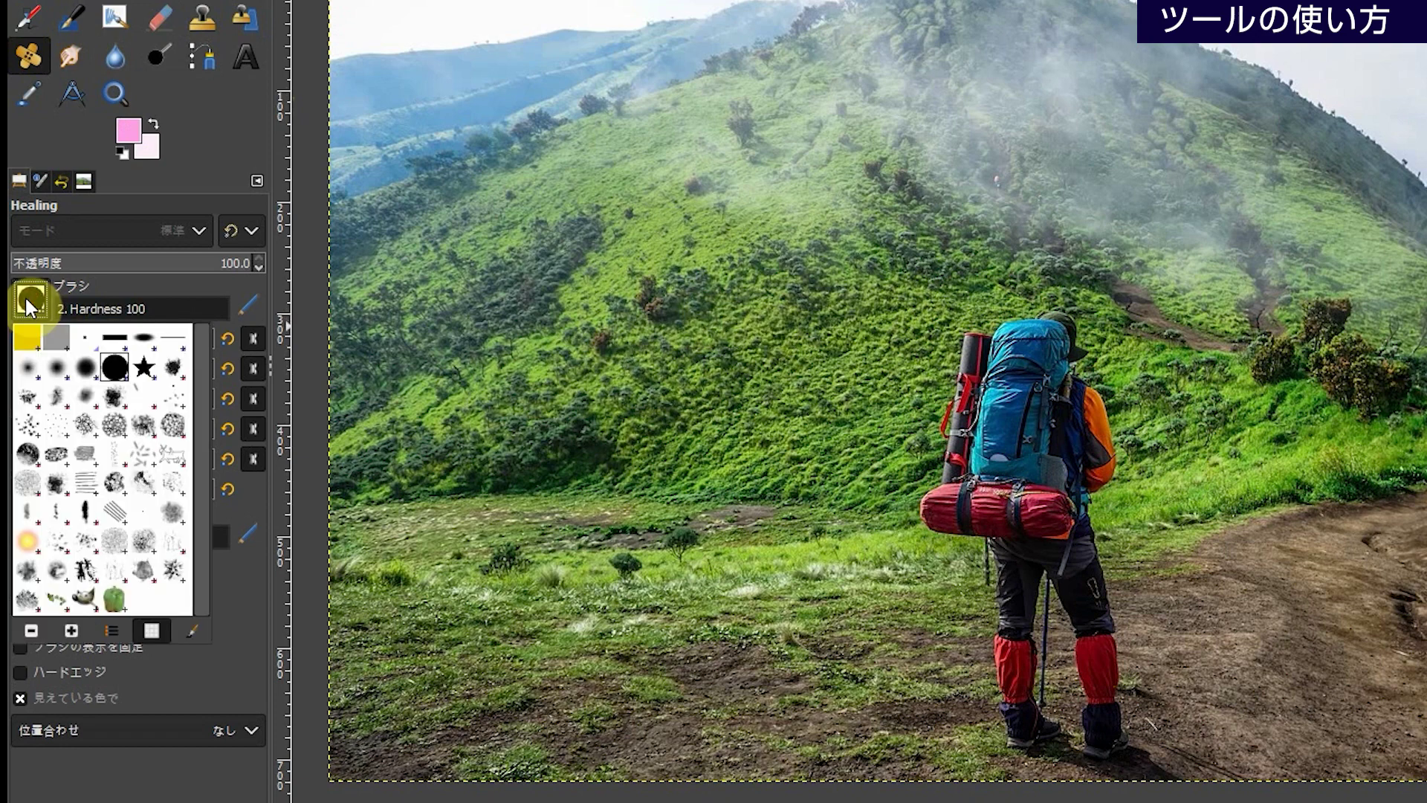
click(85, 371)
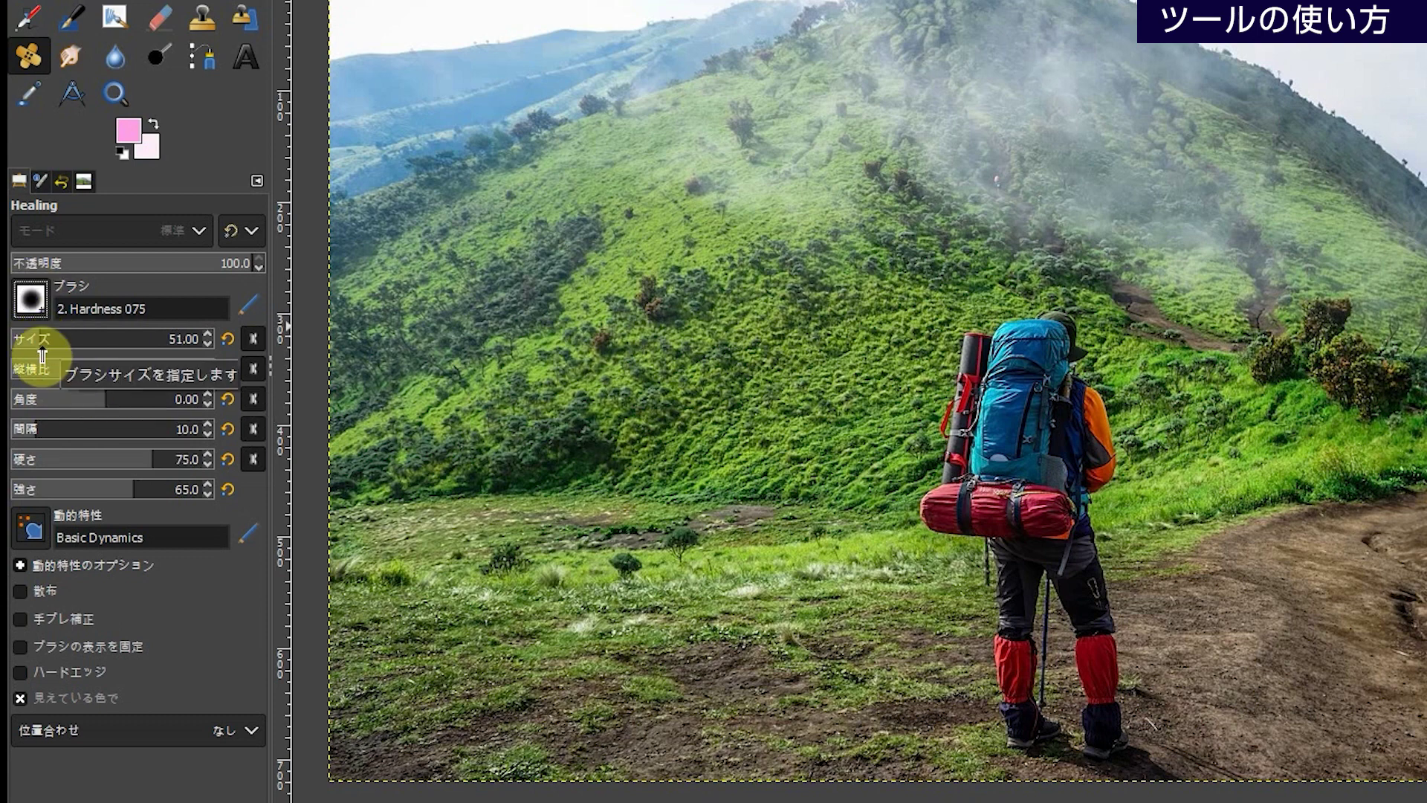
drag(45, 340, 90, 339)
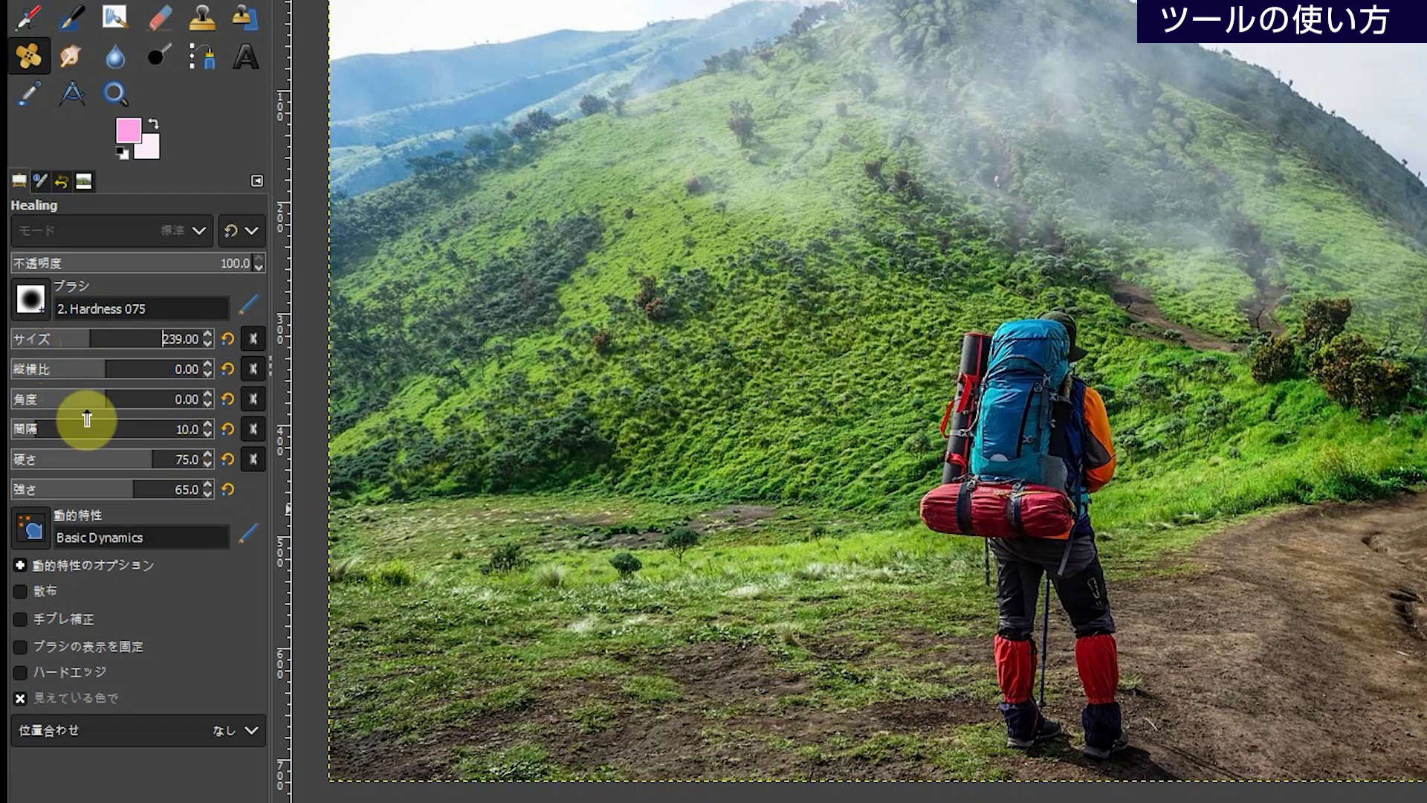
drag(150, 460, 107, 494)
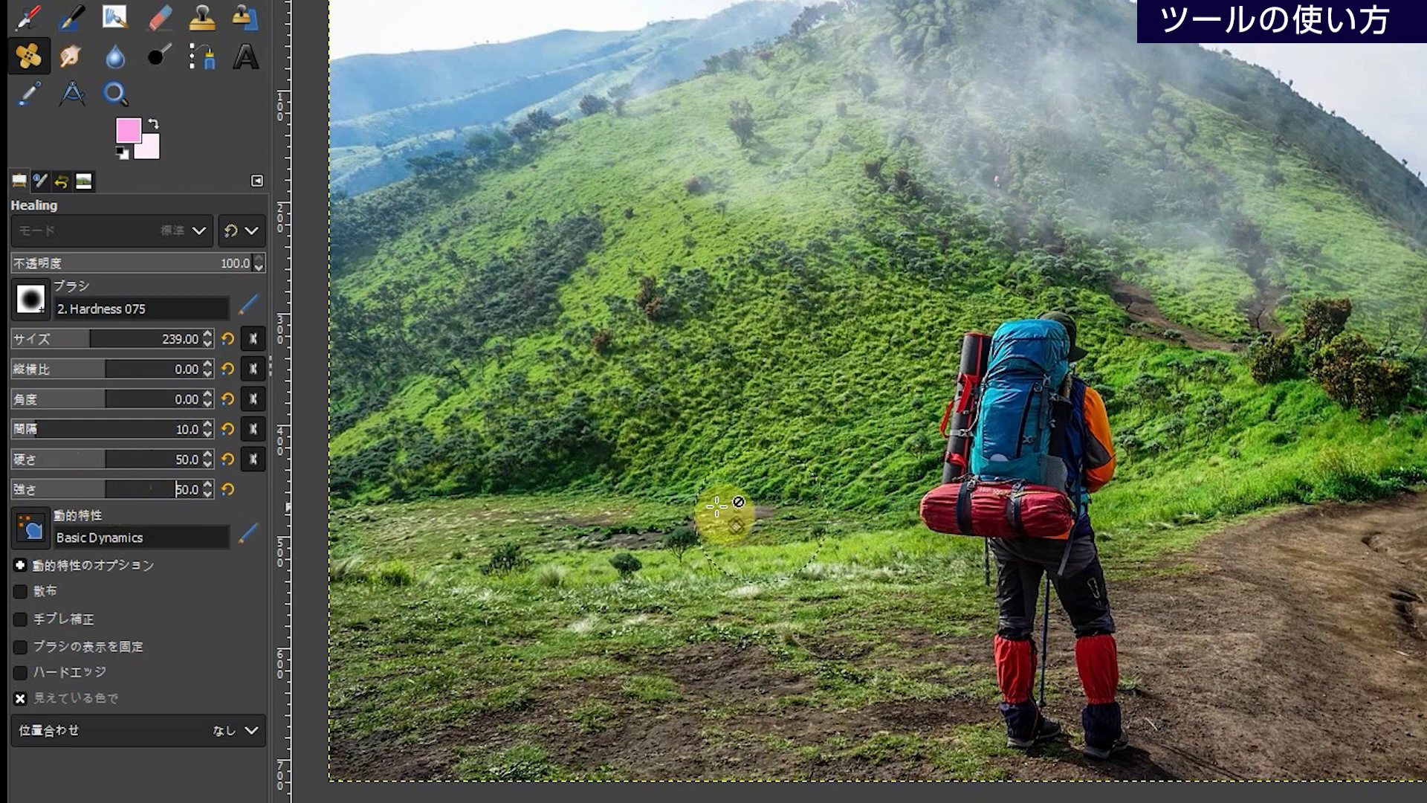
- Sample the meadow at the foot of the hill as healing source and paint over the hiker's red bedroll and orange sleeve
ctrl+click(757, 504)
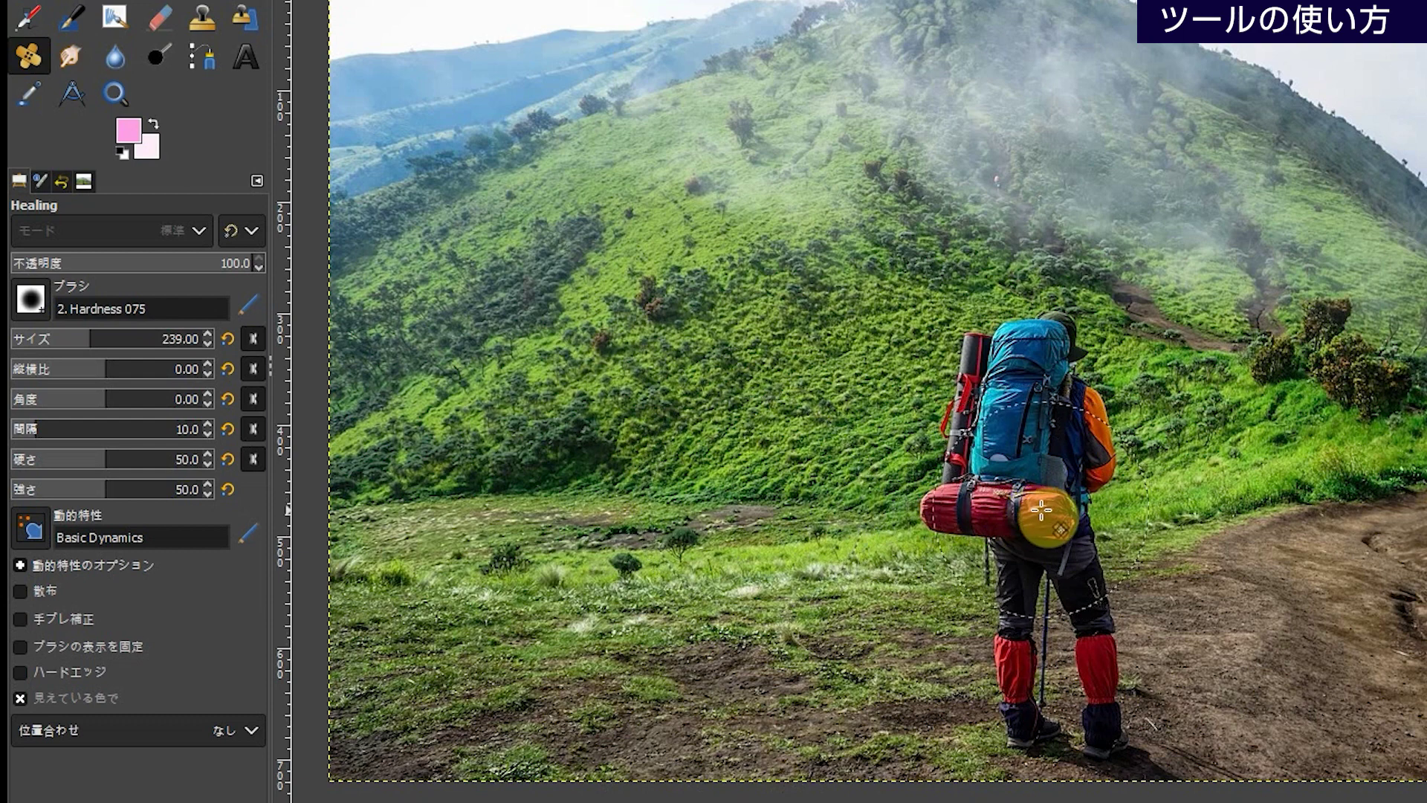
mouse_move(1041, 510)
mouse_down()
mouse_move(1036, 320)
mouse_move(1026, 730)
mouse_move(998, 407)
mouse_move(977, 582)
mouse_move(958, 475)
mouse_move(958, 410)
mouse_move(986, 469)
mouse_move(1055, 393)
mouse_move(1078, 464)
mouse_move(1081, 660)
mouse_move(1109, 786)
mouse_move(1127, 663)
mouse_move(1138, 685)
mouse_move(1115, 475)
mouse_up()
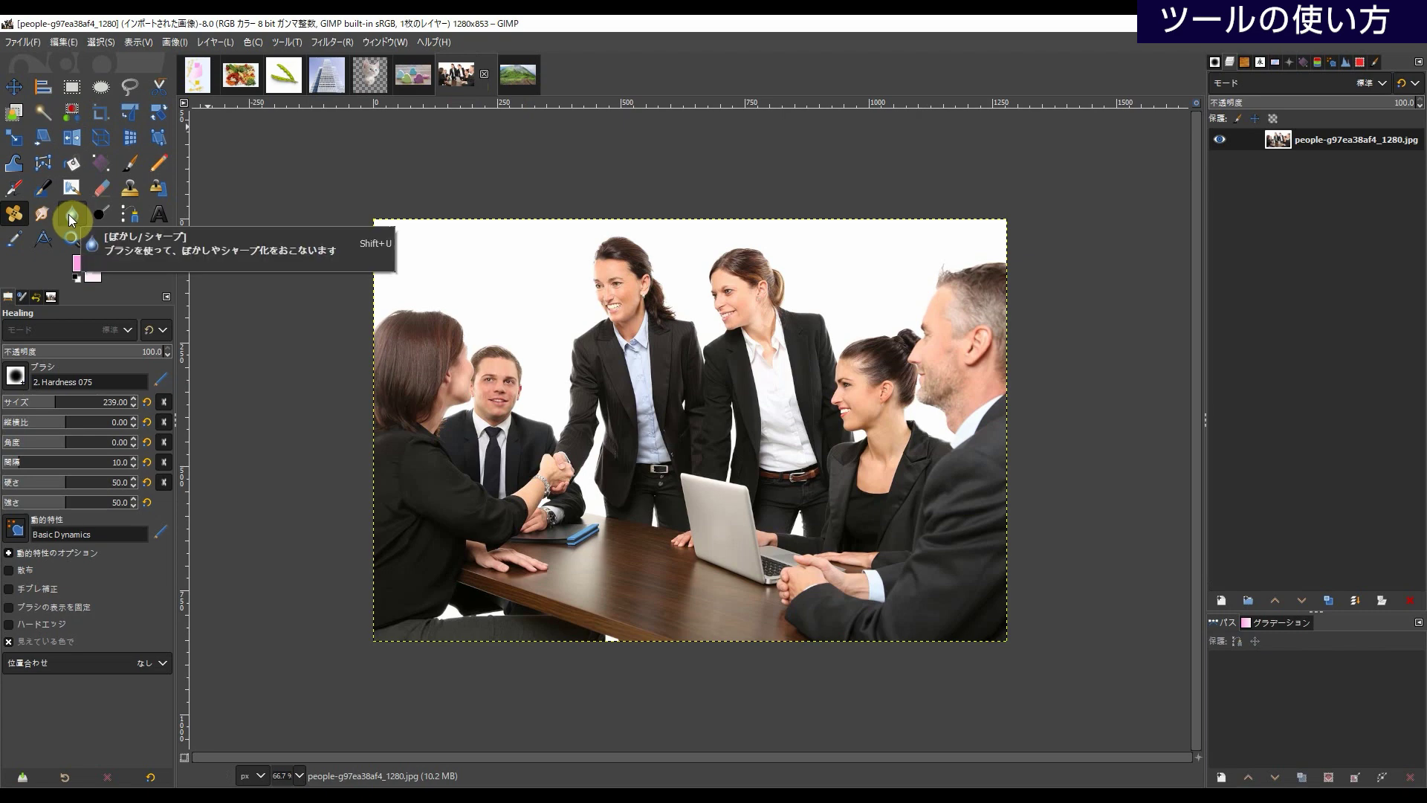
- Try the Smudge tool with the 2. Hardness 075 brush, size 239, on the red vegetables in the vegetable photo, undoing the last stroke
click(71, 219)
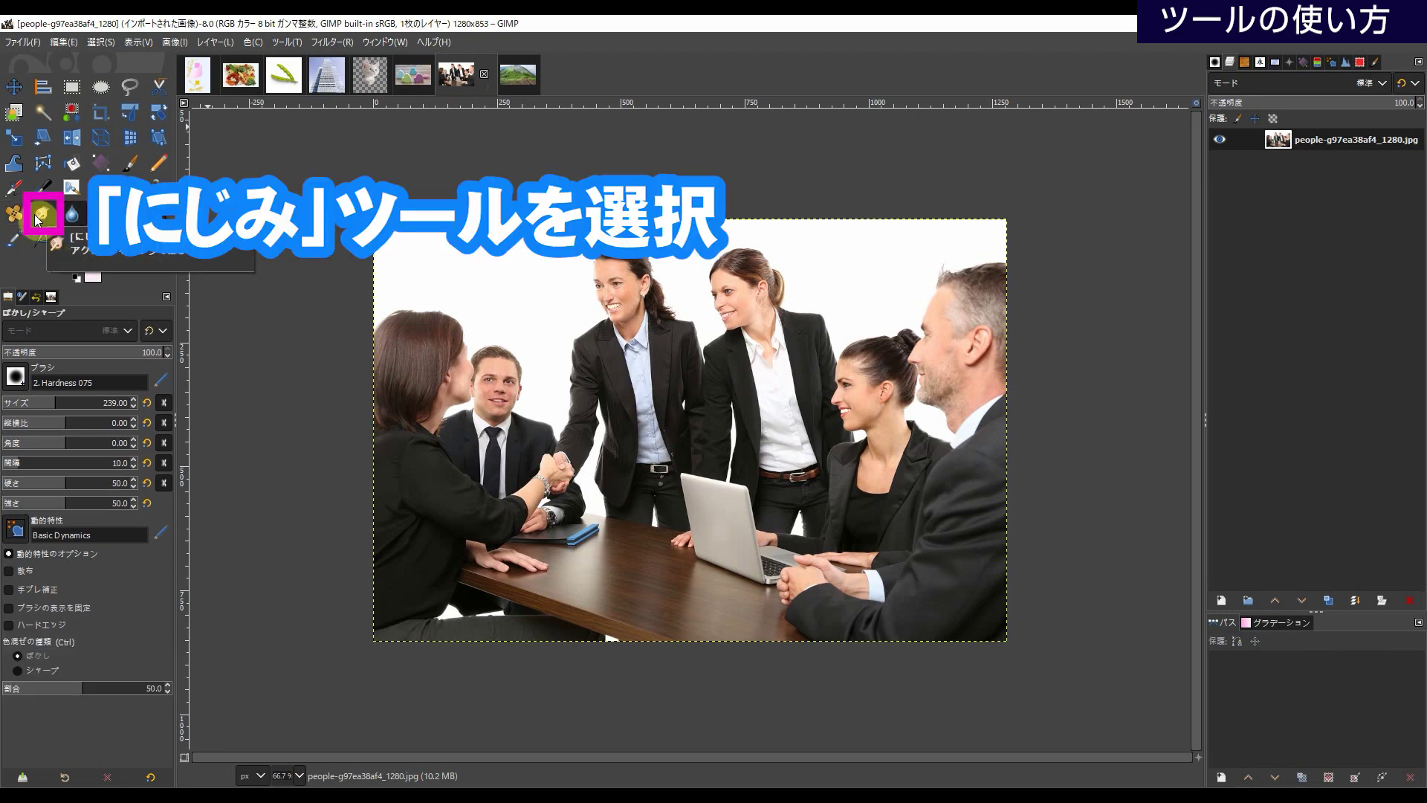
click(43, 215)
click(241, 74)
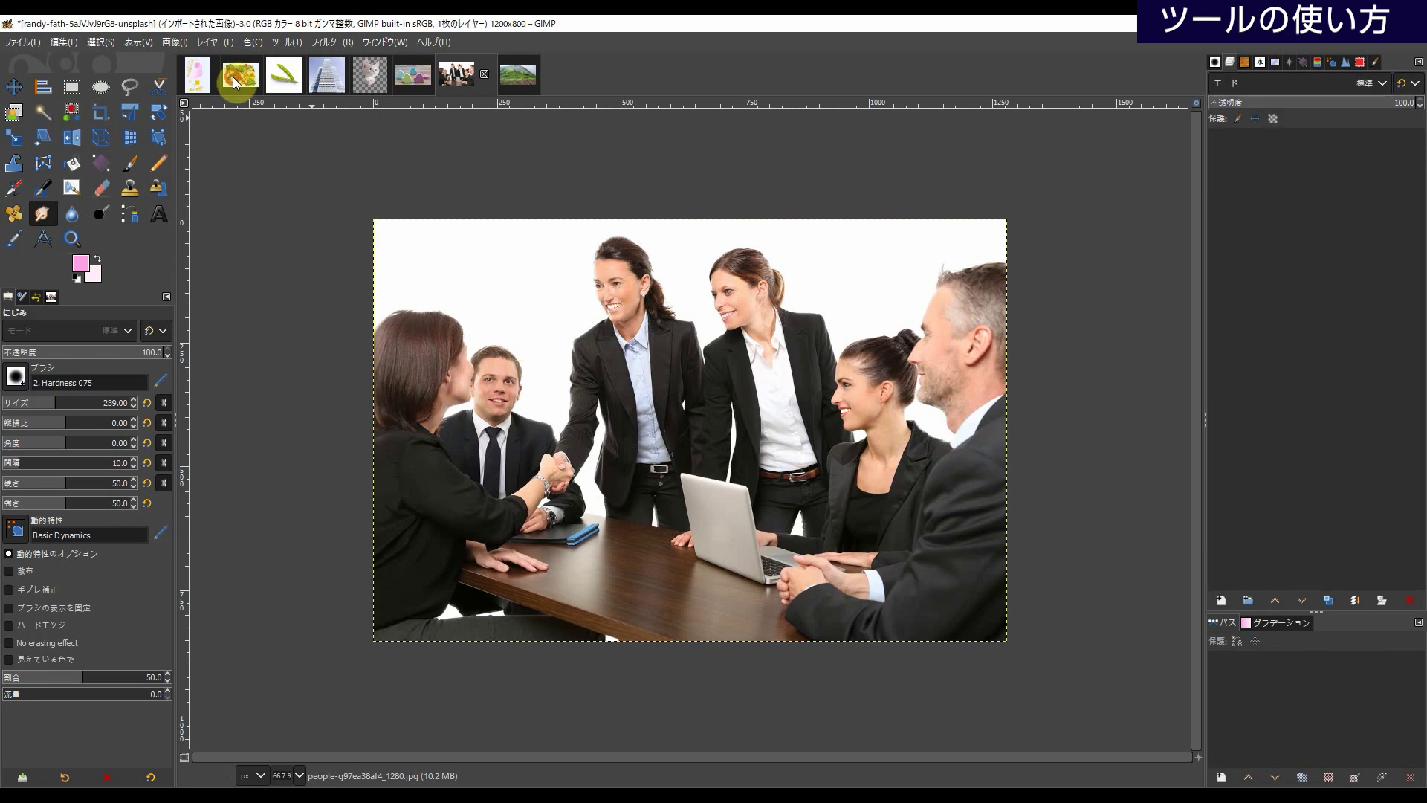
mouse_move(547, 419)
mouse_down()
mouse_move(572, 386)
mouse_move(556, 401)
mouse_move(572, 441)
mouse_move(594, 464)
mouse_move(626, 449)
mouse_move(605, 488)
mouse_move(630, 516)
mouse_up()
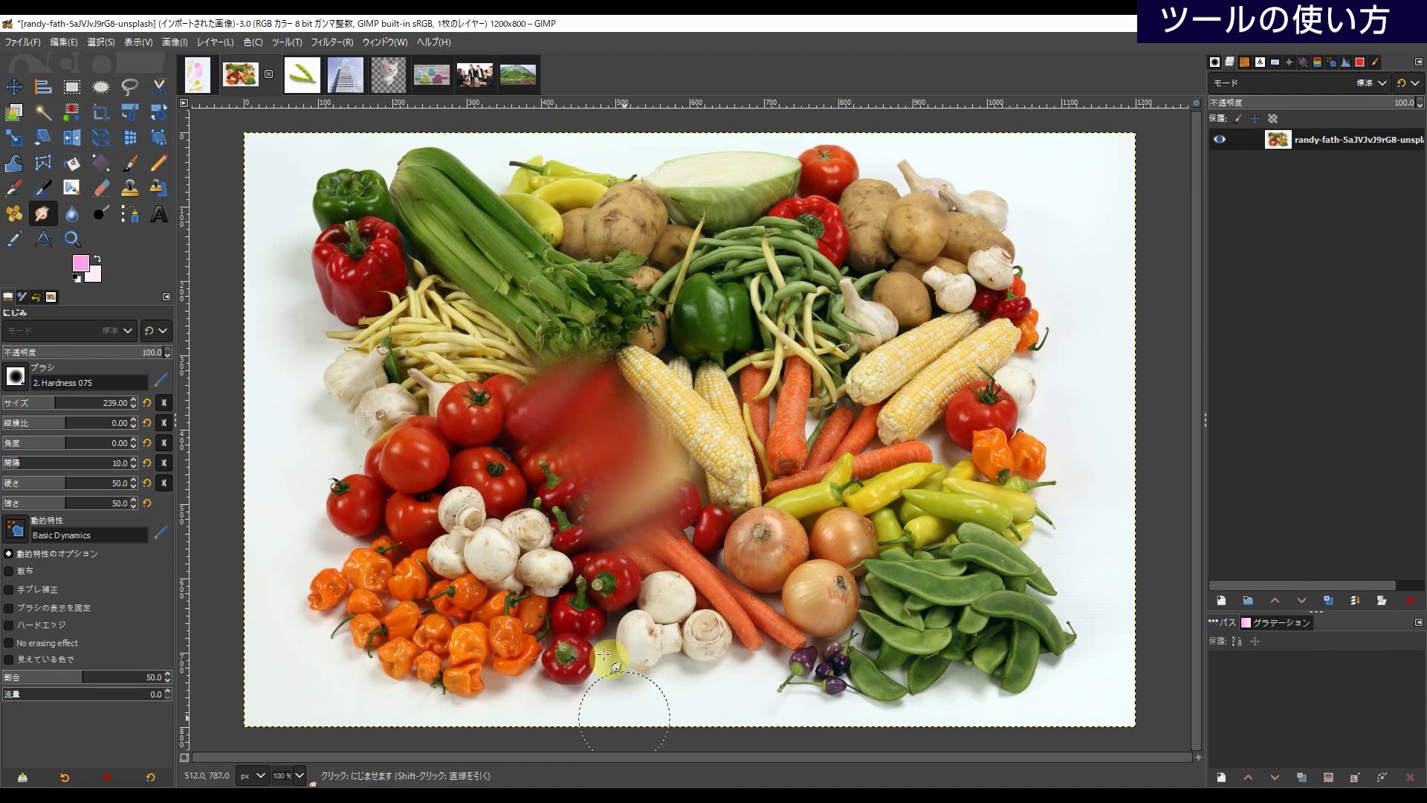
key(ctrl+z)
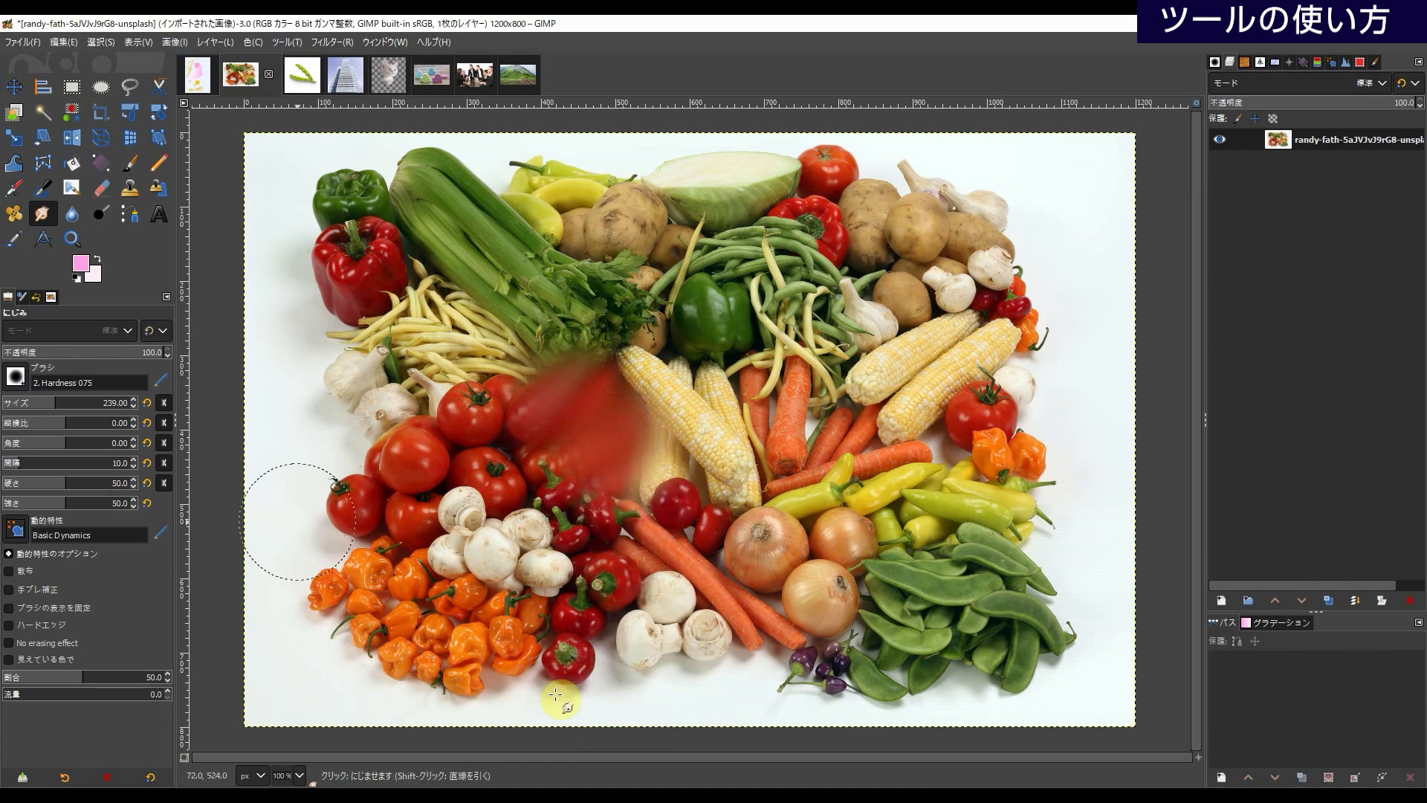
- Undo the remaining smudge strokes and blur the red tomatoes and peppers with the Blur/Sharpen tool at rate 50
click(78, 218)
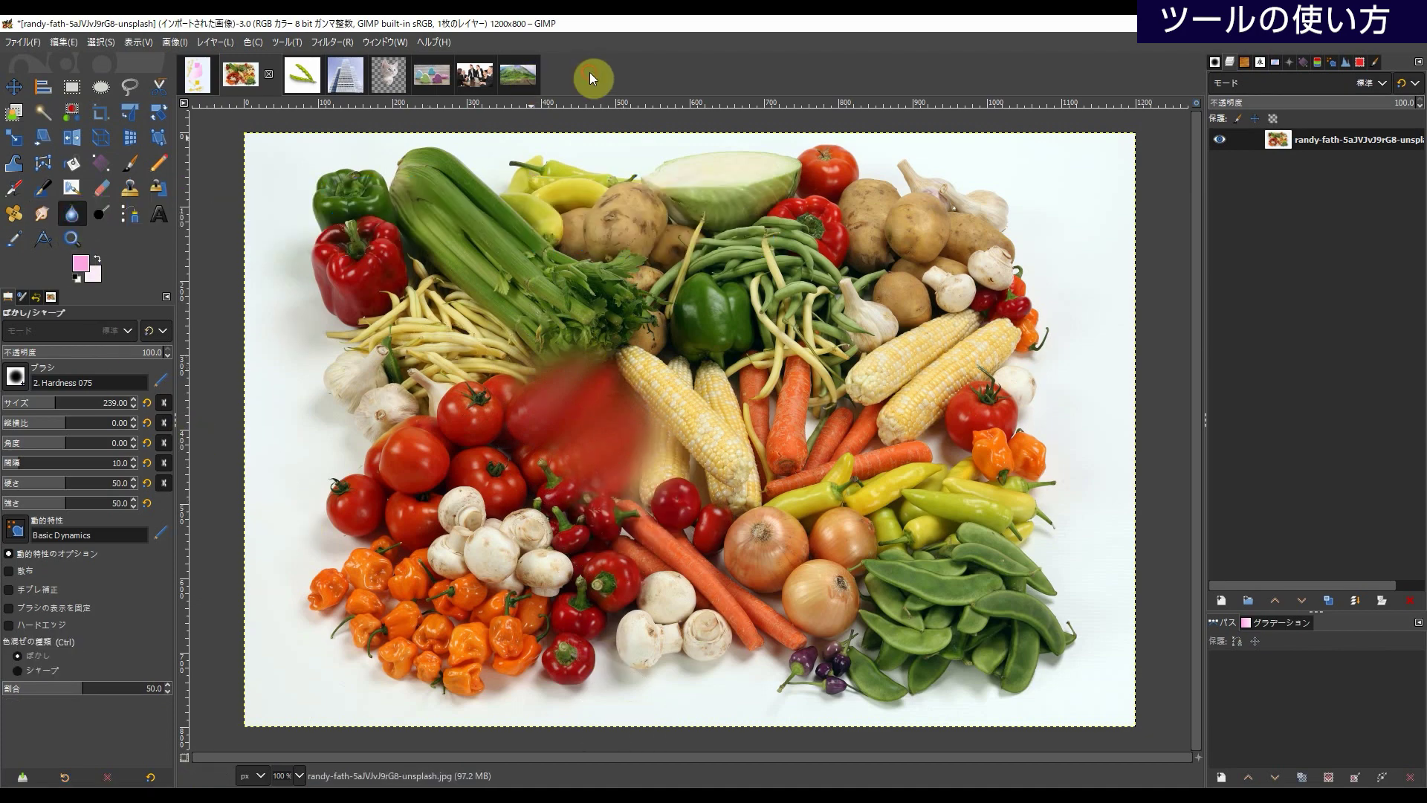
key(ctrl+z)
key(ctrl+z)
mouse_move(562, 423)
mouse_down()
mouse_move(611, 391)
mouse_move(601, 382)
mouse_move(543, 410)
mouse_move(583, 417)
mouse_move(595, 453)
mouse_up()
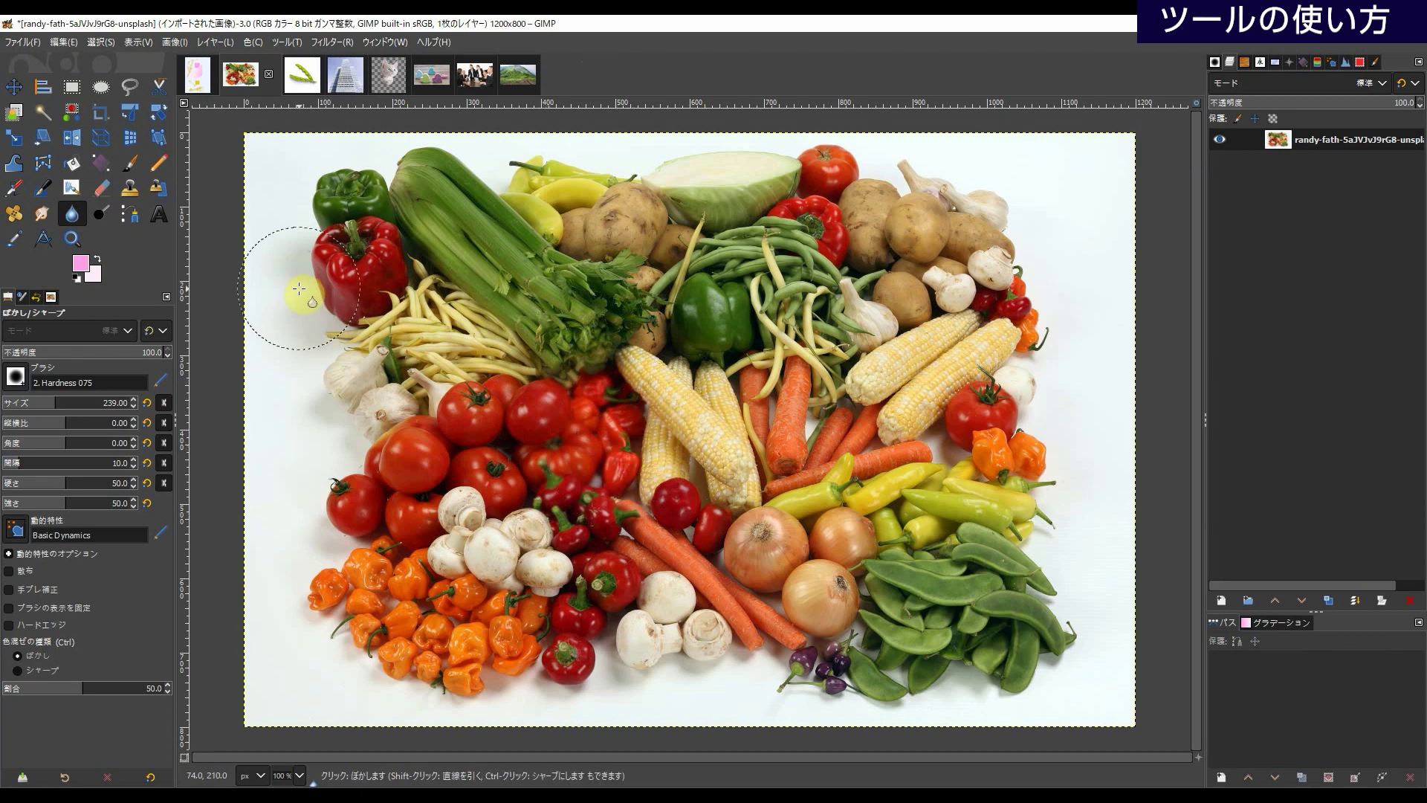
- In the cat photo, set up the Dodge/Burn tool for midtone dodging at size 324 and duplicate the photo layer
click(101, 216)
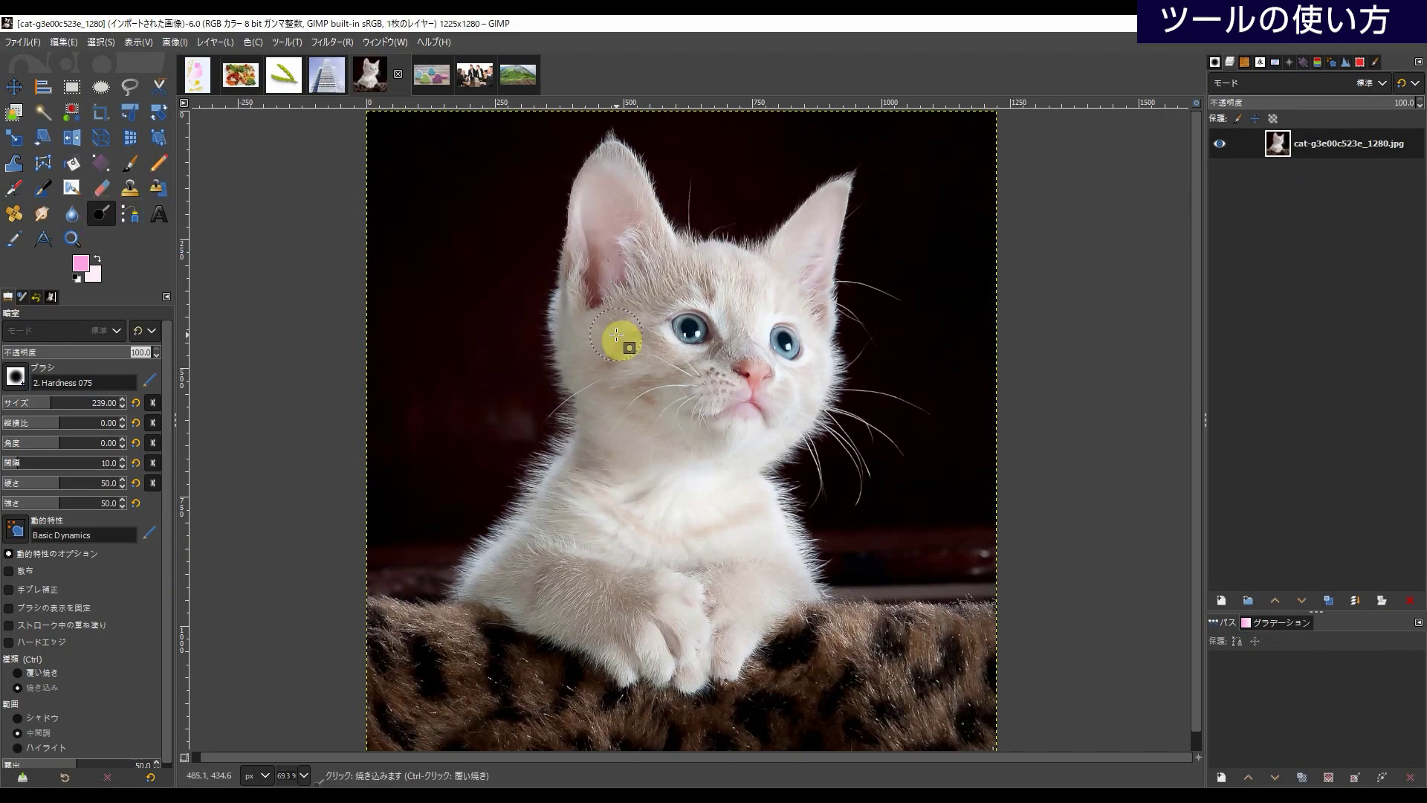
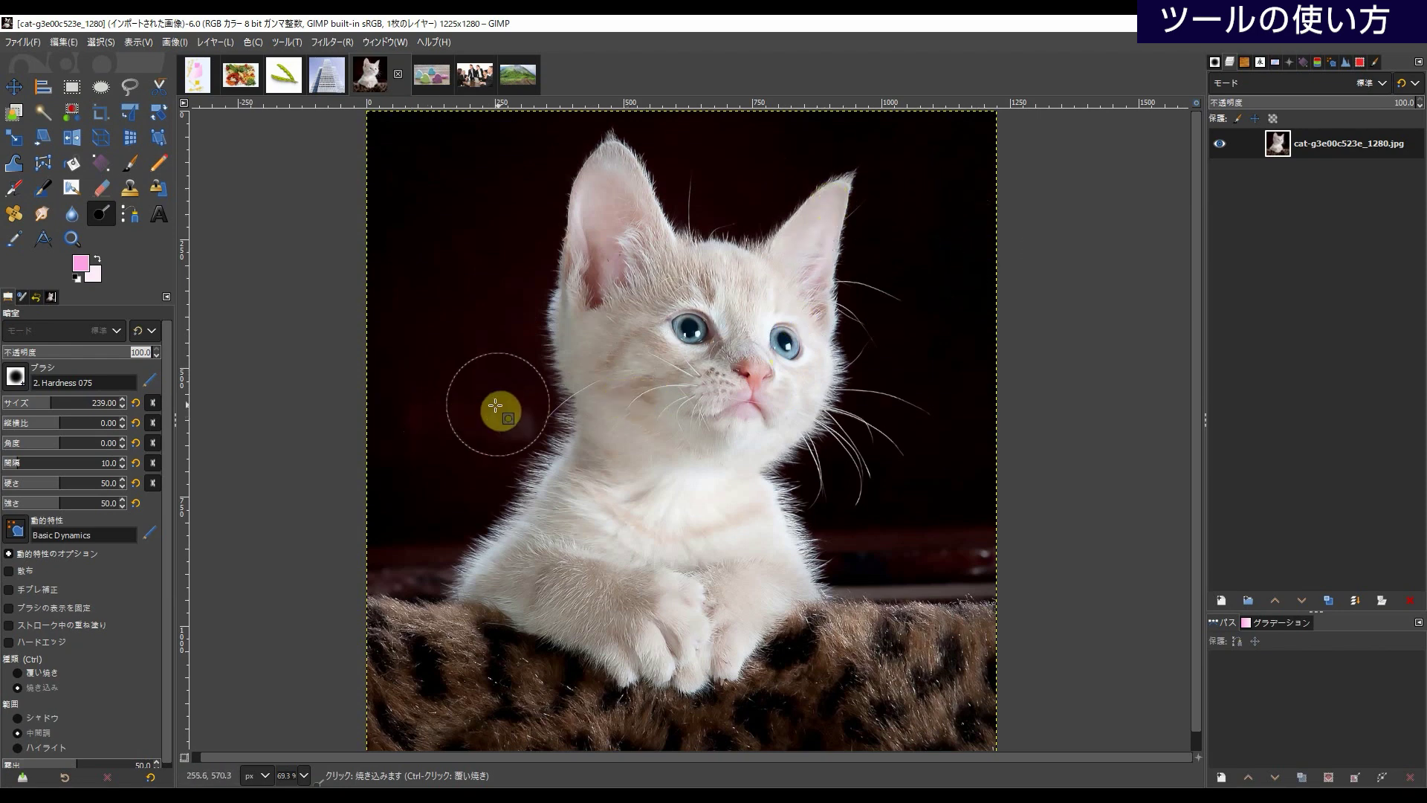
click(410, 364)
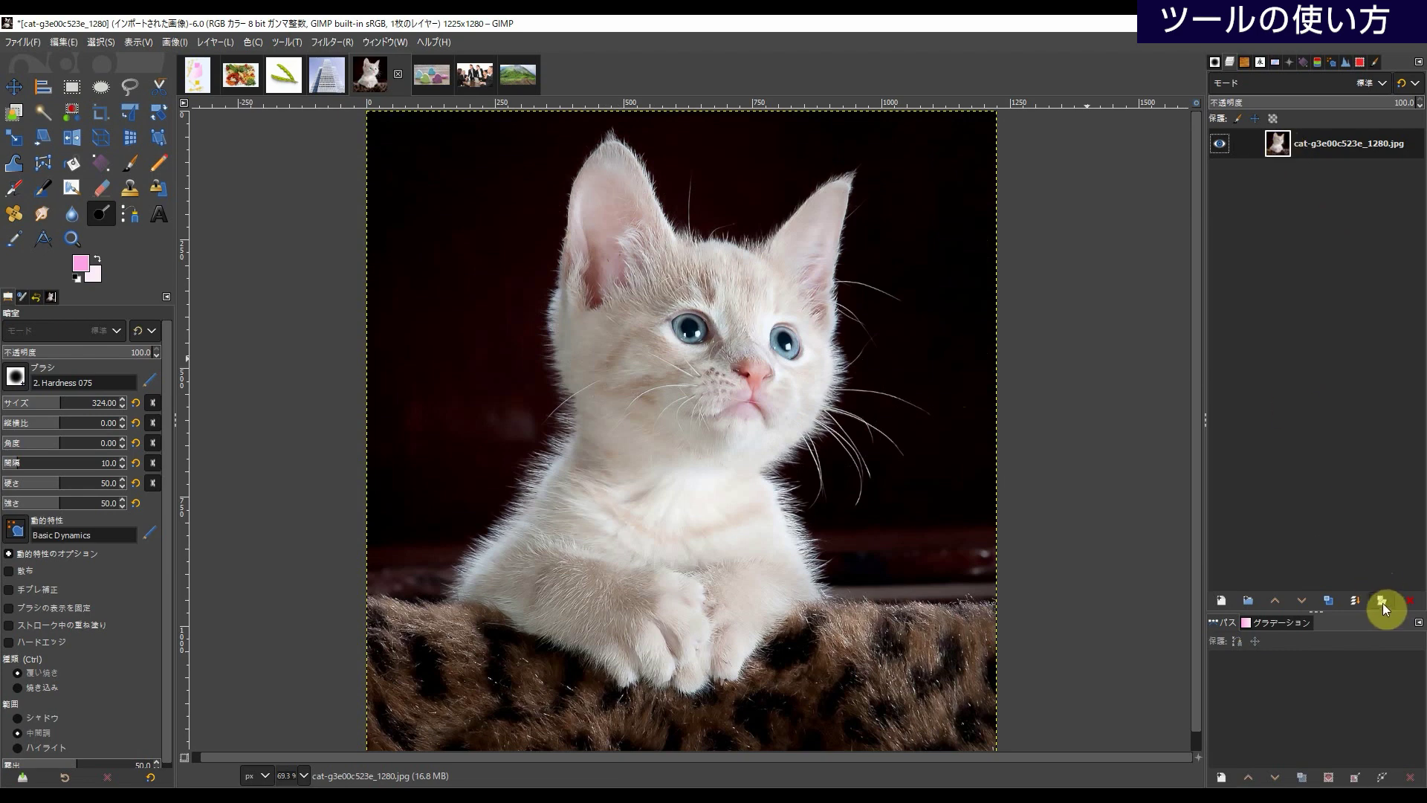
click(1329, 600)
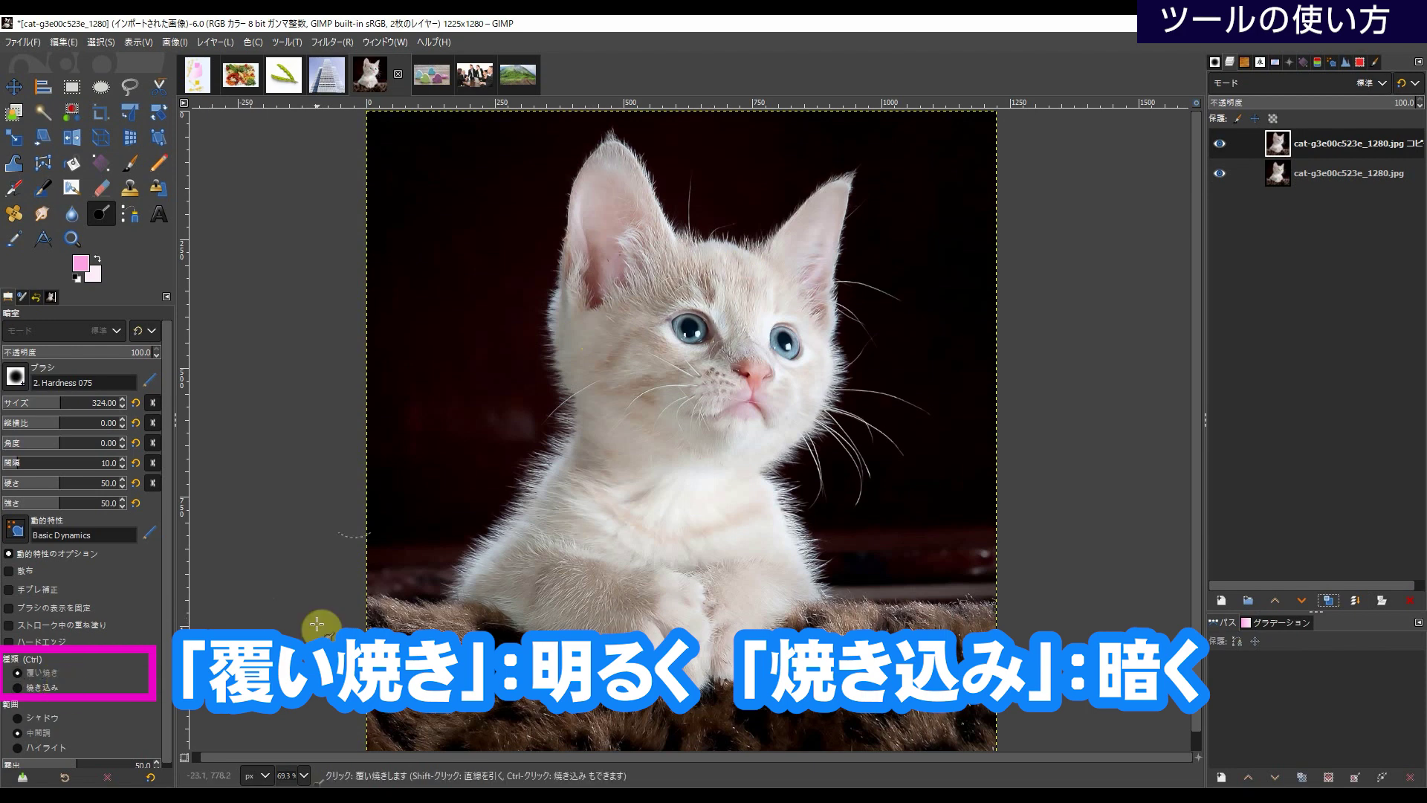
- On the layer copy, dodge the midtones over the left half of the kitten and burn the midtones over its right half
mouse_move(622, 171)
mouse_down()
mouse_move(596, 197)
mouse_move(590, 177)
mouse_move(588, 284)
mouse_move(655, 246)
mouse_move(701, 276)
mouse_move(692, 301)
mouse_move(688, 268)
mouse_move(651, 327)
mouse_move(604, 341)
mouse_move(580, 271)
mouse_move(613, 315)
mouse_move(652, 243)
mouse_move(686, 257)
mouse_move(676, 353)
mouse_move(714, 317)
mouse_move(715, 353)
mouse_move(630, 402)
mouse_move(640, 333)
mouse_move(617, 374)
mouse_move(646, 308)
mouse_move(676, 309)
mouse_move(640, 248)
mouse_move(618, 419)
mouse_move(586, 469)
mouse_move(589, 486)
mouse_move(633, 461)
mouse_move(634, 507)
mouse_move(649, 472)
mouse_move(644, 535)
mouse_move(635, 551)
mouse_move(607, 521)
mouse_move(556, 504)
mouse_move(492, 578)
mouse_move(588, 574)
mouse_move(596, 609)
mouse_move(641, 614)
mouse_up()
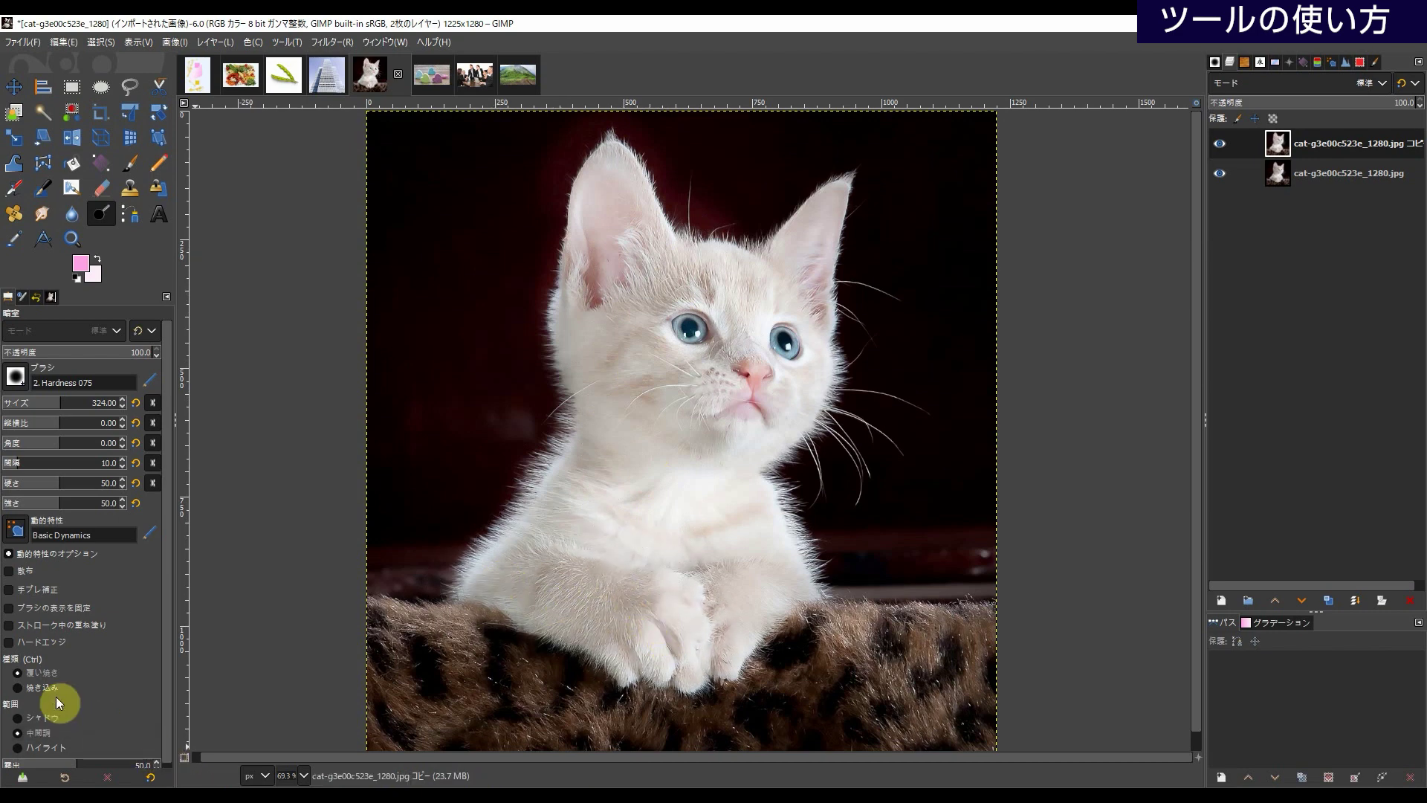
click(18, 689)
mouse_move(808, 236)
mouse_down()
mouse_move(734, 245)
mouse_move(757, 267)
mouse_move(701, 244)
mouse_move(704, 228)
mouse_move(777, 363)
mouse_move(785, 324)
mouse_move(801, 350)
mouse_move(809, 335)
mouse_move(839, 163)
mouse_move(814, 305)
mouse_move(802, 75)
mouse_move(759, 288)
mouse_move(738, 200)
mouse_move(737, 462)
mouse_move(767, 372)
mouse_move(793, 414)
mouse_move(752, 228)
mouse_move(741, 263)
mouse_move(862, 418)
mouse_move(757, 428)
mouse_move(724, 494)
mouse_move(704, 601)
mouse_move(743, 507)
mouse_move(730, 620)
mouse_move(734, 490)
mouse_move(757, 616)
mouse_move(814, 586)
mouse_move(800, 587)
mouse_move(776, 511)
mouse_move(703, 507)
mouse_move(731, 423)
mouse_move(792, 338)
mouse_move(774, 424)
mouse_move(800, 431)
mouse_move(767, 473)
mouse_move(749, 442)
mouse_move(785, 426)
mouse_move(823, 359)
mouse_move(731, 210)
mouse_move(728, 307)
mouse_move(710, 256)
mouse_move(786, 236)
mouse_move(829, 172)
mouse_move(826, 254)
mouse_move(848, 199)
mouse_move(842, 177)
mouse_move(796, 295)
mouse_move(749, 246)
mouse_move(771, 358)
mouse_move(800, 390)
mouse_move(815, 366)
mouse_move(780, 474)
mouse_move(753, 403)
mouse_move(774, 368)
mouse_move(731, 504)
mouse_move(729, 573)
mouse_move(777, 587)
mouse_move(777, 548)
mouse_move(707, 470)
mouse_move(766, 389)
mouse_move(738, 298)
mouse_move(841, 312)
mouse_move(837, 358)
mouse_up()
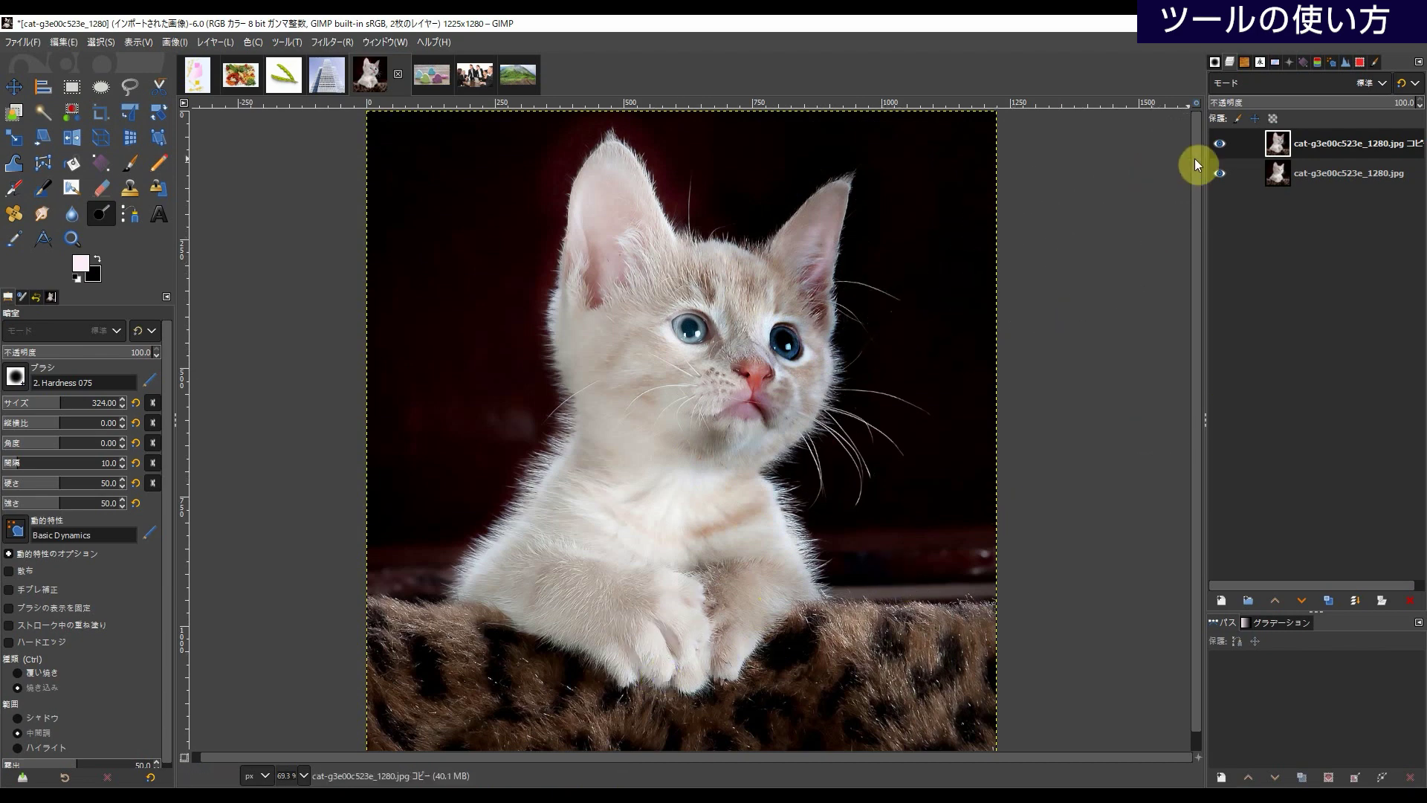
- Compare the dodged and burned kitten with the original by repeatedly hiding and showing the layer copy
click(1220, 144)
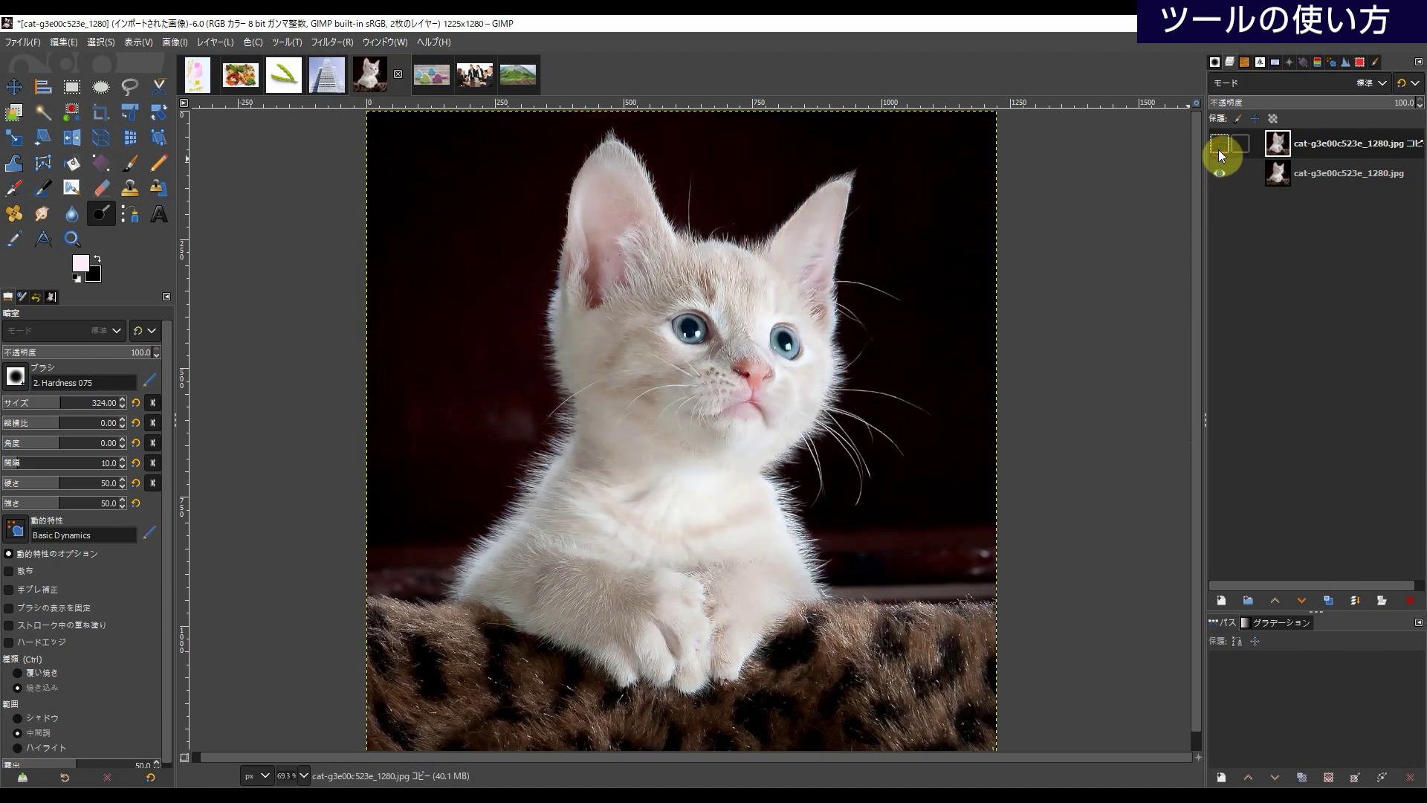
click(1220, 144)
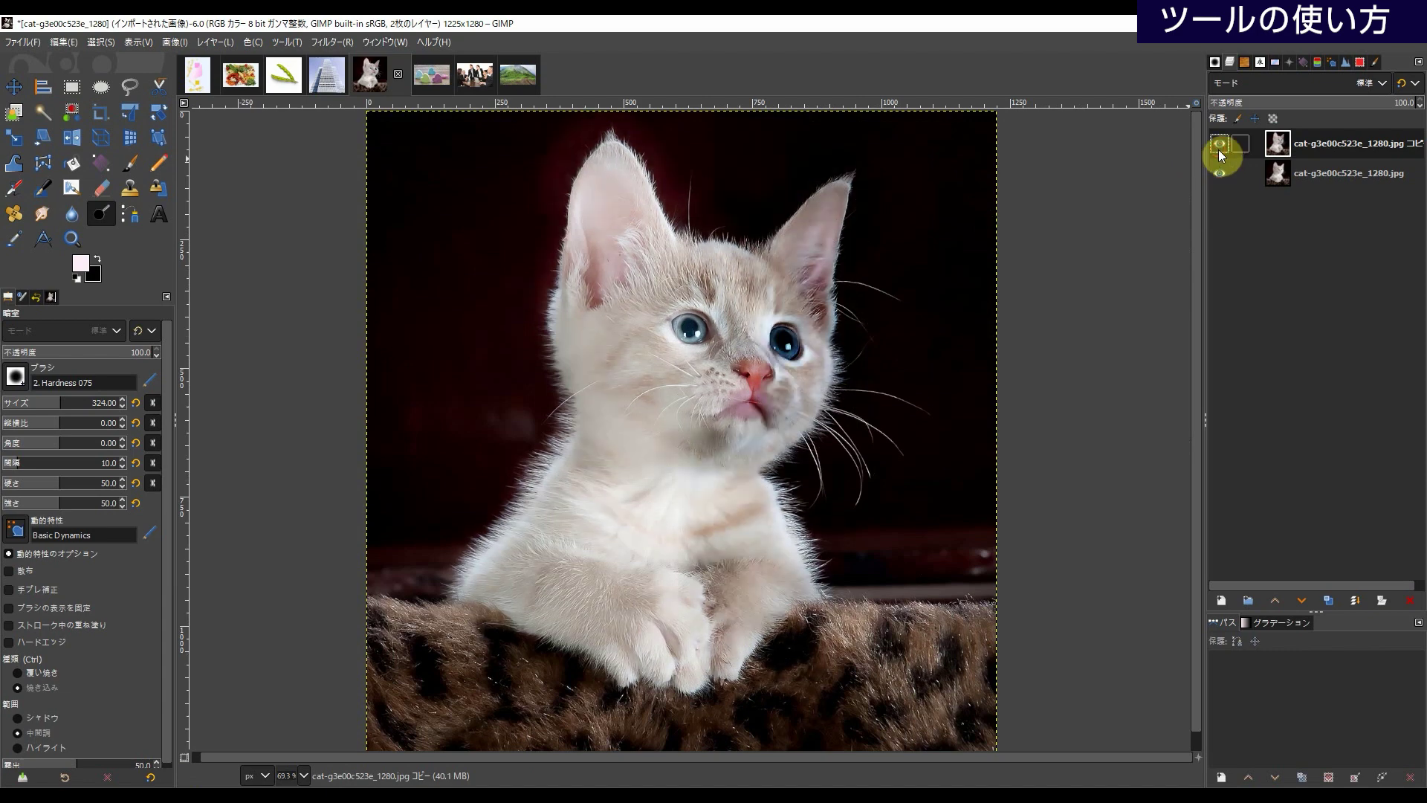
click(1220, 149)
click(1220, 149)
click(1220, 149)
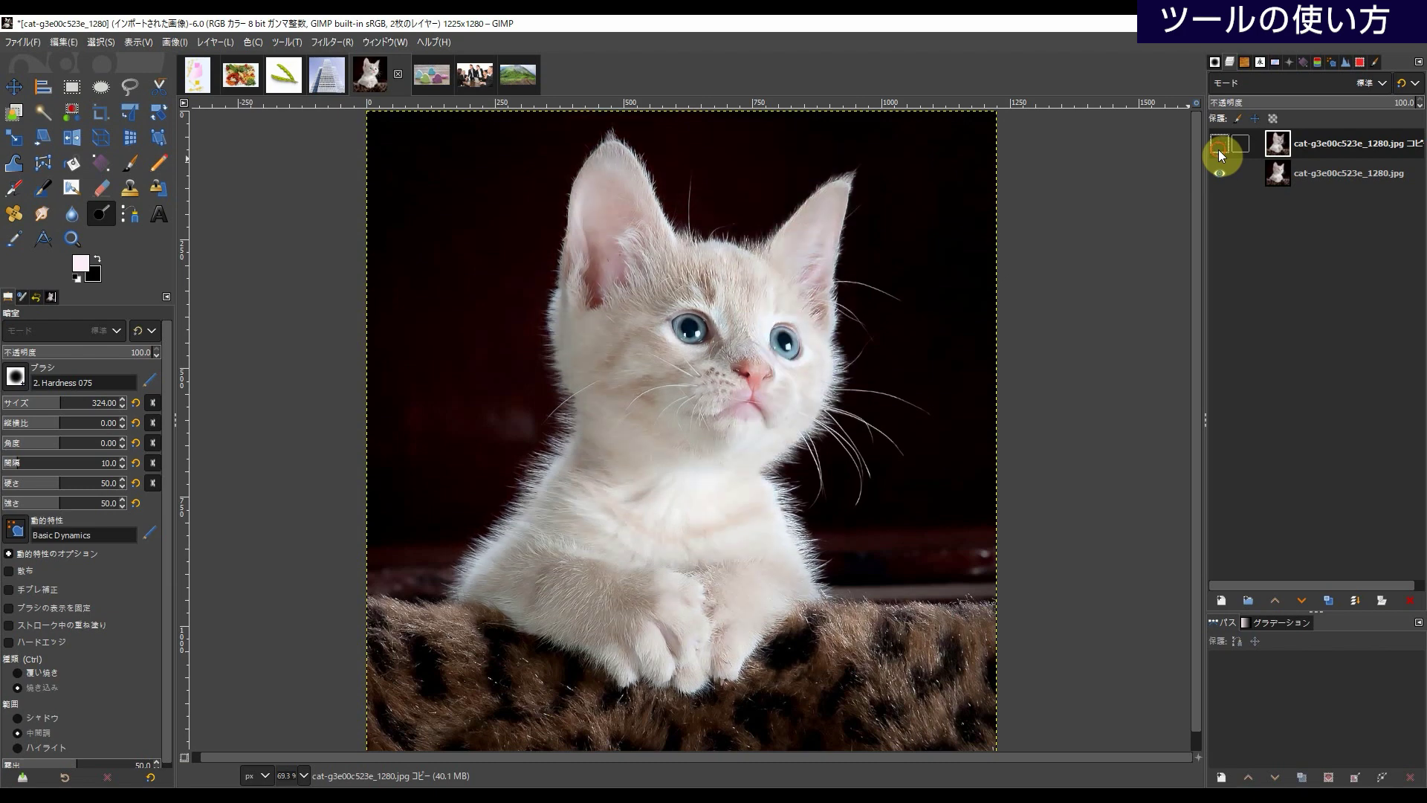
click(1219, 148)
click(1220, 149)
click(1219, 148)
click(1220, 149)
click(1220, 148)
click(1219, 149)
click(1220, 148)
click(1220, 149)
click(1219, 149)
click(1219, 149)
click(1220, 148)
click(1220, 148)
click(1219, 149)
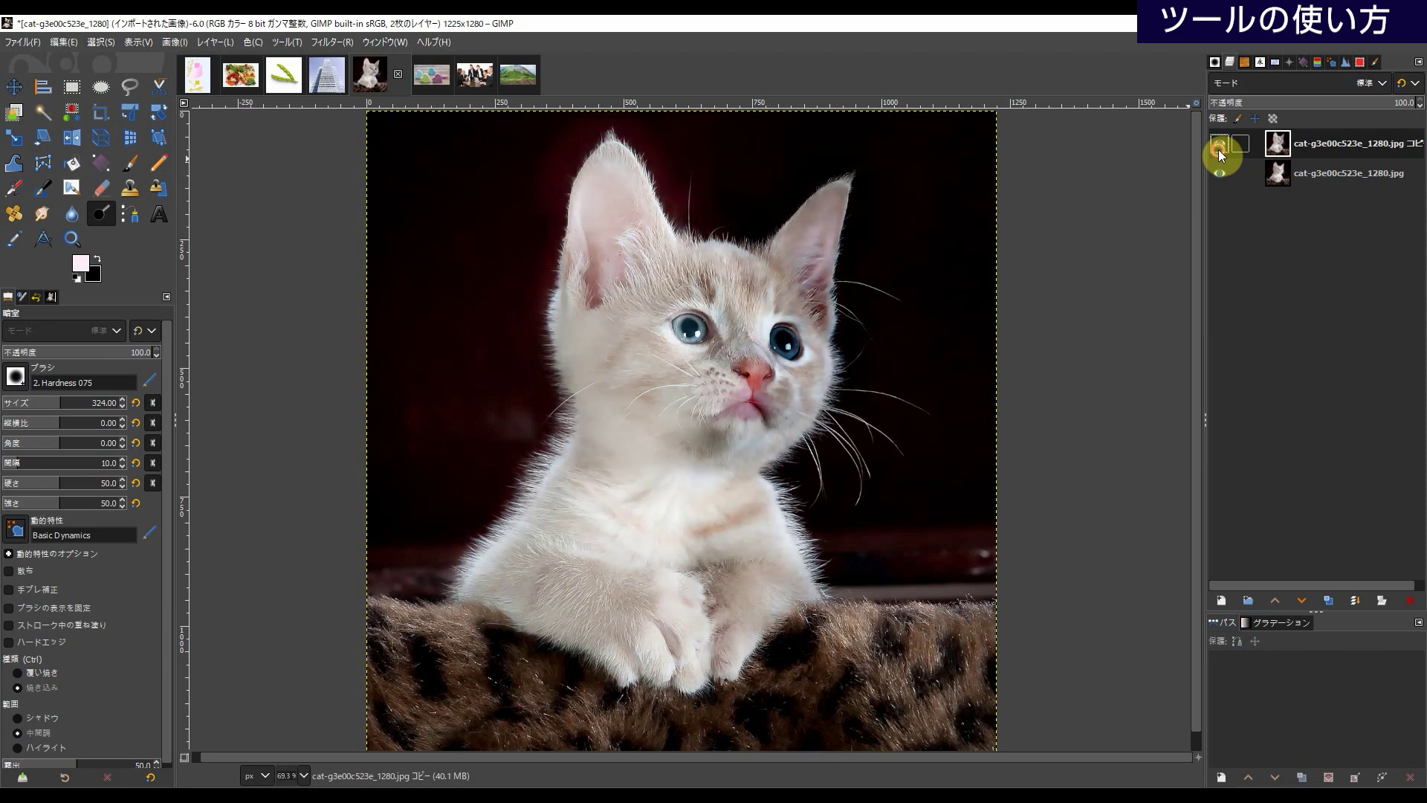
click(1220, 148)
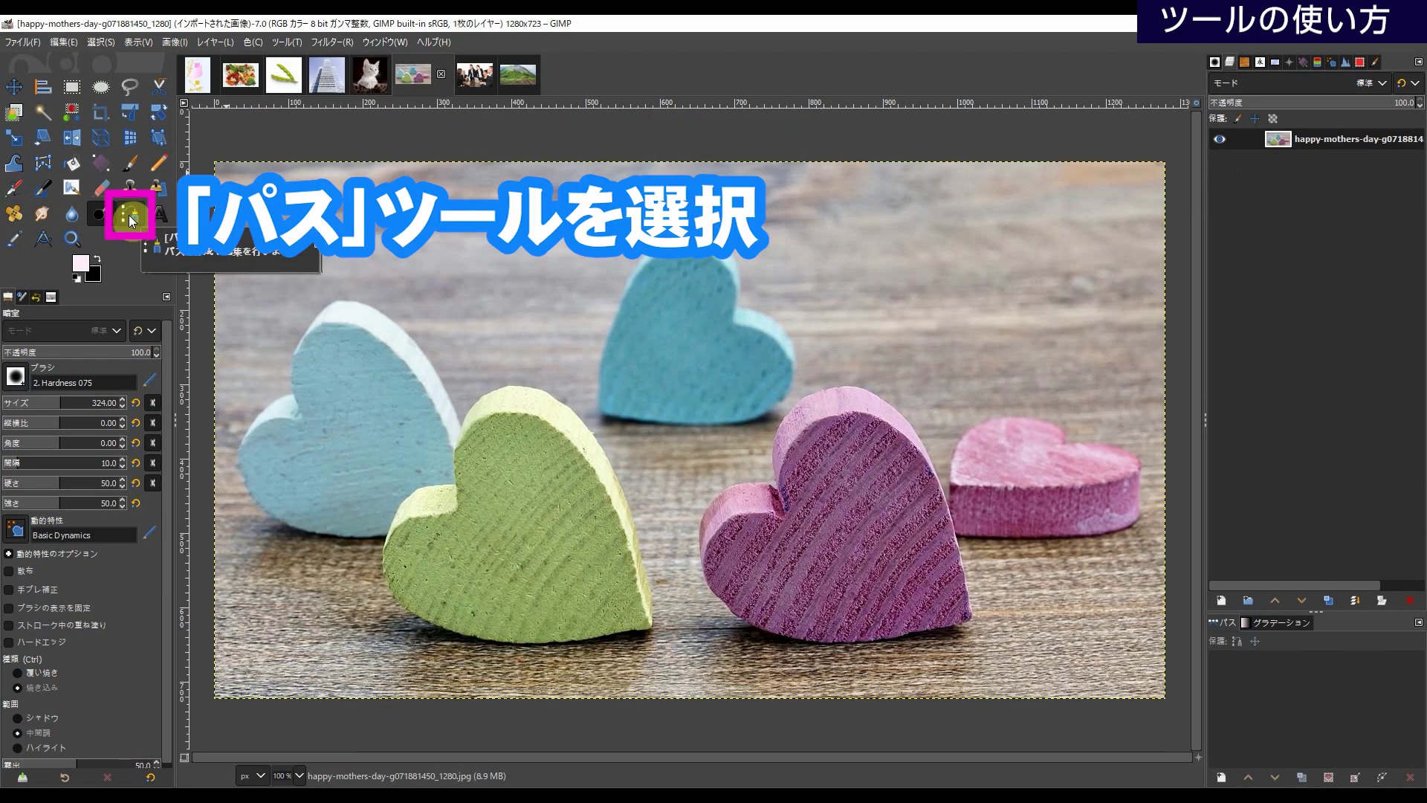
- In the wooden hearts photo, start a path at the purple heart's lower tip and trace its right edge up to the upper lobe
click(130, 217)
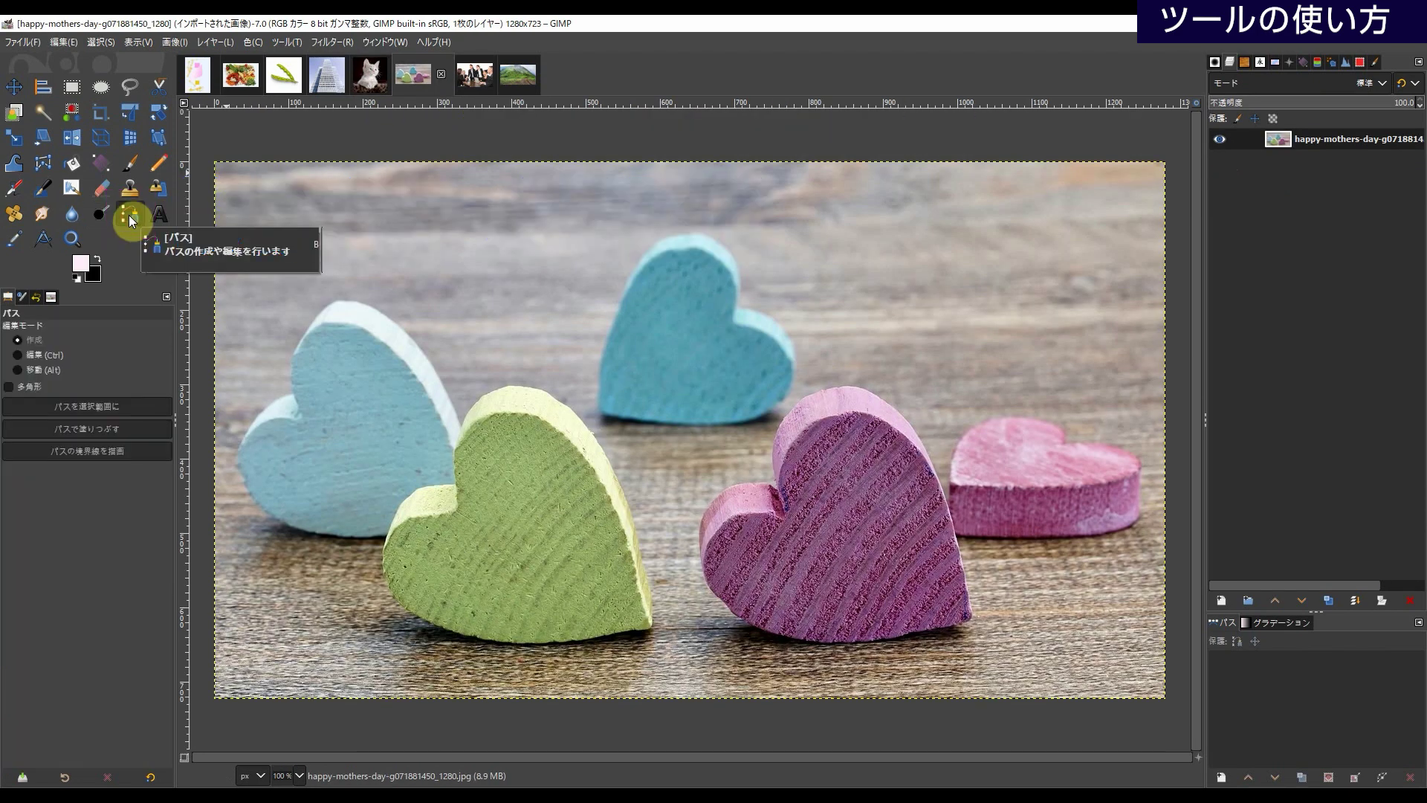
click(73, 237)
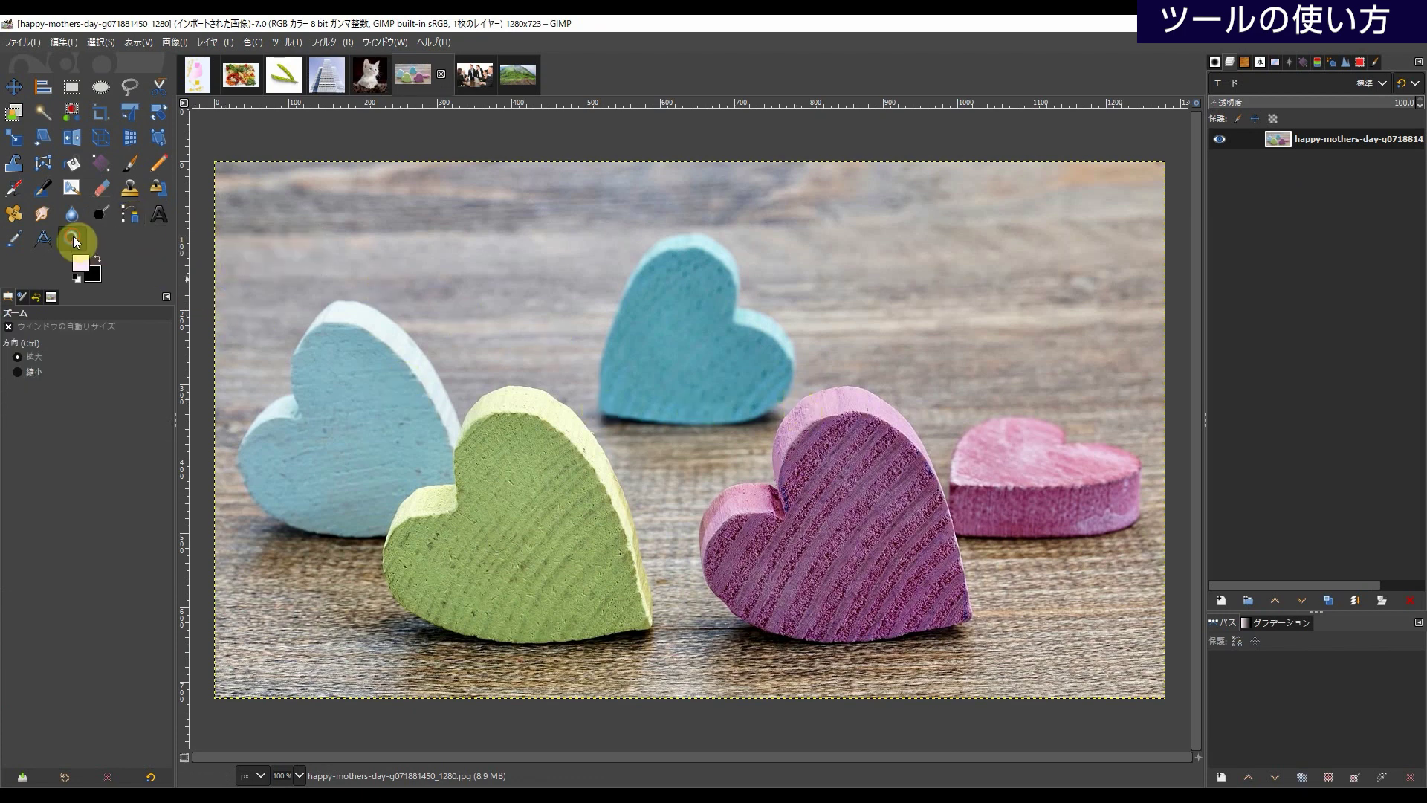
drag(635, 339, 1051, 676)
click(125, 216)
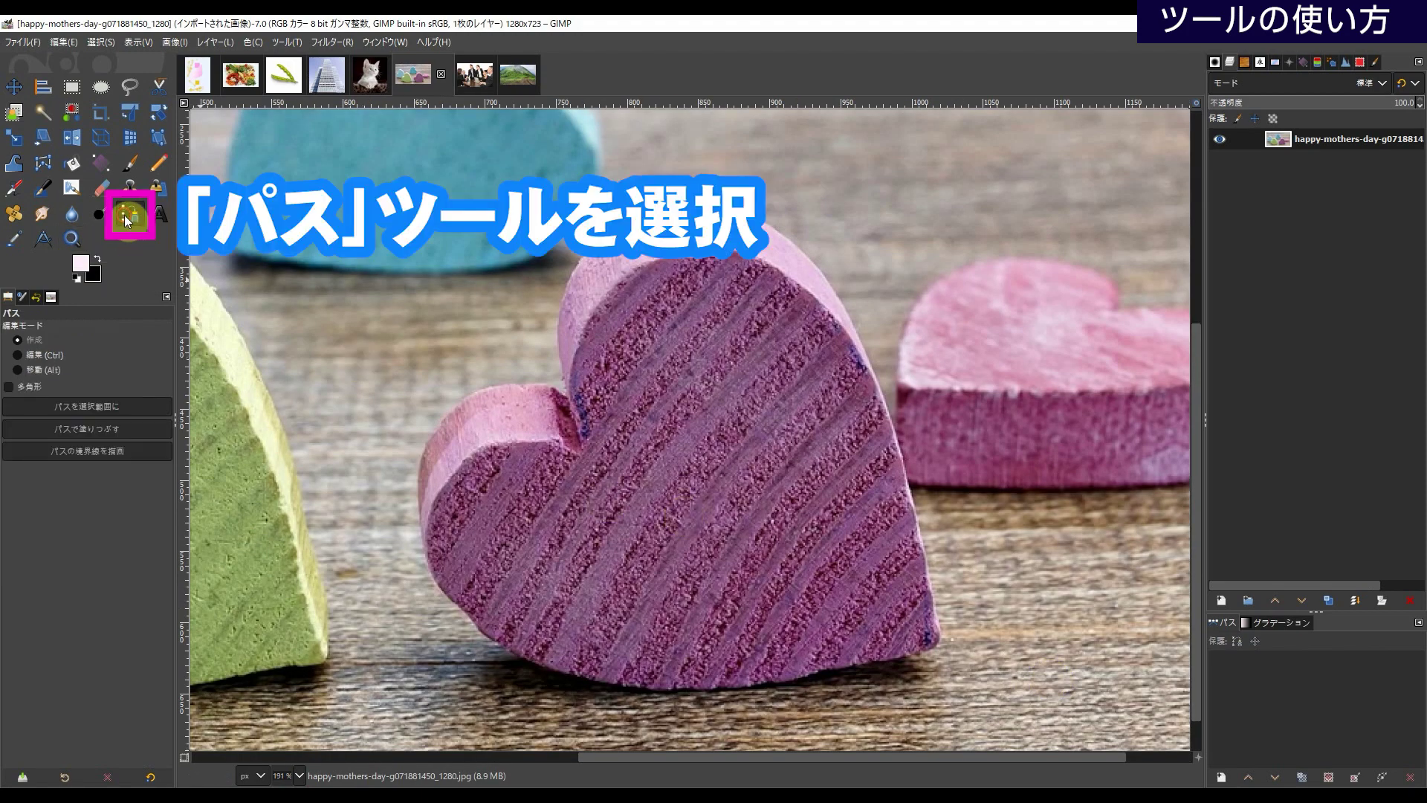
click(942, 638)
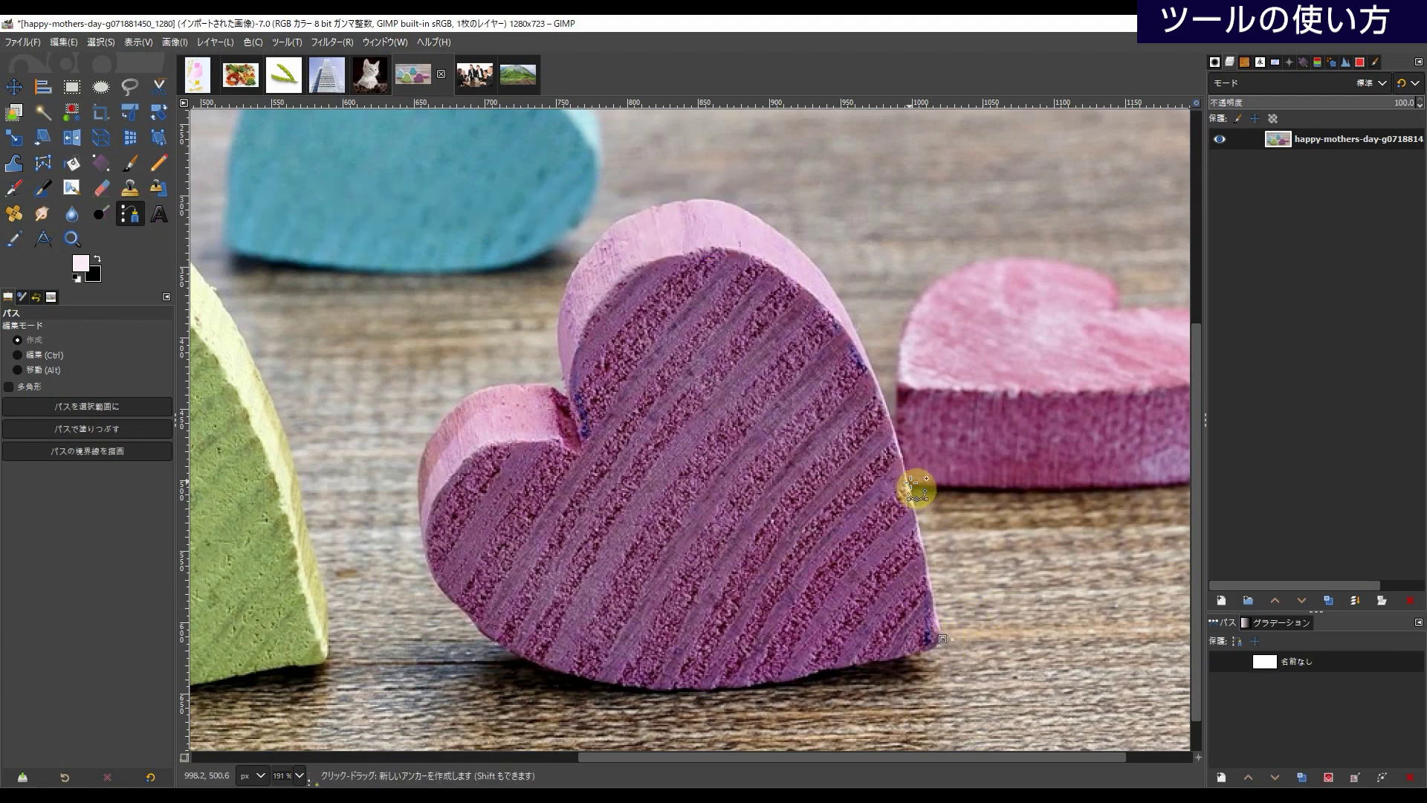
click(874, 365)
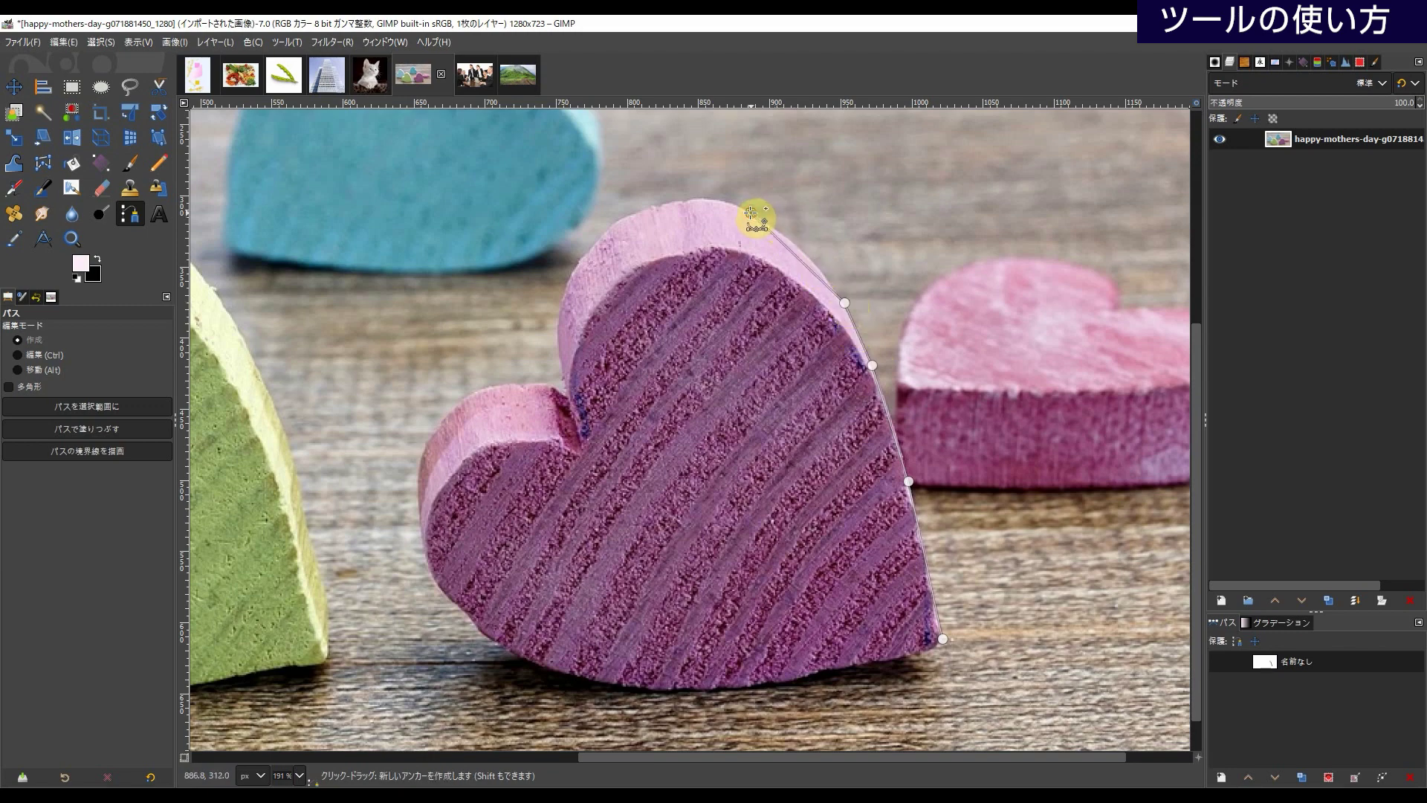
drag(722, 206, 694, 182)
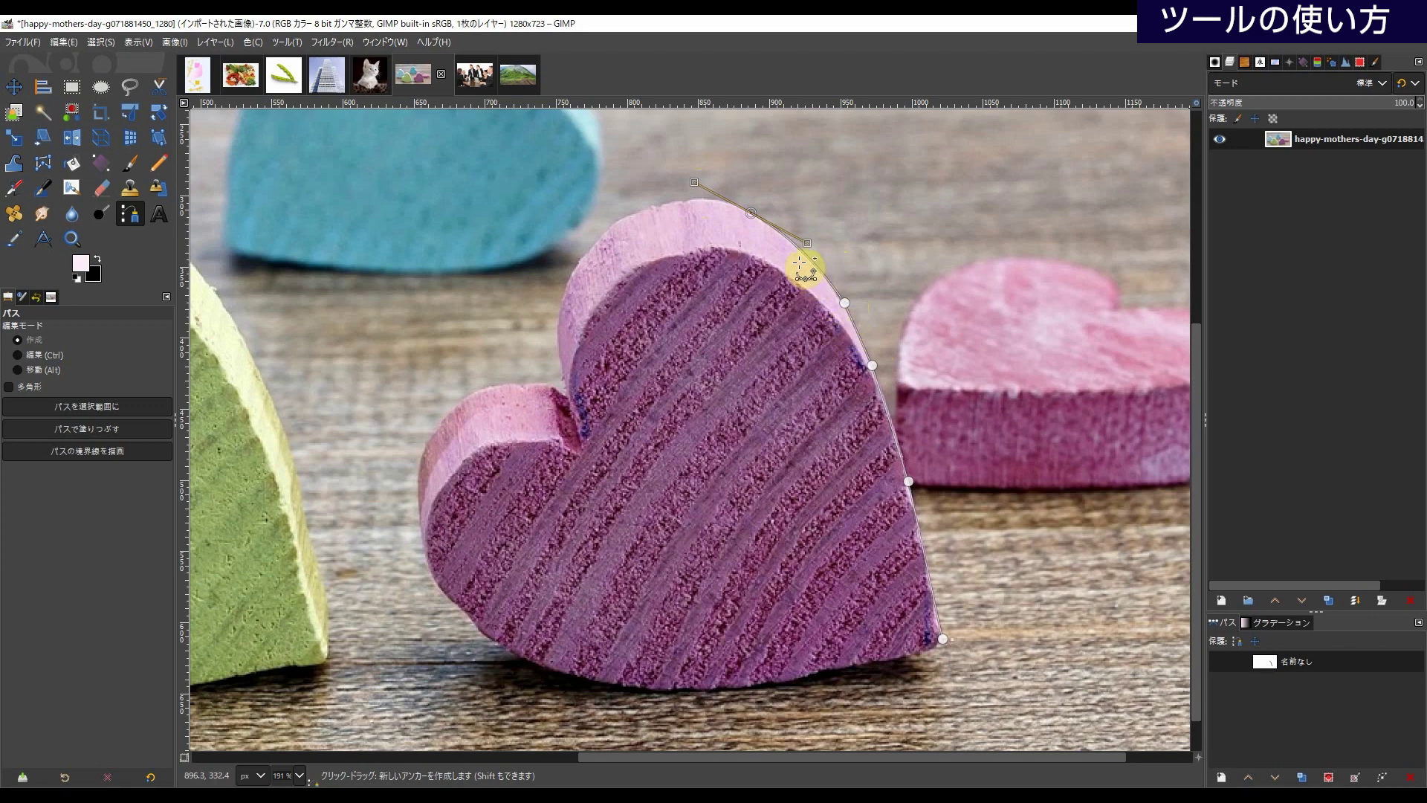
drag(699, 180, 751, 206)
- Continue the path around the upper lobe into the notch with curved anchors, retracting each outgoing handle onto its anchor
drag(620, 224, 528, 265)
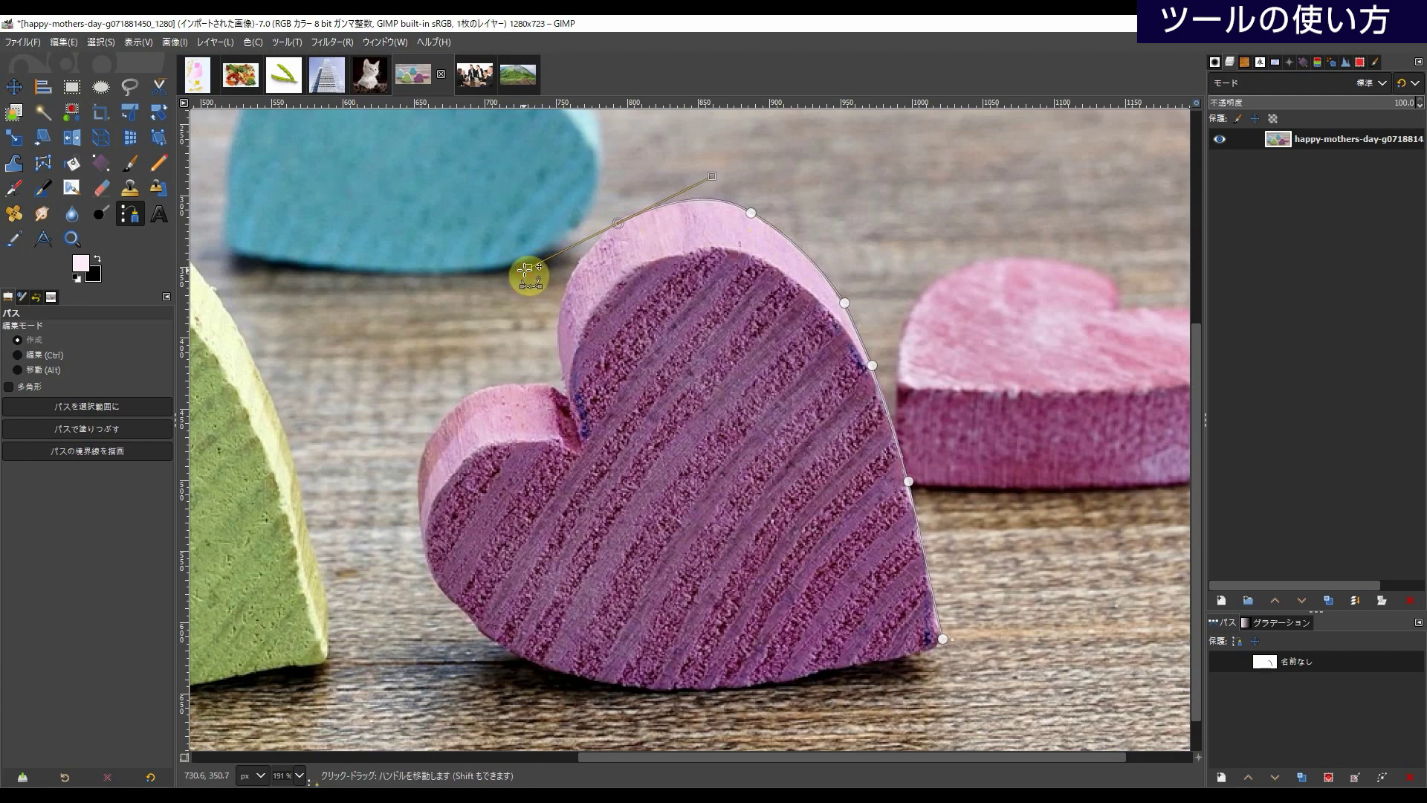
drag(524, 270, 584, 237)
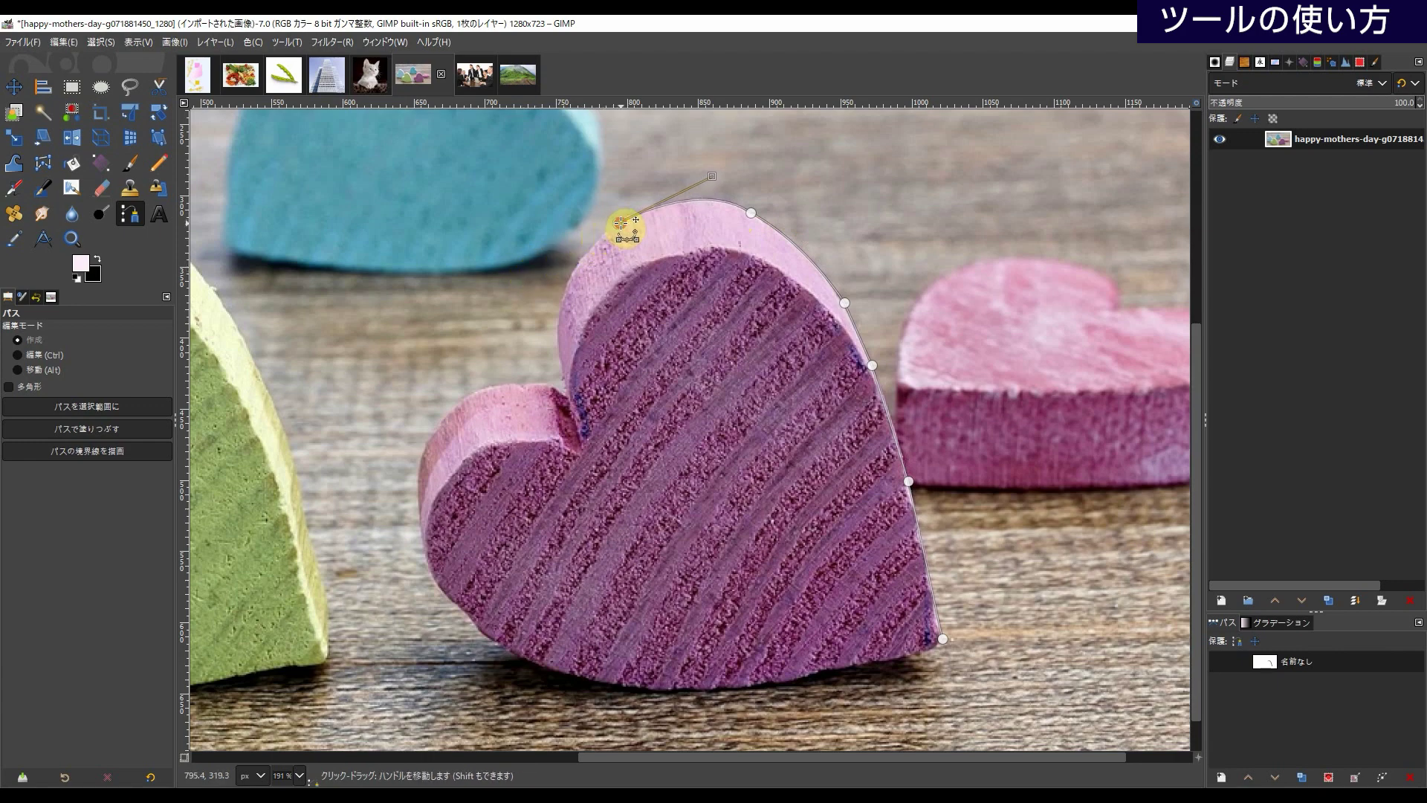
drag(561, 364, 574, 460)
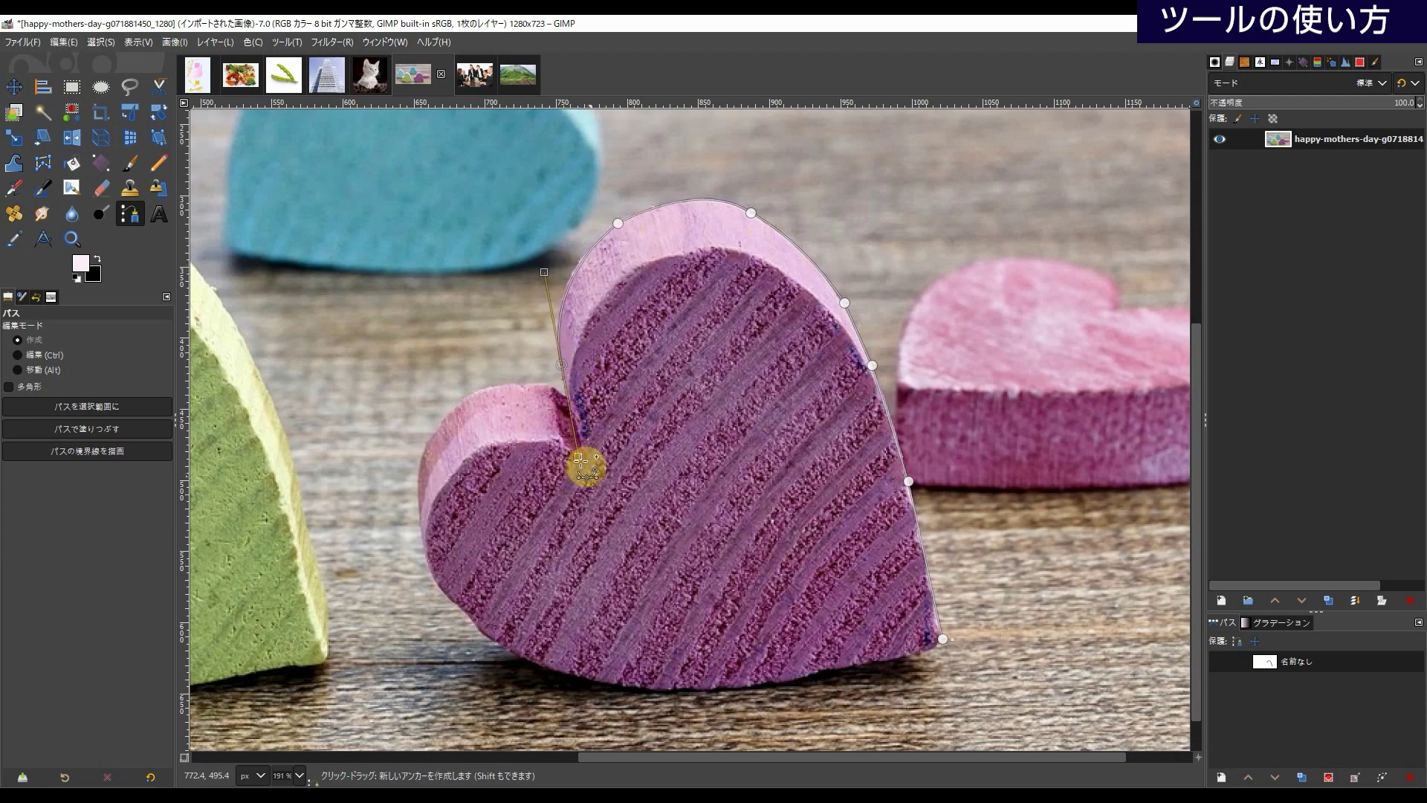
drag(578, 454, 563, 369)
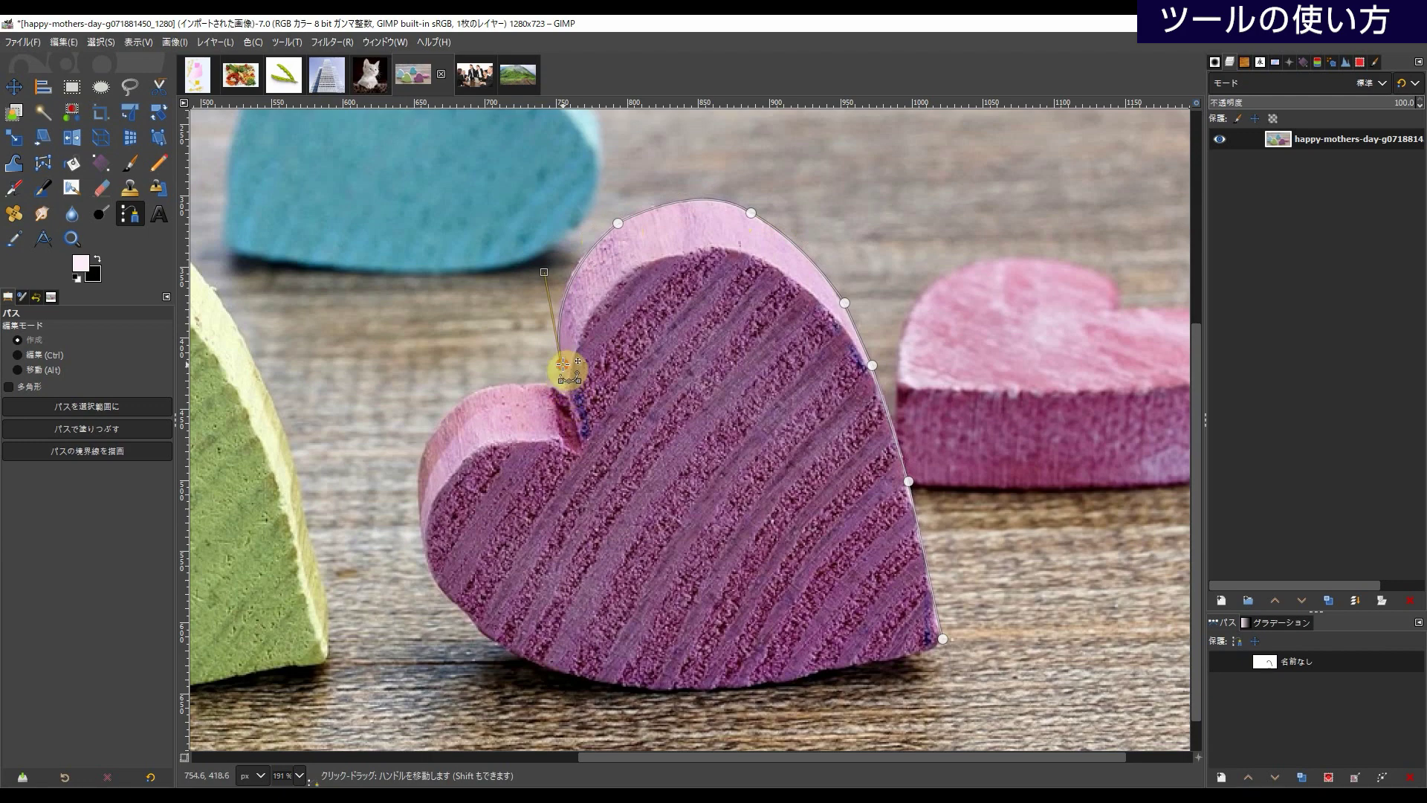
click(568, 394)
- Trace the heart's left lobe and lower edge with curved anchors, retracting the last outgoing handle onto its anchor
mouse_move(468, 397)
mouse_down()
mouse_move(425, 423)
mouse_move(466, 402)
mouse_up()
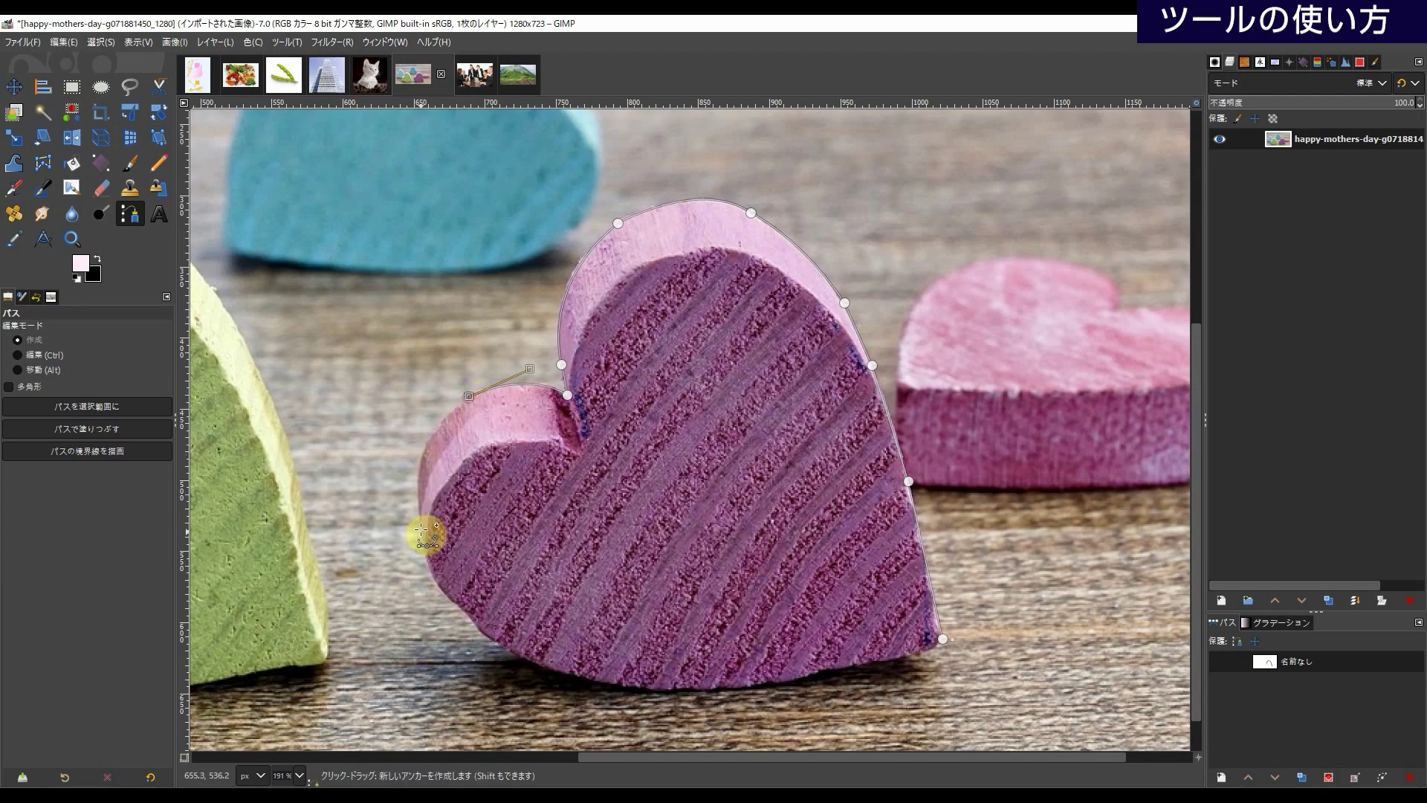
mouse_move(422, 533)
mouse_down()
mouse_move(439, 640)
mouse_move(423, 532)
mouse_up()
mouse_move(537, 661)
mouse_down()
mouse_move(649, 703)
mouse_move(543, 664)
mouse_up()
drag(782, 683, 883, 657)
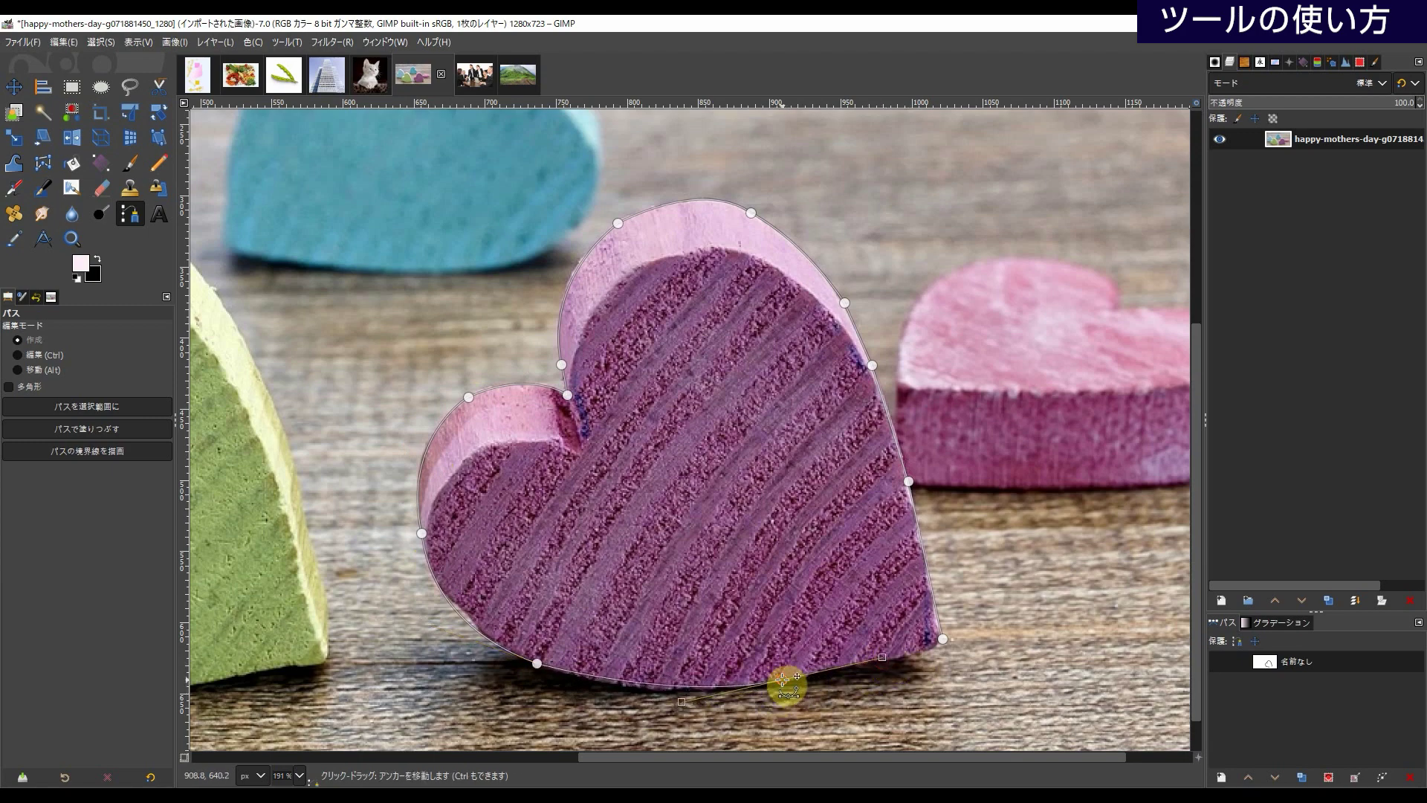
drag(884, 655, 784, 680)
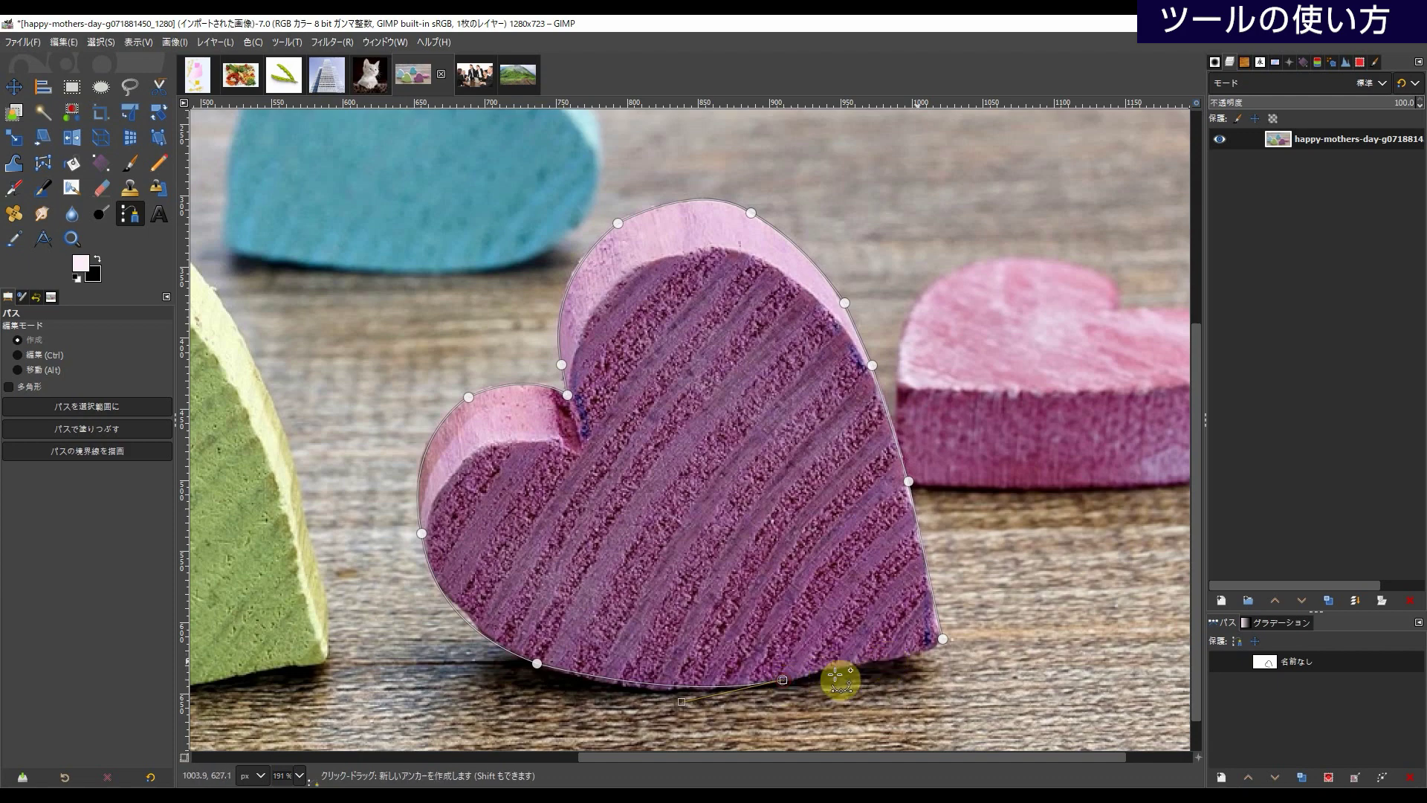
- Close the heart path at its first anchor and convert it to a selection
key(ctrl)
ctrl+click(944, 640)
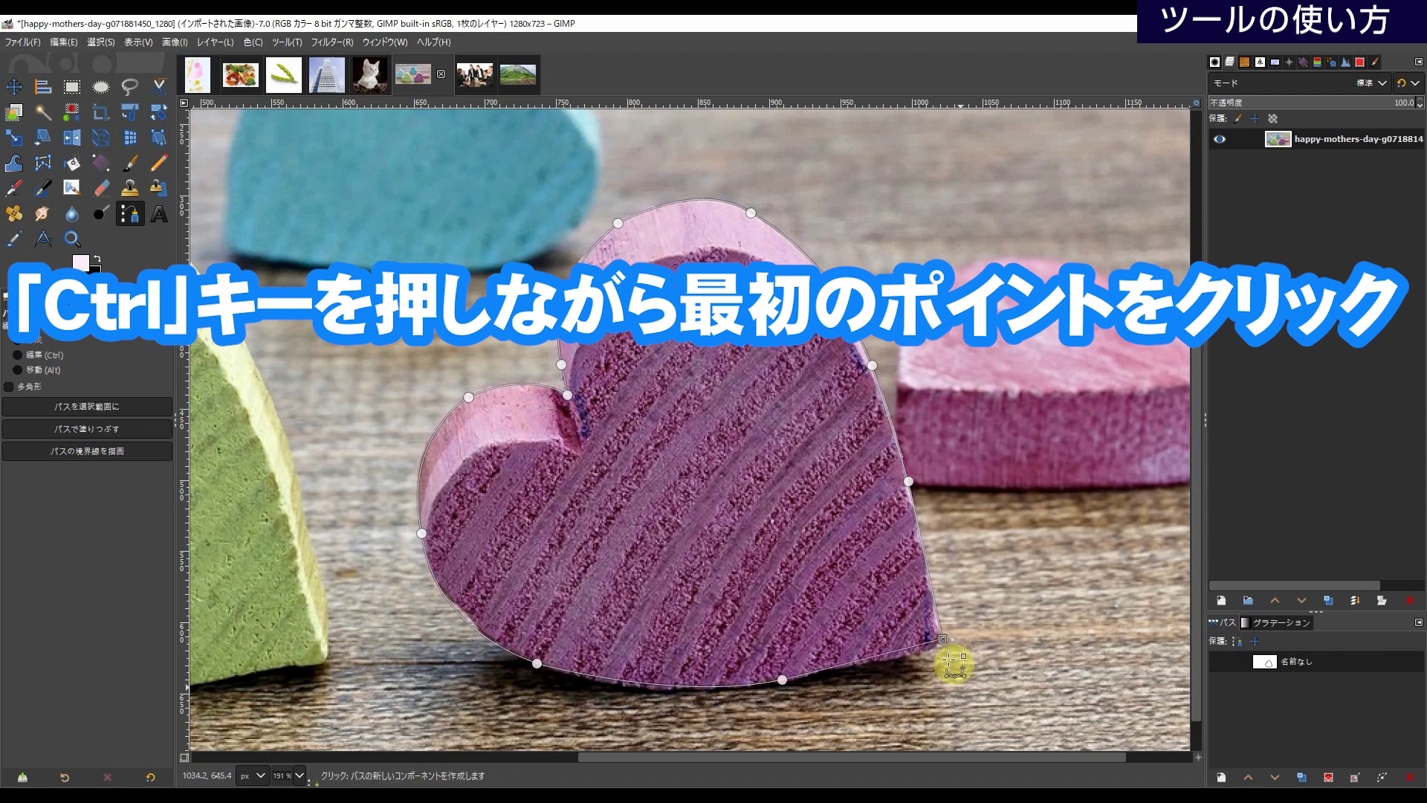
key(Return)
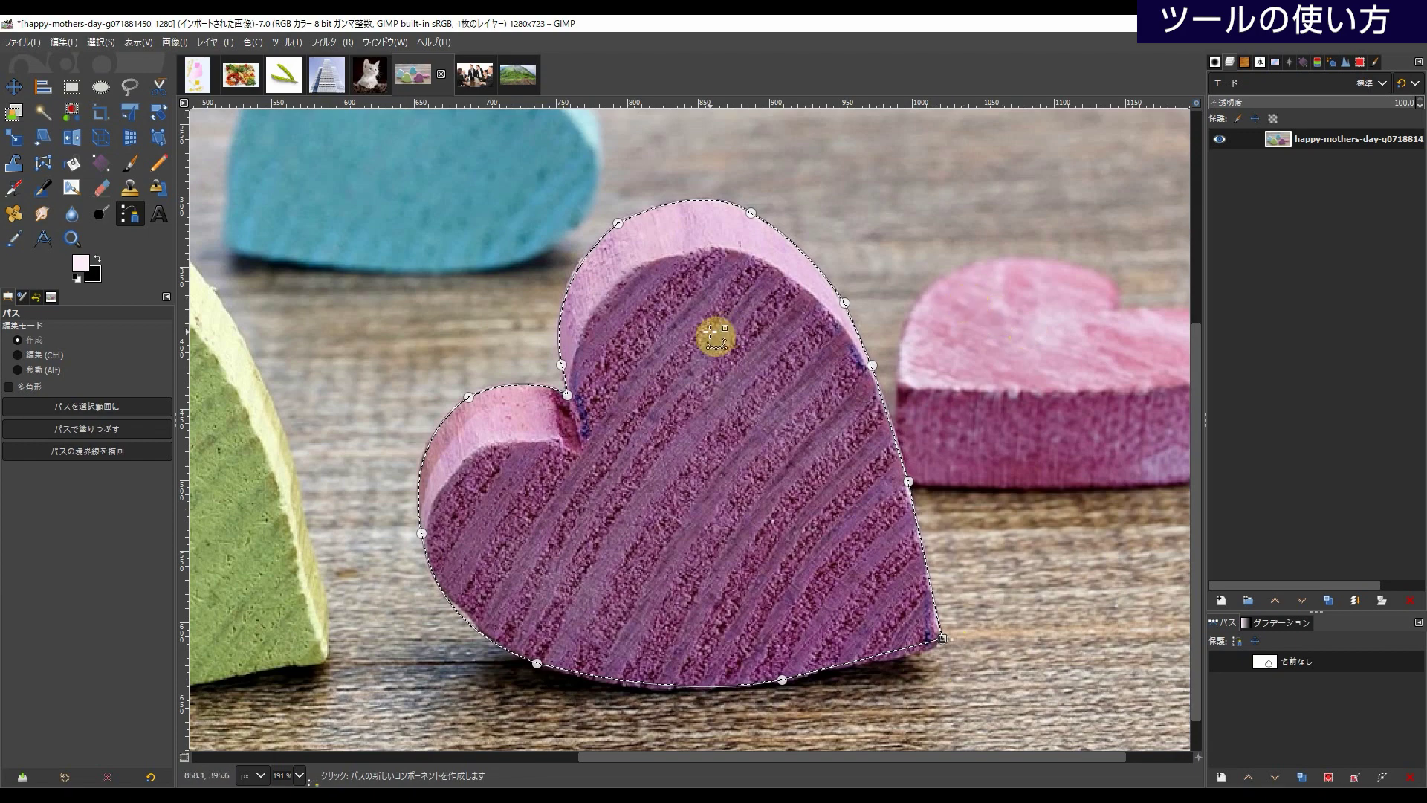
- Copy the selected purple heart, paste it as a new layer, and hide the original photo layer
right_click(685, 325)
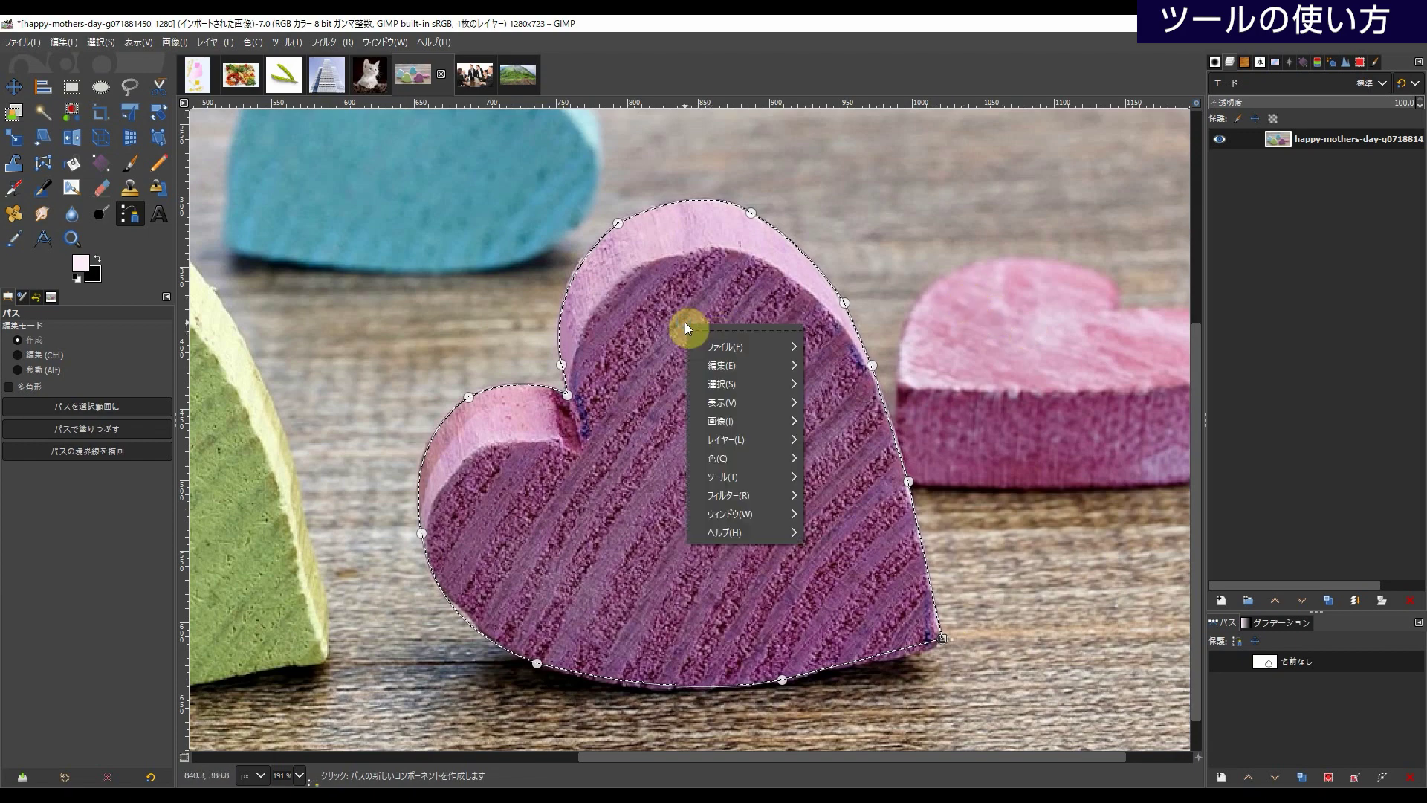
mouse_move(732, 368)
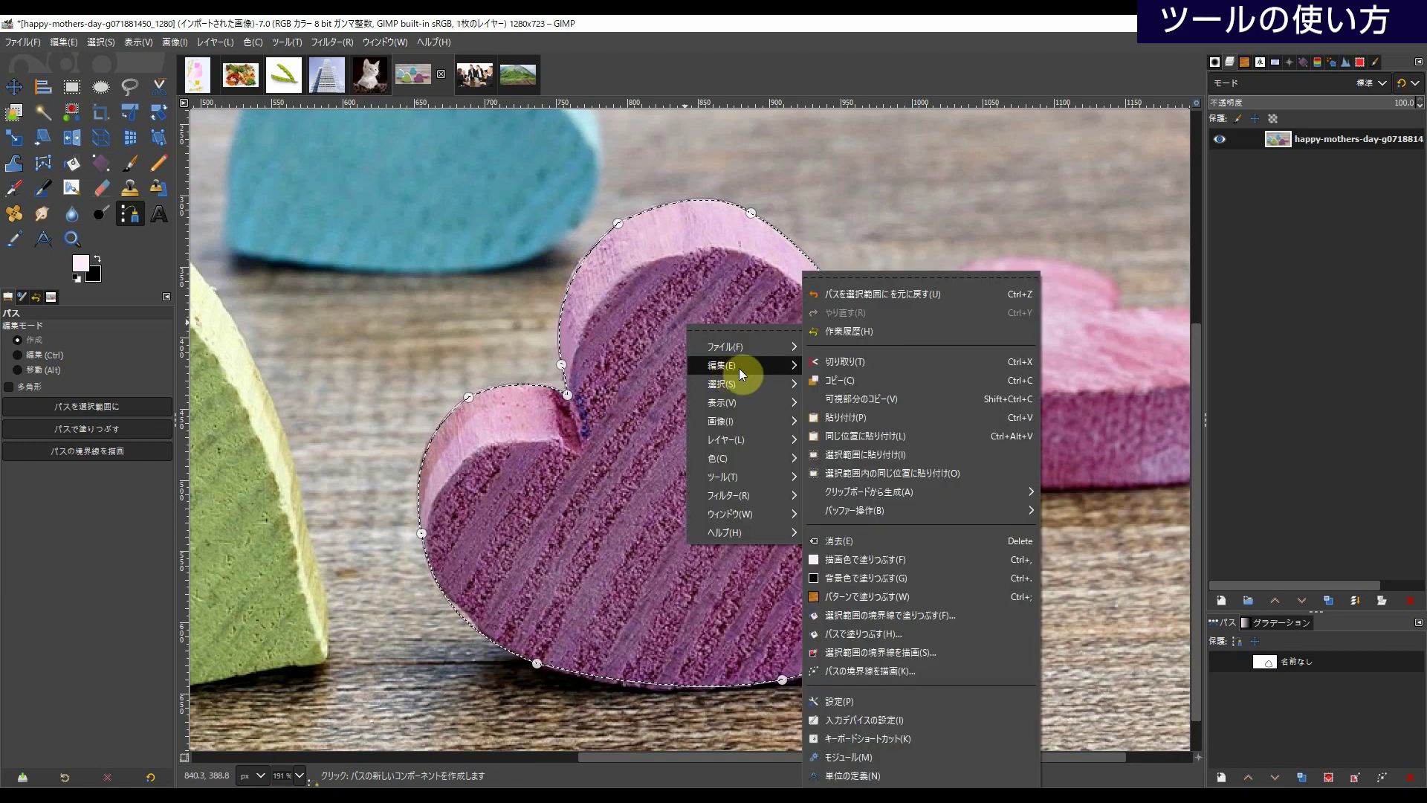
click(836, 379)
right_click(649, 321)
mouse_move(691, 365)
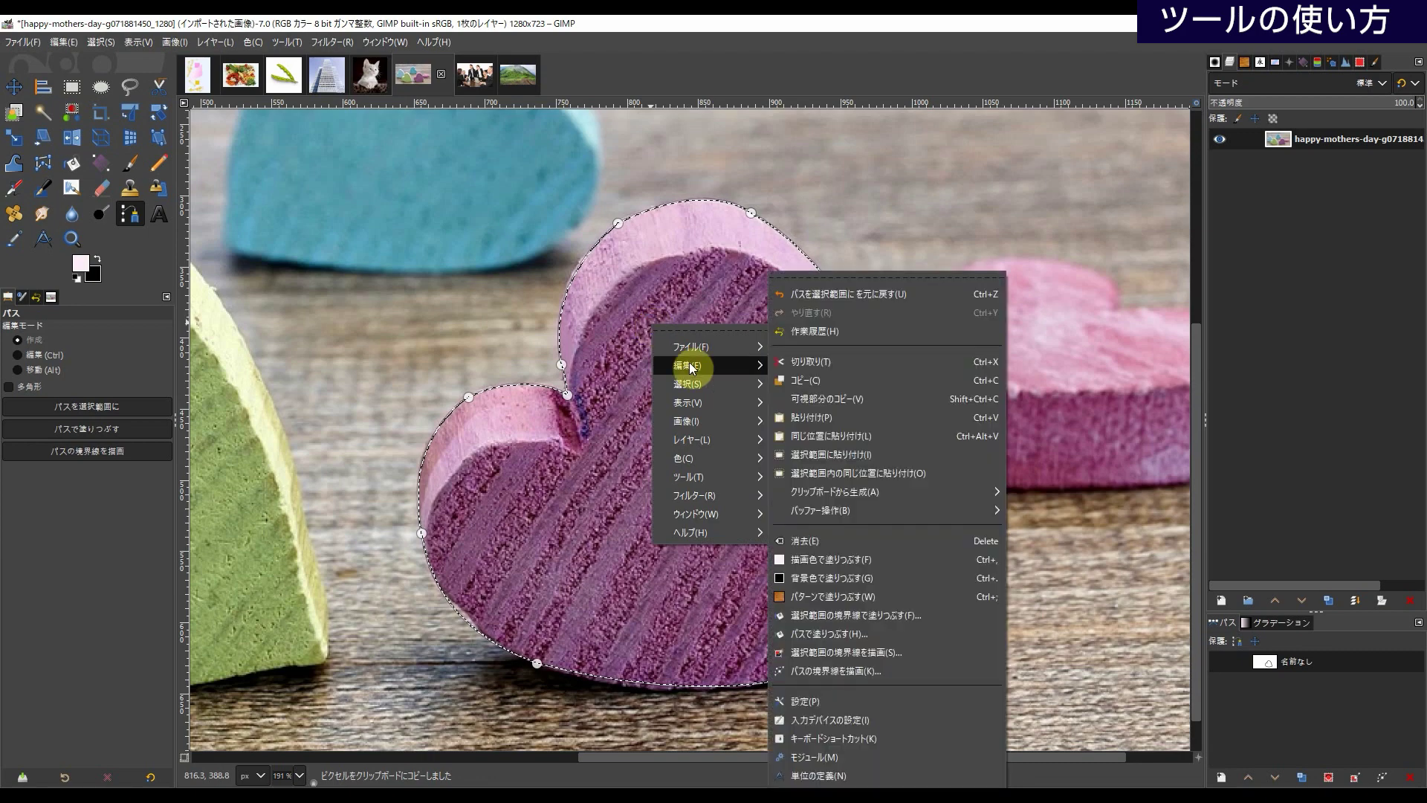
click(842, 421)
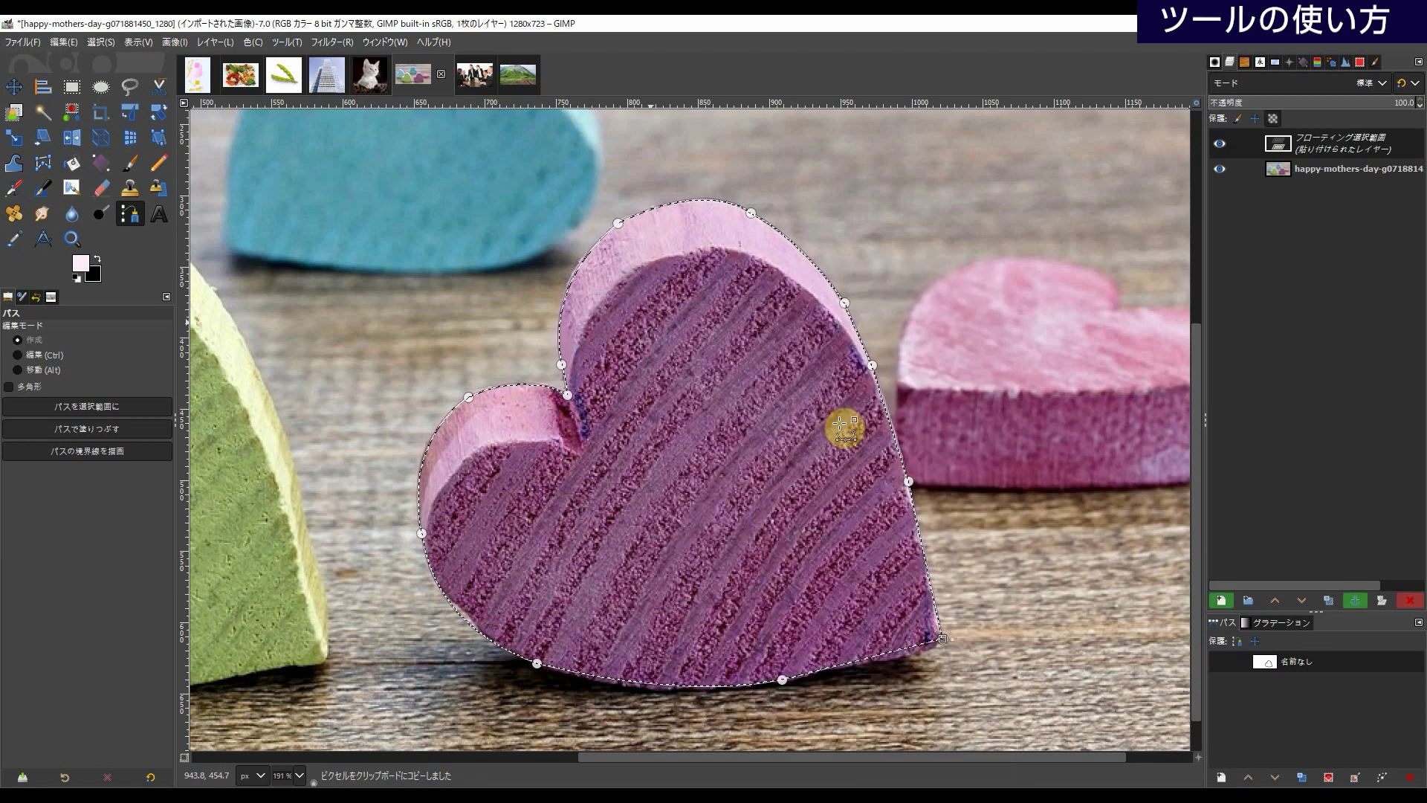
click(1220, 602)
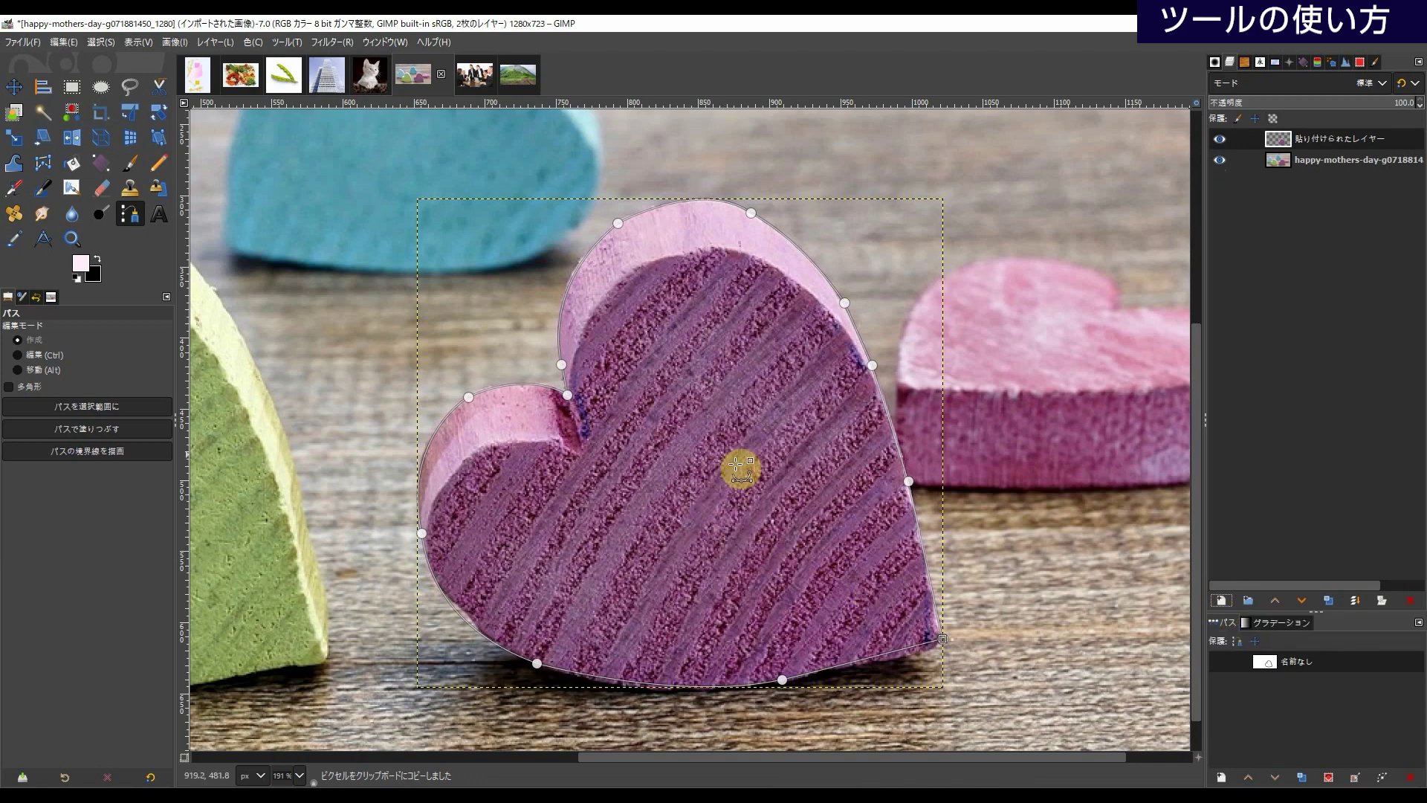
click(1220, 160)
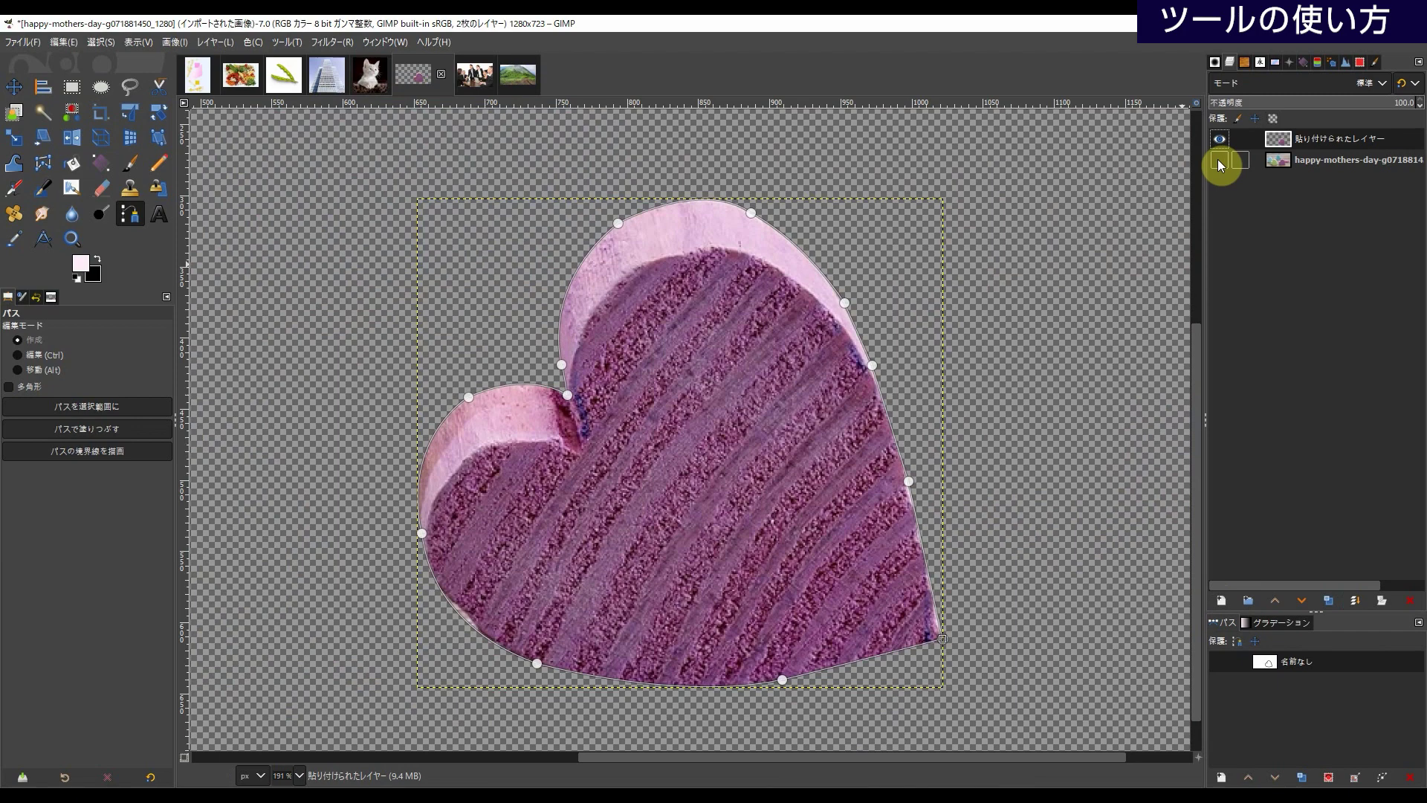
- Add the text "LOVE" over the cut-out heart, starting just above its left lobe
click(165, 216)
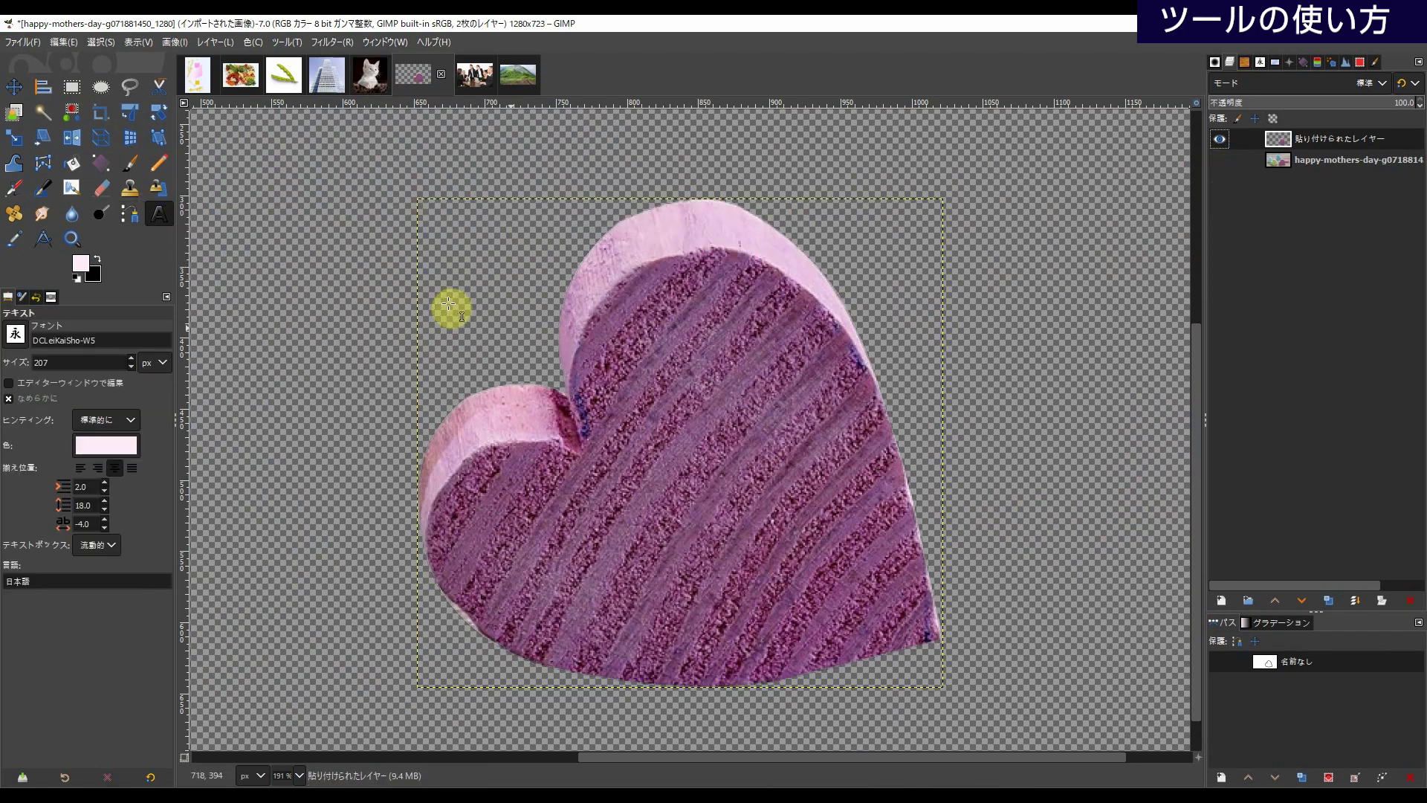
click(485, 321)
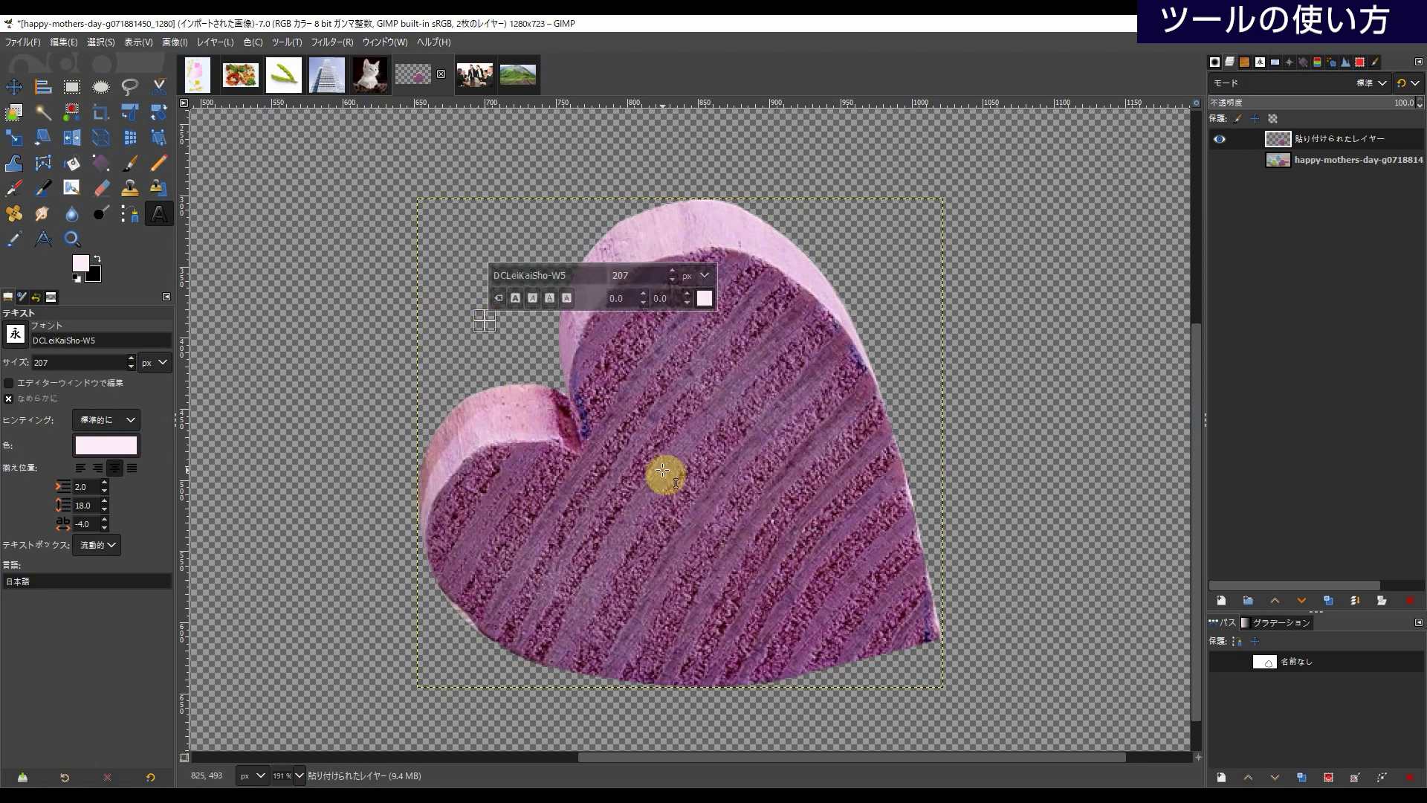
text(LOVE)
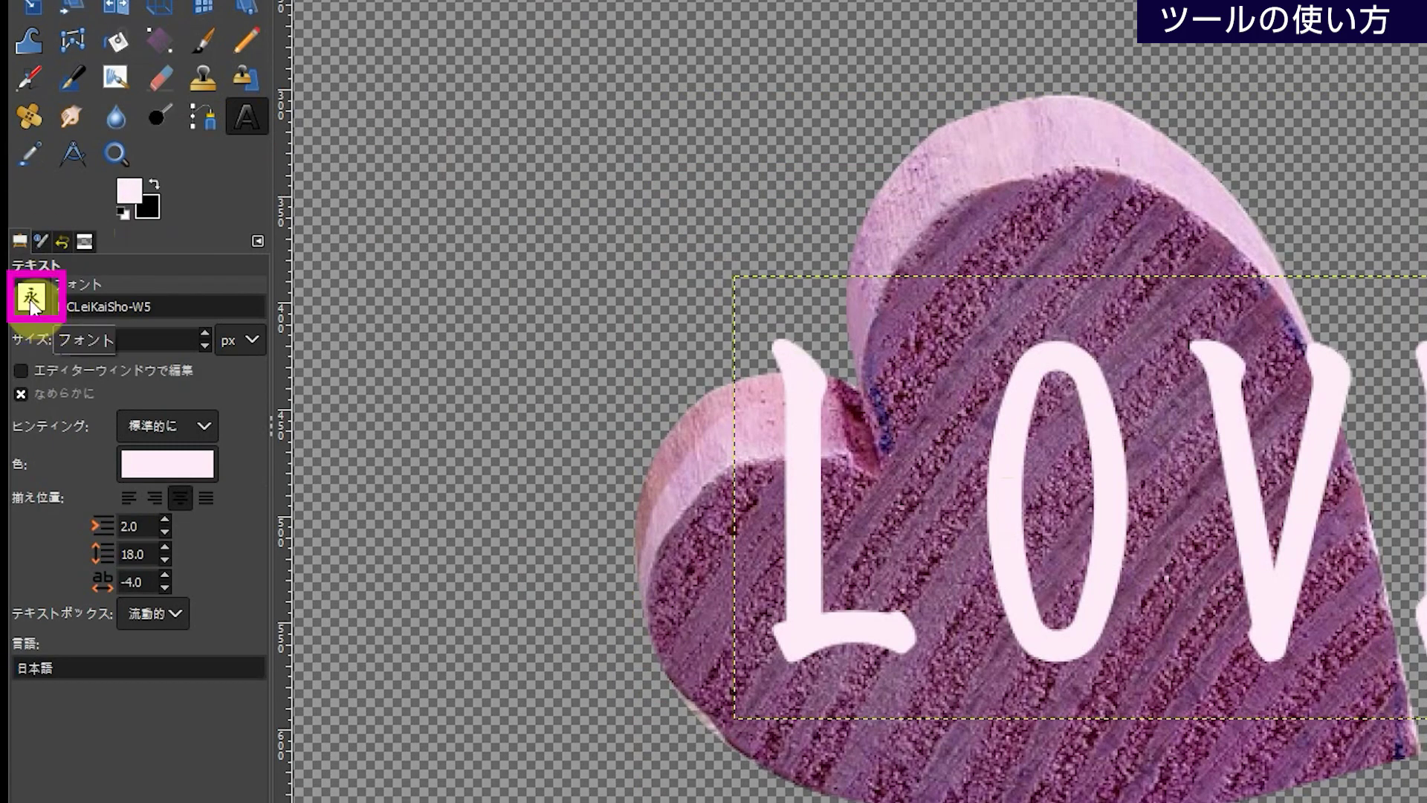
- Change the LOVE text's font to A-OTF Midashi Go MB31 Pro and set its size to 125 px
click(30, 300)
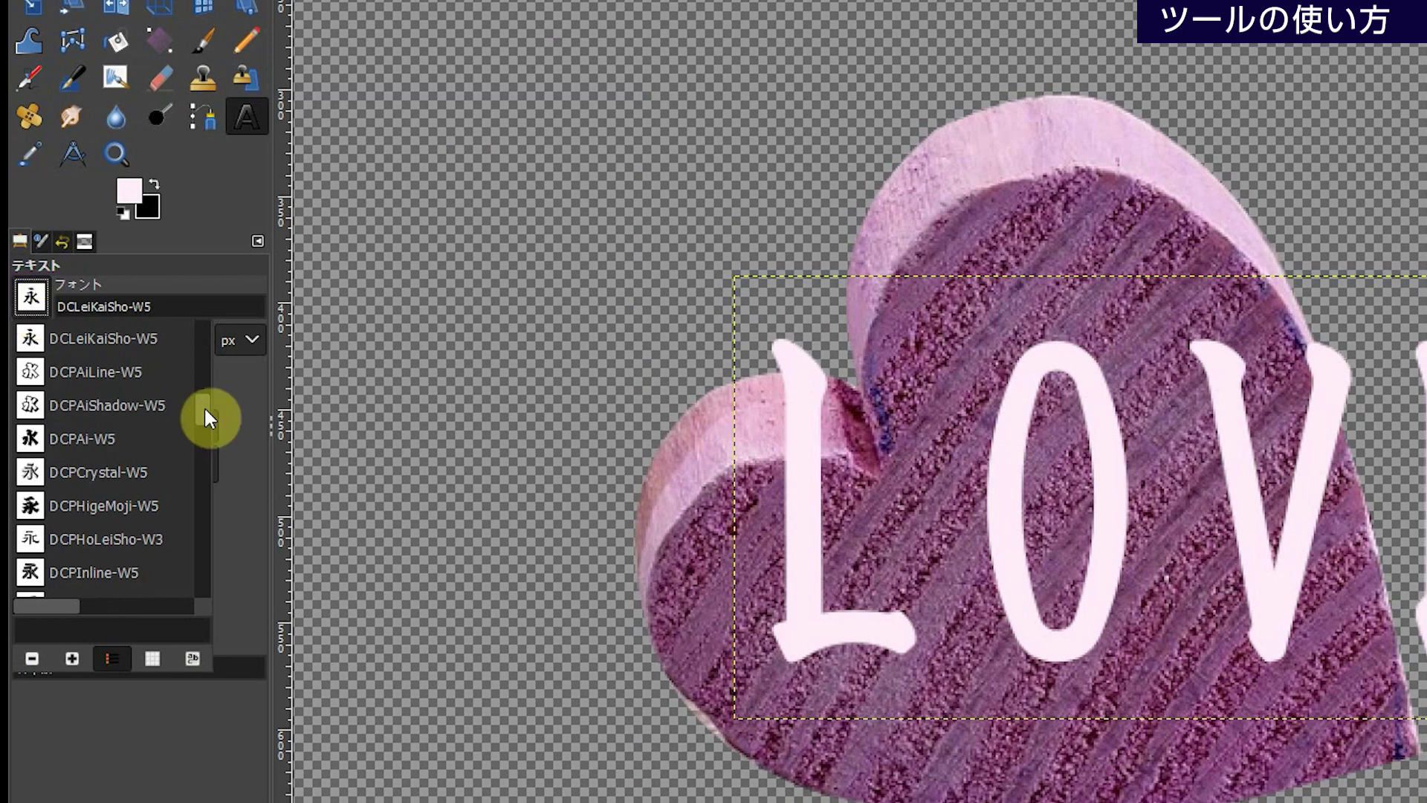
scroll(208, 413, up, 5)
click(89, 372)
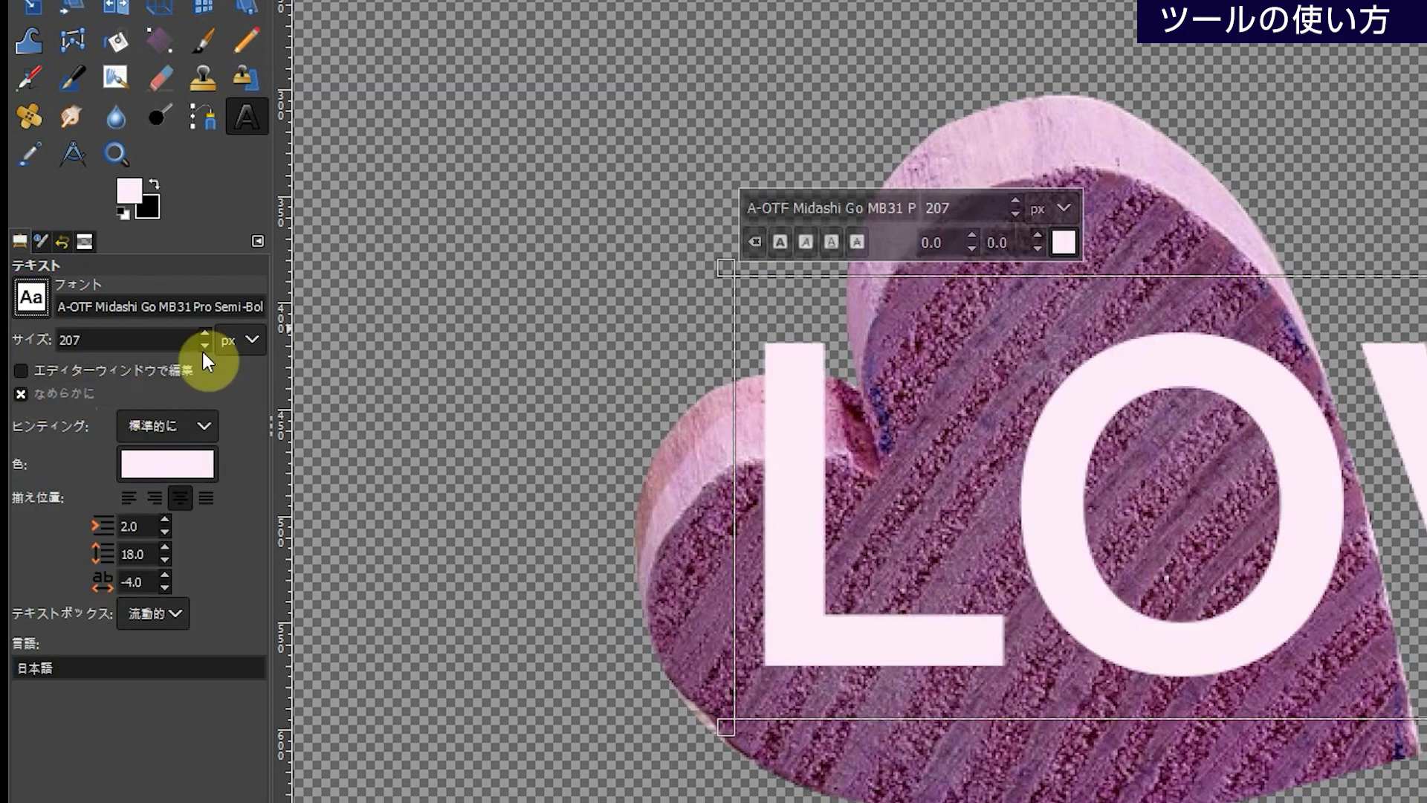
drag(202, 346, 197, 340)
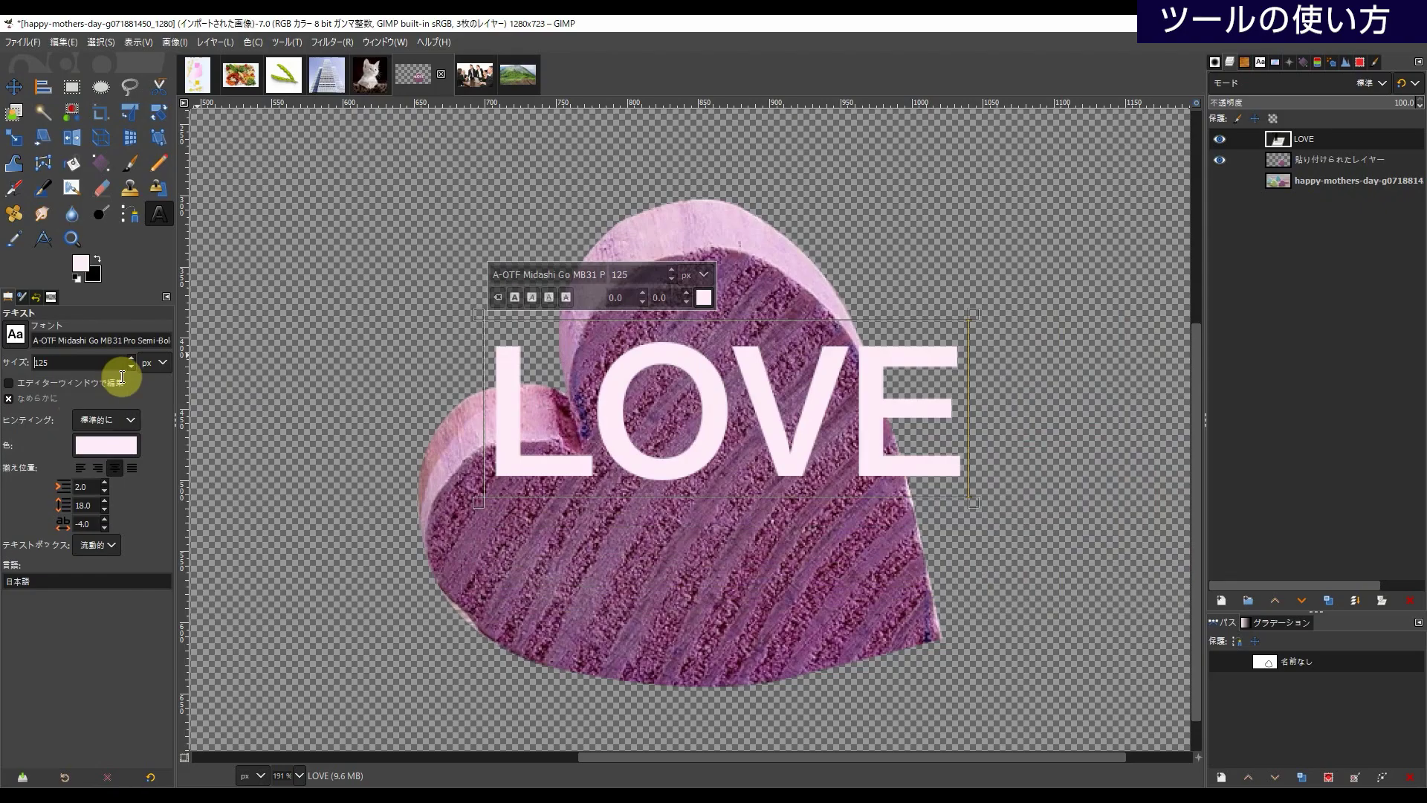
- Move the LOVE text so it starts mid-heart and extends past the heart's right edge
click(13, 87)
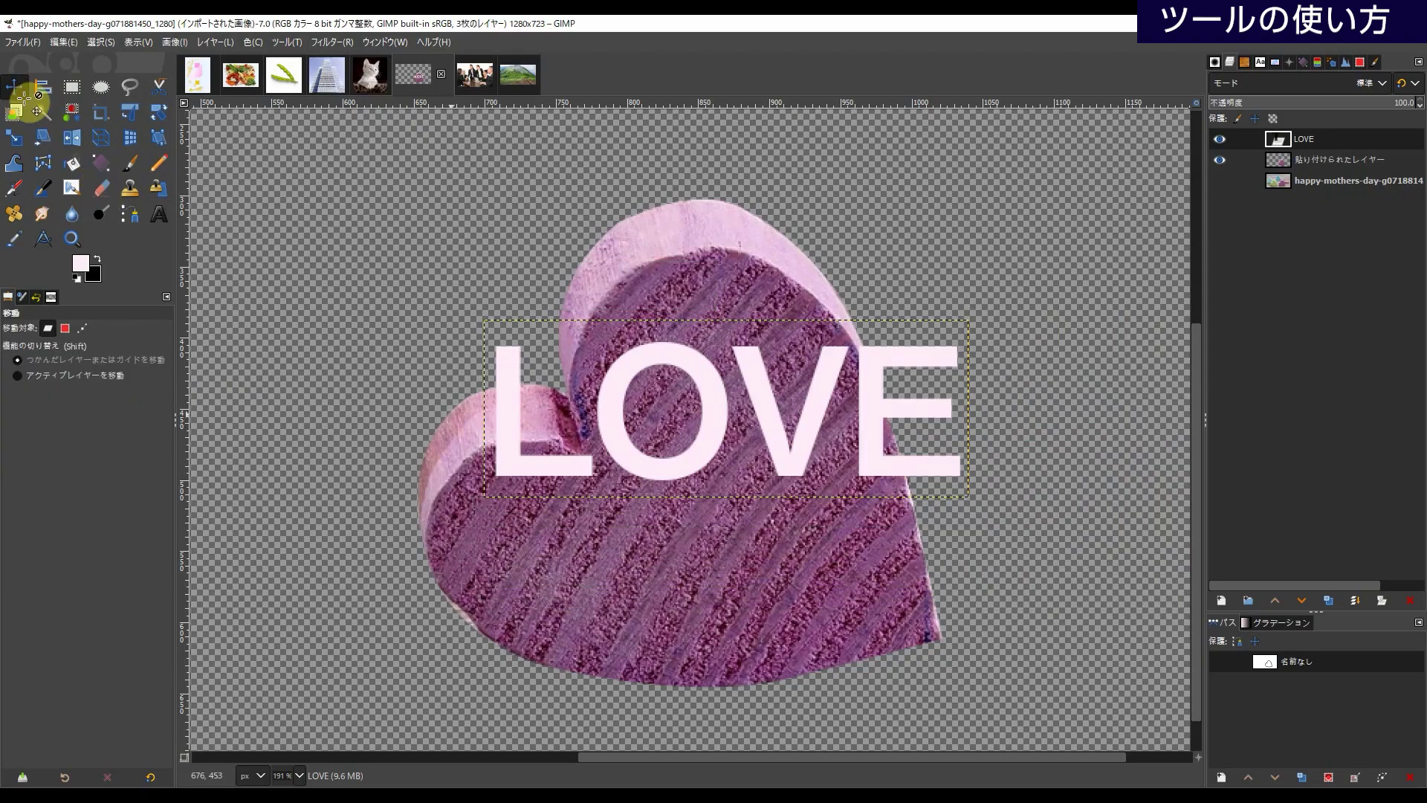
drag(637, 490, 724, 551)
drag(585, 554, 791, 484)
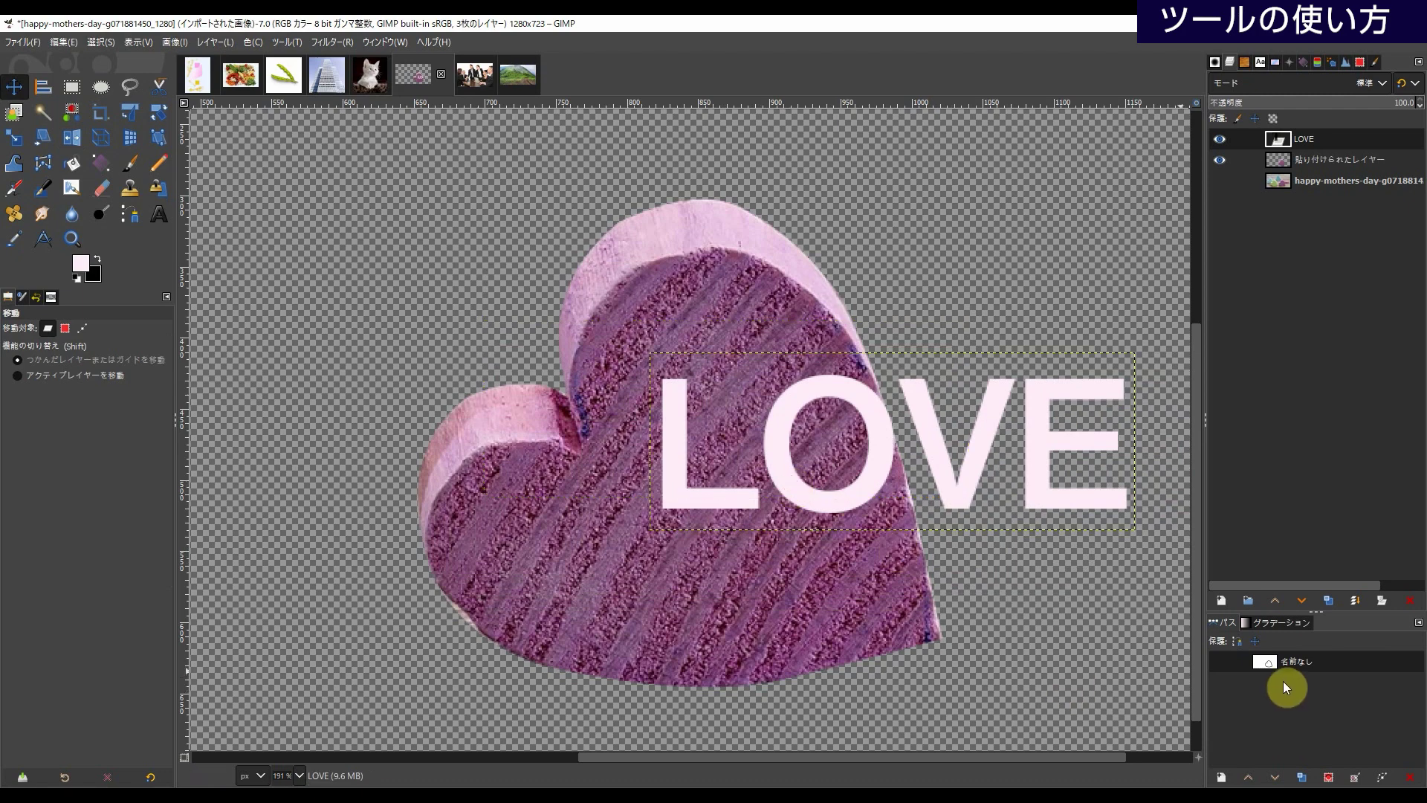
- Sample the heart's purple as the foreground color and view its color values without changing them
click(13, 239)
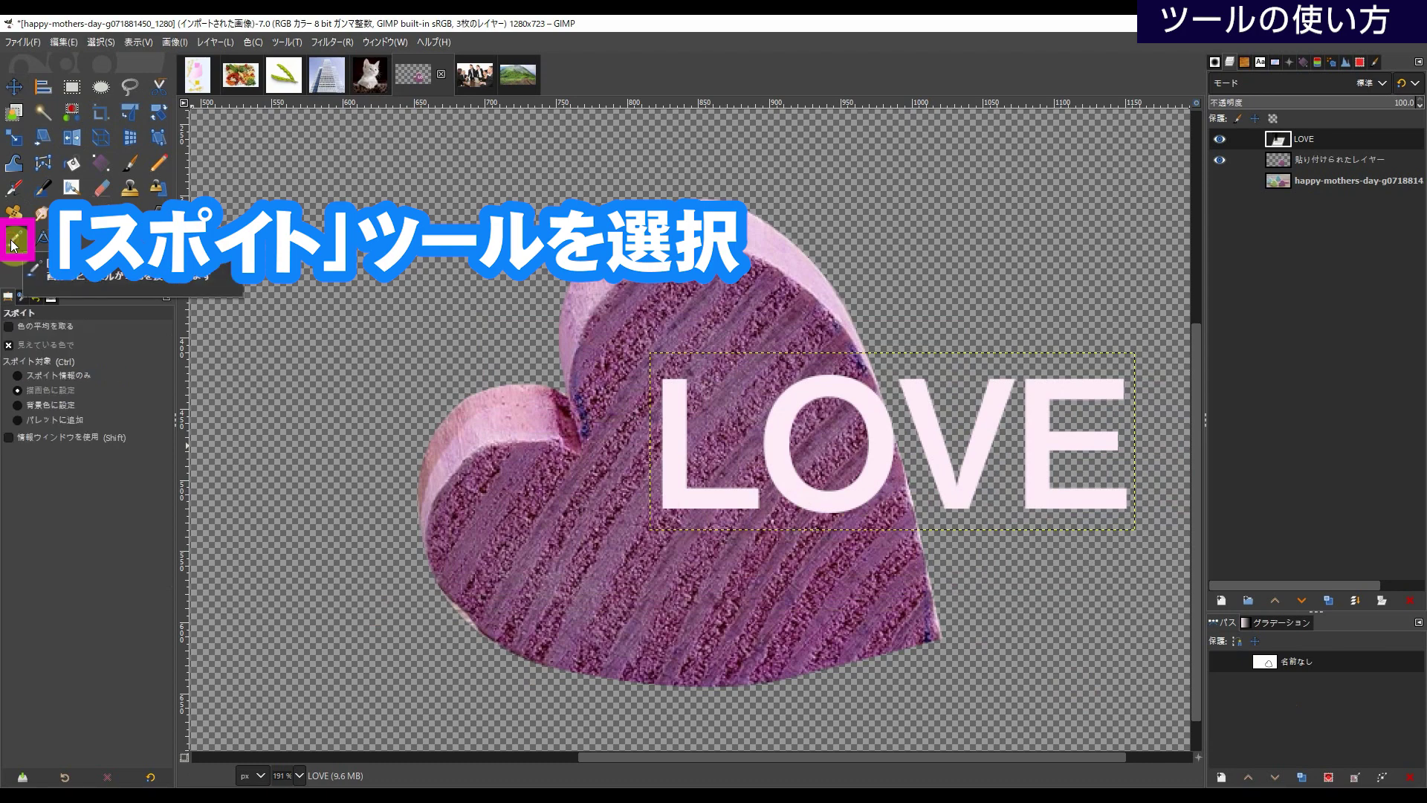
click(626, 336)
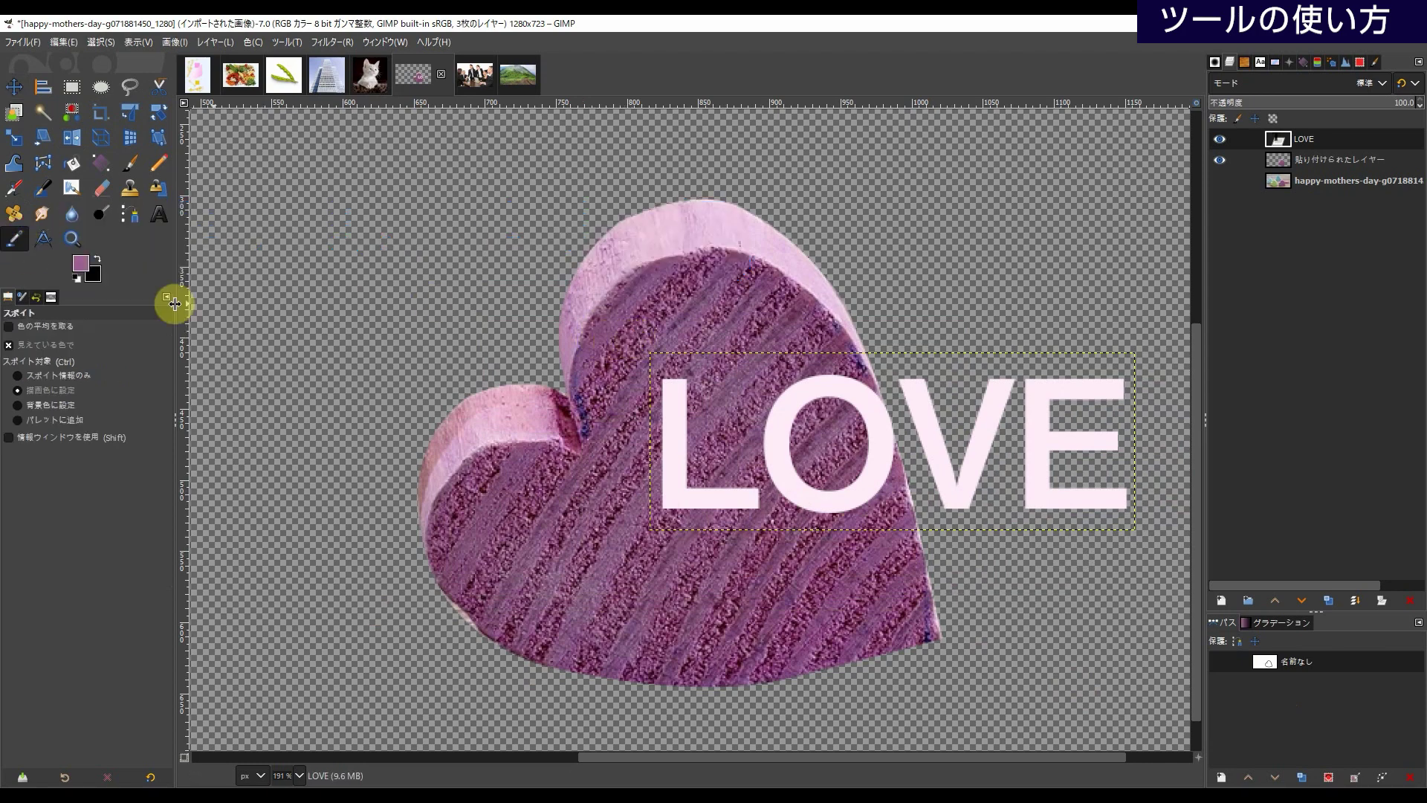
click(86, 266)
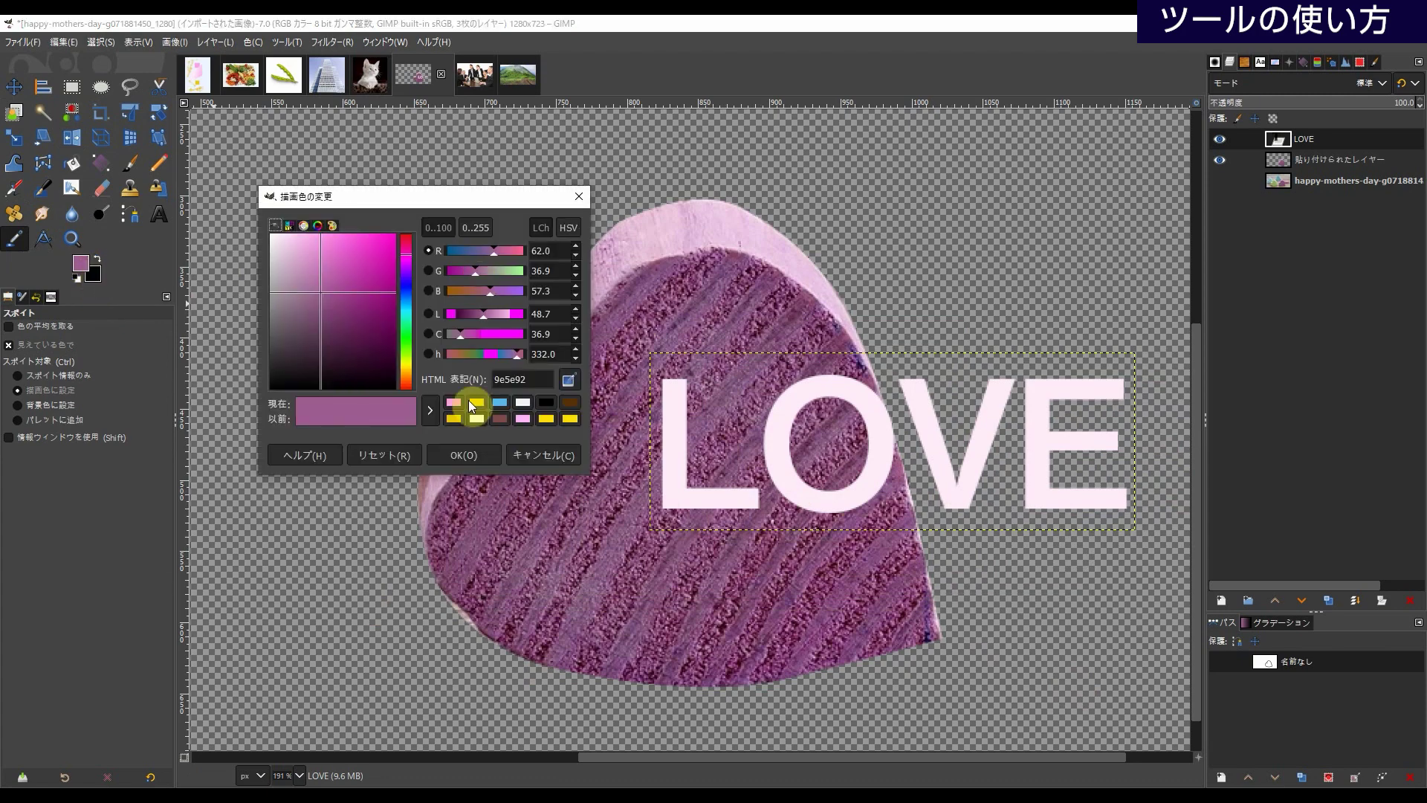
click(540, 457)
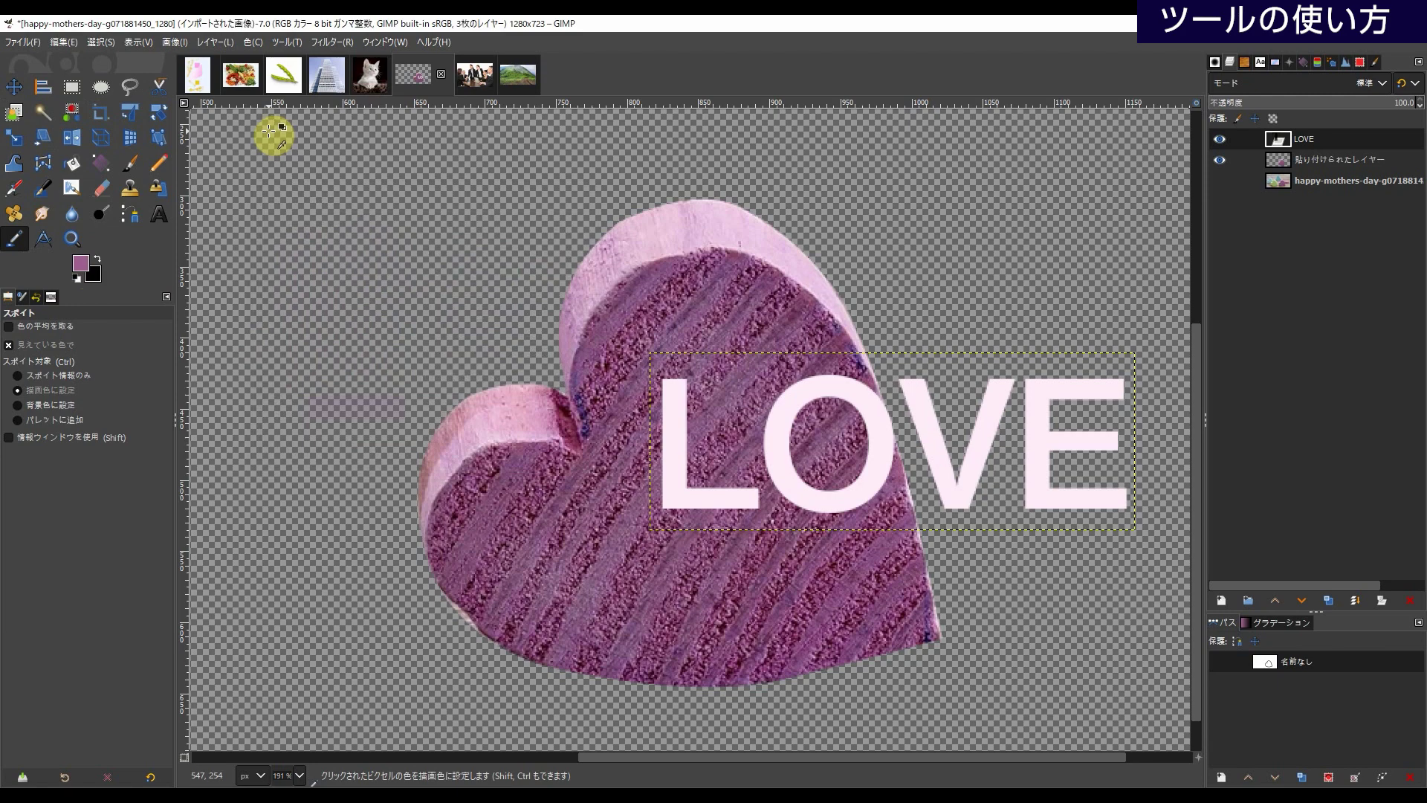
- In the vegetables photo, open Curves and raise the red channel at the tomato's tone, mapping input 172 to output 206
click(239, 74)
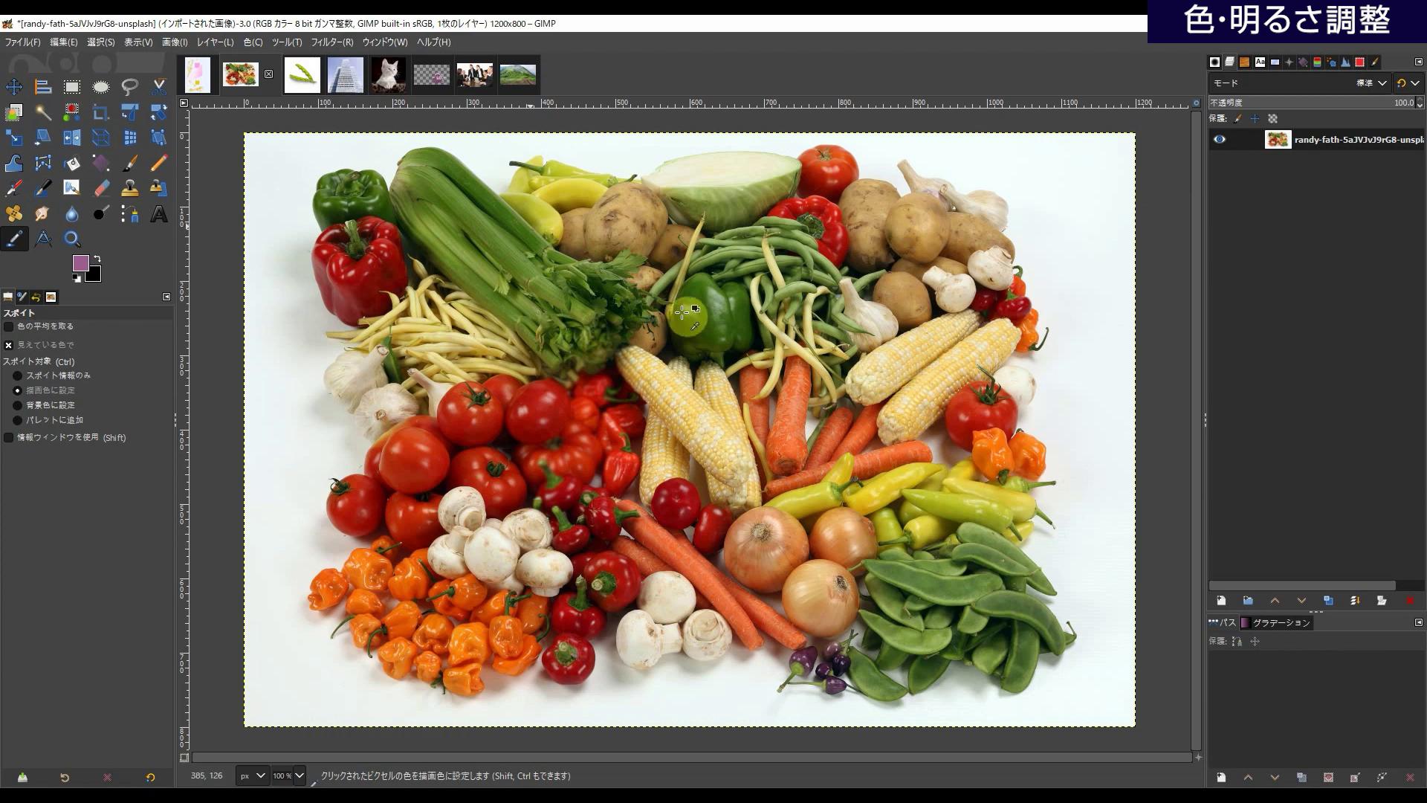
click(251, 42)
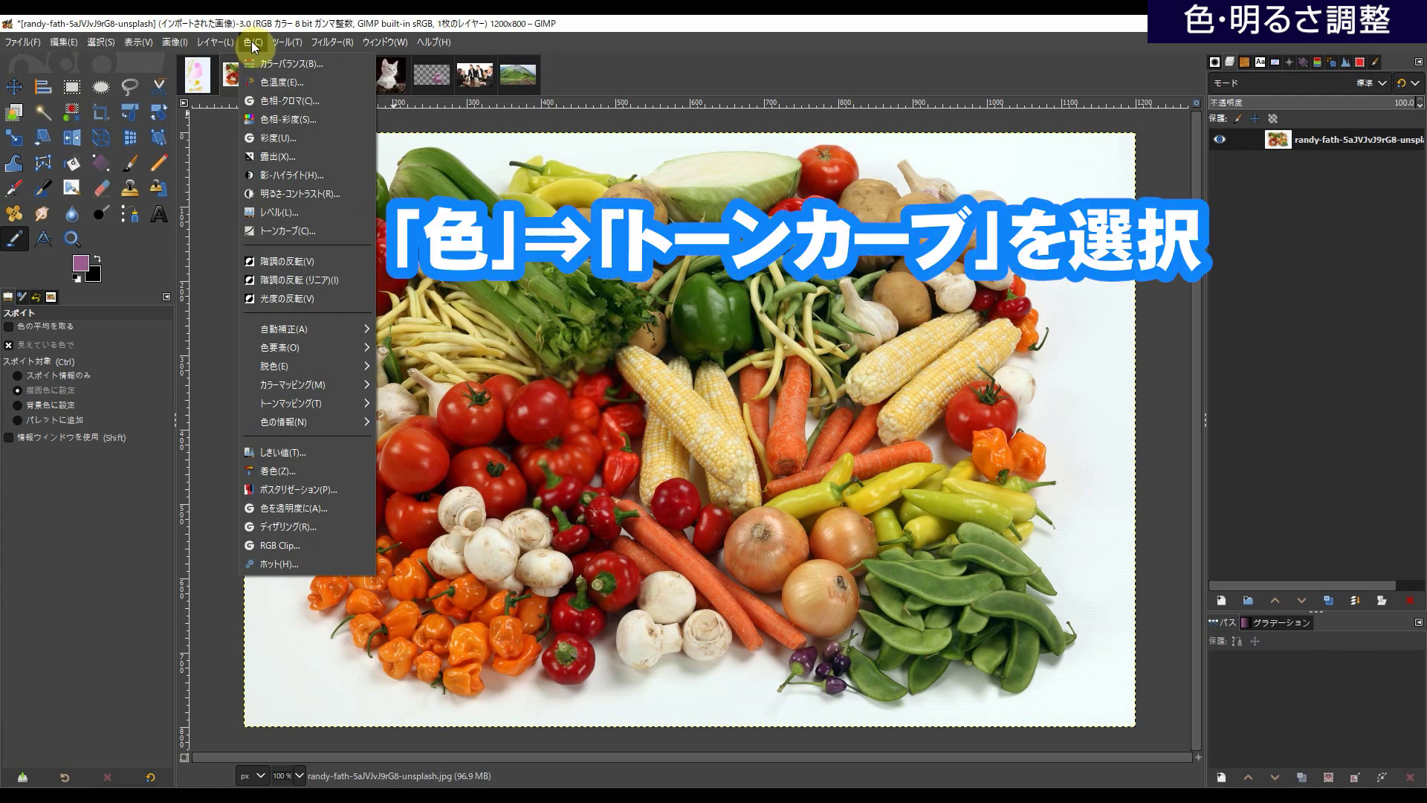
click(309, 232)
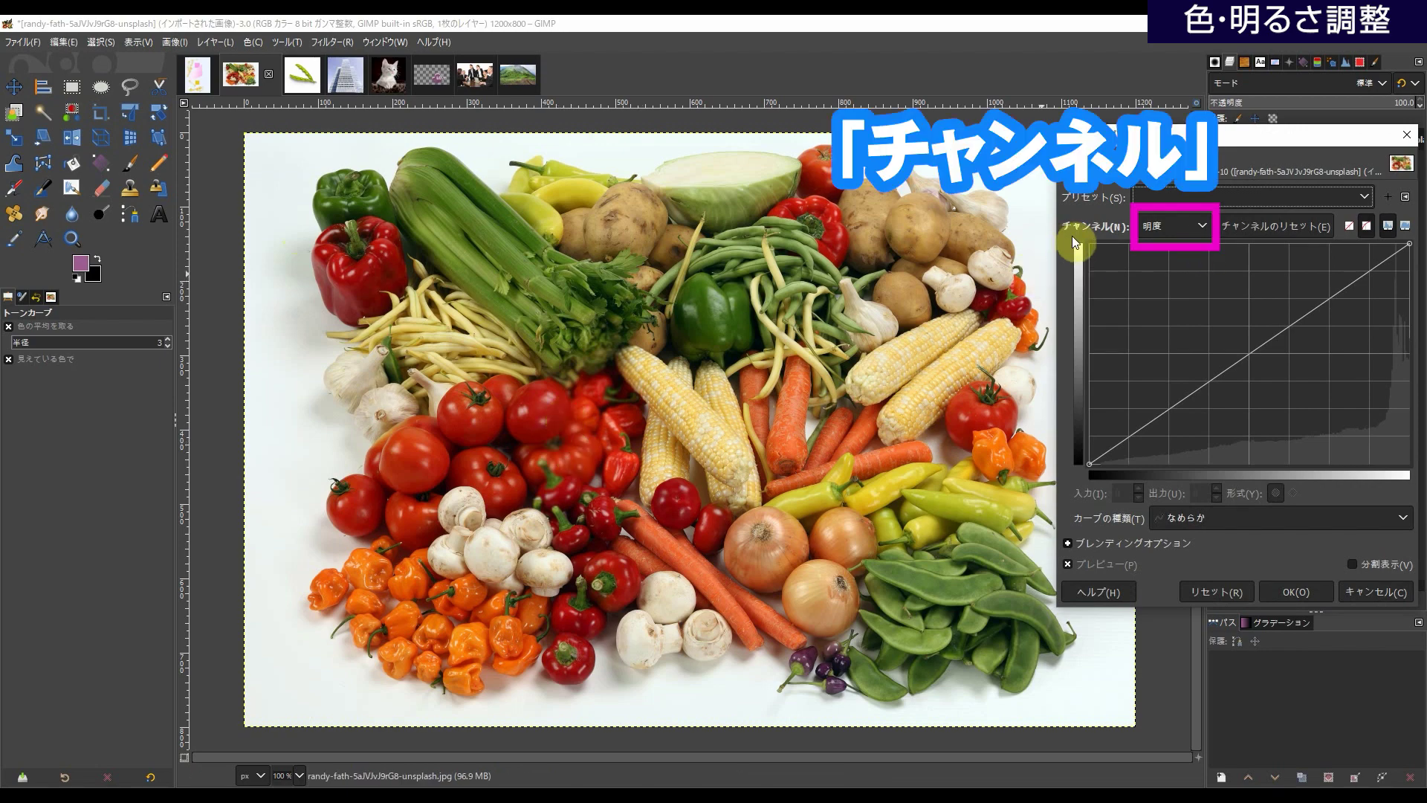
click(1204, 228)
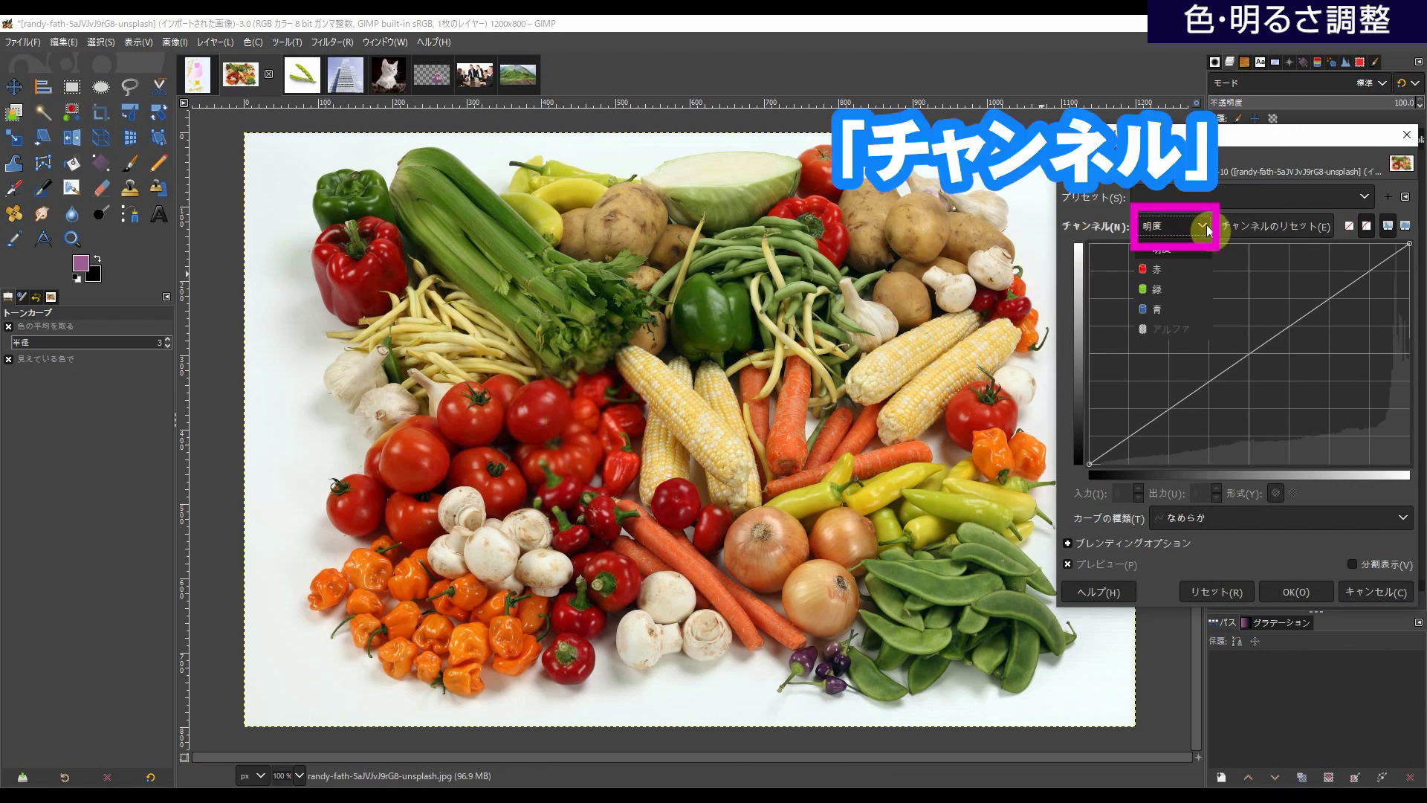
click(1157, 270)
click(541, 414)
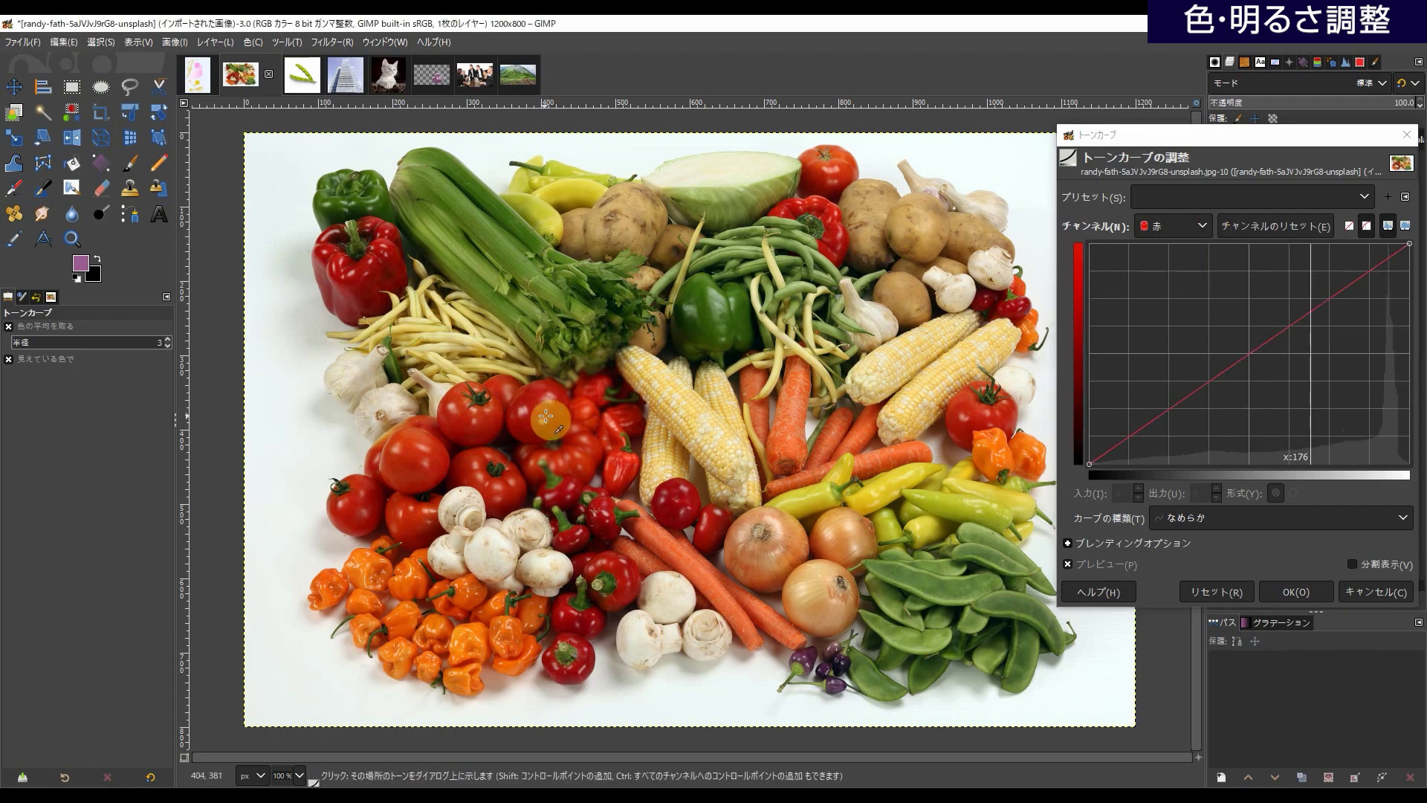
click(541, 413)
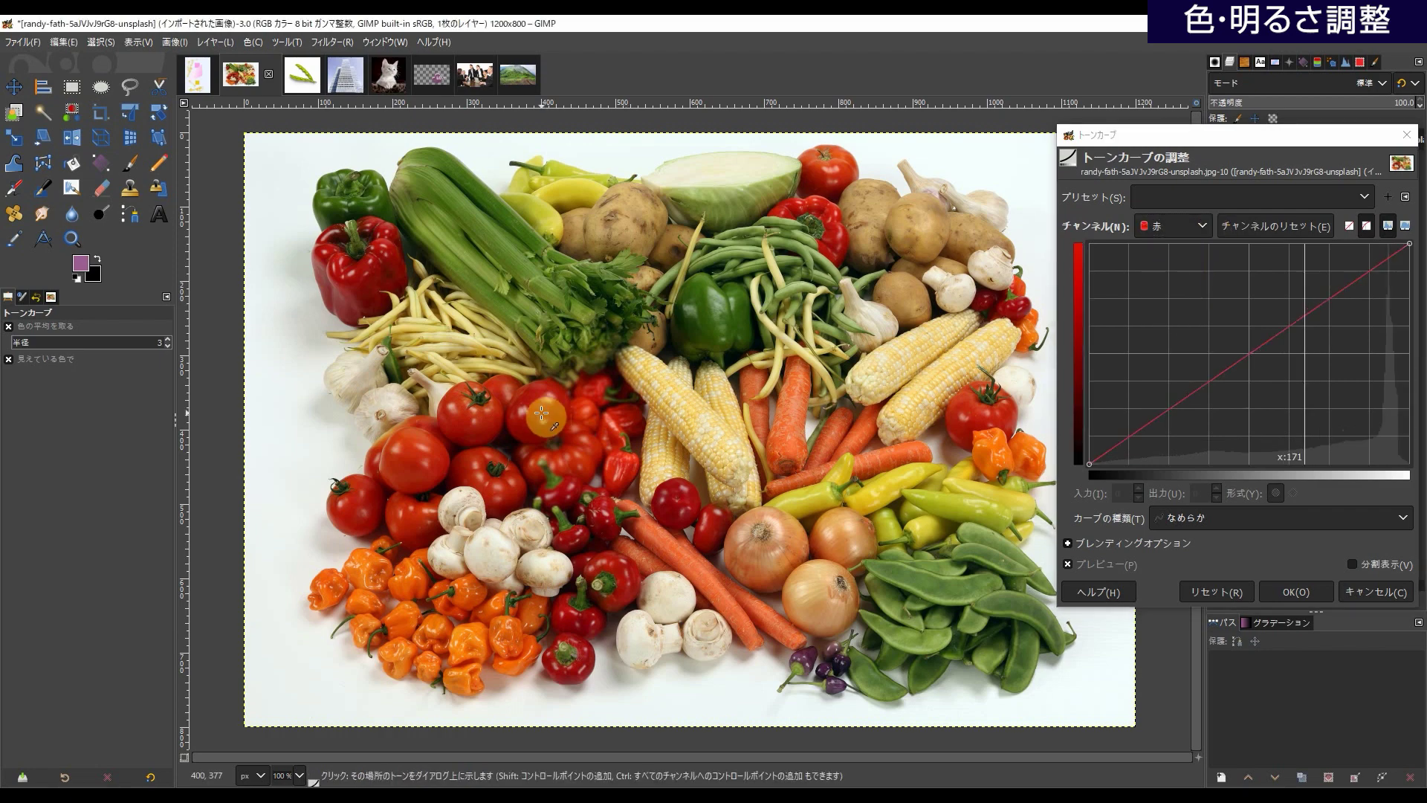
click(1304, 315)
drag(1304, 315, 1306, 284)
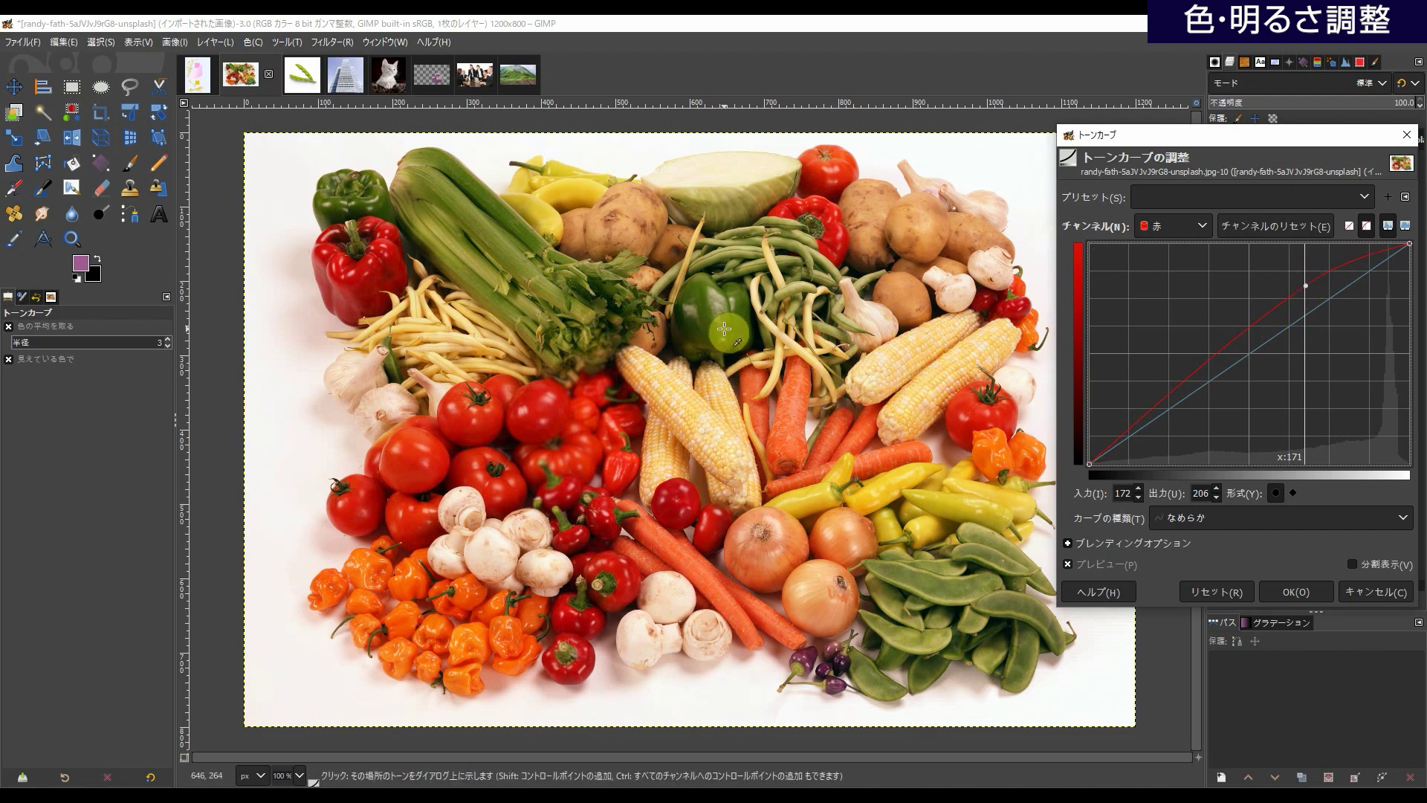
- Raise the green channel's curve at the green pepper's tone, mapping input 91 to output 121
click(1202, 226)
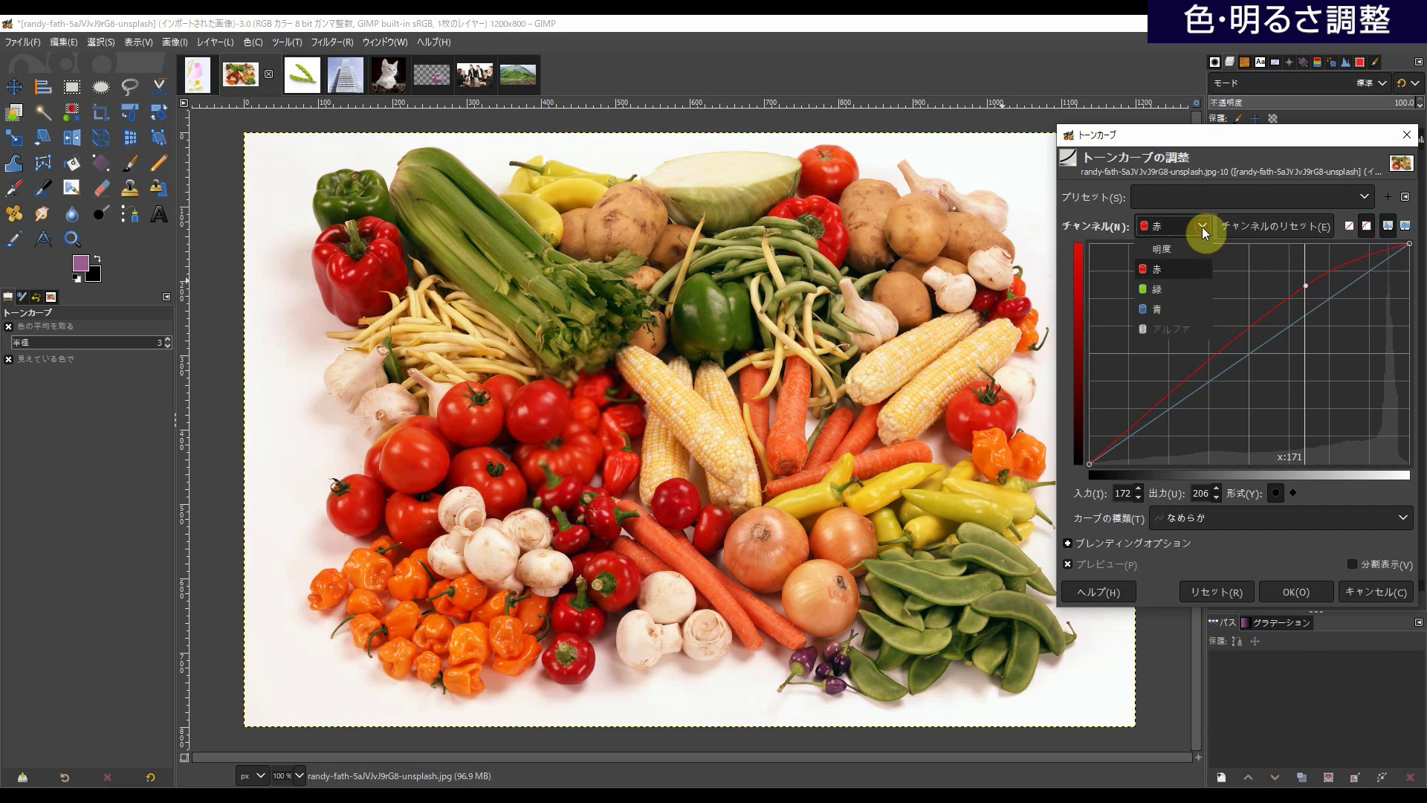
click(1150, 298)
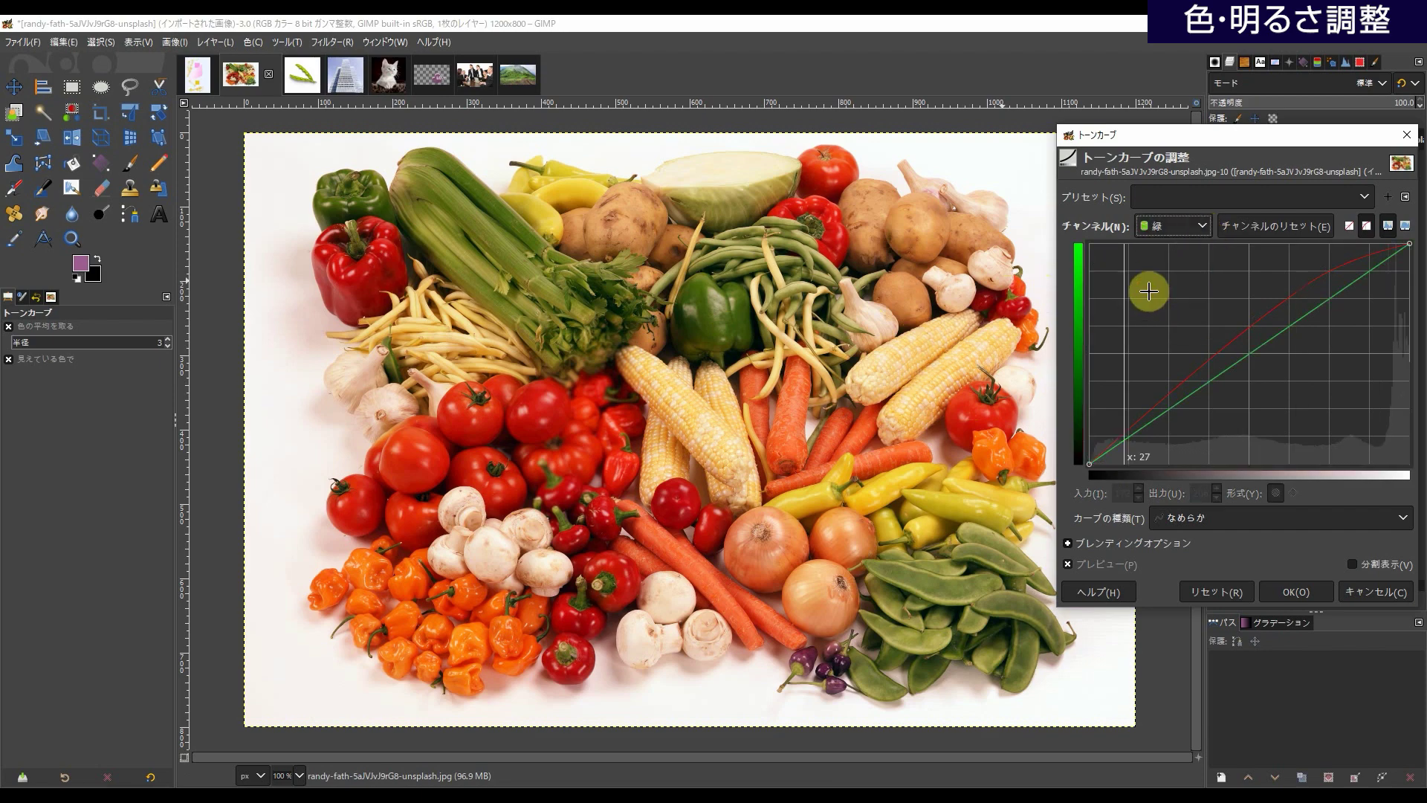
click(710, 322)
click(711, 322)
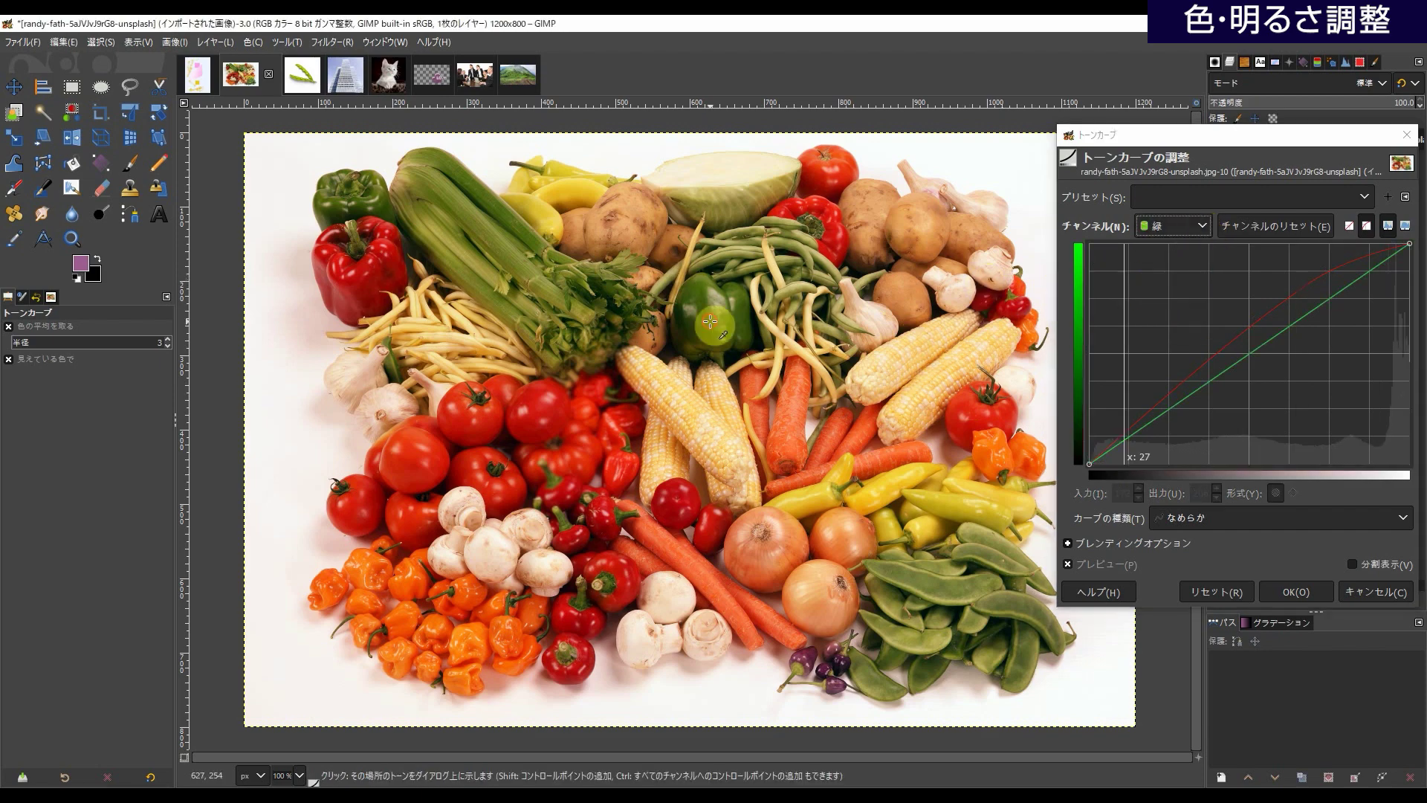
click(1201, 387)
drag(1201, 388, 1203, 360)
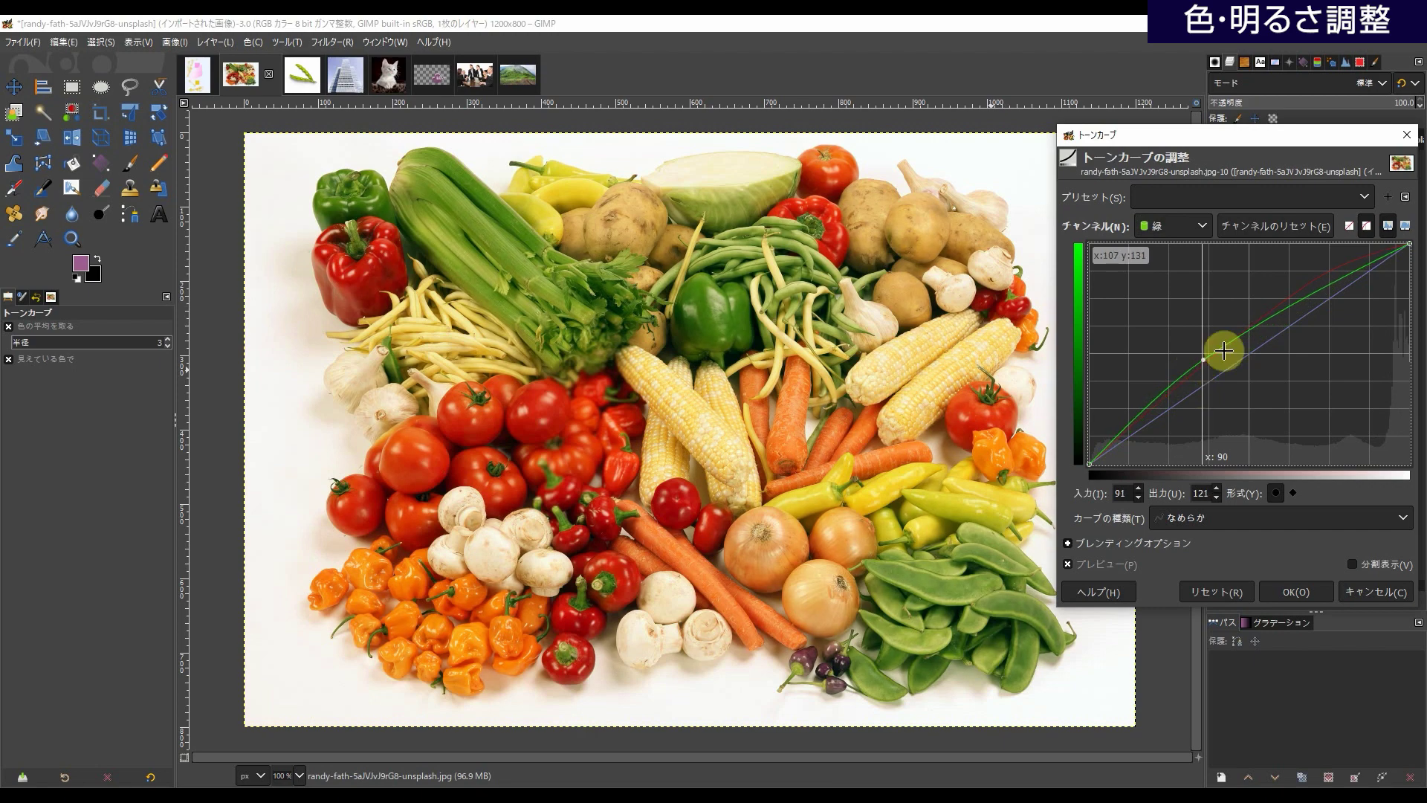
- Raise the blue channel's curve near its middle, mapping input 134 to output 164
click(1201, 226)
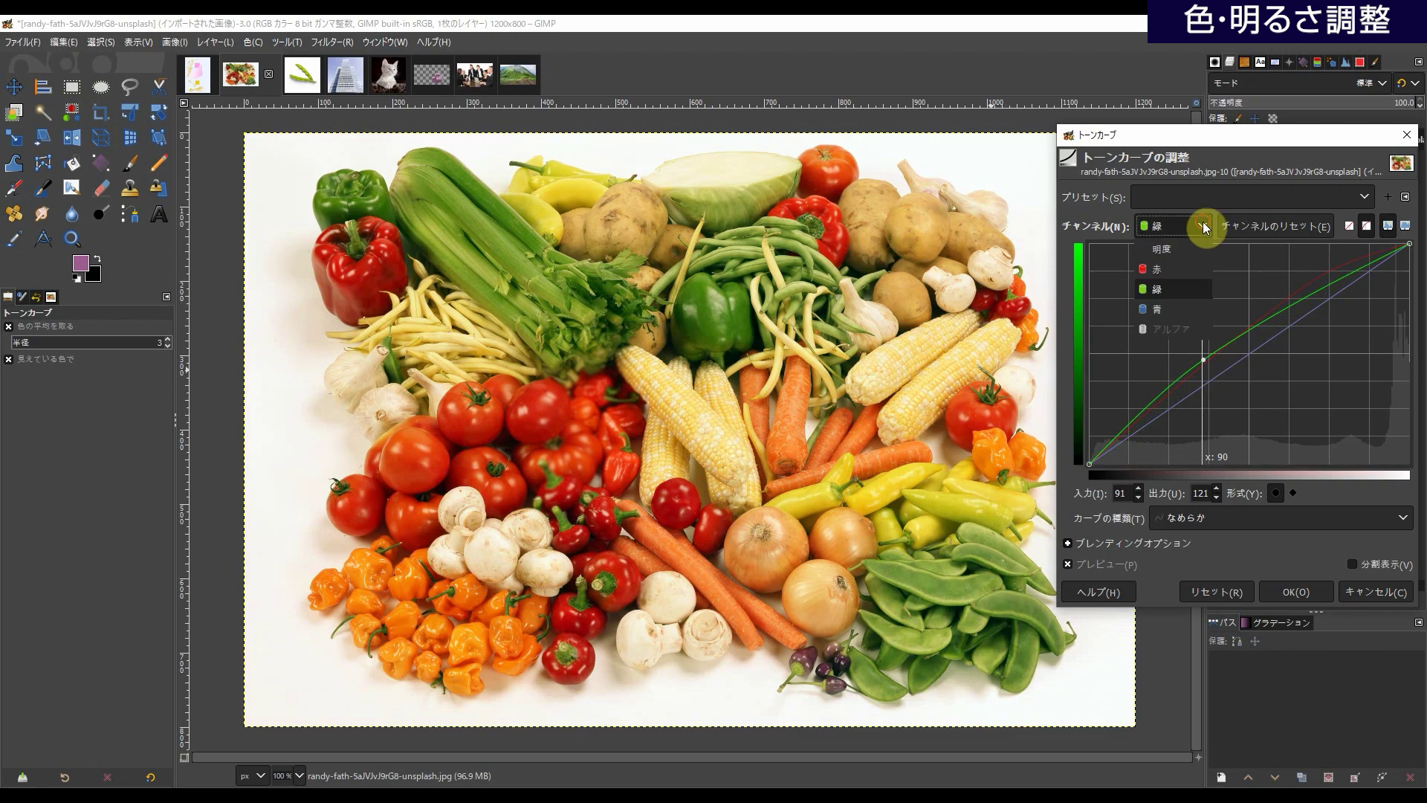
click(1161, 309)
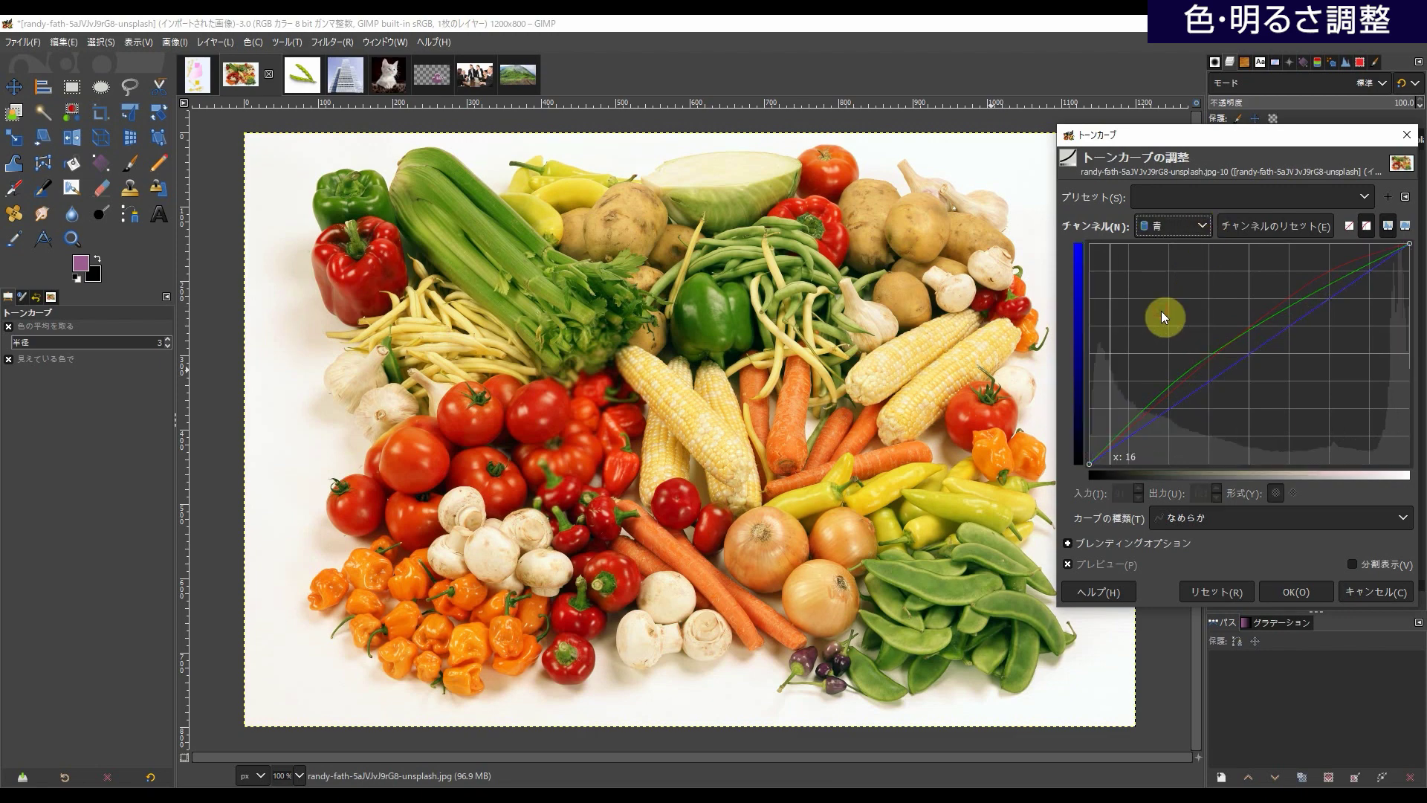
click(1250, 356)
drag(1250, 356, 1257, 322)
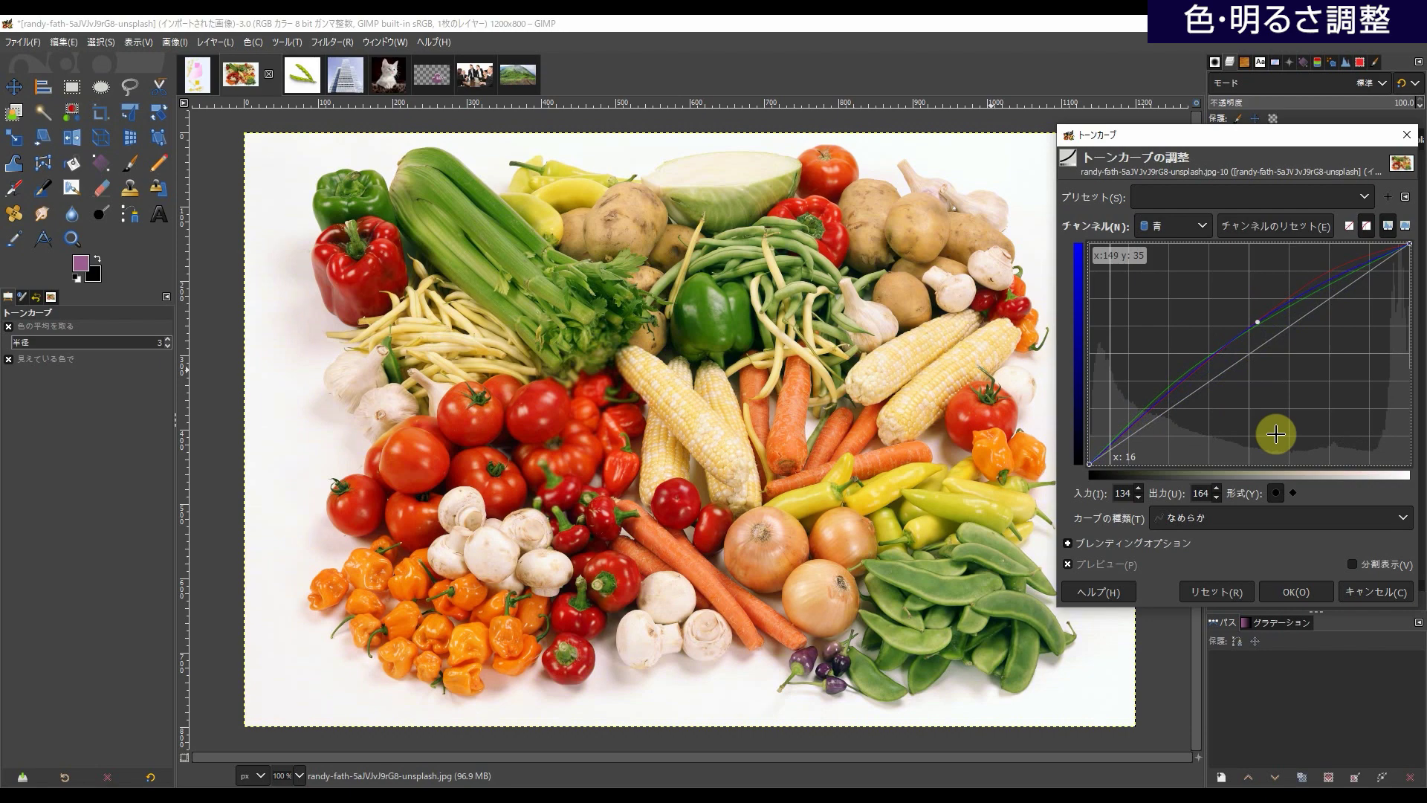
- Toggle the Curves preview to compare the vegetables photo before and after the adjustment
click(1070, 565)
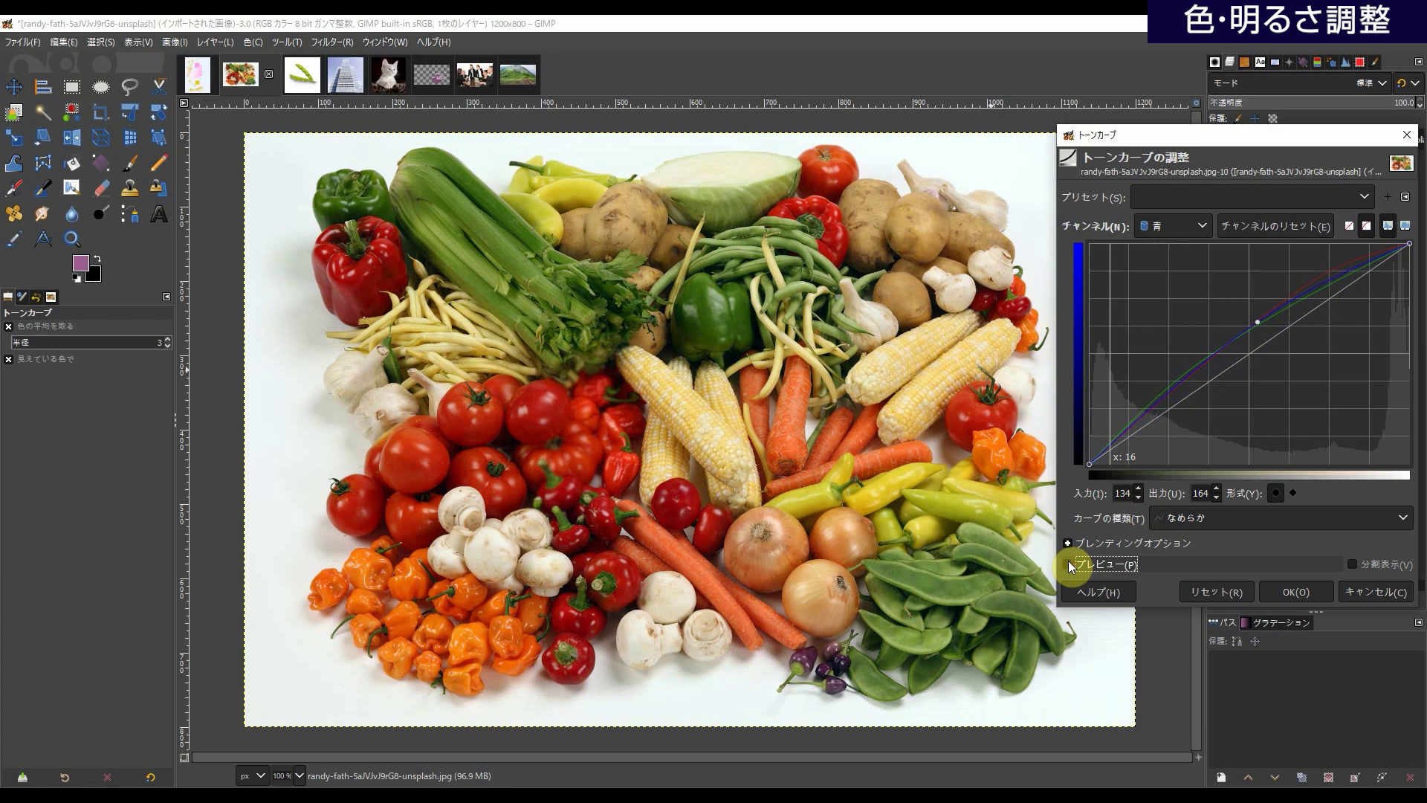
click(1070, 565)
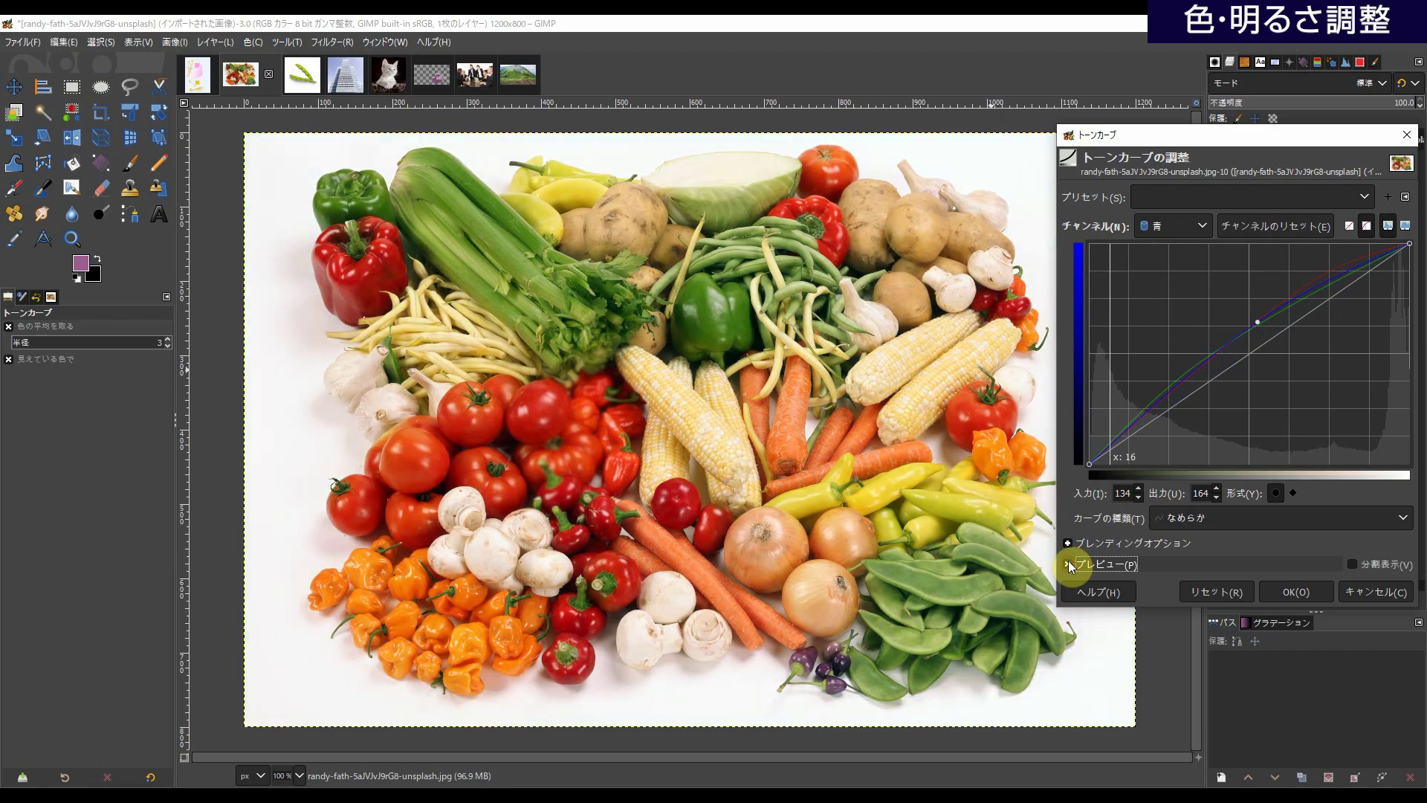
click(1069, 565)
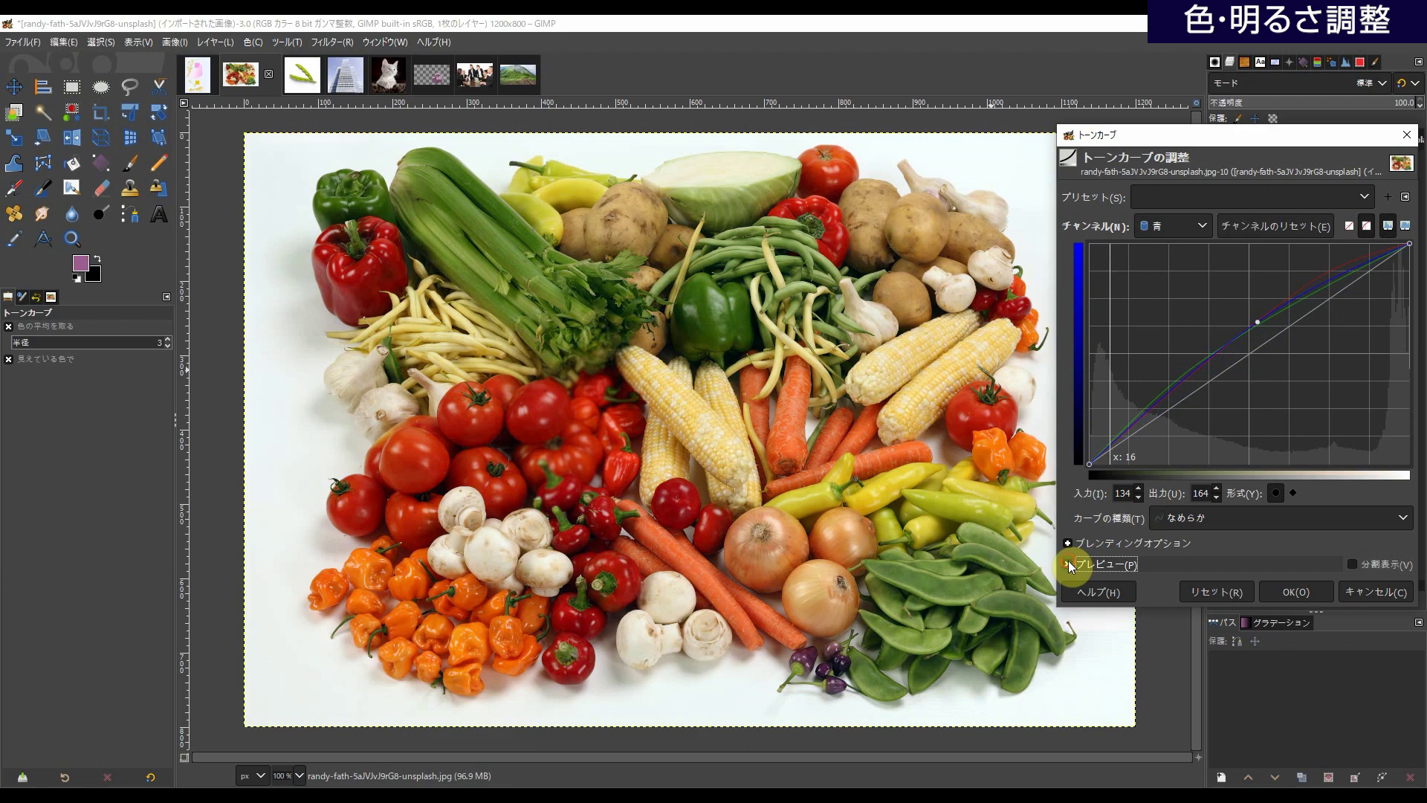
- Compare the vegetables photo again with and without the combined red, green and blue curve adjustments
click(1069, 565)
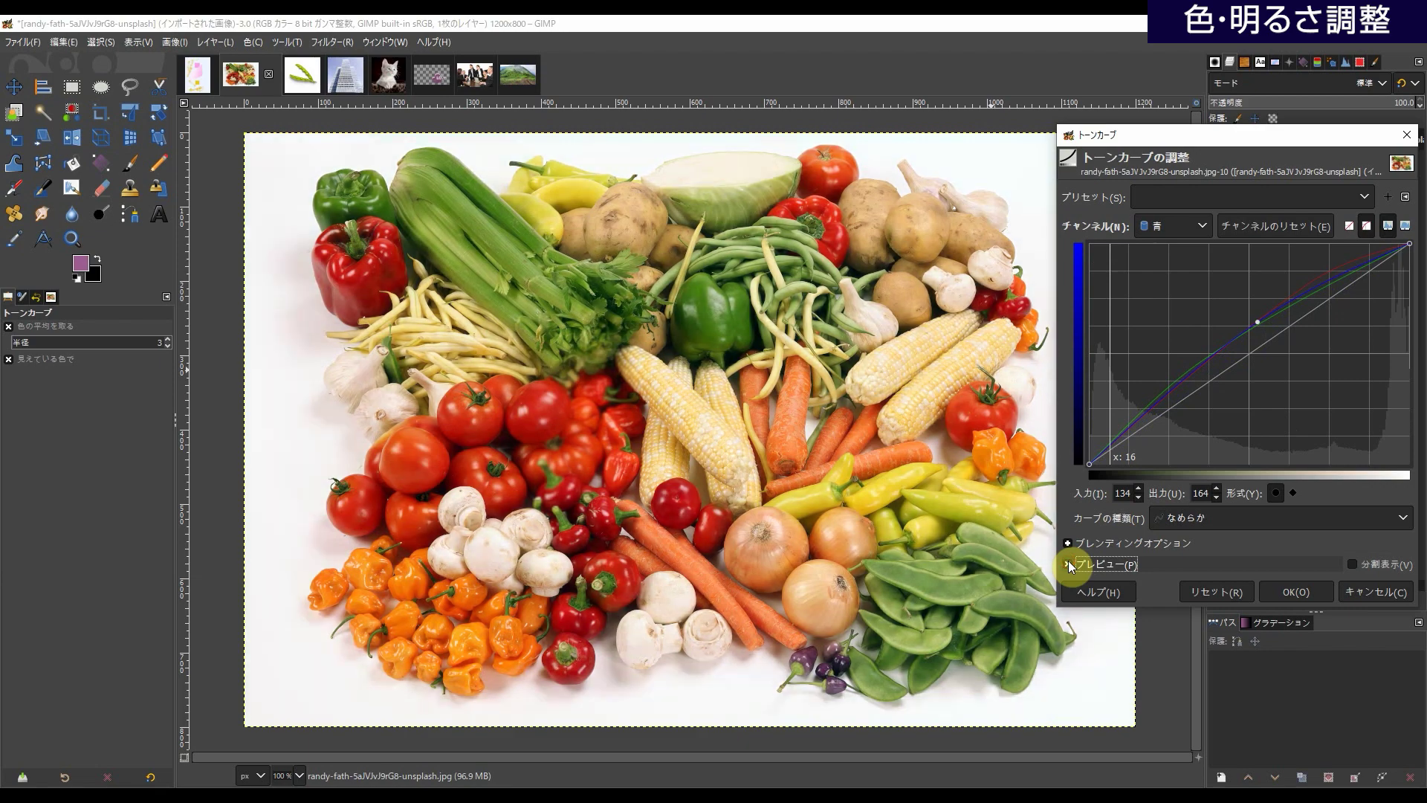
click(1069, 565)
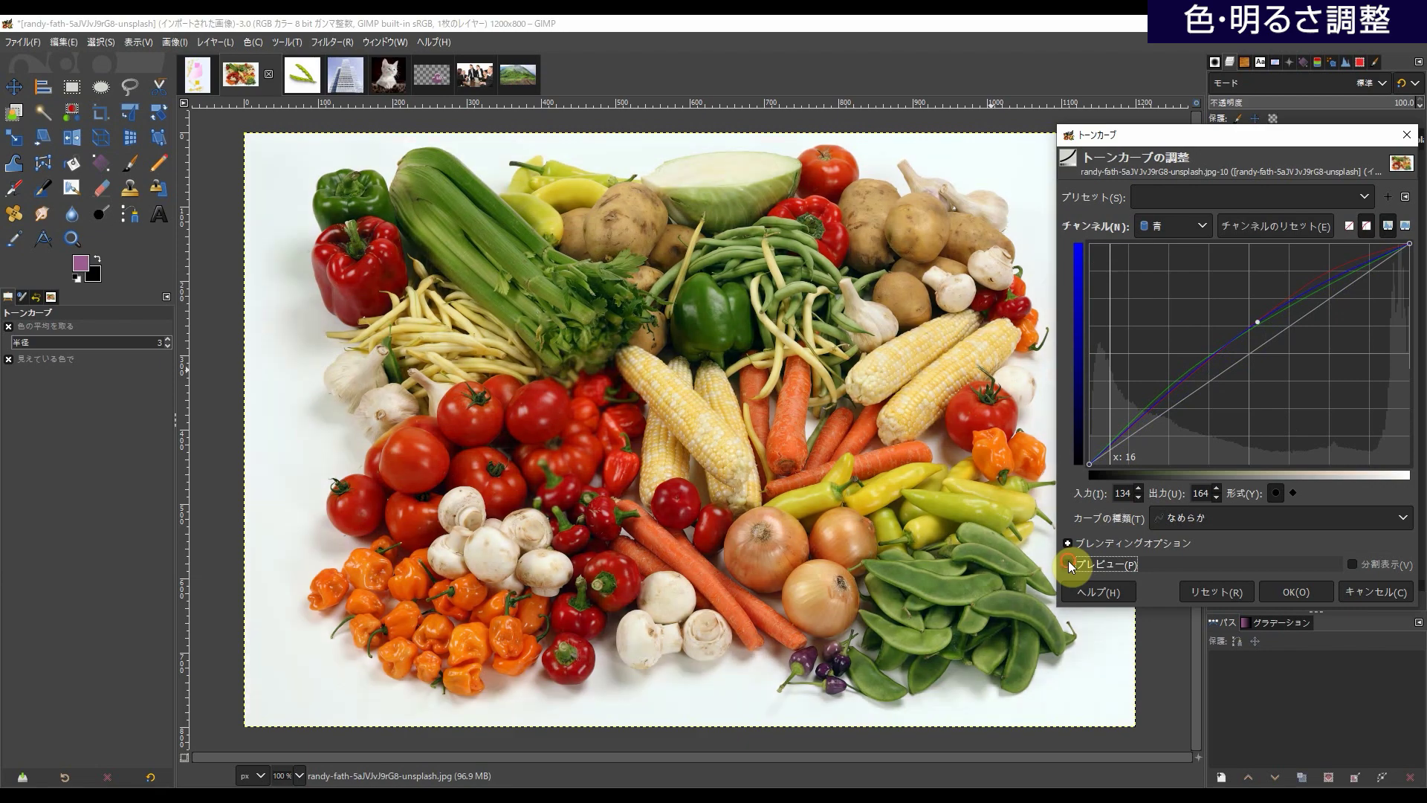
click(1070, 565)
click(1070, 565)
click(1070, 565)
click(1069, 565)
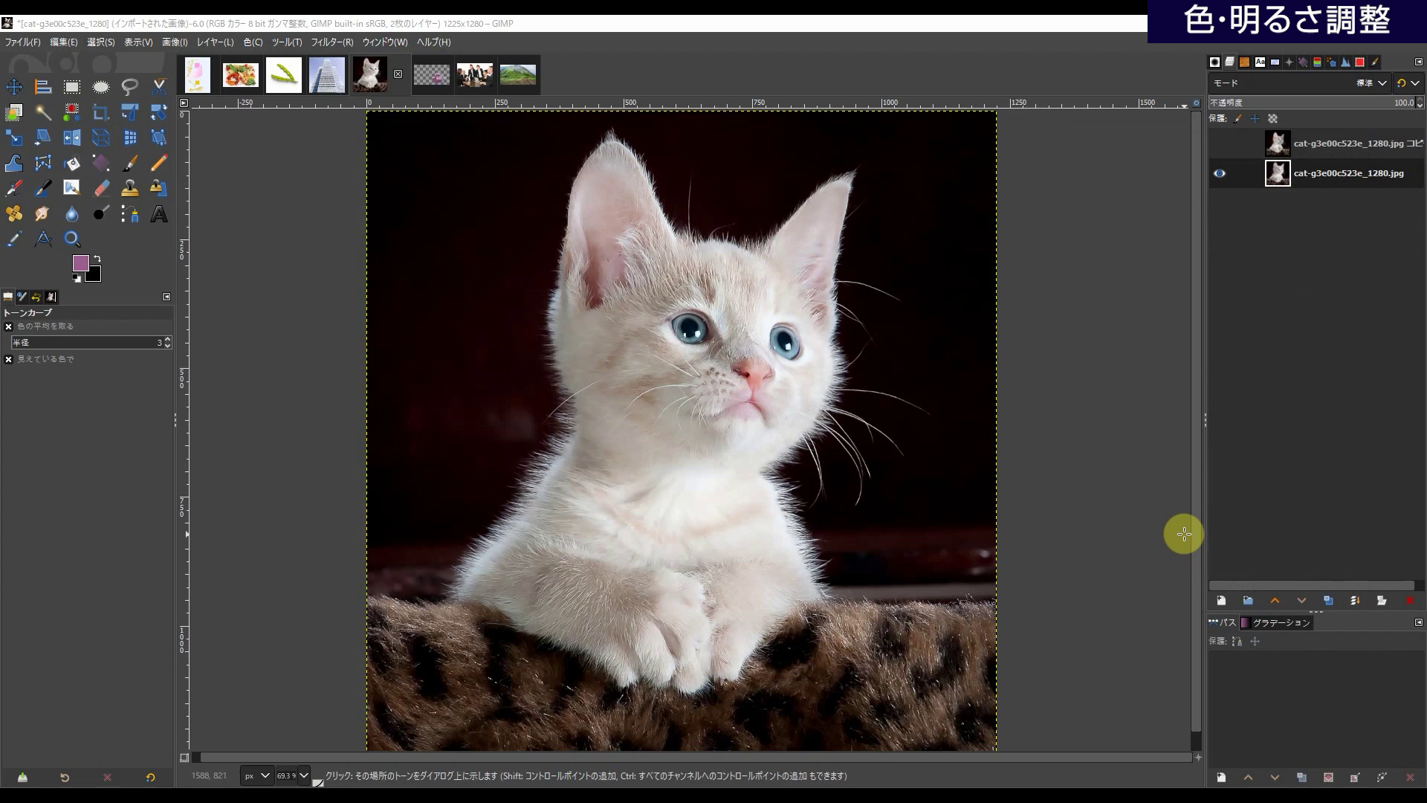
- Try Brightness-Contrast on the cat photo with brightness 39 and contrast 18, and cancel the adjustment
click(252, 43)
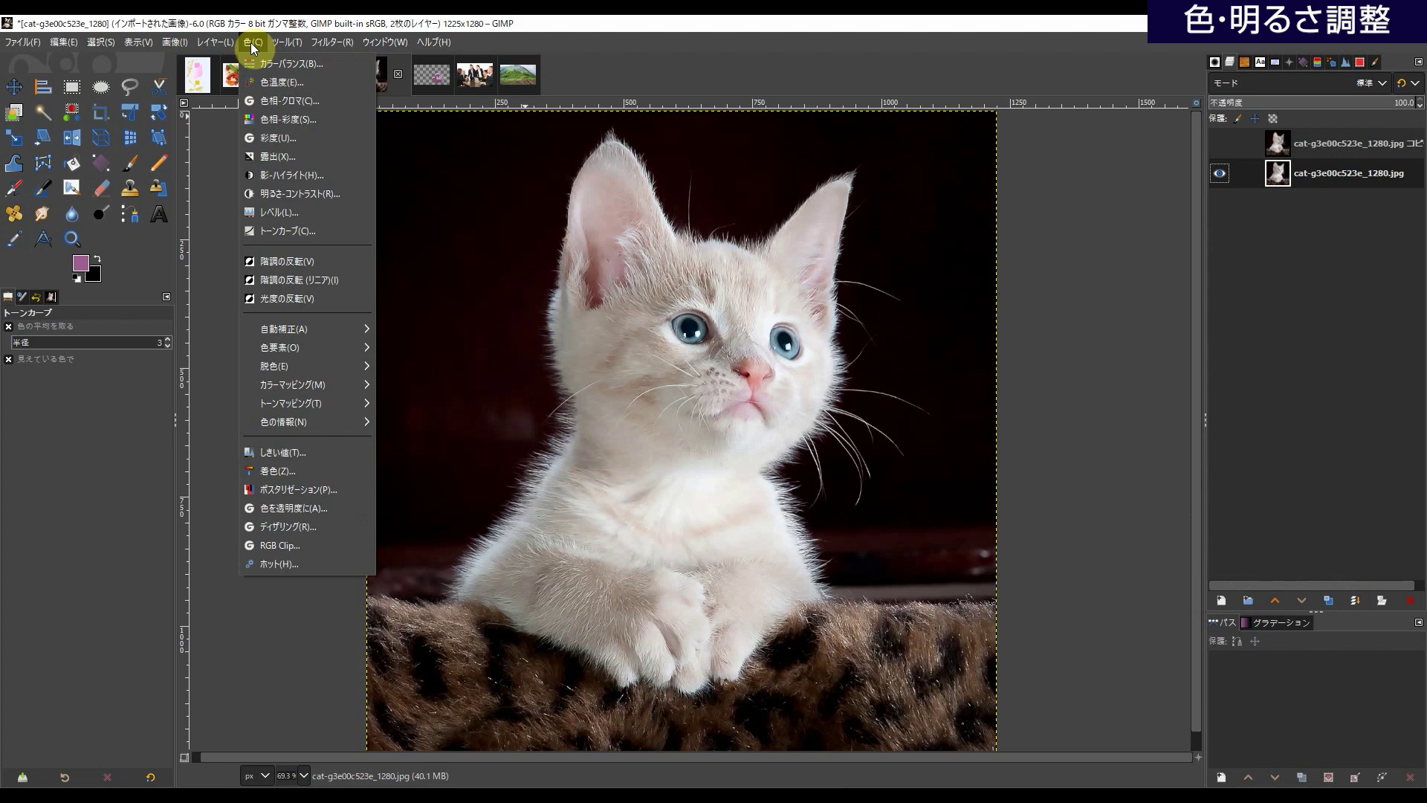
click(328, 194)
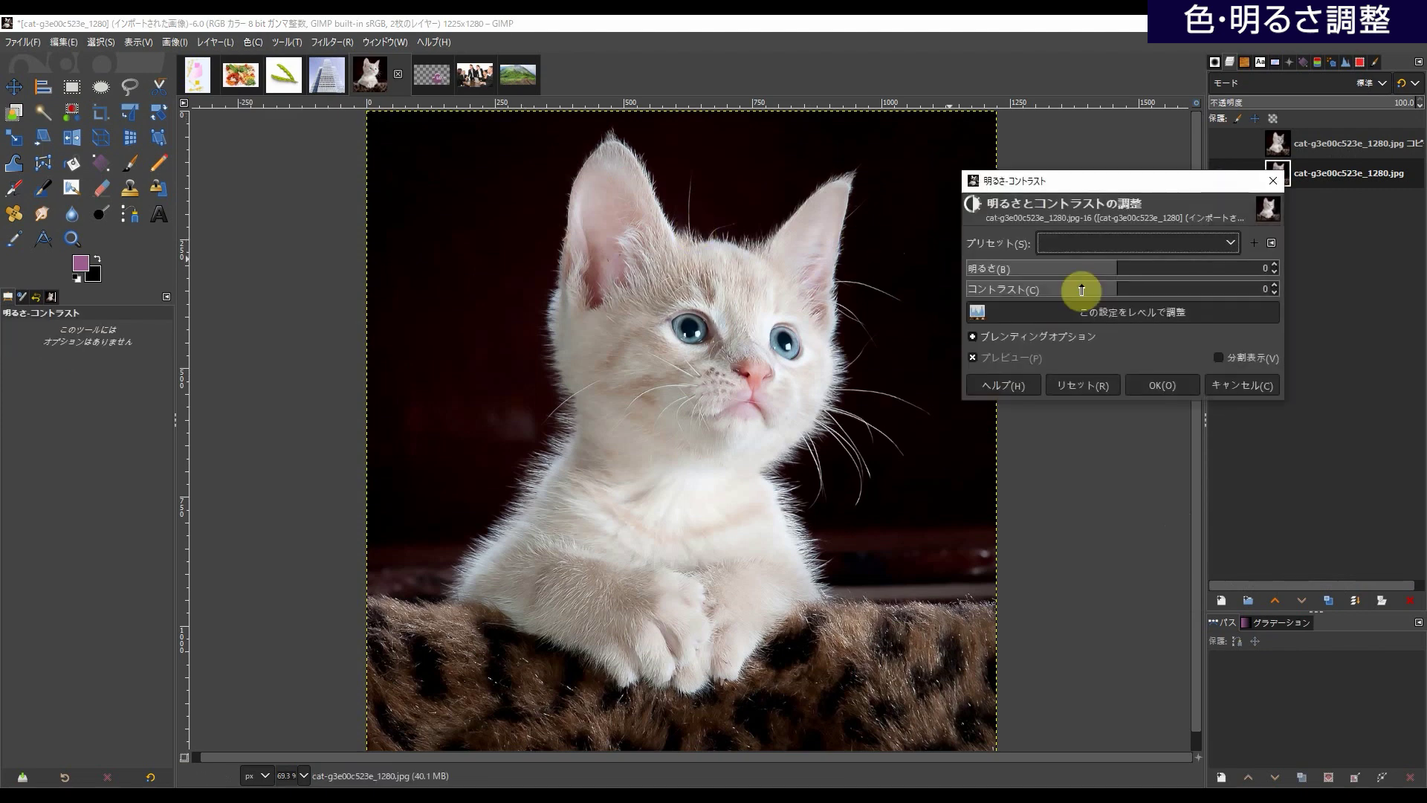
click(1115, 267)
drag(1114, 268, 1165, 268)
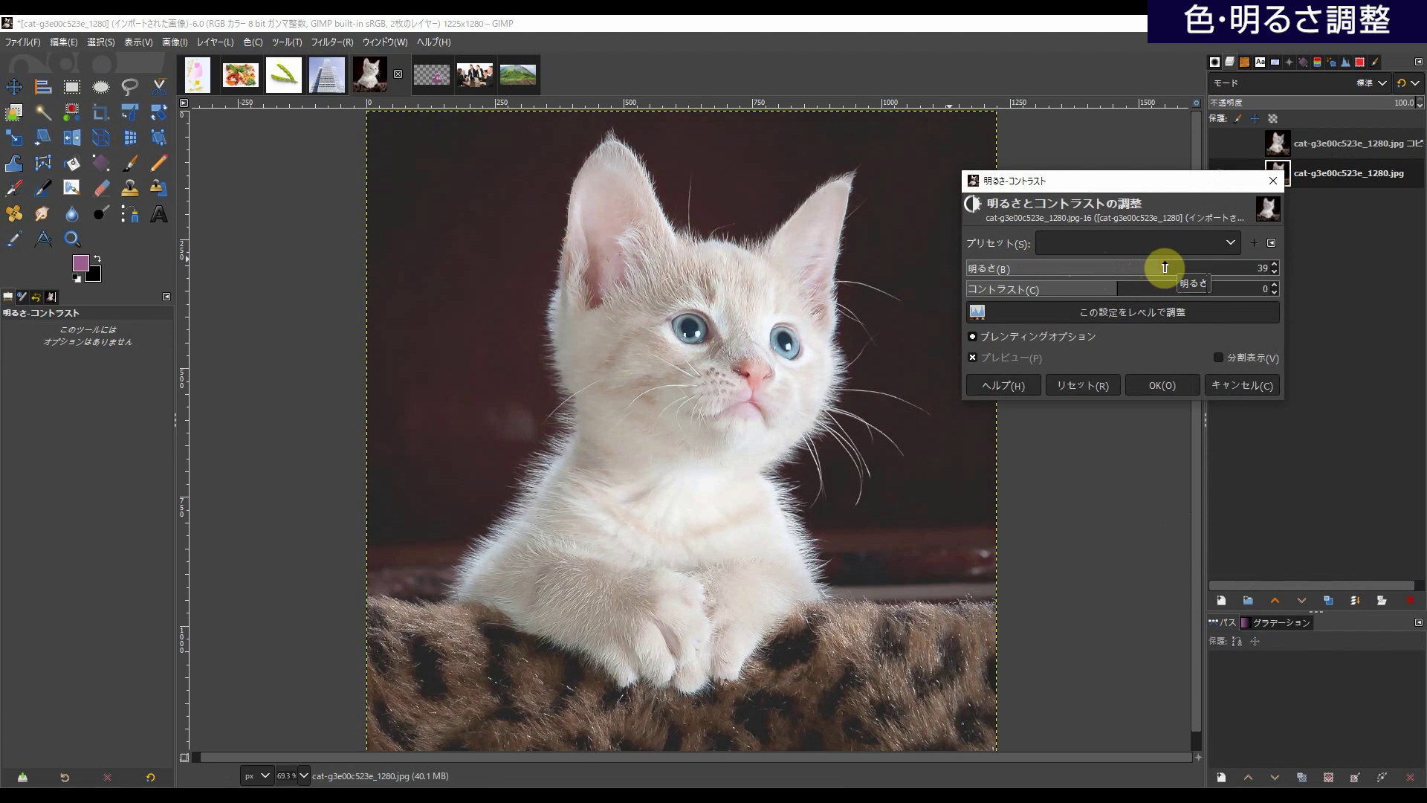
click(1127, 289)
drag(1126, 290, 1139, 290)
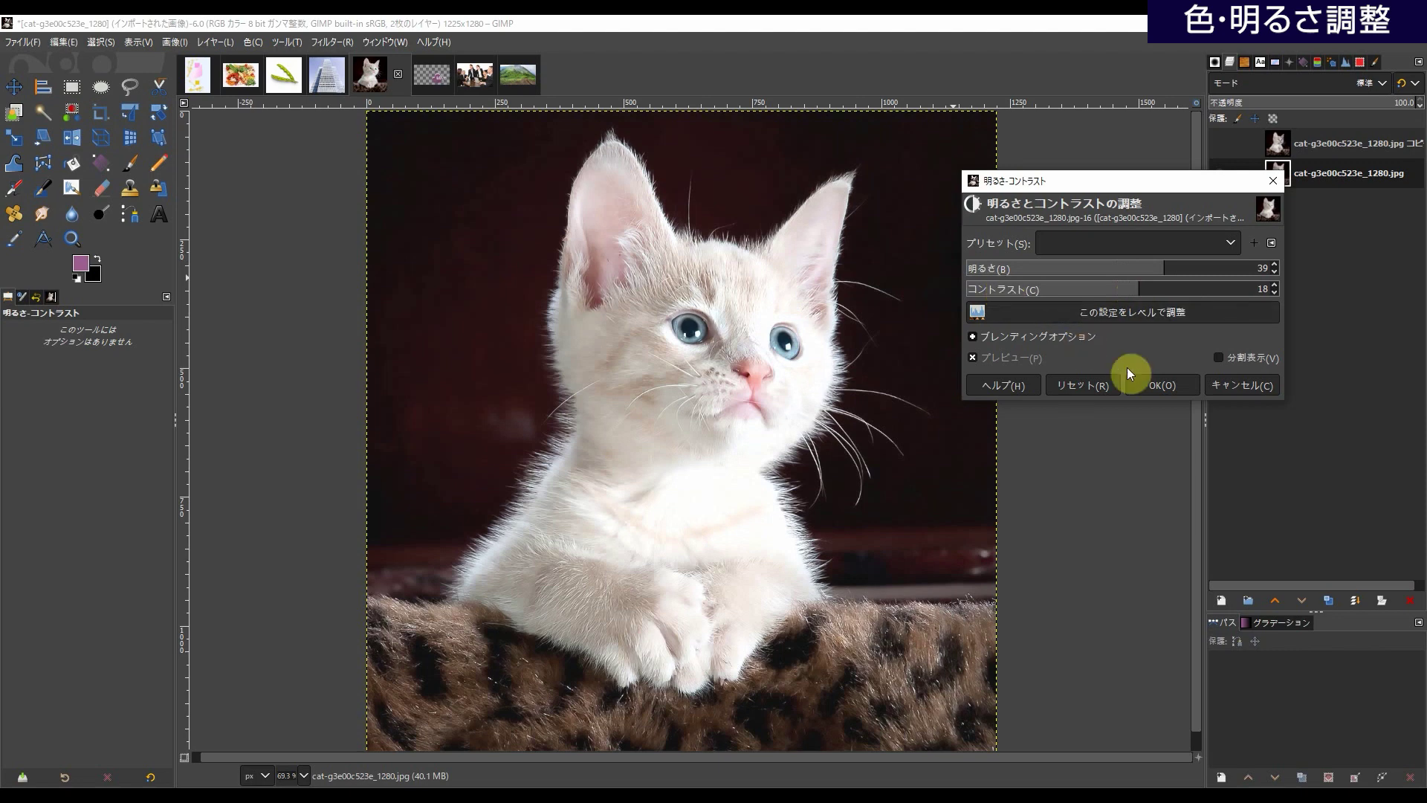
click(1235, 385)
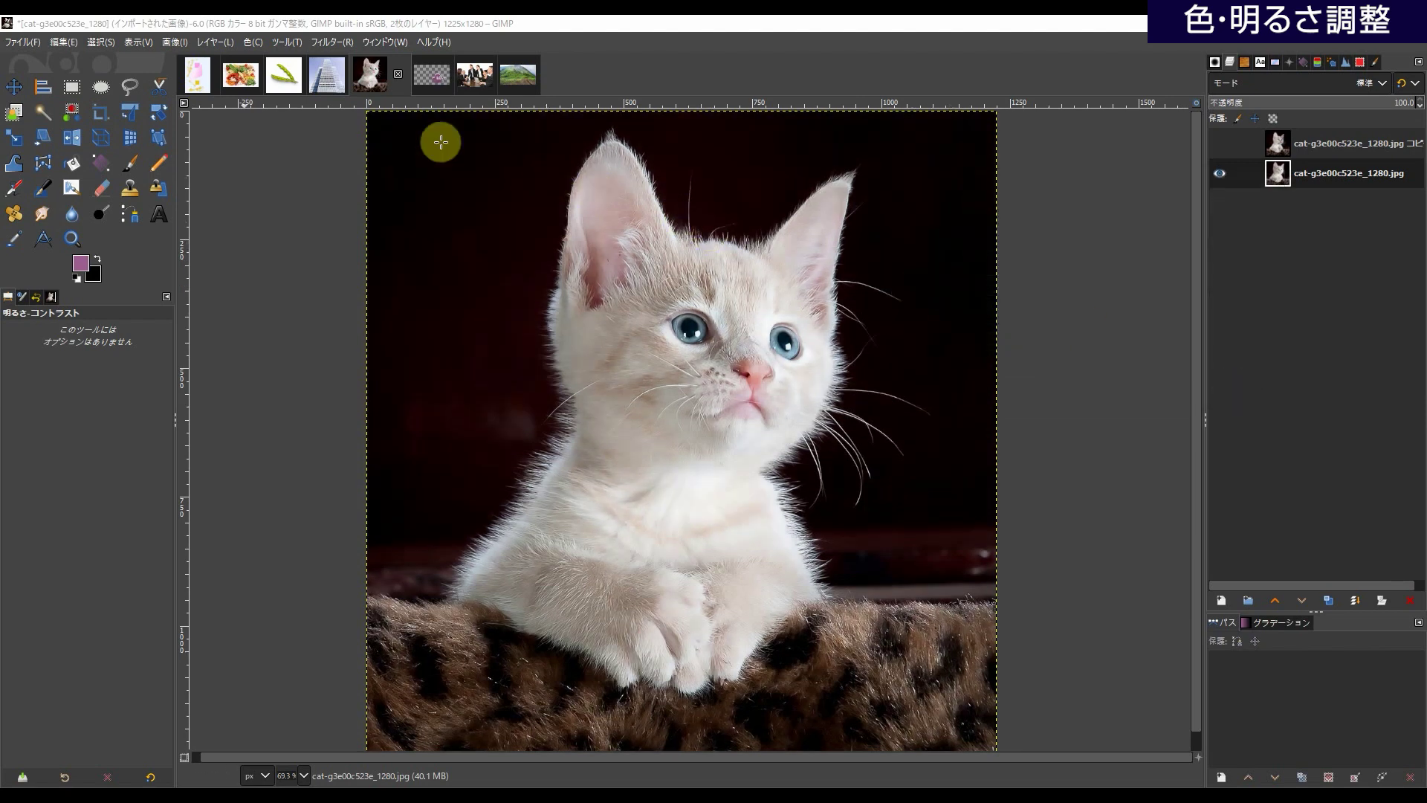
- Open Curves on the cat photo, sample the fur's tone, and anchor the value curve there at input 172, output 170
click(250, 42)
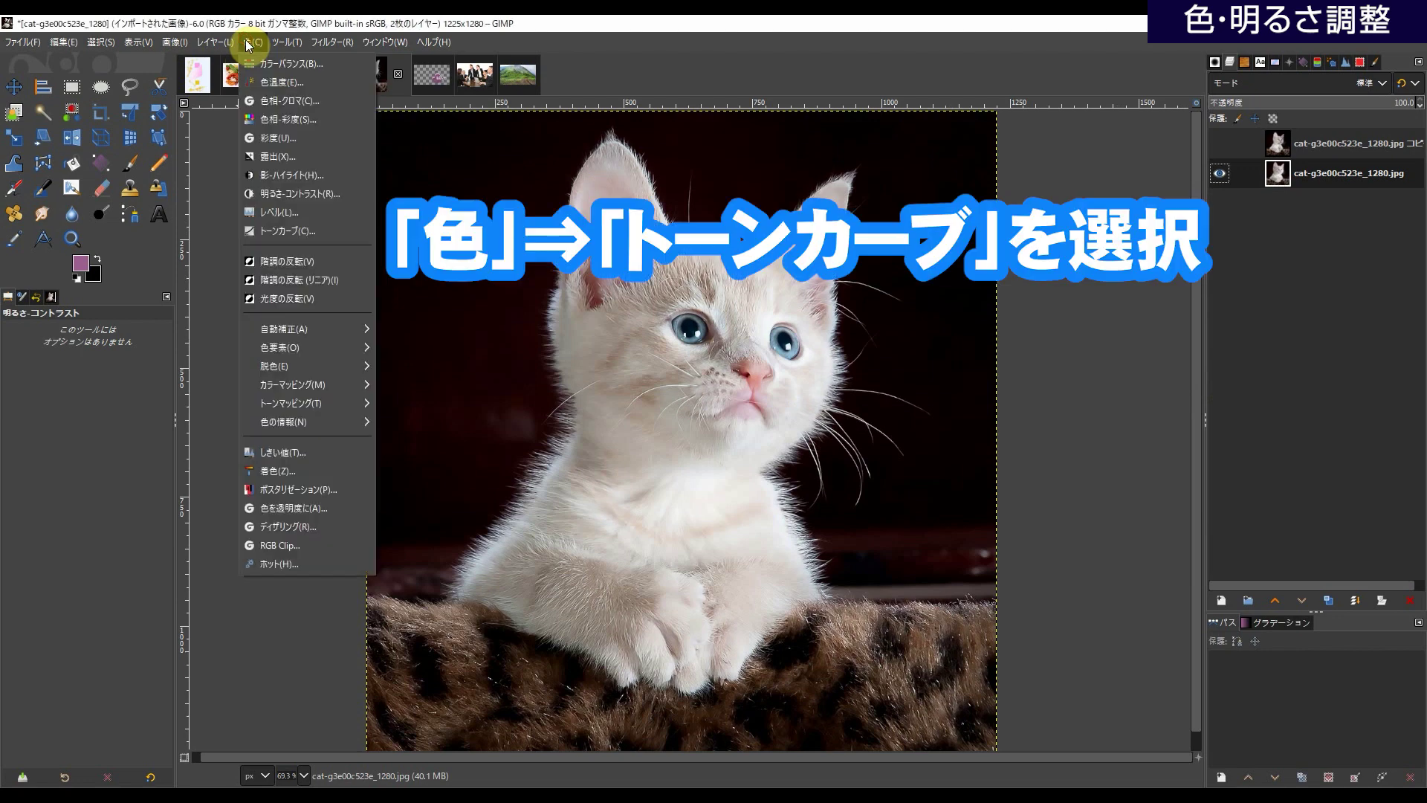
click(305, 233)
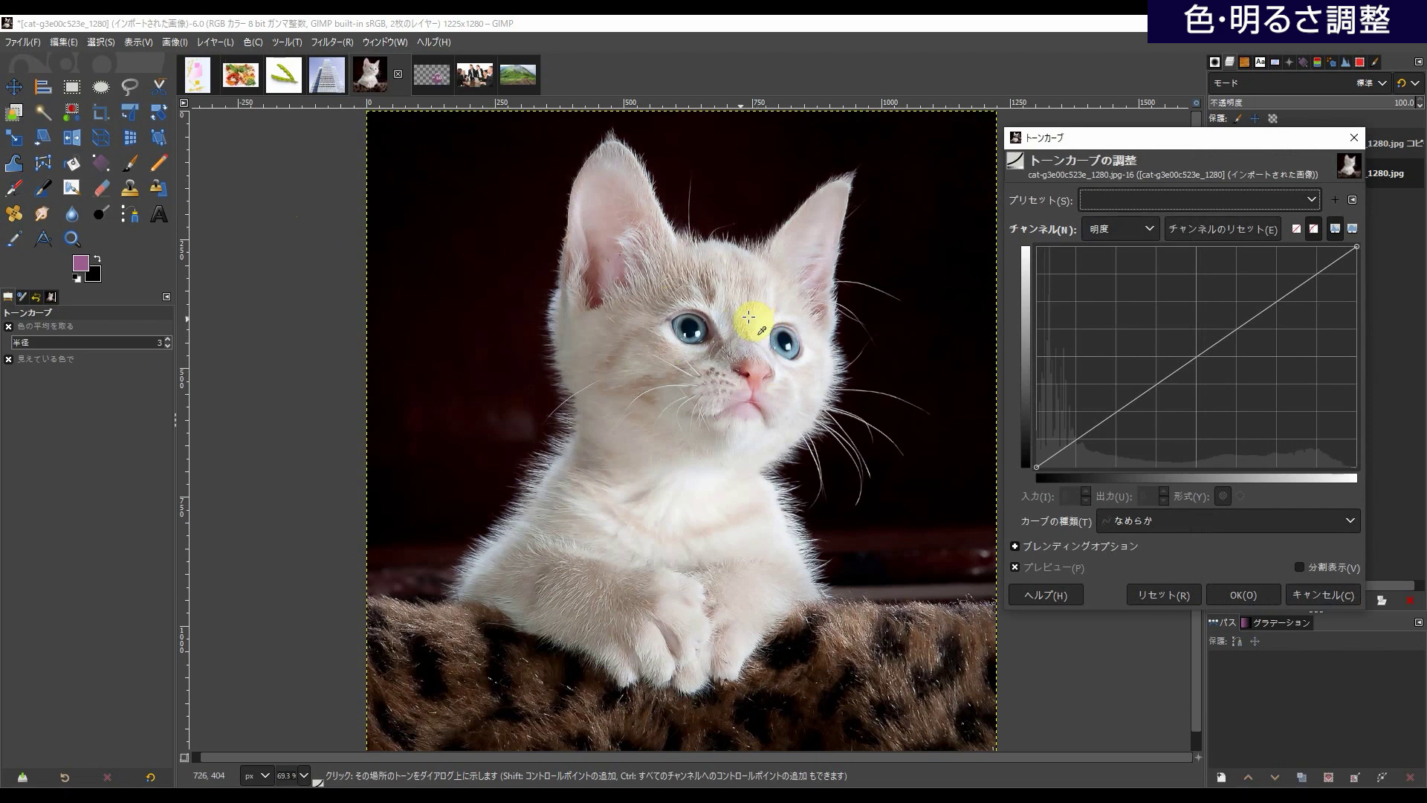
click(647, 347)
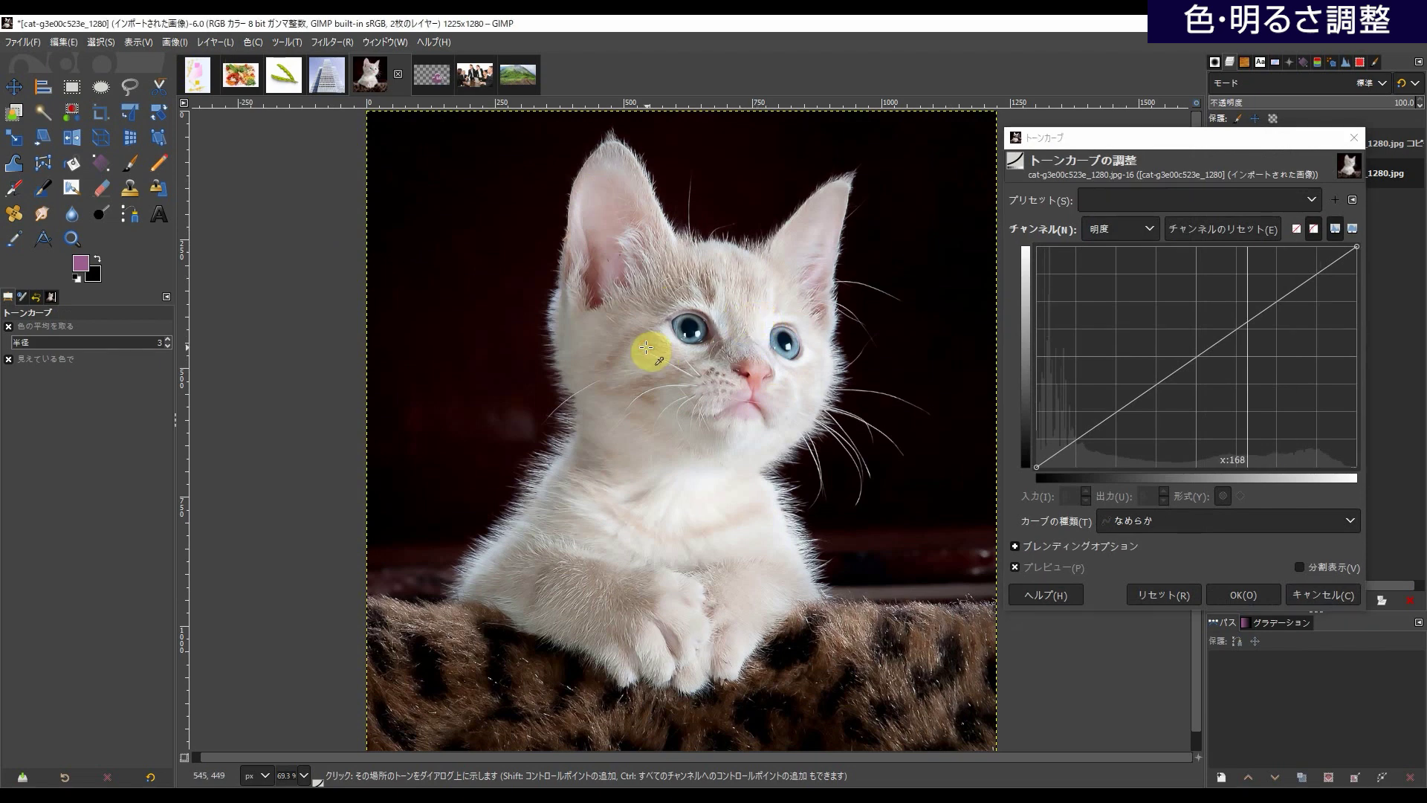
click(656, 343)
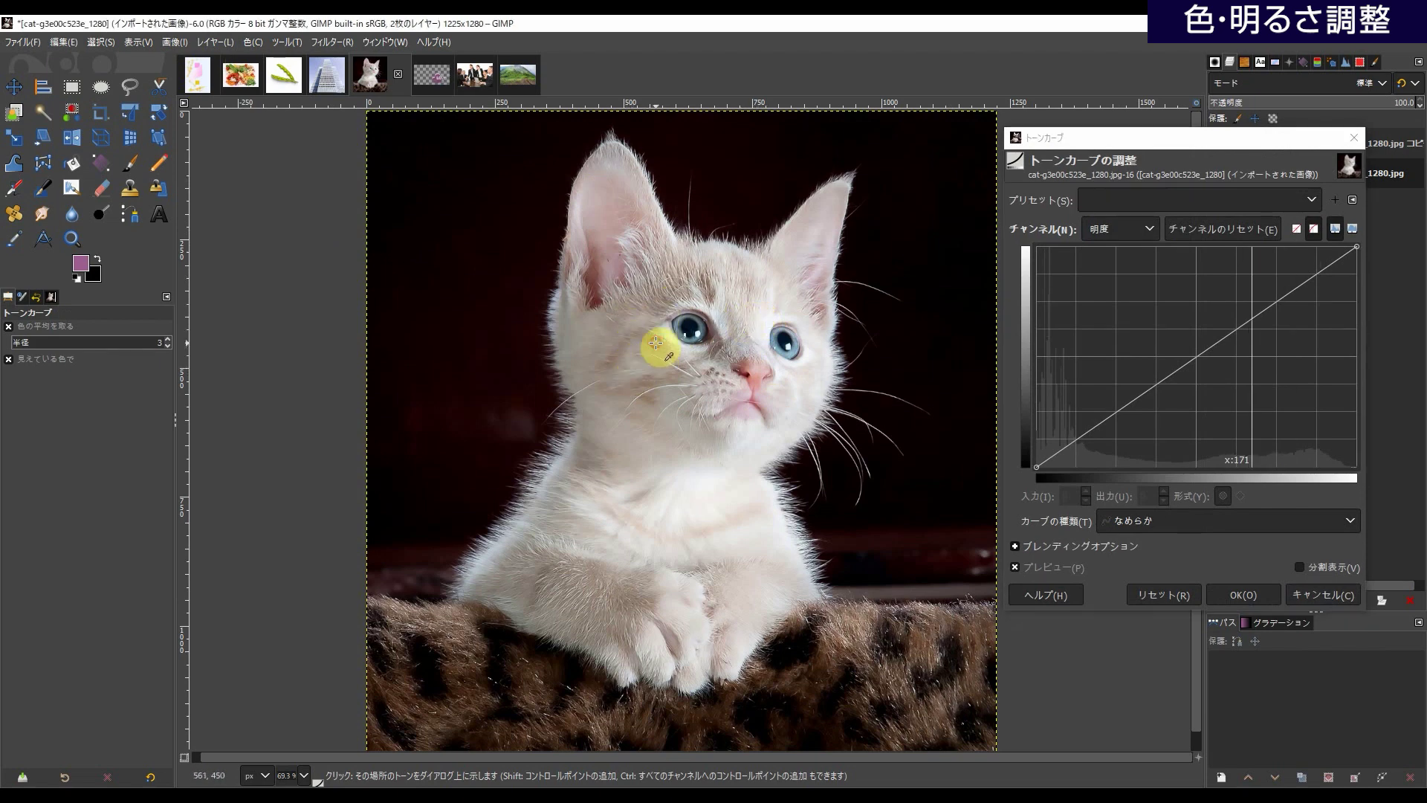
click(1254, 319)
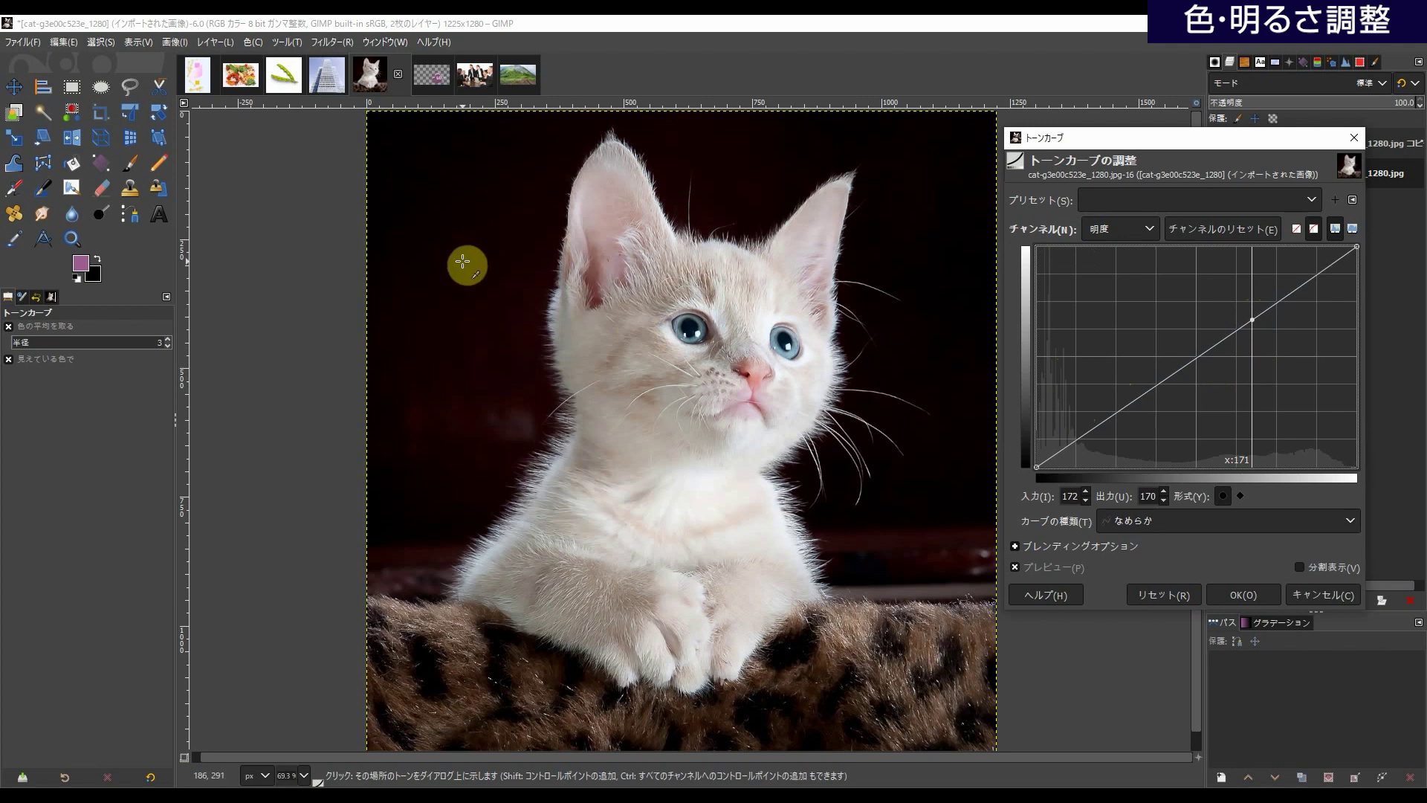
- Sample the dark background, raise the value curve's shadows by mapping input 50 to output 92, and apply the curve after comparing the preview
click(464, 319)
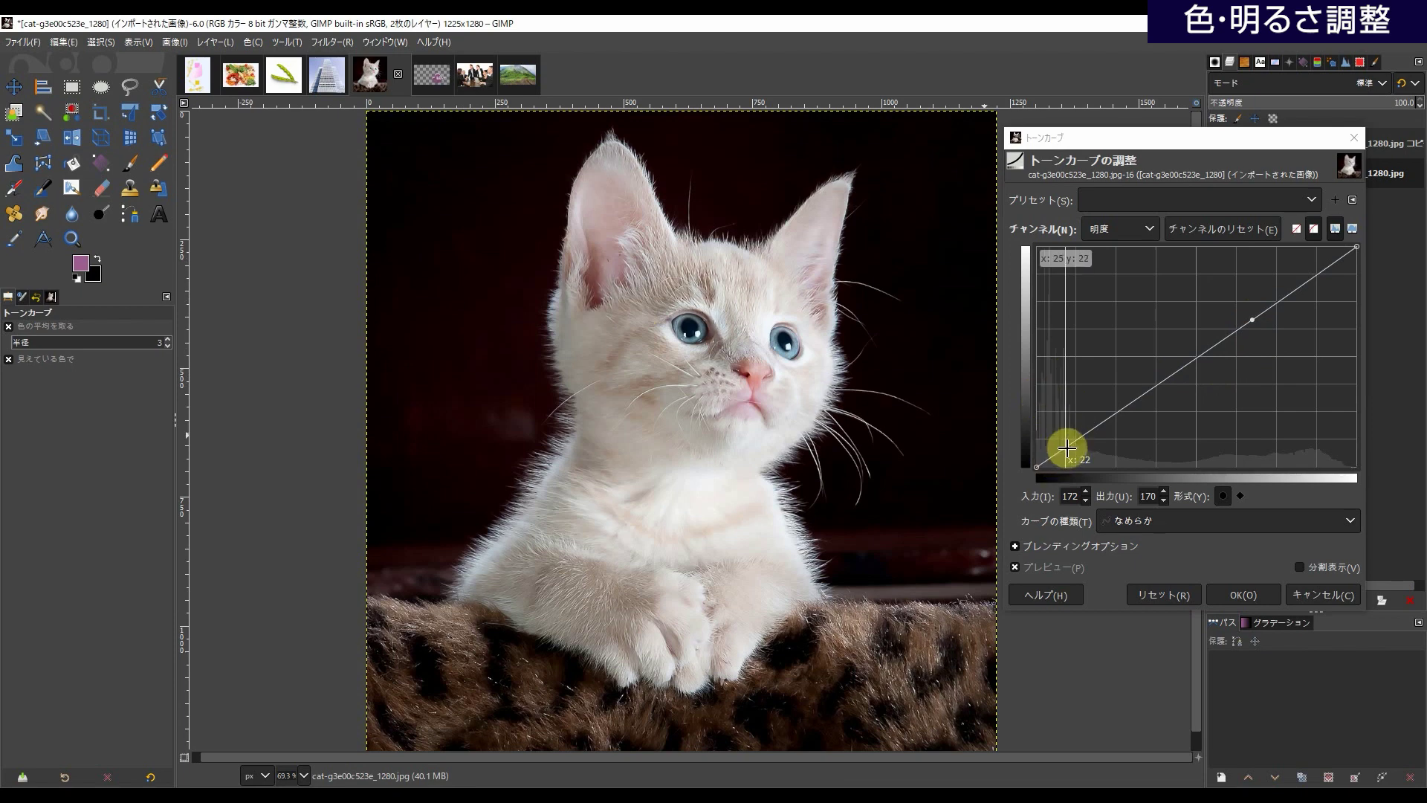
drag(1066, 448, 1099, 387)
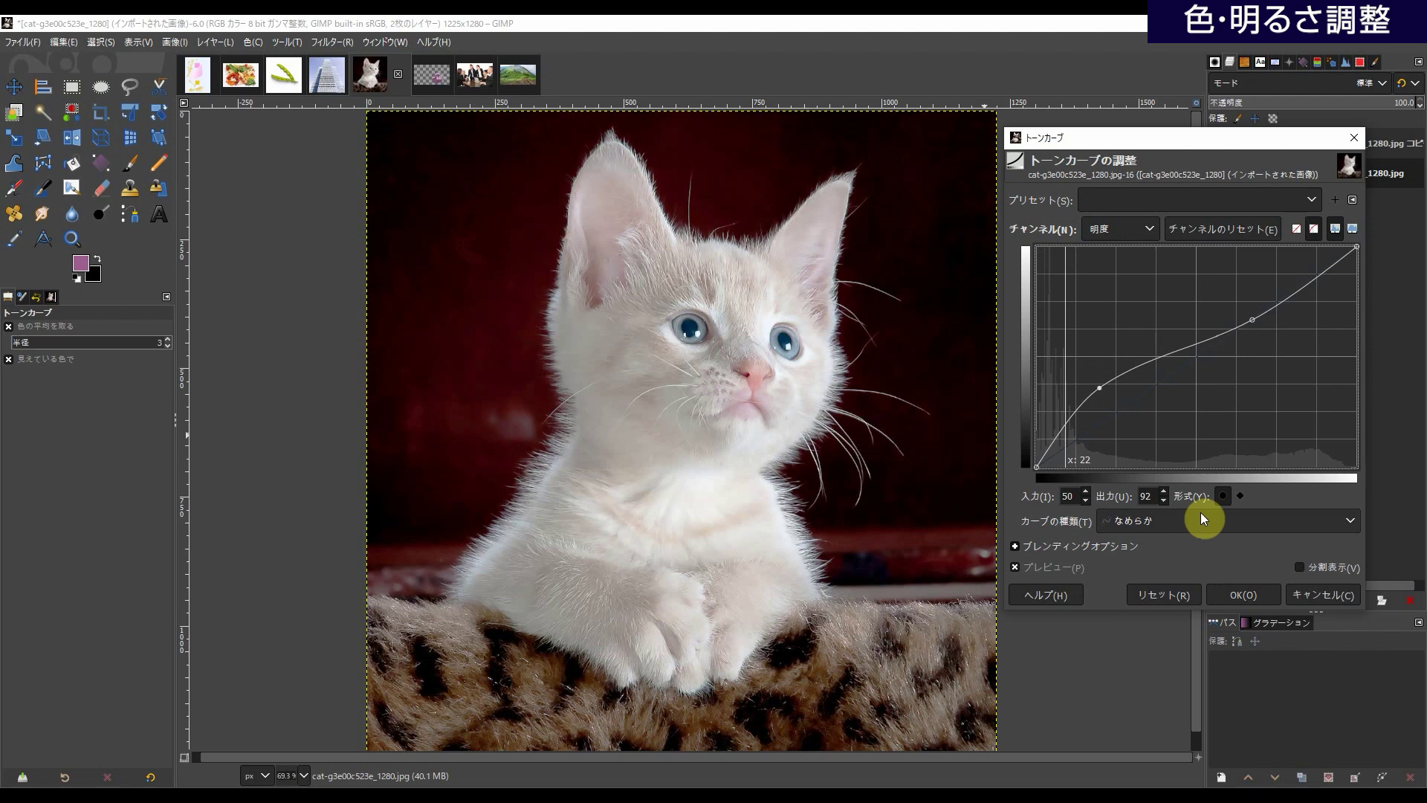
click(1016, 567)
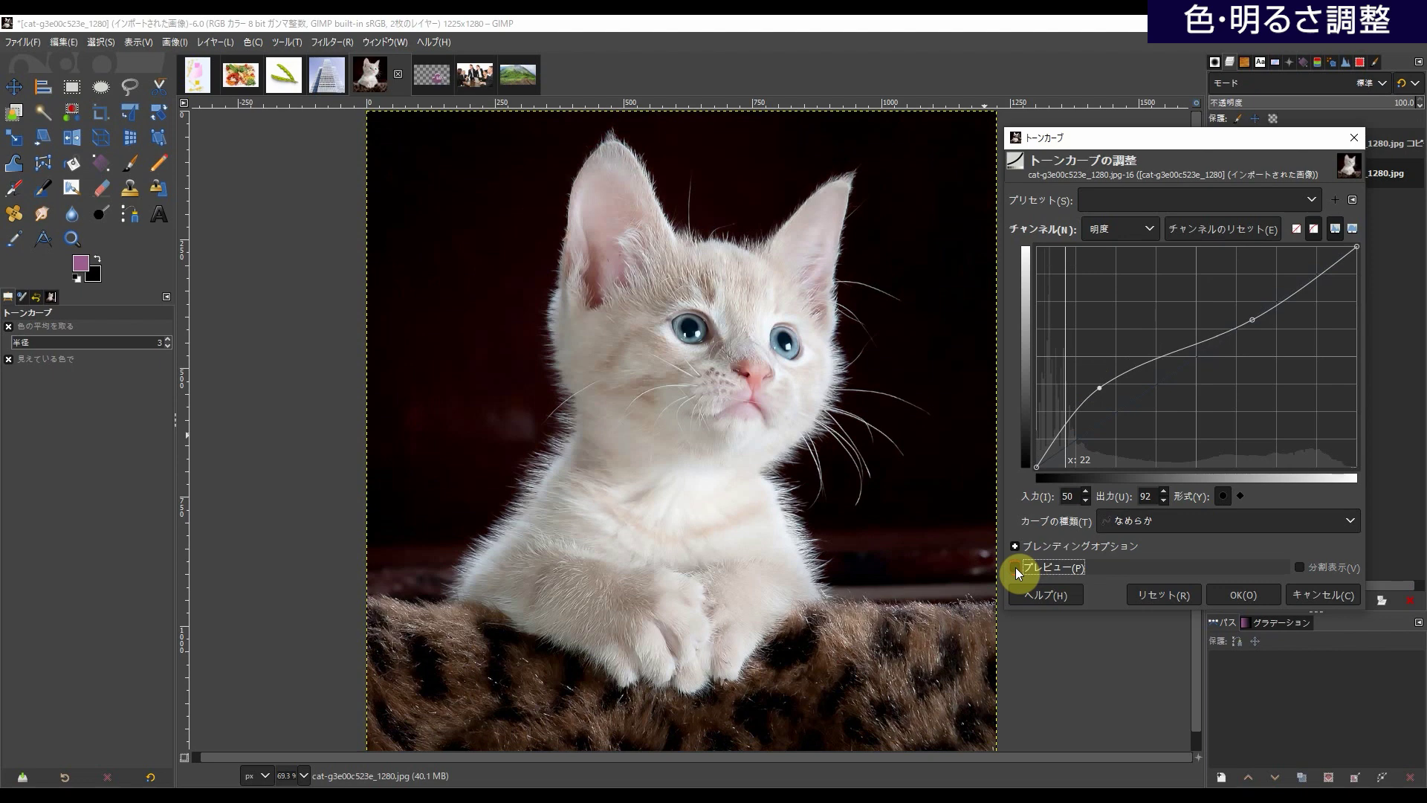
click(1015, 568)
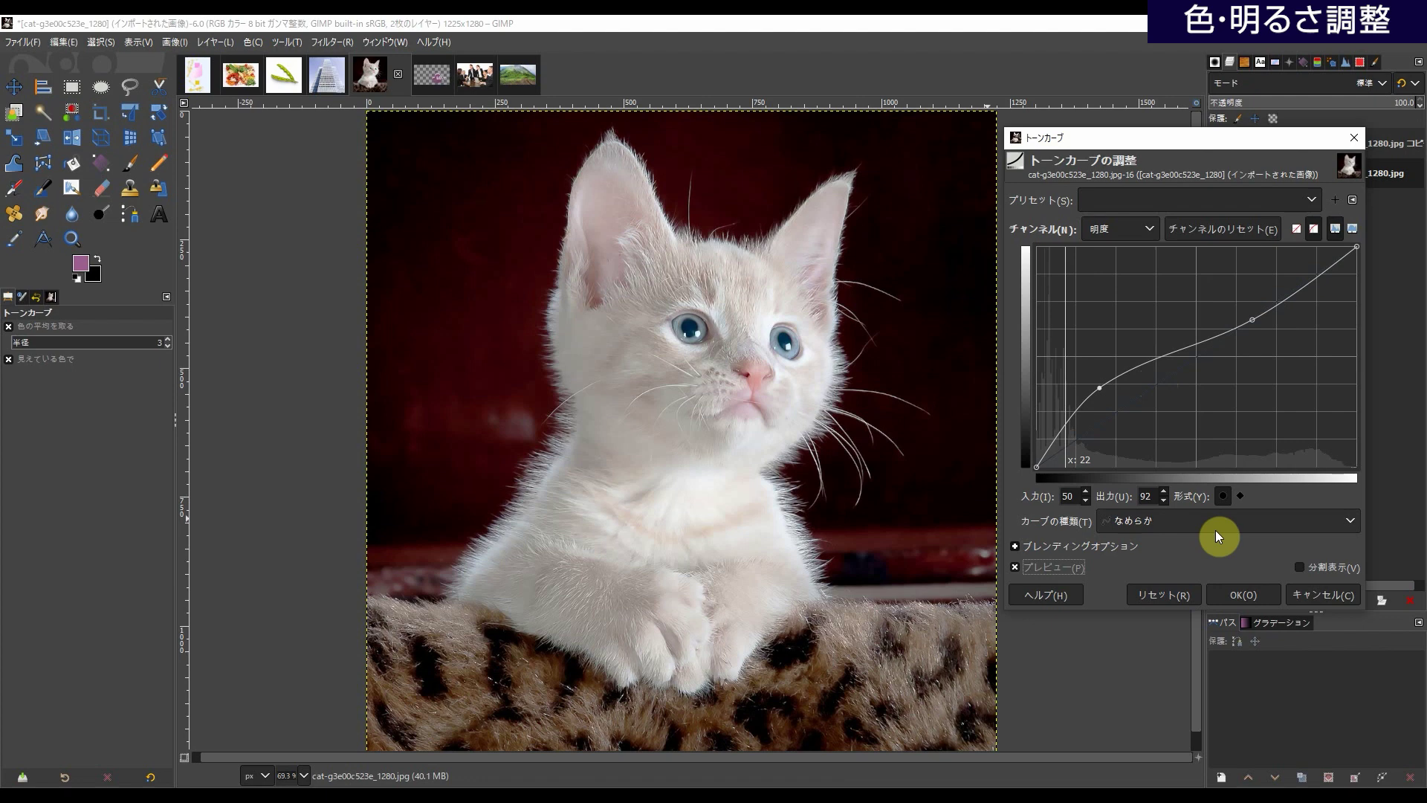
click(1241, 593)
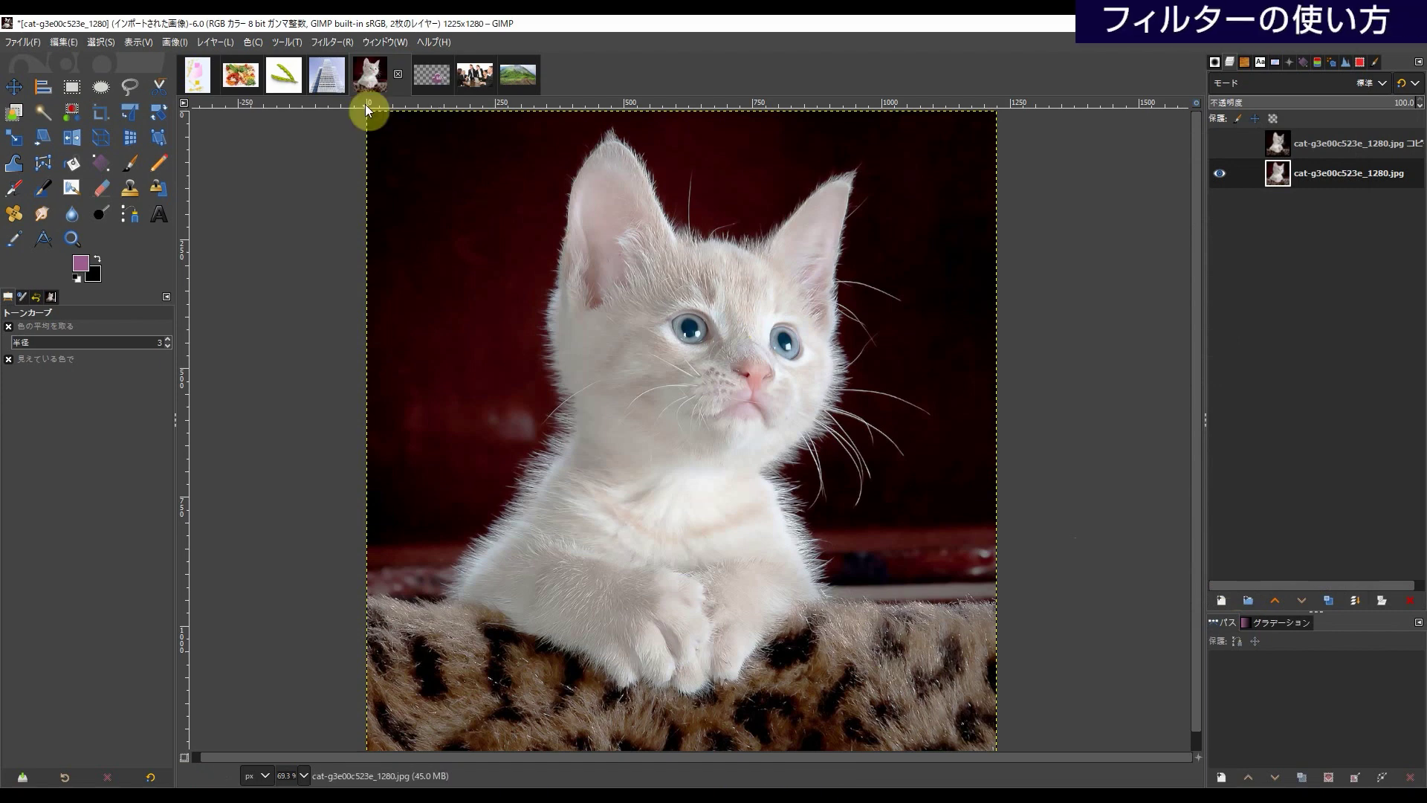
click(332, 43)
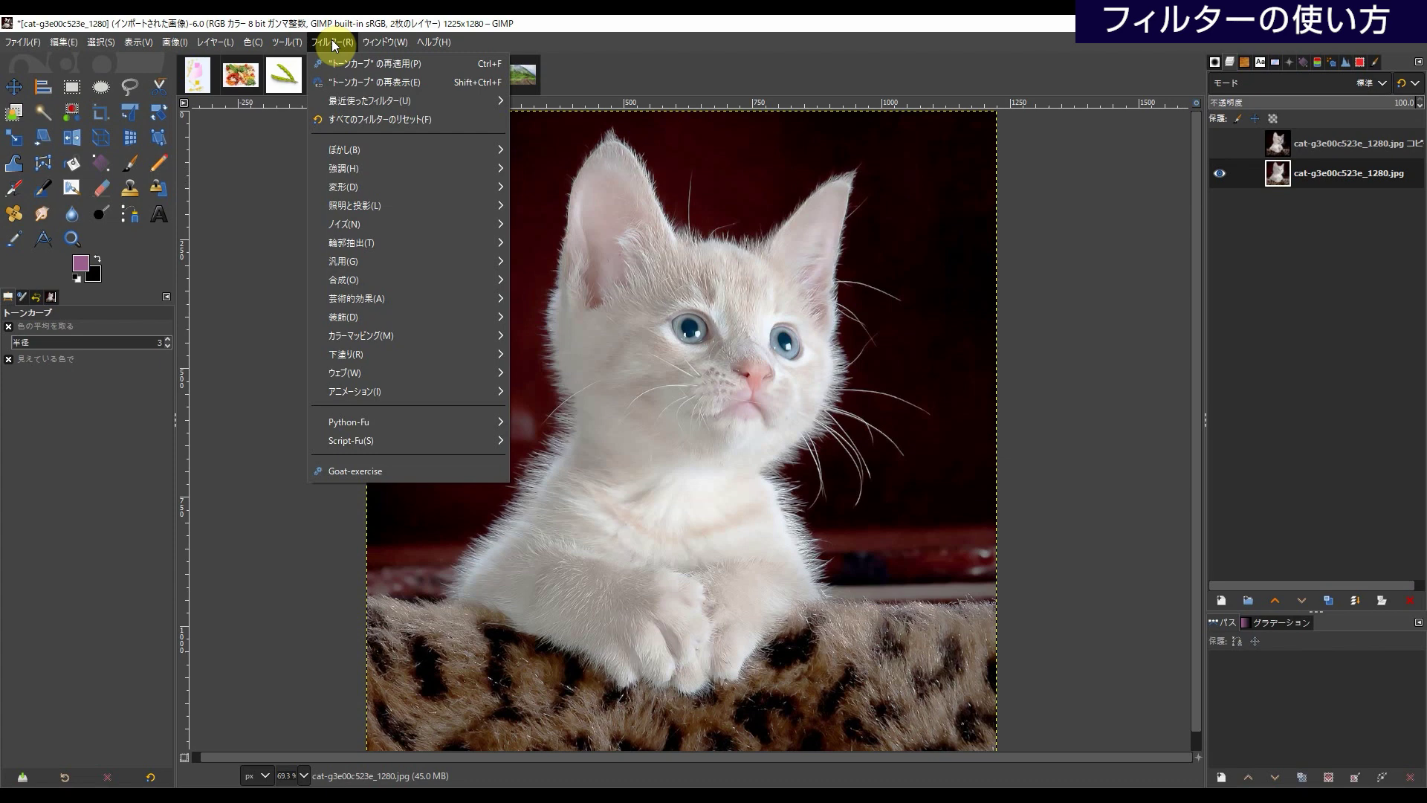
mouse_move(396, 155)
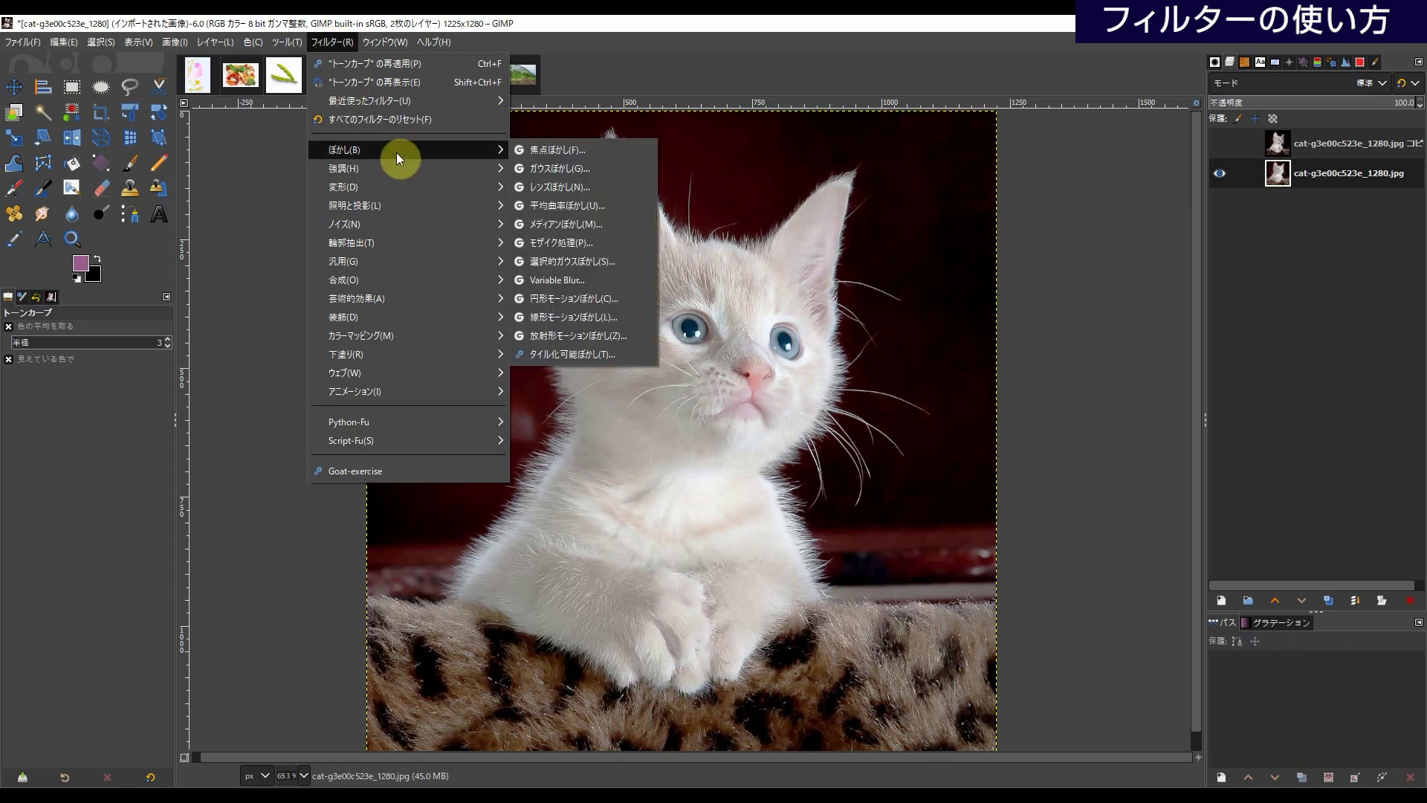
mouse_move(417, 208)
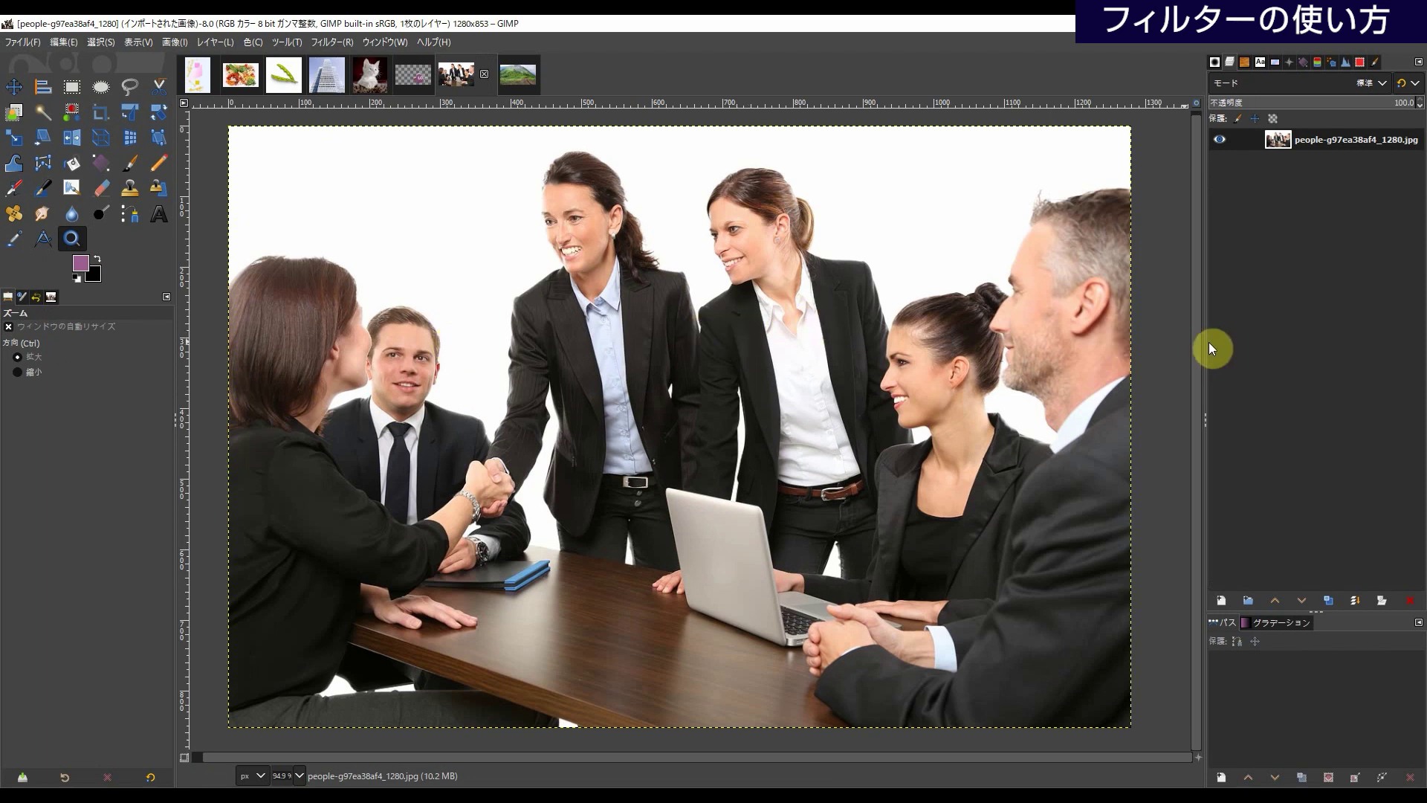
- Enable Quick Mask on the business meeting photo and set up a white Paintbrush with size 124
click(185, 757)
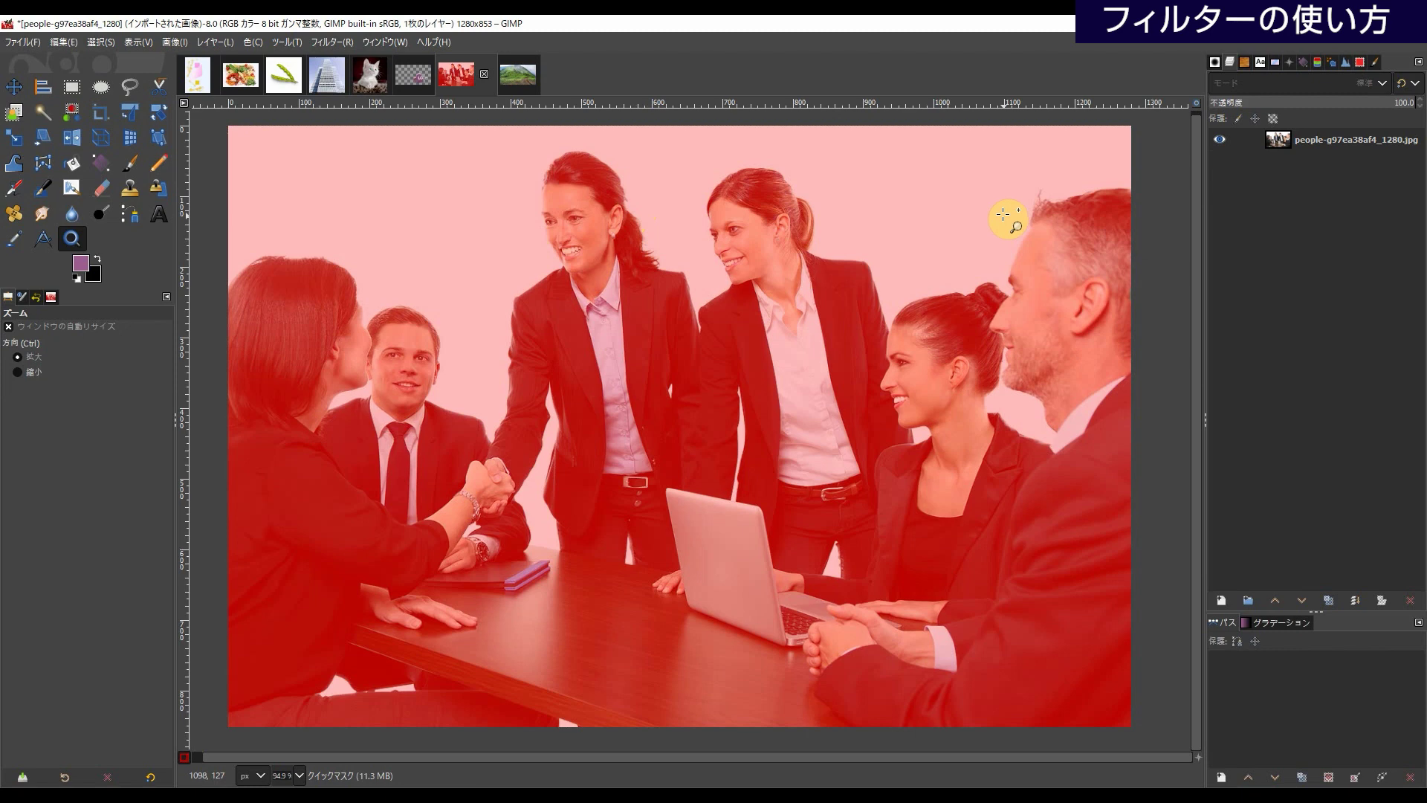
click(131, 167)
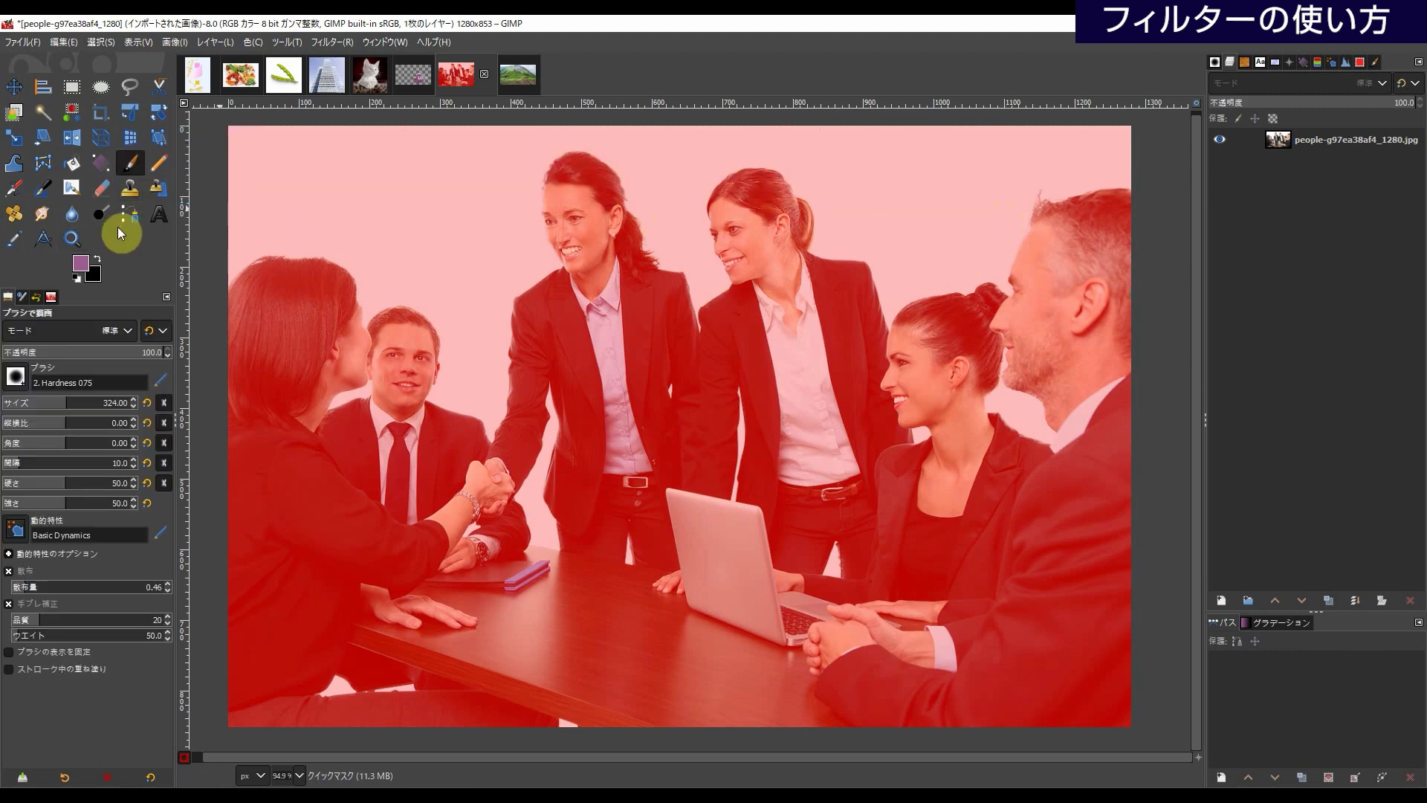
click(82, 264)
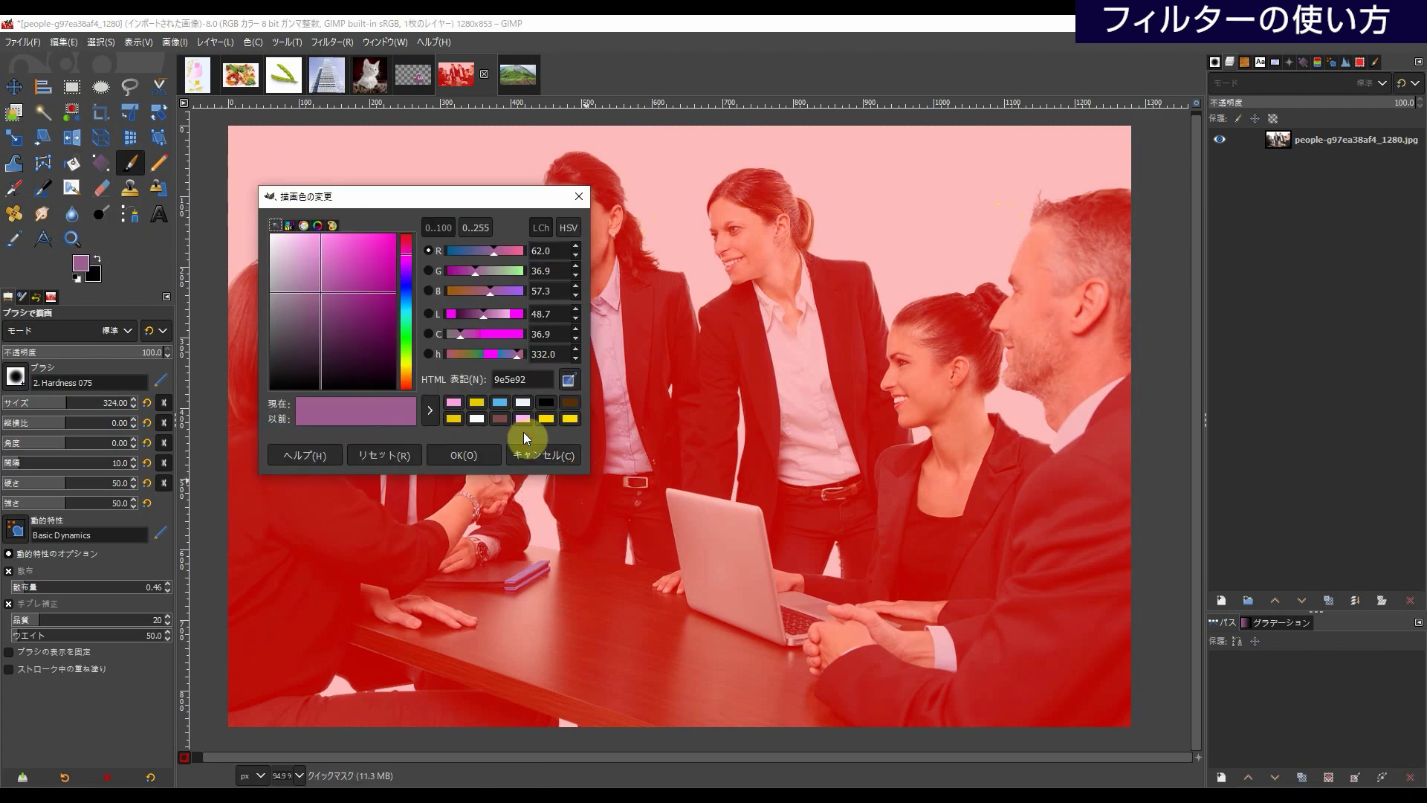
click(524, 403)
click(468, 456)
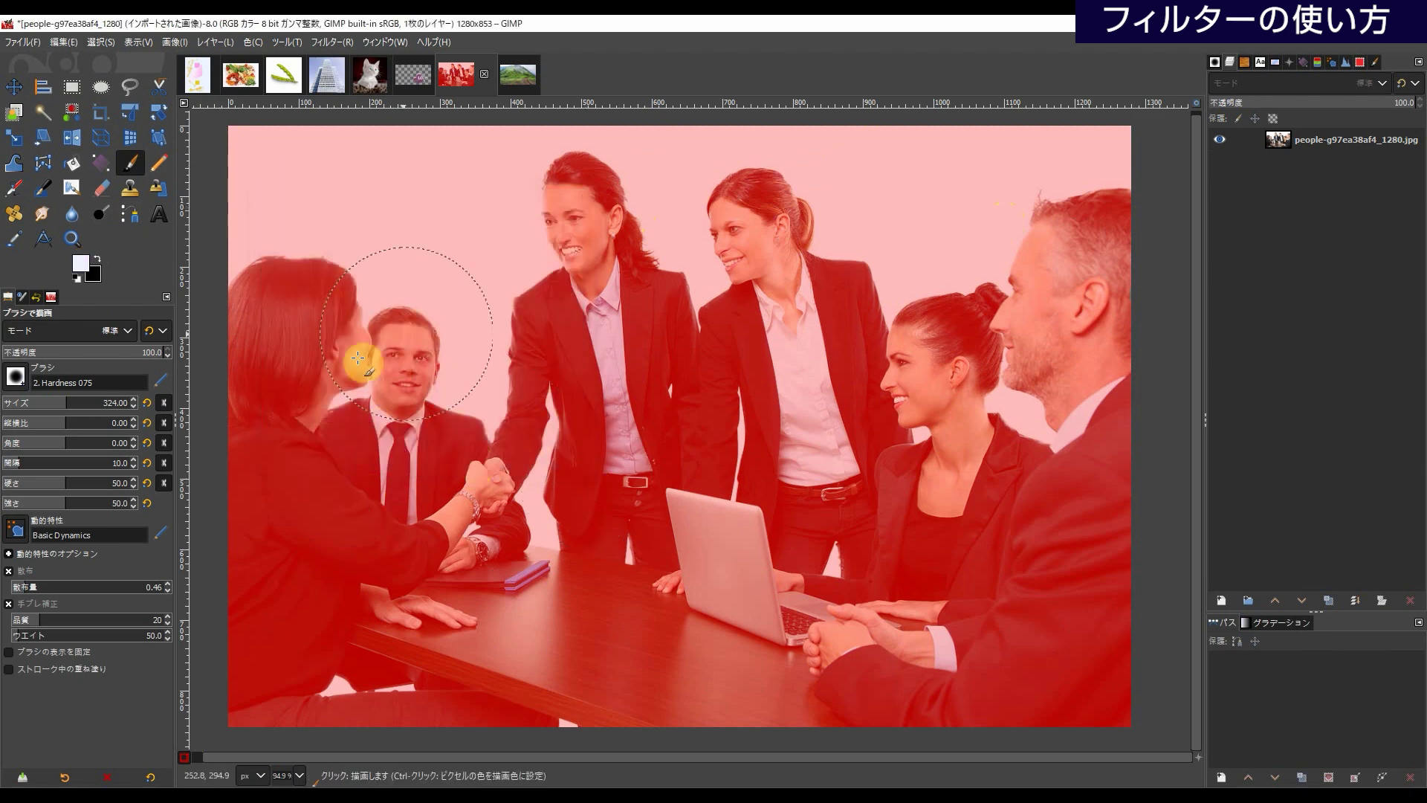
drag(69, 403, 38, 402)
- Paint over every face except that of the standing woman shaking hands, and convert the Quick Mask into a selection
mouse_move(755, 232)
mouse_down()
mouse_move(720, 239)
mouse_move(757, 236)
mouse_move(741, 248)
mouse_move(748, 224)
mouse_move(734, 252)
mouse_move(751, 240)
mouse_move(726, 241)
mouse_move(744, 266)
mouse_move(741, 227)
mouse_move(735, 275)
mouse_move(752, 241)
mouse_move(740, 225)
mouse_move(747, 258)
mouse_move(726, 232)
mouse_up()
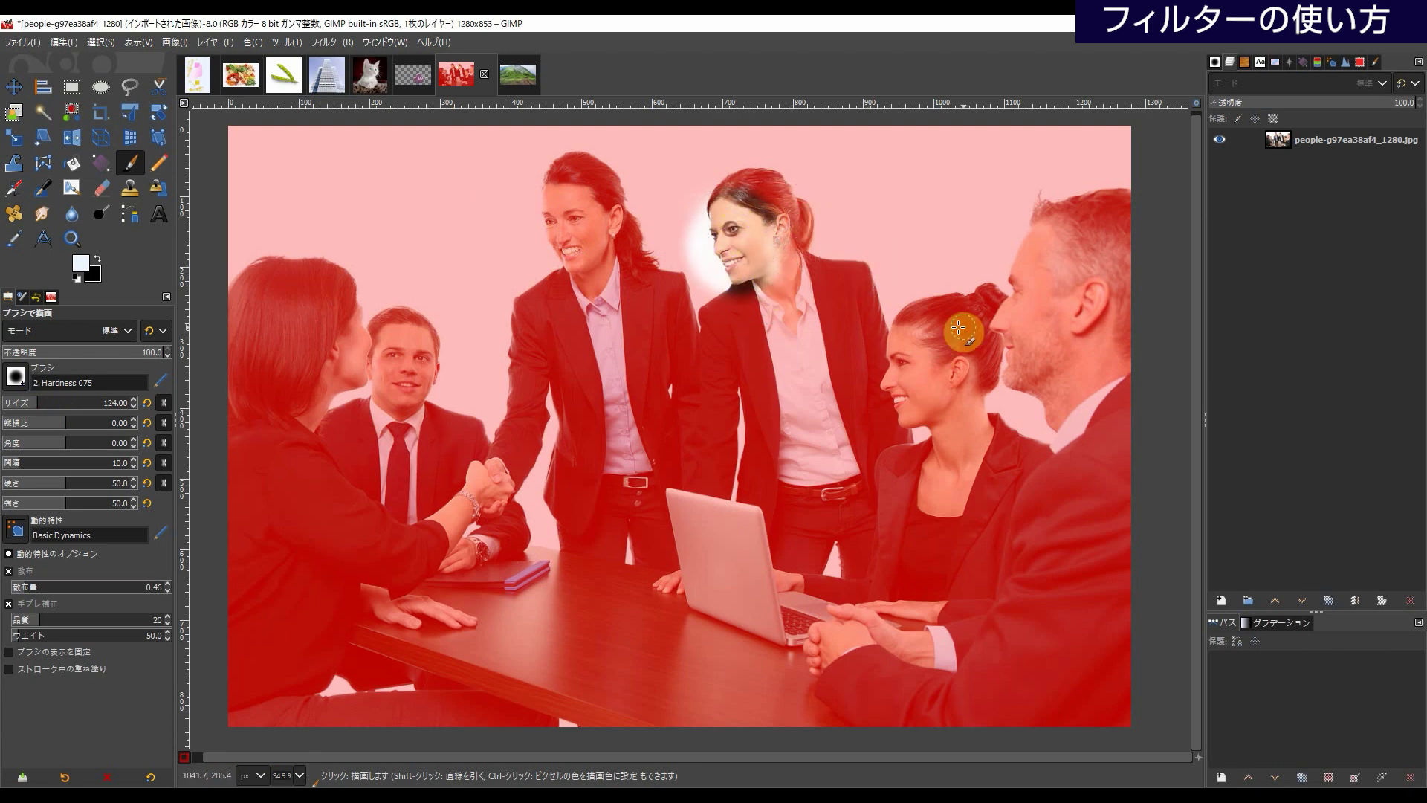
mouse_move(923, 345)
mouse_down()
mouse_move(903, 382)
mouse_move(898, 337)
mouse_move(932, 370)
mouse_move(924, 398)
mouse_move(911, 344)
mouse_move(926, 380)
mouse_move(890, 365)
mouse_move(941, 382)
mouse_move(900, 374)
mouse_move(915, 408)
mouse_move(926, 357)
mouse_move(908, 319)
mouse_up()
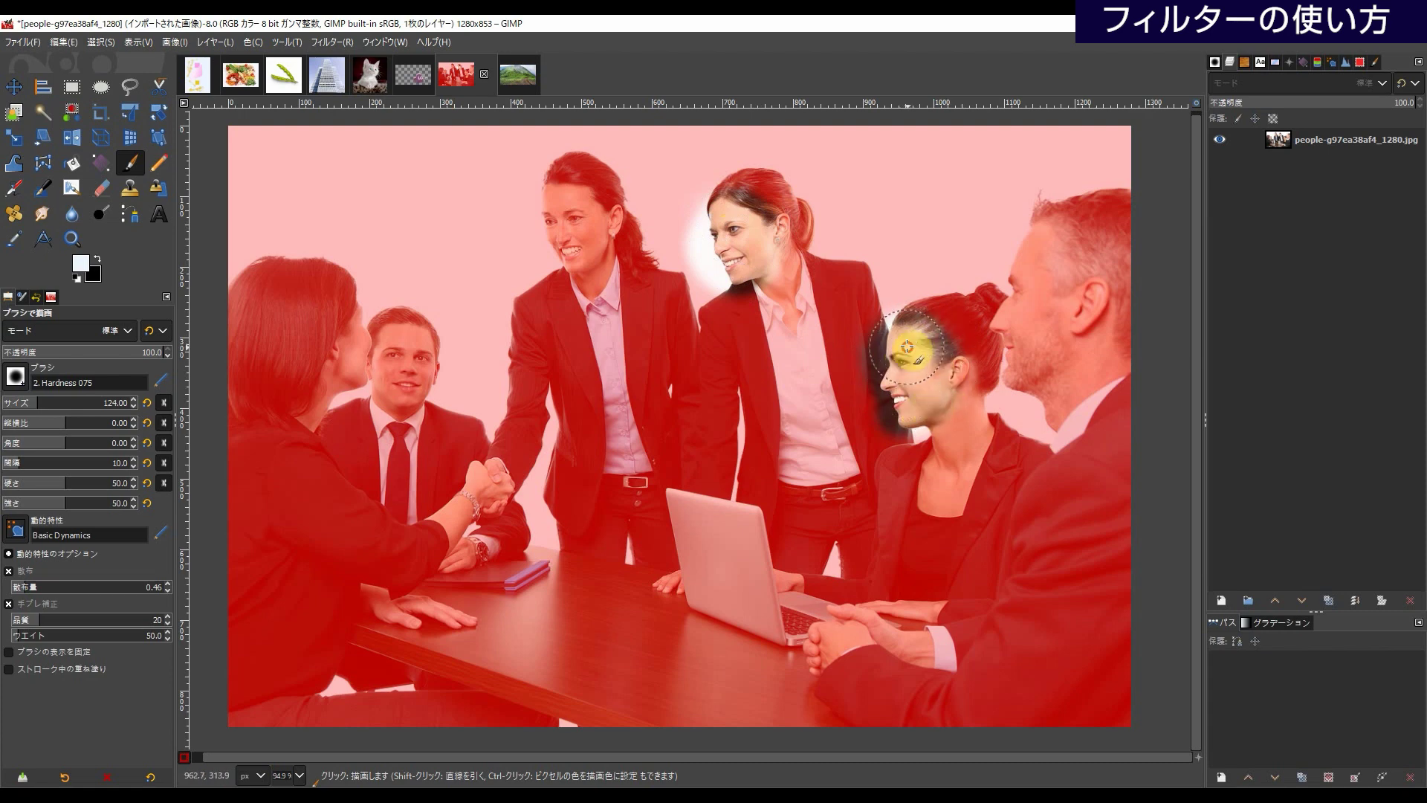
mouse_move(1040, 259)
mouse_down()
mouse_move(1011, 293)
mouse_move(1016, 357)
mouse_move(1033, 269)
mouse_move(1023, 354)
mouse_move(1011, 312)
mouse_move(1004, 353)
mouse_move(1048, 284)
mouse_move(1021, 270)
mouse_move(1007, 353)
mouse_move(1019, 361)
mouse_move(1042, 269)
mouse_move(1015, 310)
mouse_move(1032, 326)
mouse_move(1036, 274)
mouse_up()
click(621, 335)
mouse_move(368, 368)
mouse_down()
mouse_move(409, 387)
mouse_move(401, 339)
mouse_move(417, 381)
mouse_move(390, 343)
mouse_move(410, 370)
mouse_move(375, 366)
mouse_move(358, 322)
mouse_move(377, 383)
mouse_move(370, 340)
mouse_up()
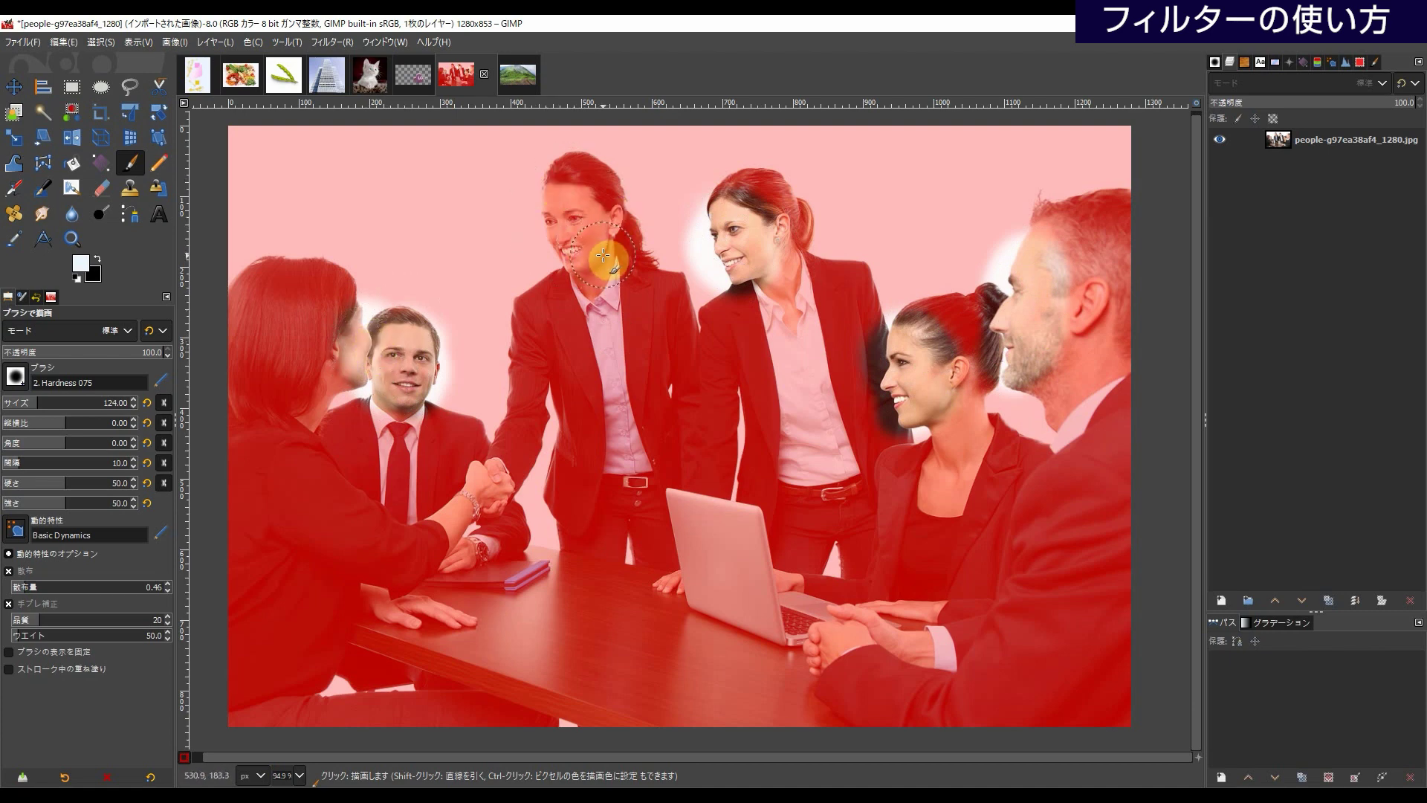
mouse_move(1071, 275)
mouse_down()
mouse_move(1064, 337)
mouse_move(1011, 365)
mouse_up()
mouse_move(913, 342)
mouse_down()
mouse_move(913, 402)
mouse_move(938, 376)
mouse_up()
mouse_move(377, 380)
mouse_down()
mouse_move(382, 318)
mouse_move(331, 443)
mouse_up()
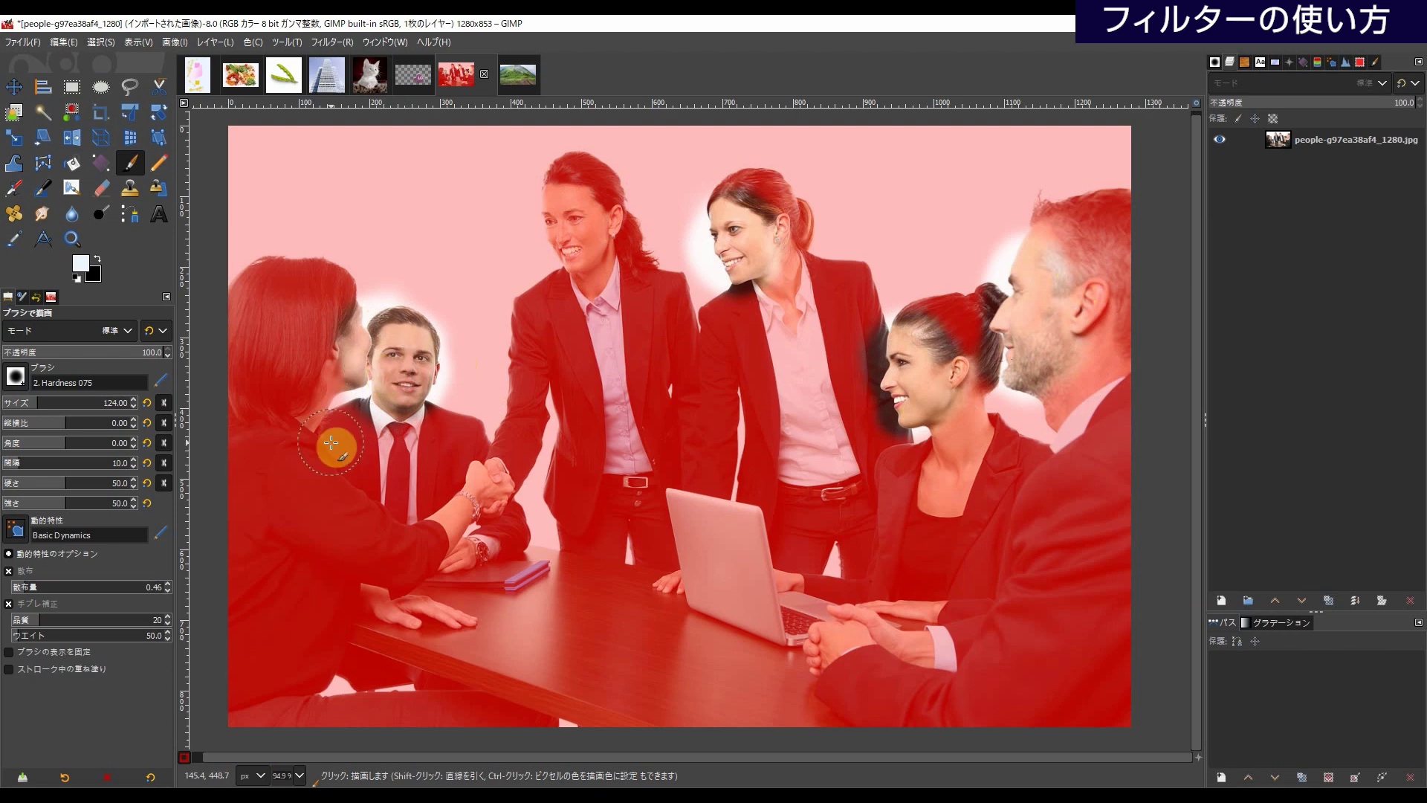
click(184, 757)
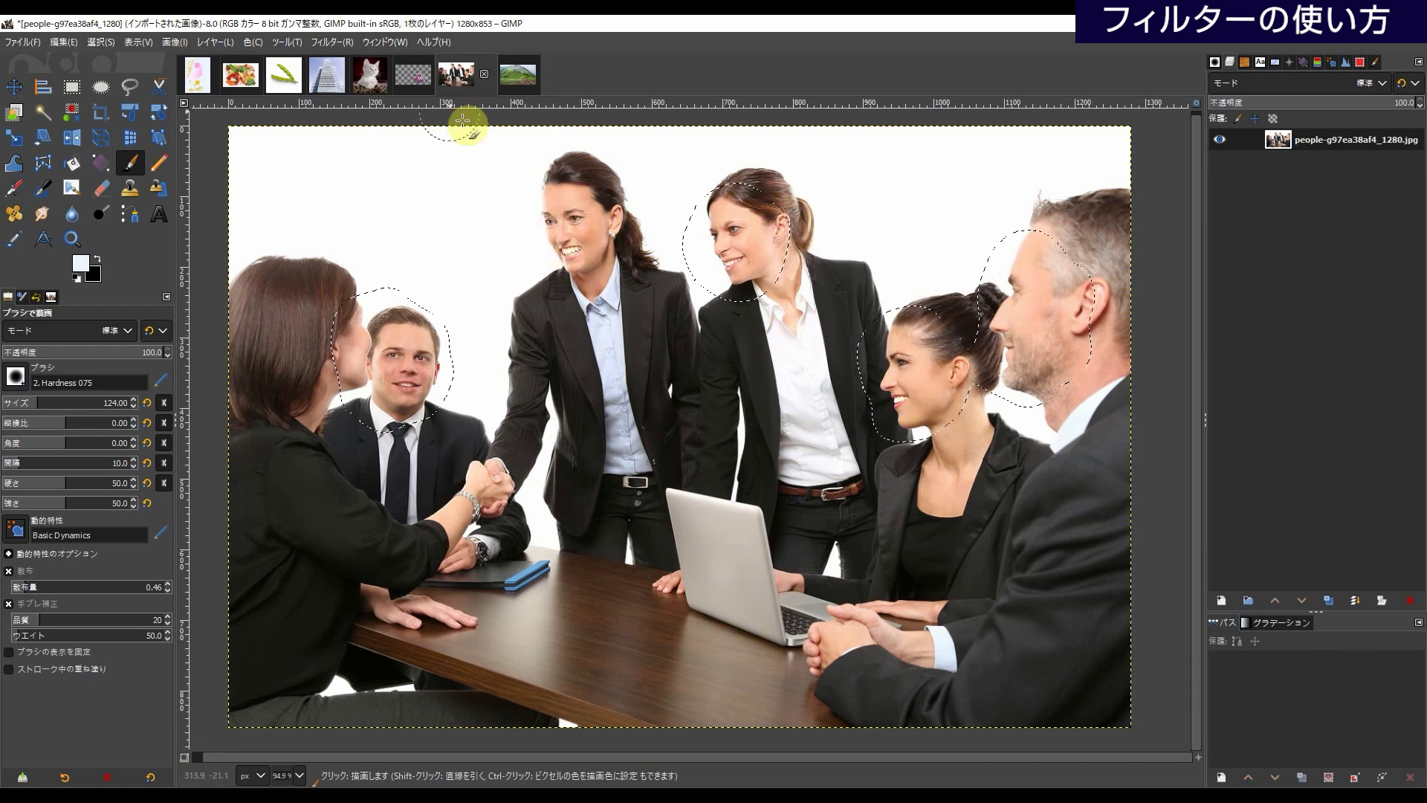
- Try a Gaussian Blur with size 9.84 in X and Y on the selected faces, and cancel the filter
click(333, 42)
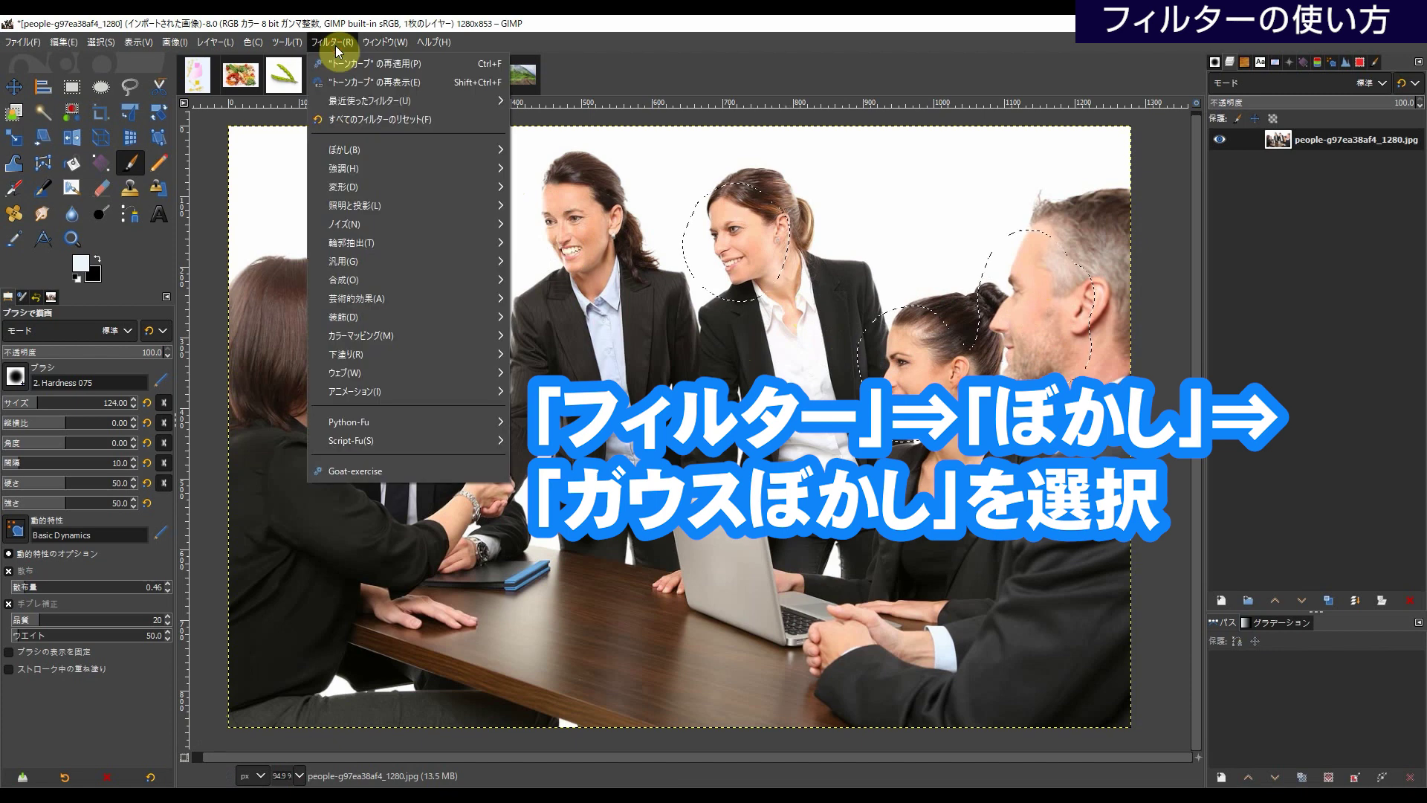
mouse_move(347, 147)
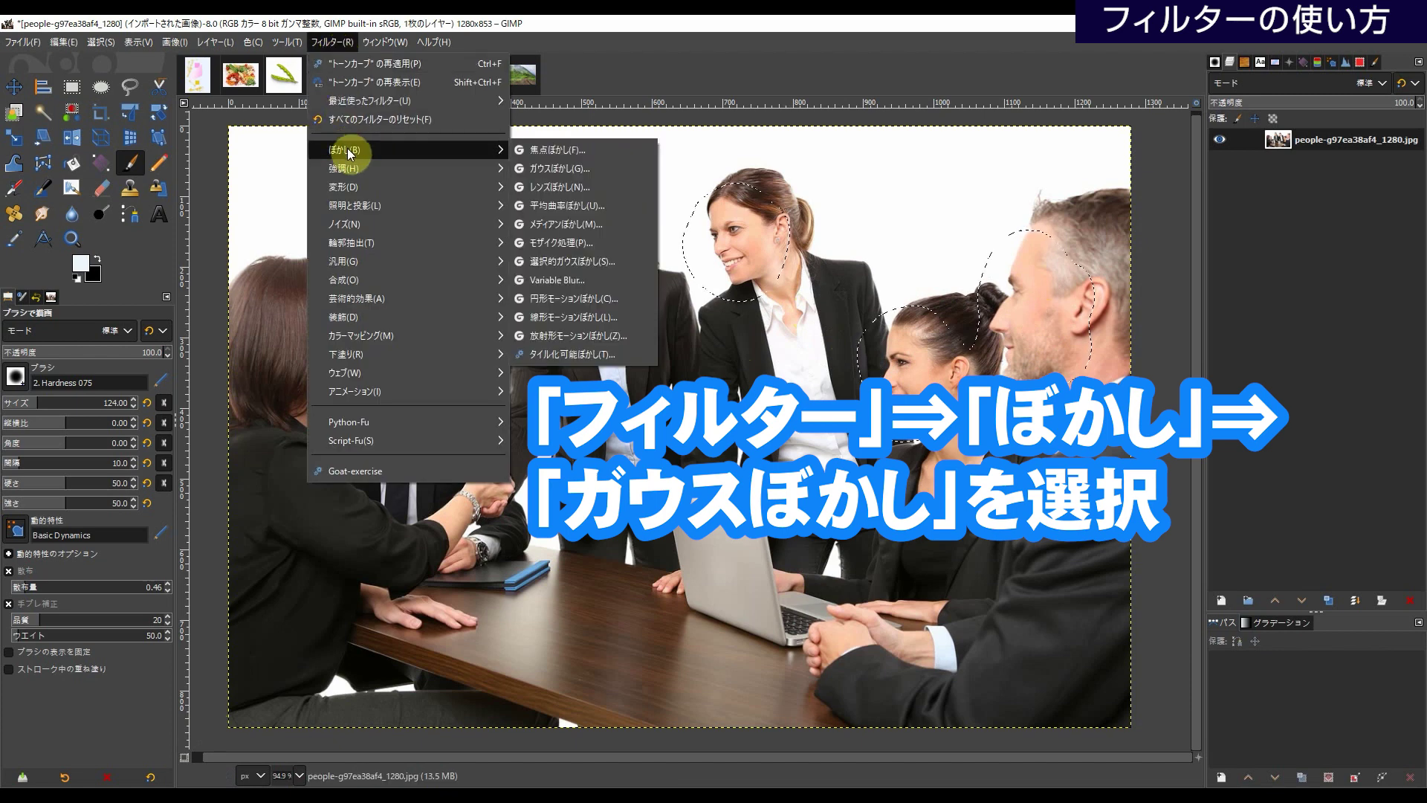
click(576, 170)
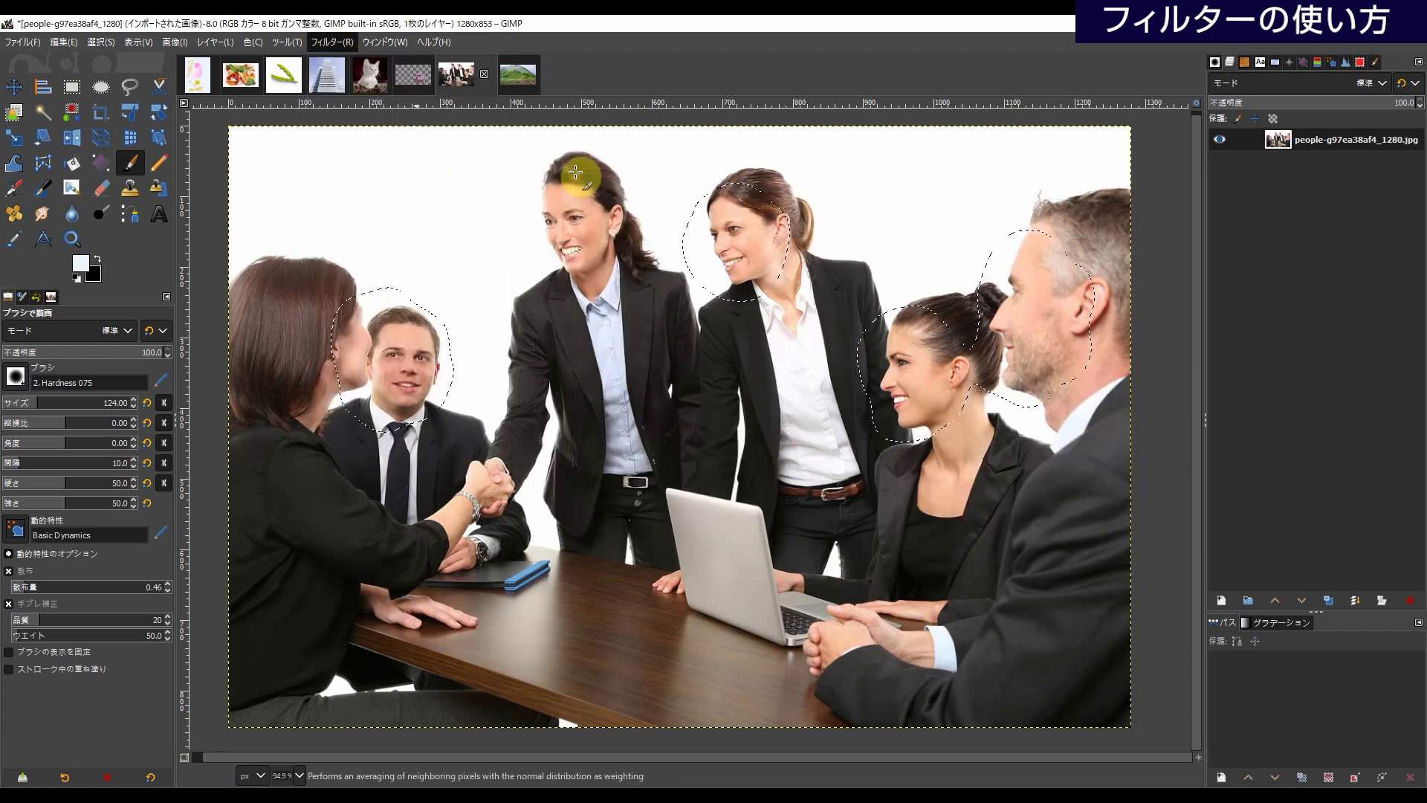
drag(319, 238, 703, 412)
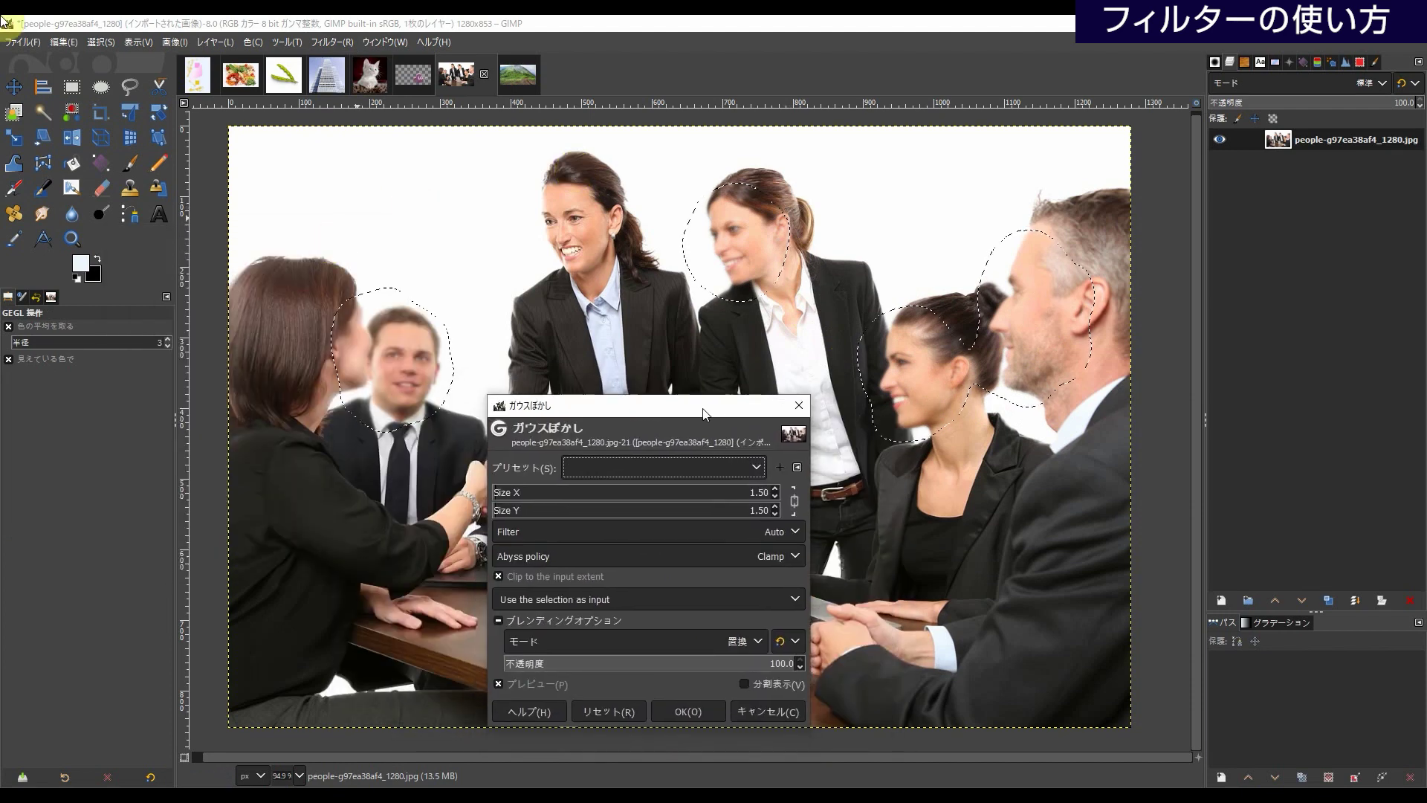
click(504, 493)
drag(505, 492, 519, 491)
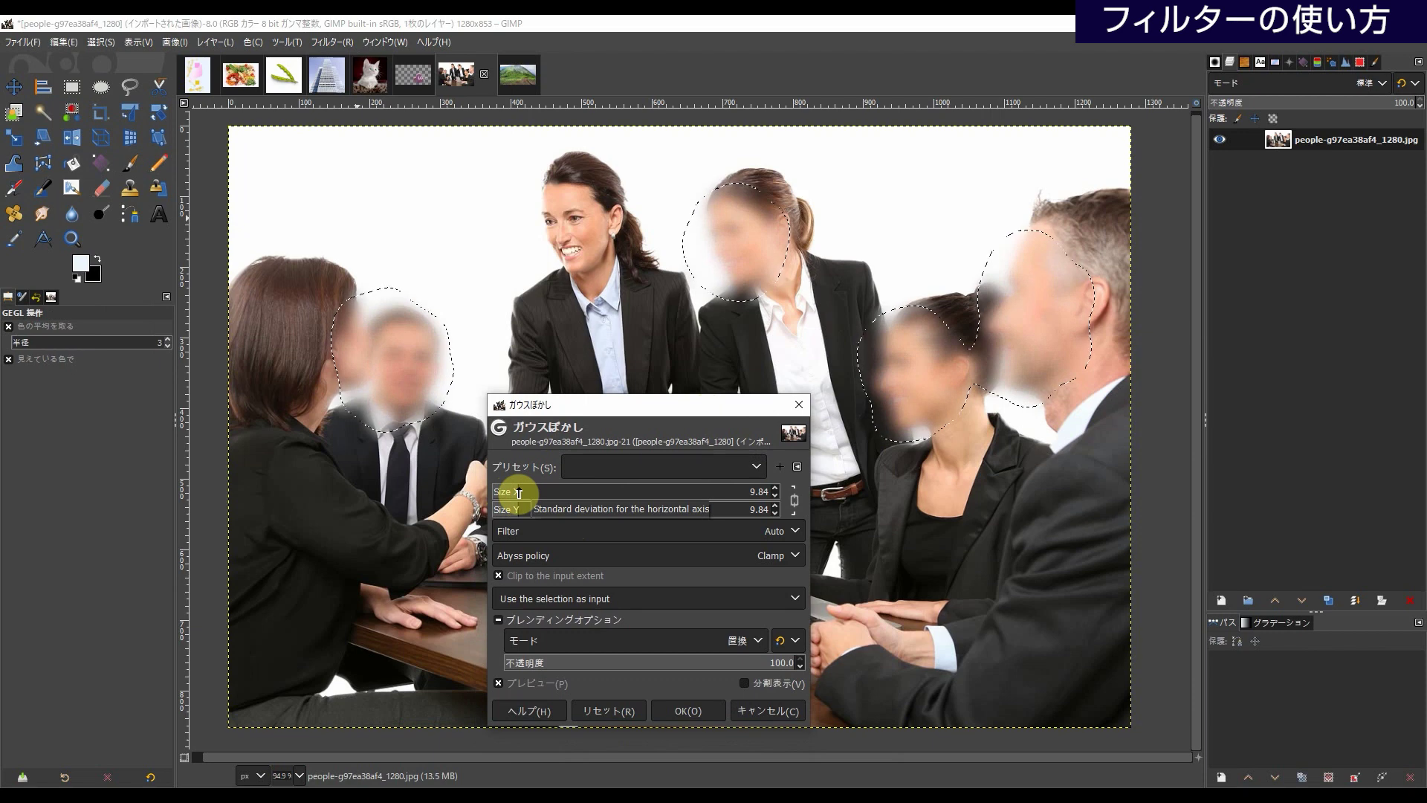
click(752, 707)
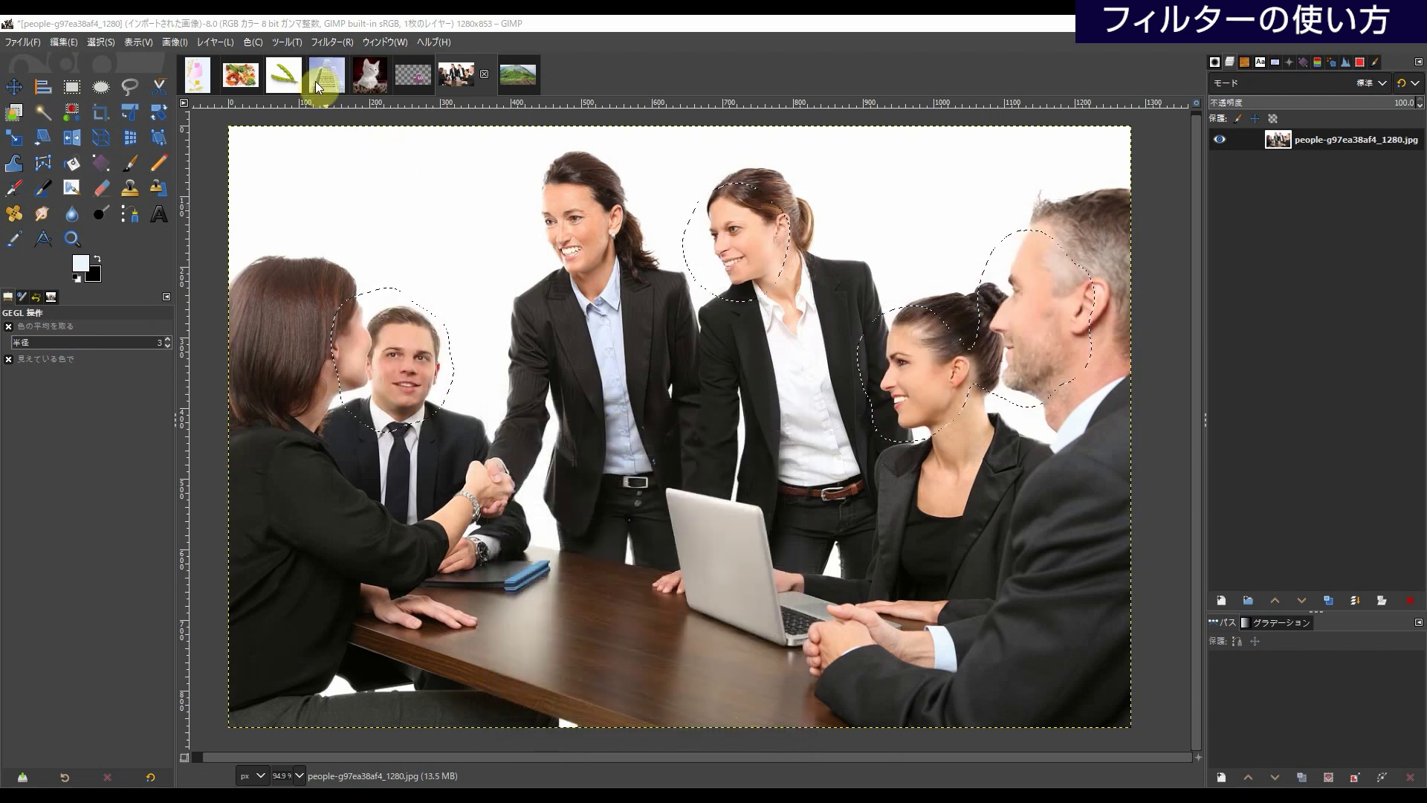
- Apply the Pixelize filter with 16 by 16 square blocks to the selected faces and clear the selection
click(332, 42)
mouse_move(385, 143)
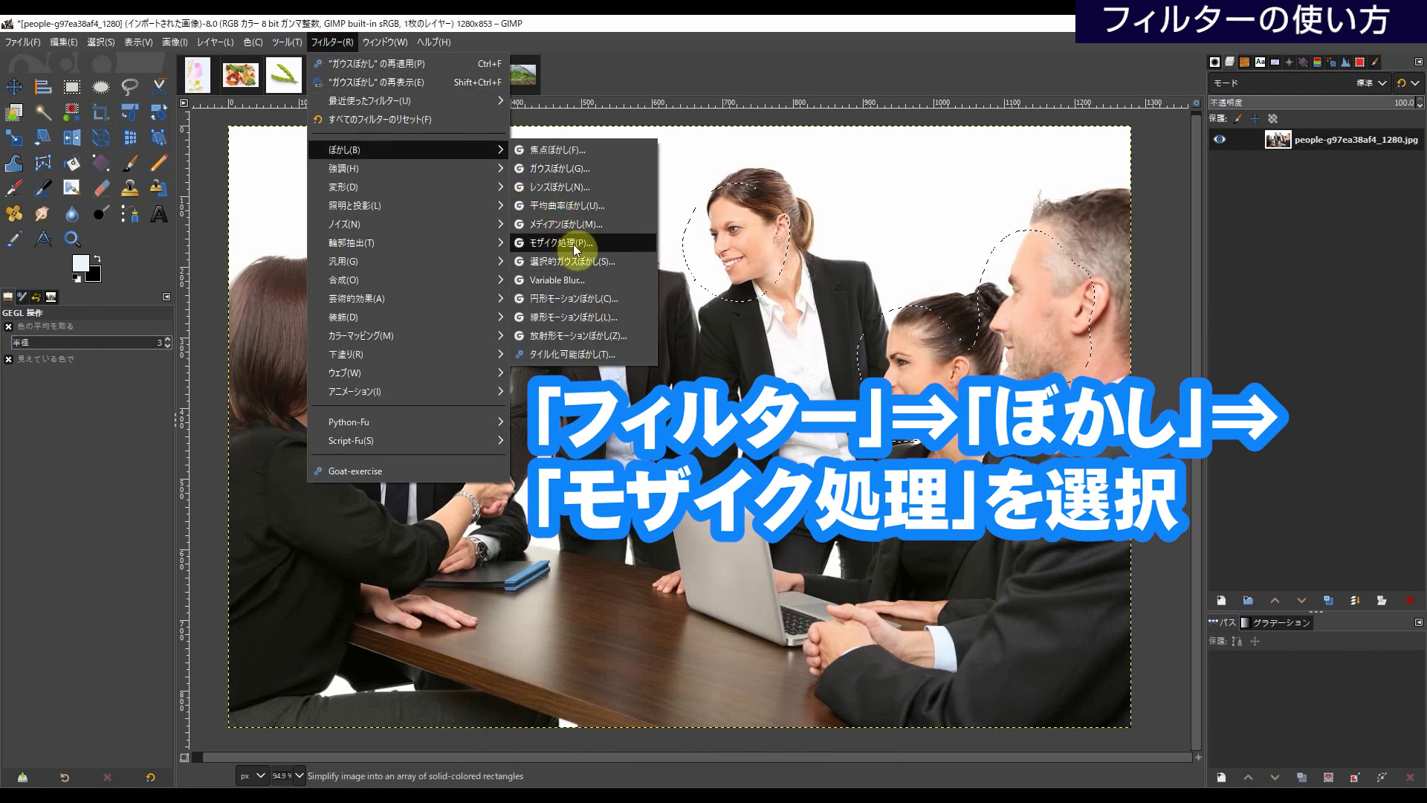
click(569, 242)
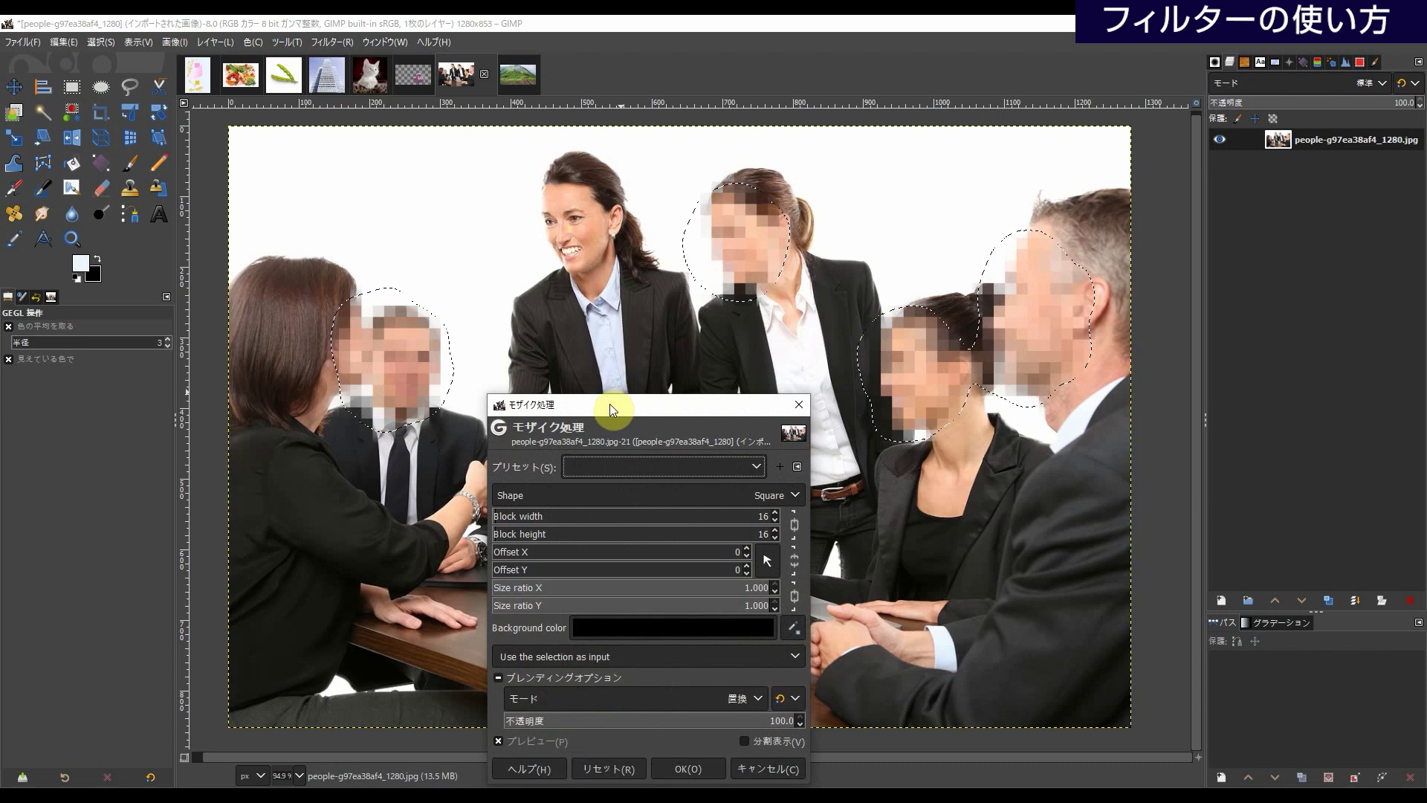
mouse_move(604, 409)
mouse_down()
mouse_move(594, 432)
mouse_move(592, 414)
mouse_up()
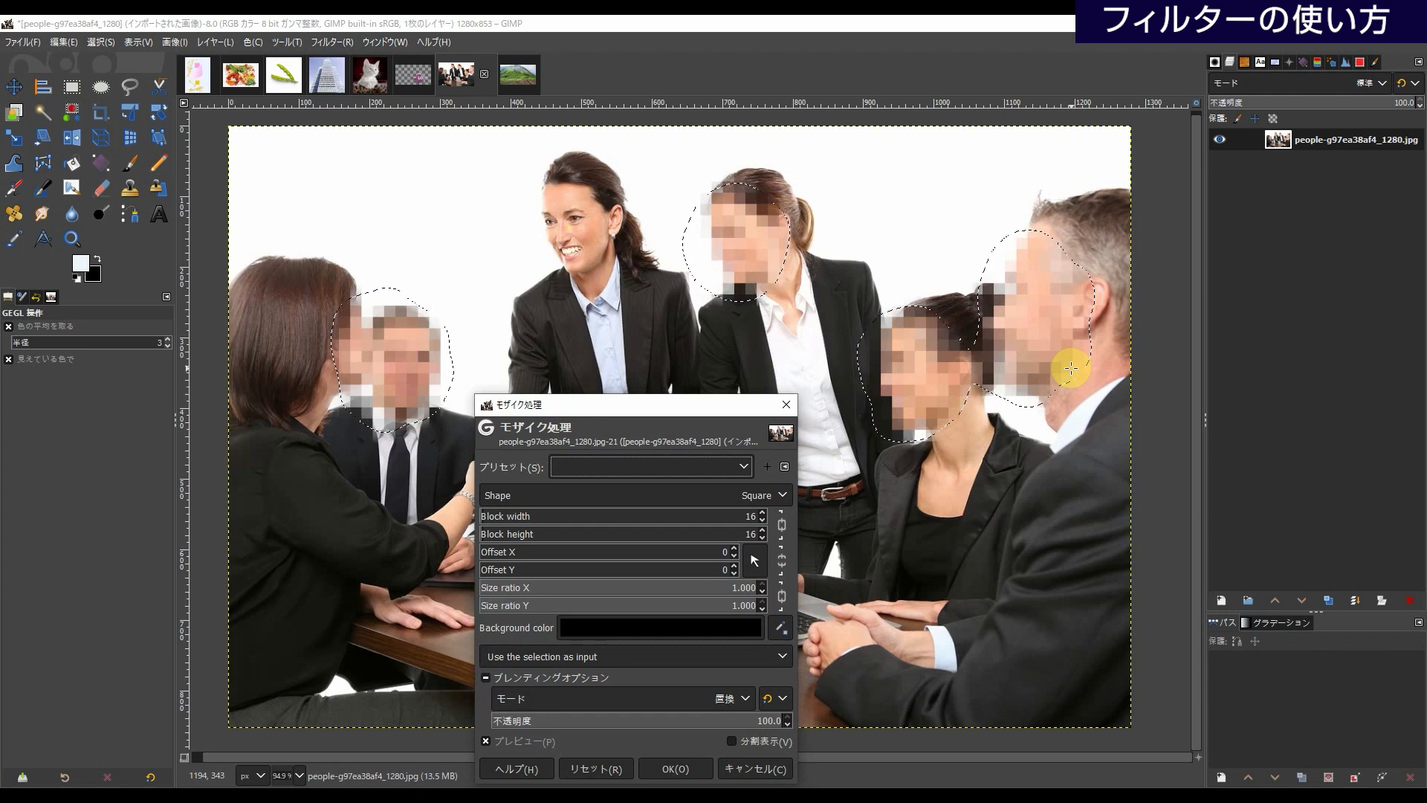
click(330, 42)
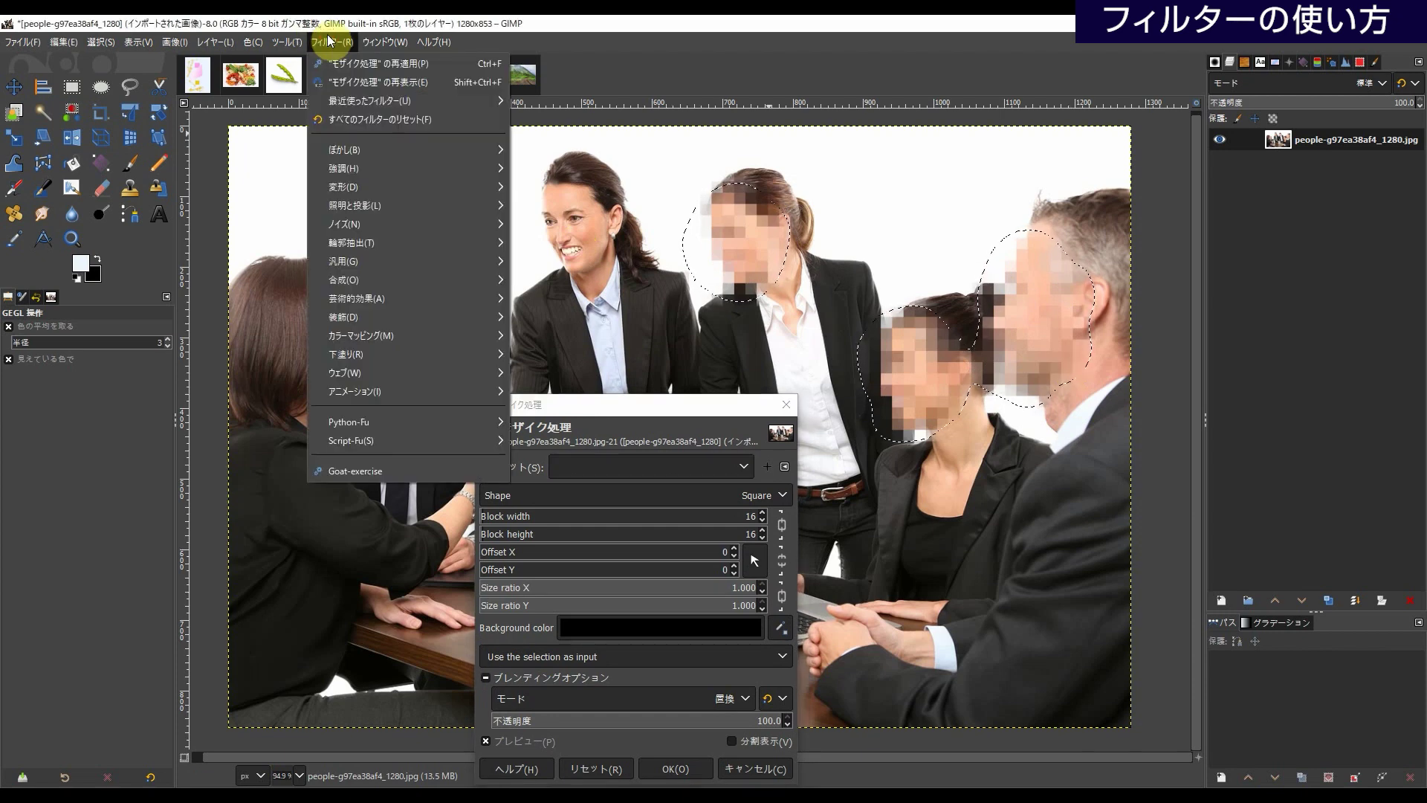
click(667, 776)
click(666, 770)
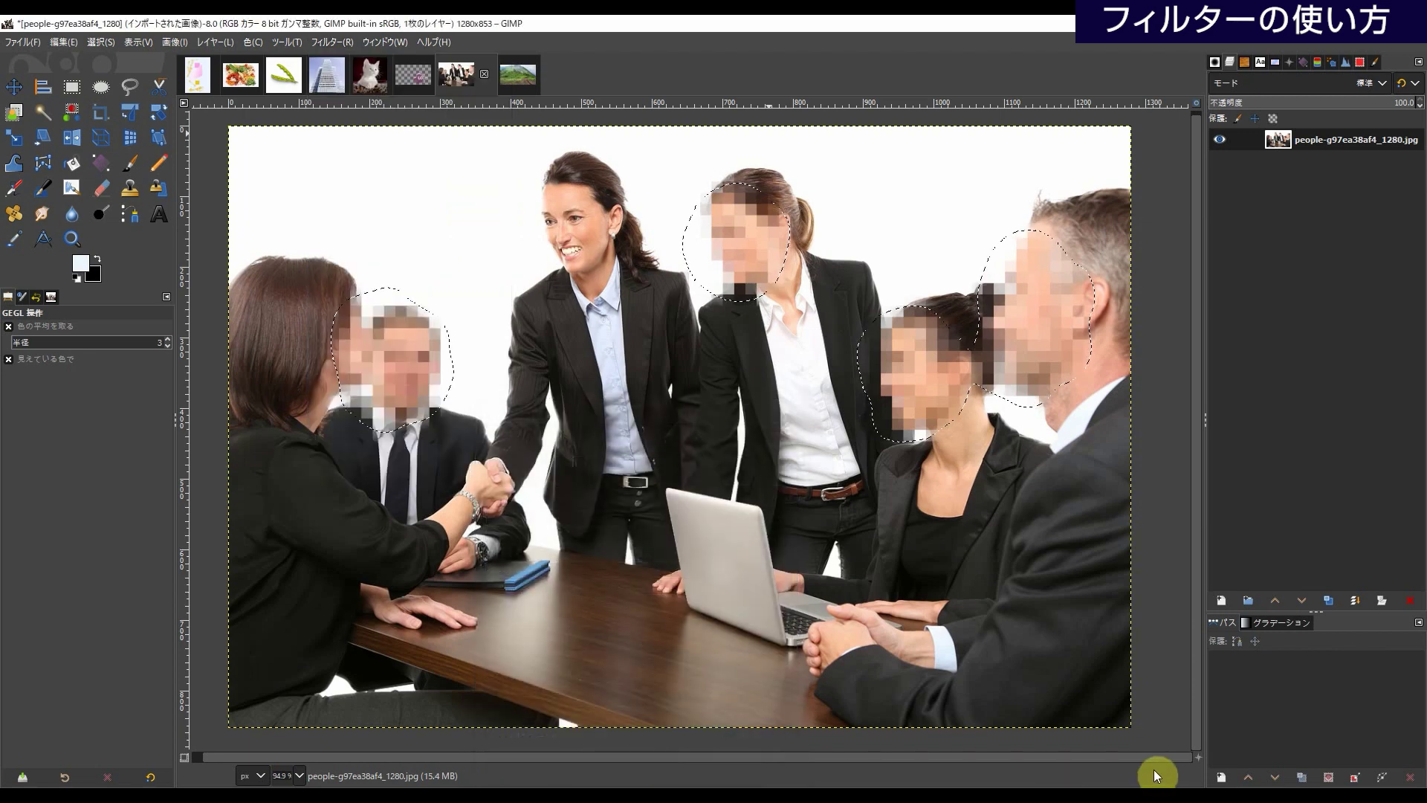
click(105, 43)
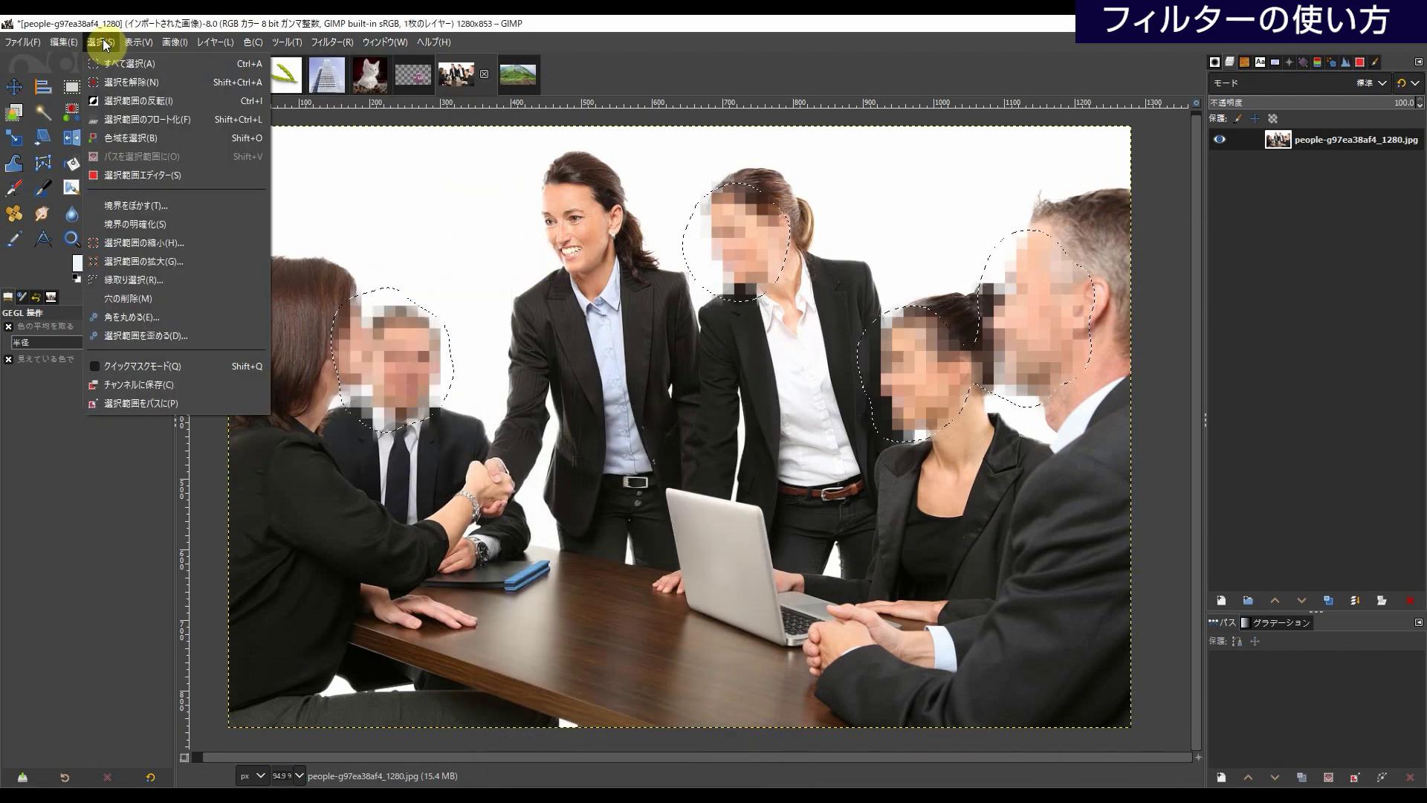
click(119, 88)
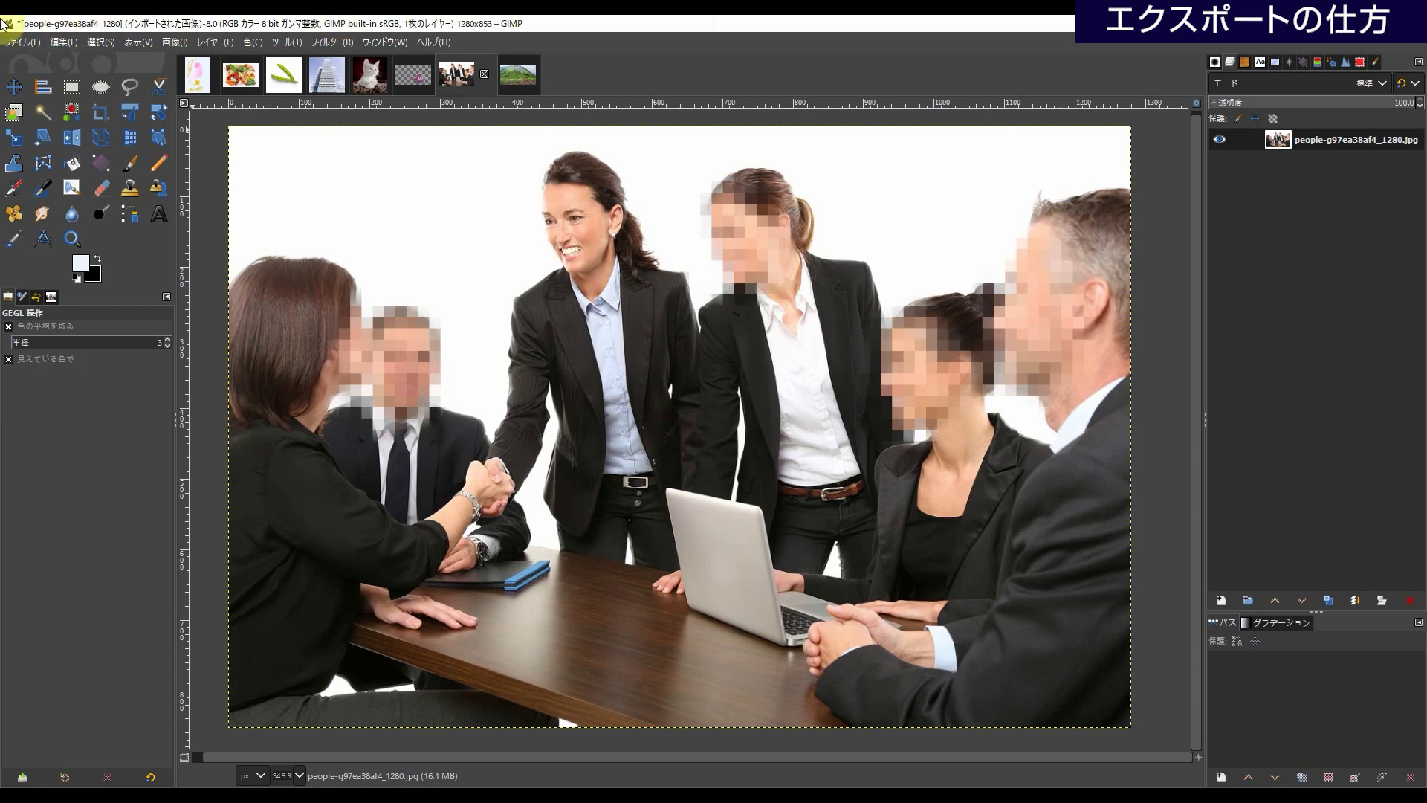
click(21, 42)
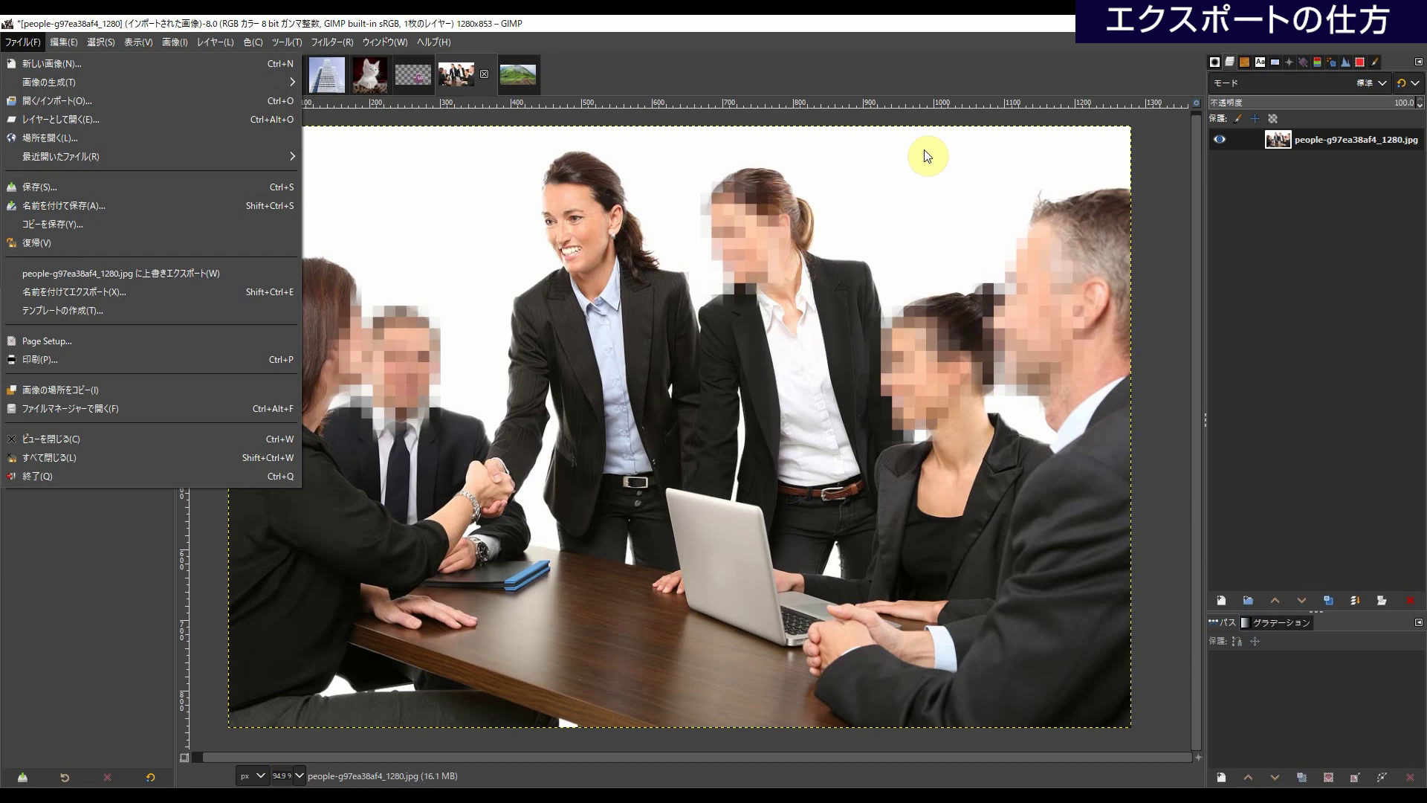
click(1144, 391)
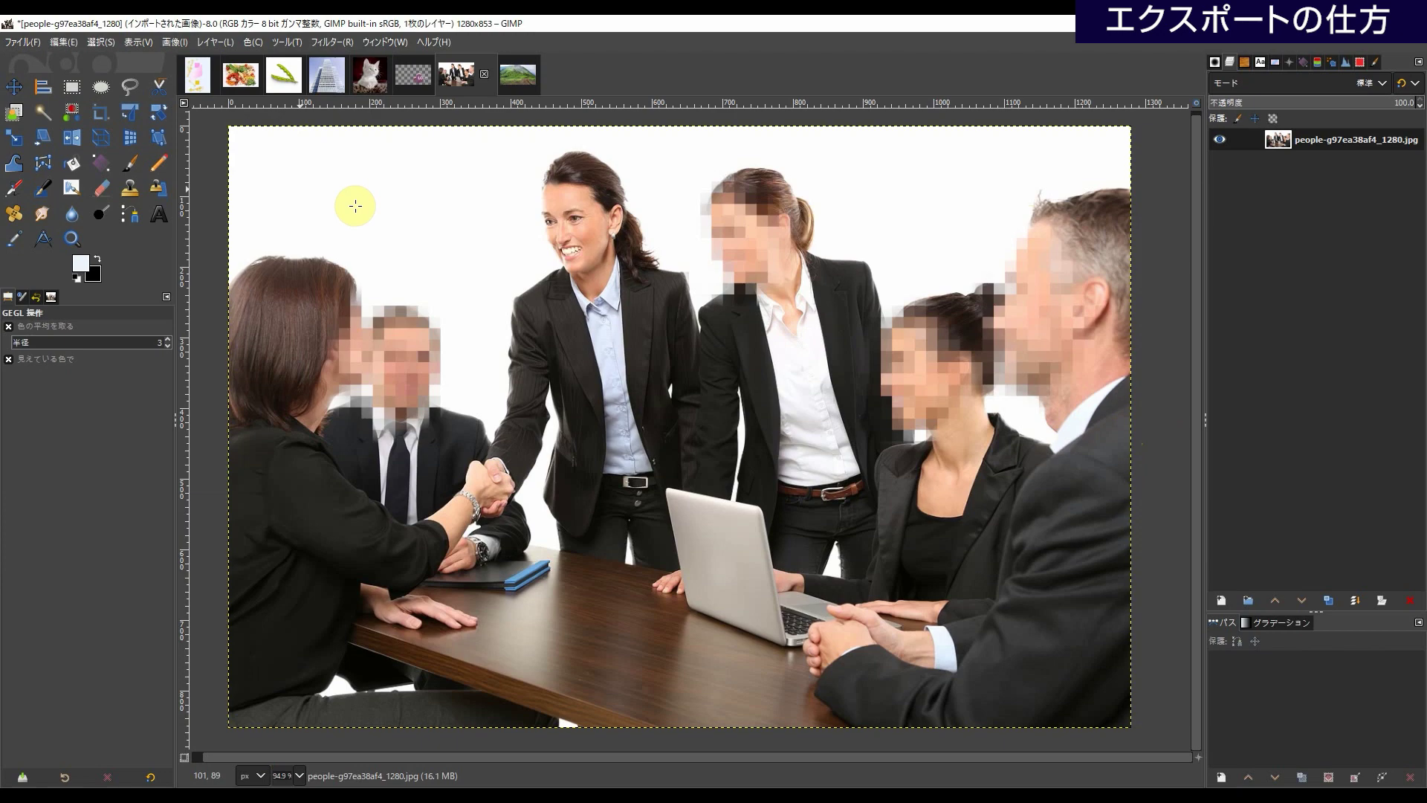
- Start exporting the pixelated photo as people-g97ea38af4_1280.jpg in the GIMP folder and choose JPEG image as the file type
click(22, 42)
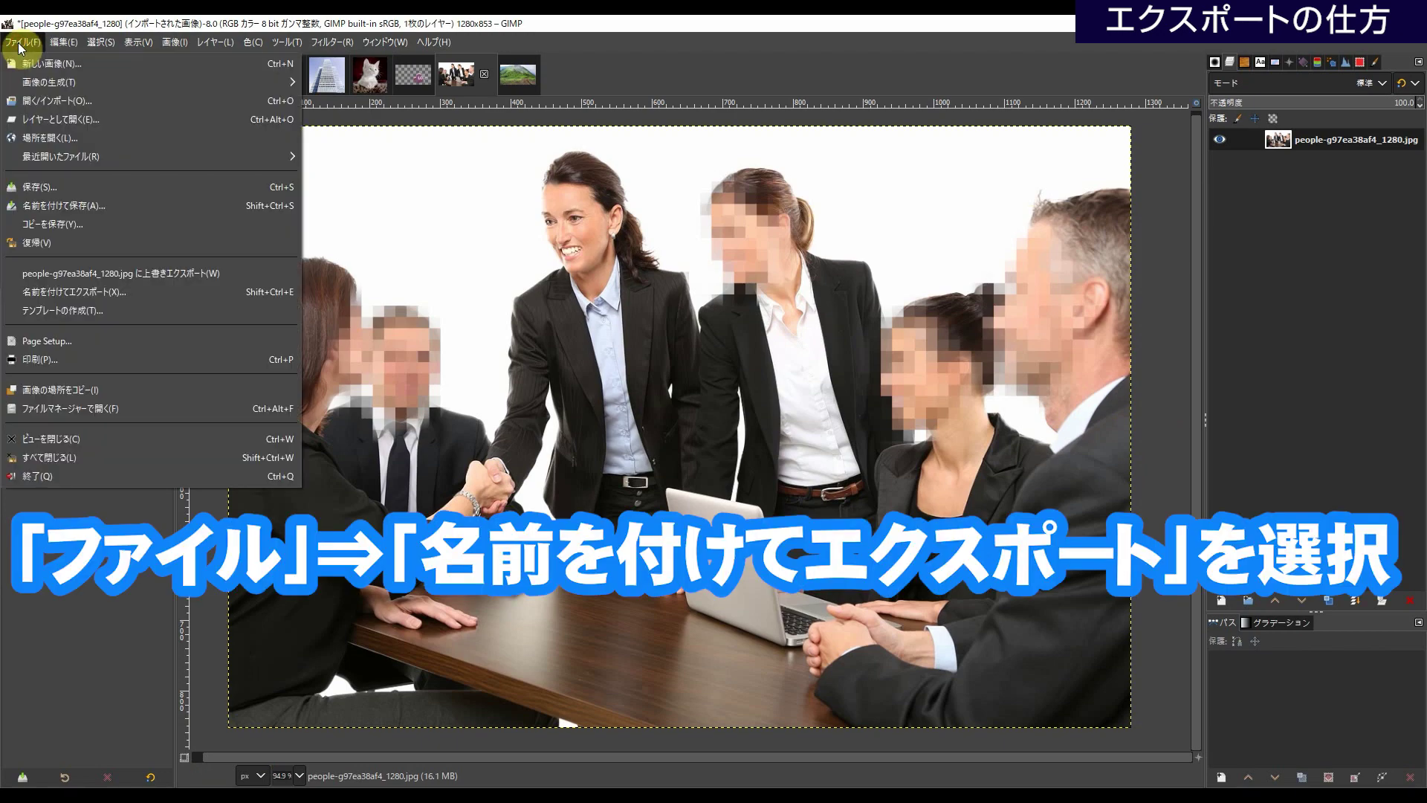
click(108, 297)
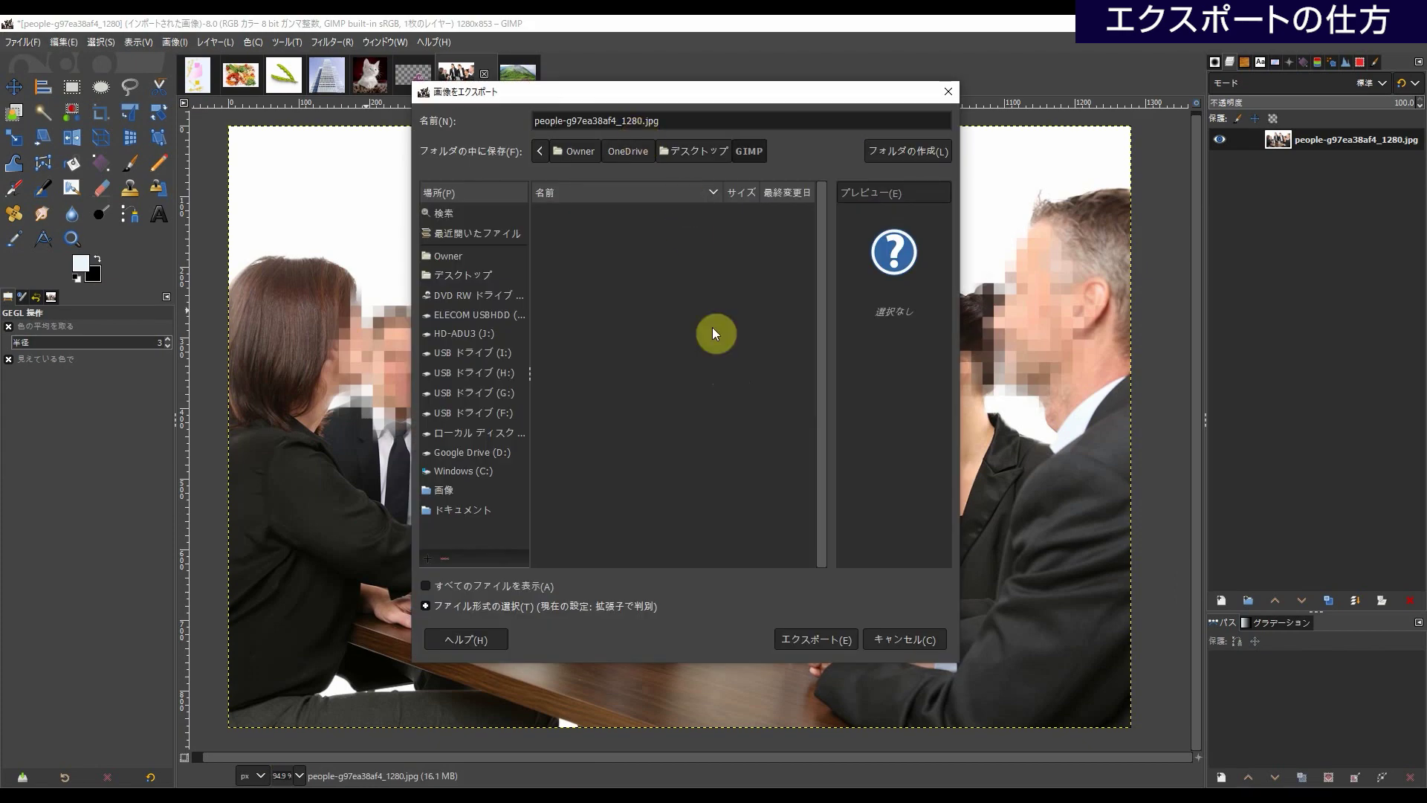
click(426, 608)
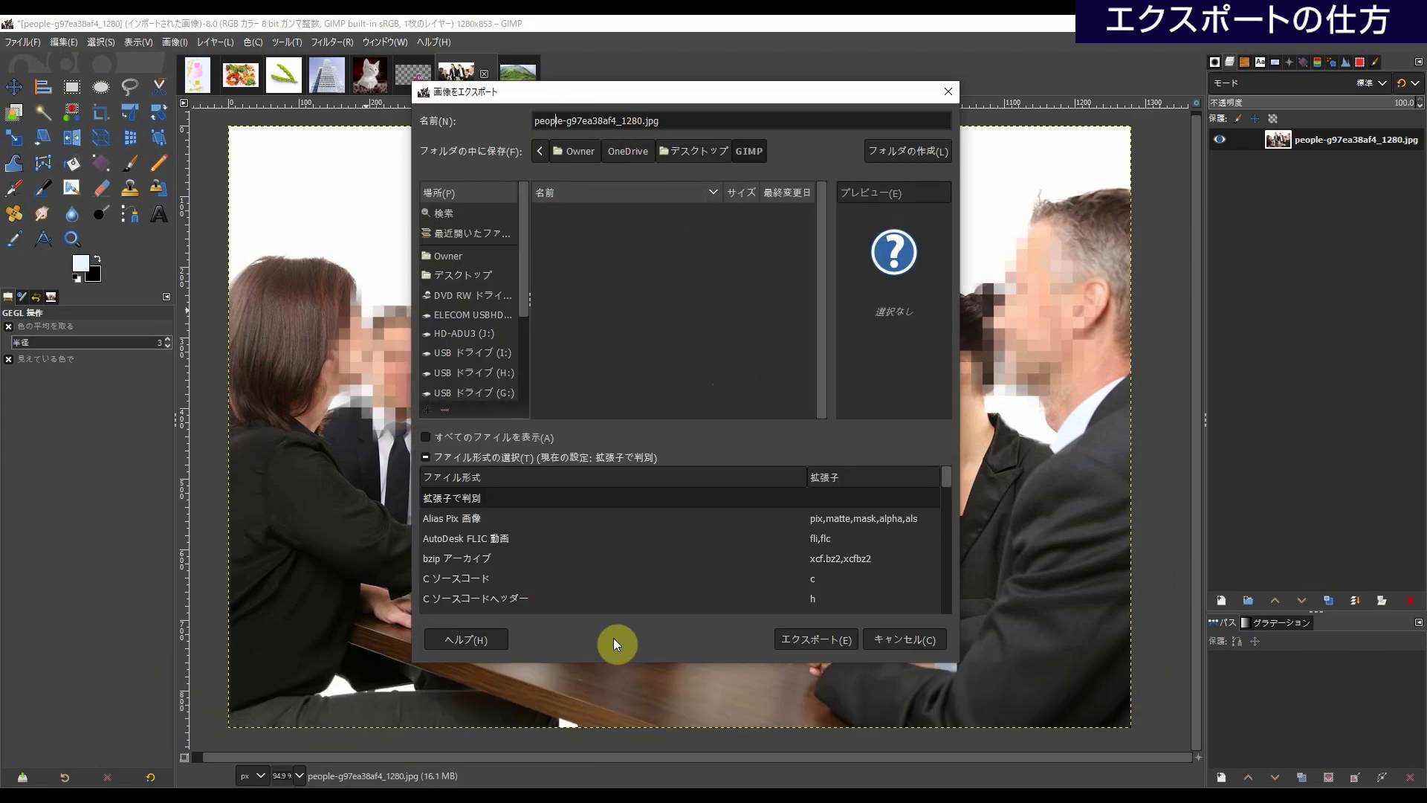
scroll(943, 491, down, 3)
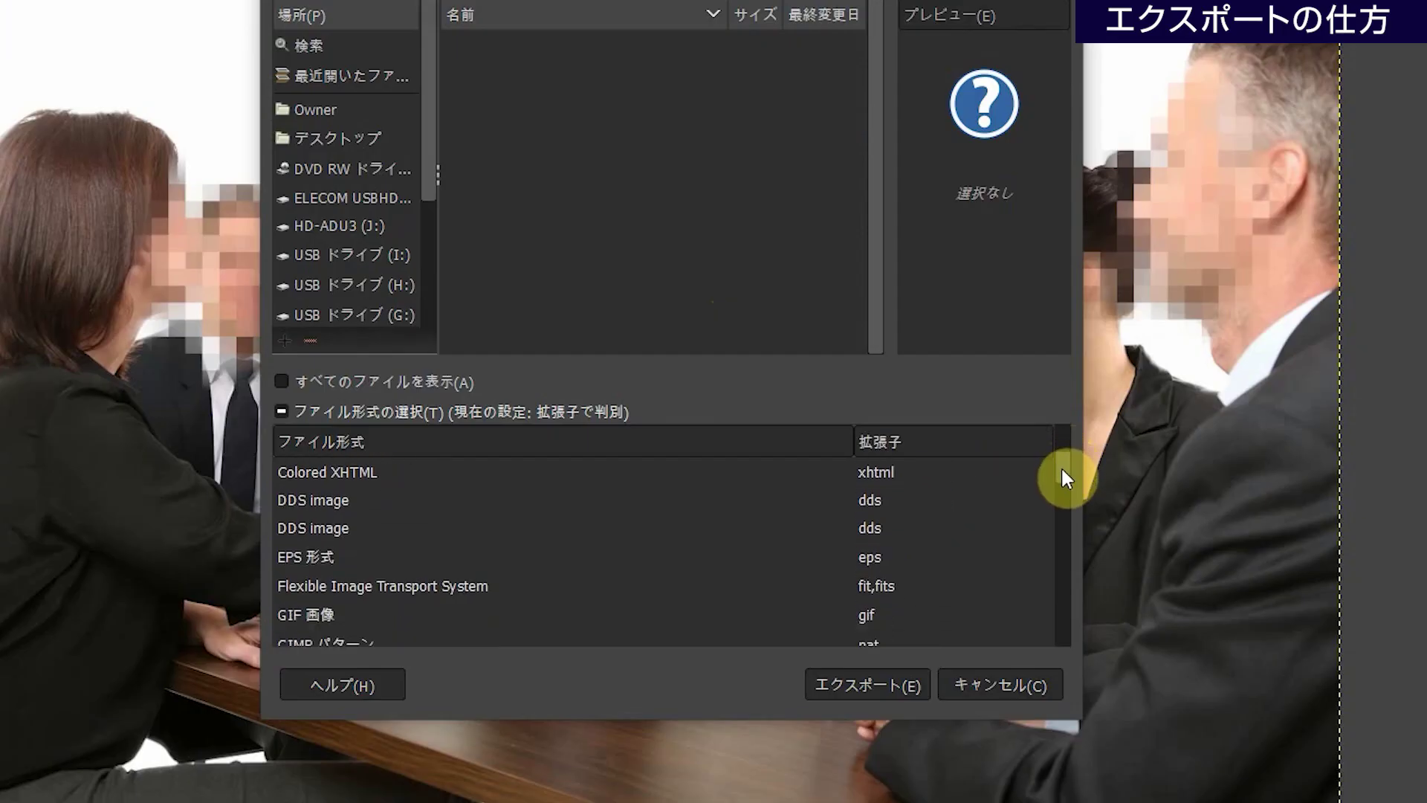
scroll(1062, 471, up, 1)
scroll(1060, 474, down, 2)
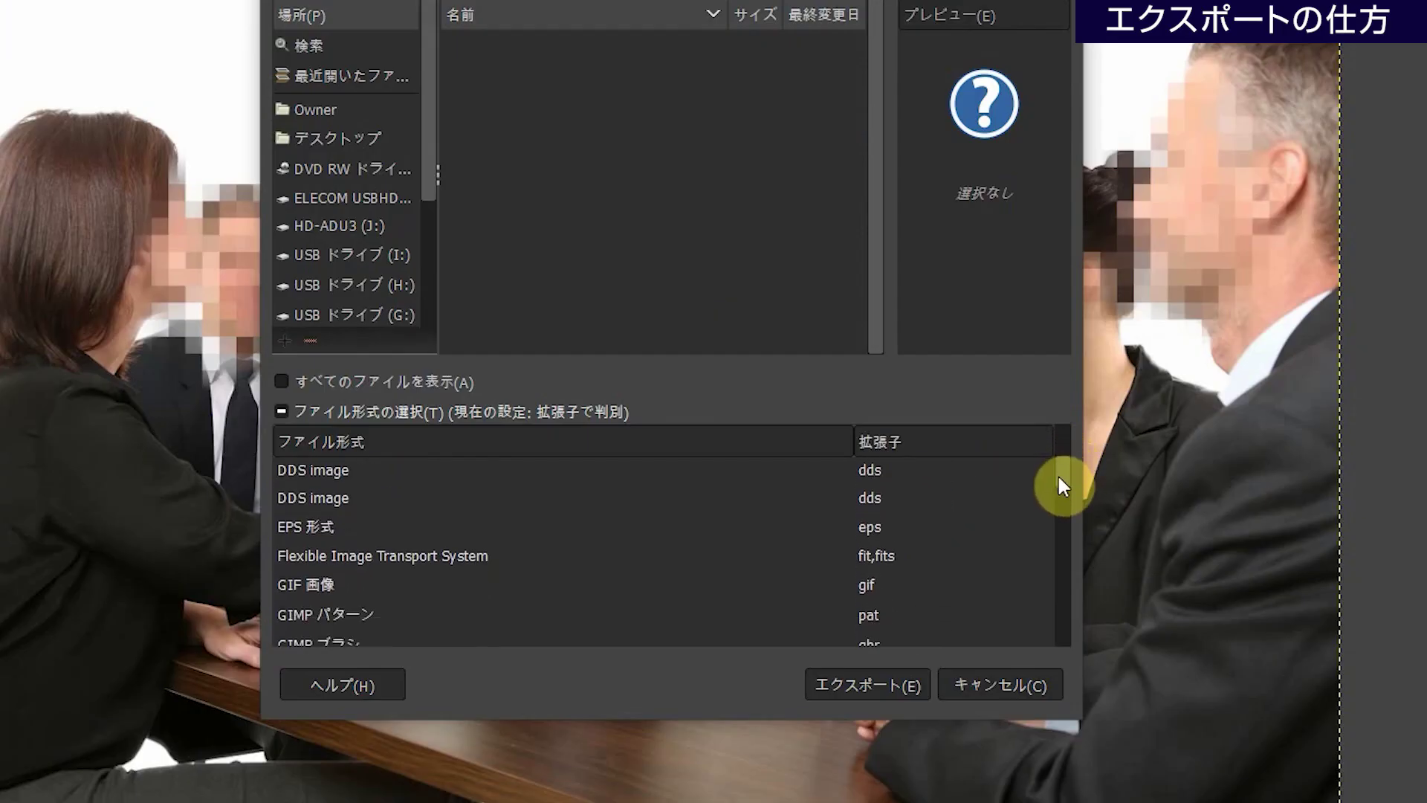
drag(1059, 479, 1054, 523)
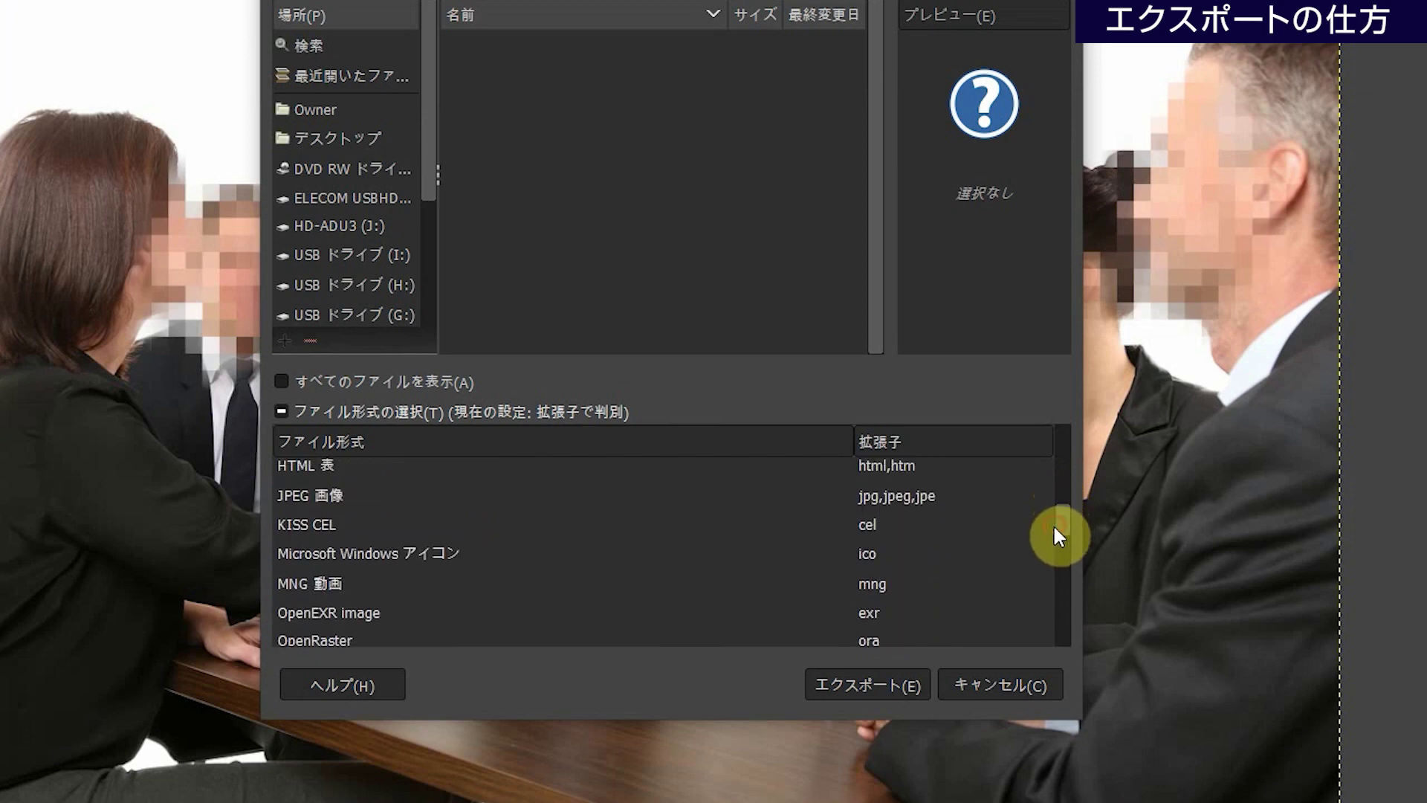
click(340, 497)
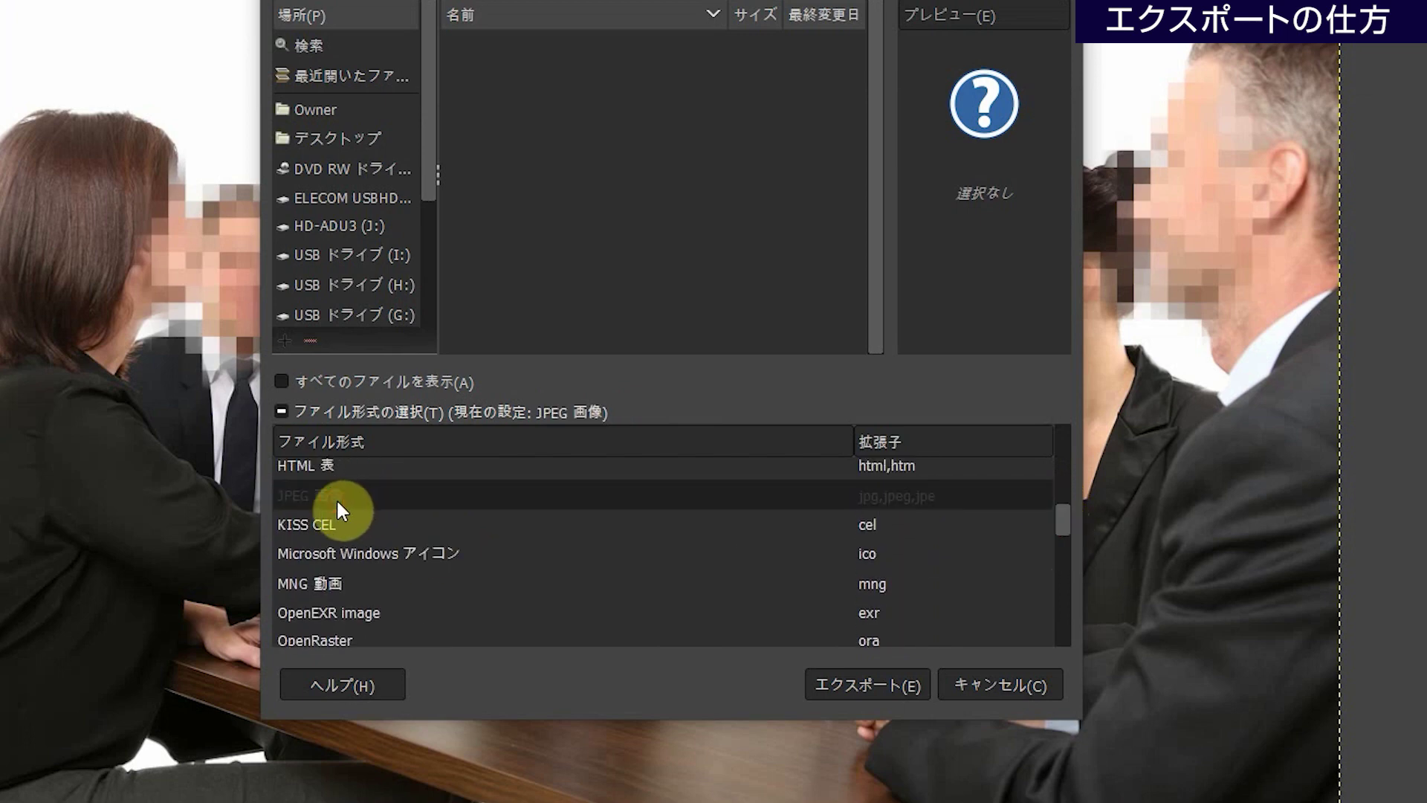
- Proceed to the JPEG export options, set the quality to 100, and export the image
click(895, 688)
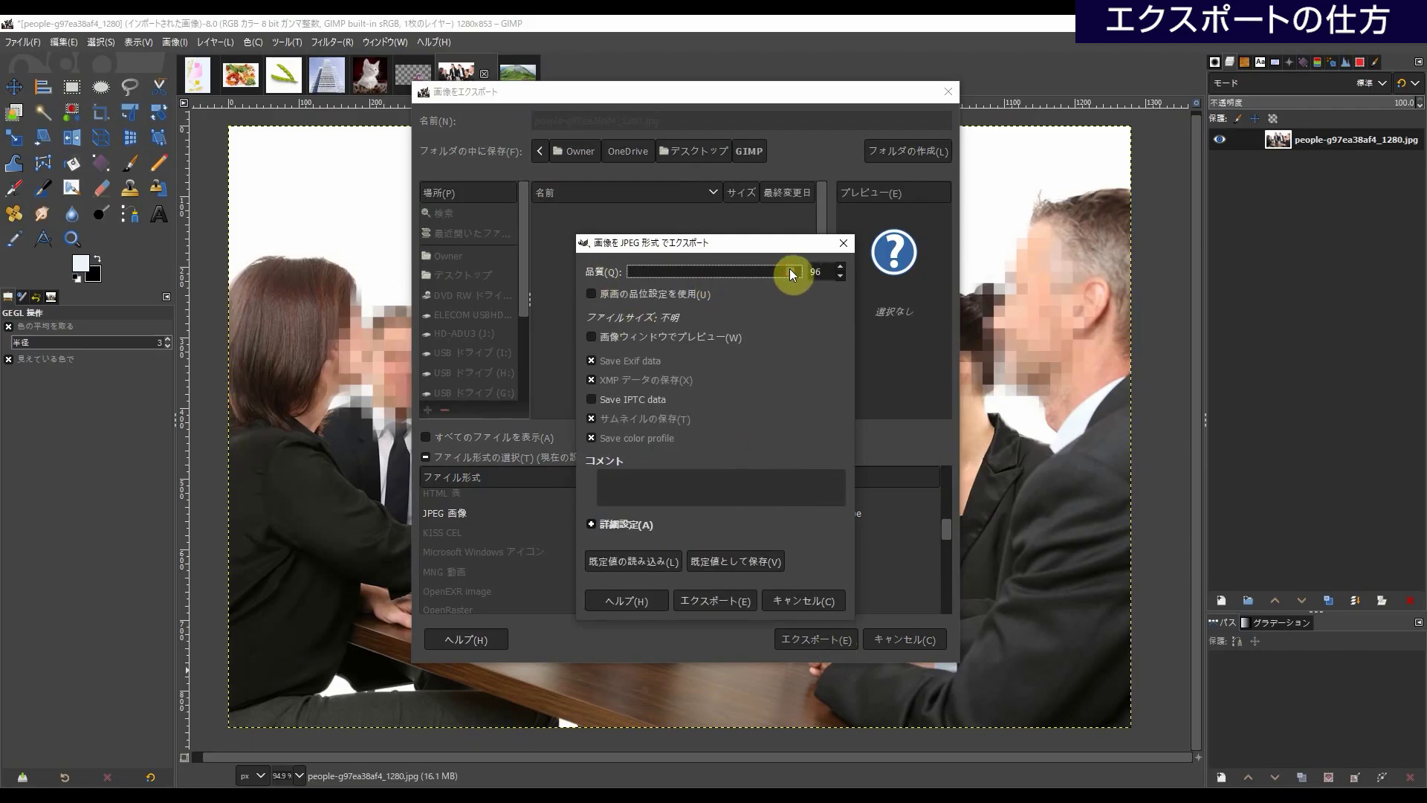
drag(778, 269, 804, 271)
click(710, 602)
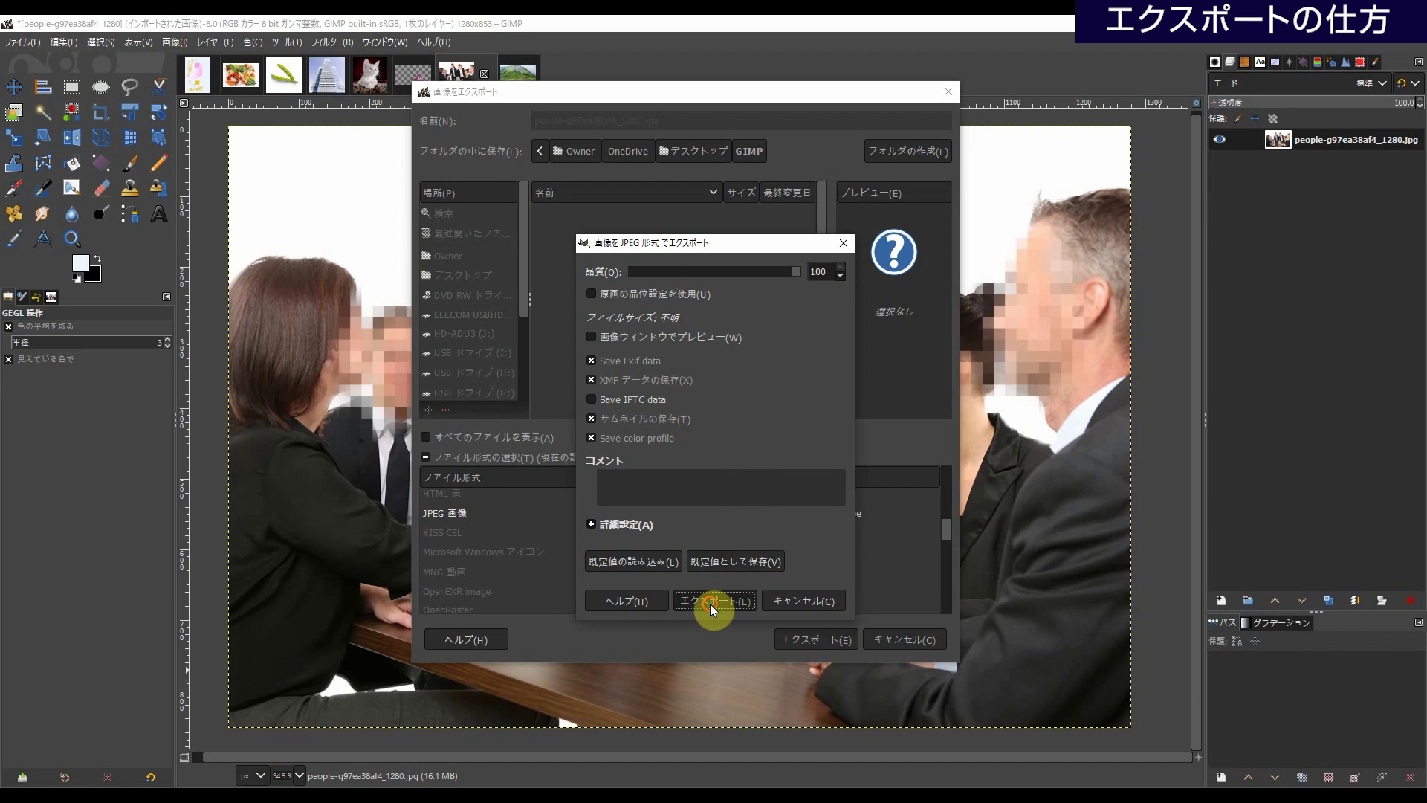